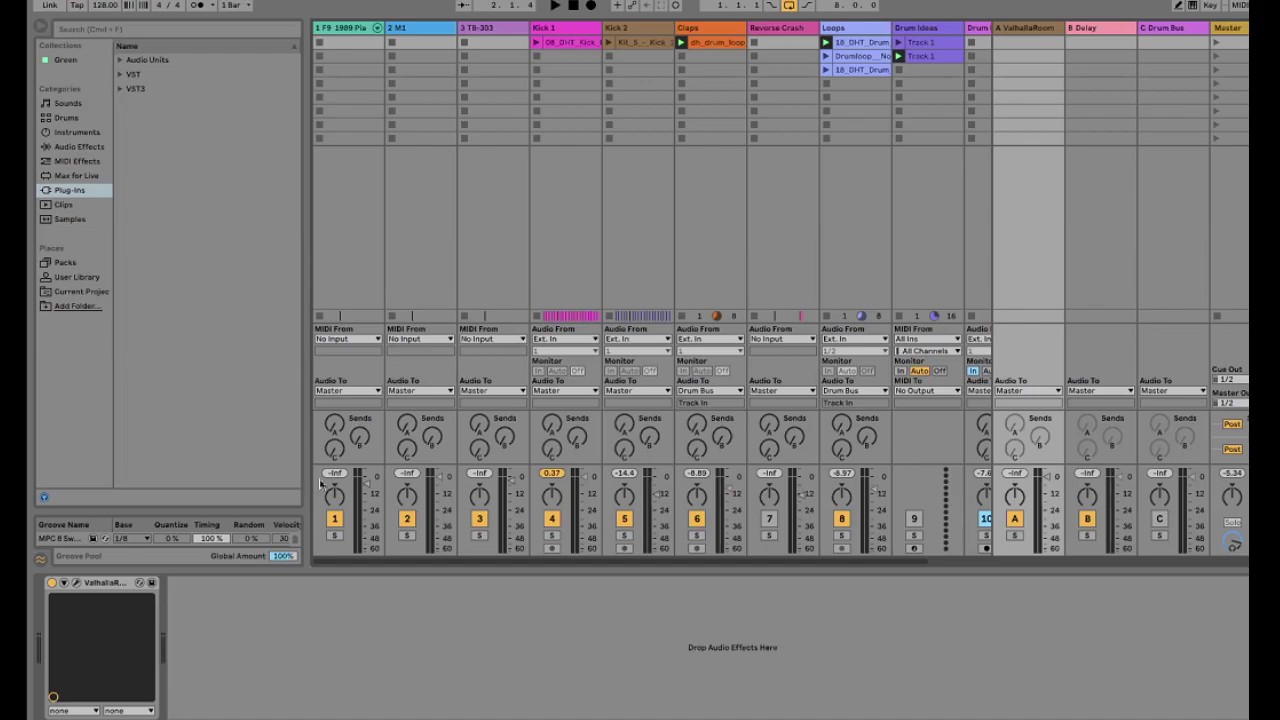
Insert a new MIDI track beside the F9 1989 piano track and move it to the first track position
click(349, 28)
key(ctrl+shift+t)
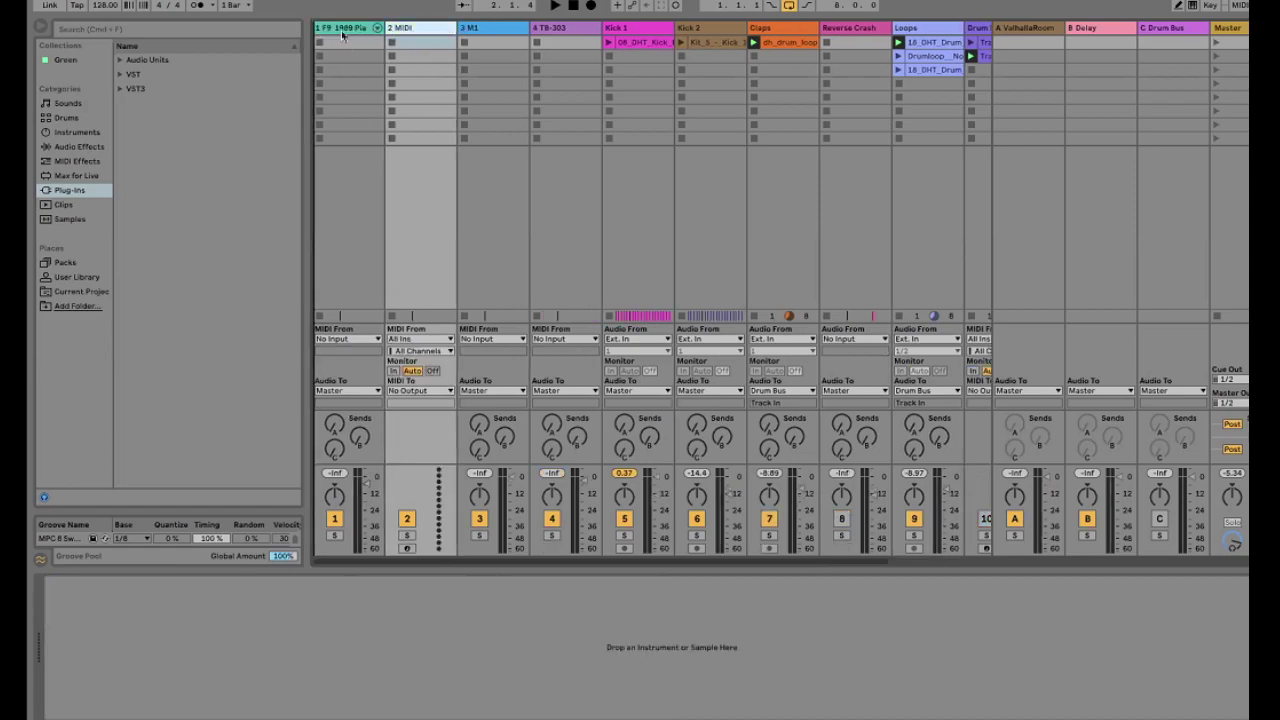
drag(342, 34, 338, 33)
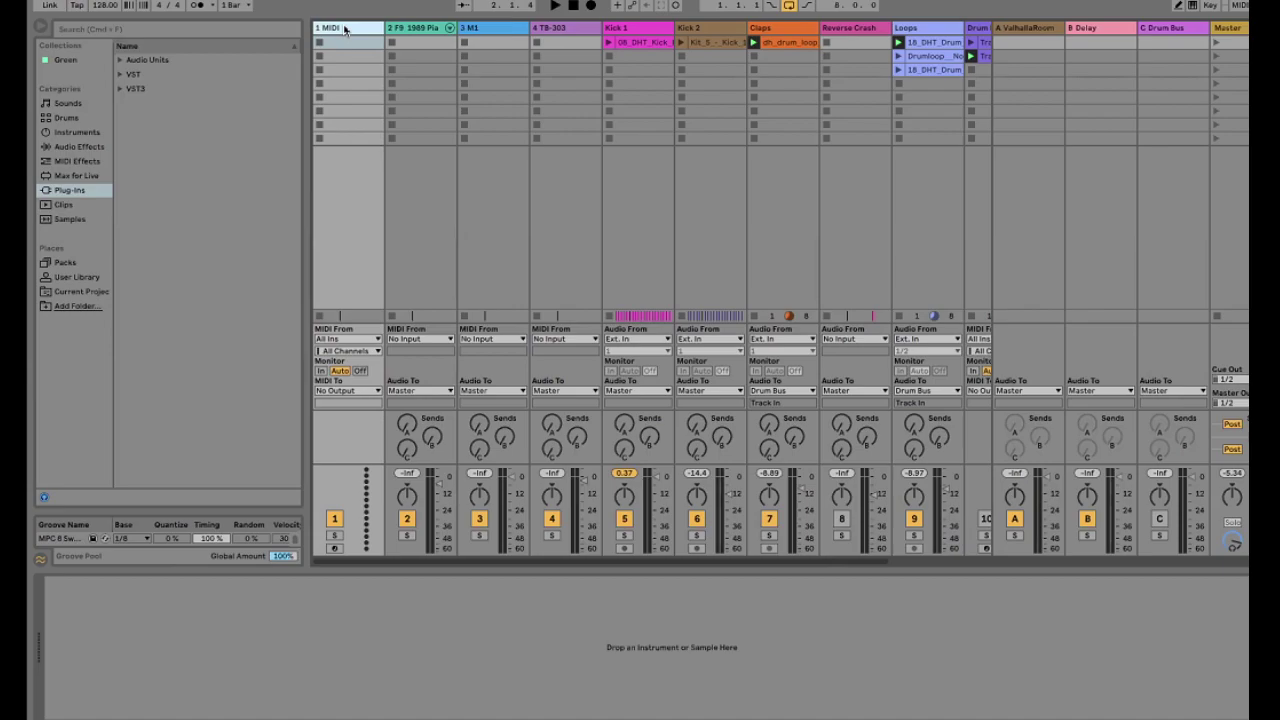
Load the Captain Chords plug-in from the local VST folder onto the new MIDI track and reposition its window
click(130, 74)
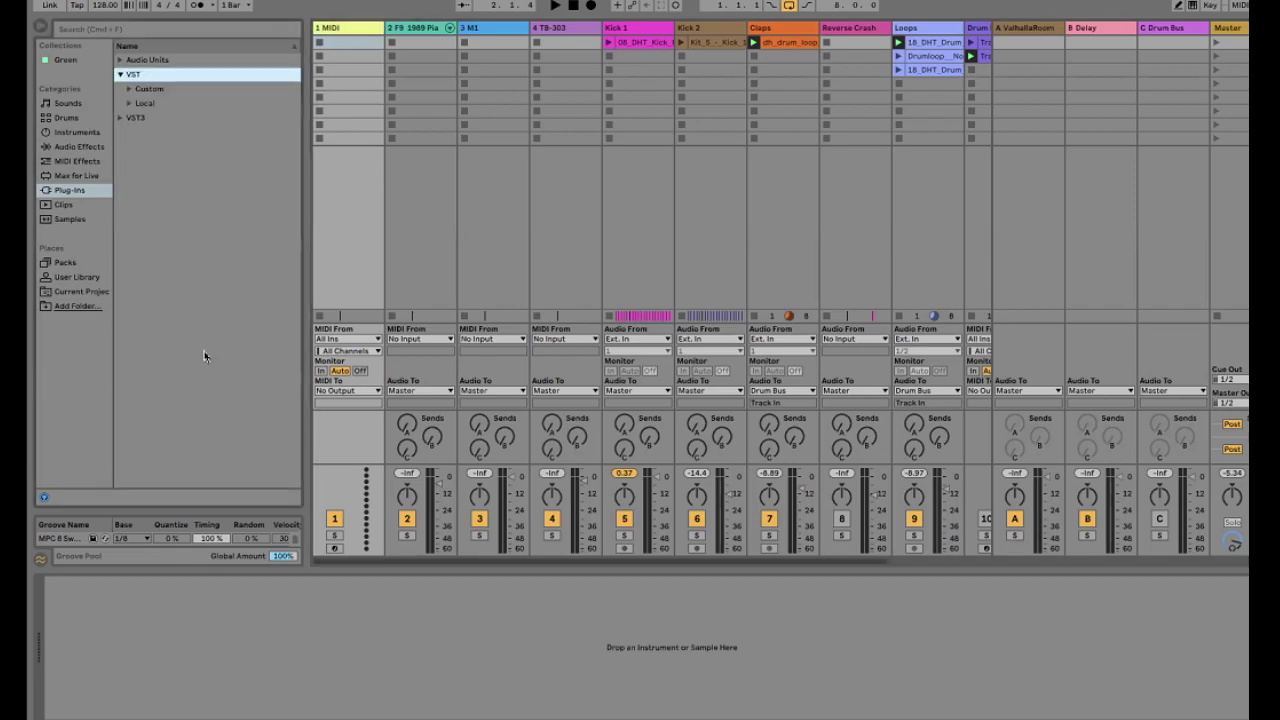
click(286, 103)
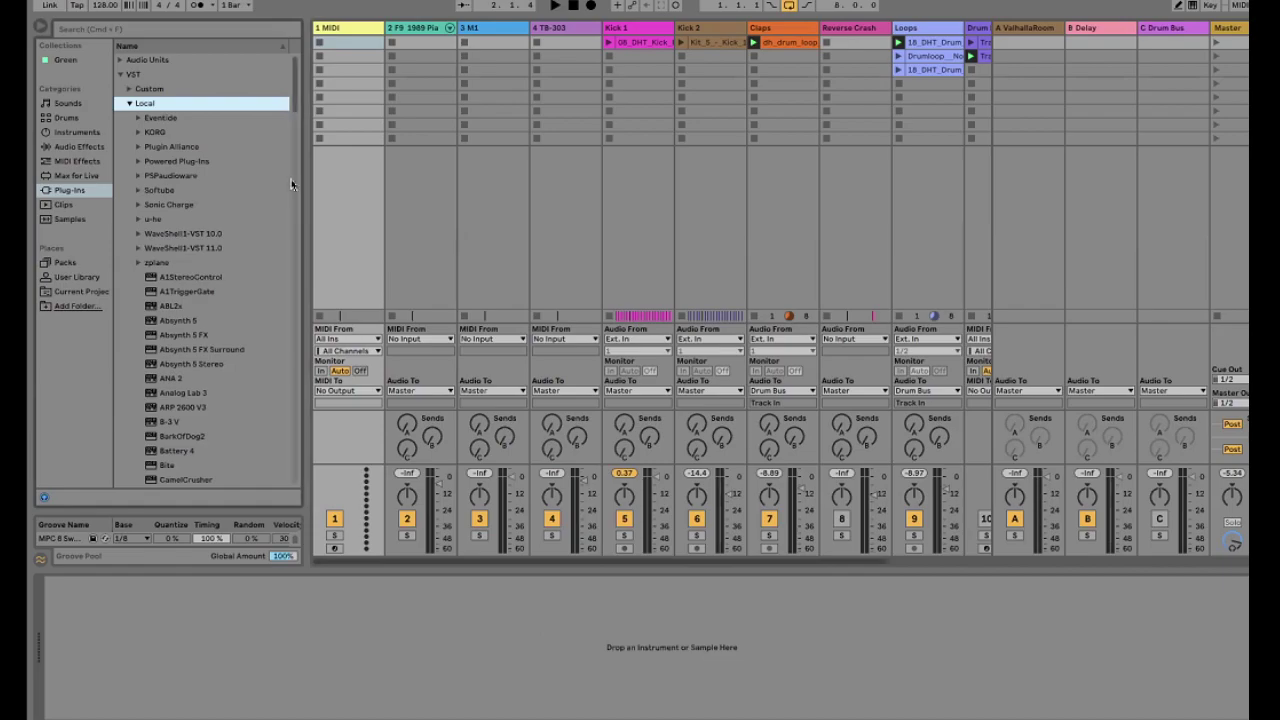
scroll(284, 172, down, 1)
scroll(284, 172, down, 10)
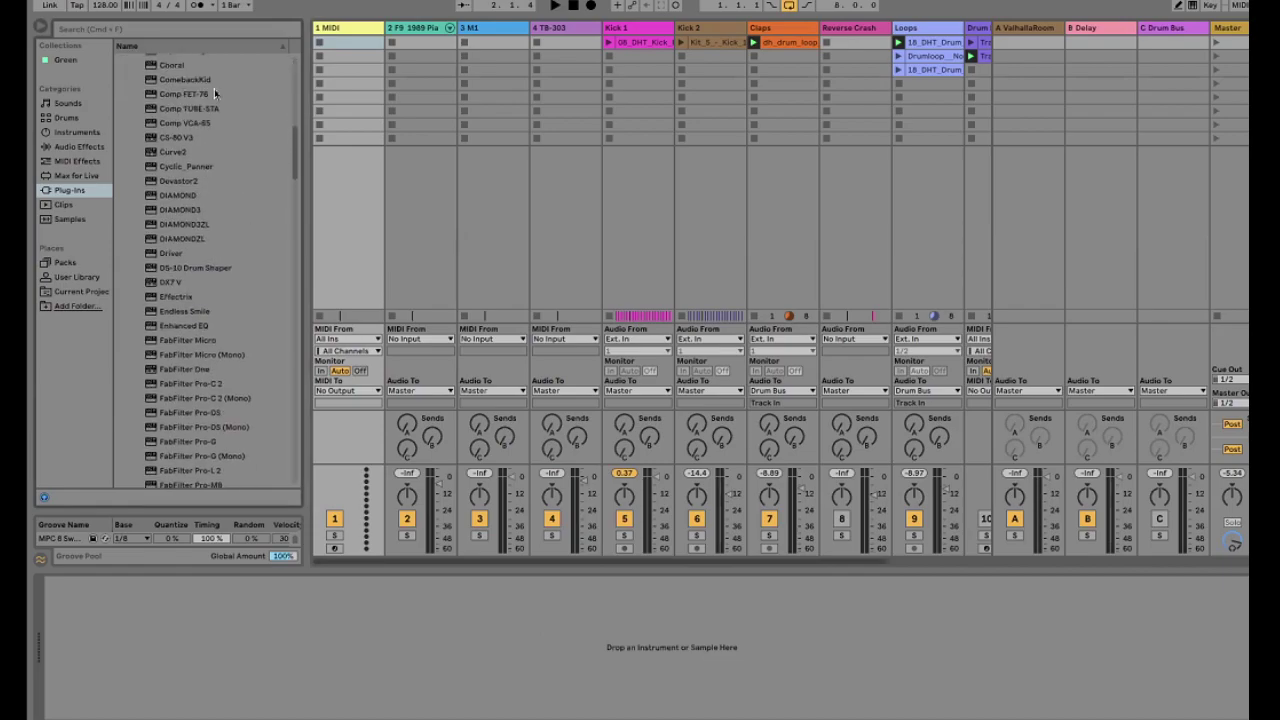
drag(212, 90, 352, 110)
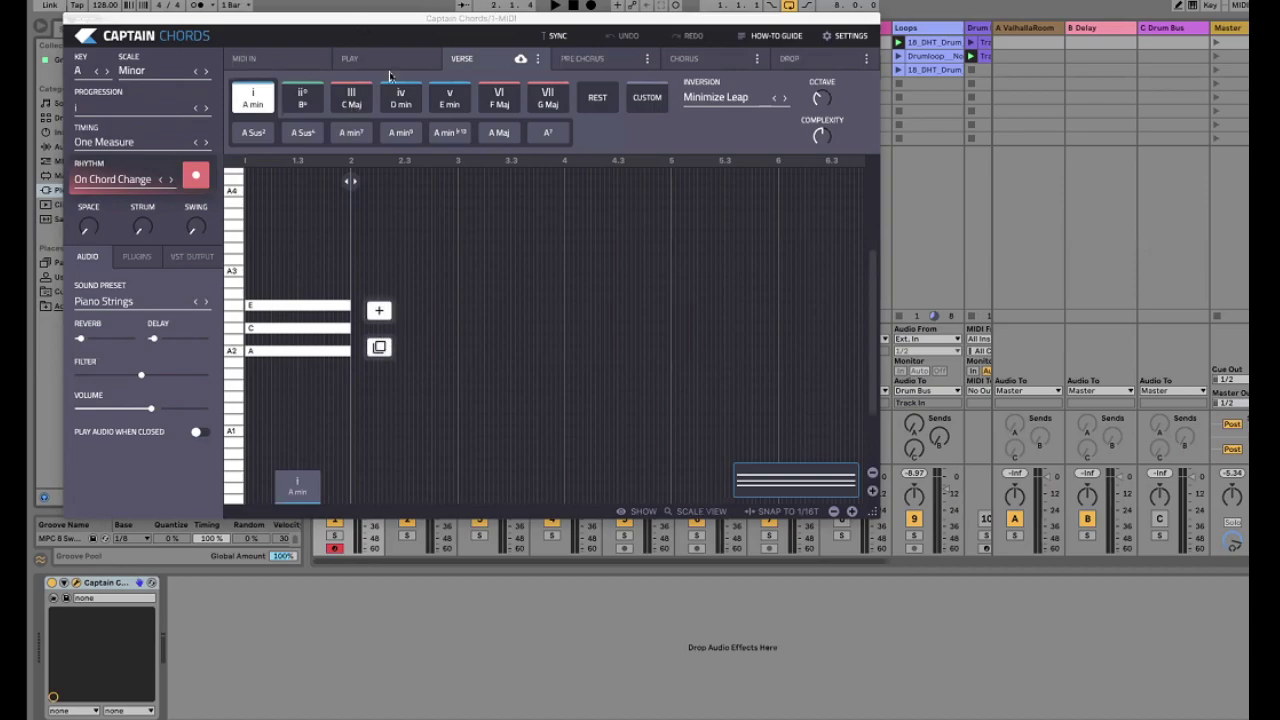
drag(405, 27, 434, 62)
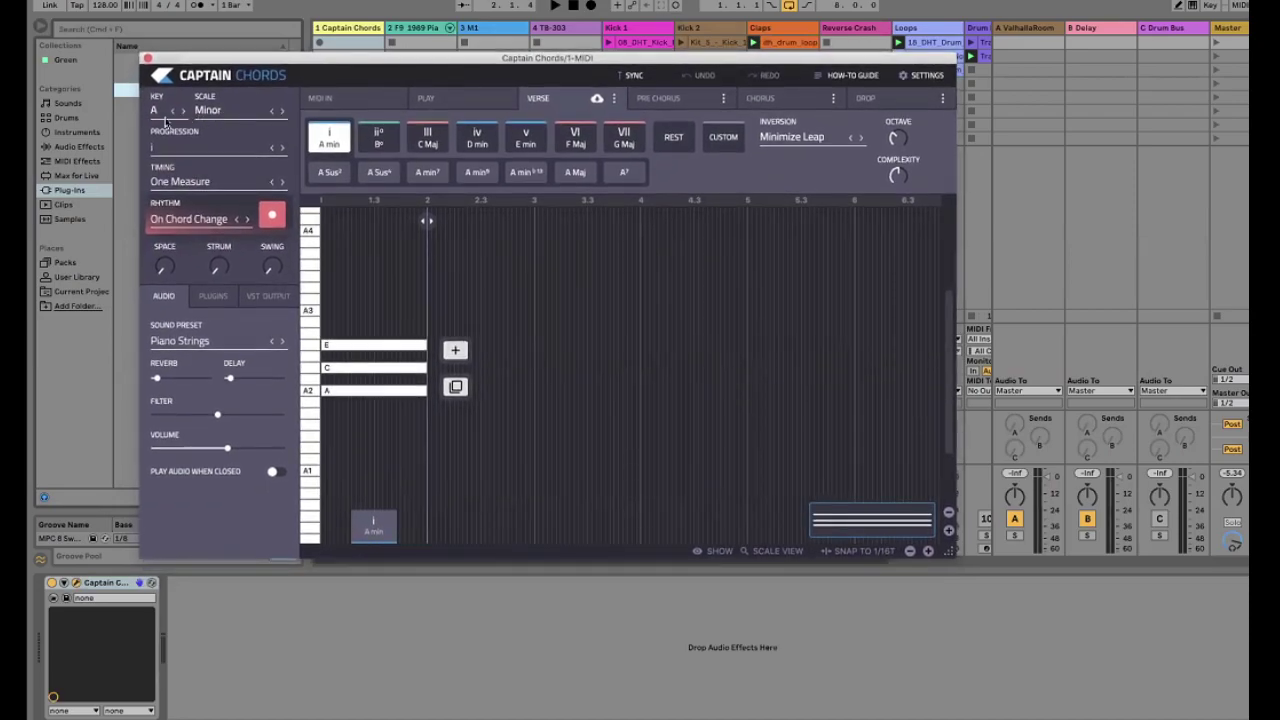
Set the Captain Chords key to E with the Minor scale
click(156, 93)
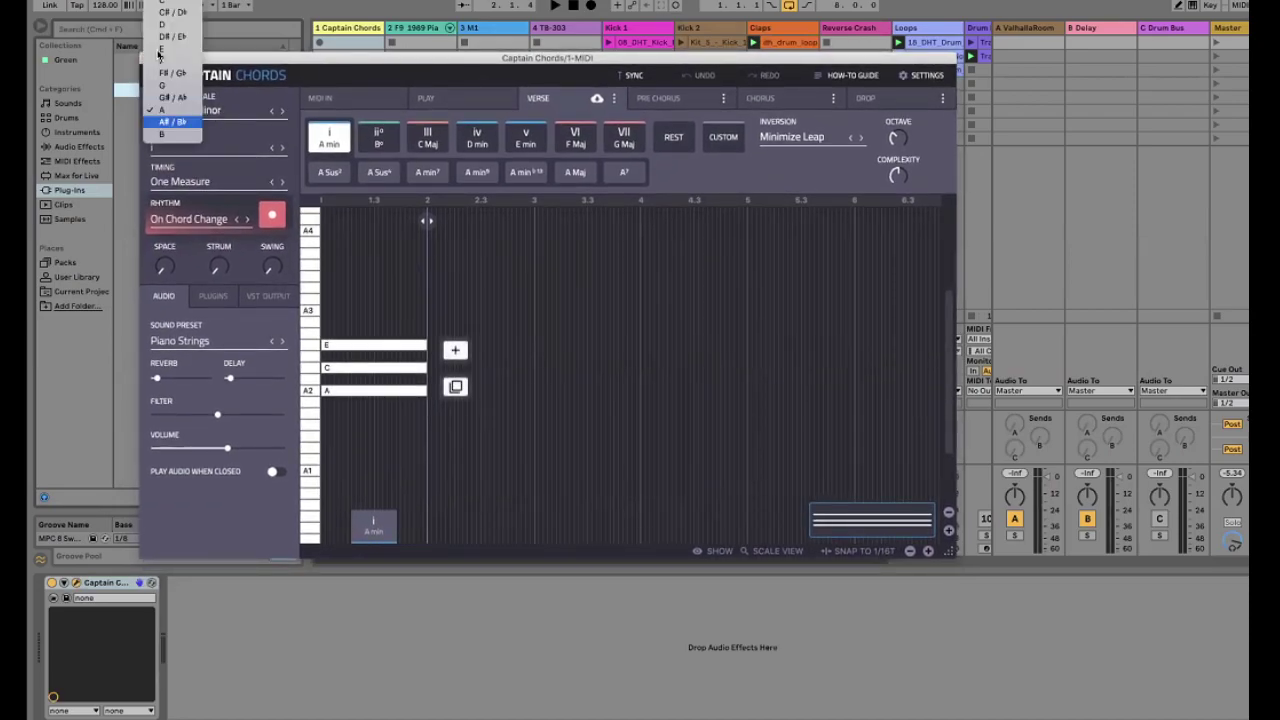
click(159, 50)
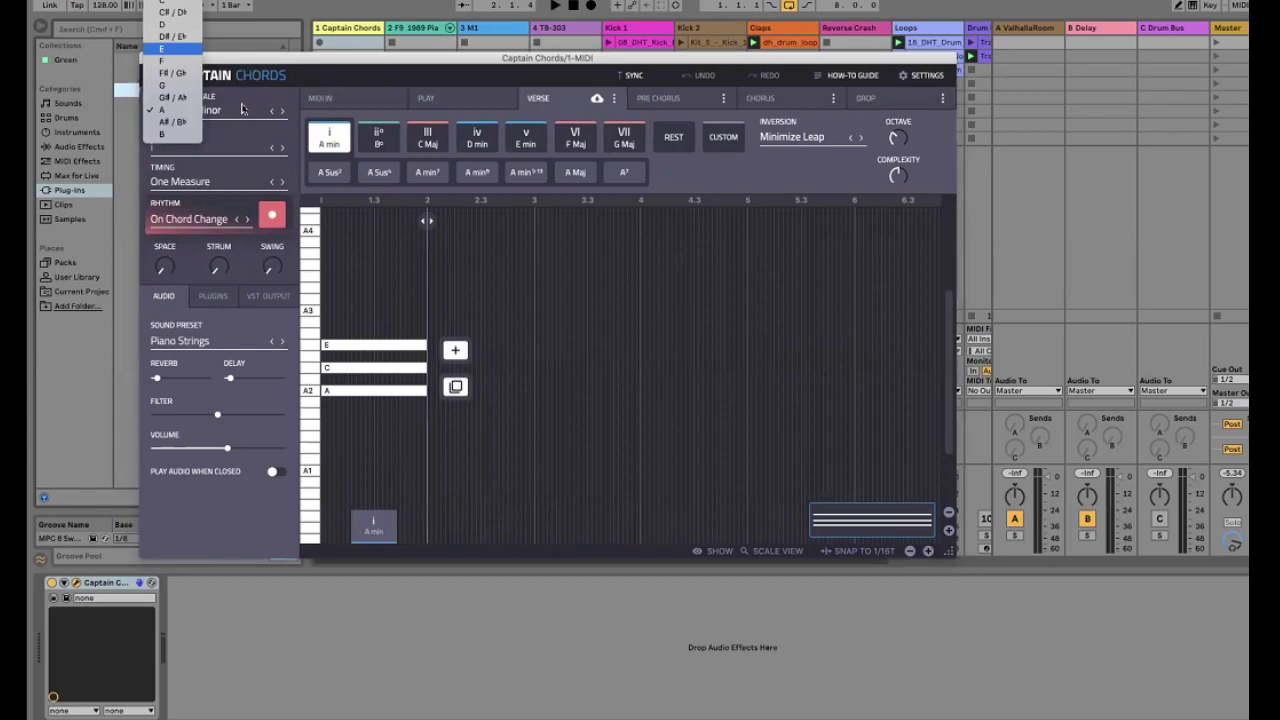
click(240, 103)
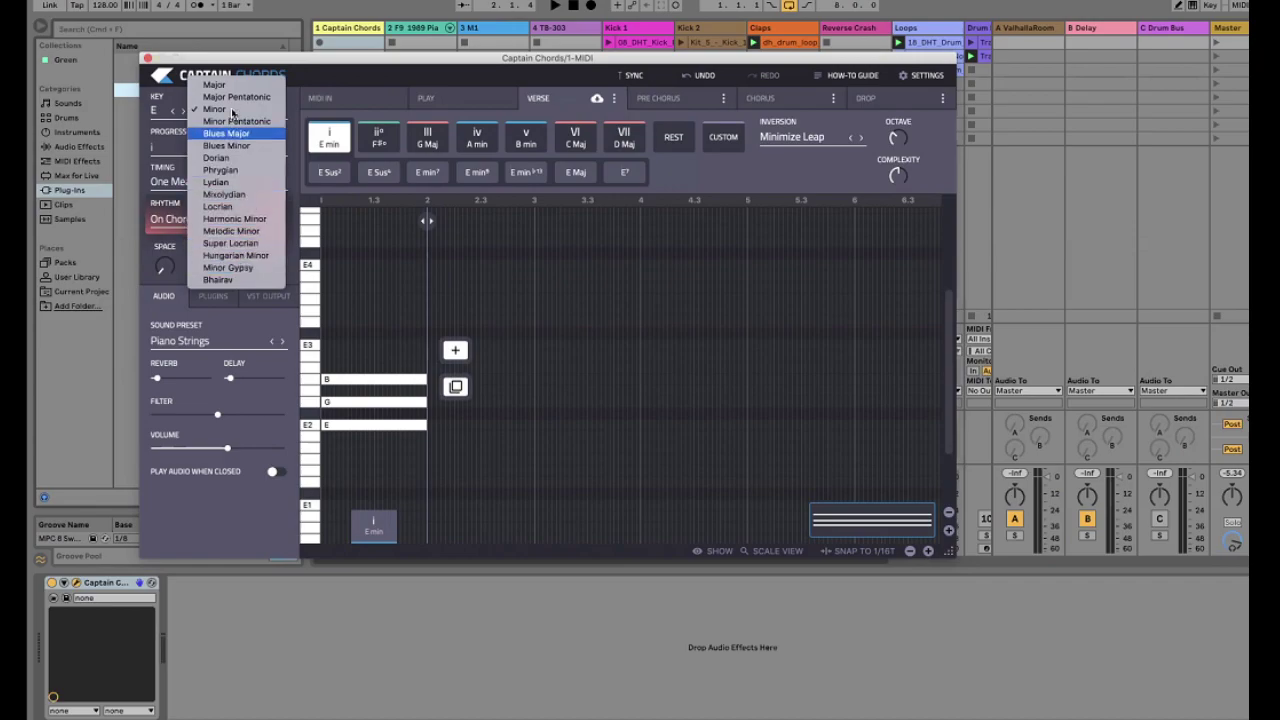
click(232, 111)
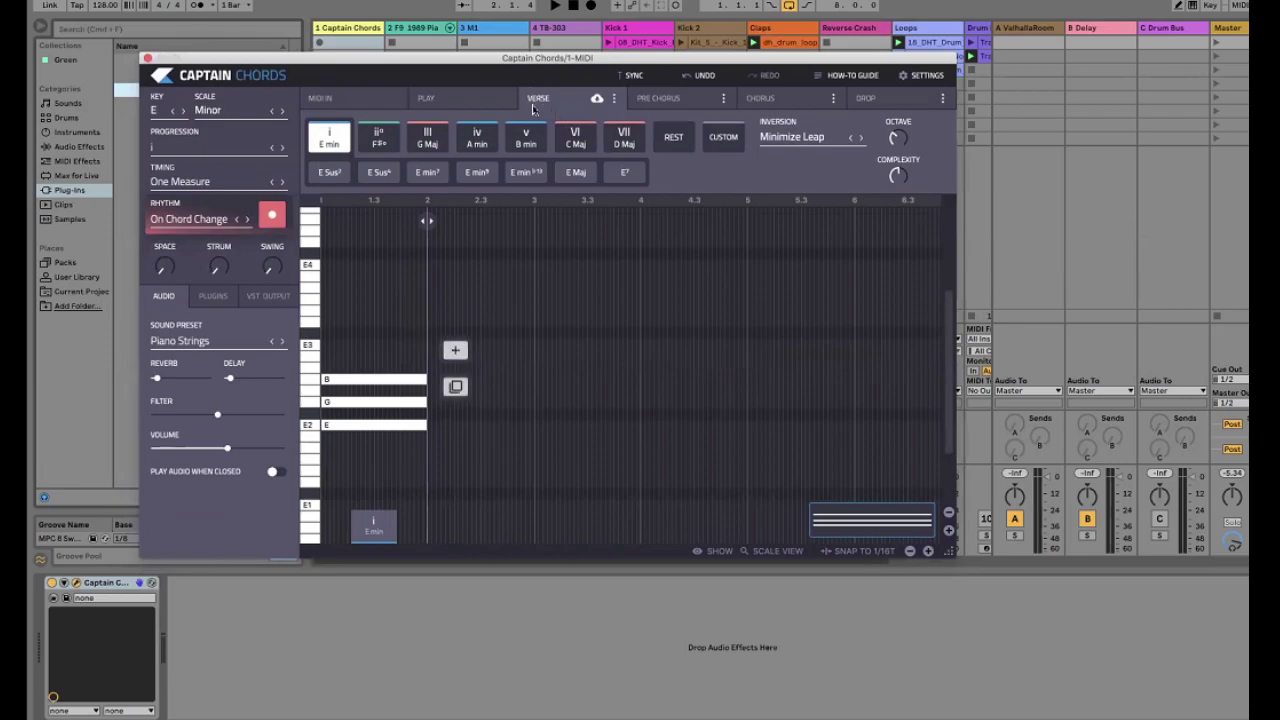
Look through the Chorus and Drop sections and return to the Verse section
click(688, 98)
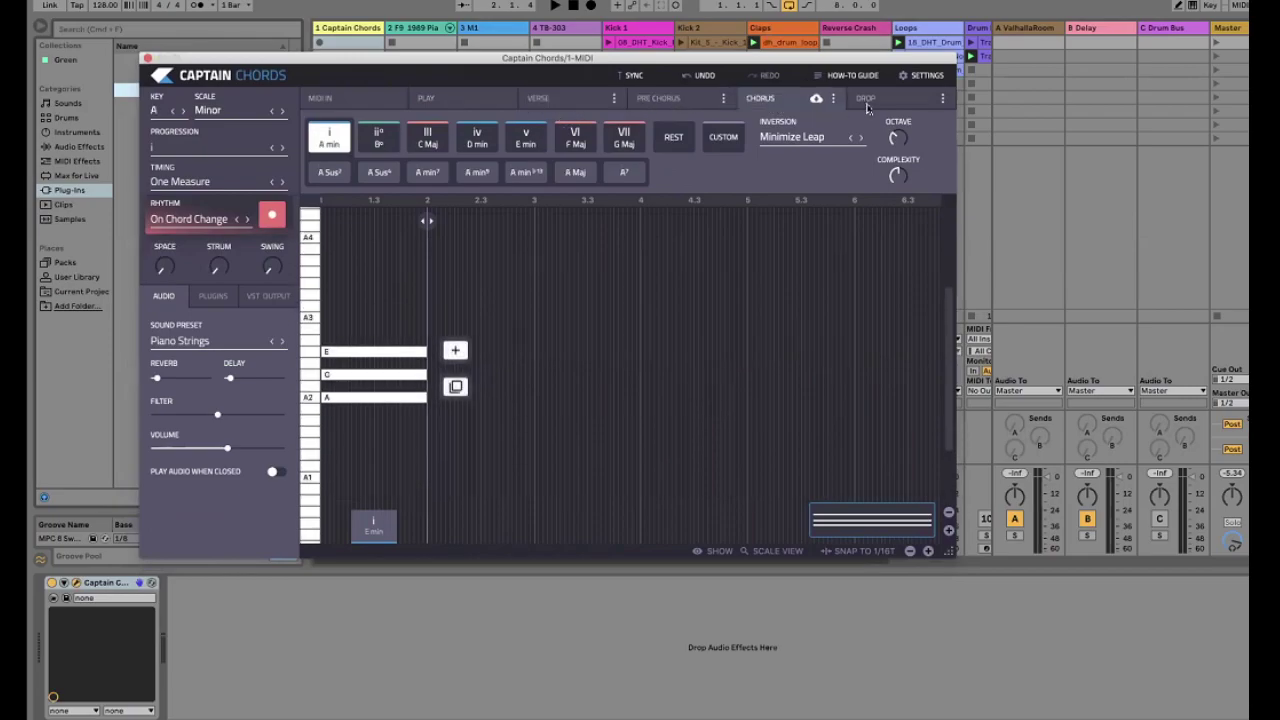
click(705, 102)
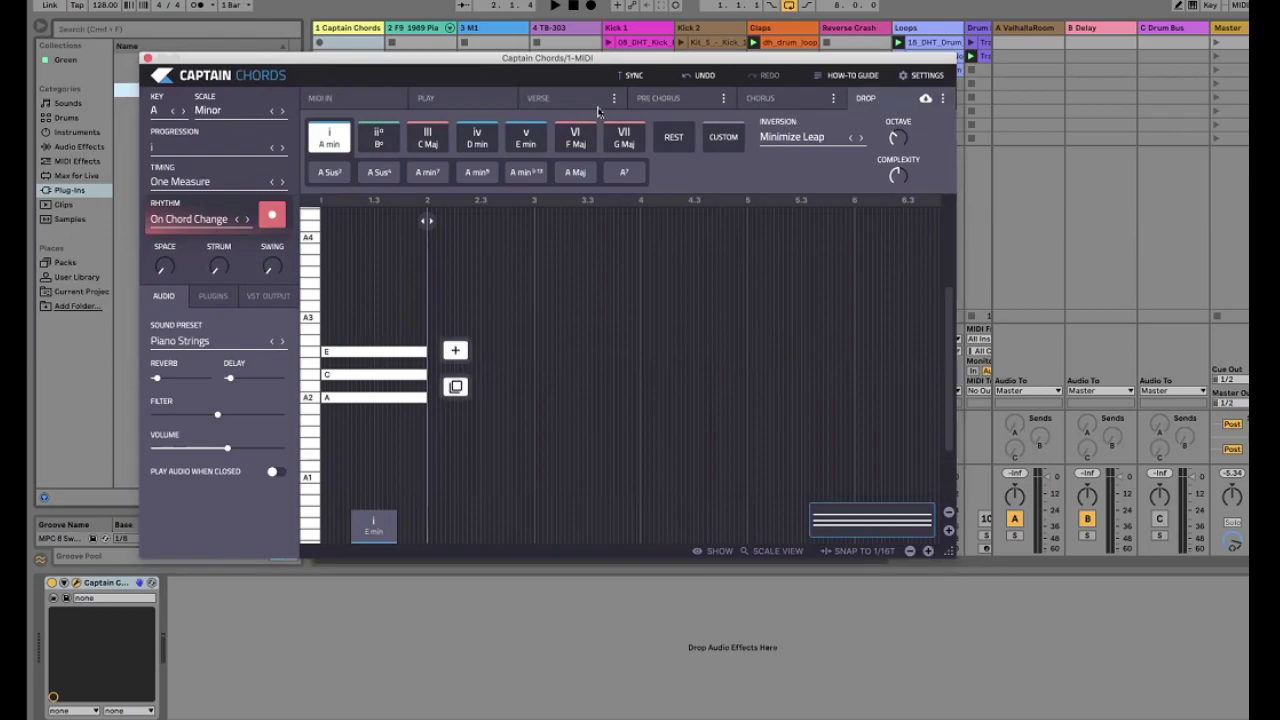
click(544, 98)
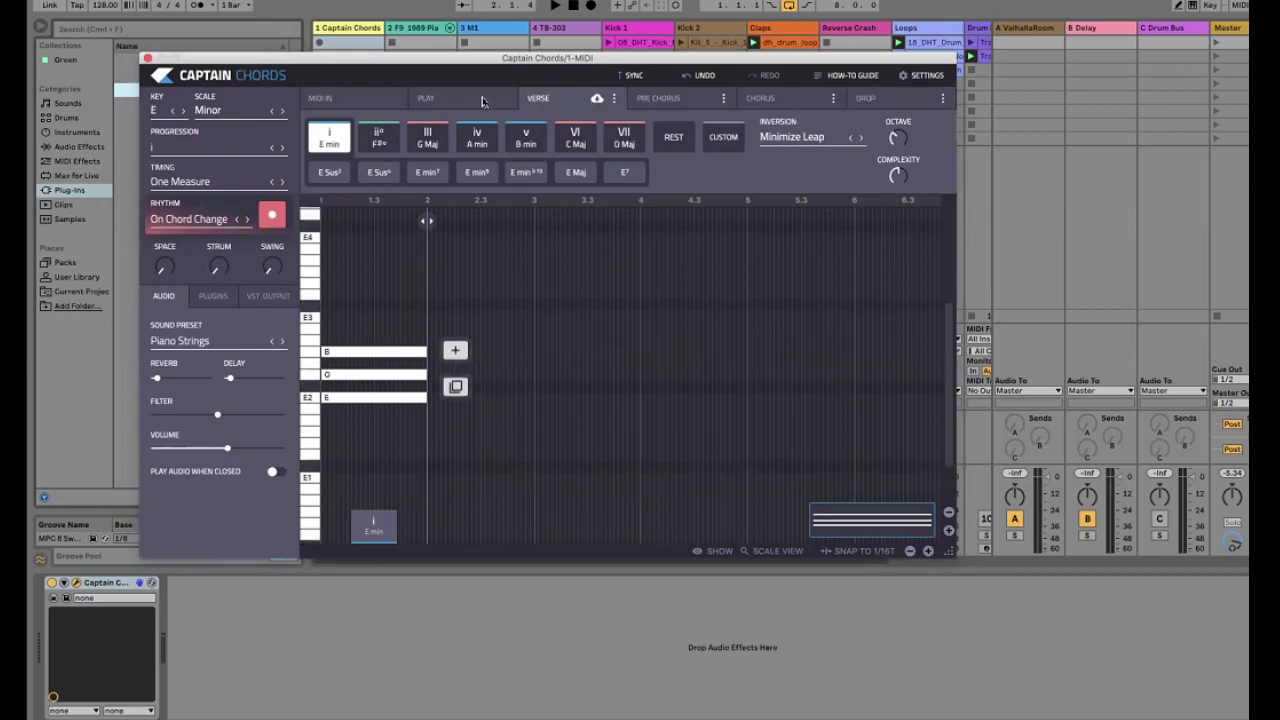
Open the Play mode with MIDI keyboard input and try the E key in the Root Position zone
click(482, 101)
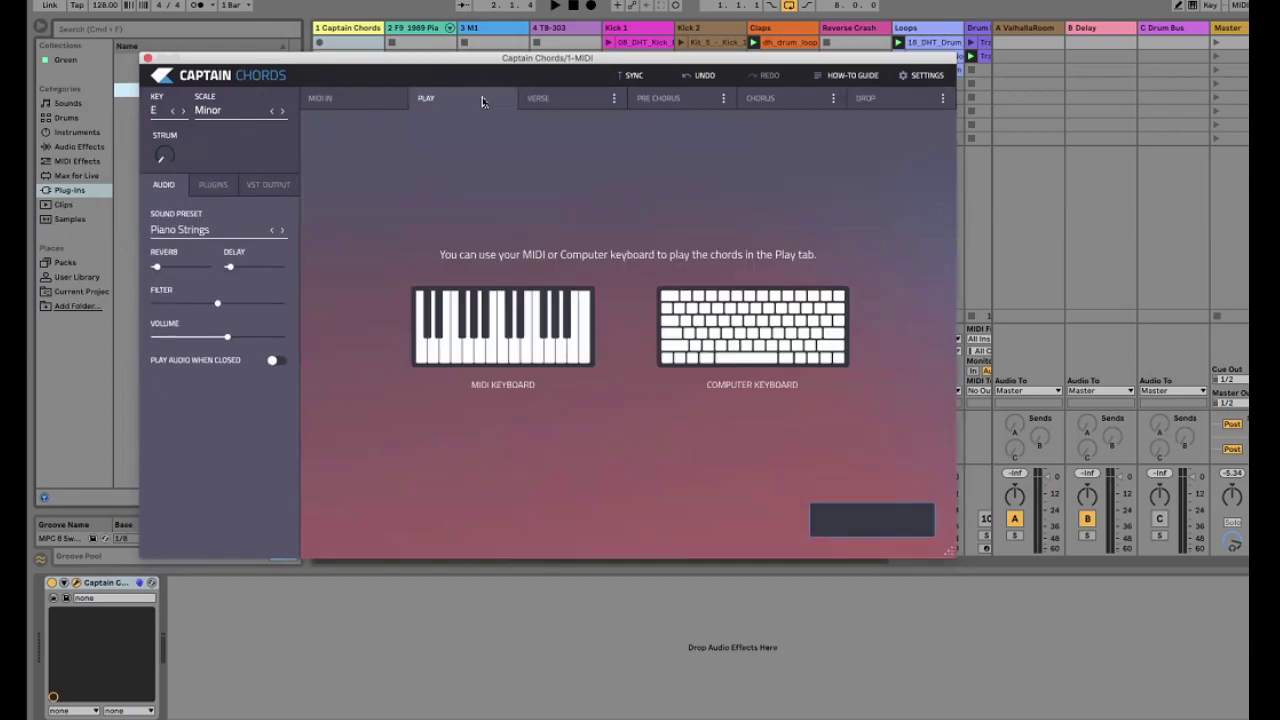
click(522, 353)
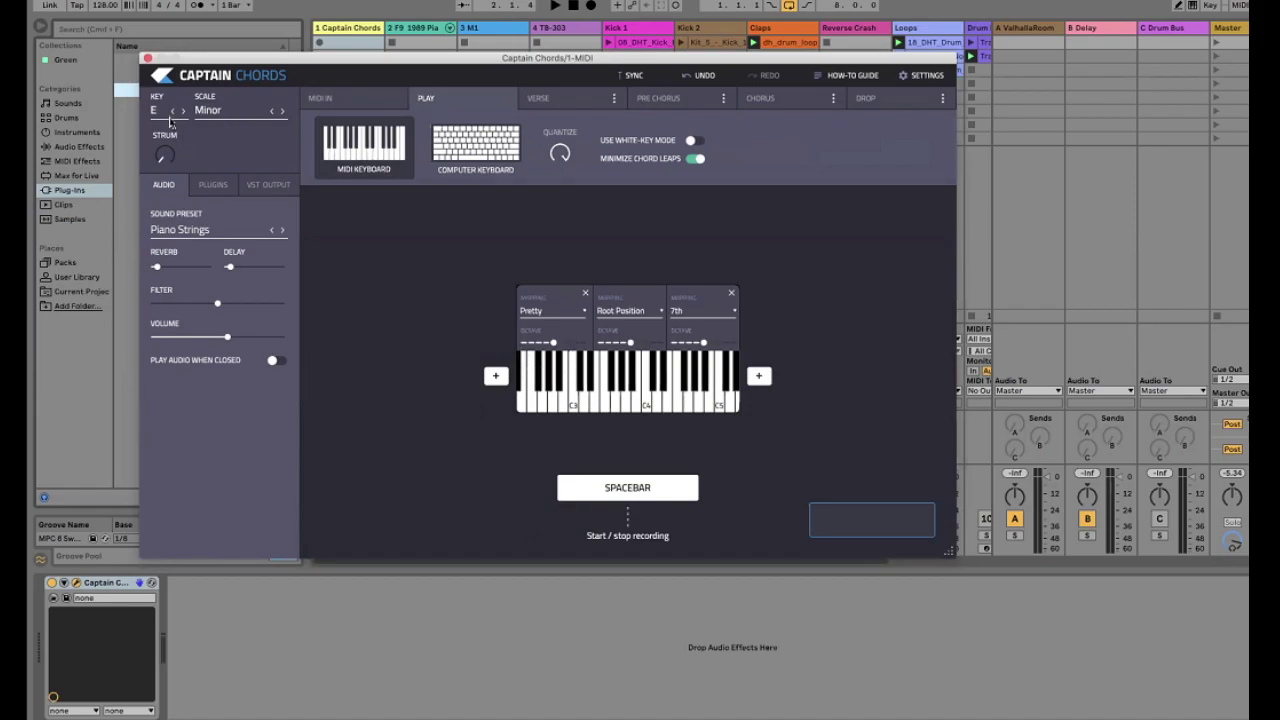
click(594, 405)
click(603, 400)
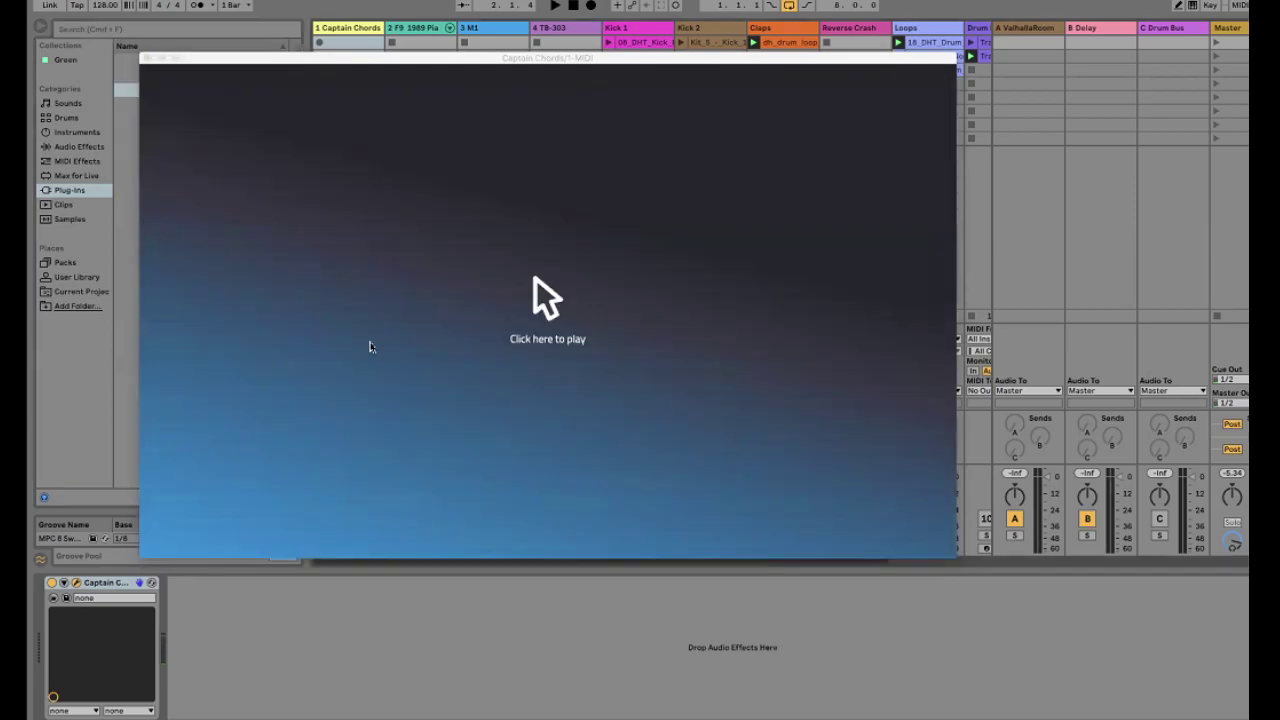
Audition the E minor root-position chords in ascending order from E min on the on-screen piano keyboard
click(369, 346)
click(594, 404)
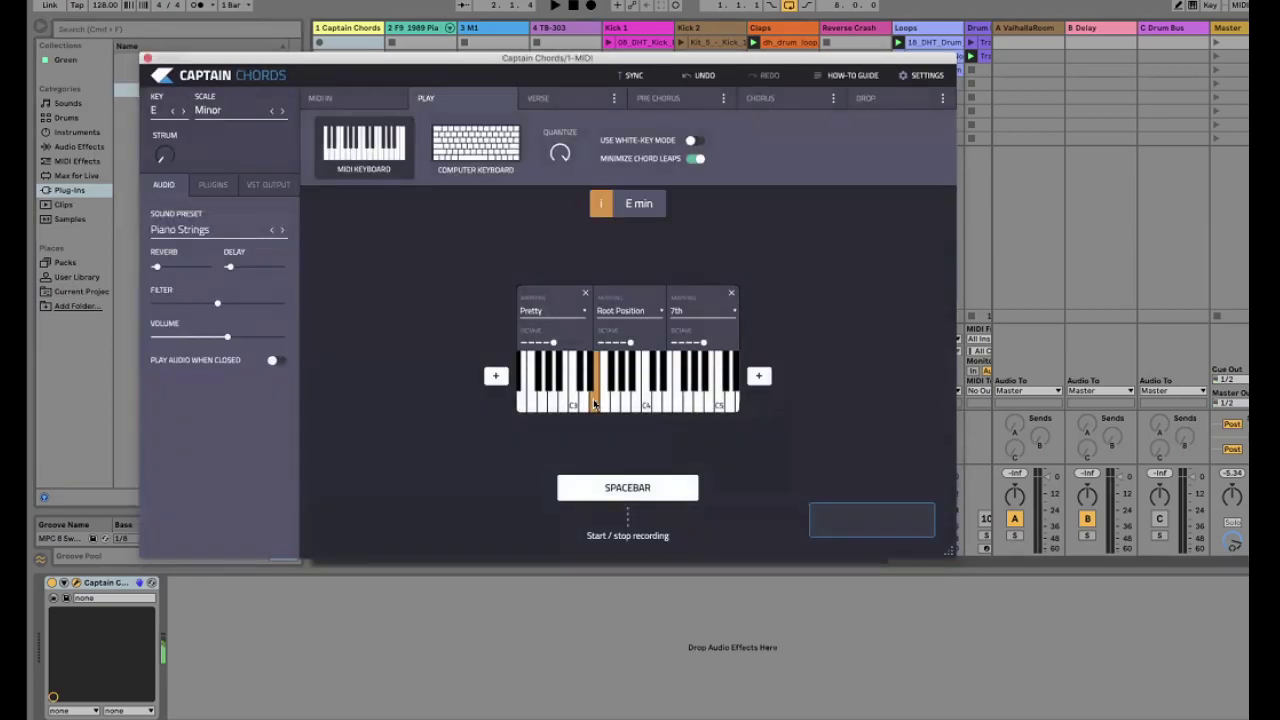
click(605, 404)
click(615, 404)
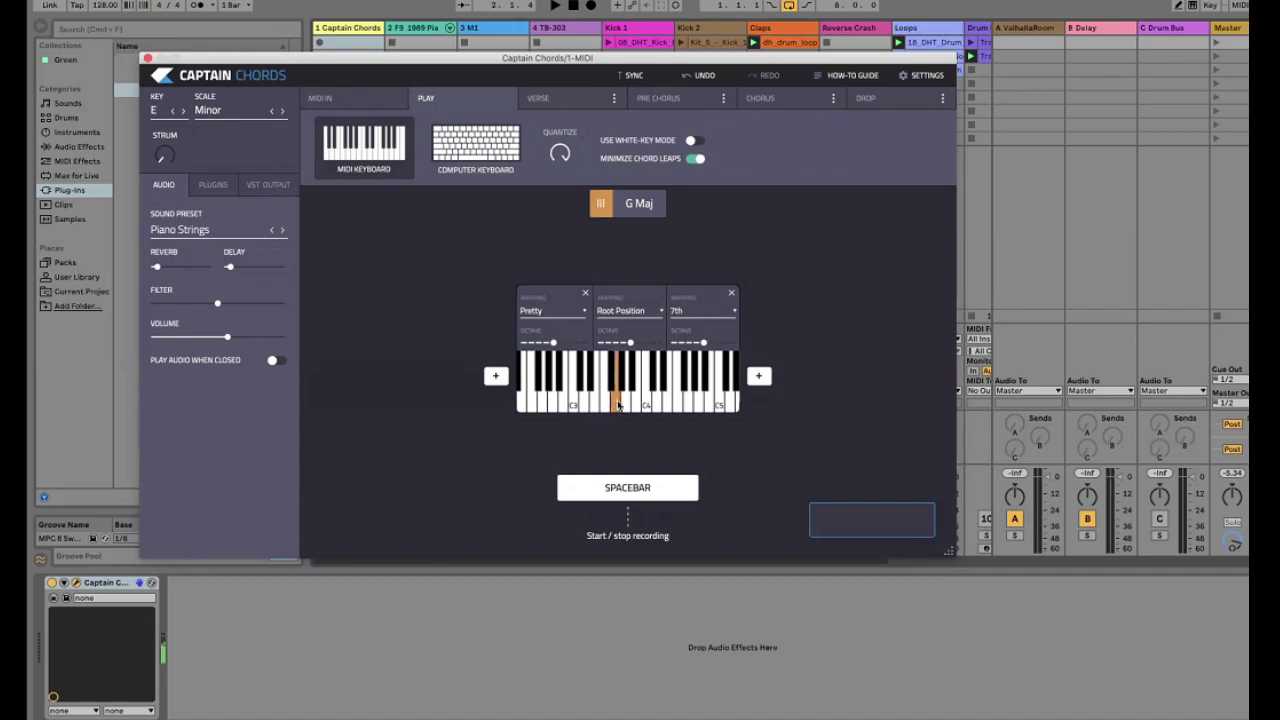
click(626, 405)
click(634, 406)
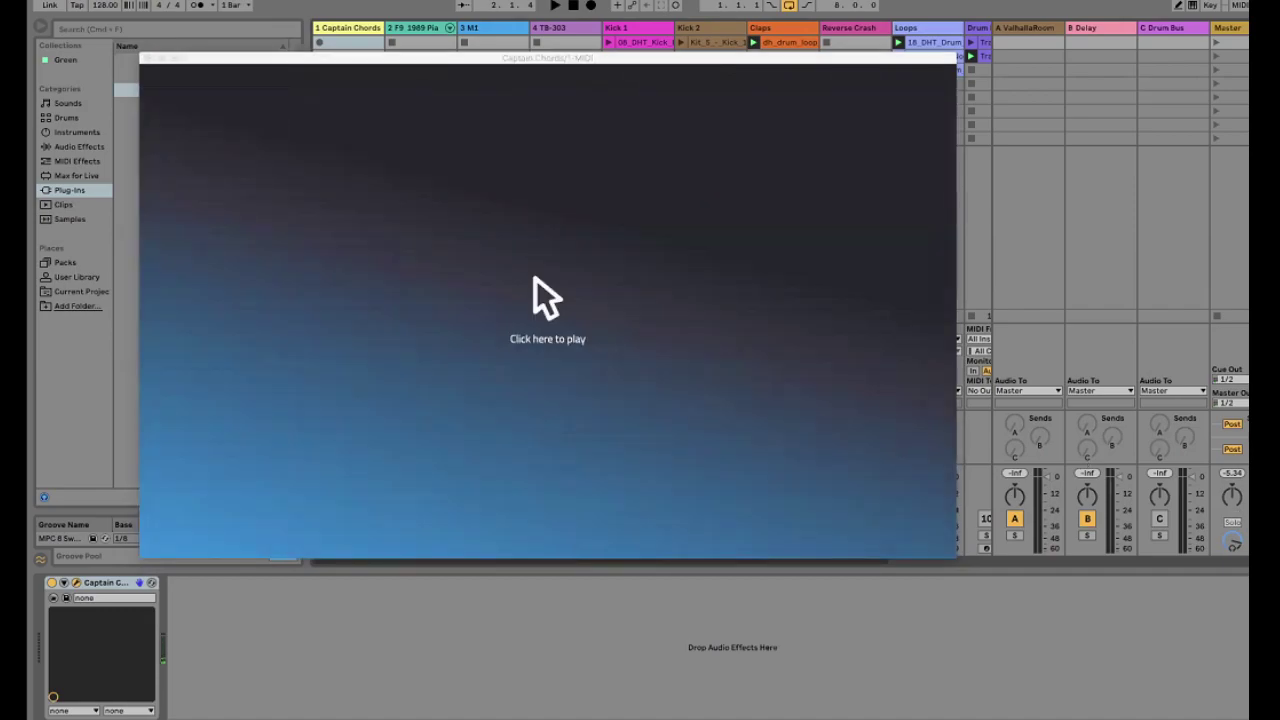
click(697, 407)
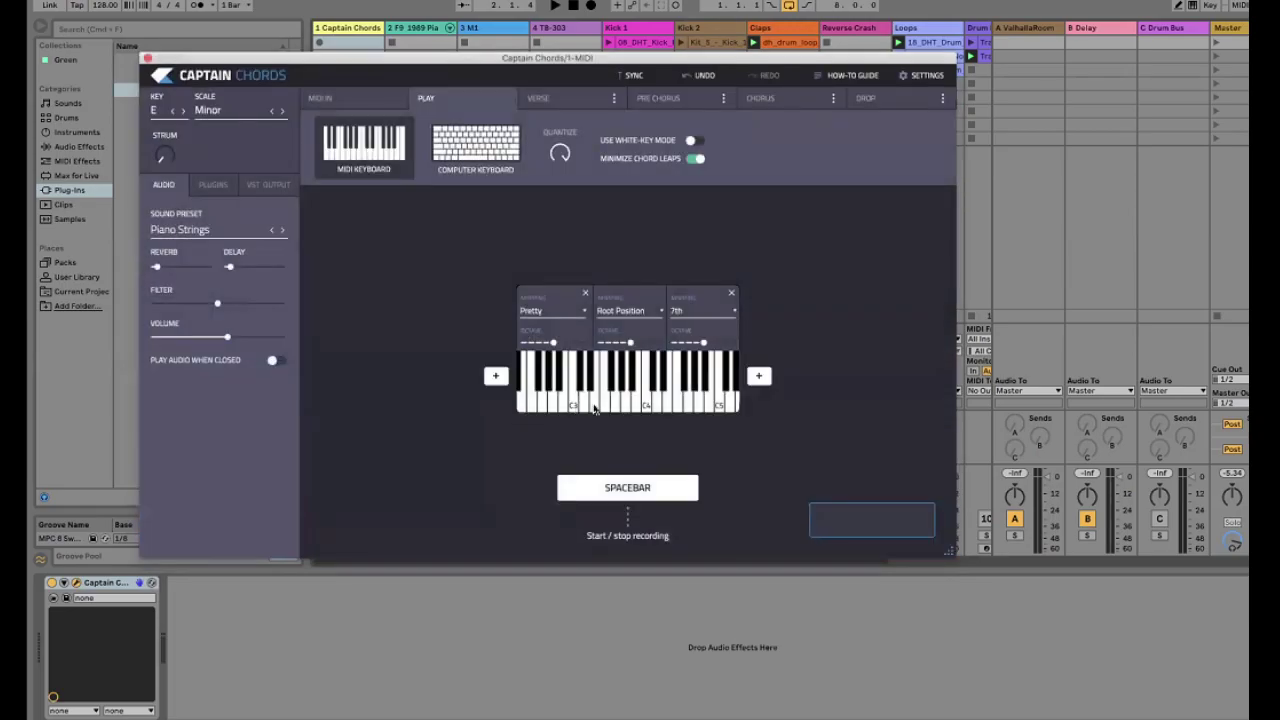
click(595, 408)
click(611, 390)
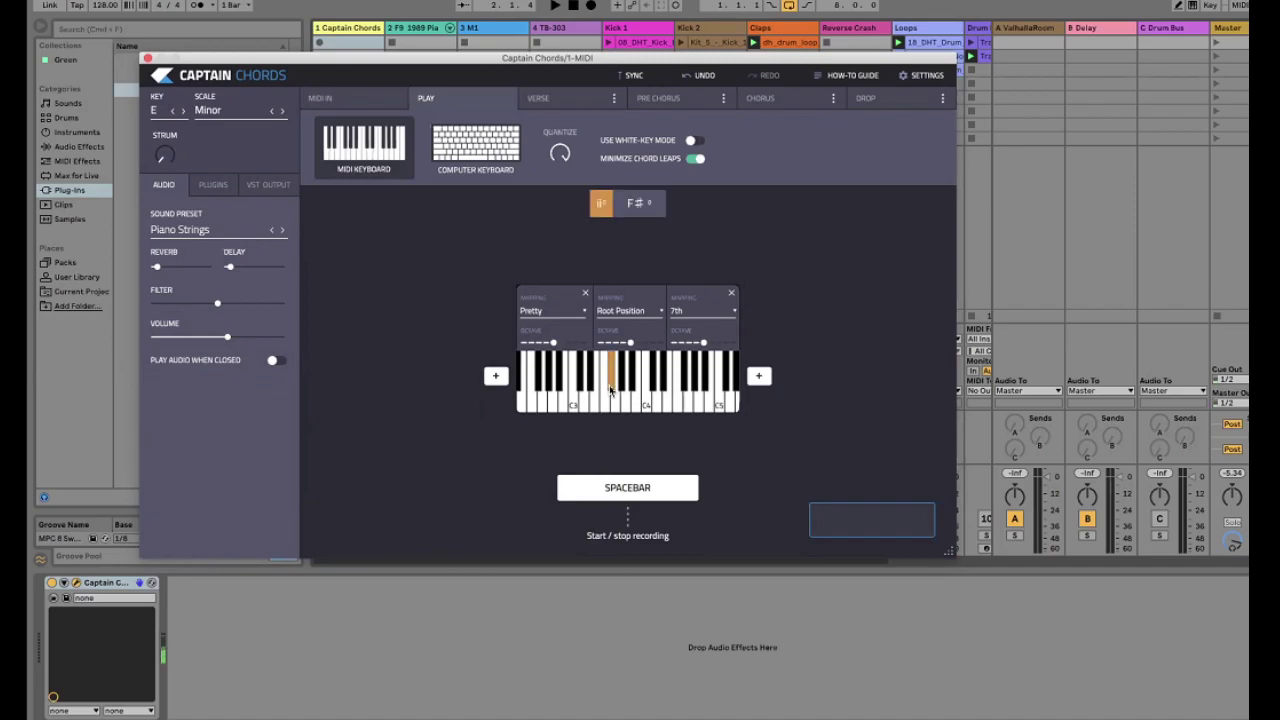
click(616, 405)
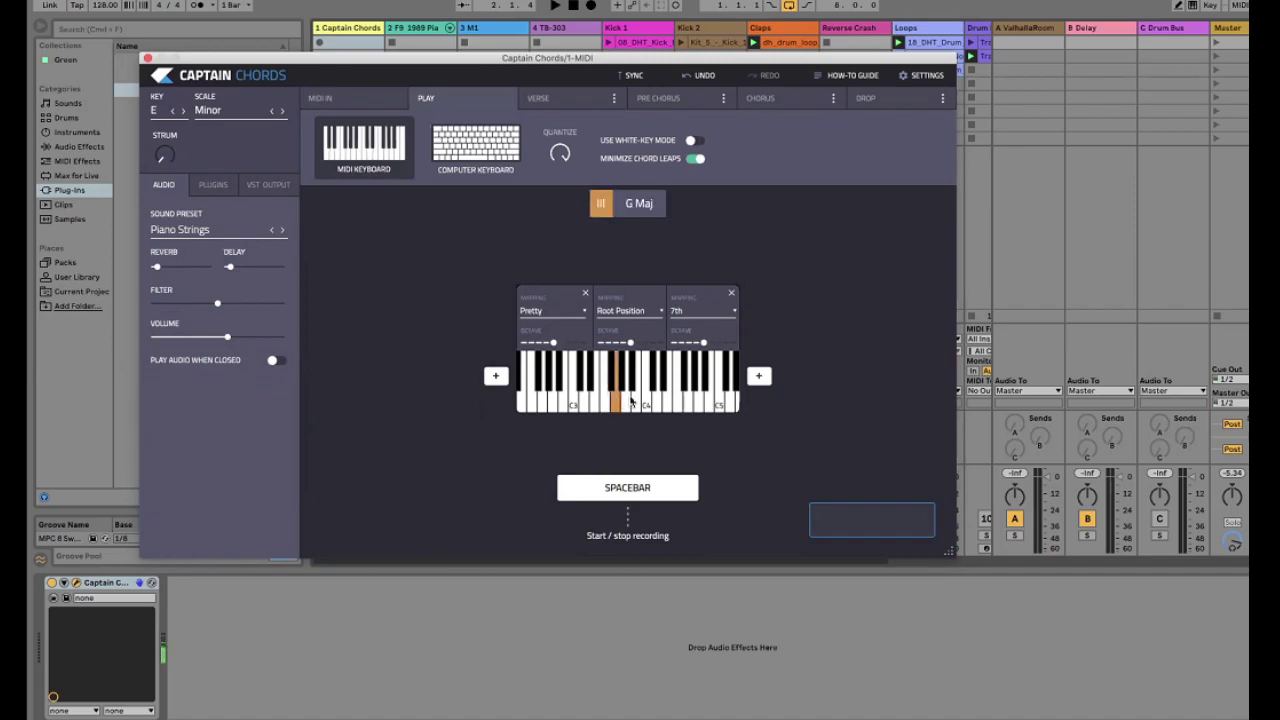
click(629, 403)
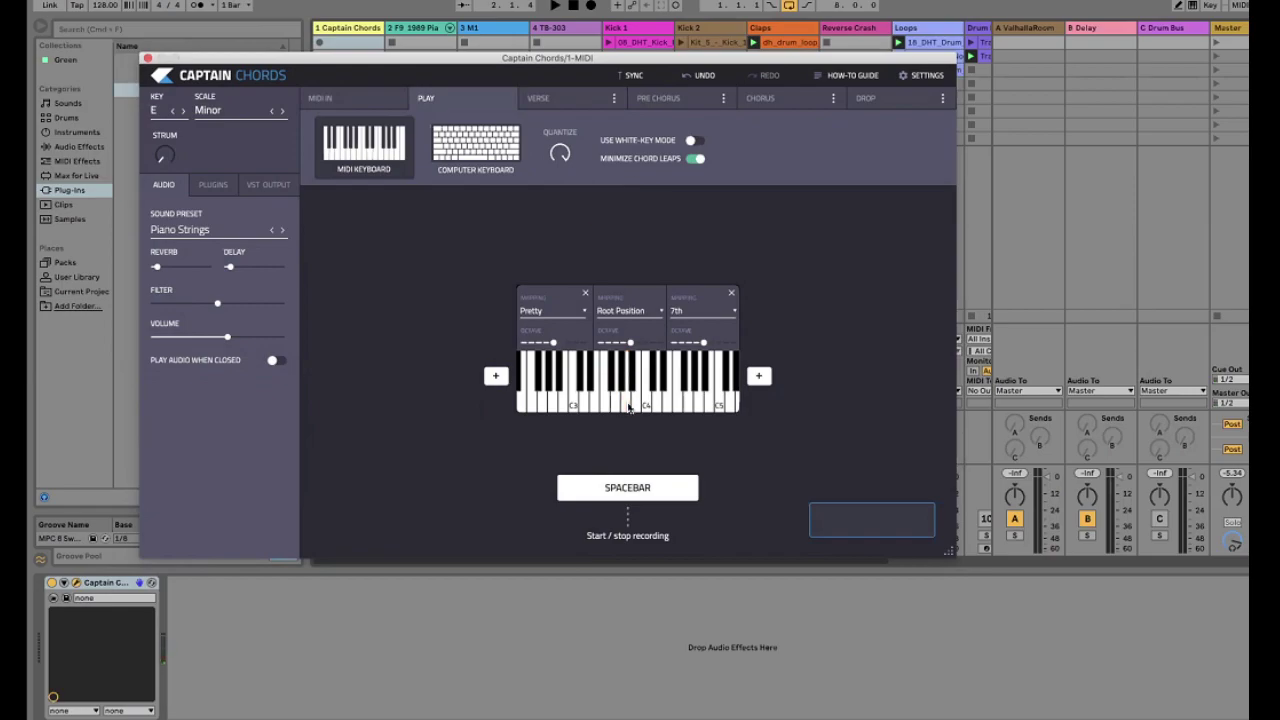
Change the lowest keyboard zone's mapping from Pretty to 7th and audition chords in the lowest and middle zones
click(535, 312)
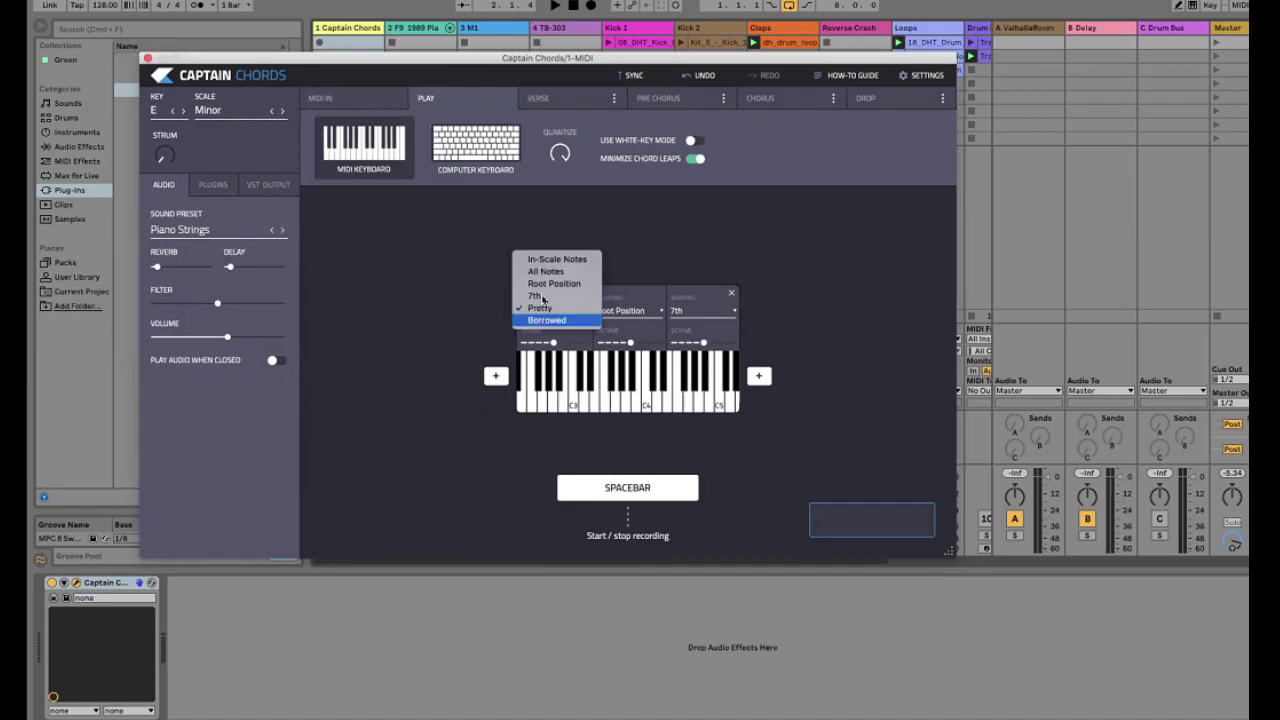
click(540, 307)
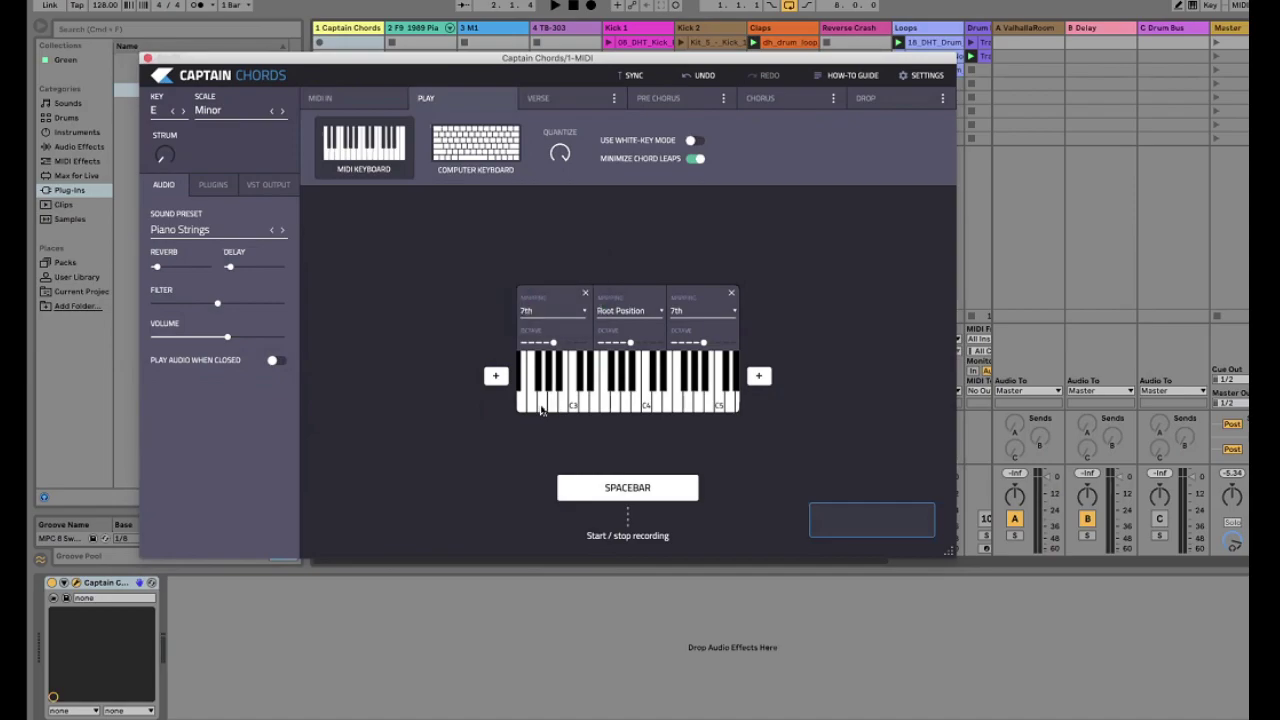
click(553, 412)
click(556, 411)
click(620, 404)
click(622, 405)
click(642, 407)
click(639, 405)
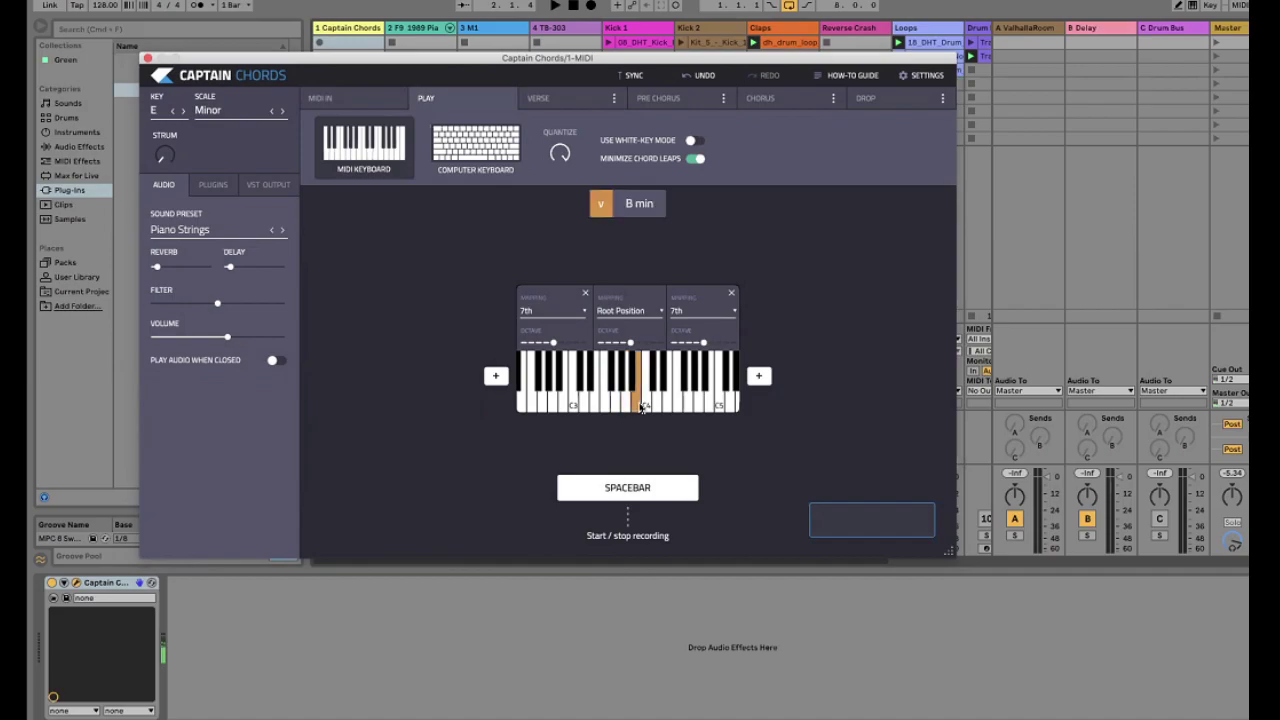
Leave the middle zone's mapping at Root Position and switch the chord input to the computer keyboard
click(603, 312)
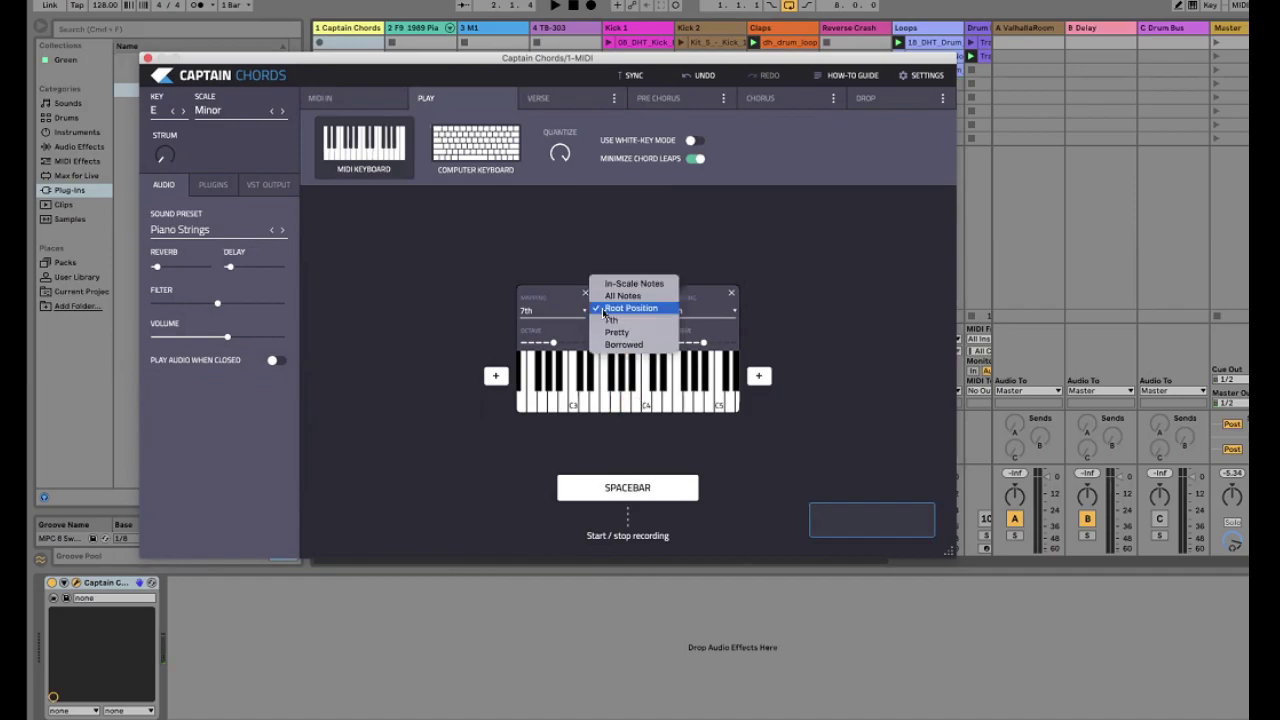
click(484, 173)
click(462, 163)
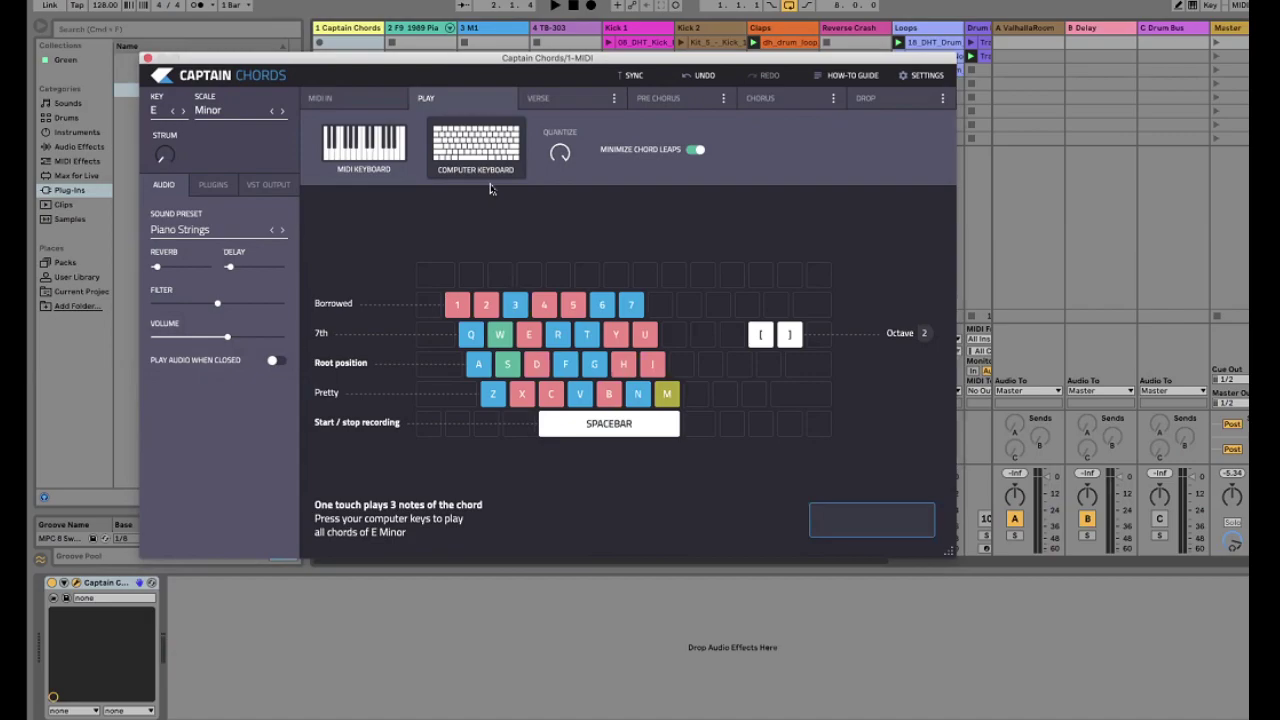
Audition the seven root-position chords of E minor in order, then replay the first and last ones
key(a)
key(s)
key(d)
key(f)
key(g)
key(h)
key(j)
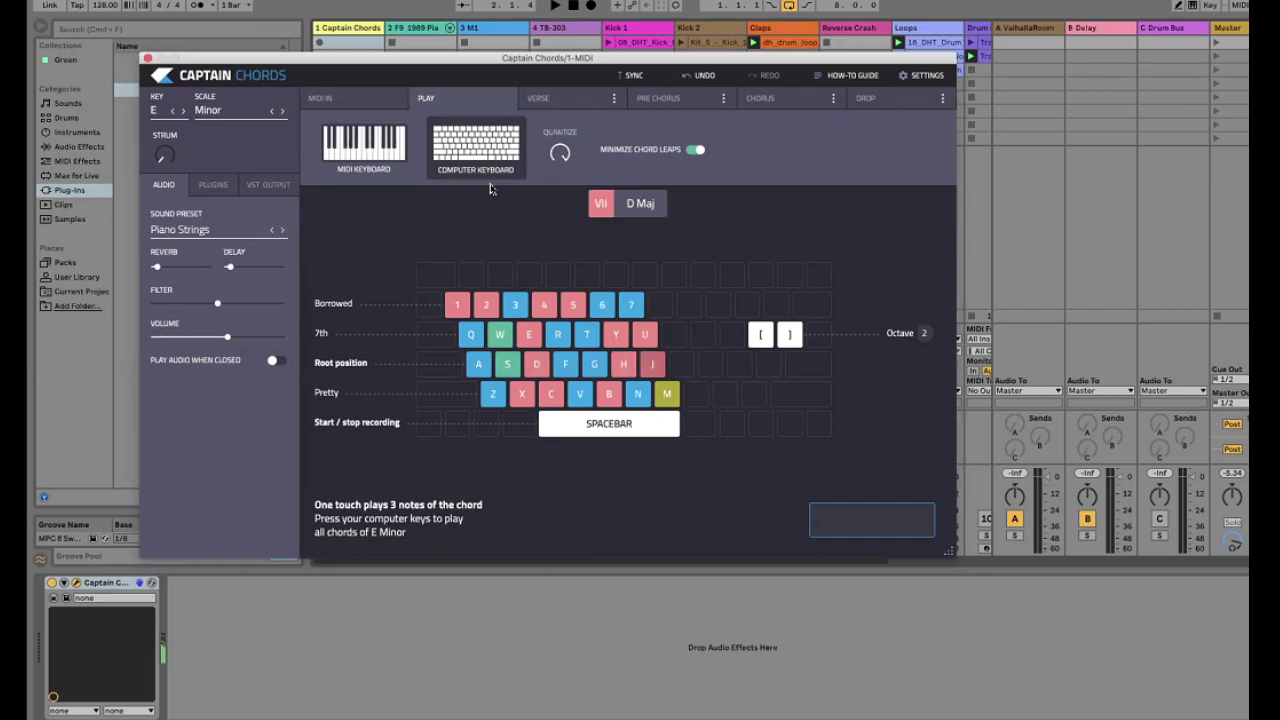
key(a)
key(a)
key(j)
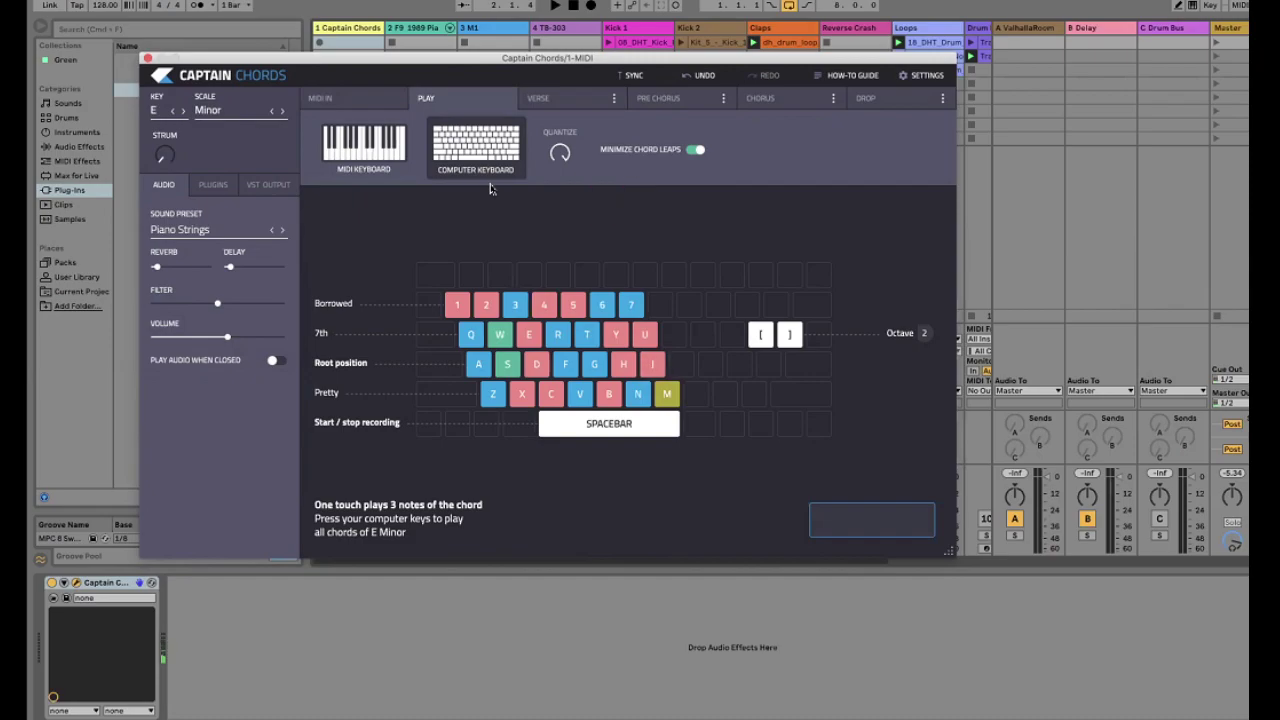
Audition several chords from the Pretty and 7th rows of the computer keyboard layout
key(z)
key(b)
key(m)
key(q)
key(r)
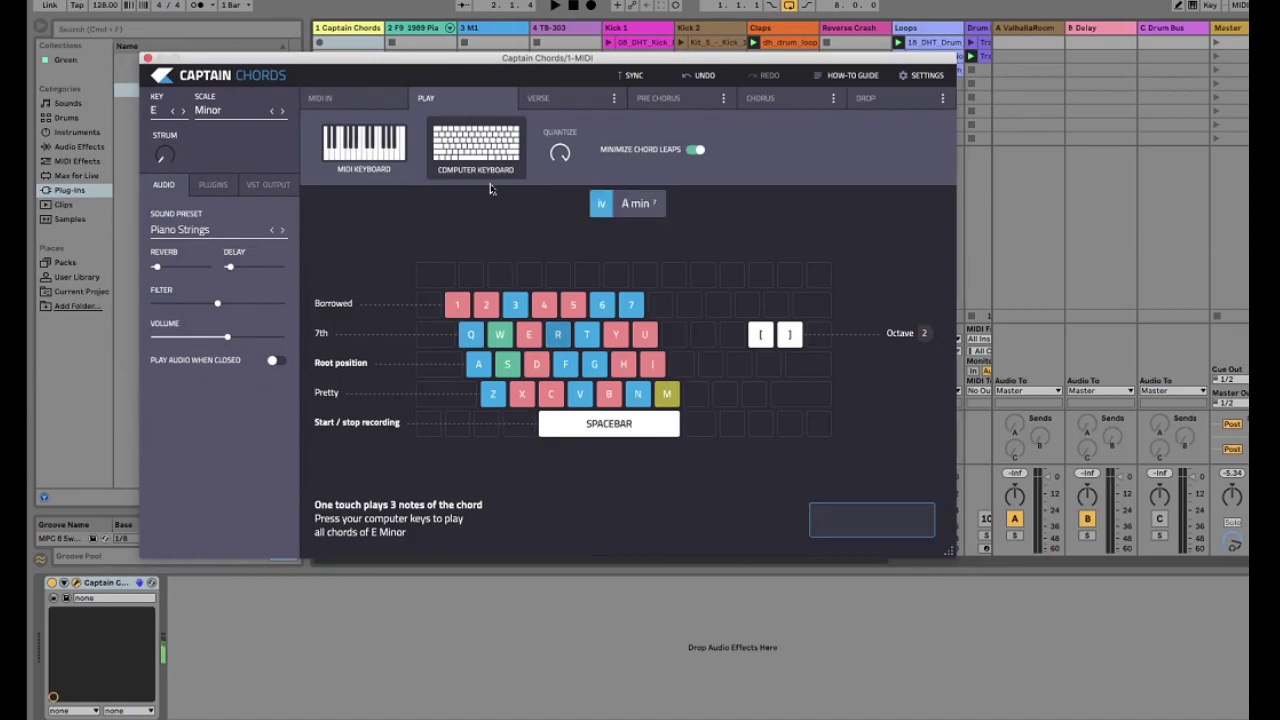
key(t)
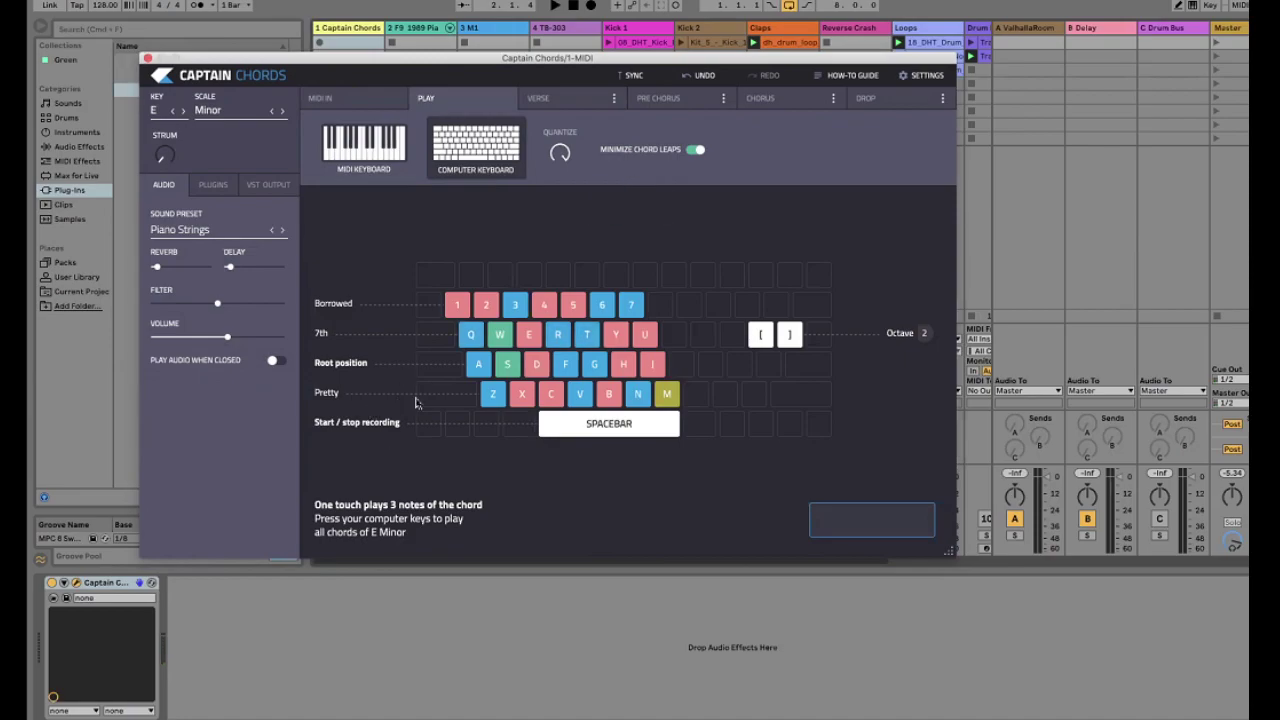
Record a take that moves between the root-position E min, A min and B min chords
key(a)
key(d)
click(479, 366)
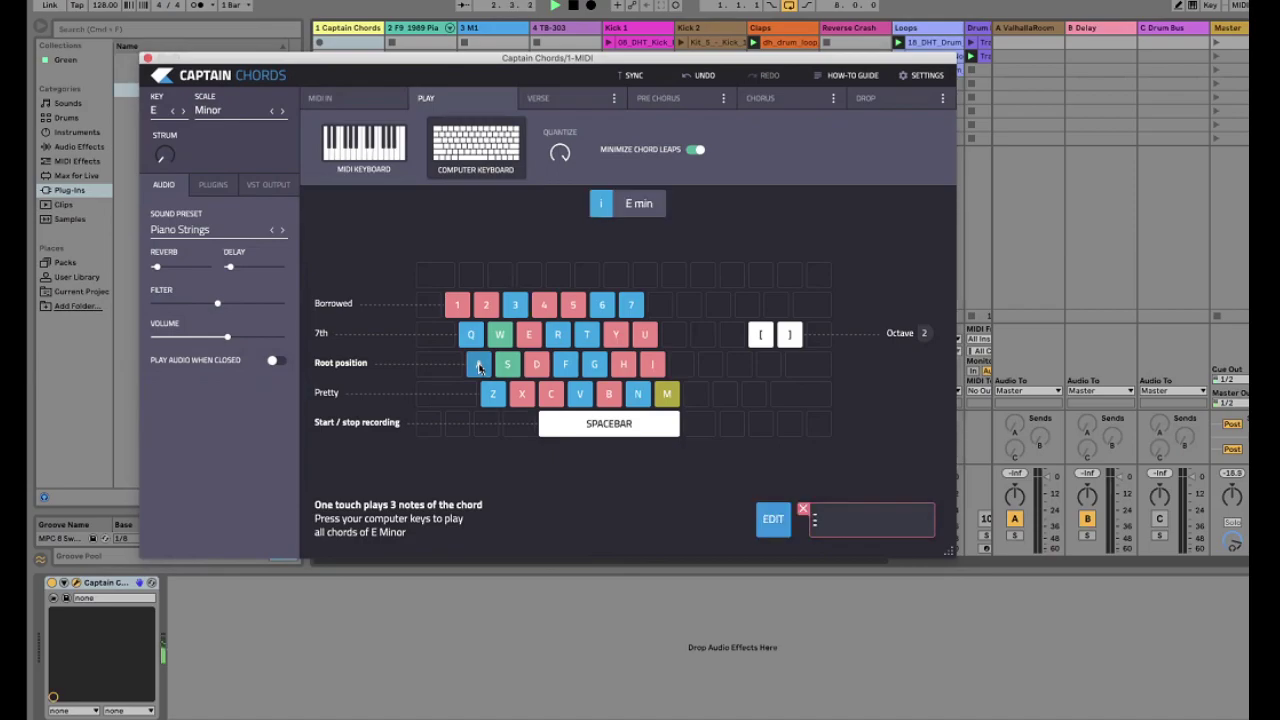
key(f)
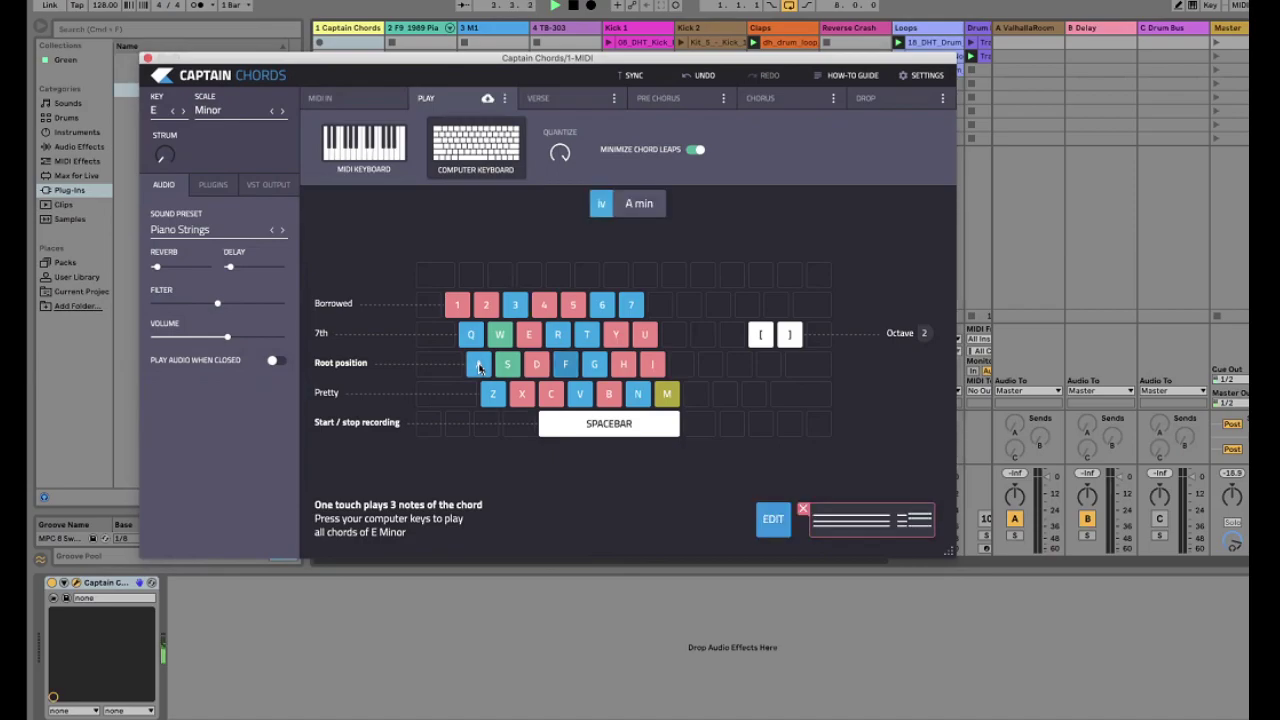
key(g)
key(g)
key(g)
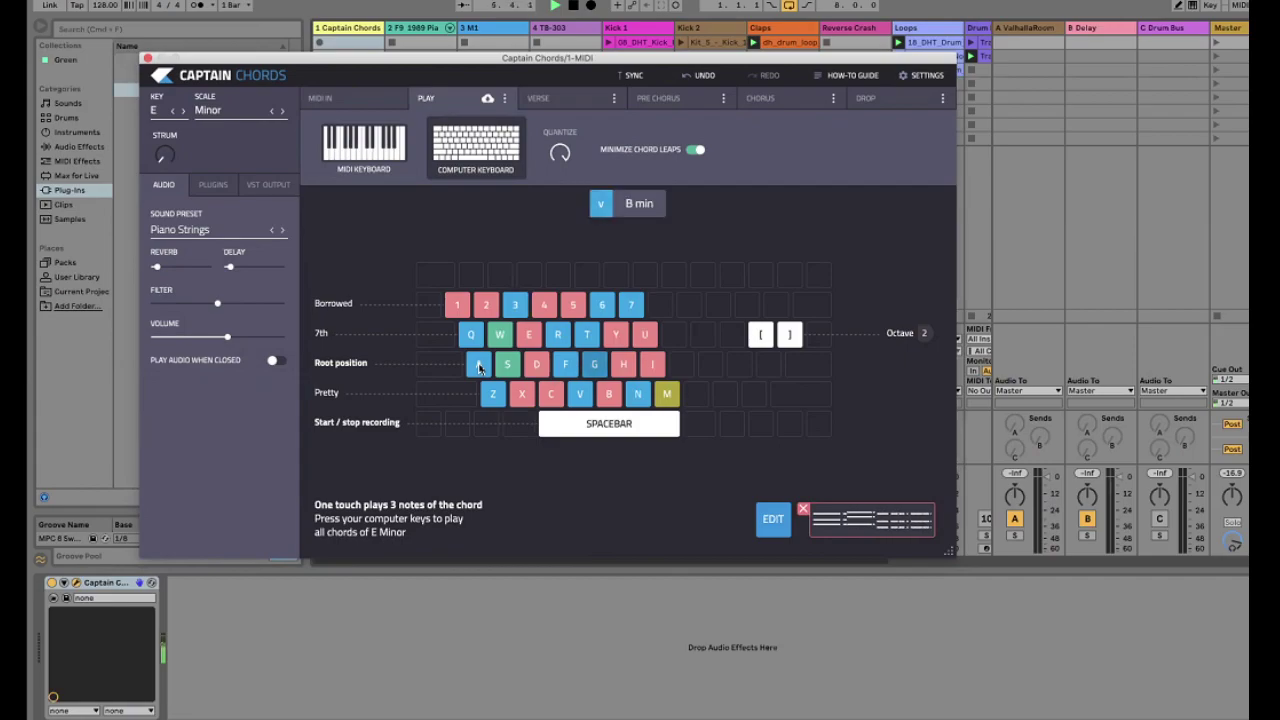
key(a)
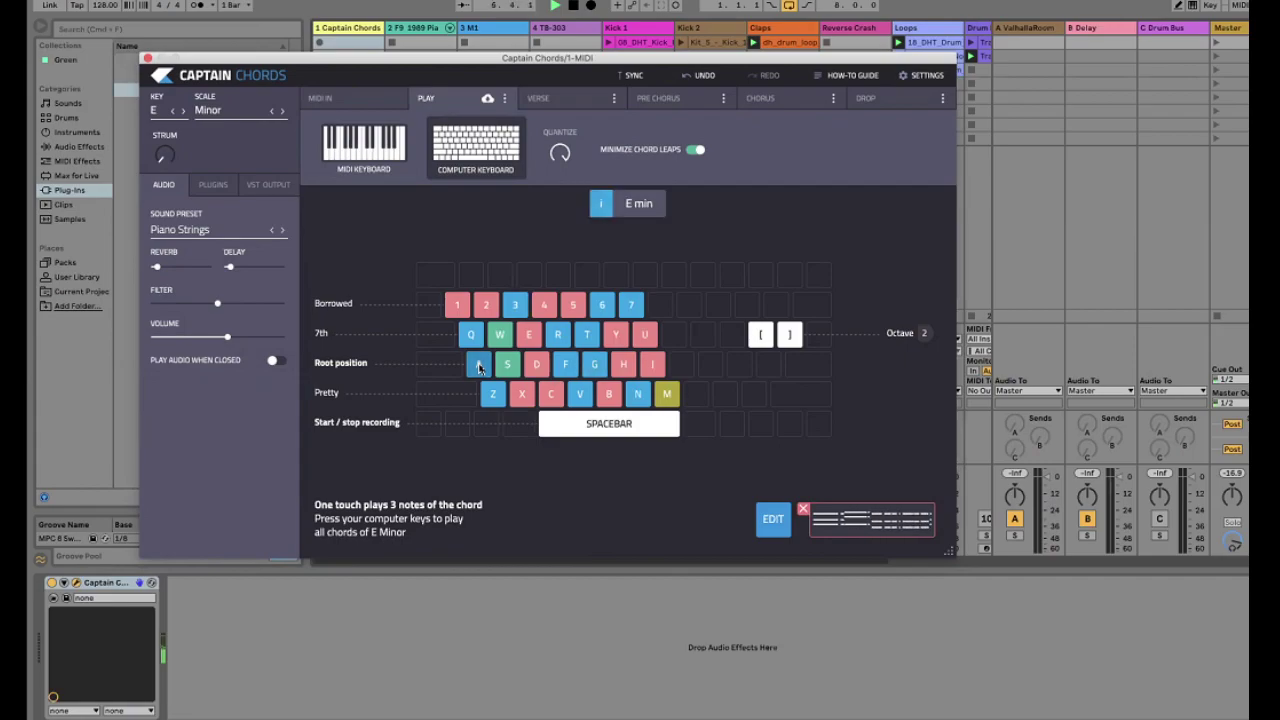
key(f)
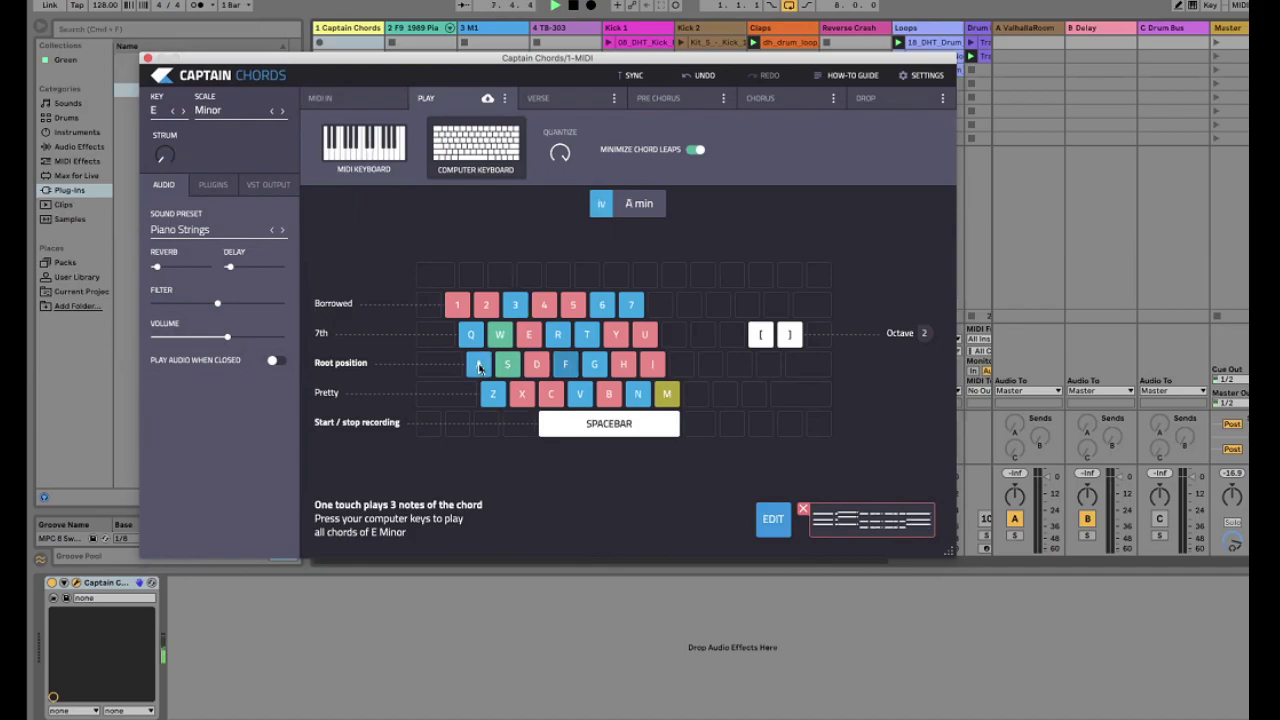
Record a held root-position B min chord and place the recorded clip in the first slot of the Captain Chords track
key(g)
key(space)
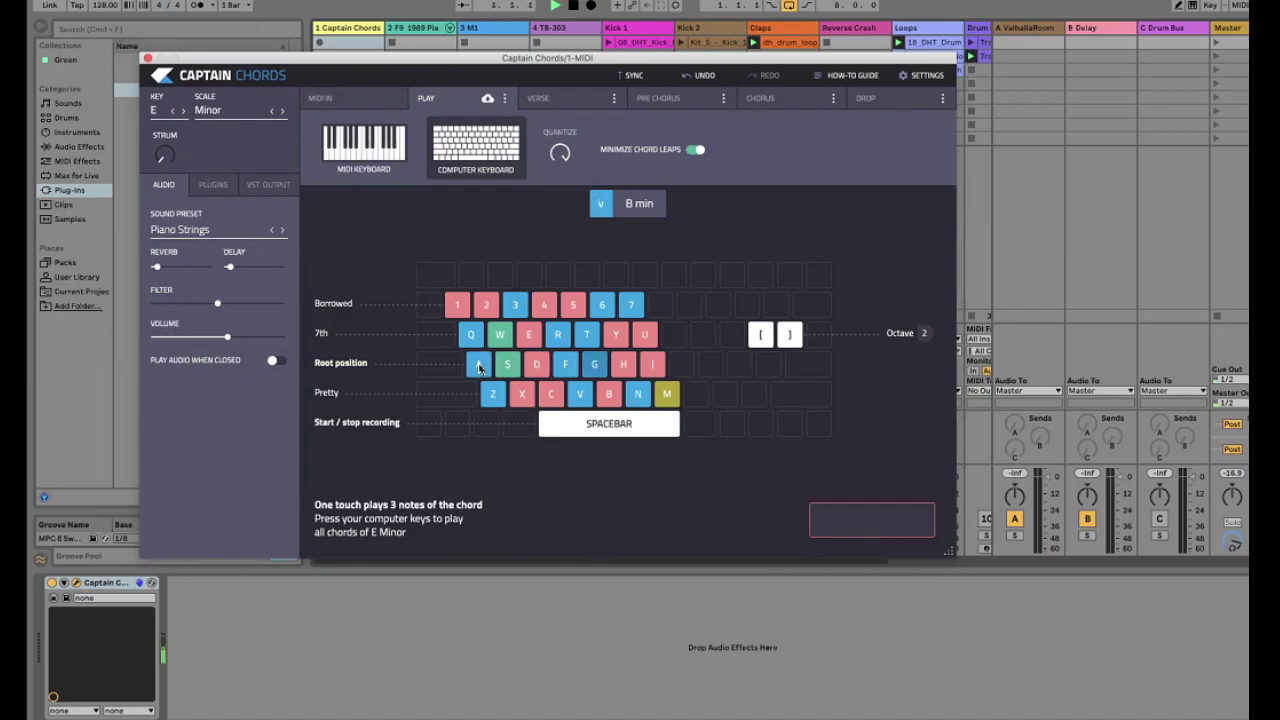
key(space)
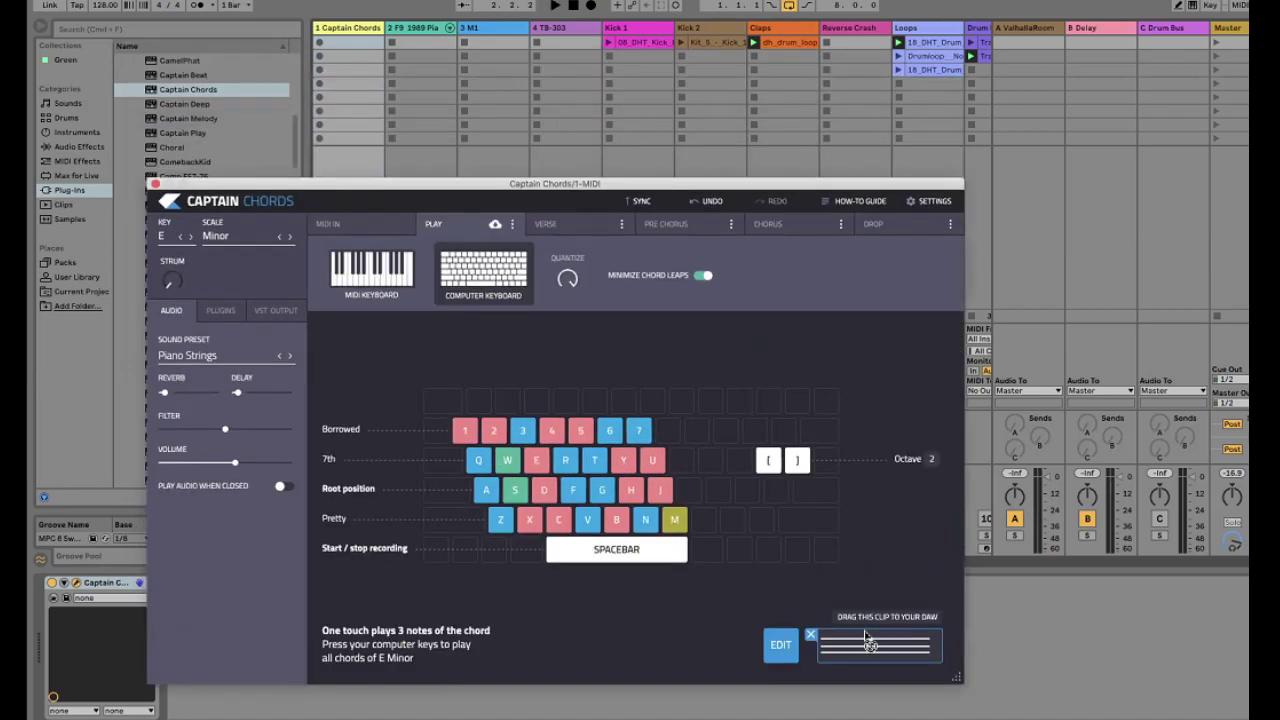
click(418, 44)
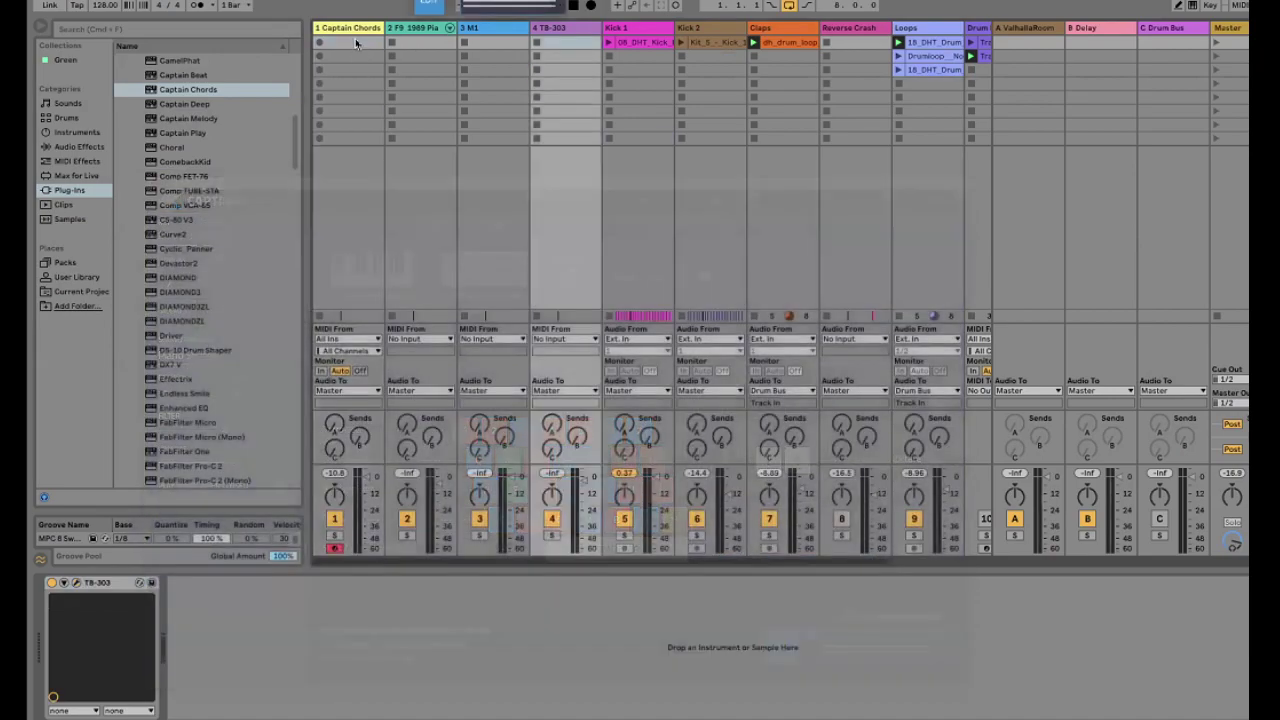
click(349, 30)
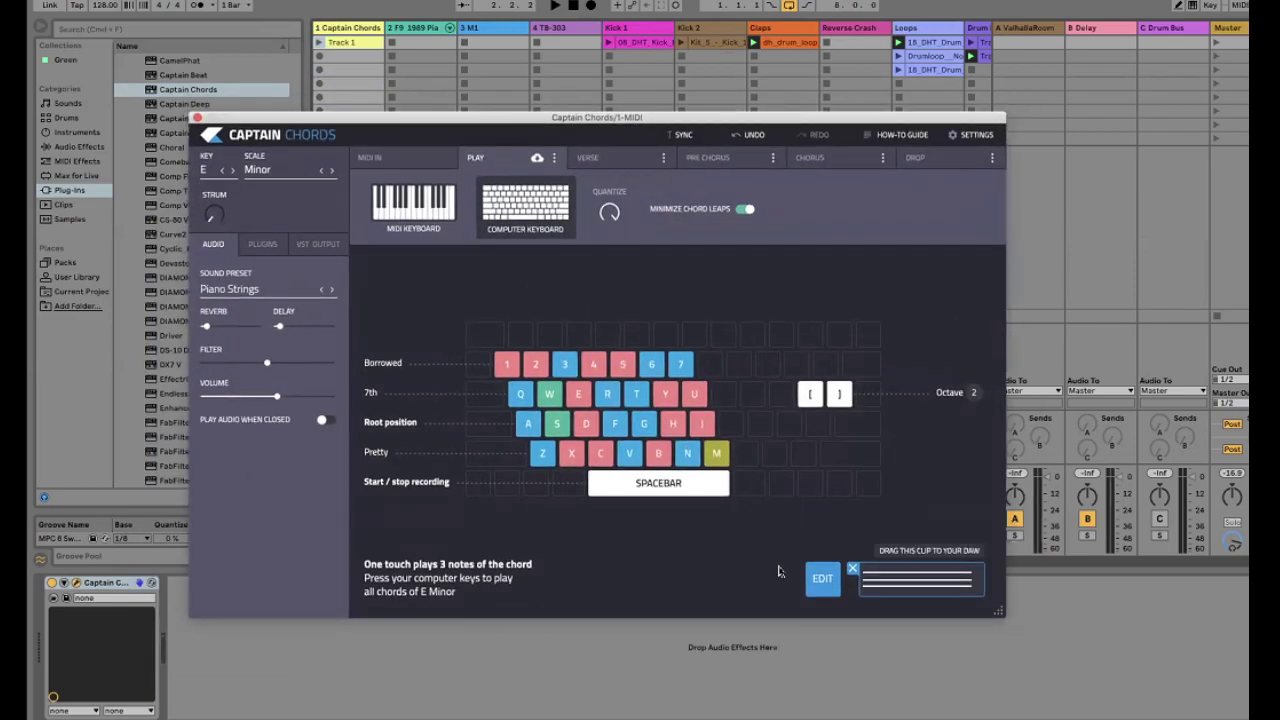
Open the recorded clip for editing in the Verse section and change its chord to E min
click(821, 579)
key(Return)
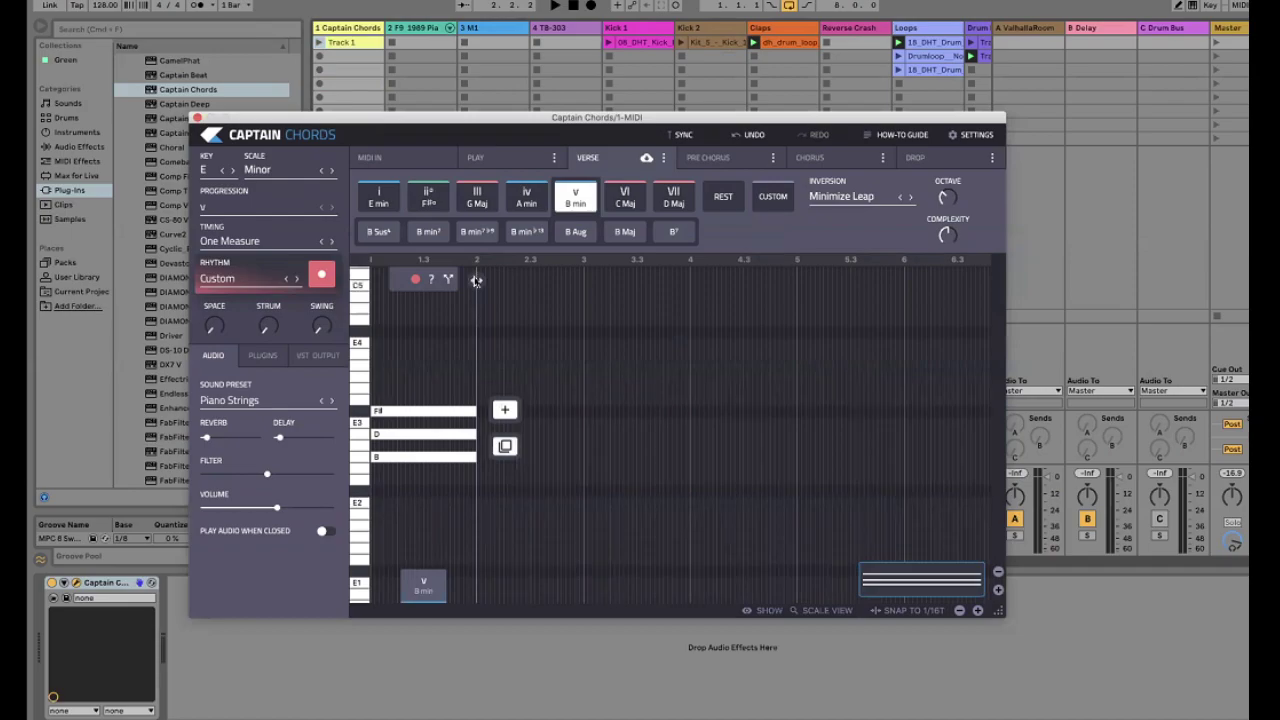
click(381, 205)
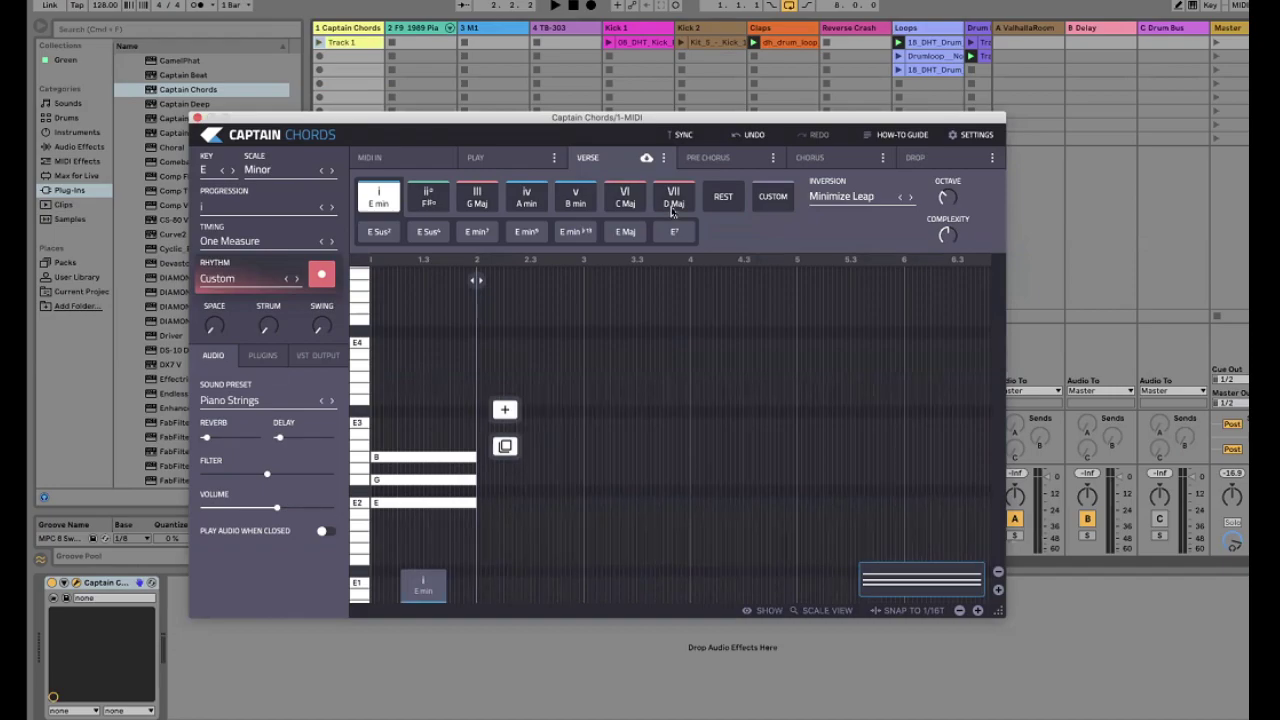
Extend the E min chord to end at bar 3 and duplicate it right after itself
mouse_move(474, 285)
drag(474, 285, 584, 290)
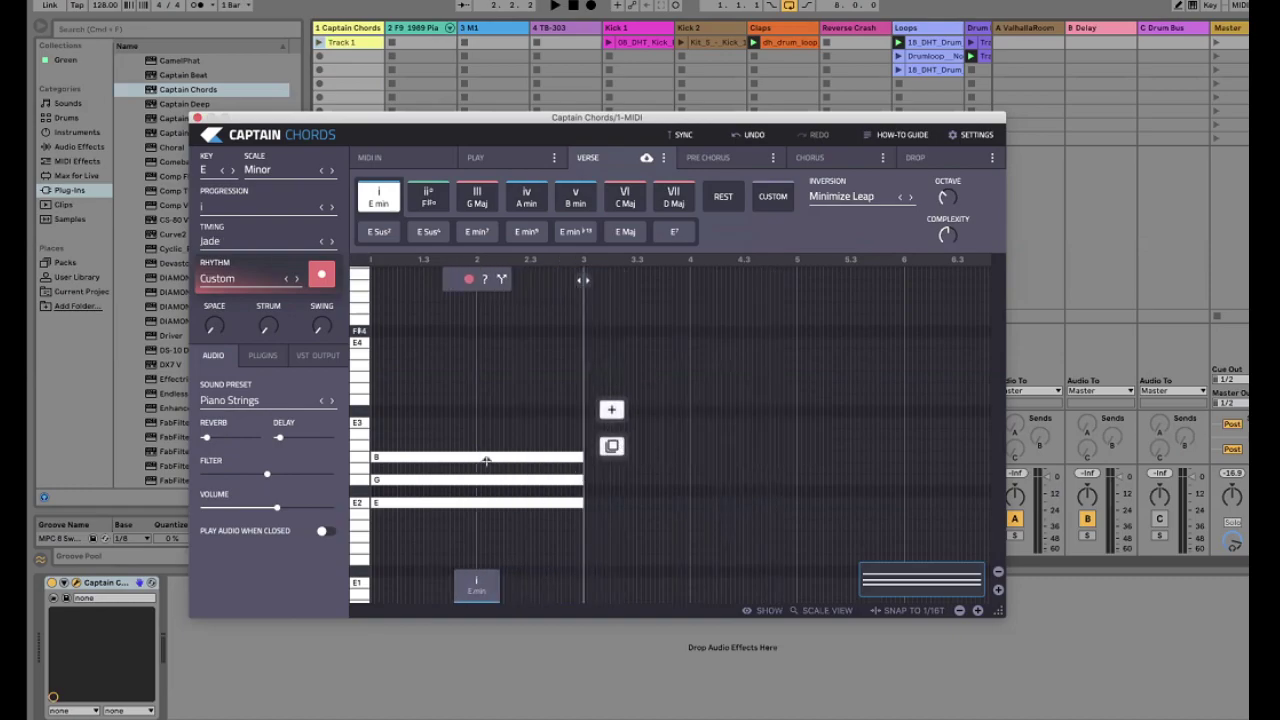
click(621, 447)
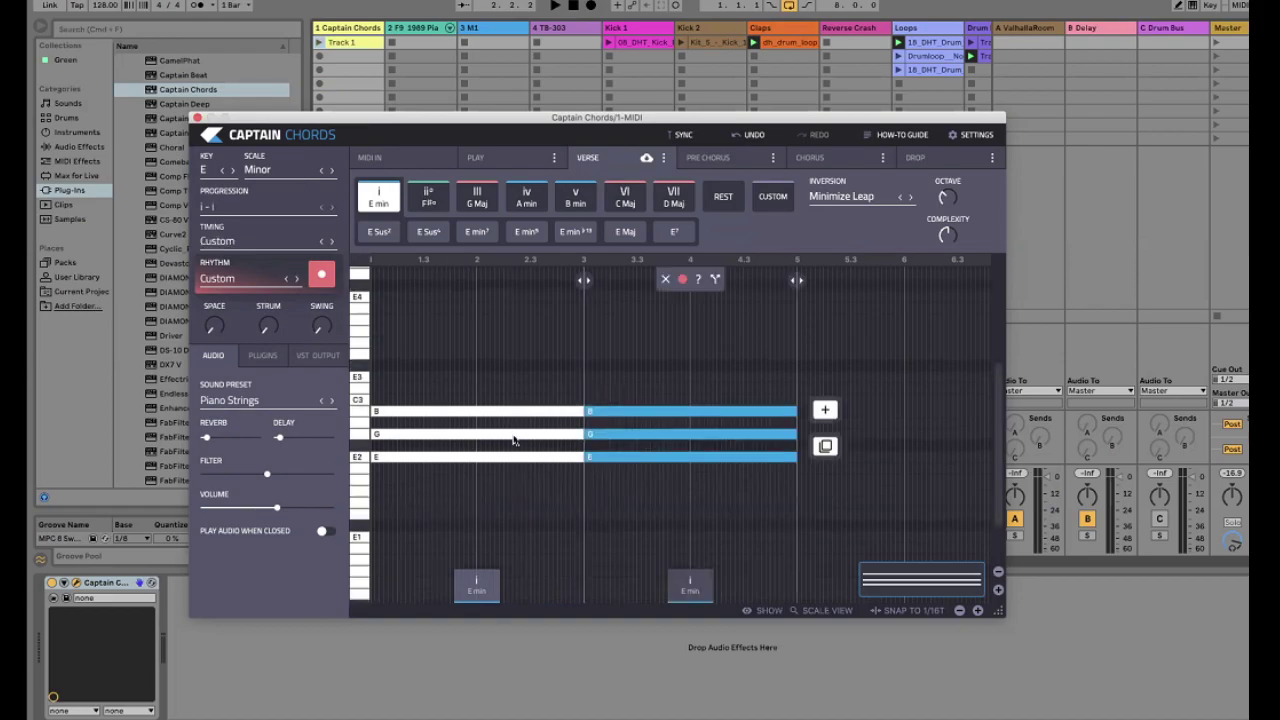
Play back the two E min chords and place them as a clip in the second slot of the Captain Chords track
key(space)
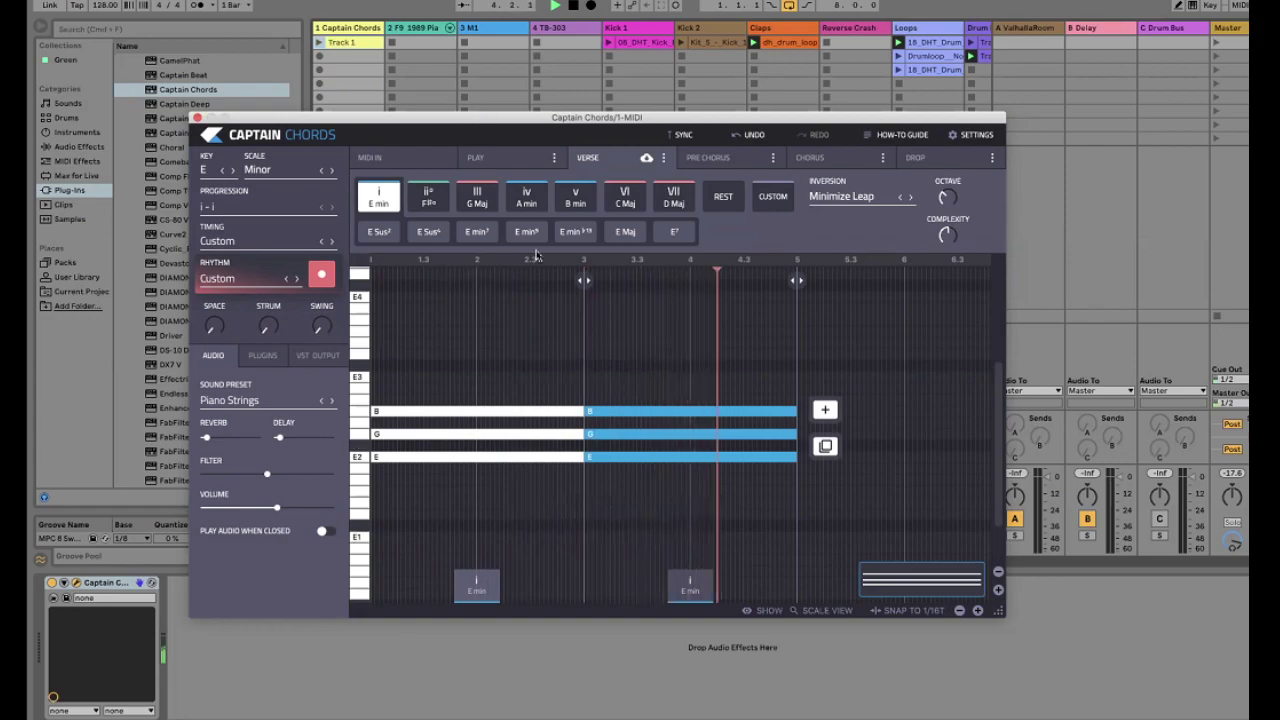
drag(583, 119, 645, 195)
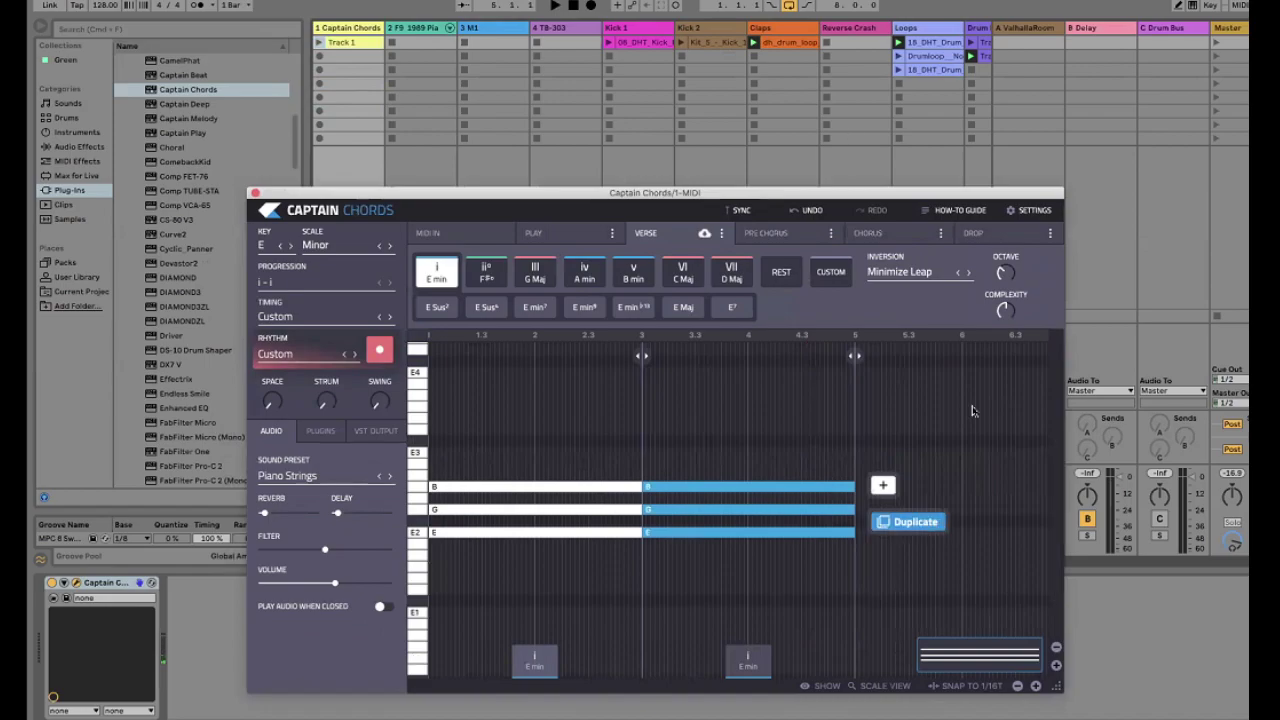
drag(1000, 623, 994, 594)
drag(270, 58, 350, 56)
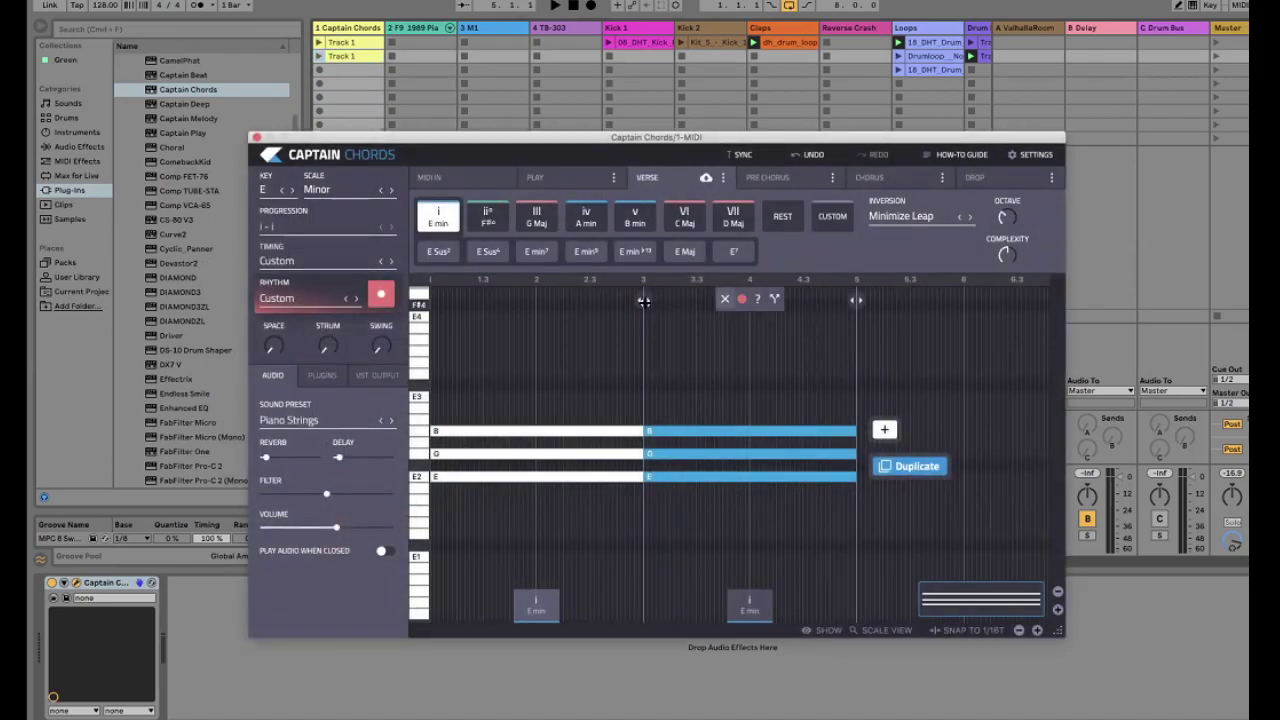
Replace the two chords with a single E min chord ending at bar 5 and place its clip in the track's third slot
key(Delete)
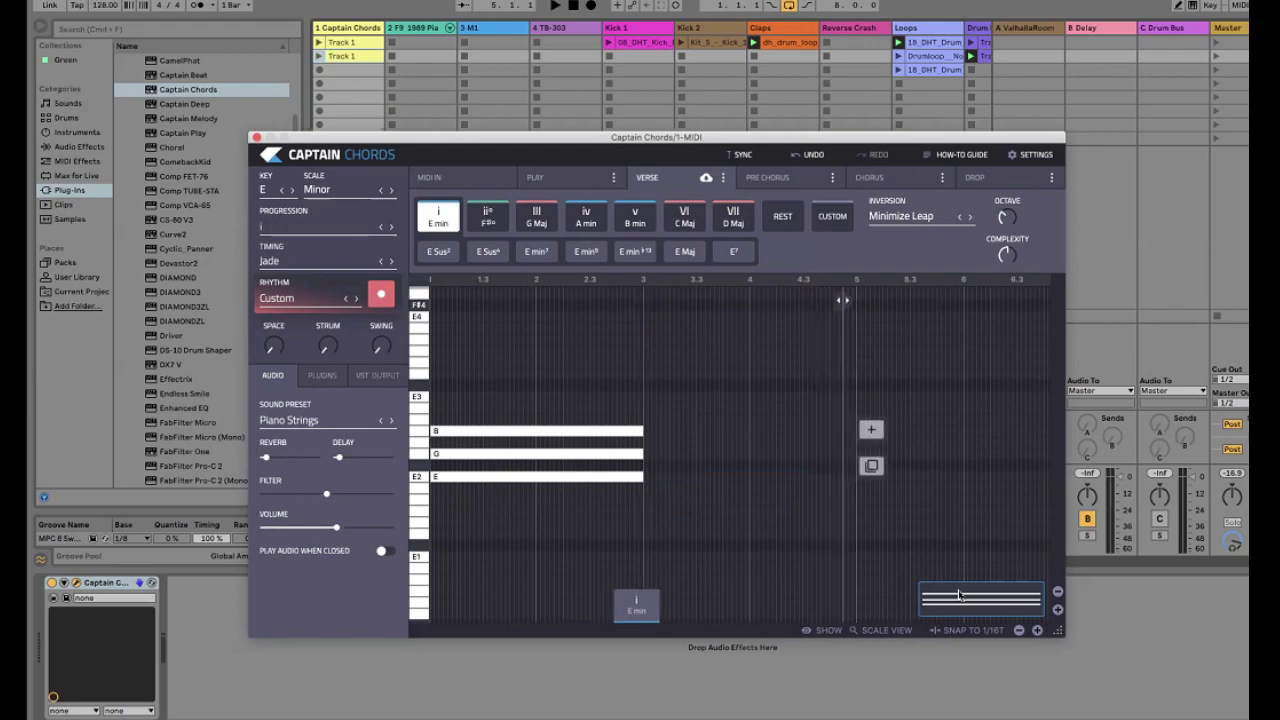
drag(962, 602, 357, 64)
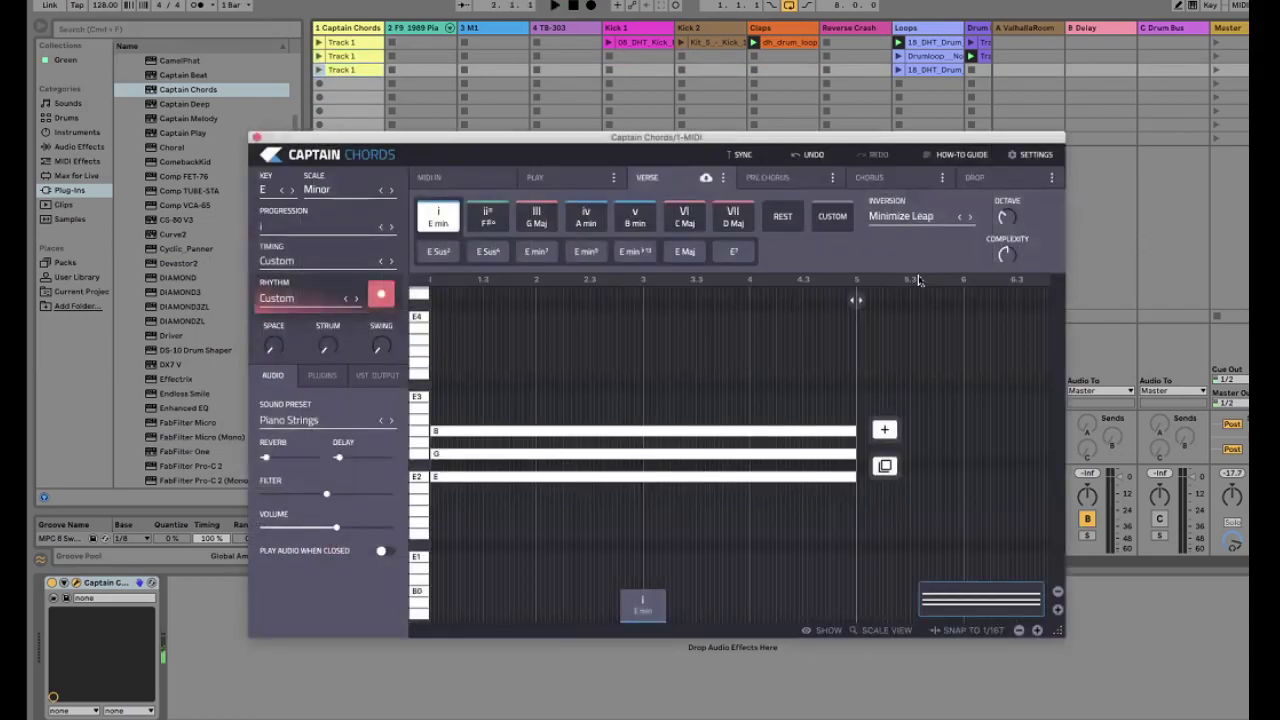
Shorten the E min chord to end at bar 3 and split it at 2.3
drag(856, 299, 643, 305)
drag(645, 311, 642, 302)
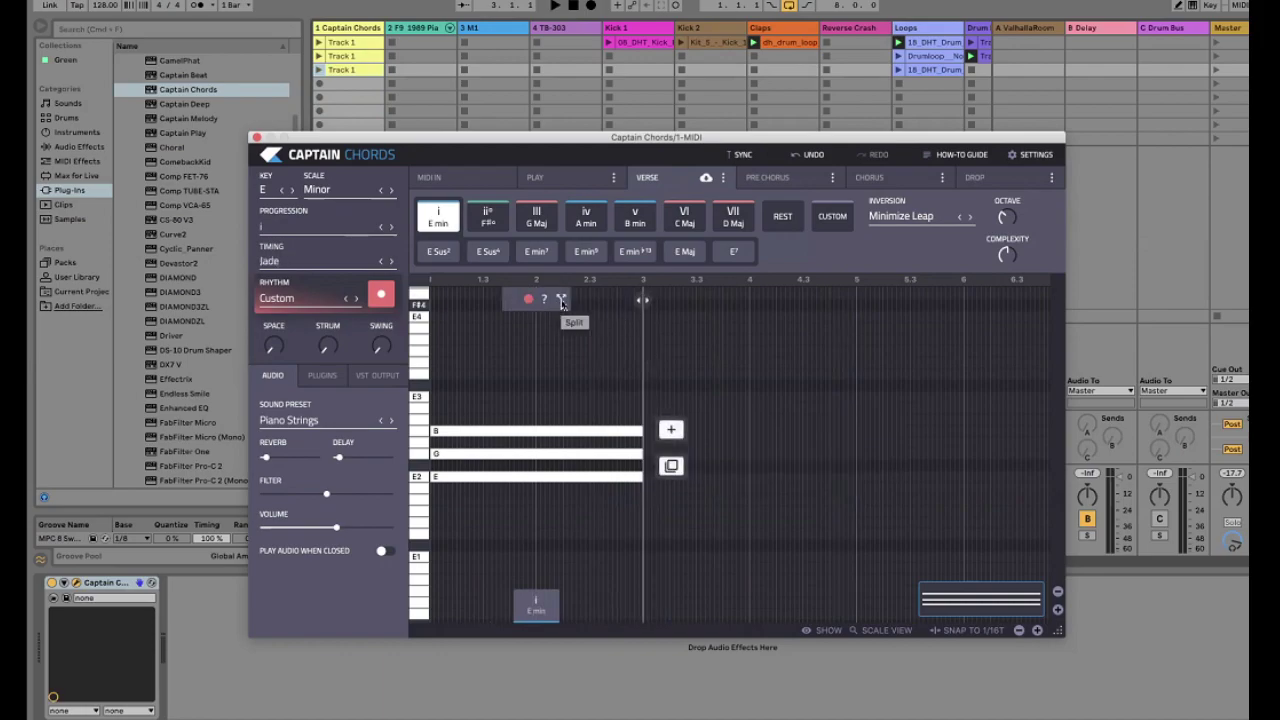
click(562, 300)
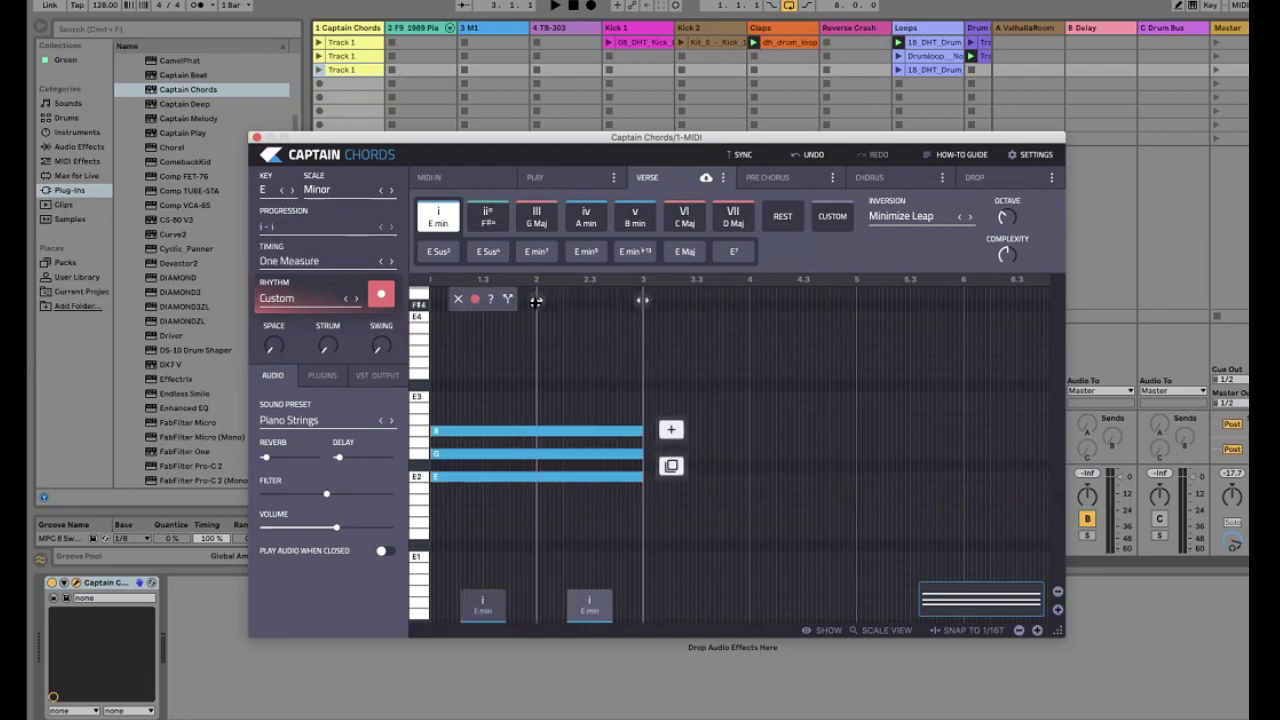
drag(565, 303, 585, 320)
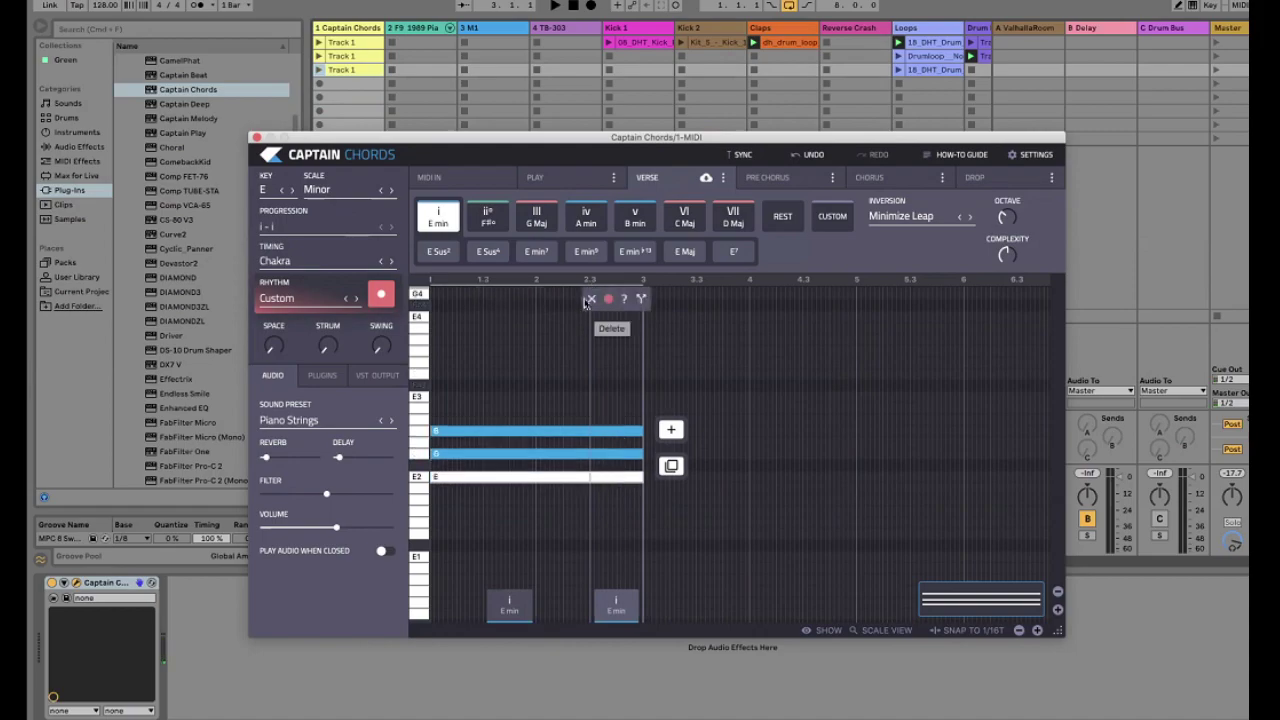
Replace the second chord with a newly added one running from 2.3 to bar 3 and set it to F# min
click(589, 300)
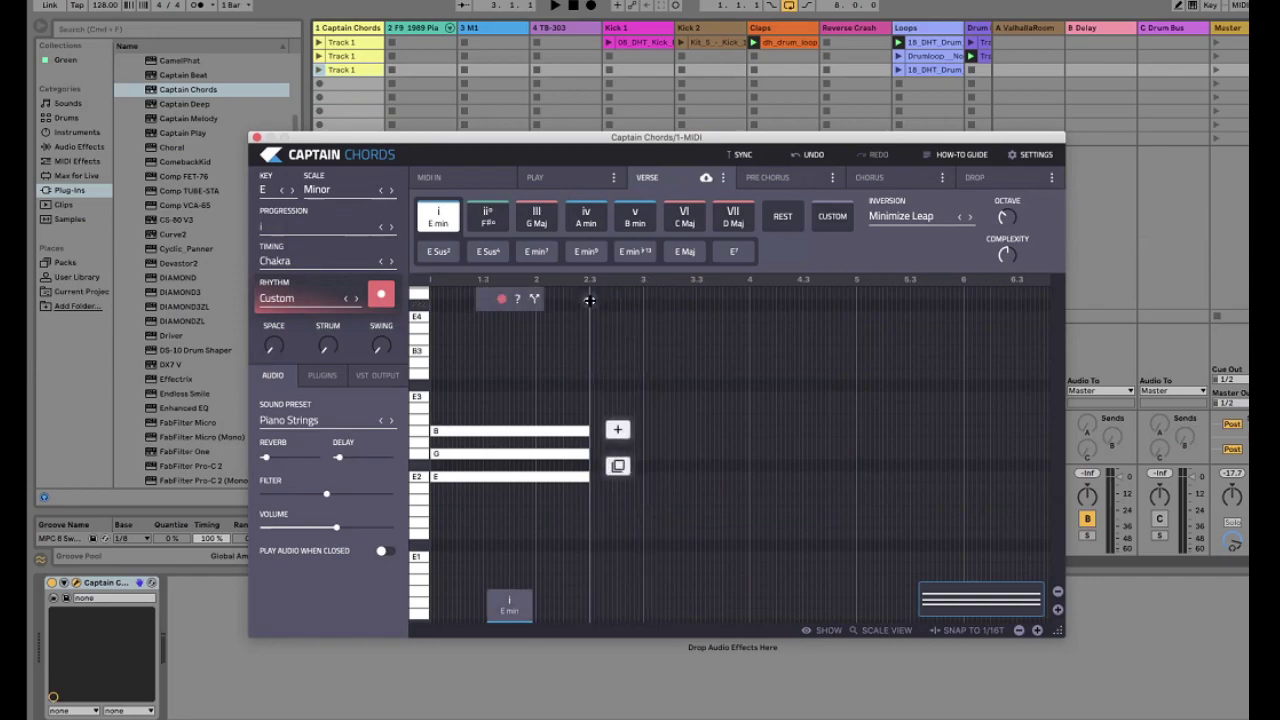
click(612, 430)
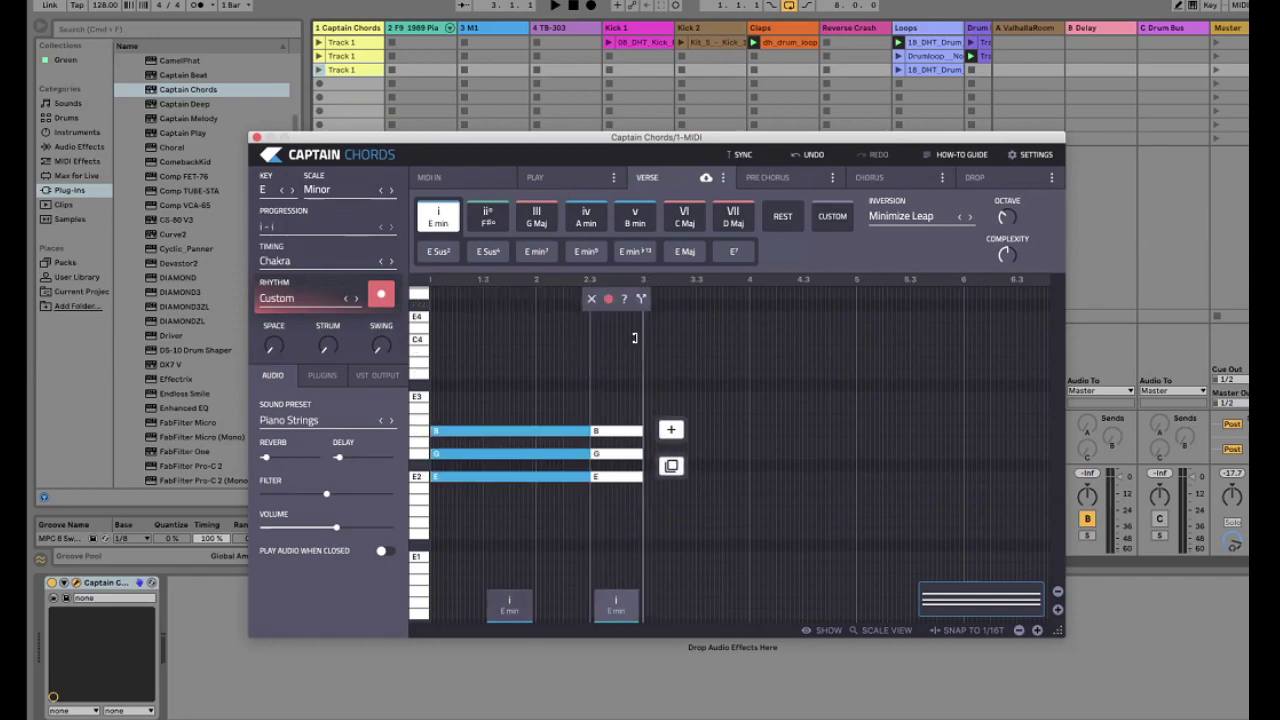
click(487, 219)
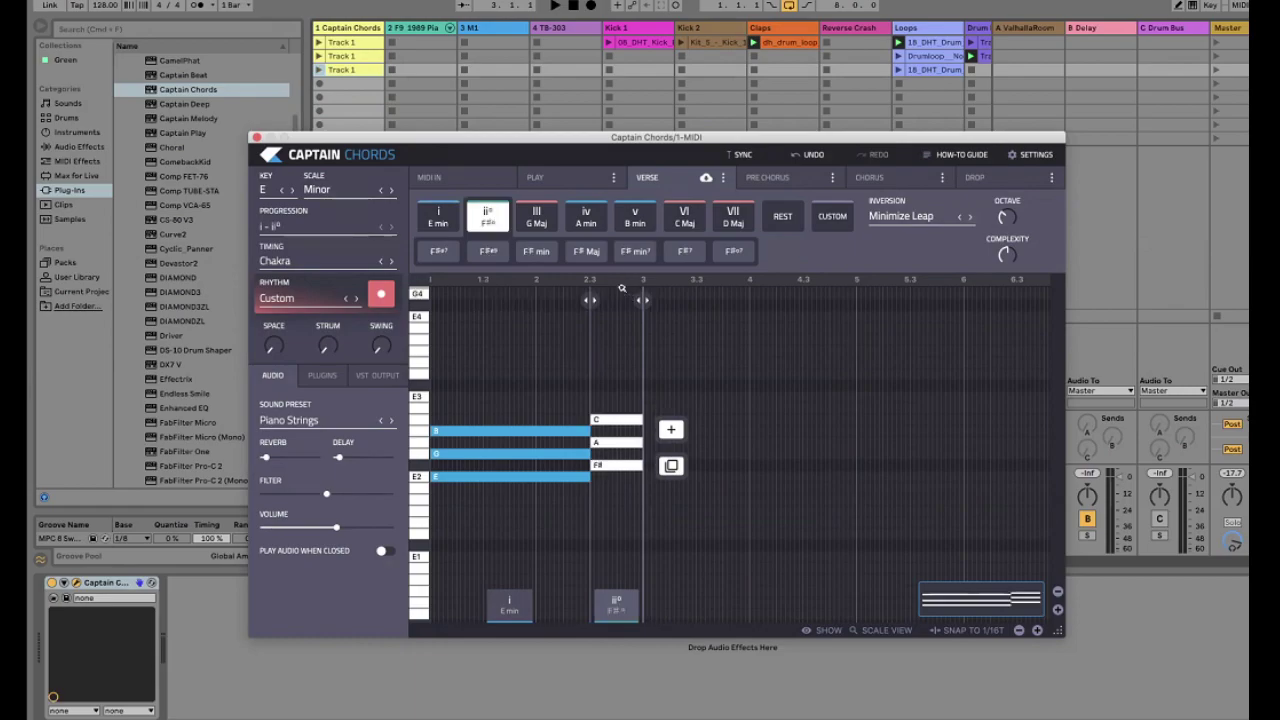
click(537, 257)
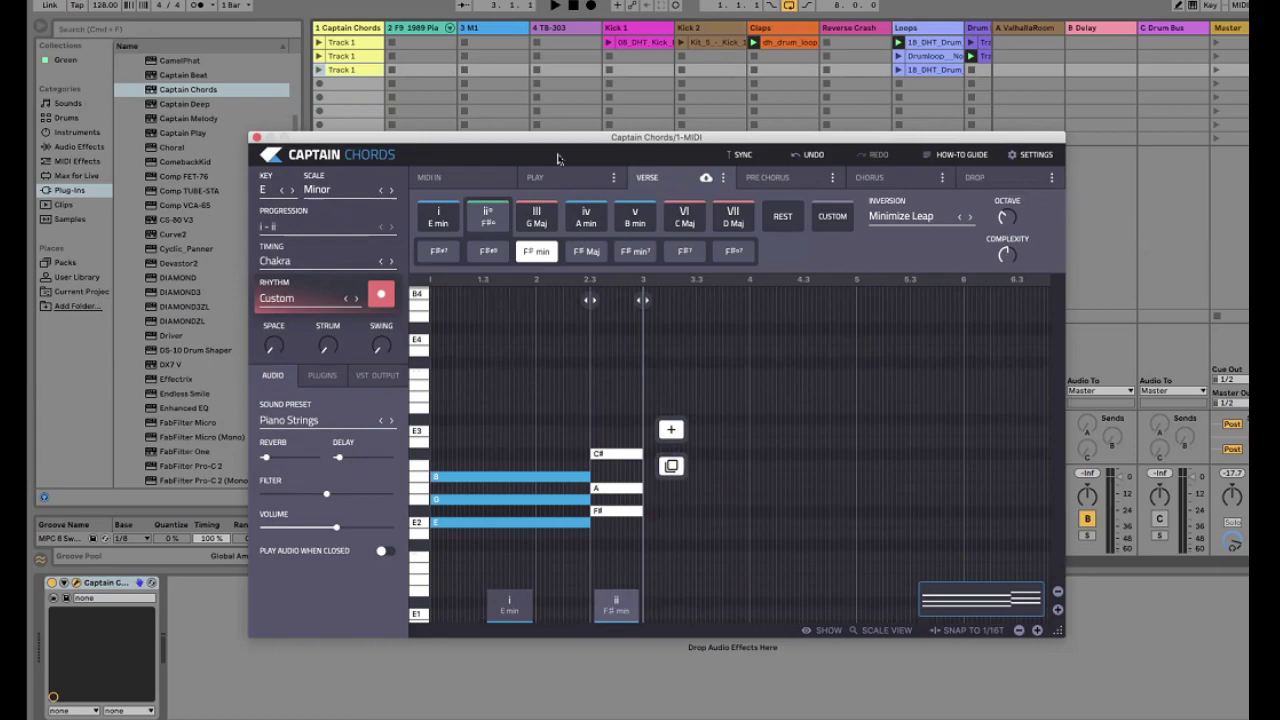
Add a third chord running from bar 3 to bar 5 and set it to G Maj
click(681, 433)
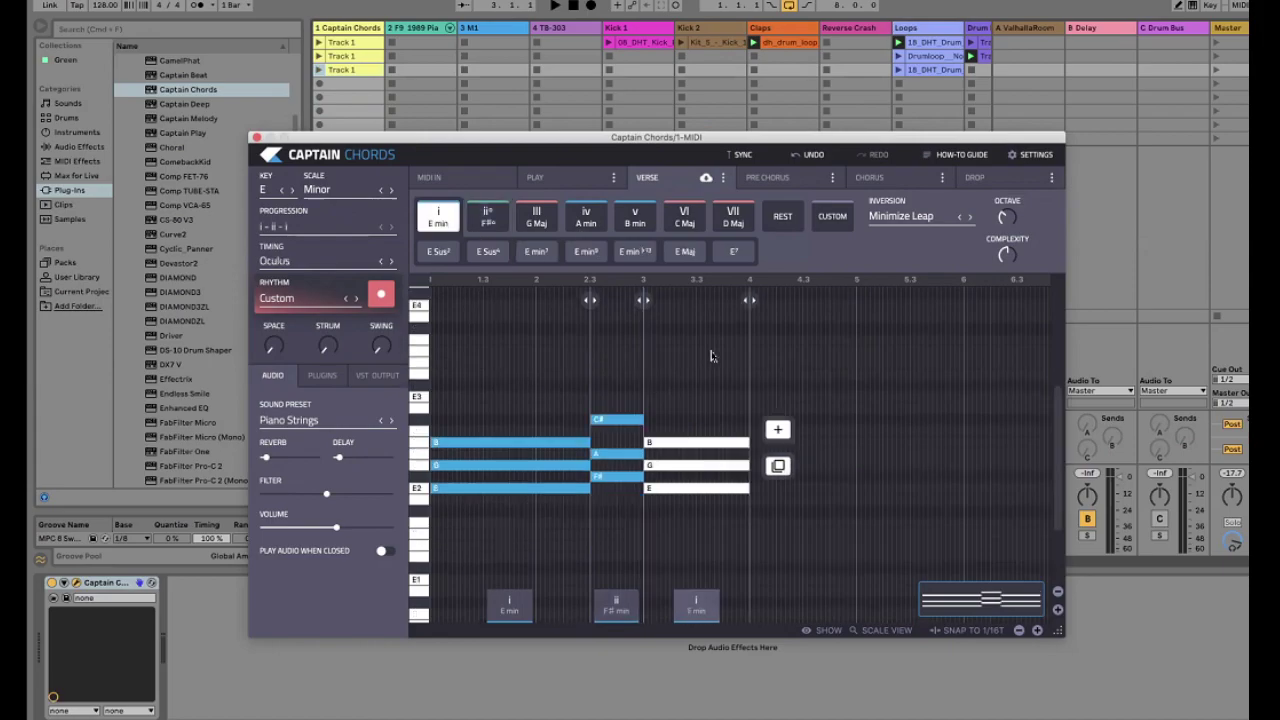
click(857, 287)
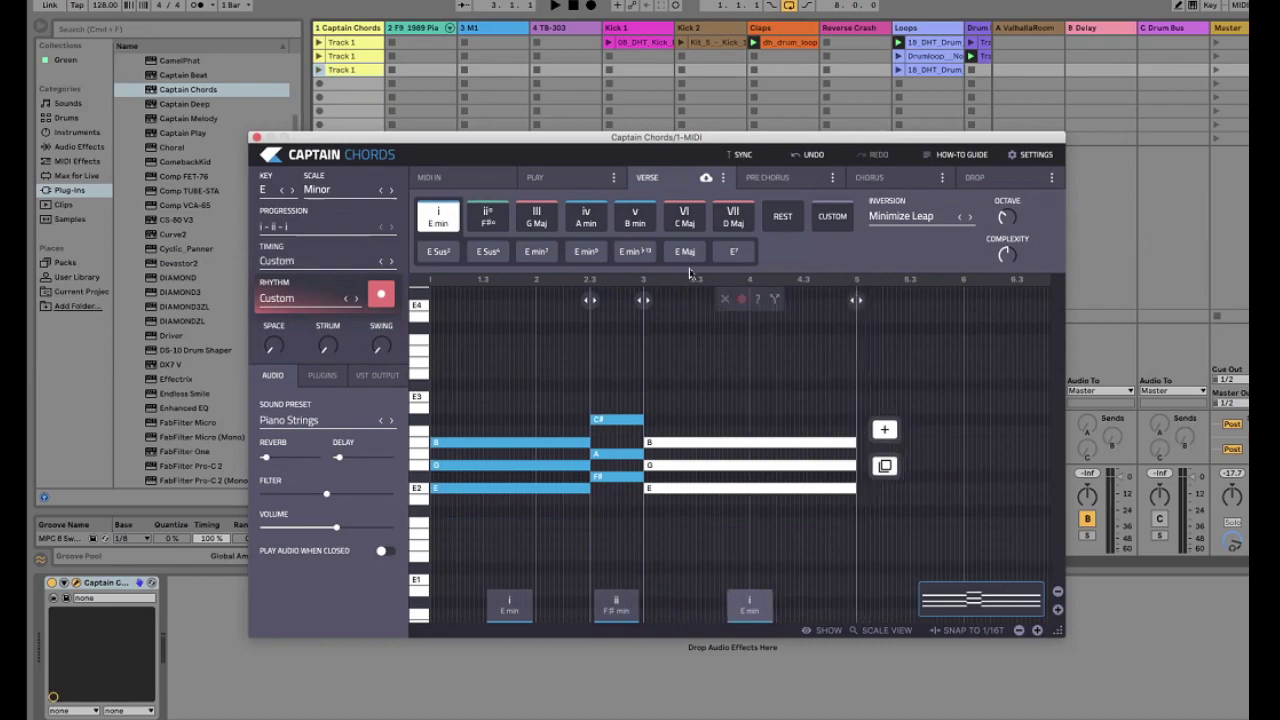
click(538, 222)
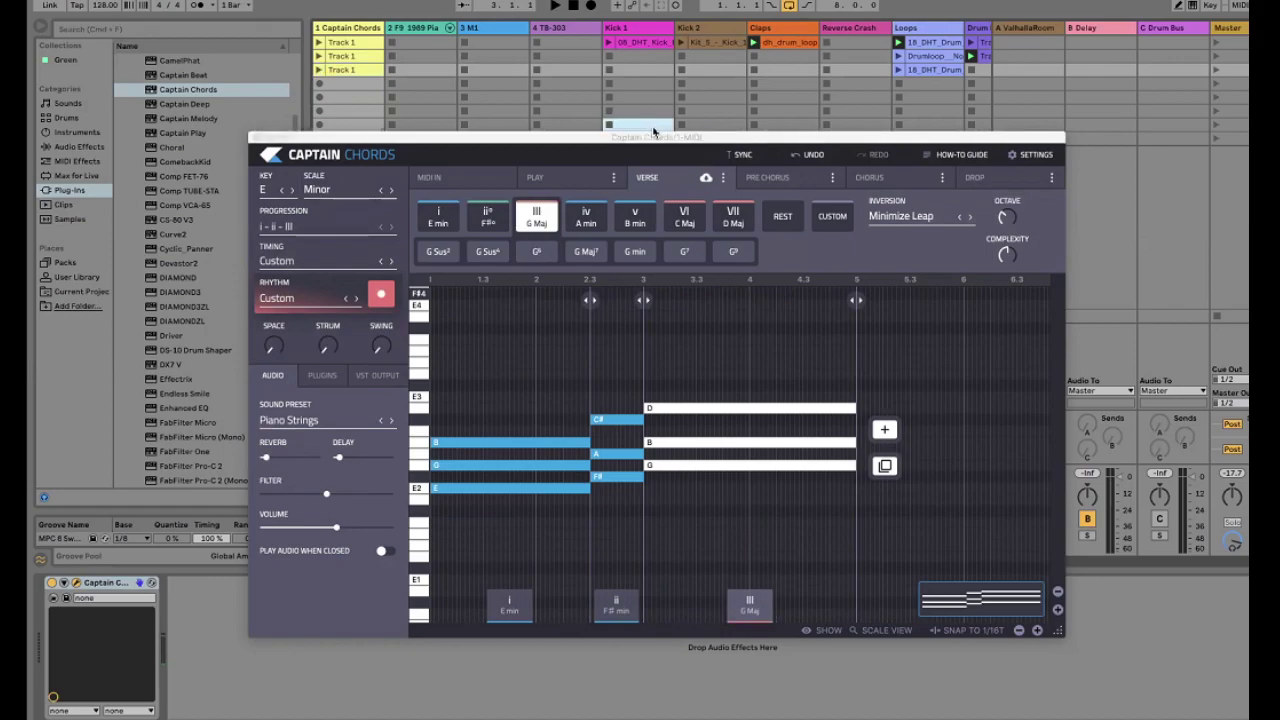
Play back the three-chord progression and place its clip in the fourth slot of the Captain Chords track
drag(652, 137, 650, 127)
key(space)
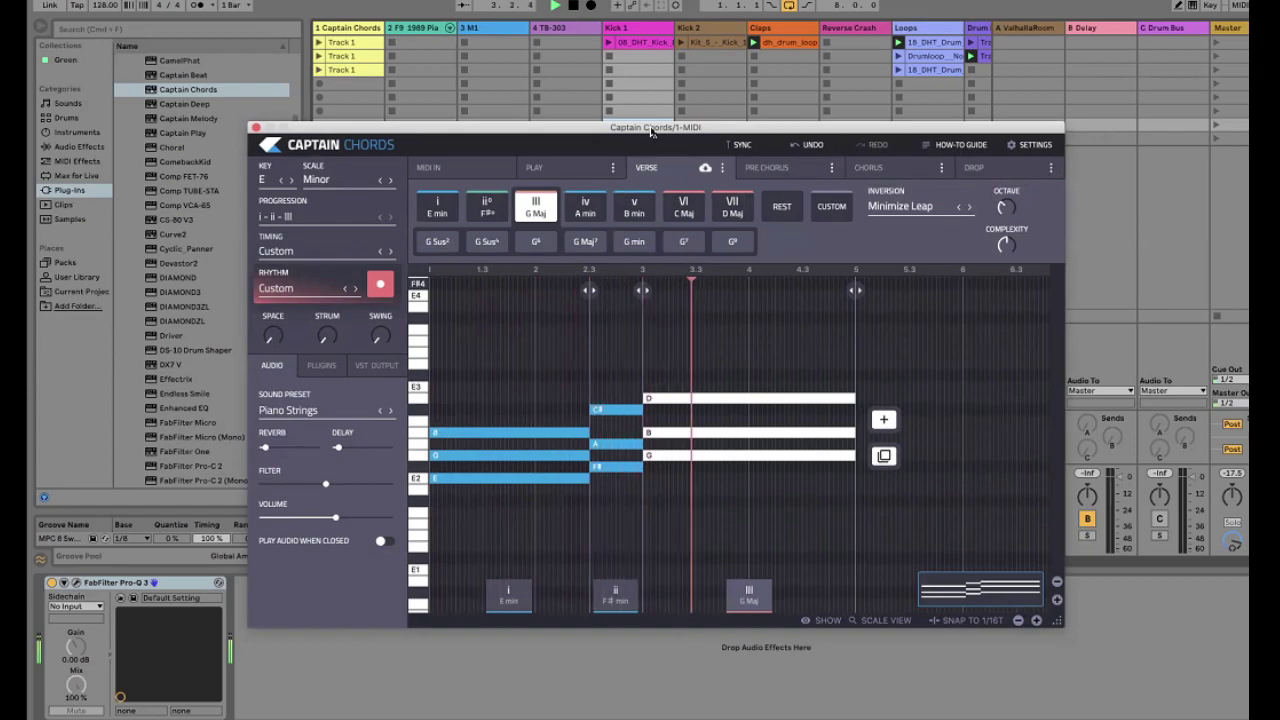
drag(651, 130, 658, 176)
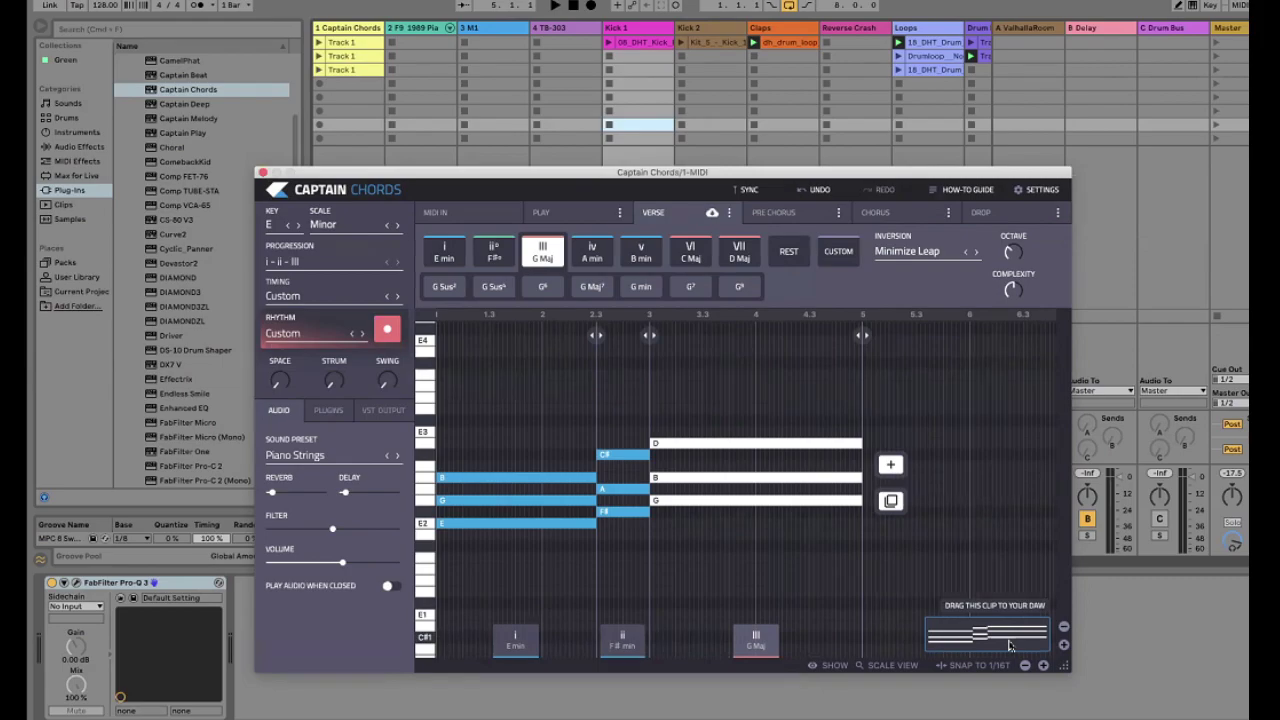
drag(1010, 645, 357, 95)
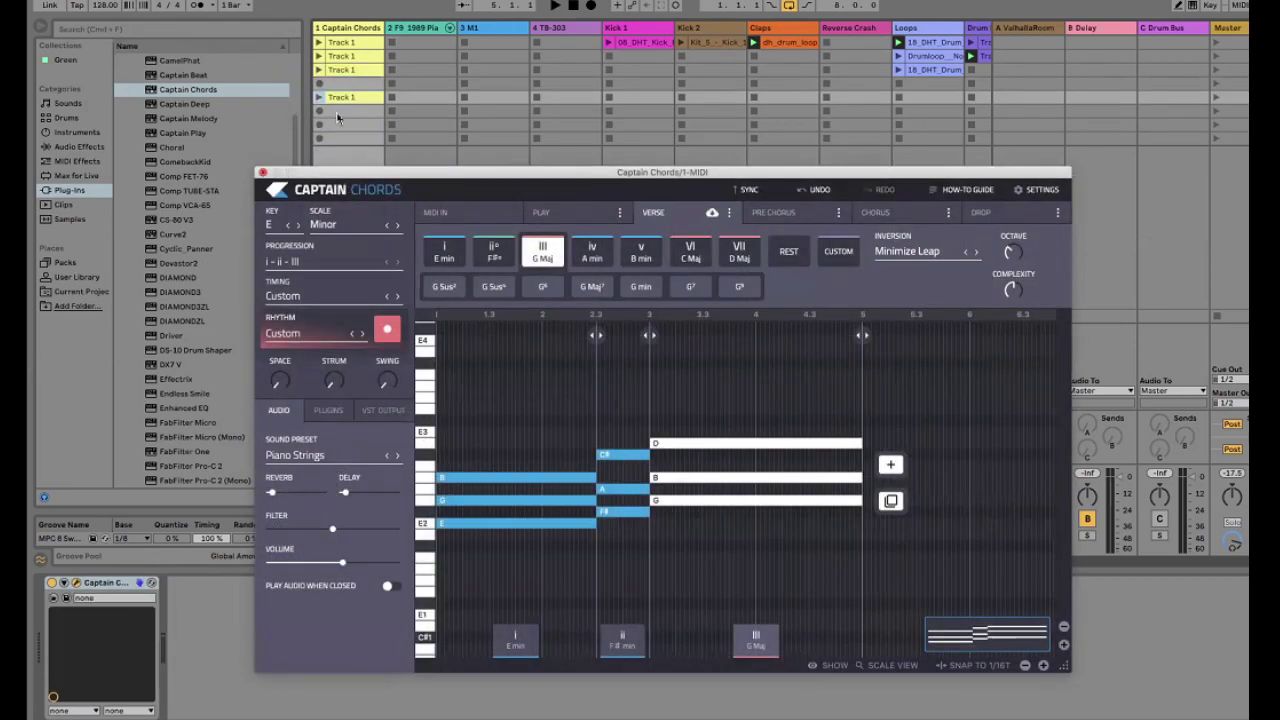
click(350, 107)
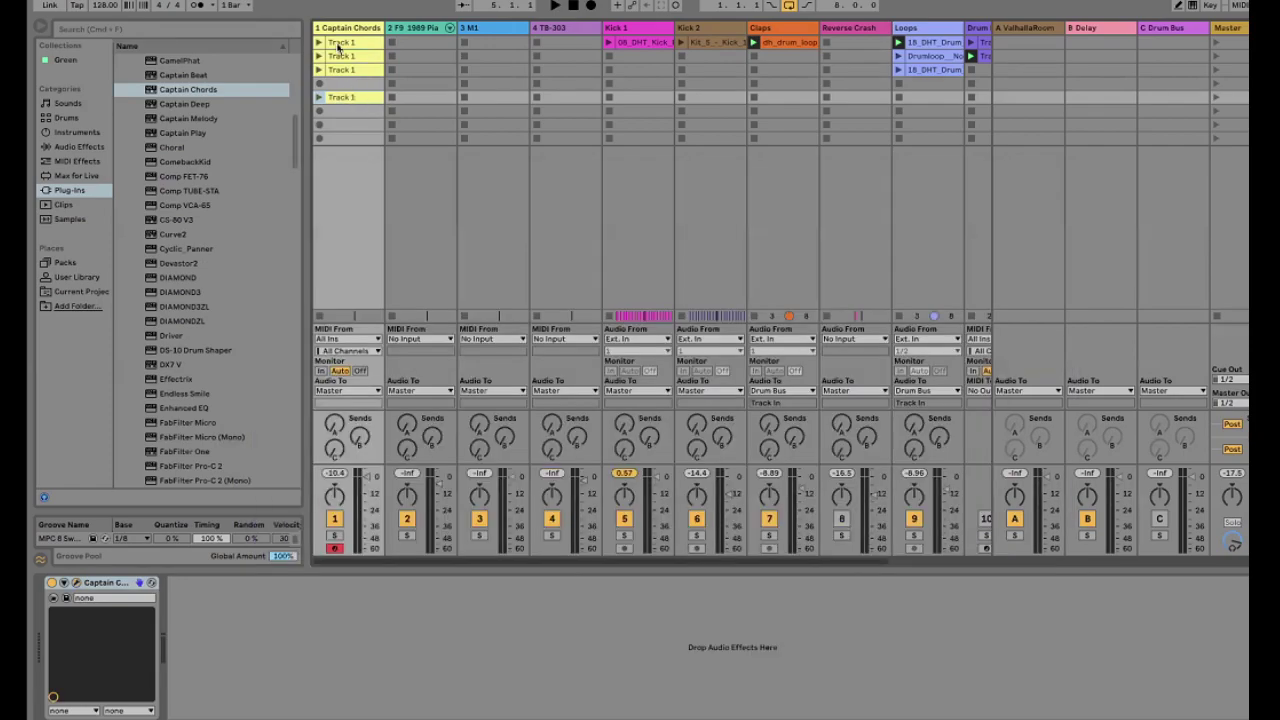
key(ctrl+z)
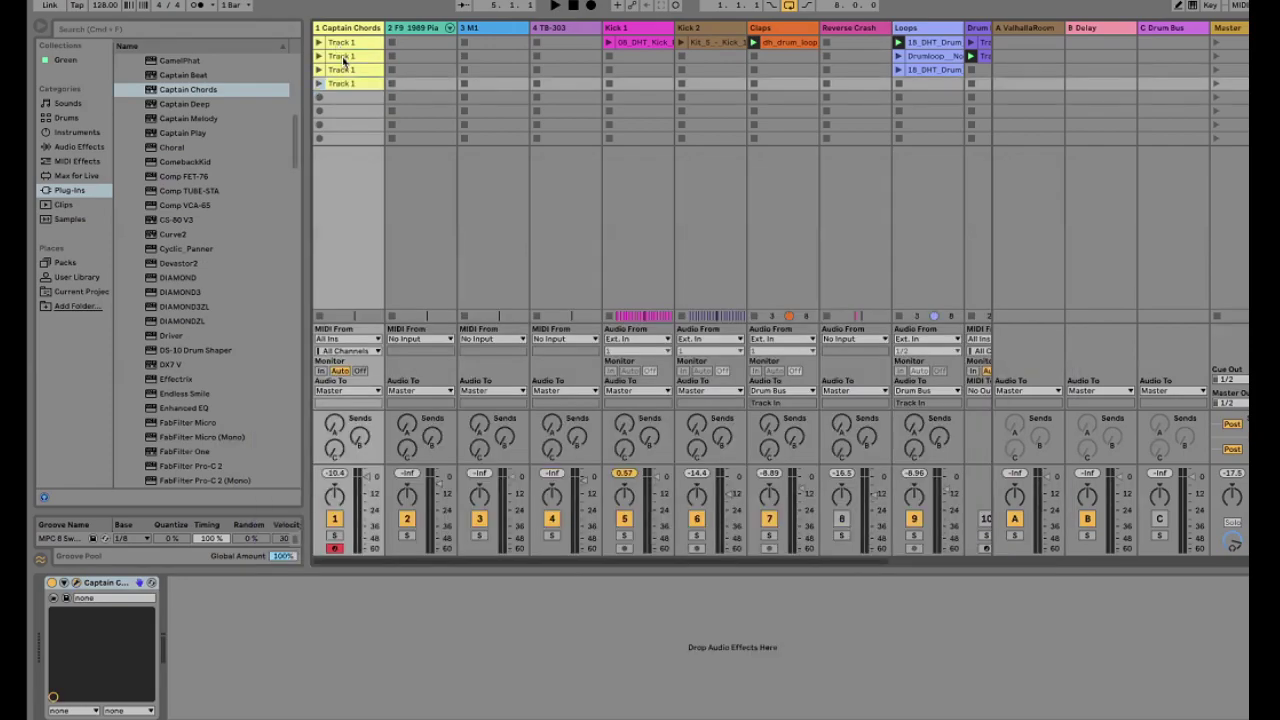
Rename the Captain Chords track's second clip to 2 Em and its third clip to Em
click(344, 60)
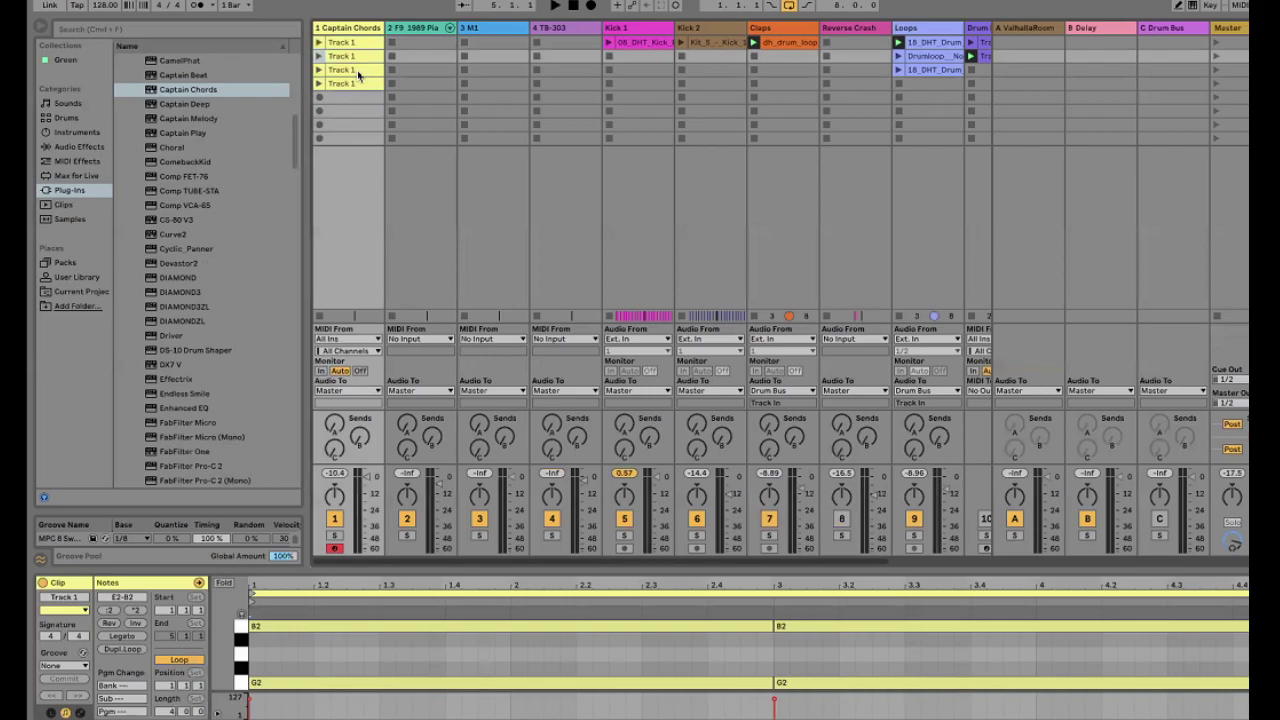
key(ctrl+r)
text(2)
click(358, 75)
key(ctrl+r)
text(Em)
key(Return)
Rename the Captain Chords track's fourth clip to Alt
click(343, 85)
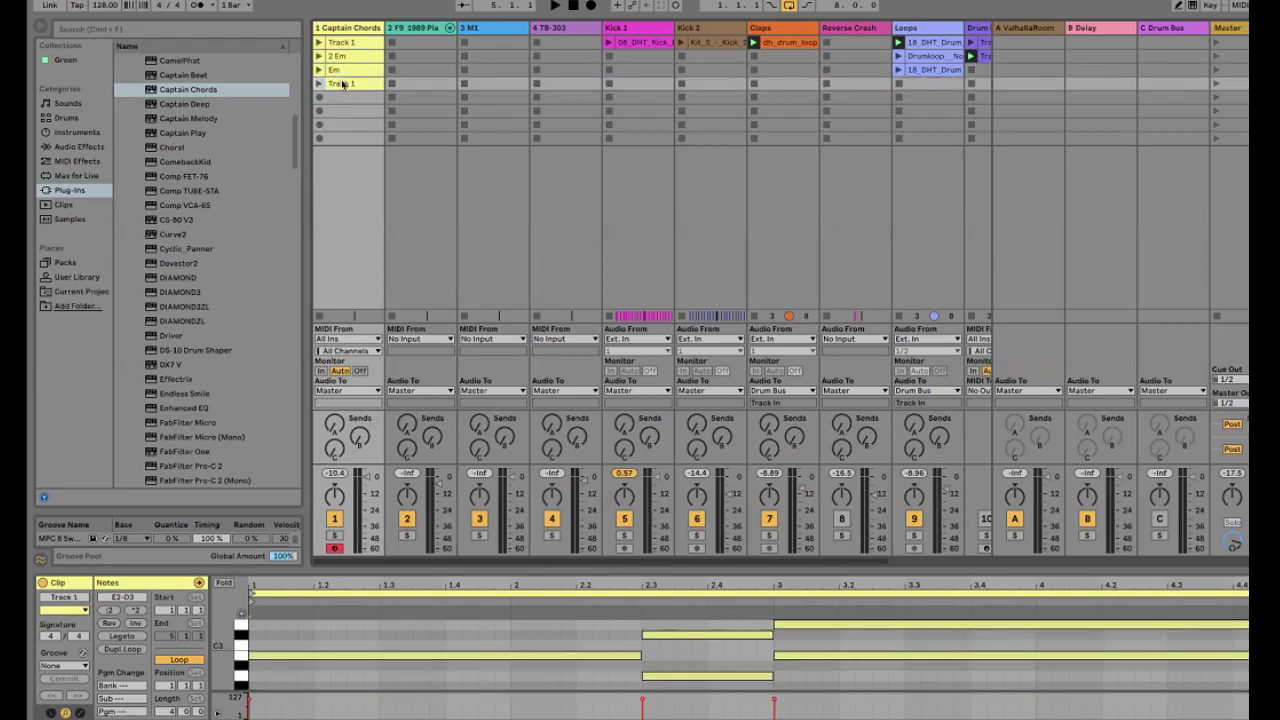
key(ctrl+r)
text(T)
key(Return)
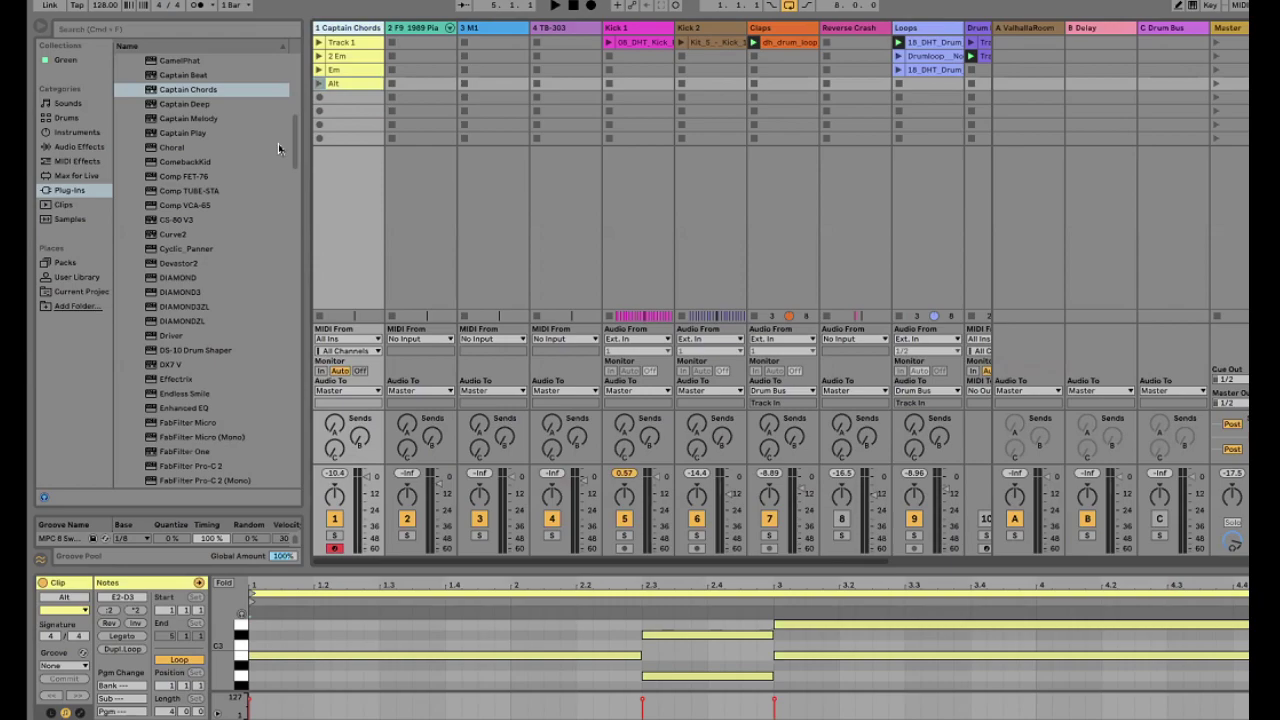
Reopen the Captain Chords plug-in on its track and set the progression's rhythm to the Simple preset Los Angeles
click(335, 30)
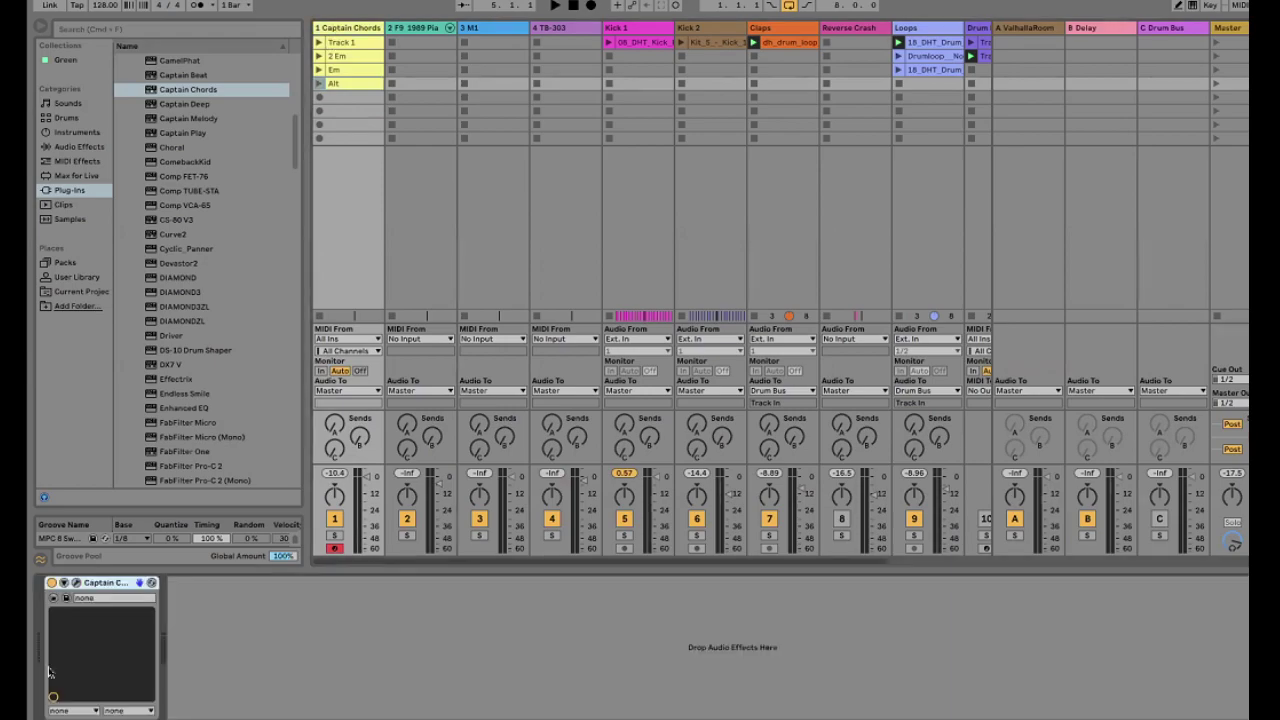
click(76, 584)
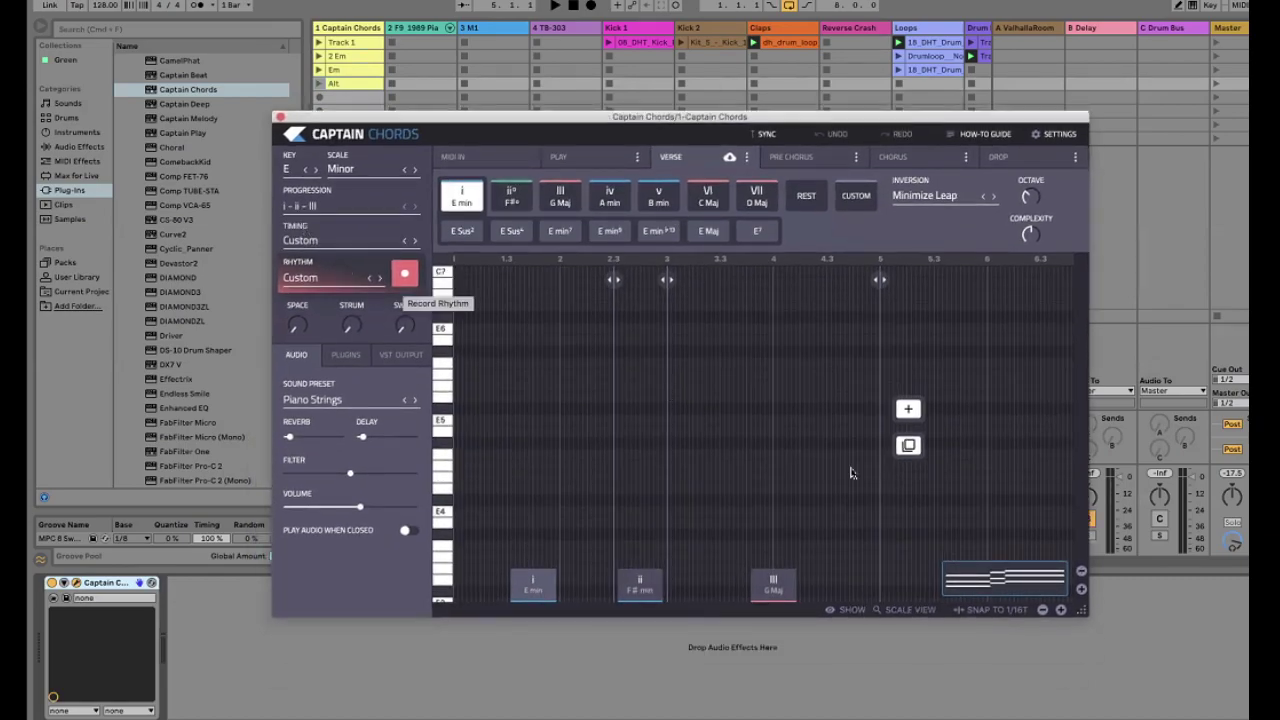
scroll(563, 457, down, 5)
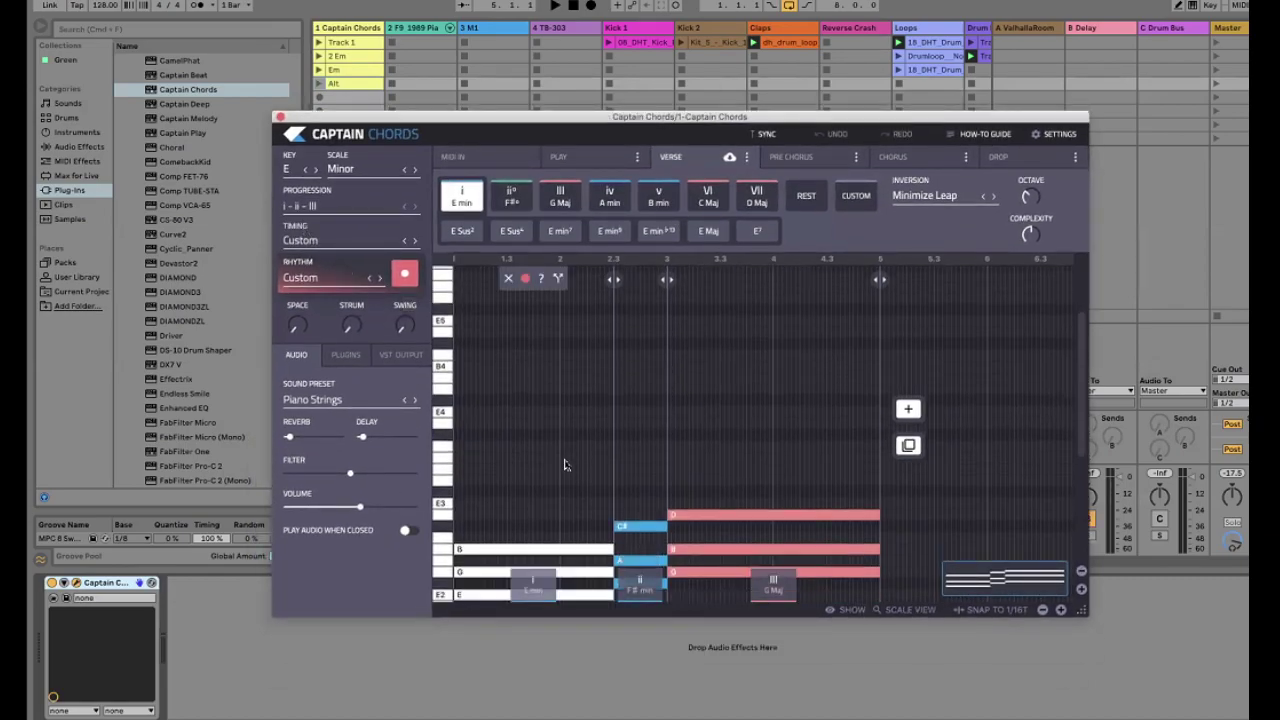
click(310, 274)
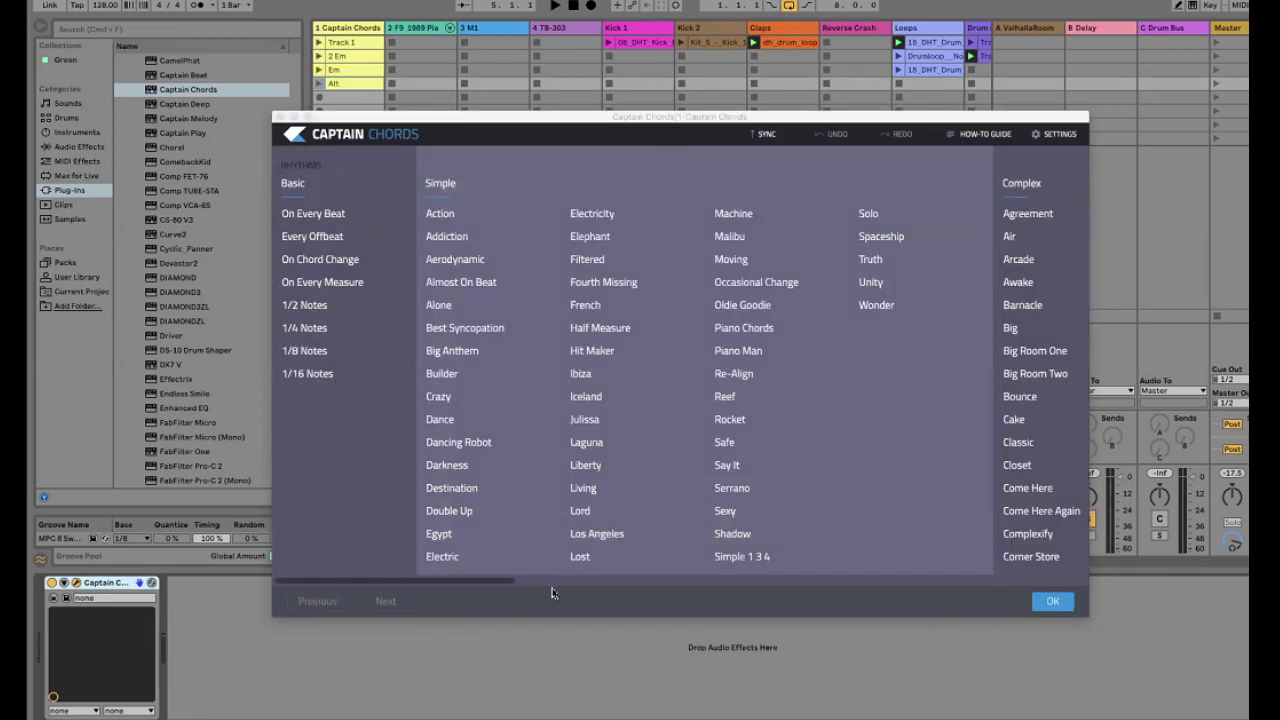
scroll(549, 589, right, 10)
scroll(664, 575, right, 15)
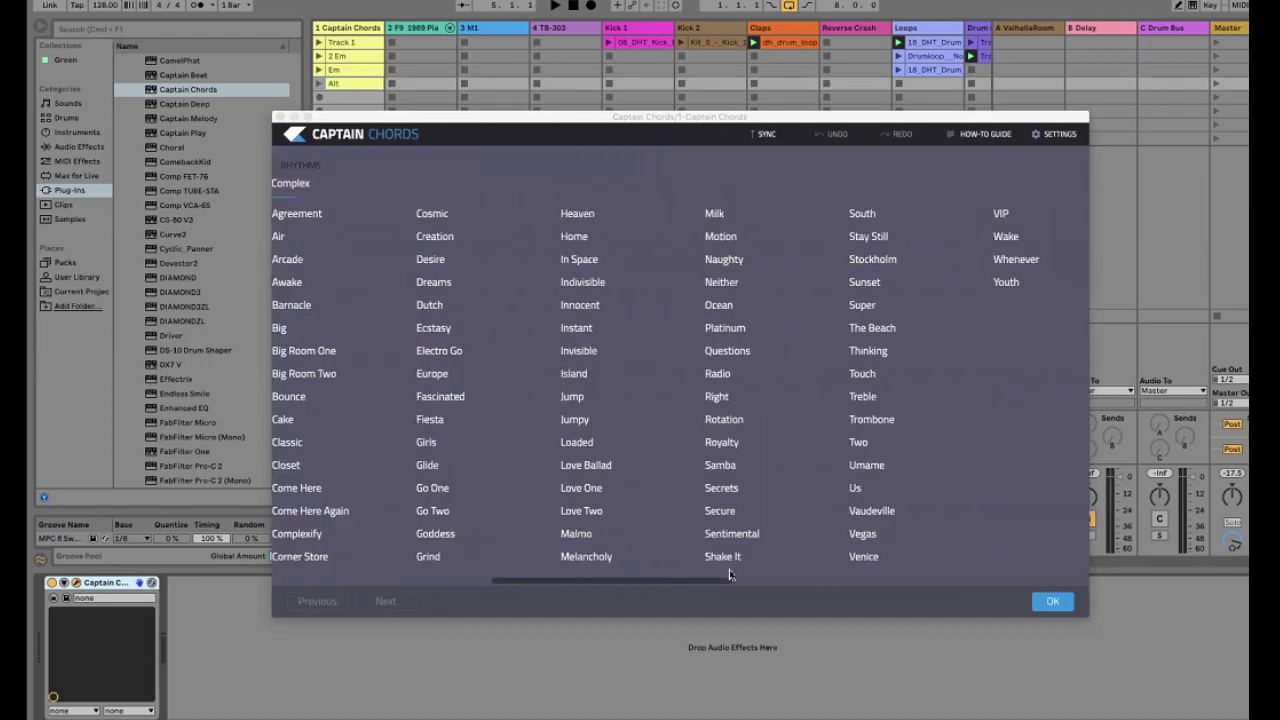
drag(852, 577, 412, 590)
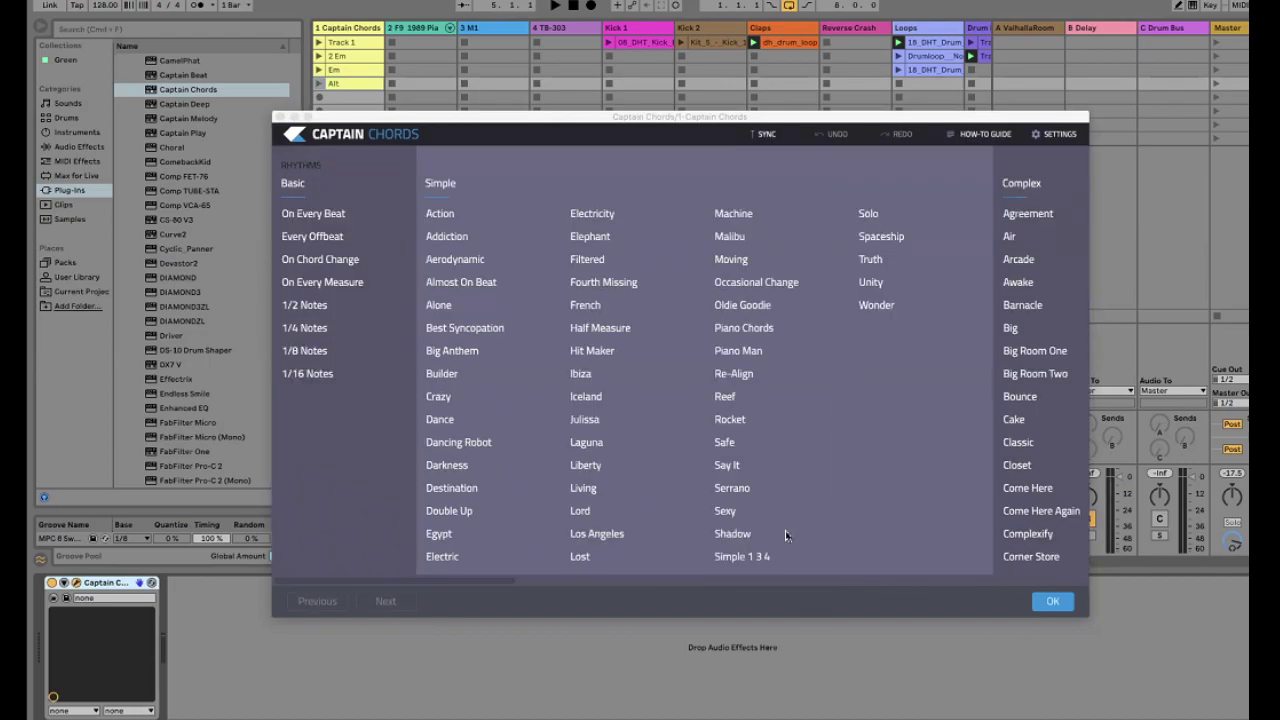
click(602, 541)
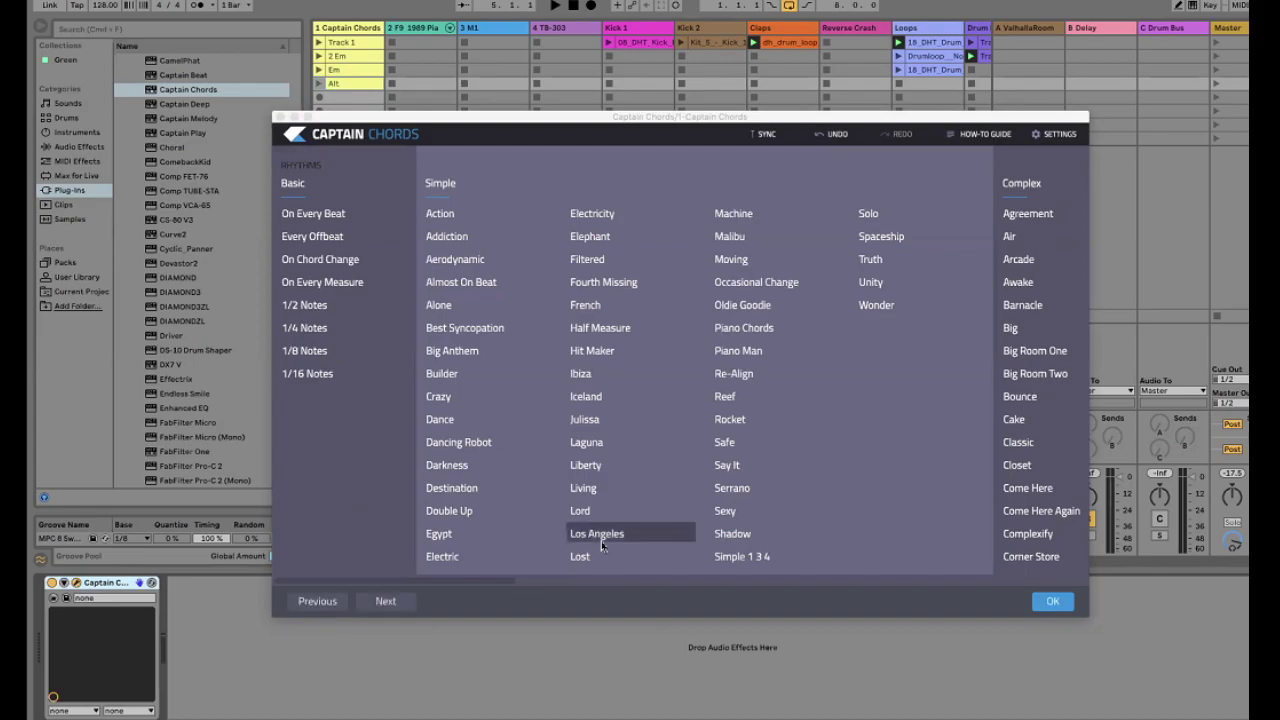
click(1049, 602)
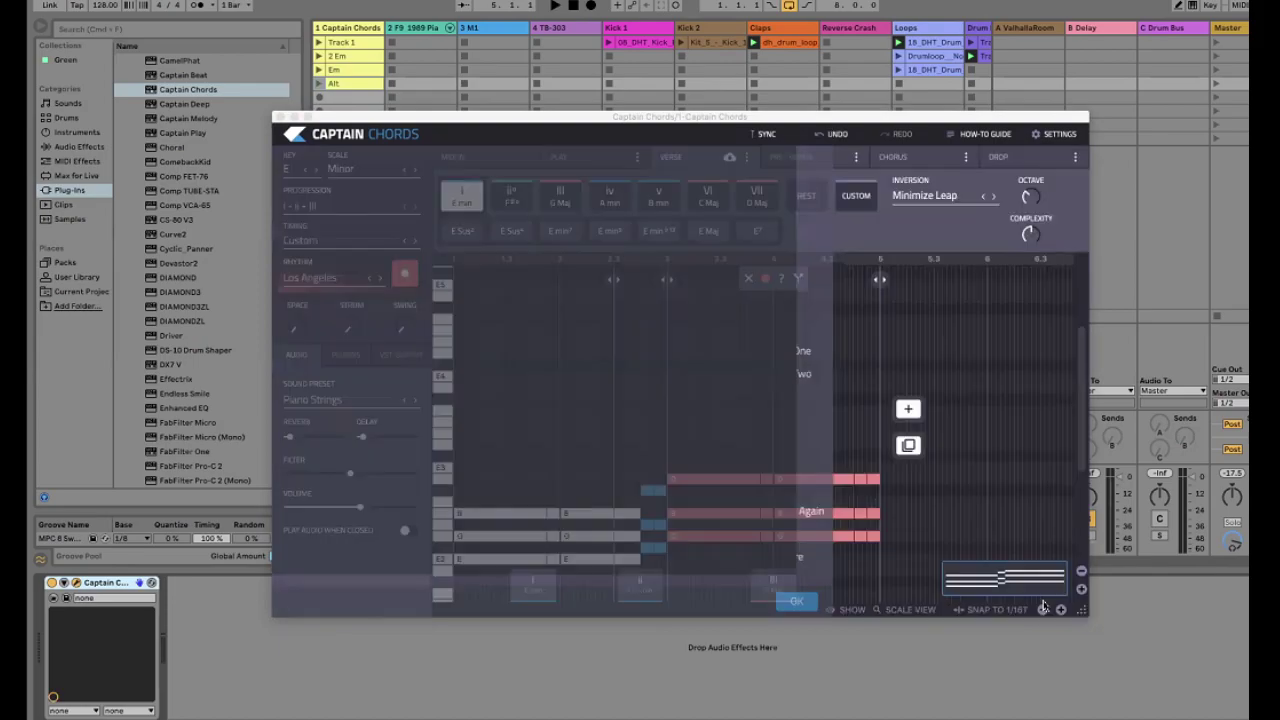
Play back the new rhythm, place its clip in the Captain Chords track's fifth slot, and check the available chord inversions
key(space)
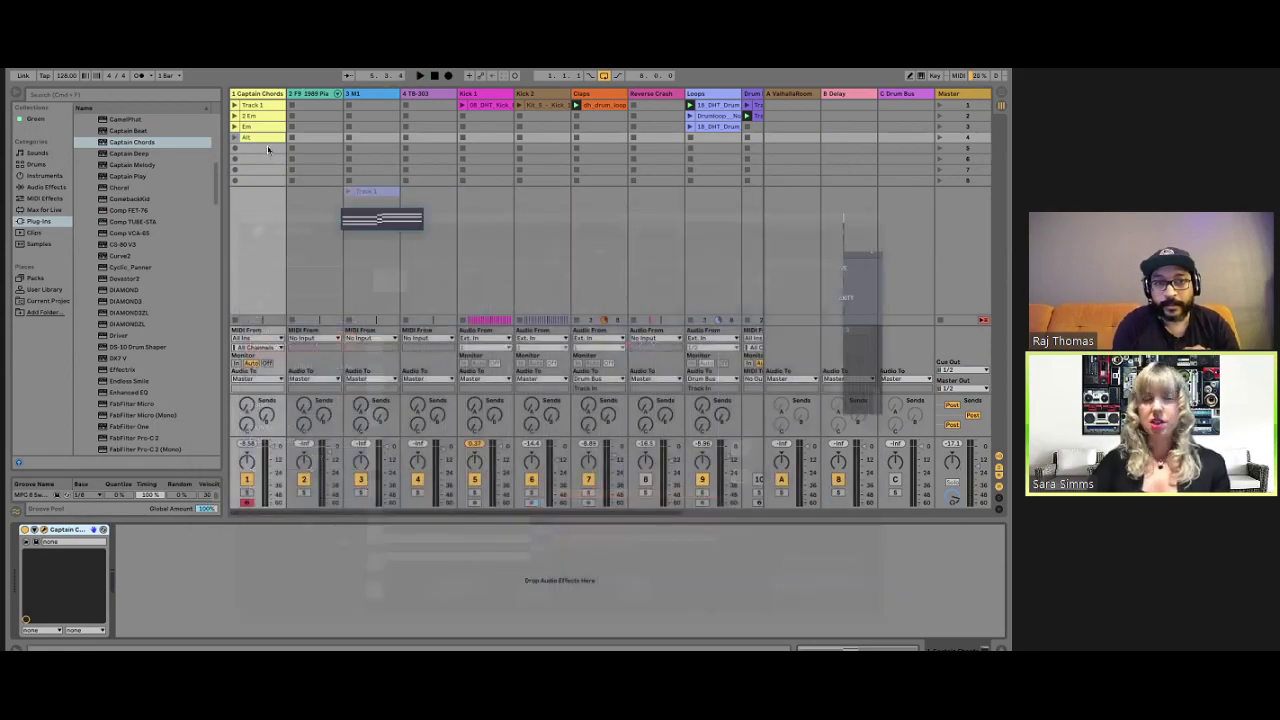
drag(383, 211, 258, 148)
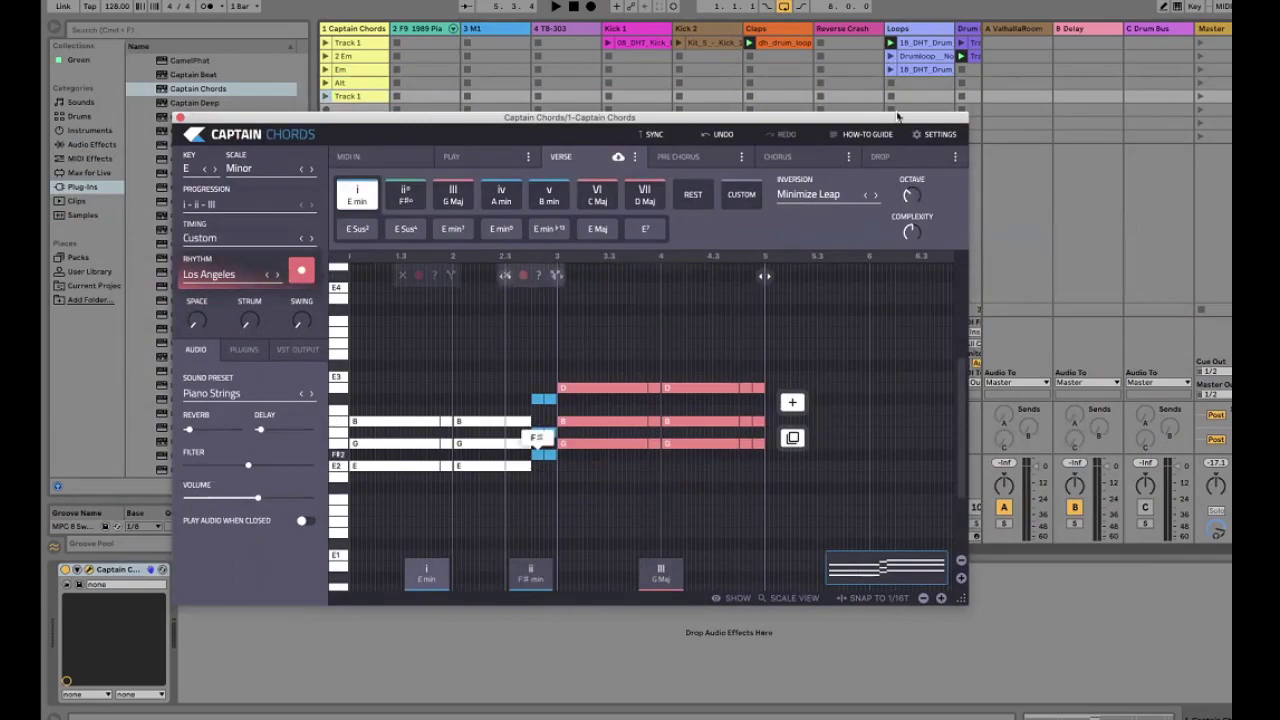
click(834, 195)
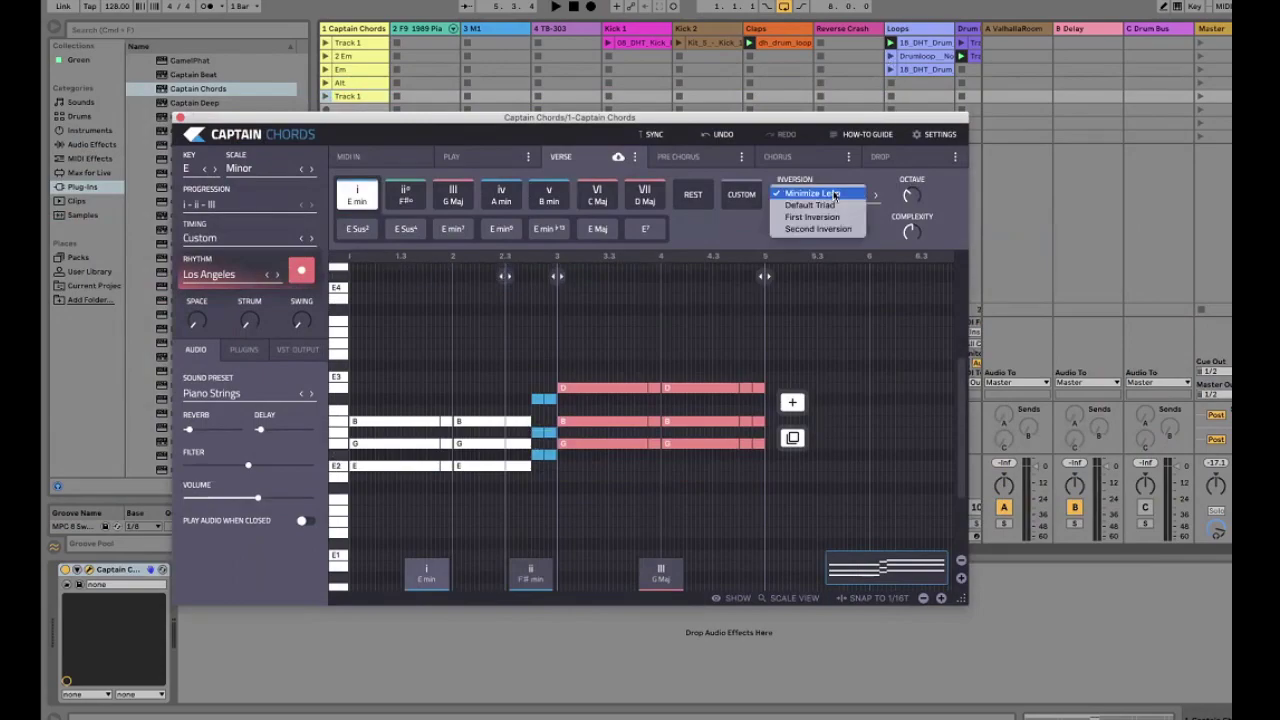
click(499, 420)
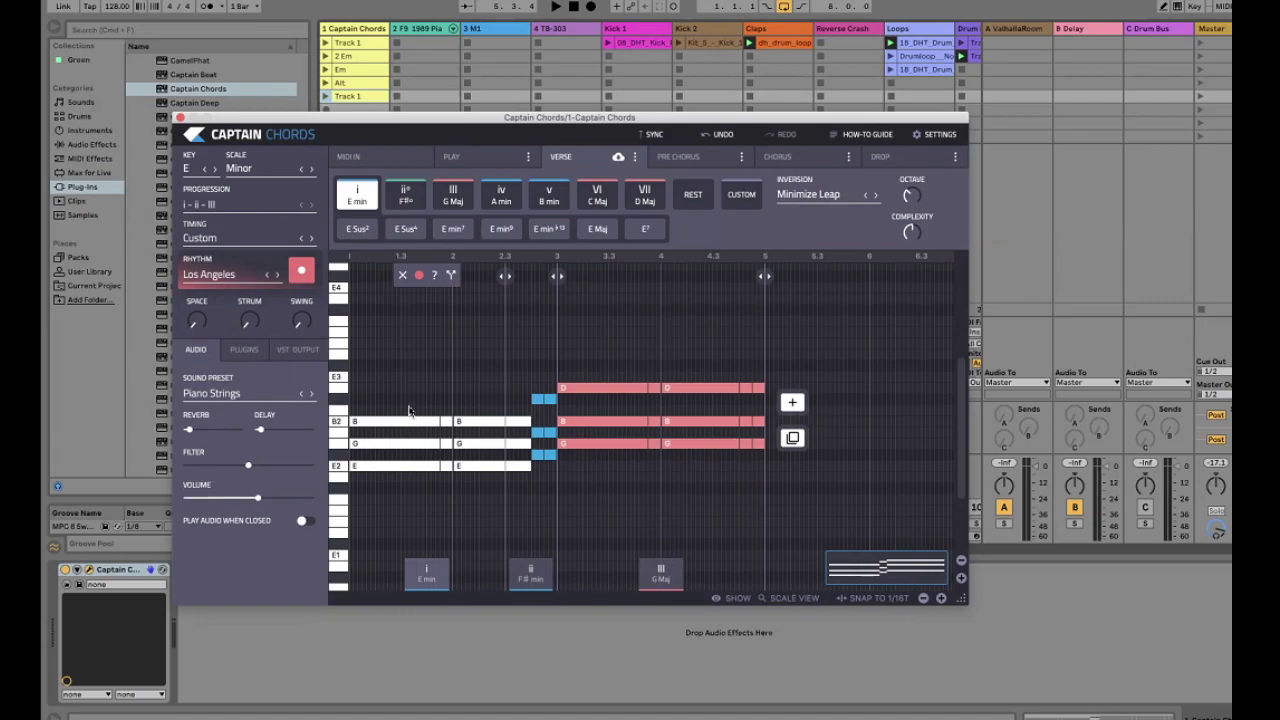
Add D notes above the B notes along the whole first E min chord, turning it into E min7
click(408, 410)
click(411, 403)
drag(411, 396, 413, 397)
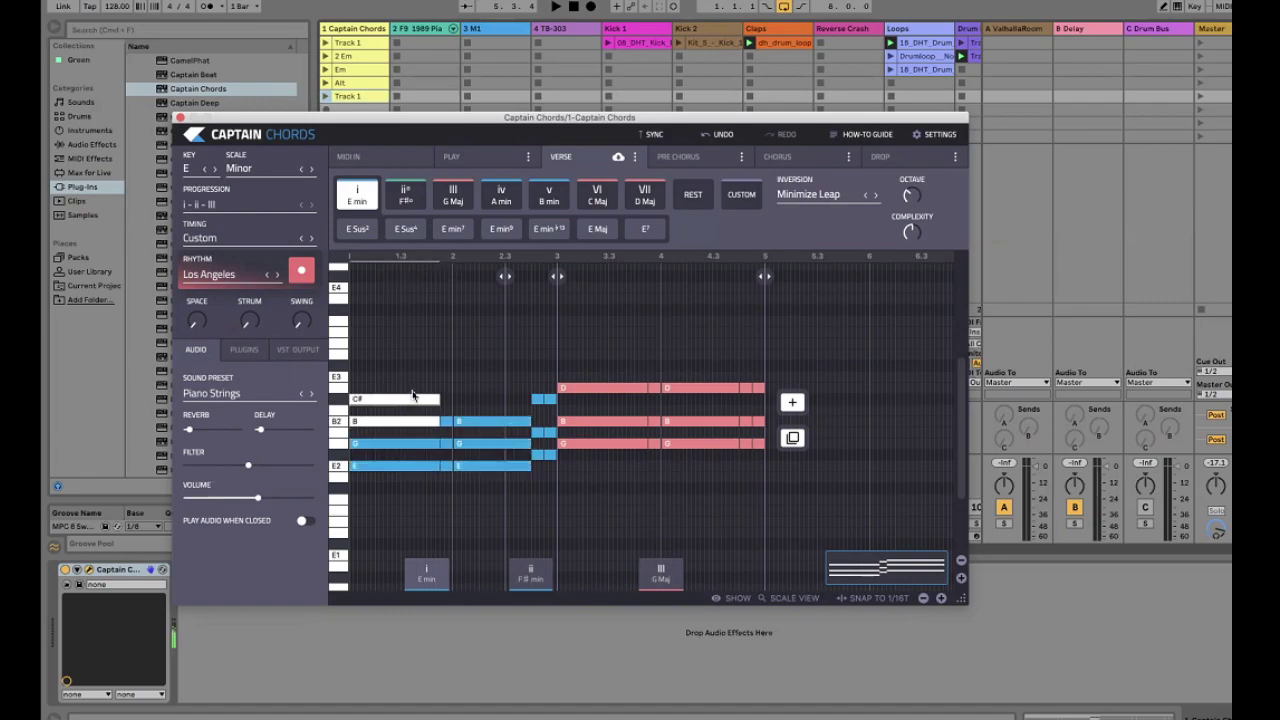
key(Up)
click(459, 405)
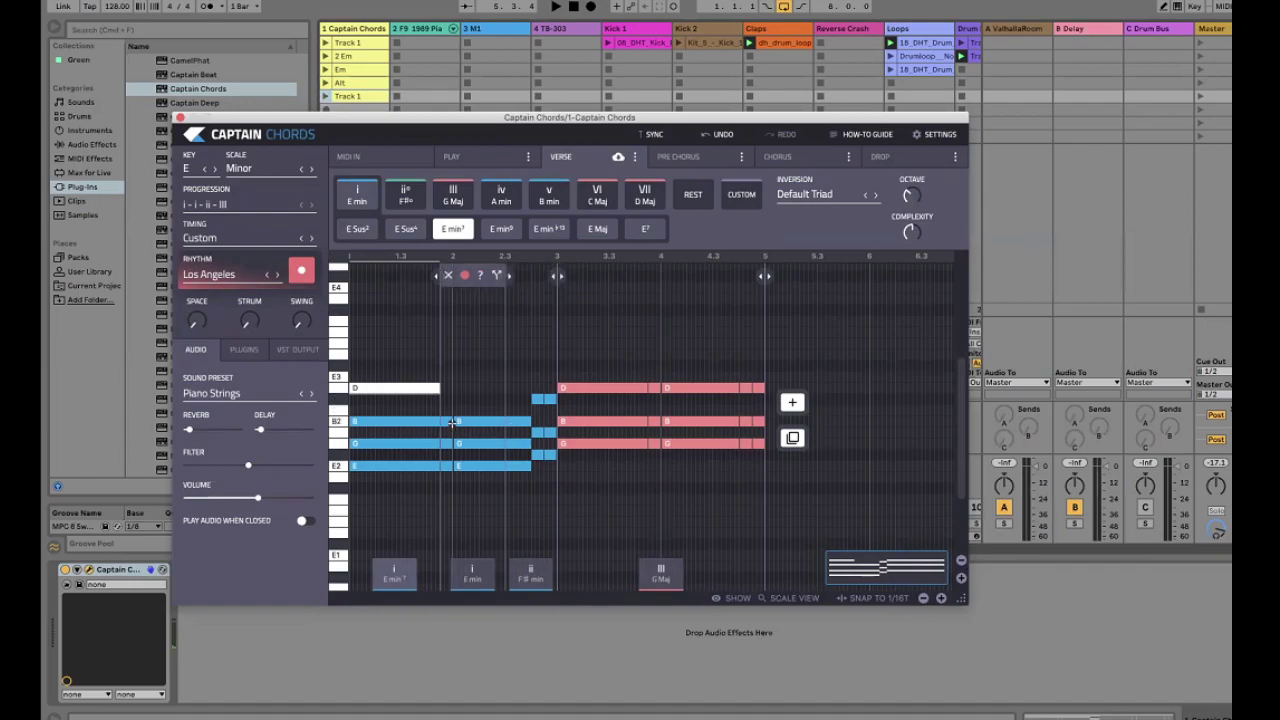
click(449, 421)
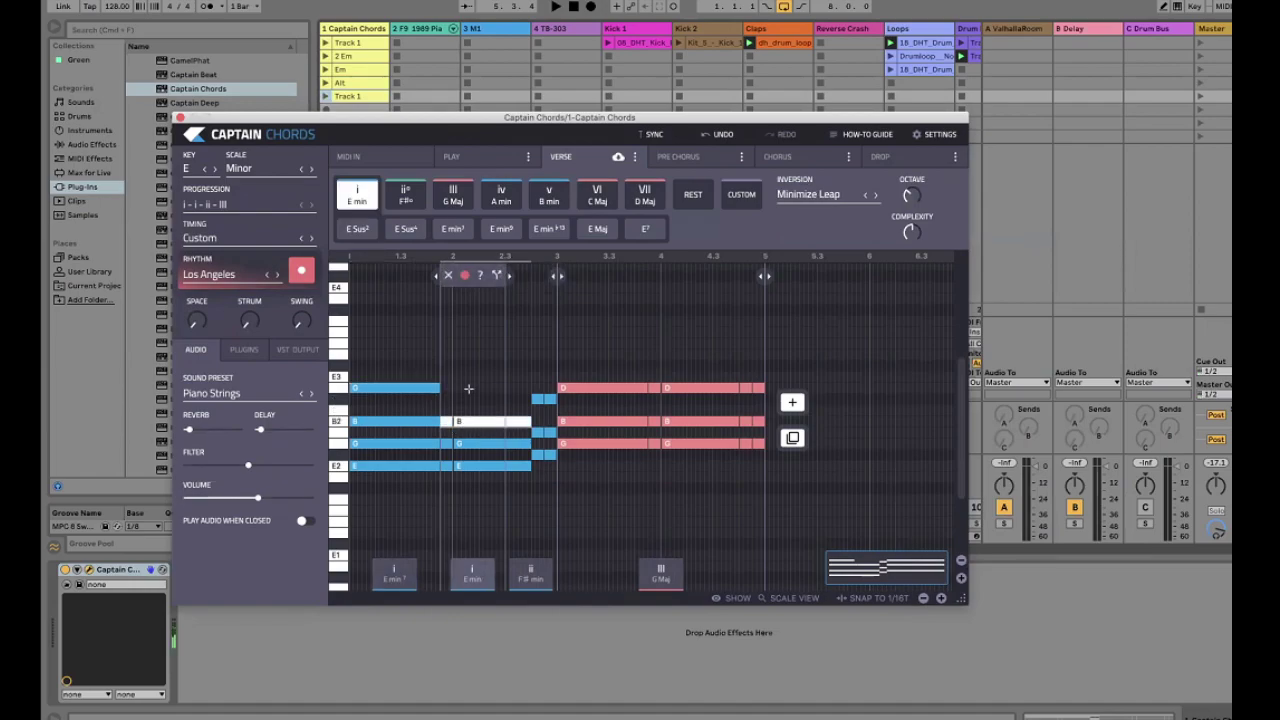
click(468, 392)
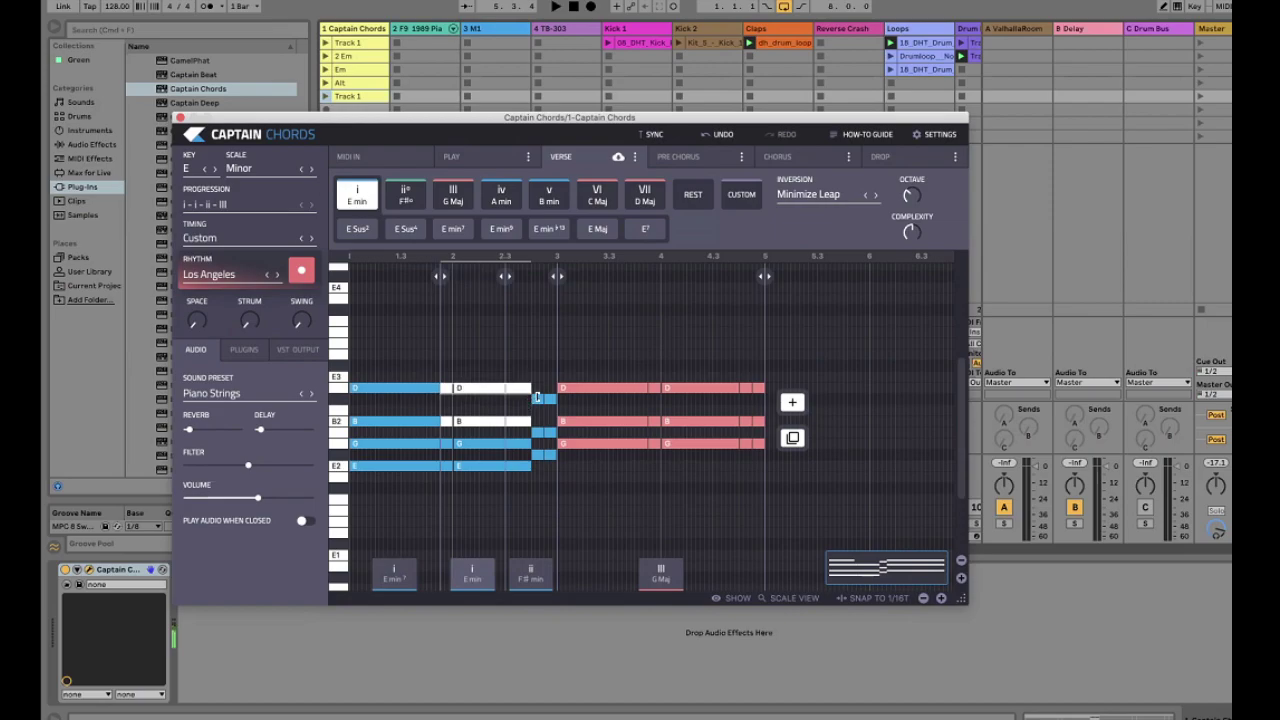
click(537, 397)
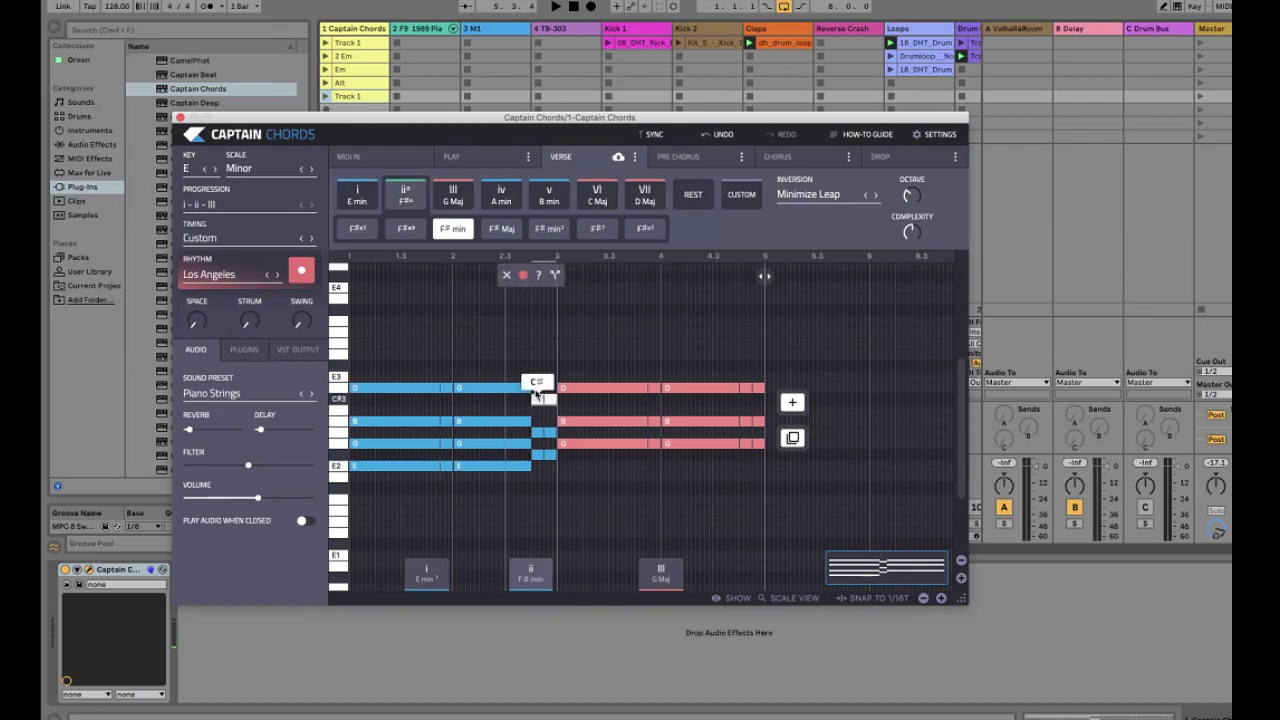
right_click(537, 395)
right_click(538, 397)
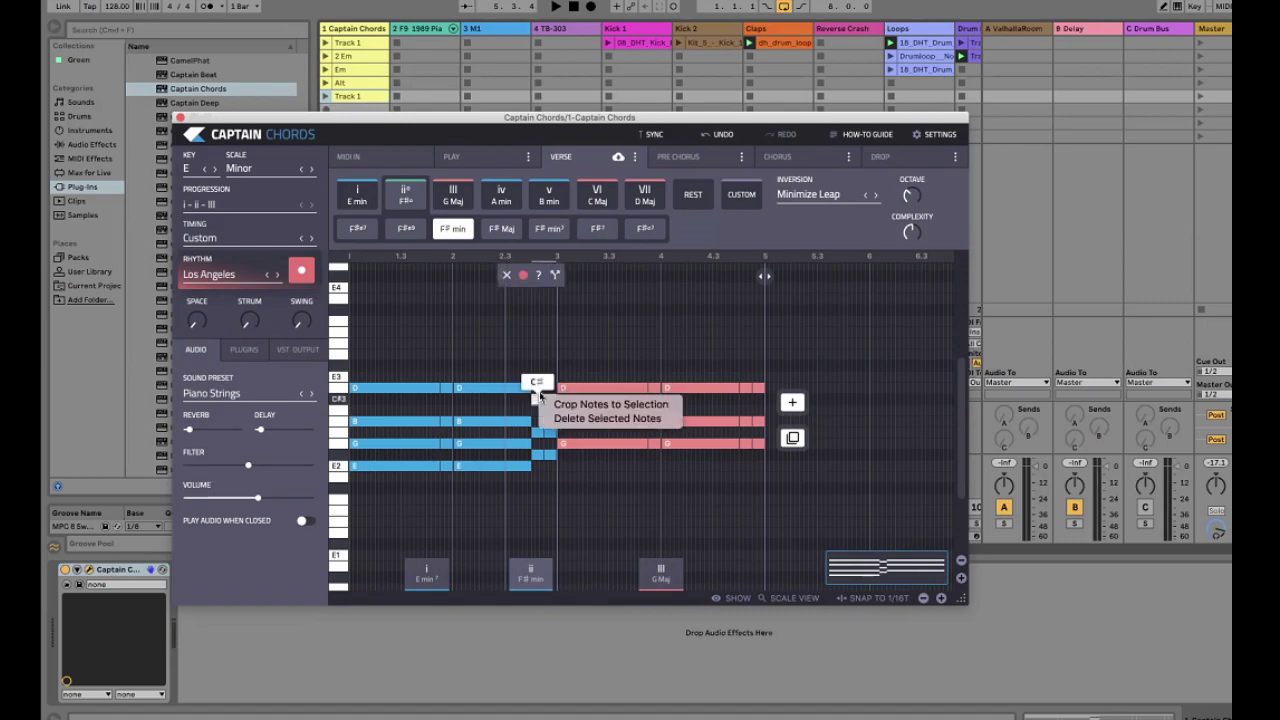
click(538, 397)
right_click(538, 397)
click(538, 399)
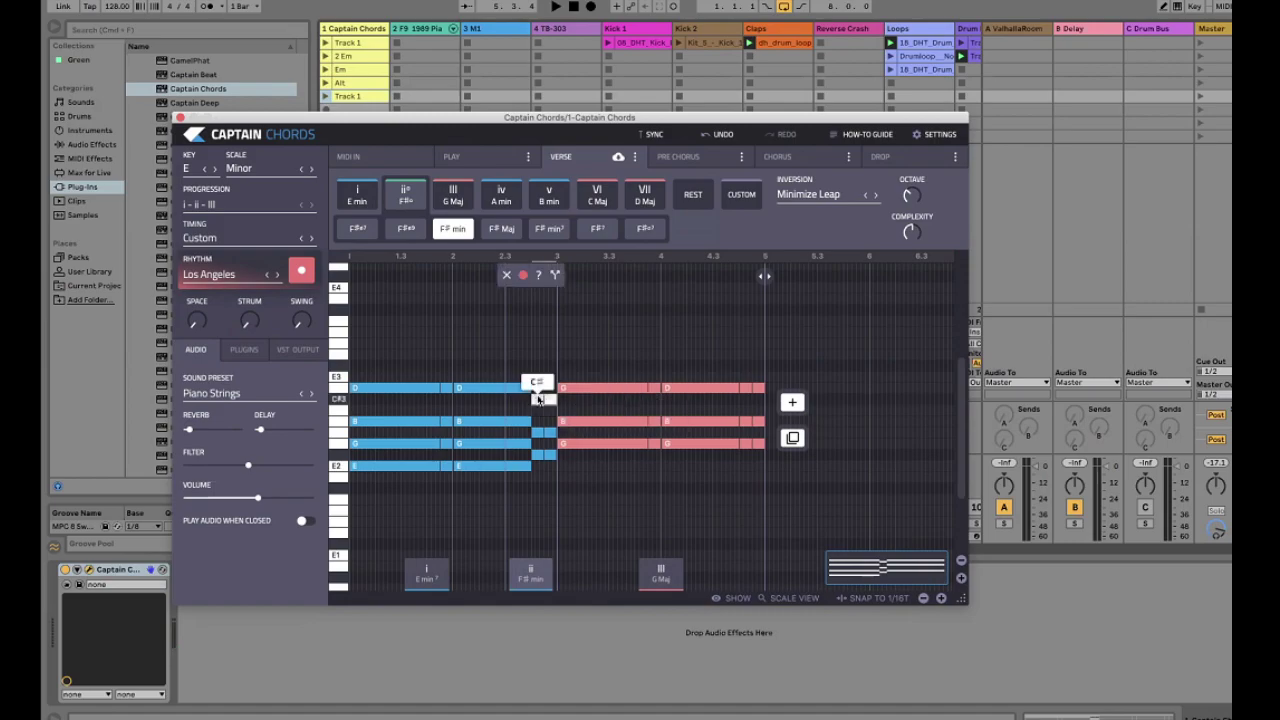
Add high F# notes above both hits of the short F# min chord before bar 3 and play back the progression
right_click(537, 380)
click(537, 380)
key(Up)
key(Up)
key(Up)
click(547, 380)
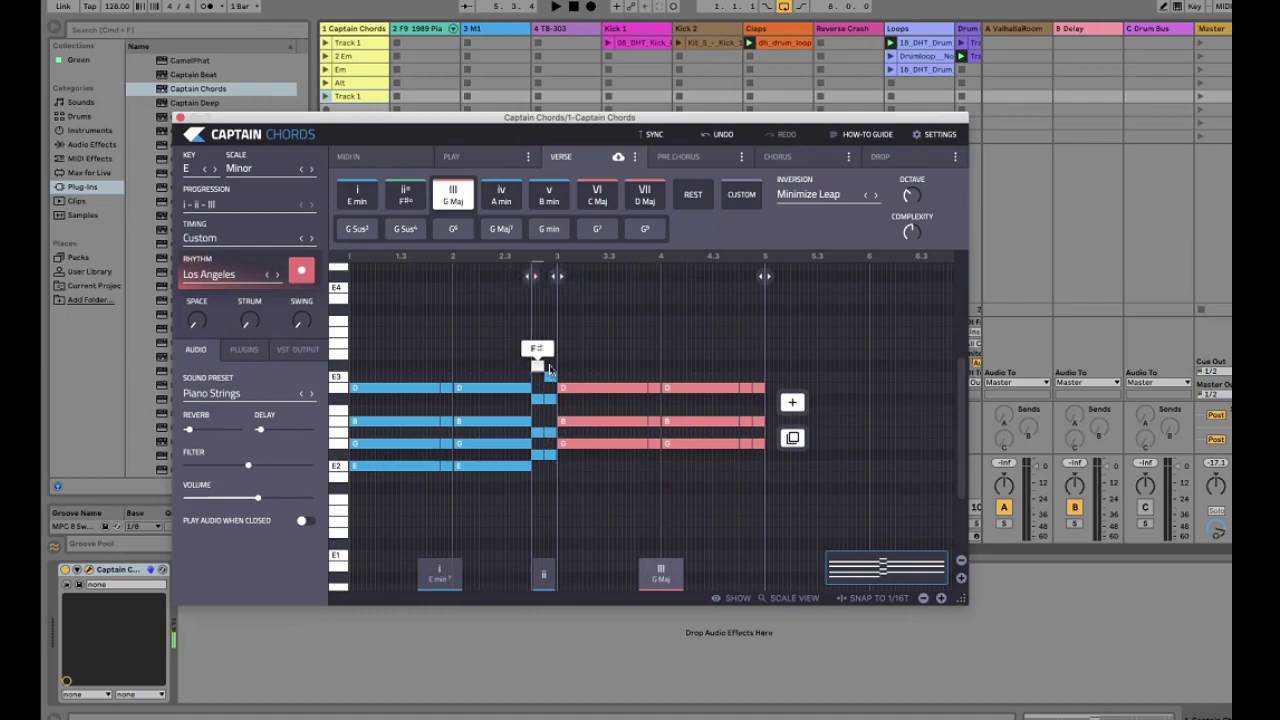
drag(549, 375, 549, 366)
click(579, 421)
key(space)
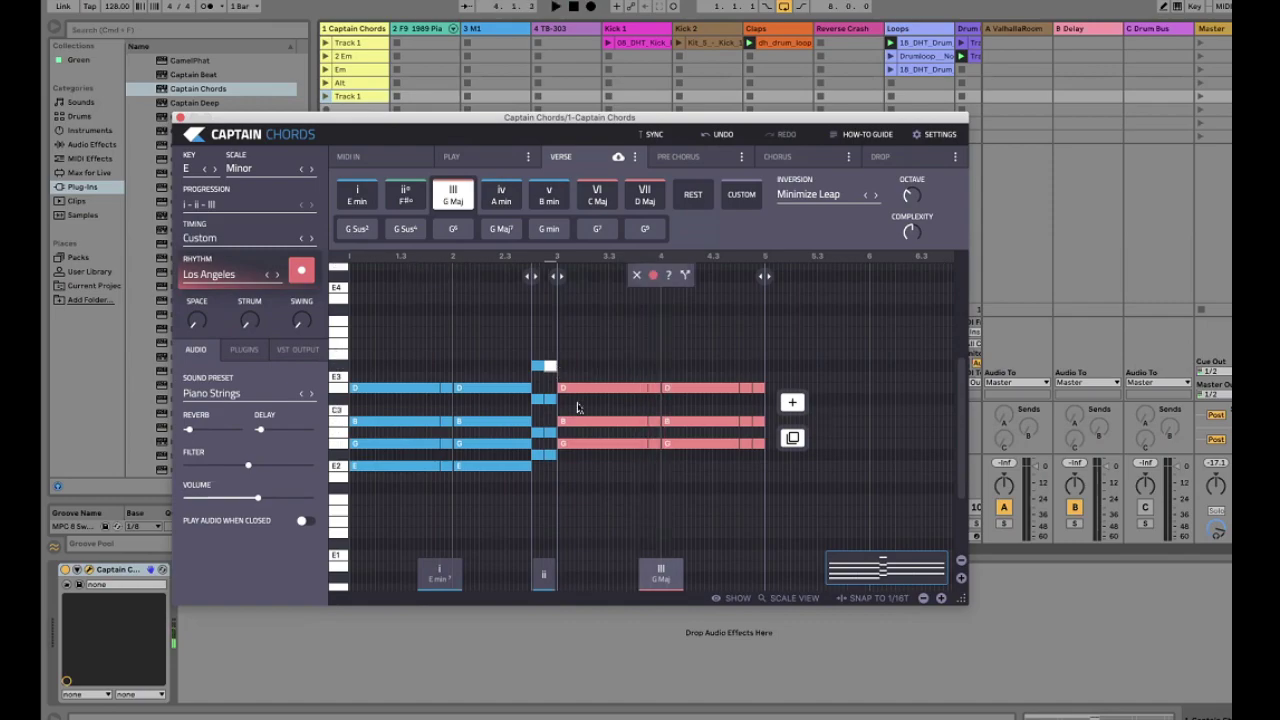
Set the G Maj chord's complexity to 5 so that it gains a low G note
click(583, 388)
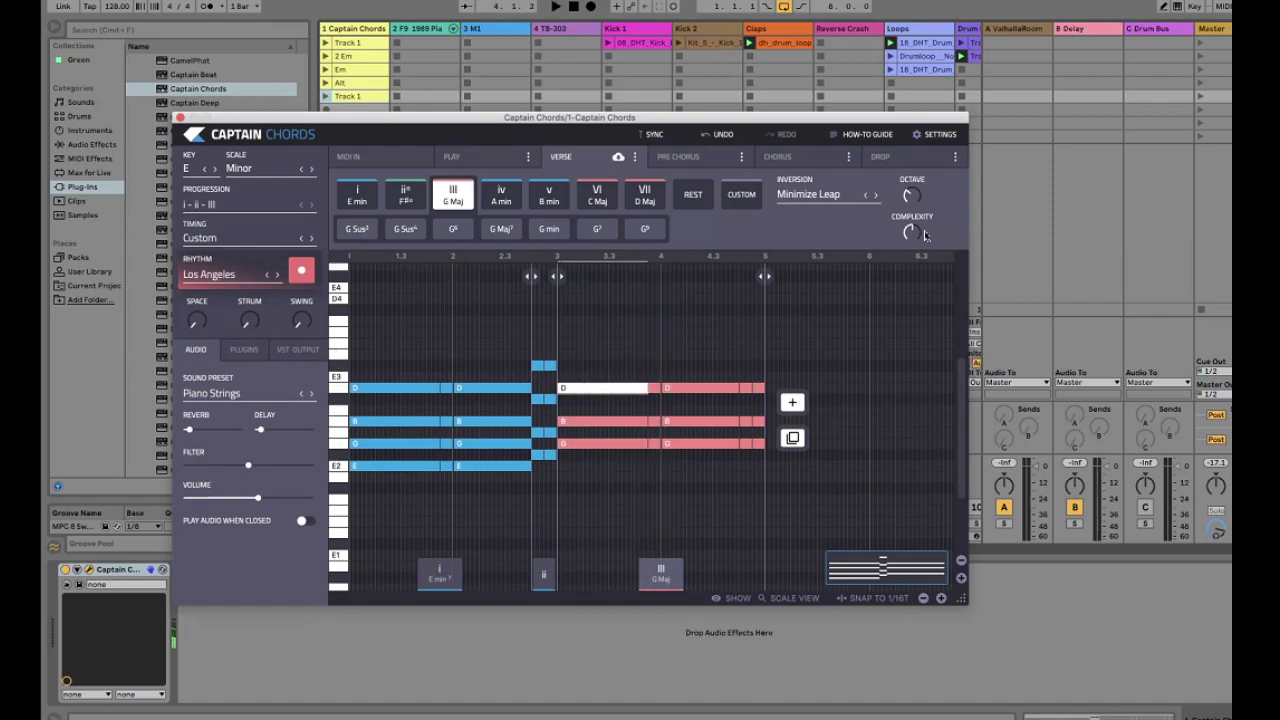
drag(921, 214, 923, 221)
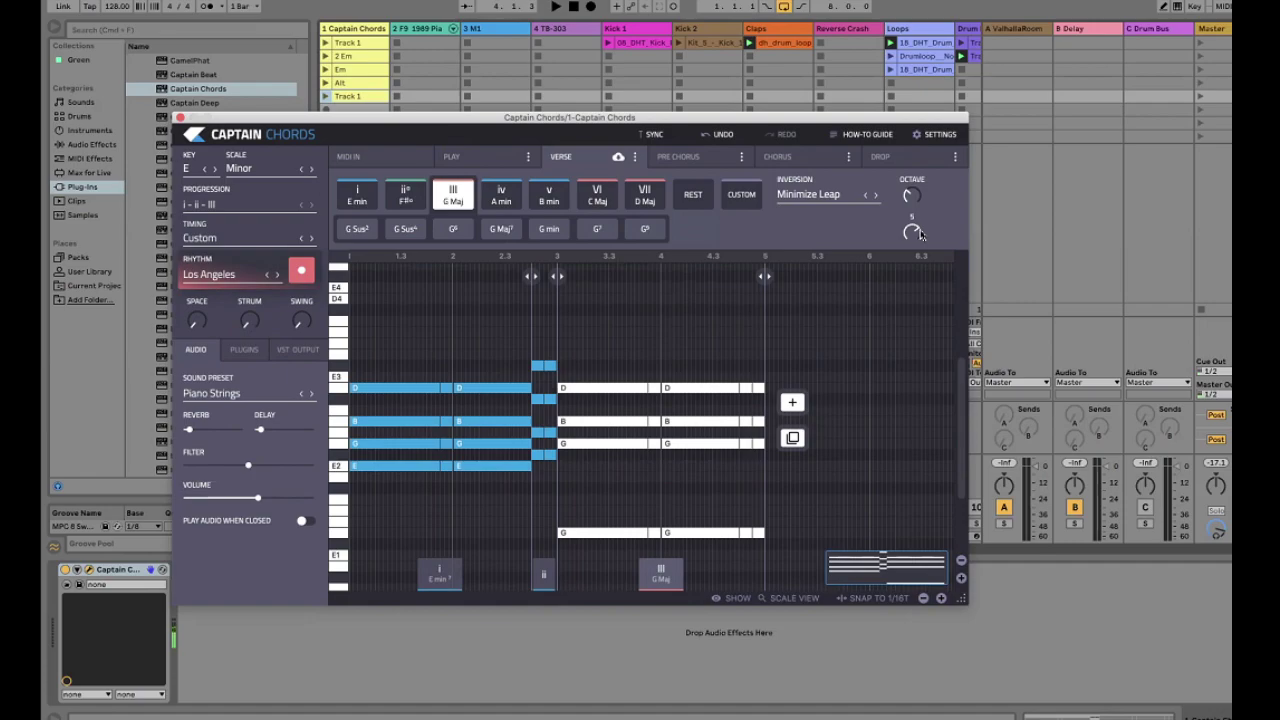
scroll(921, 234, down, 1)
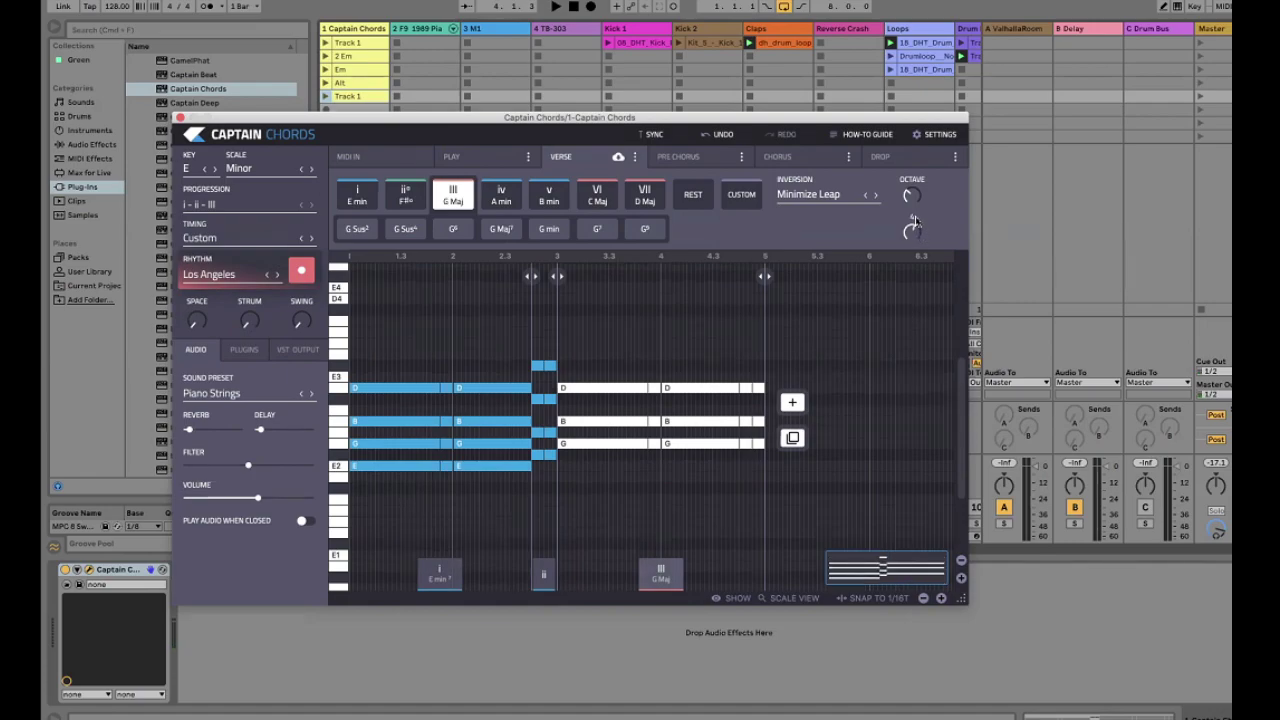
mouse_move(586, 532)
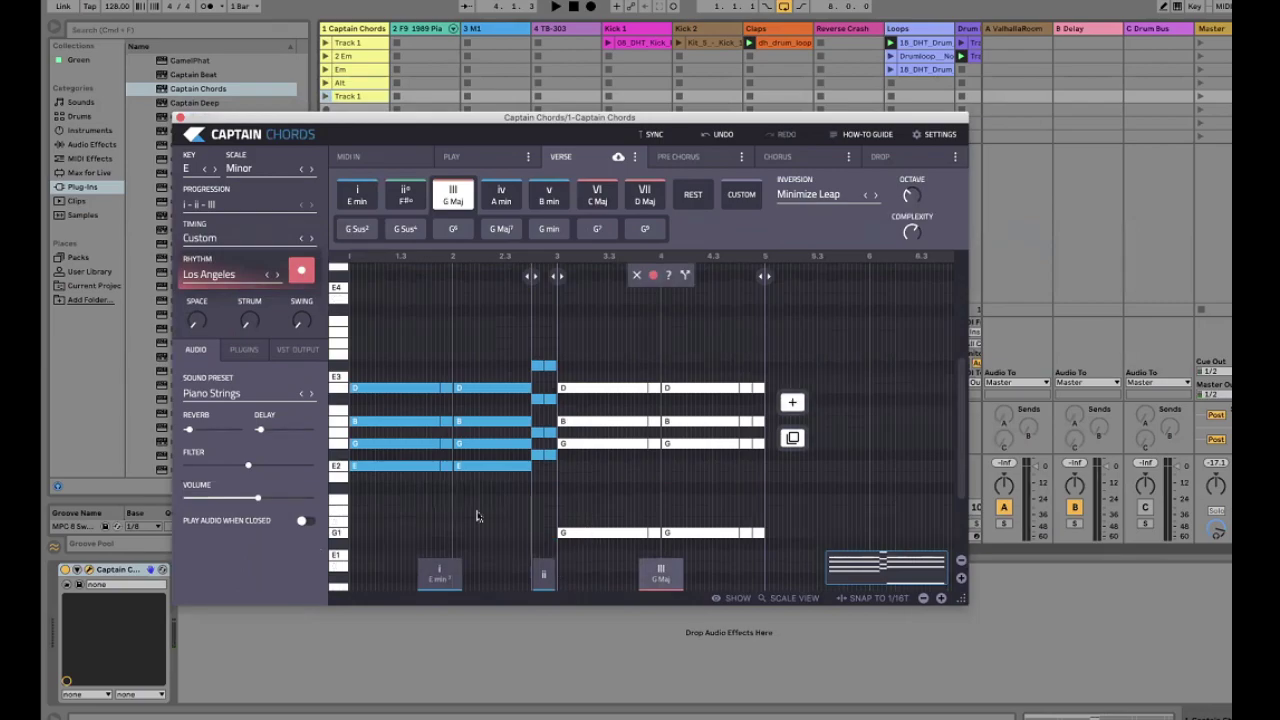
Raise the F# chord's complexity to add a low F#, and set the E min7 chord's complexity to 5
click(545, 438)
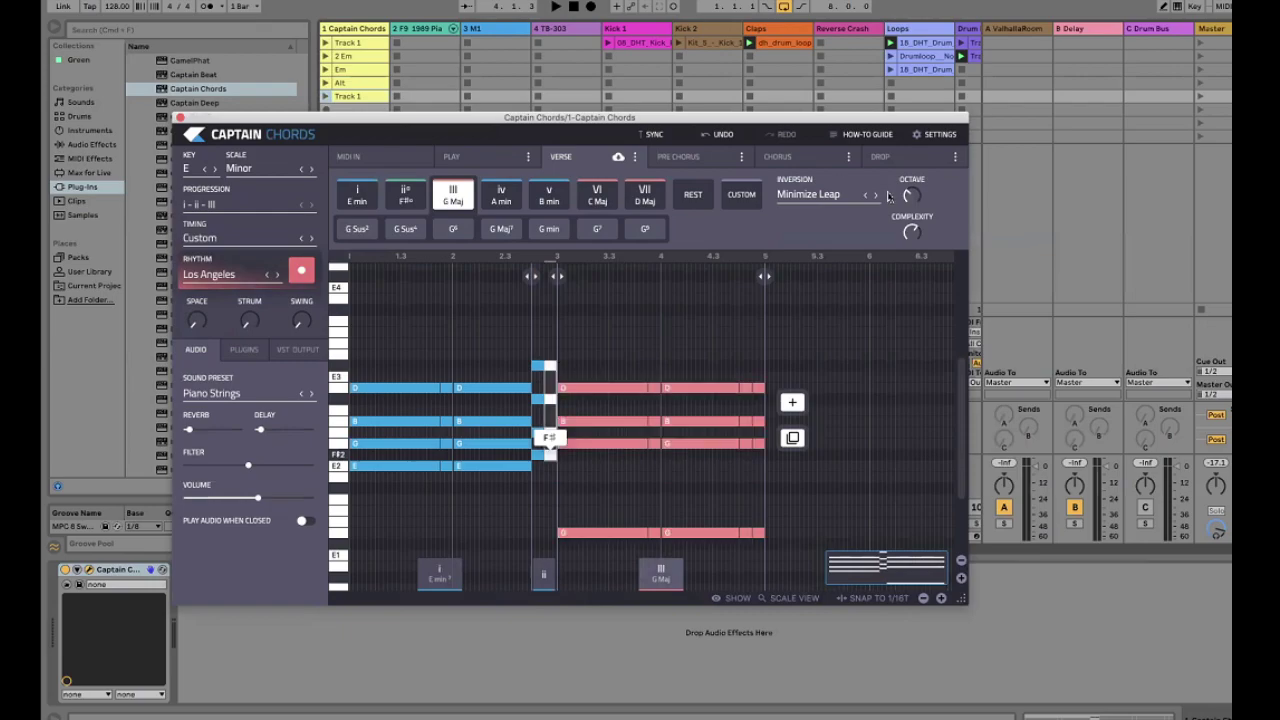
drag(912, 186, 912, 188)
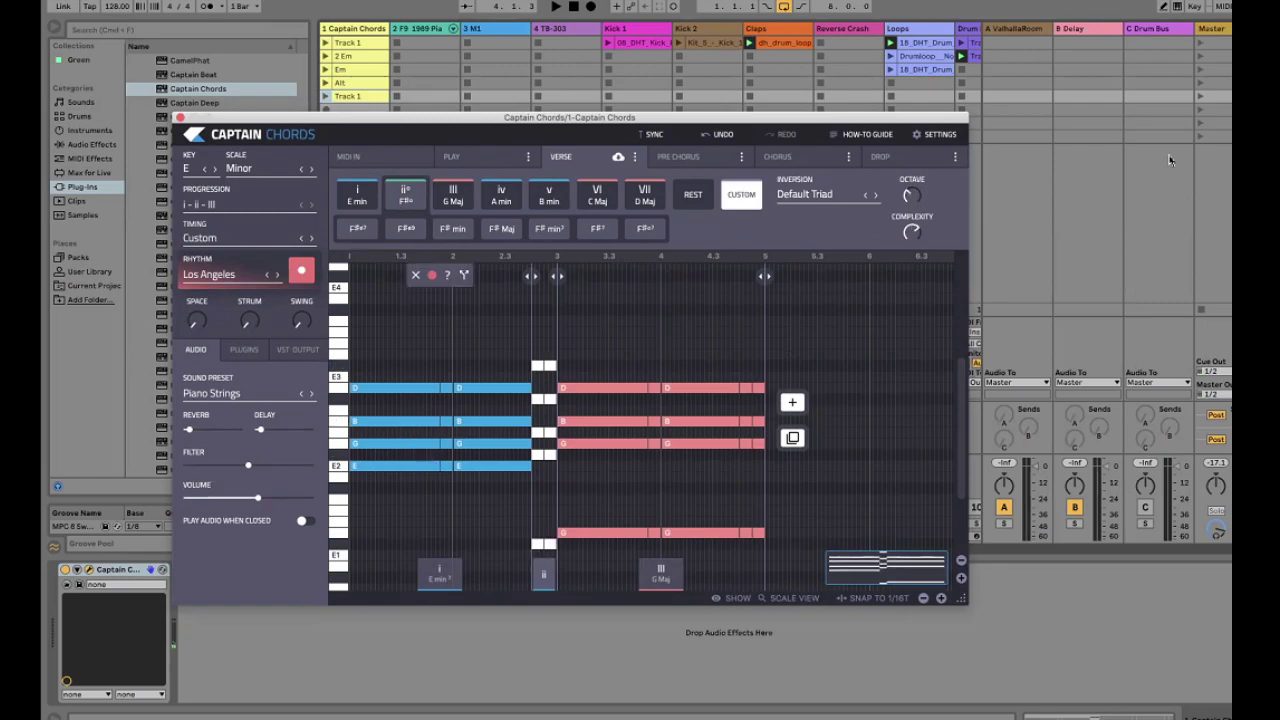
click(422, 466)
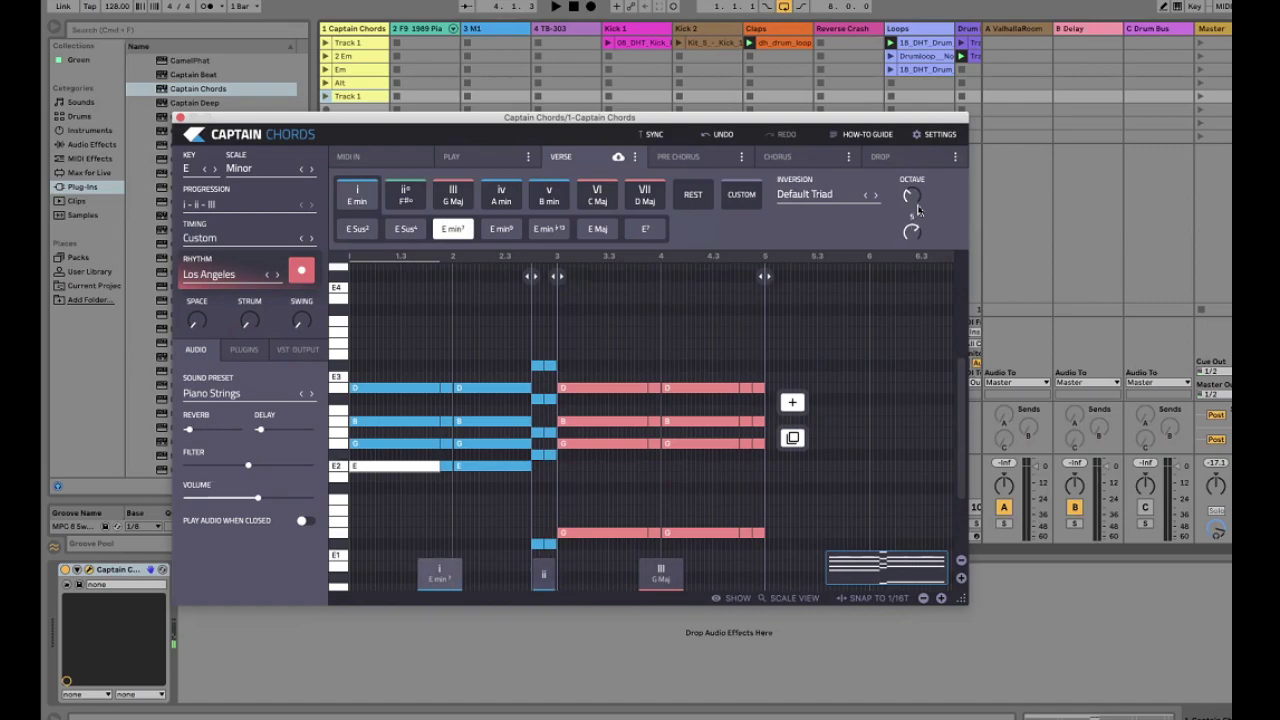
click(918, 210)
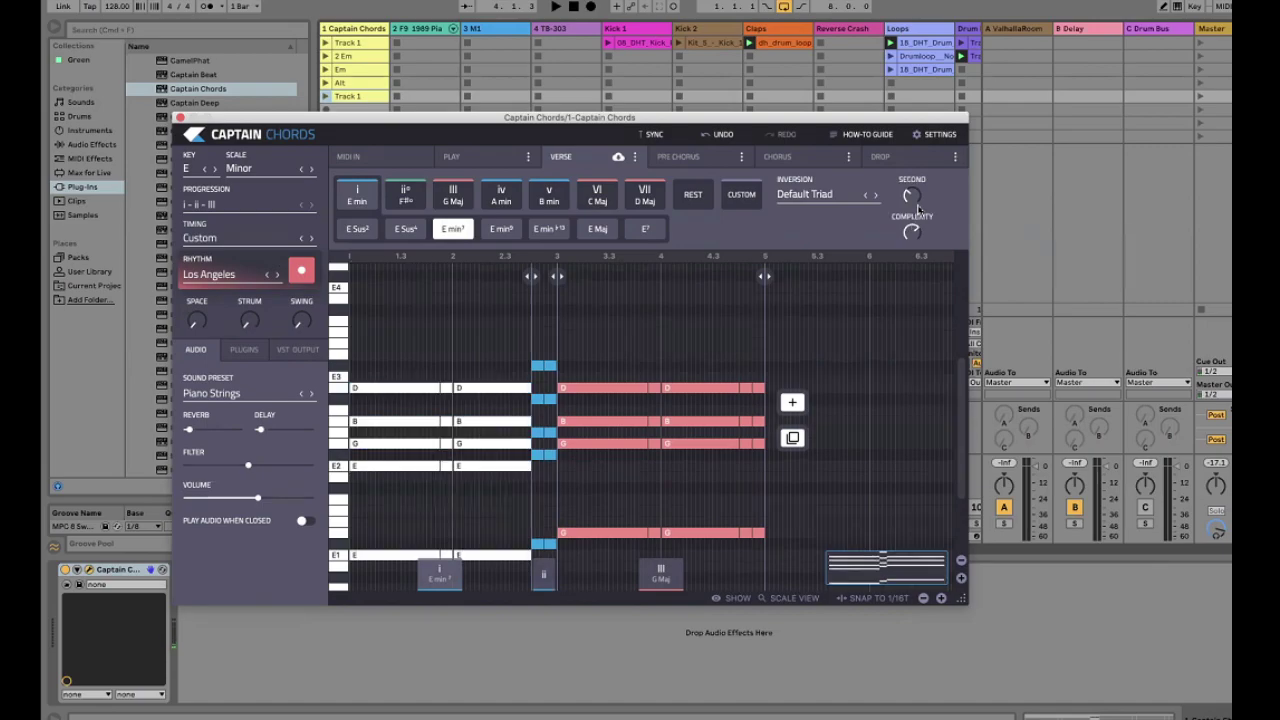
Play back the fuller progression and place its clip in the sixth slot of the Captain Chords track
key(space)
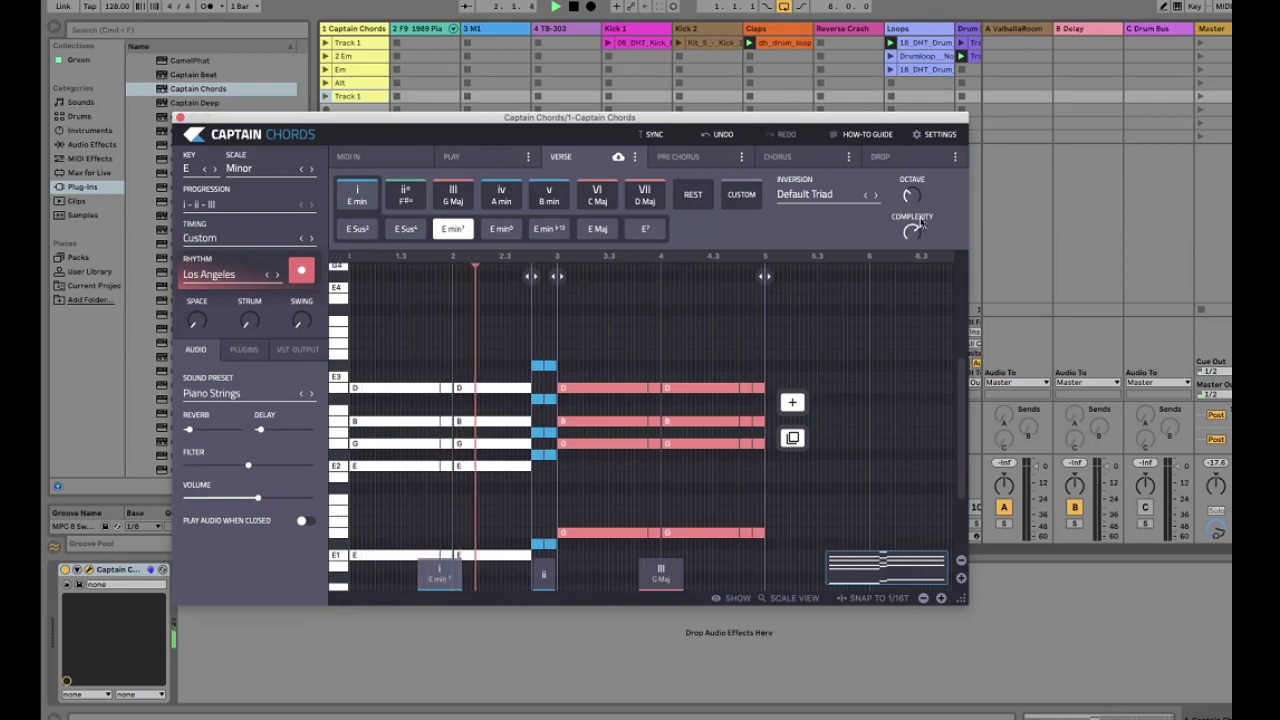
mouse_move(911, 232)
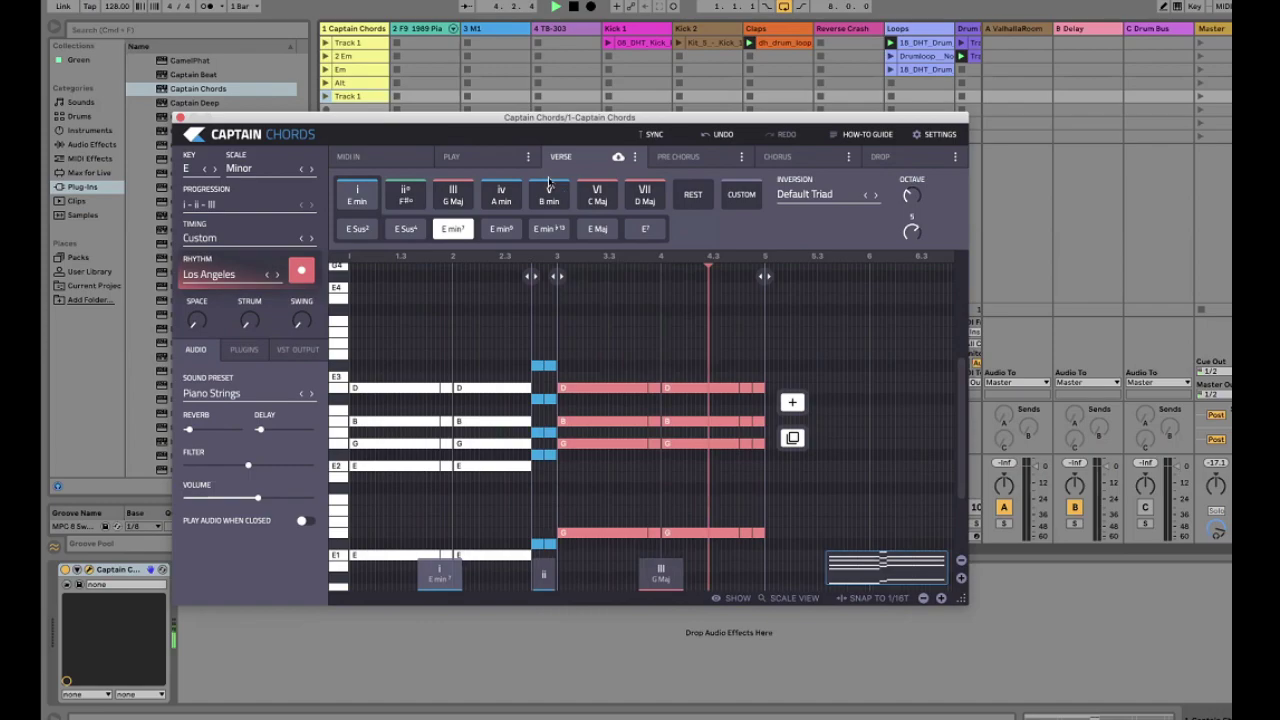
drag(525, 120, 664, 186)
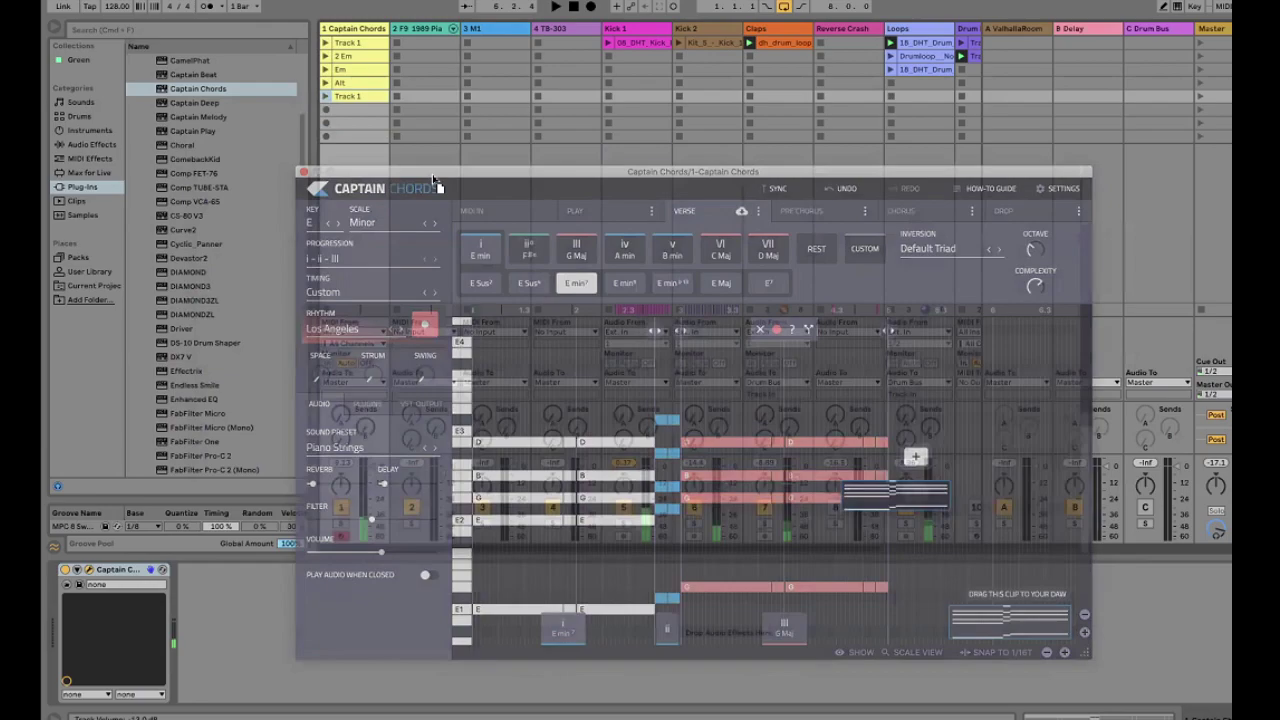
drag(915, 456, 355, 110)
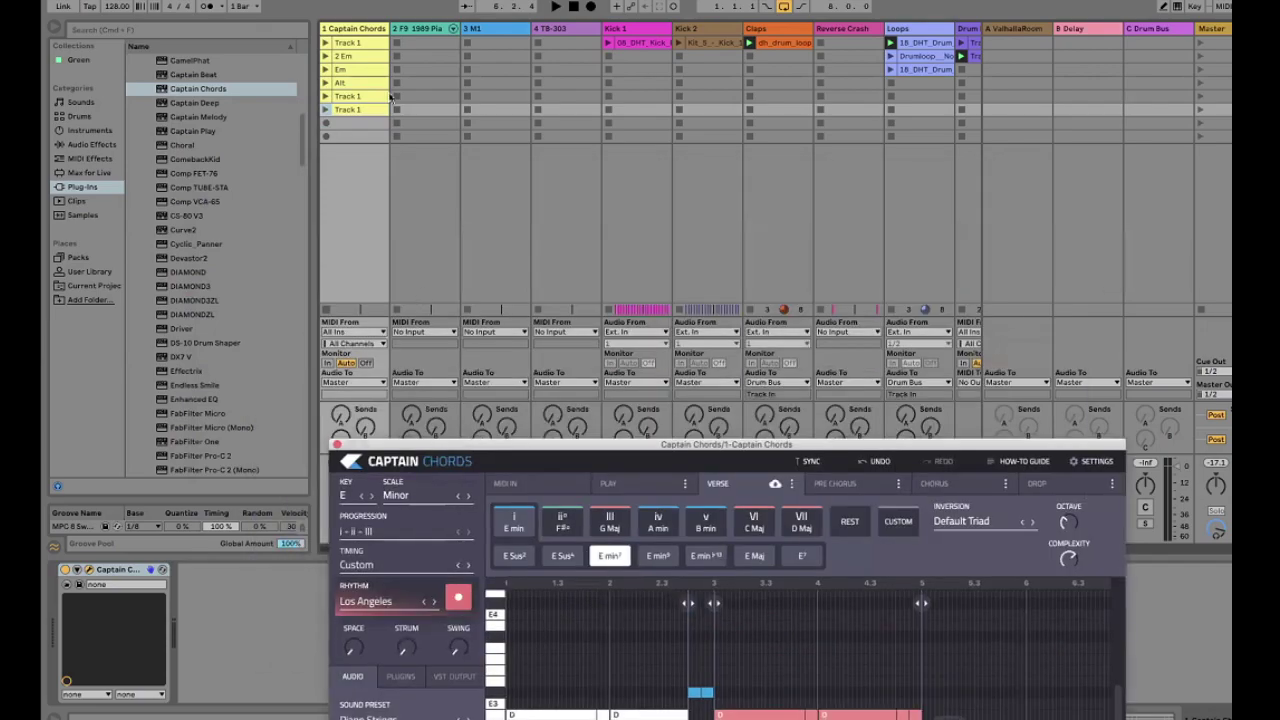
Record a custom rhythm for the Verse progression, tapping extra chord hits across all four bars with Overdub on
click(391, 96)
click(375, 246)
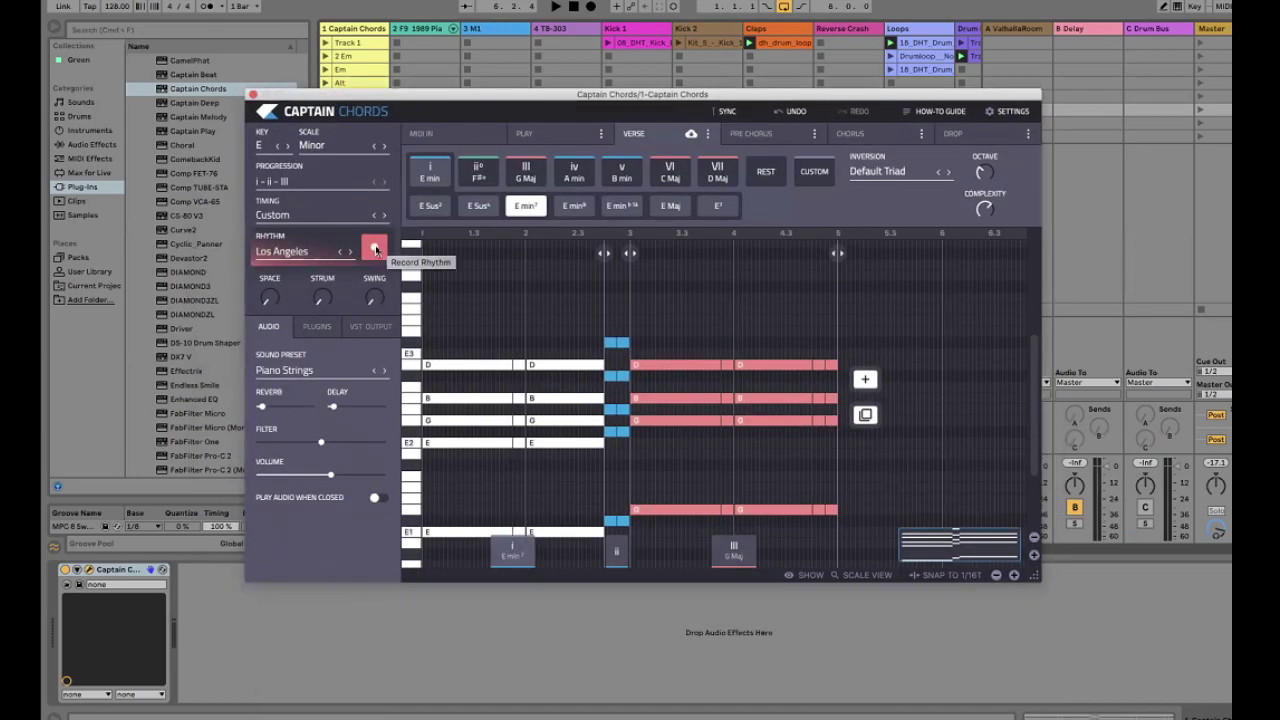
click(375, 249)
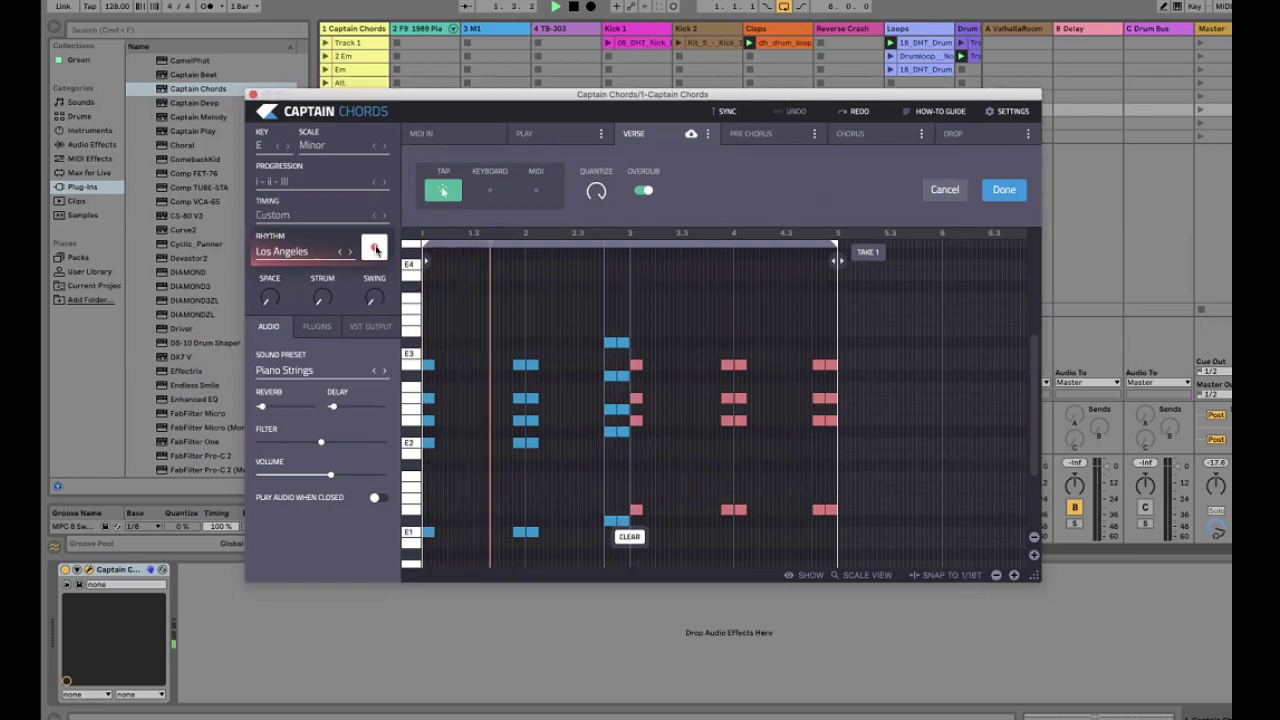
click(372, 249)
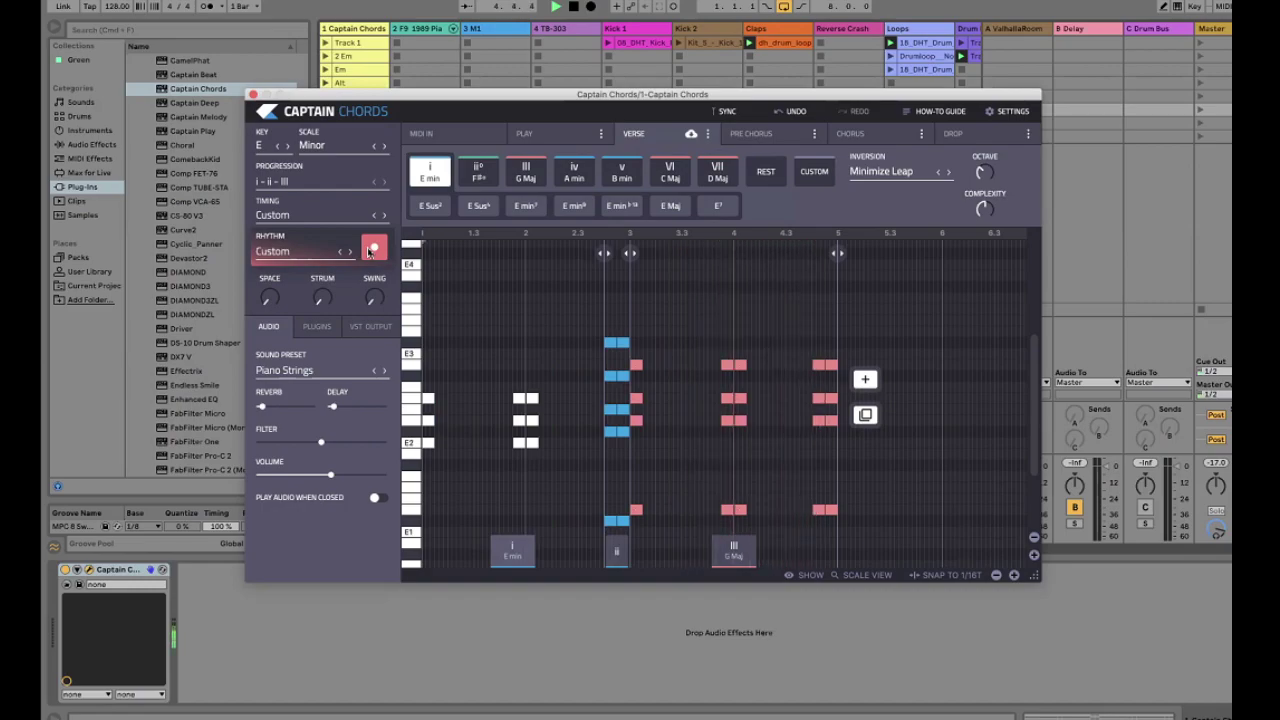
click(371, 250)
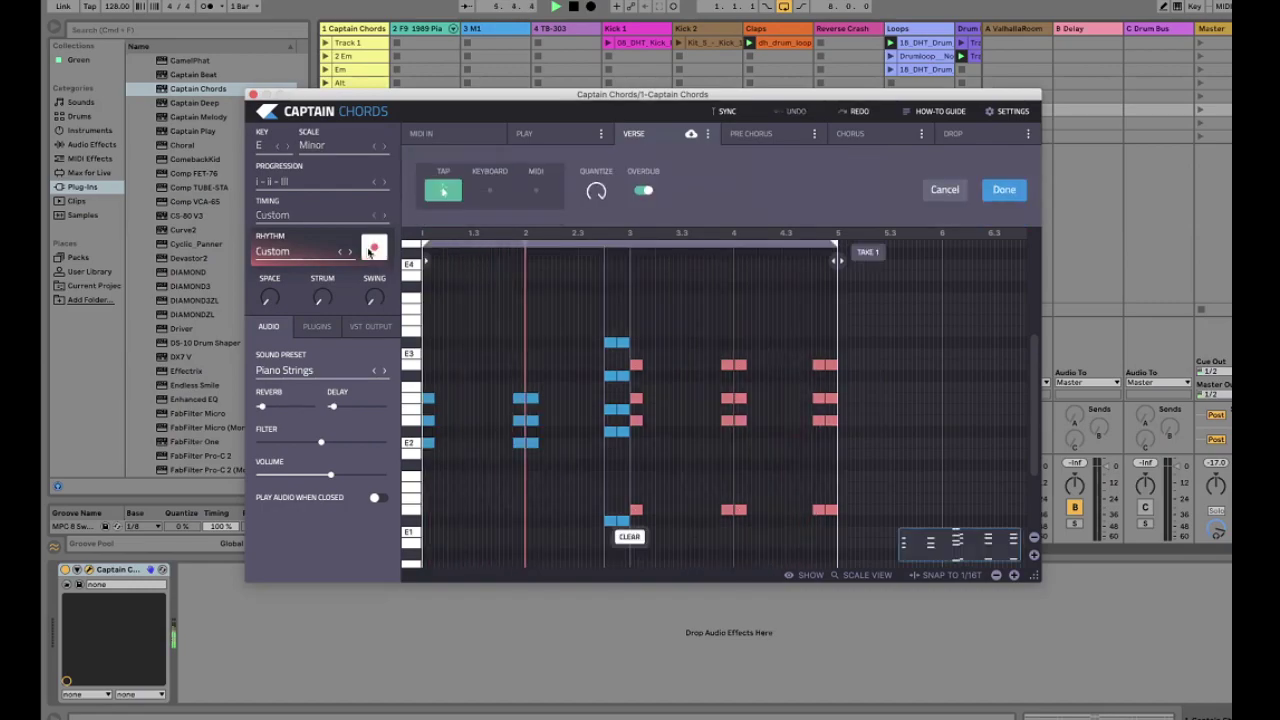
key(space)
key(space)
key(space)
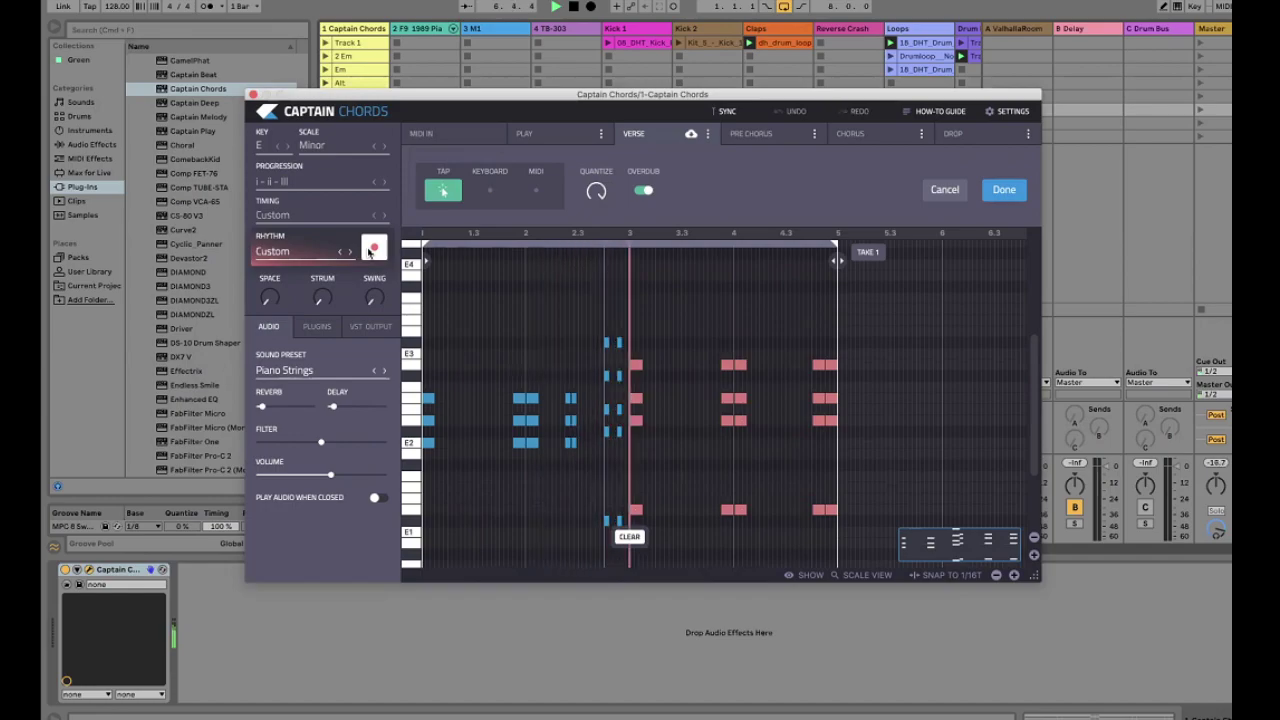
key(space)
key(space)
key(space)
key(space)
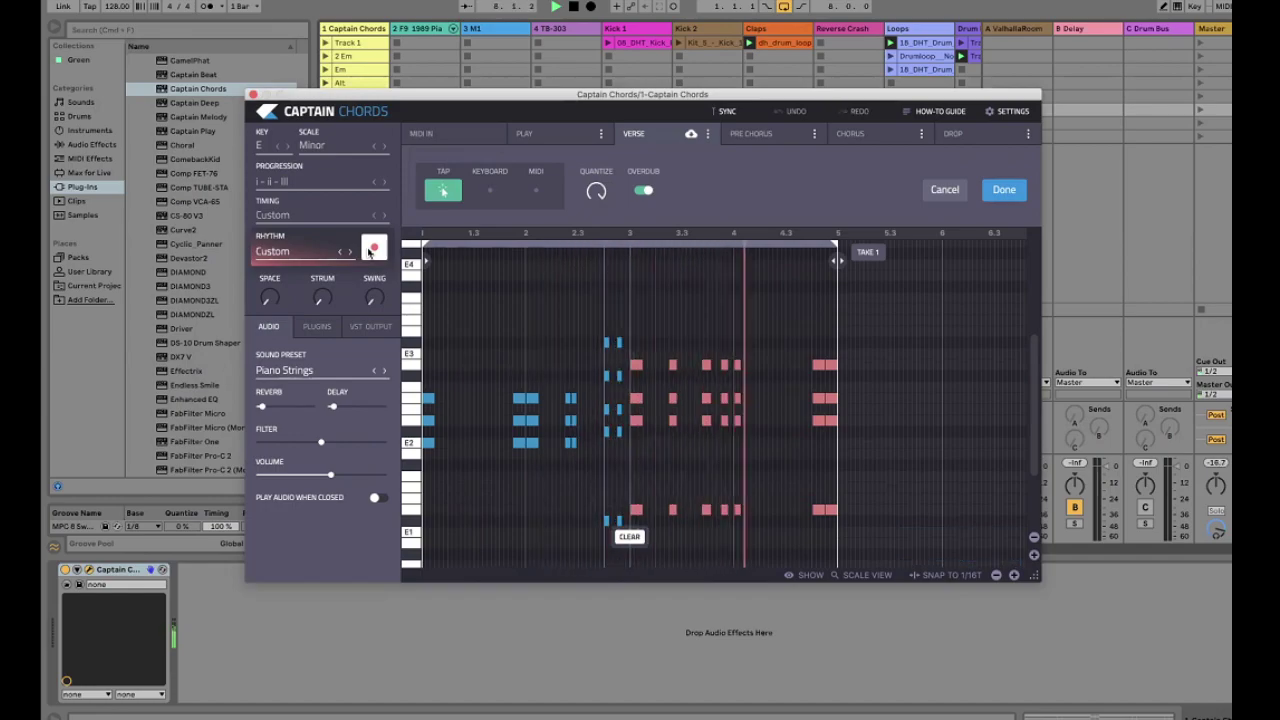
key(space)
key(space)
key(space)
key(space)
key(space)
key(space)
key(space)
key(space)
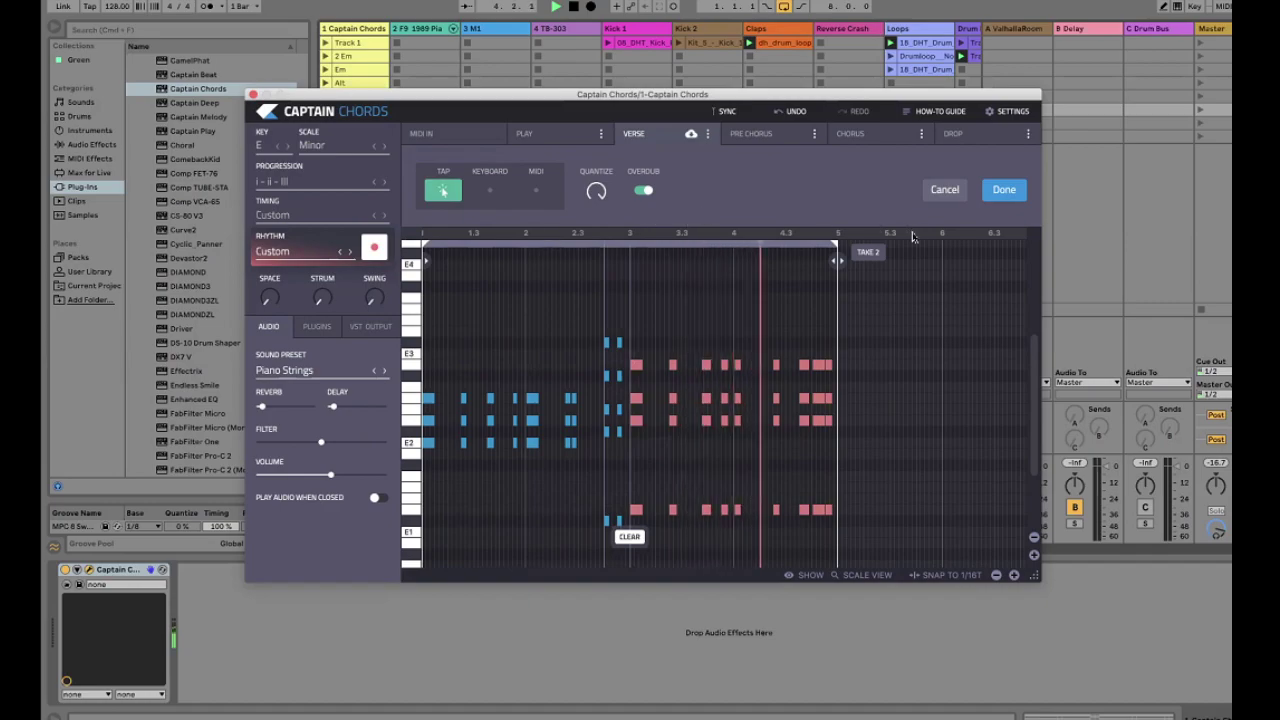
click(1004, 189)
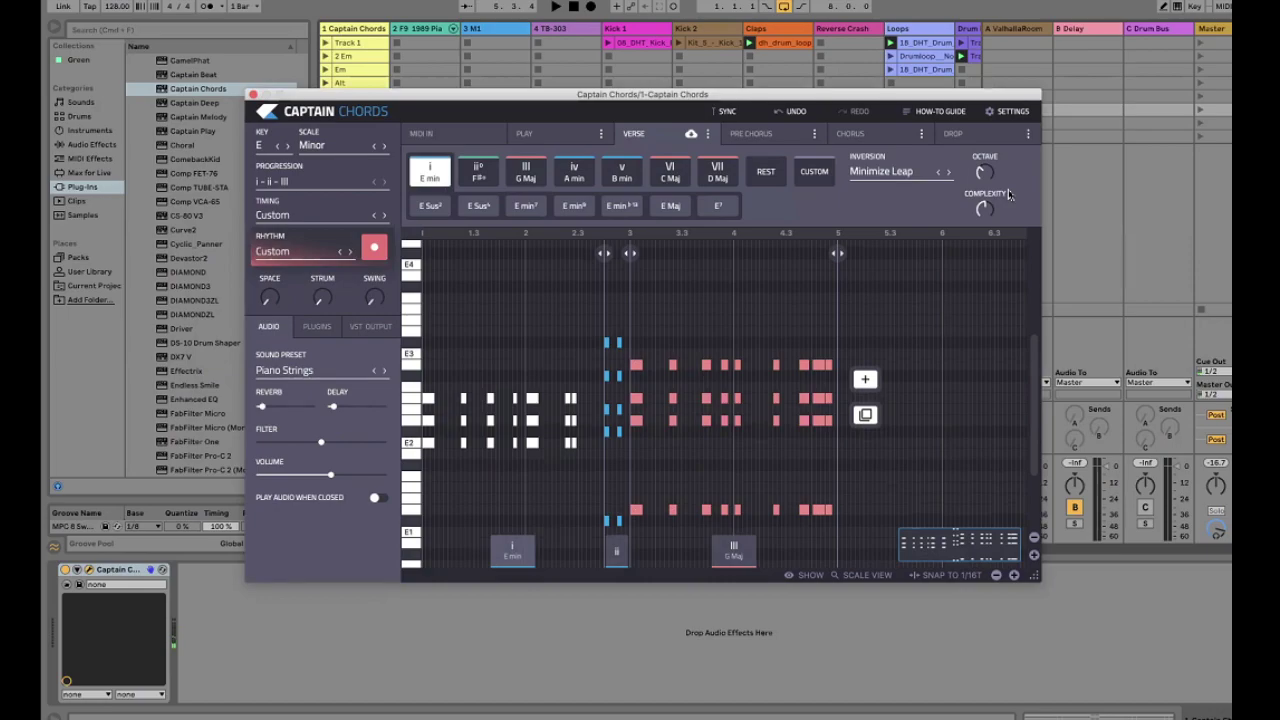
Undo the tapped-in rhythm and set the Verse rhythm to the Los Angeles preset
click(378, 258)
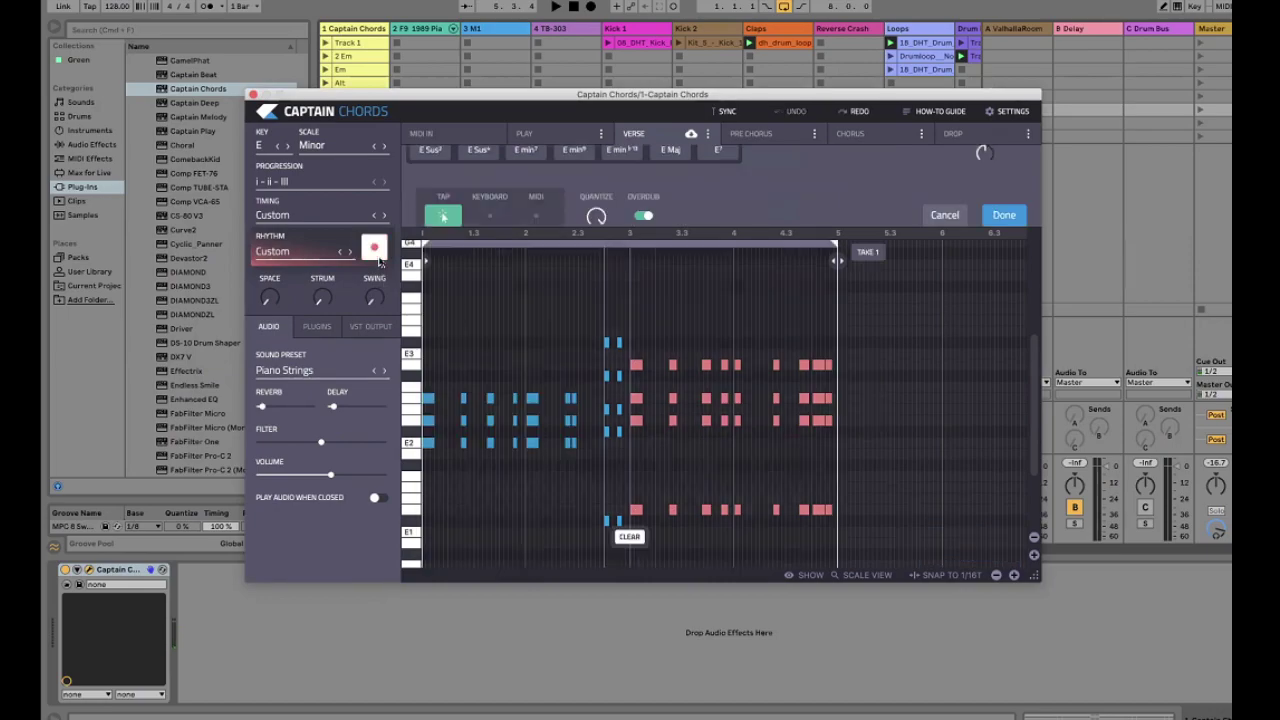
click(1004, 190)
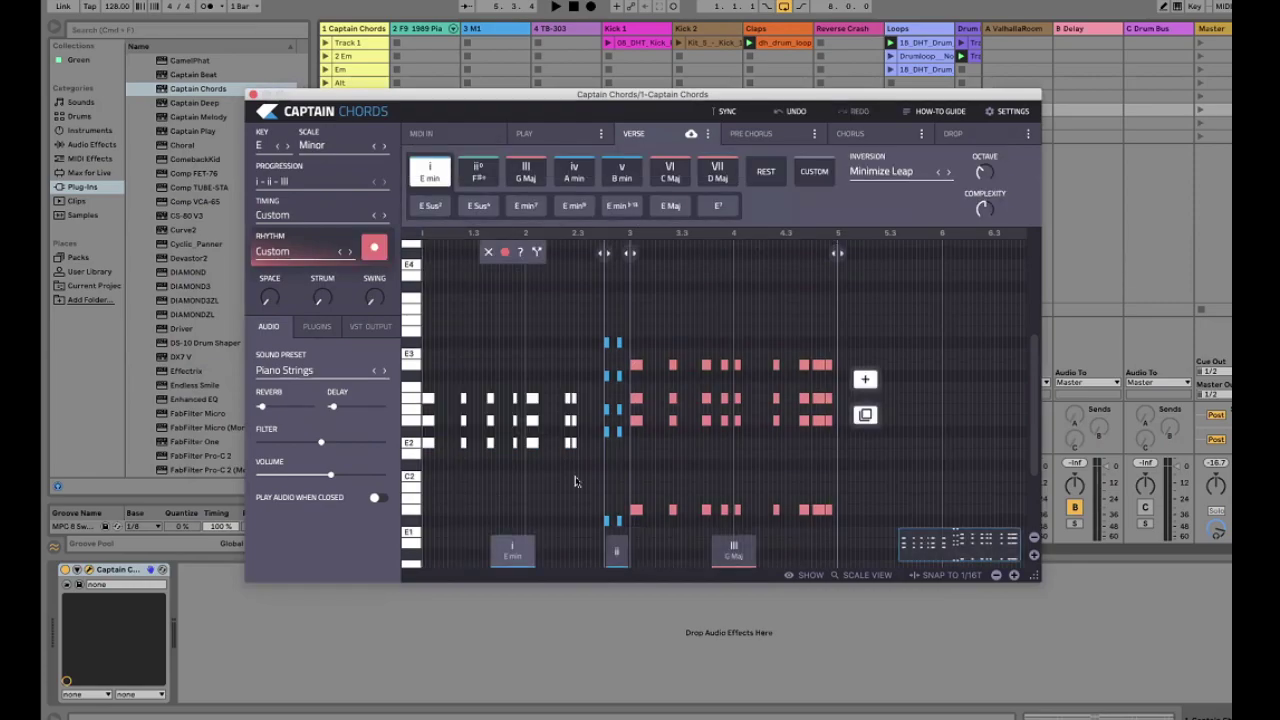
click(795, 111)
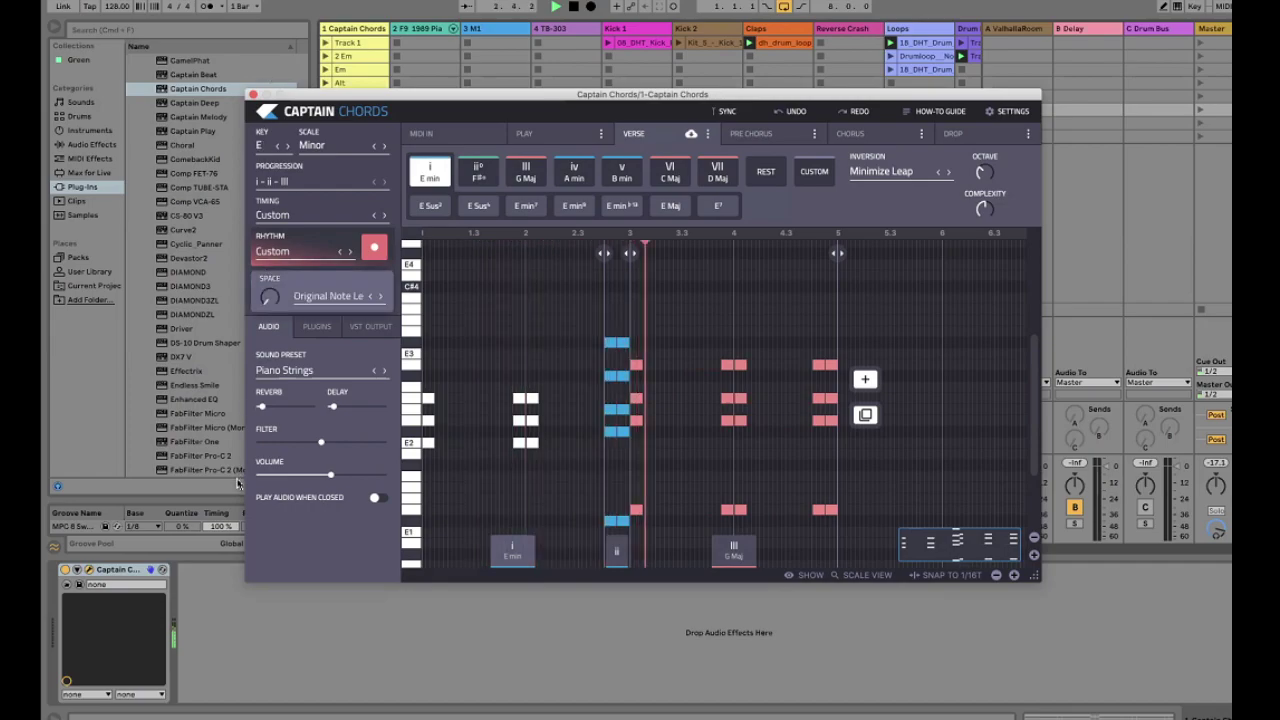
click(288, 258)
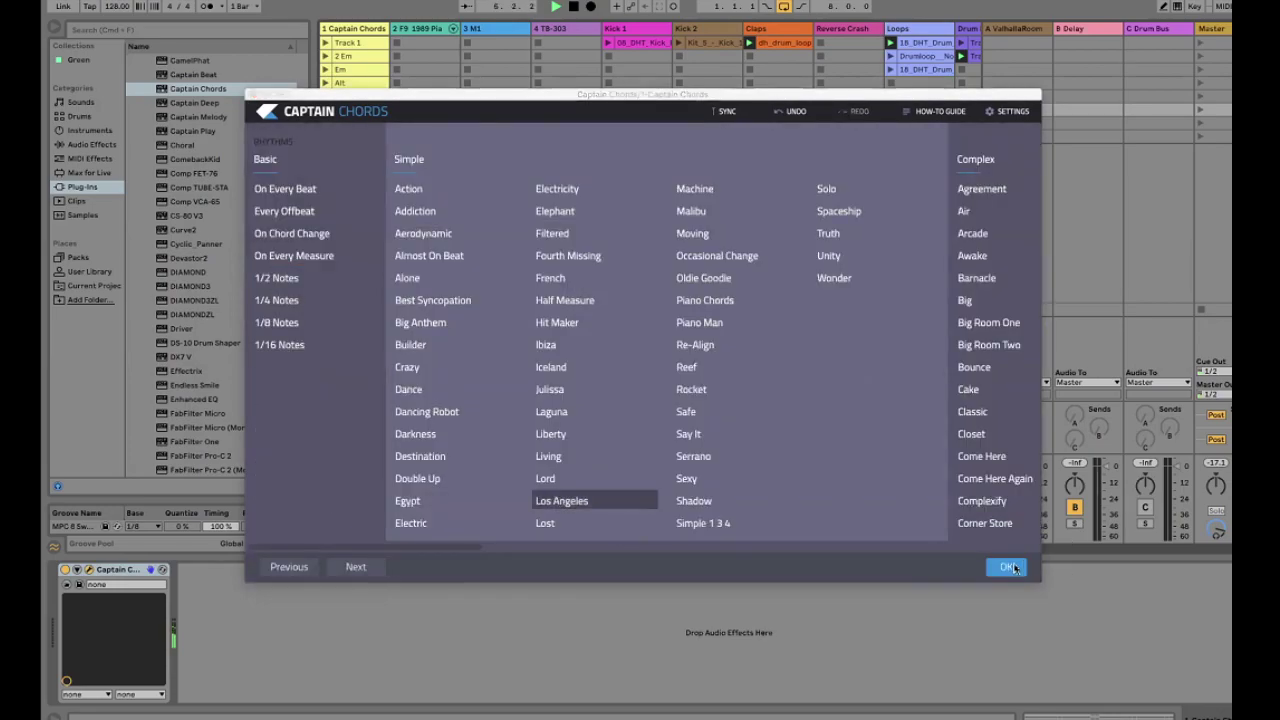
click(1007, 567)
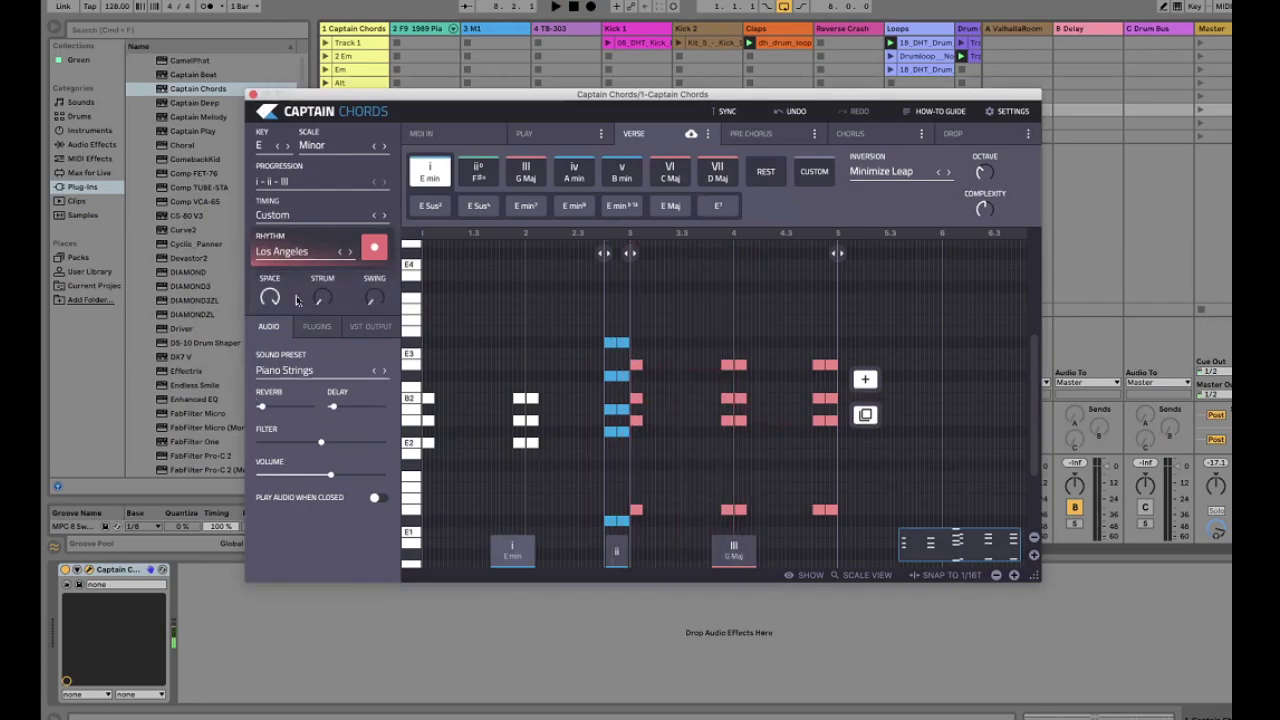
Audition Dub Mute Guitar, Dirty Atmos and Heavy Atmos, and choose Muted Guitar as the sound preset
click(290, 371)
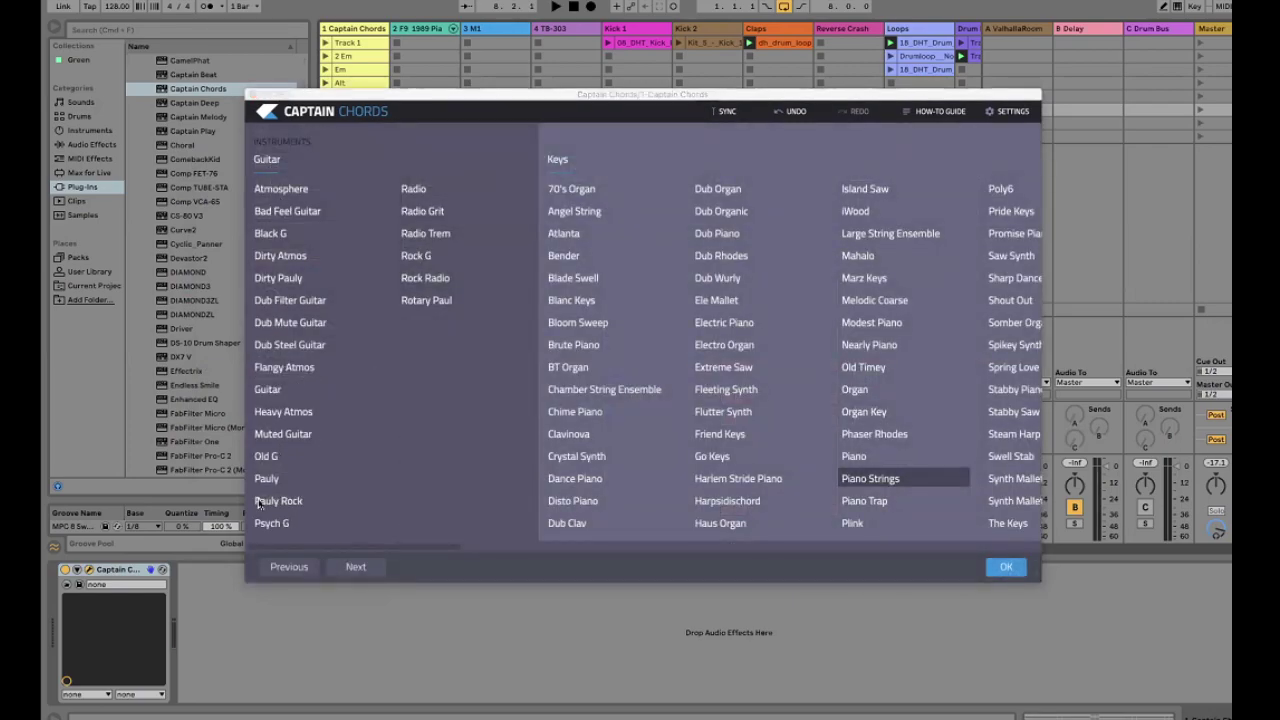
click(280, 322)
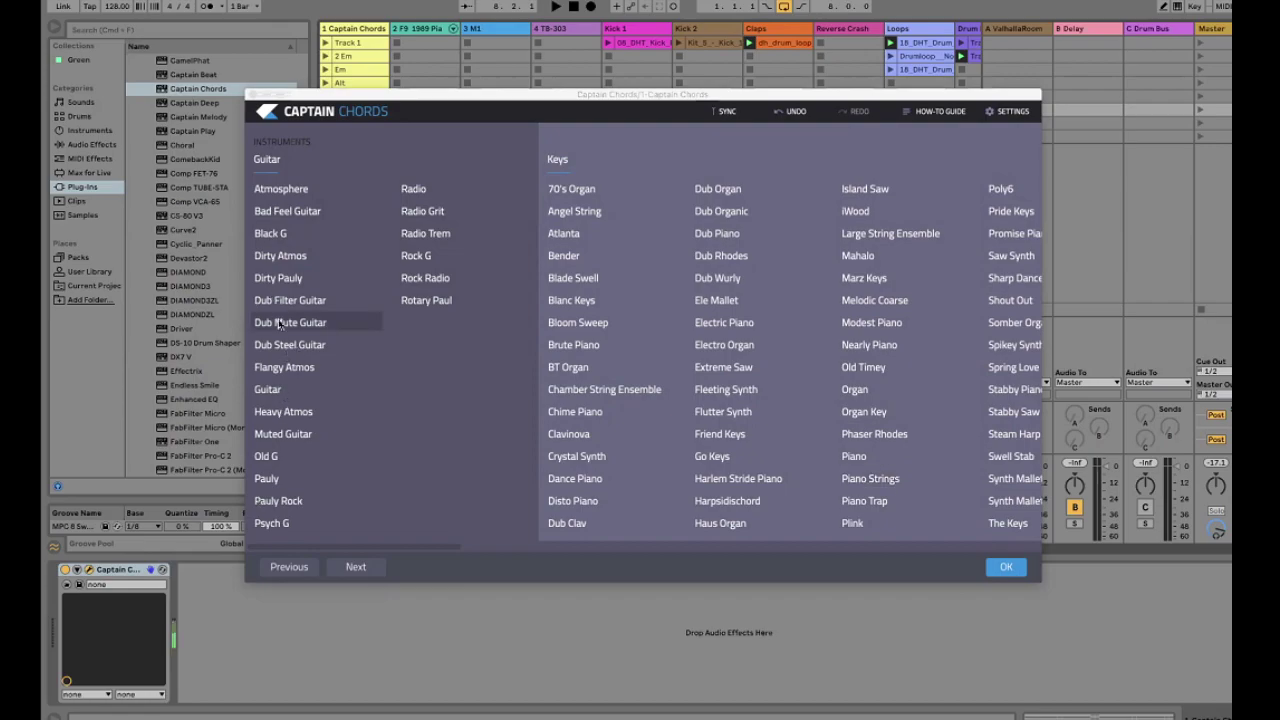
click(278, 257)
click(268, 411)
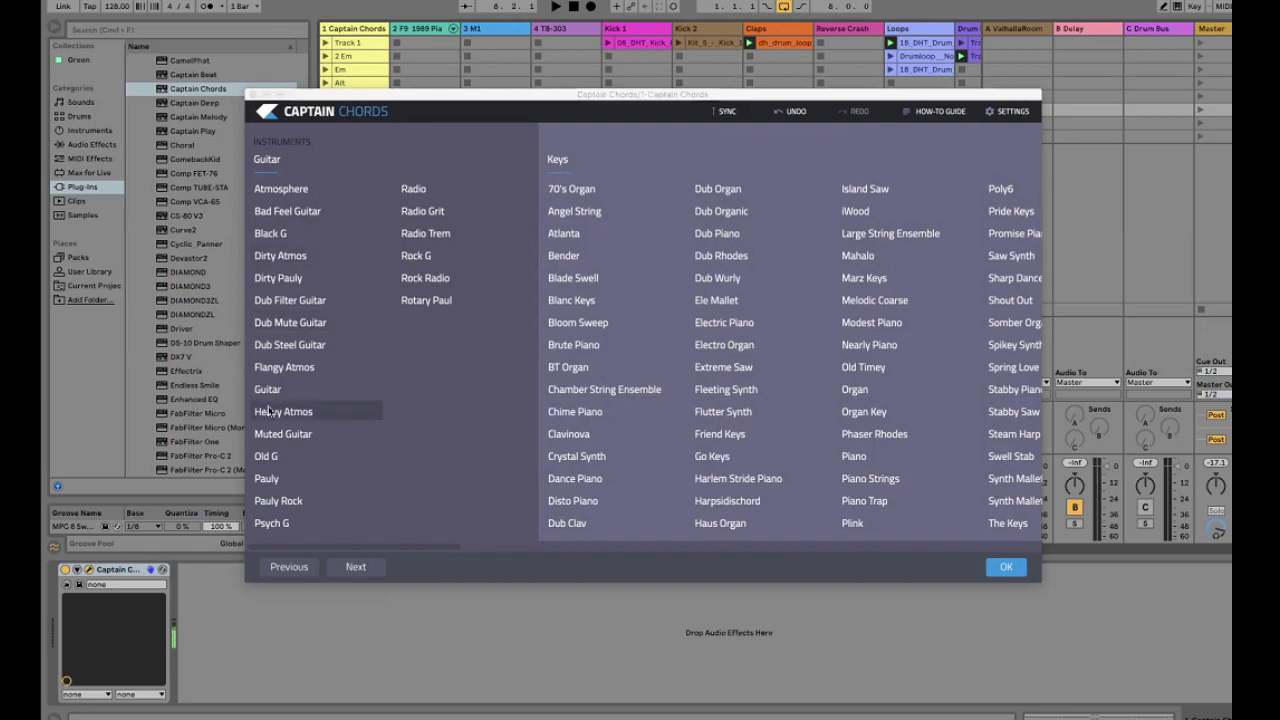
click(268, 438)
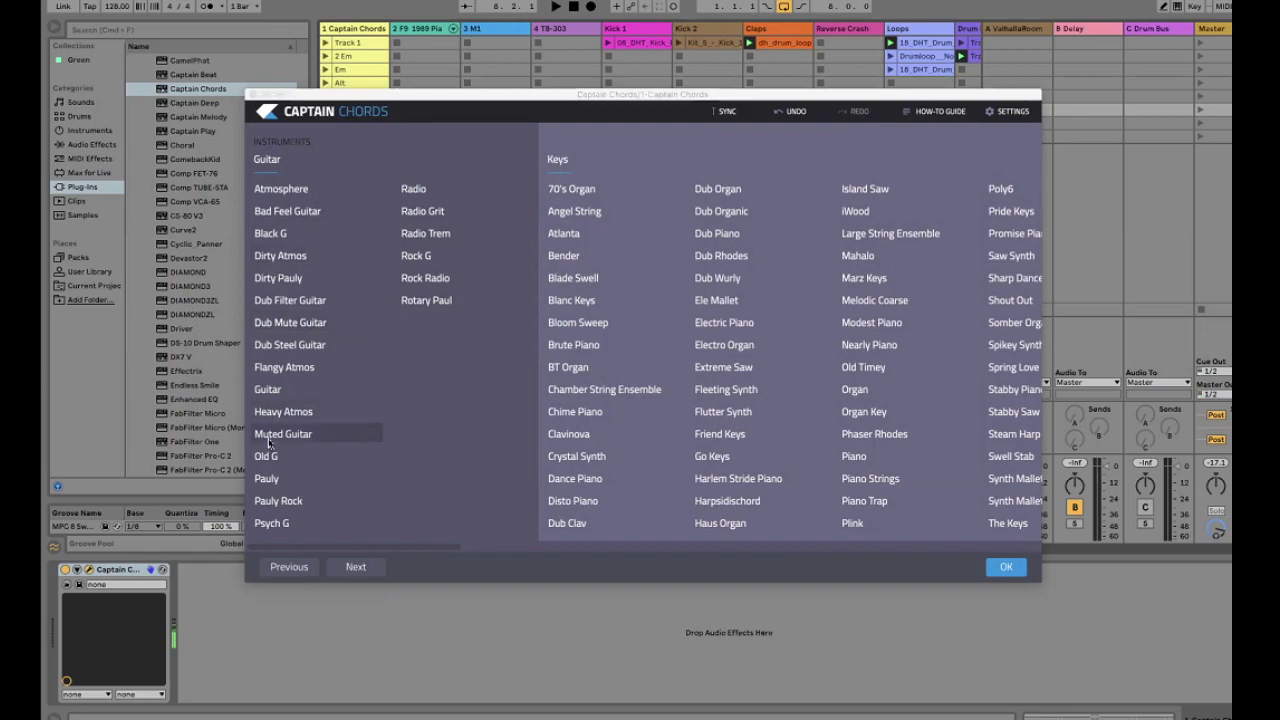
click(1004, 568)
key(space)
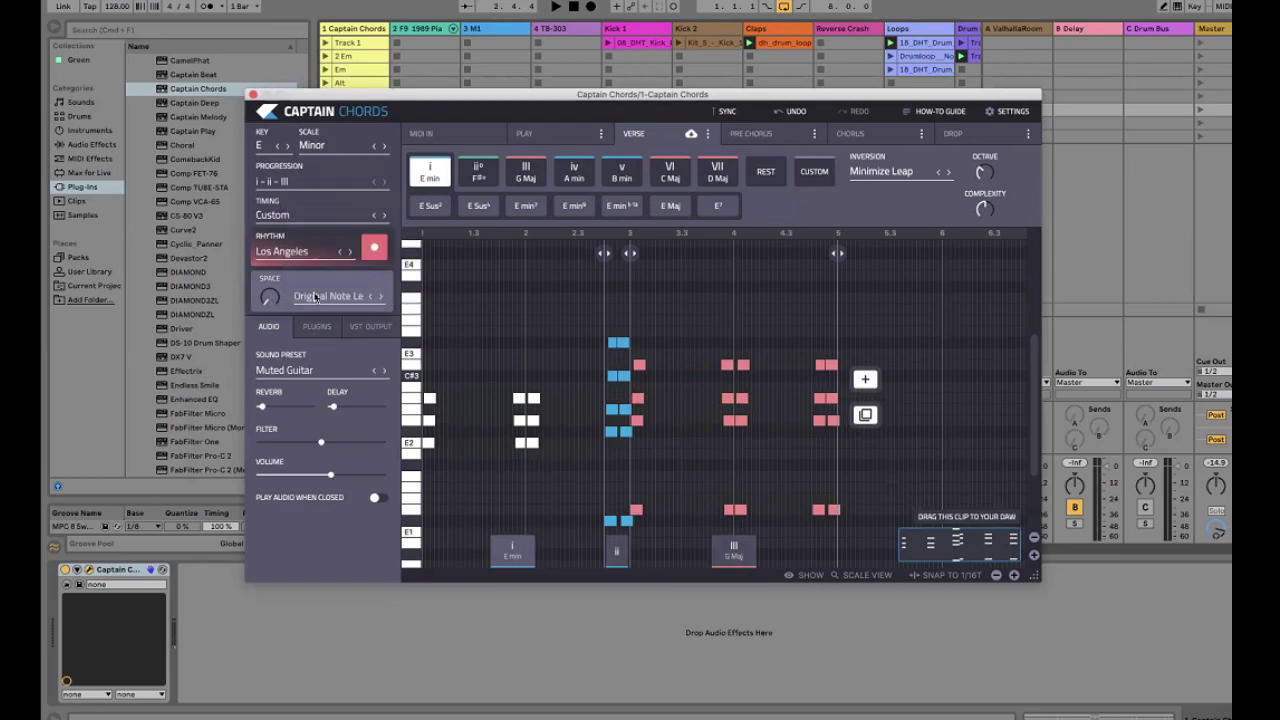
Set the Space mode to Smart Legato and play back the progression
click(315, 297)
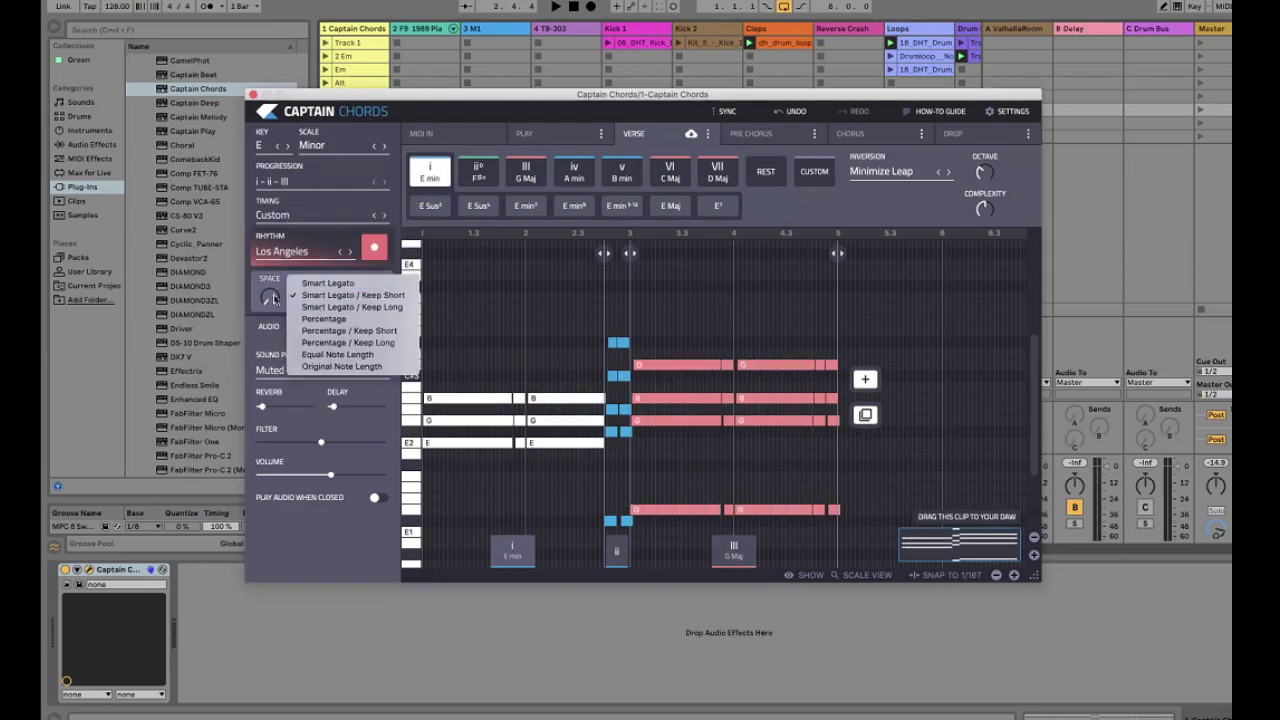
click(328, 283)
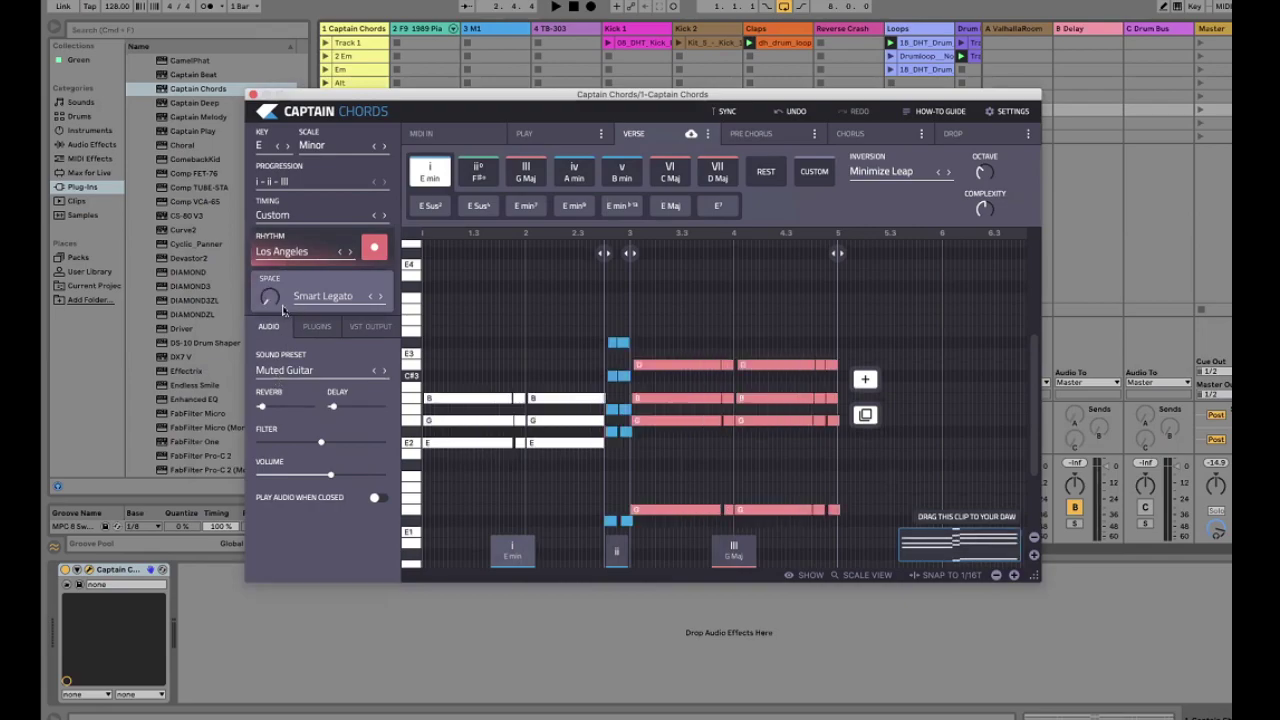
click(268, 298)
key(space)
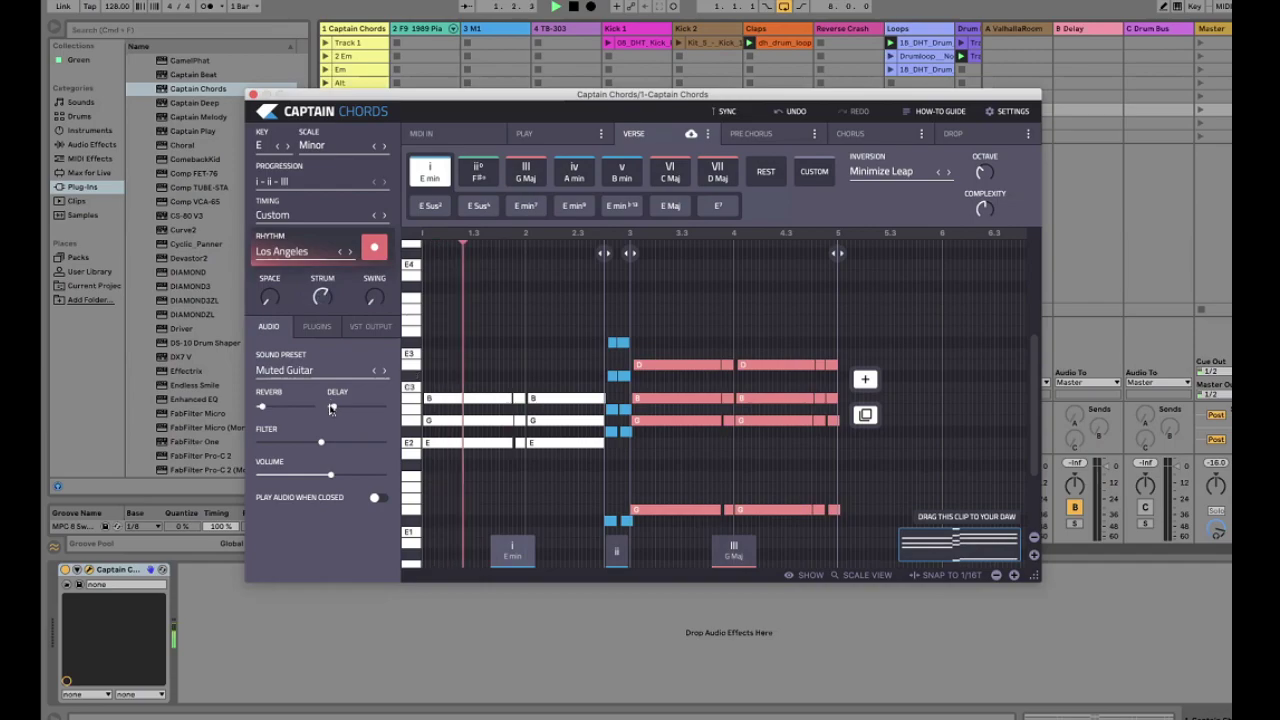
Raise the delay slightly and increase the Hall reverb amount on the Muted Guitar sound
click(340, 408)
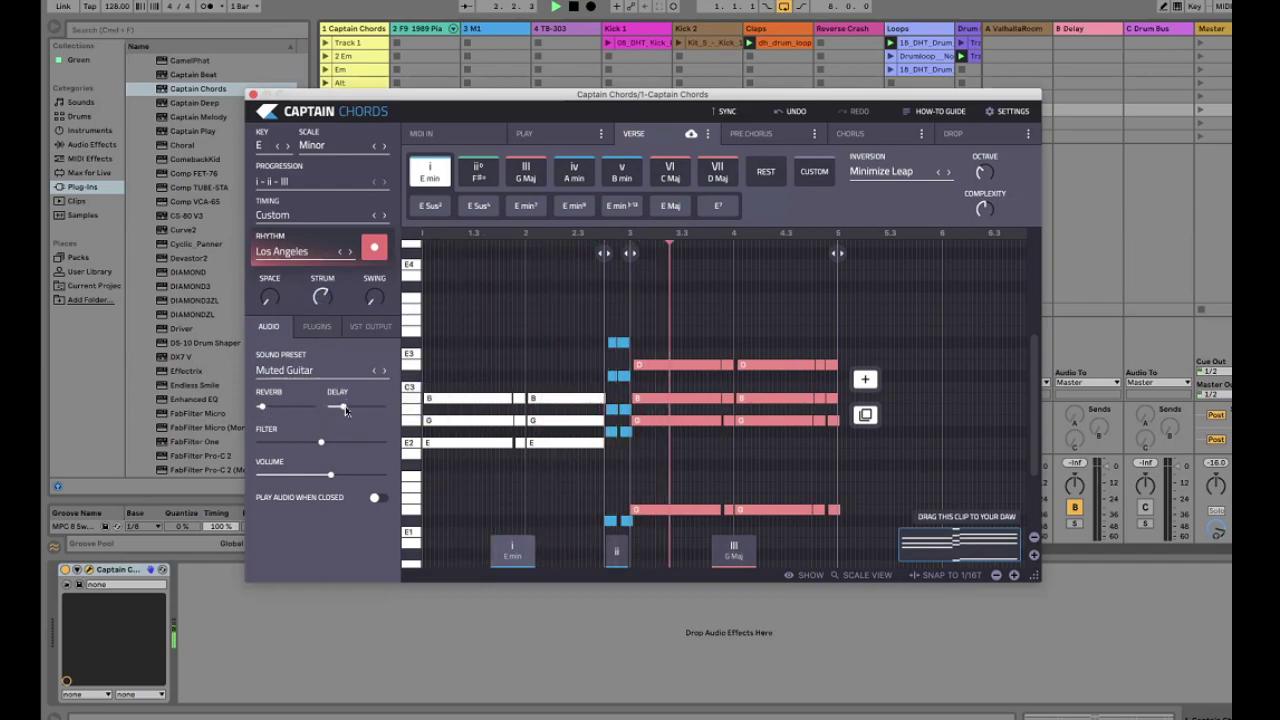
click(268, 407)
click(337, 405)
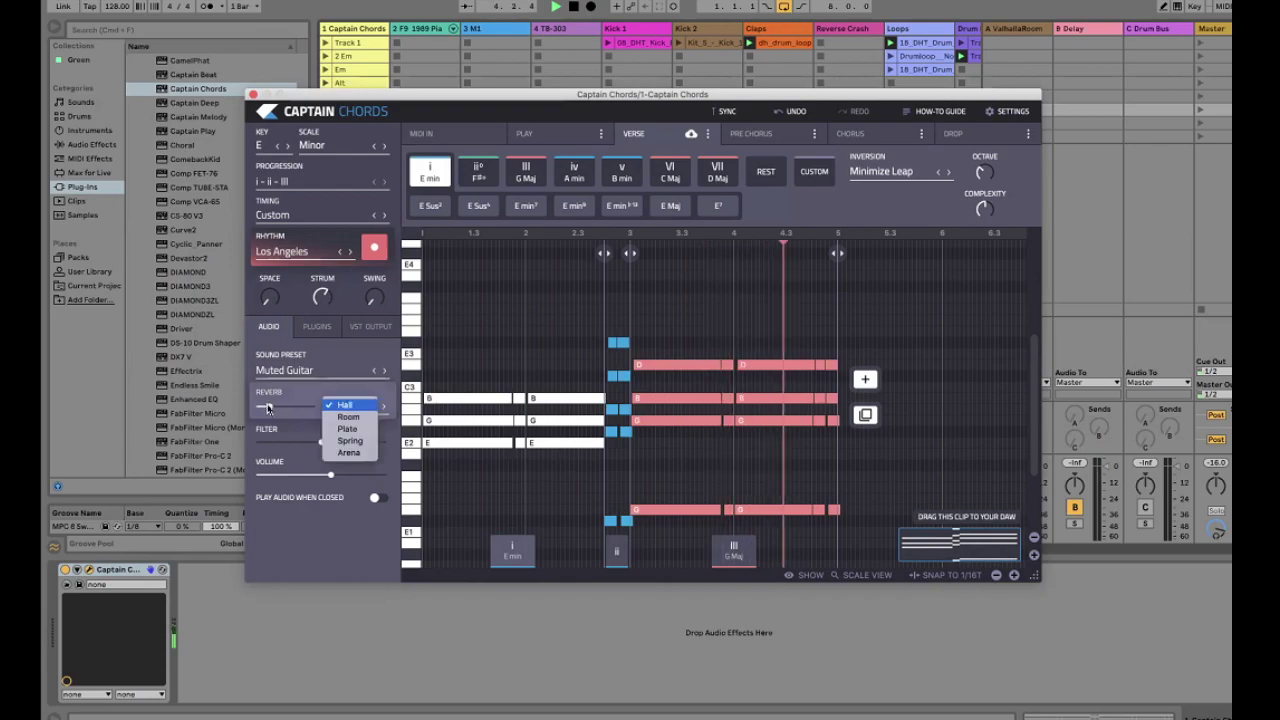
click(342, 407)
click(276, 407)
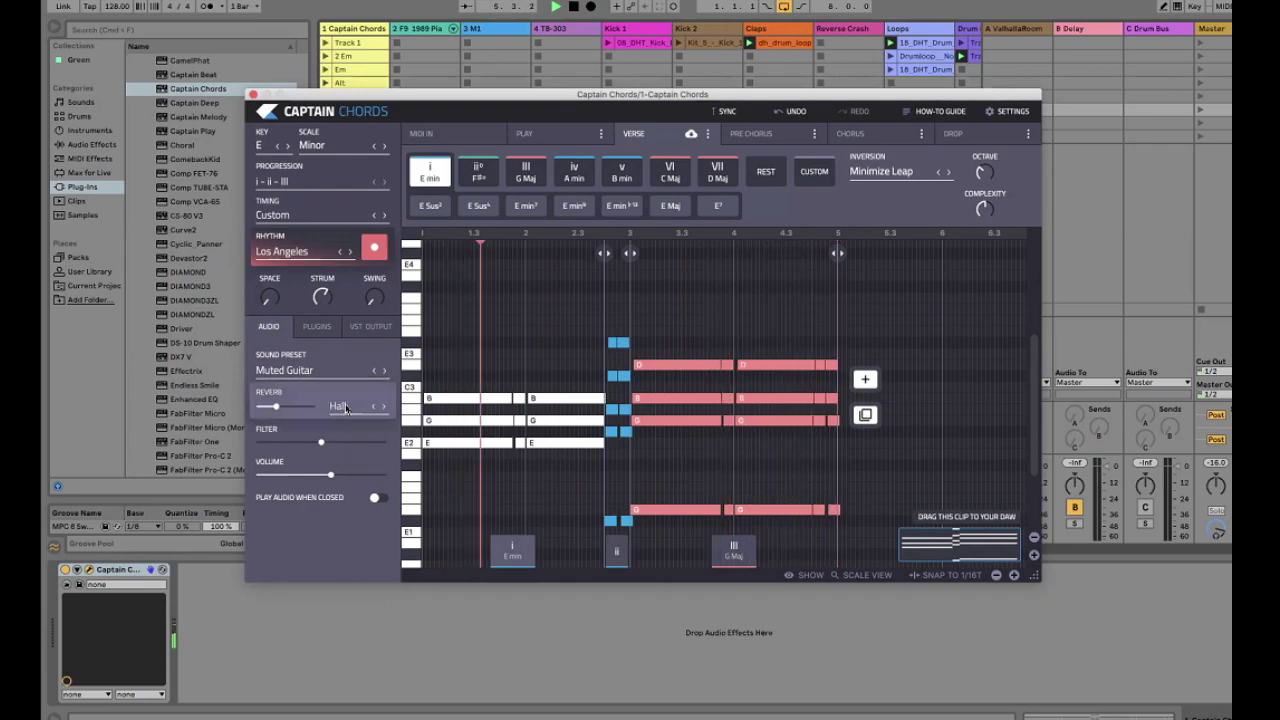
Lower the Hall reverb to a small amount and sweep the filter of the Muted Guitar sound
click(342, 405)
click(345, 416)
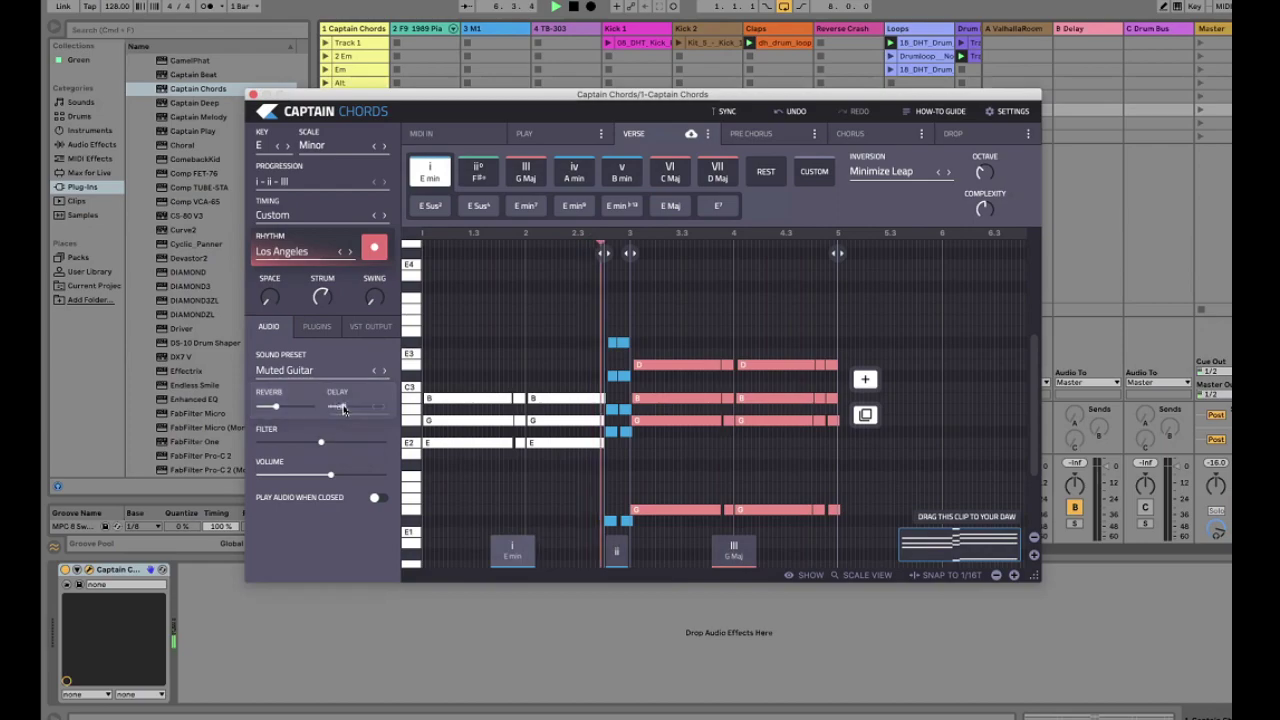
click(272, 408)
click(267, 408)
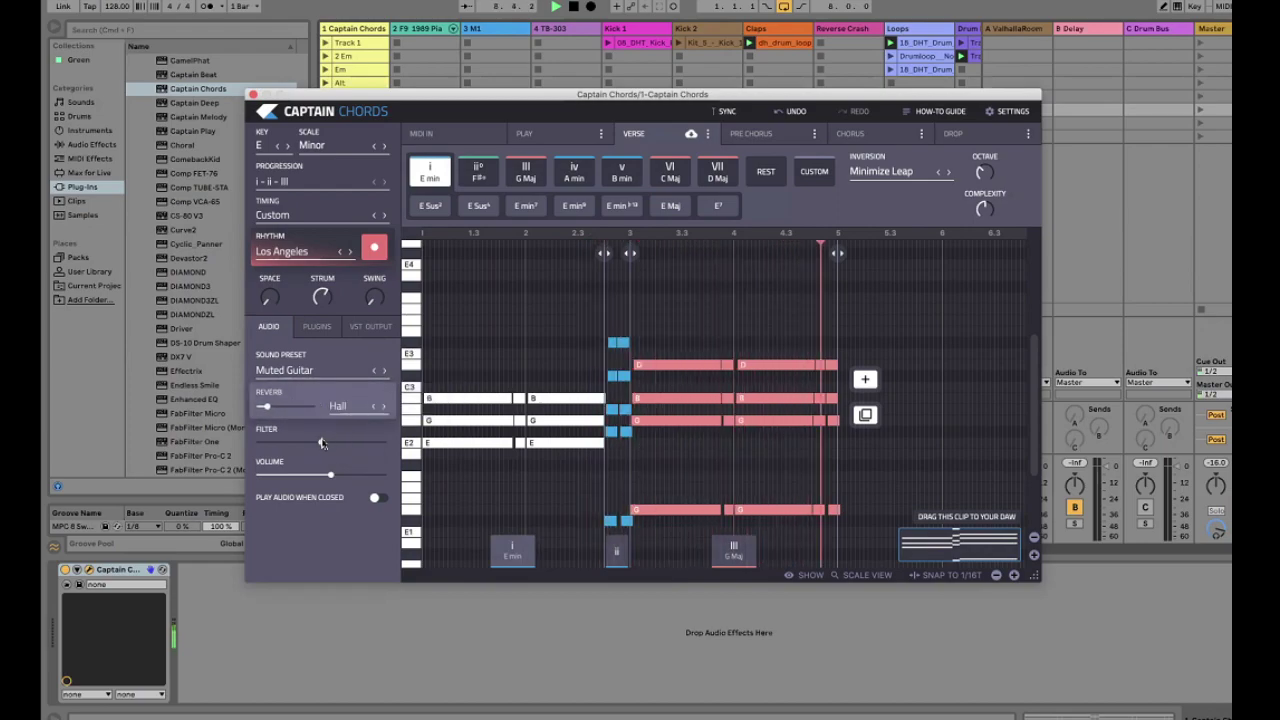
drag(293, 445, 338, 444)
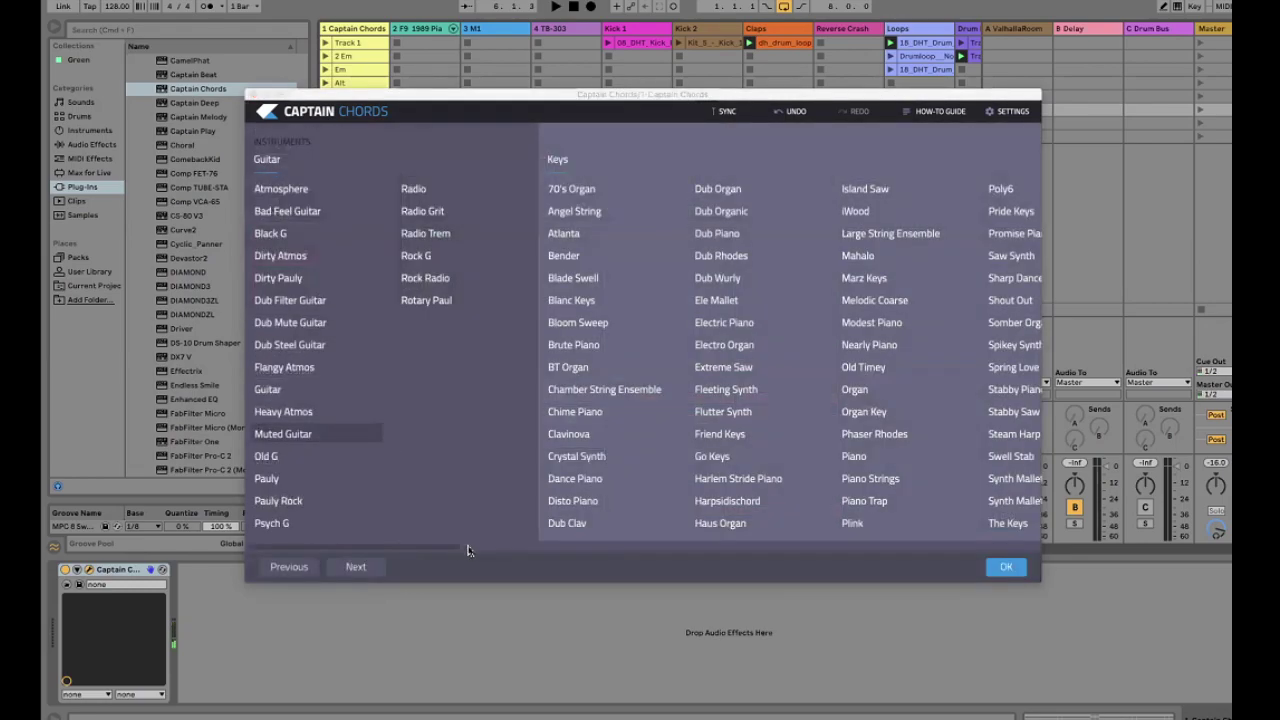
Audition the Keys presets Piano Strings, Dub Rhodes, Dub Piano, iWood and Piano Trap
scroll(590, 483, right, 5)
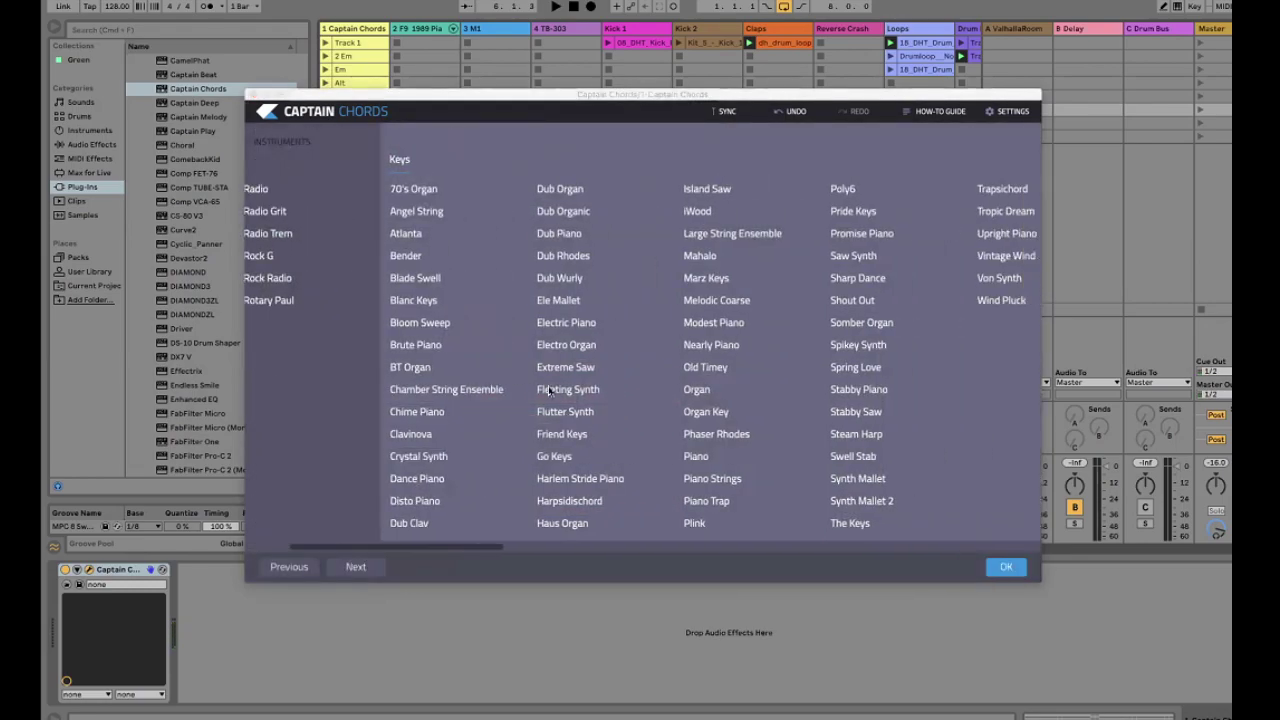
click(635, 484)
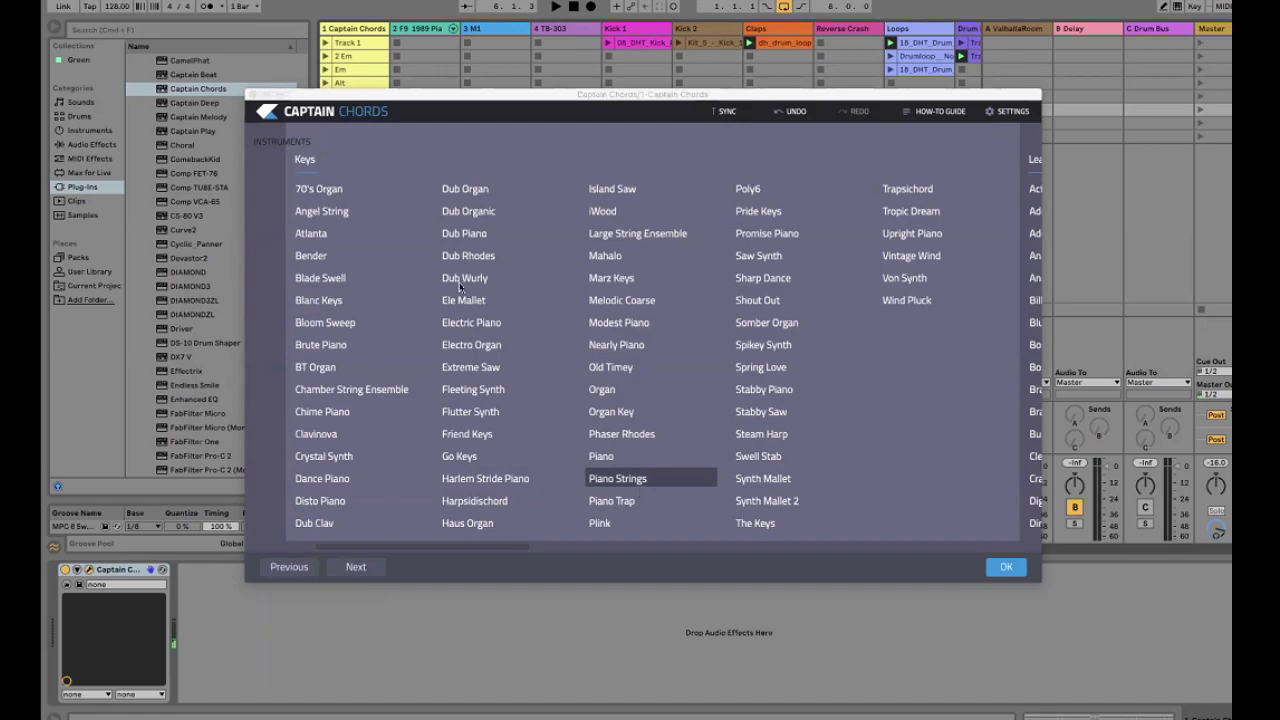
click(469, 258)
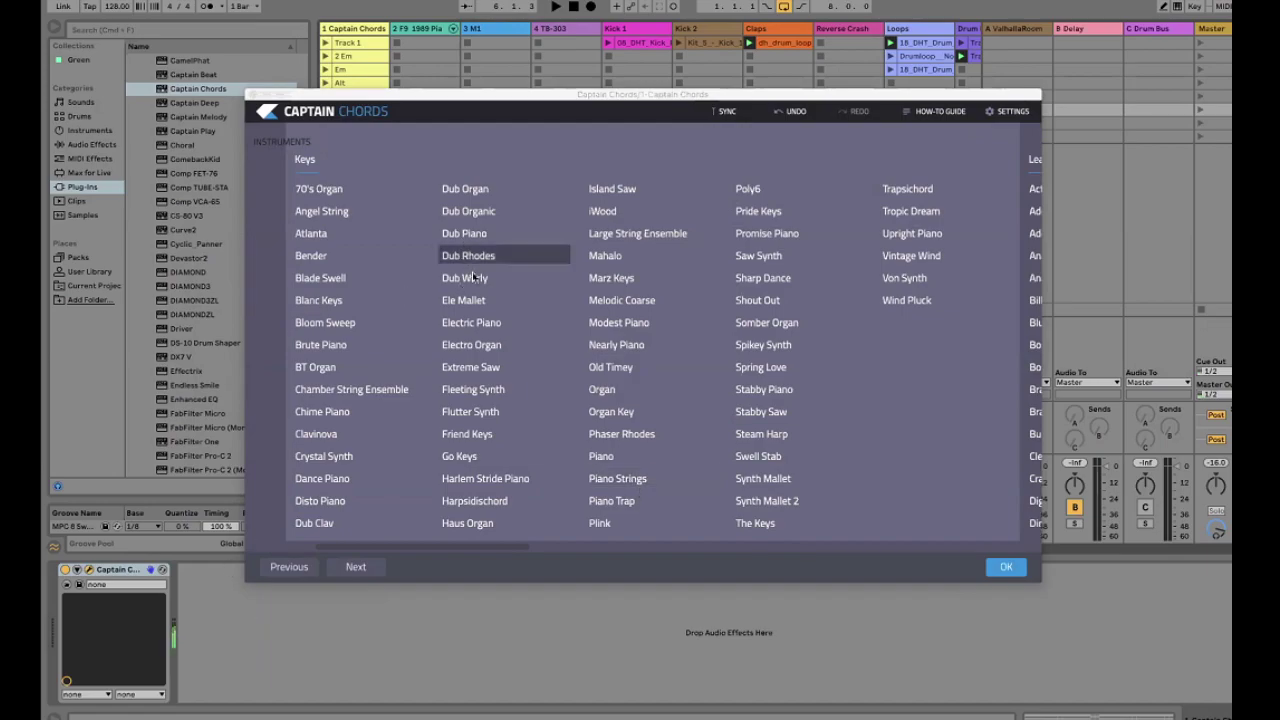
key(Up)
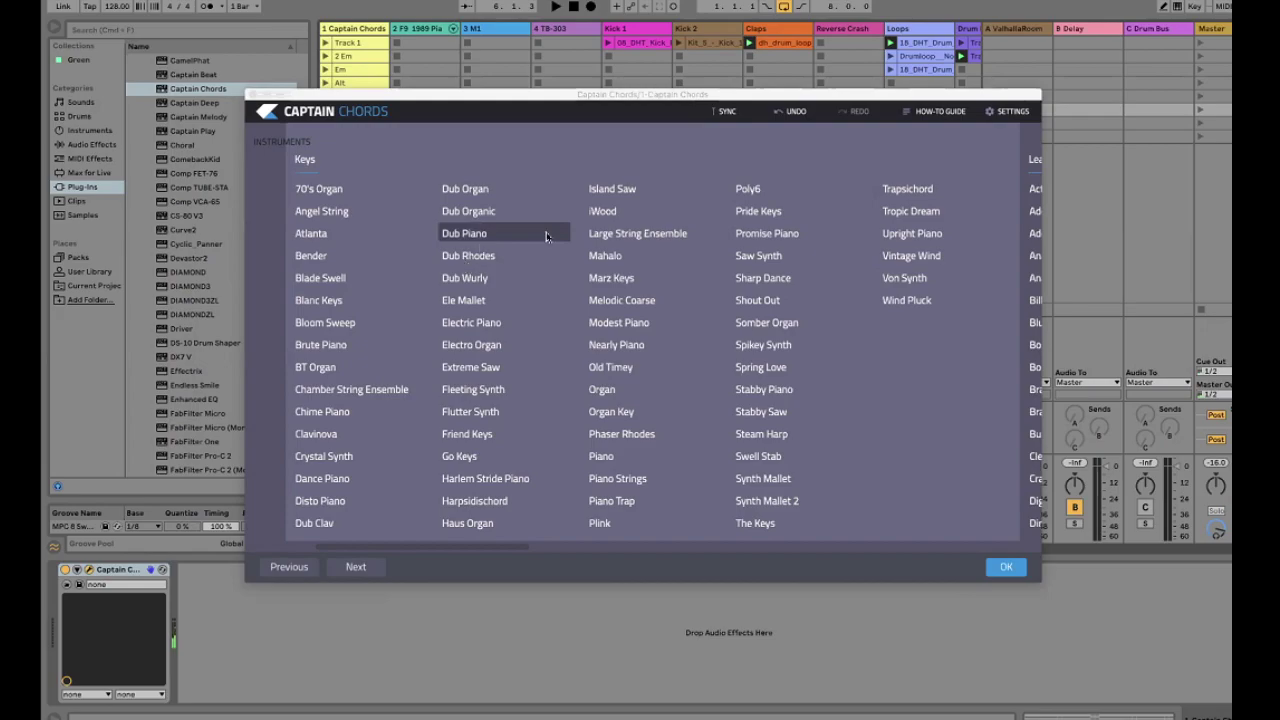
click(609, 213)
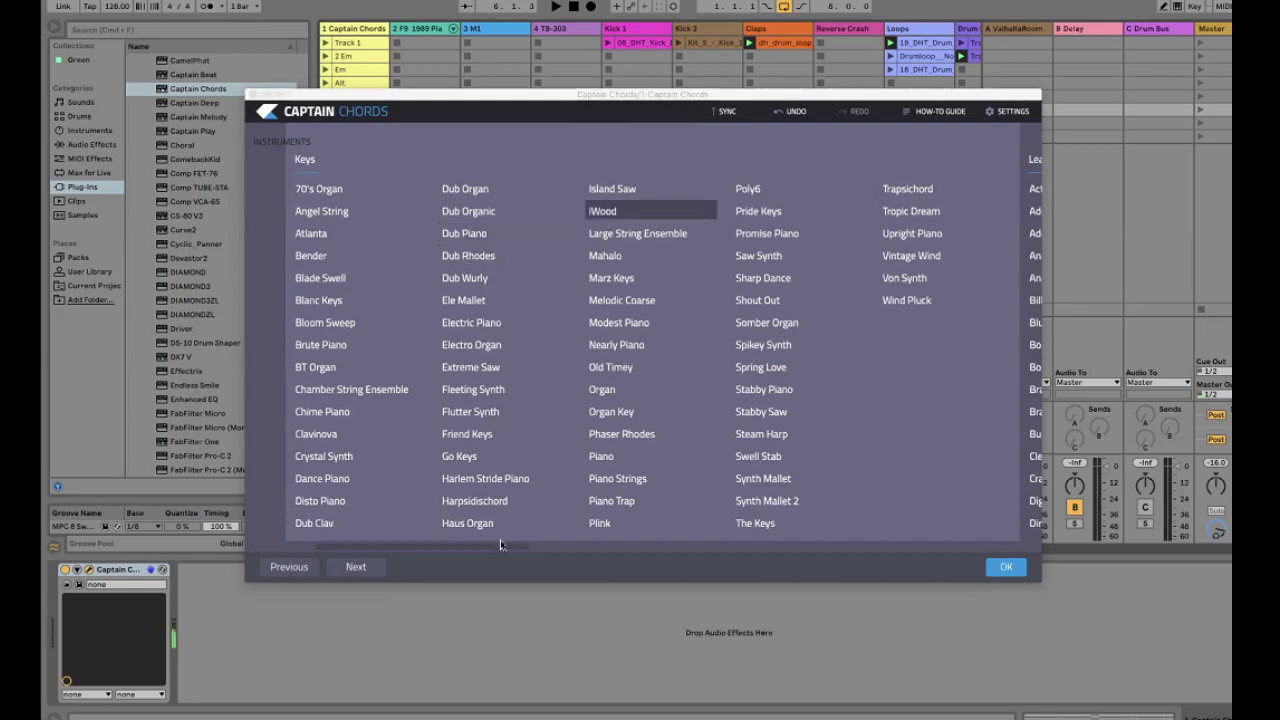
key(Up)
scroll(543, 501, right, 2)
click(543, 504)
Browse the Lead, Pad, Plucks, Strings and Voice presets, and keep Piano Strings as the sound preset
scroll(597, 551, right, 10)
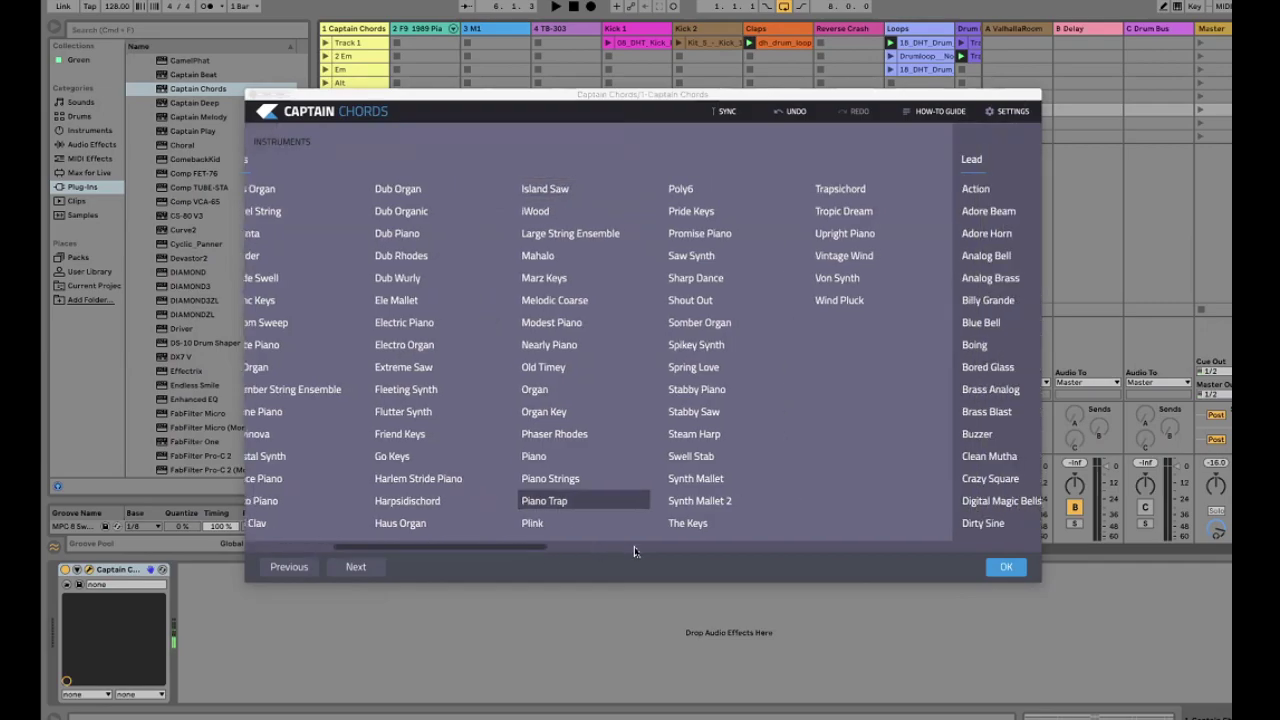
scroll(697, 560, right, 4)
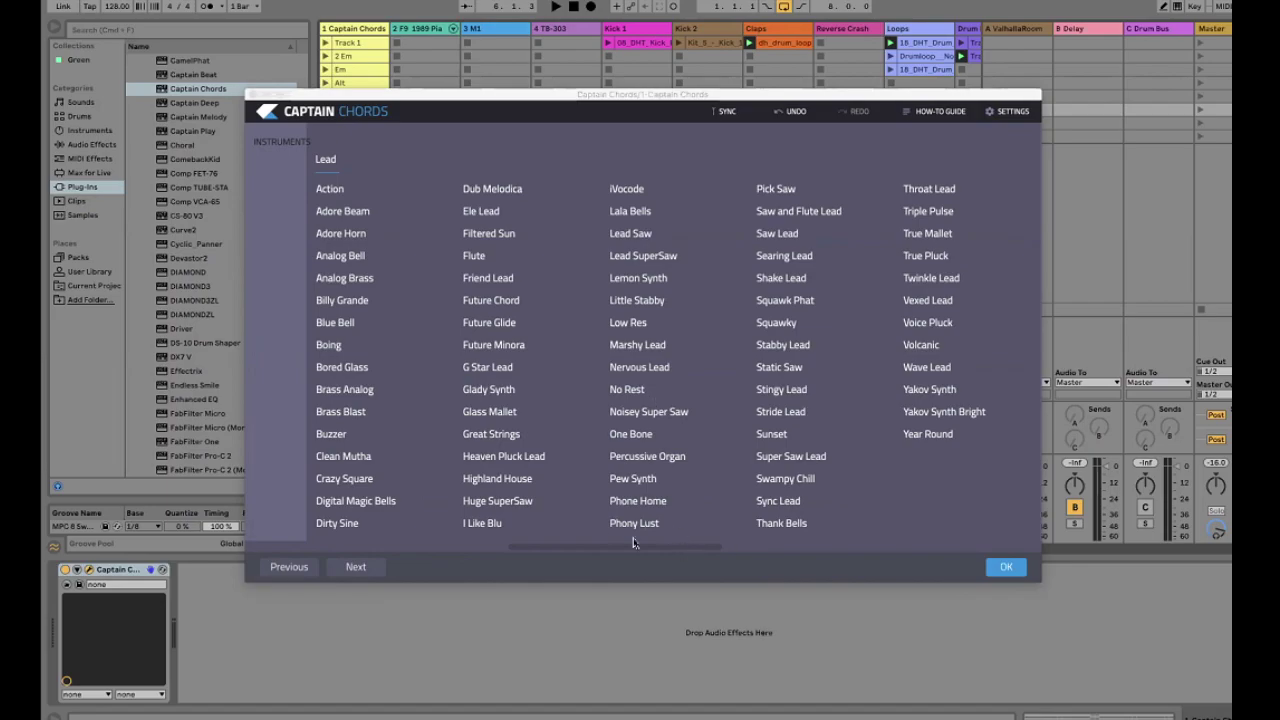
scroll(633, 542, right, 2)
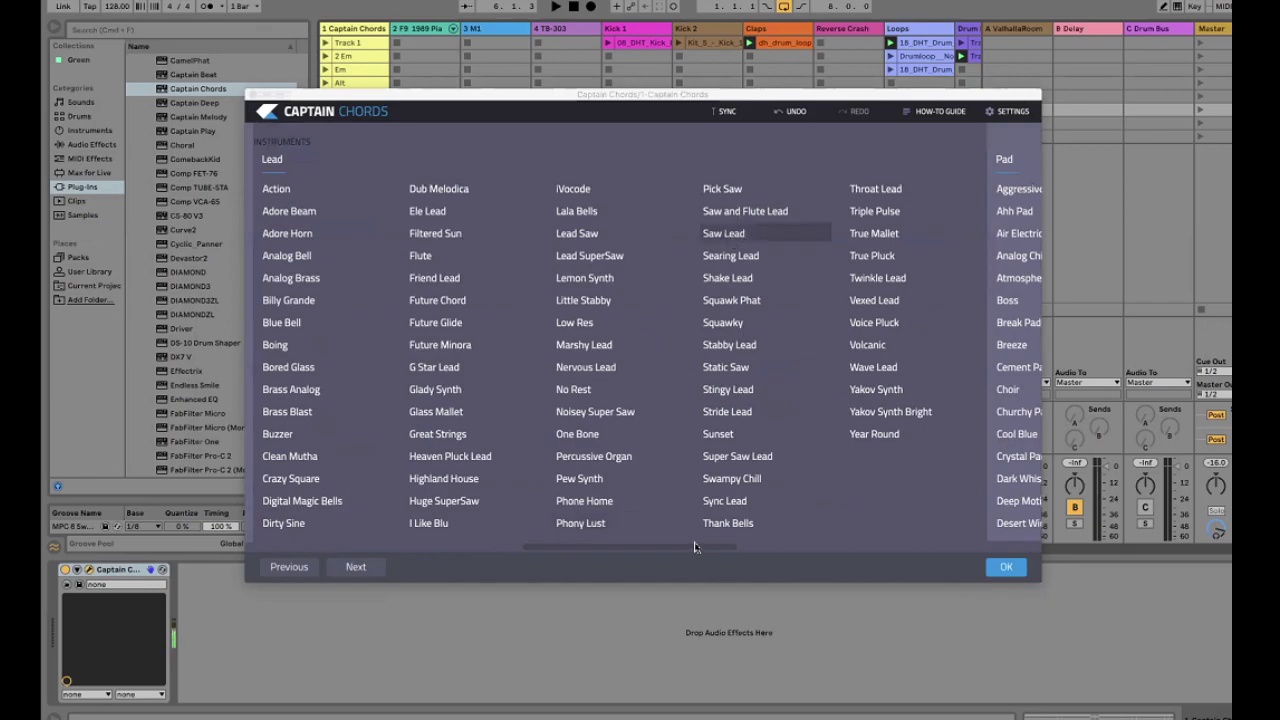
scroll(822, 548, right, 15)
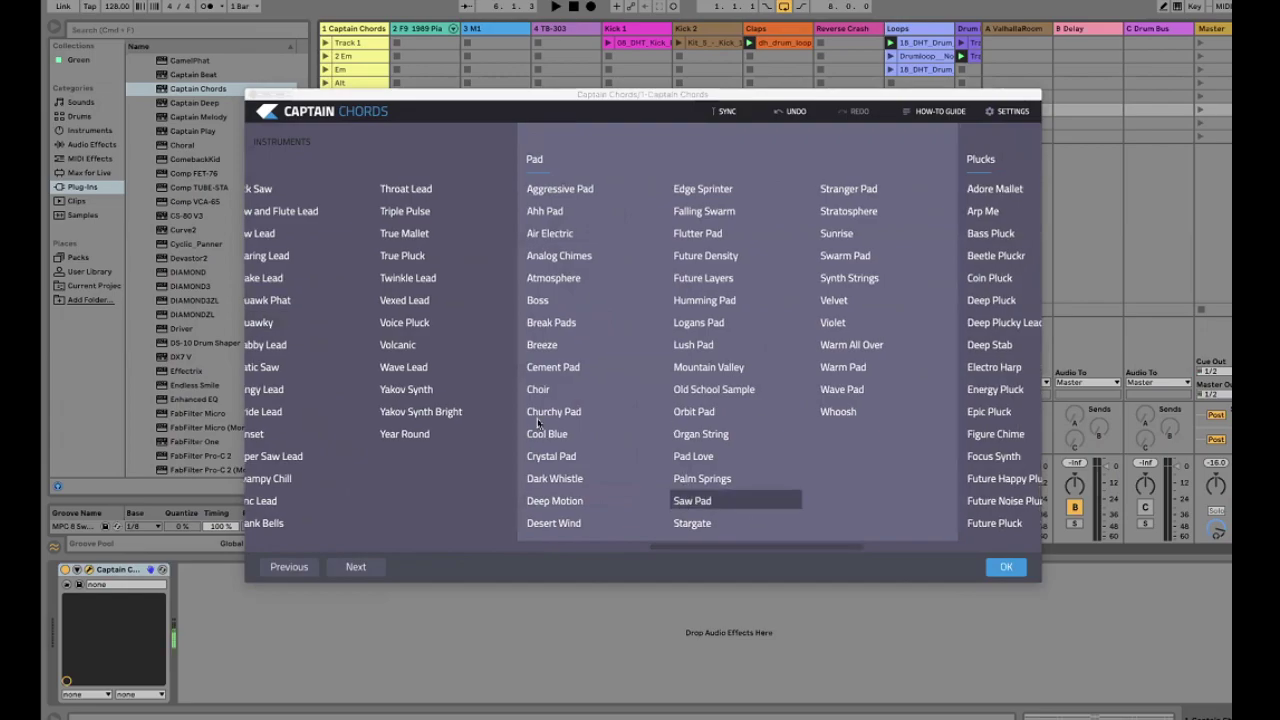
click(558, 455)
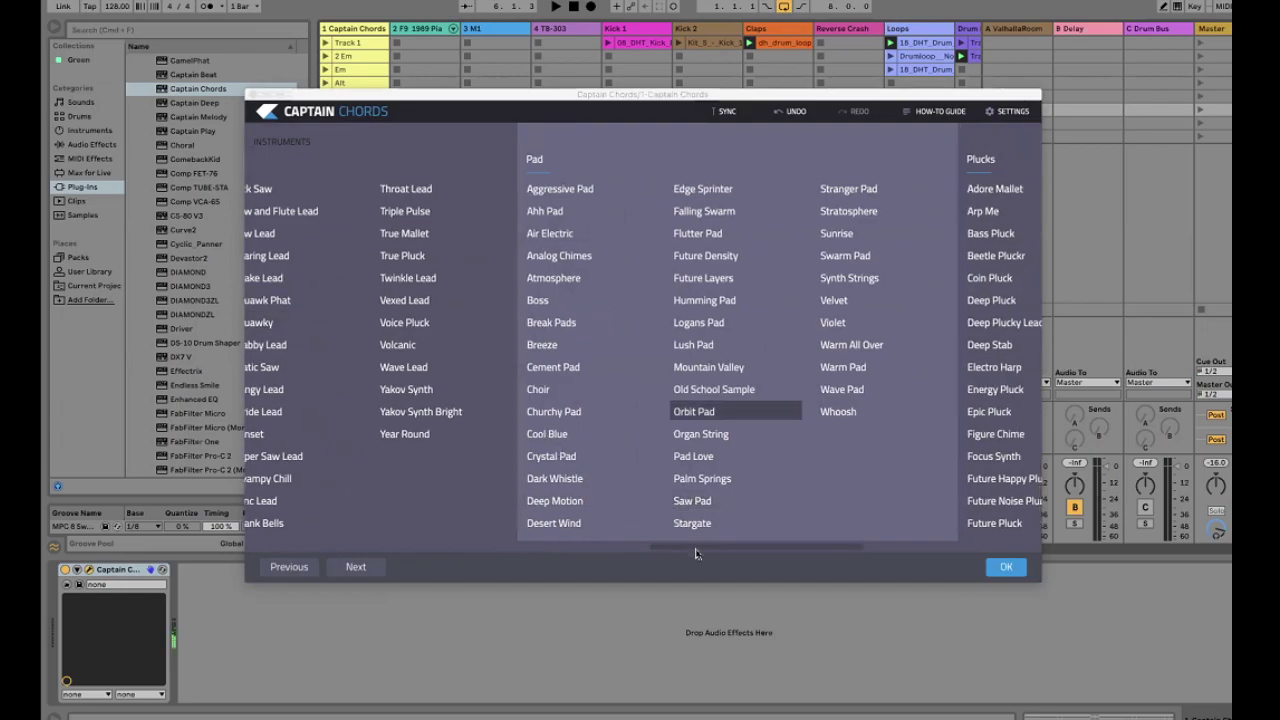
scroll(751, 548, right, 10)
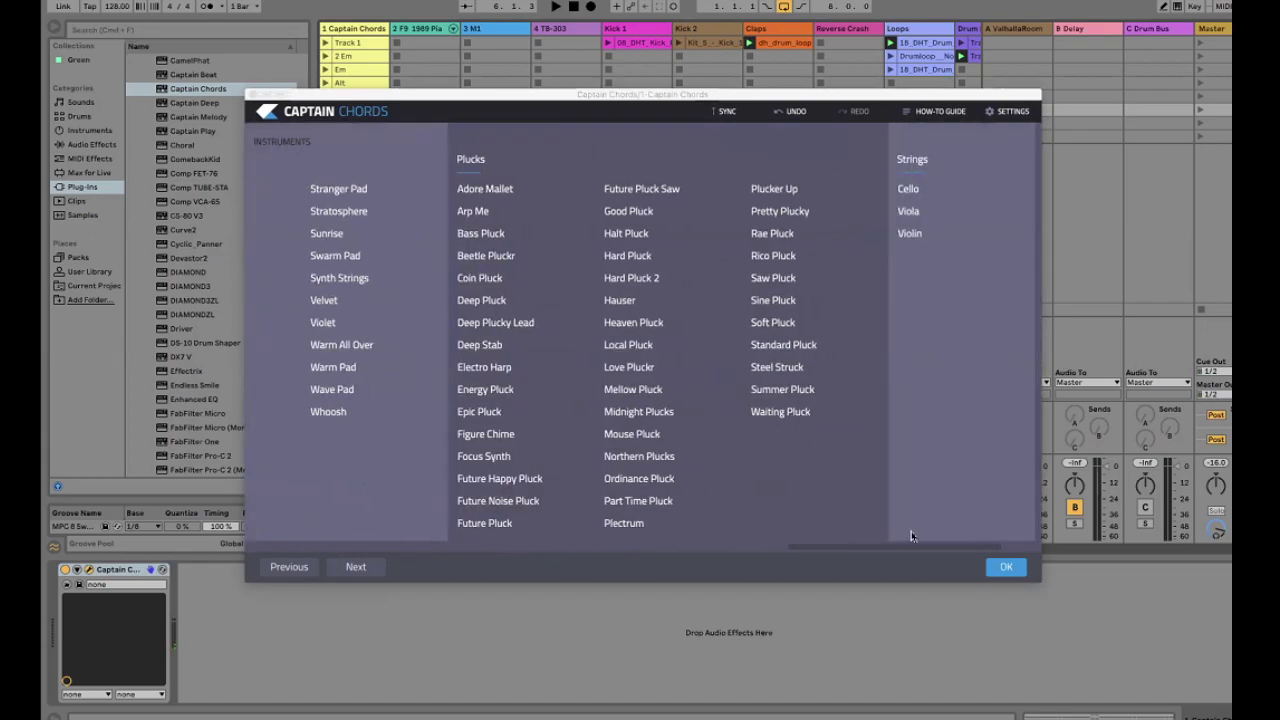
scroll(840, 503, right, 3)
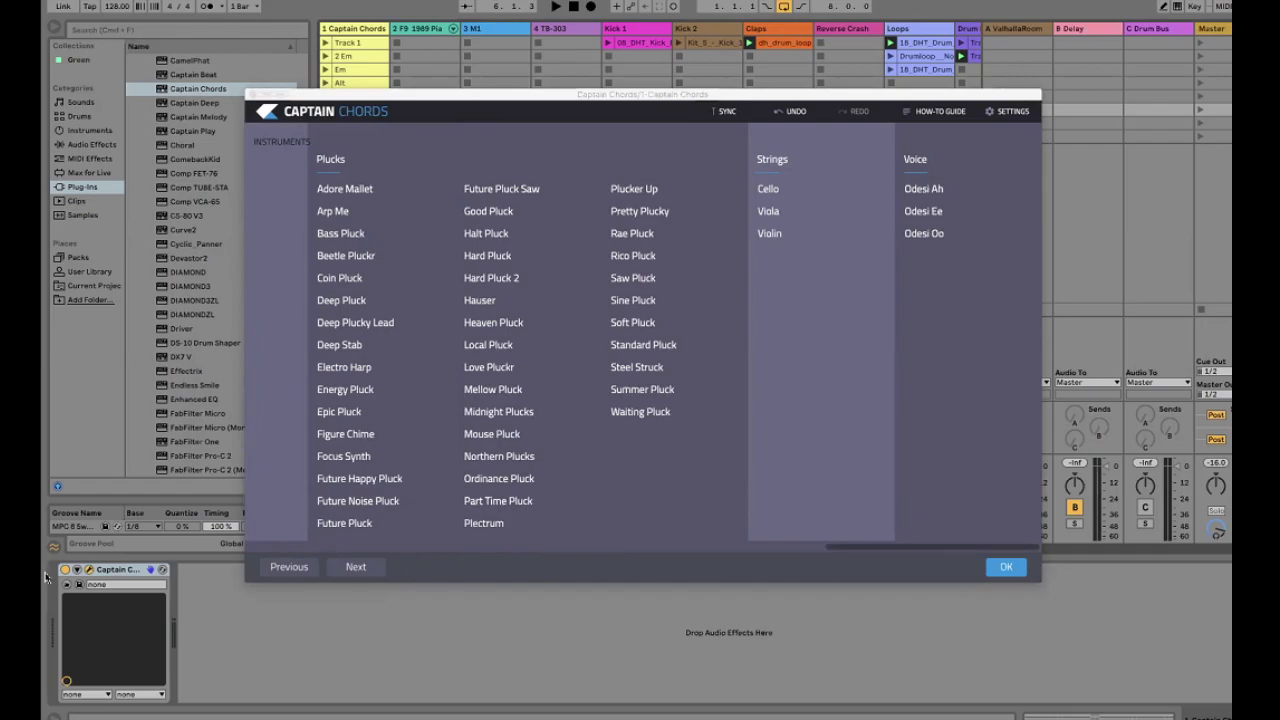
scroll(325, 456, left, 5)
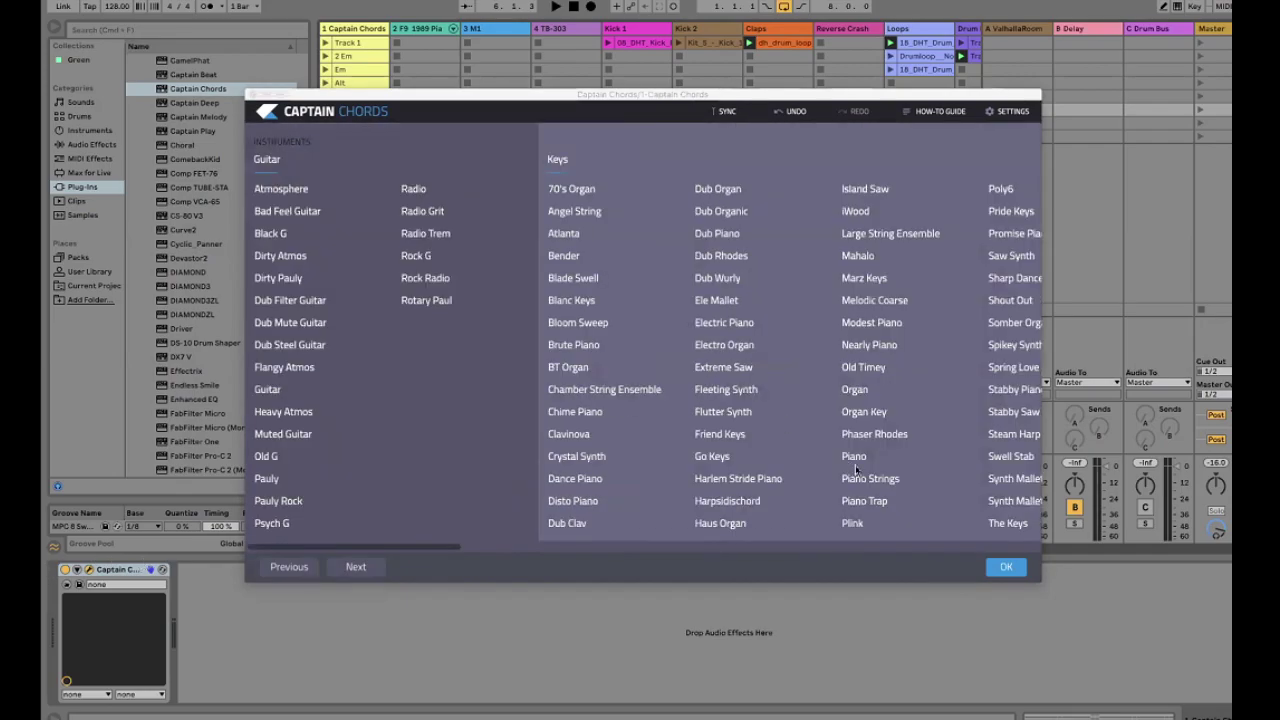
click(1006, 567)
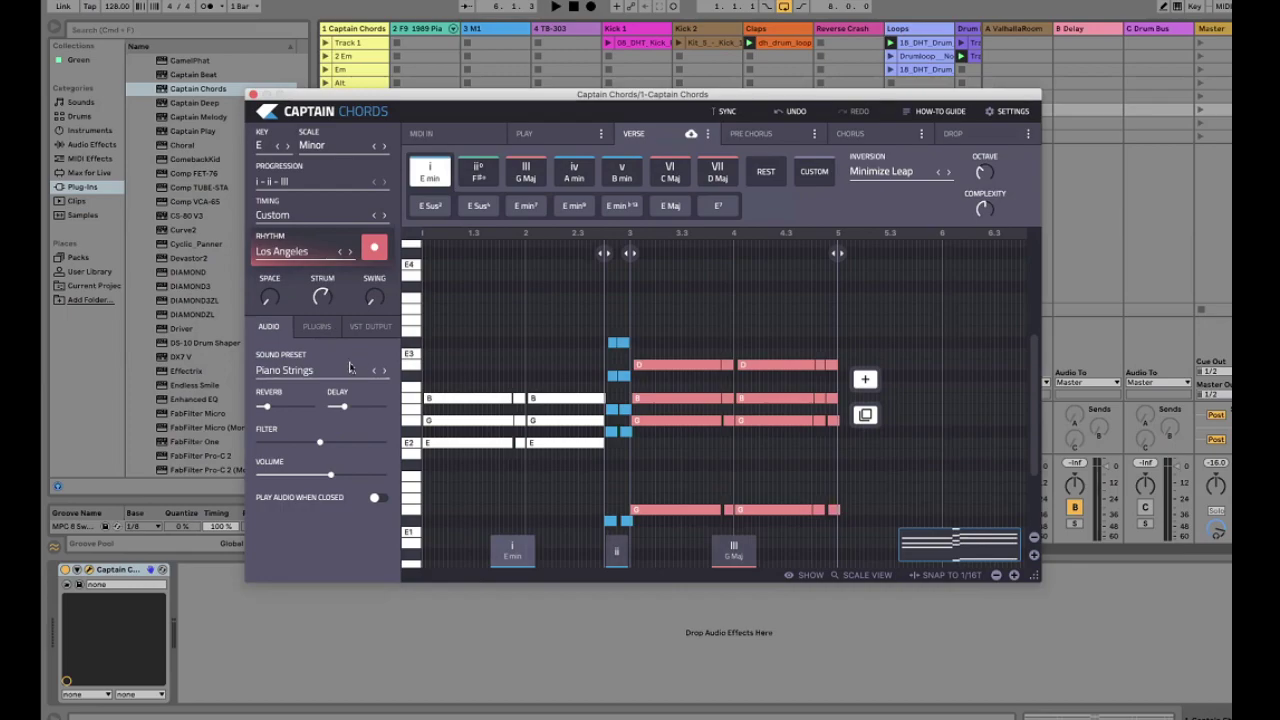
Load Kontakt as the VST instrument in Captain Chords and open the Hybrid Keys instrument in it
click(321, 330)
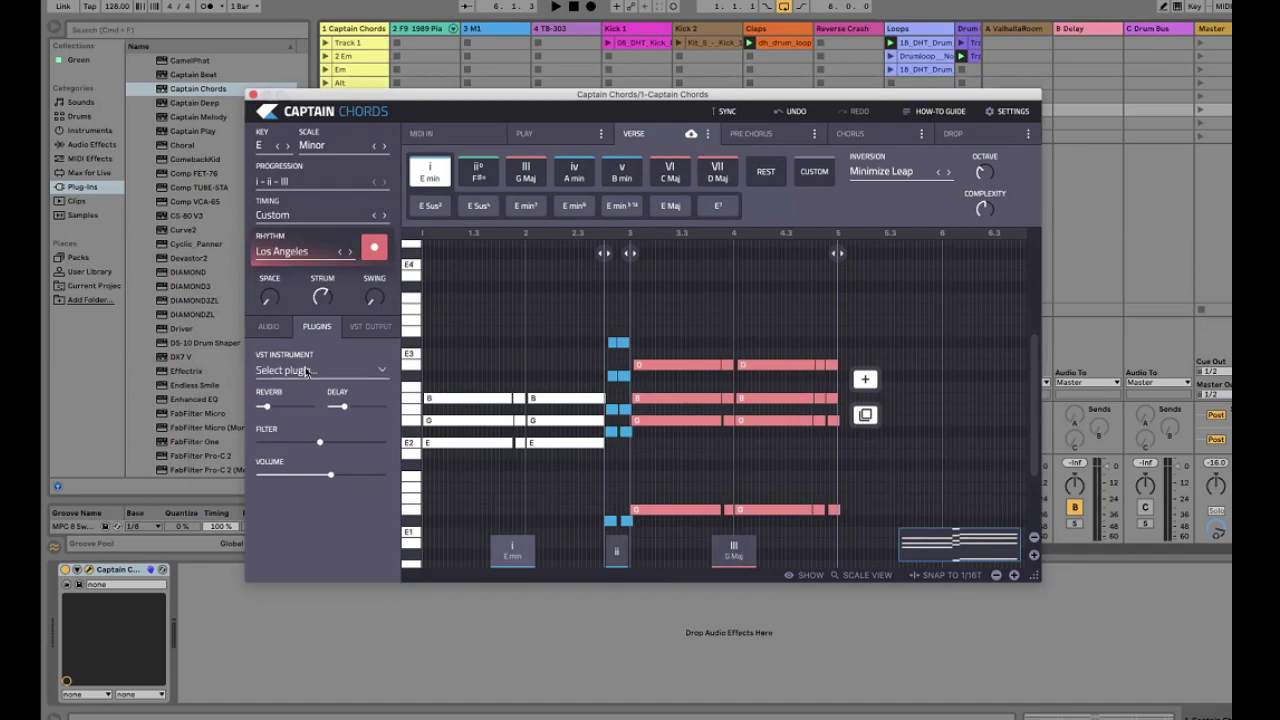
click(307, 371)
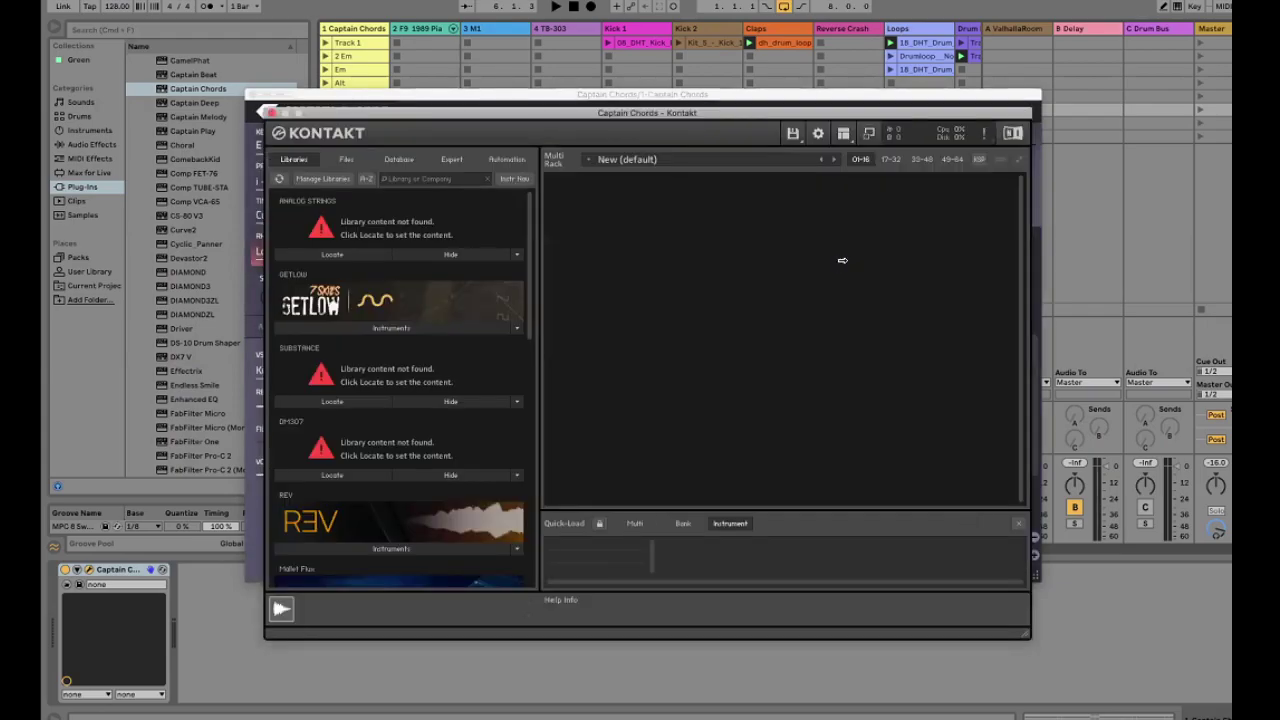
scroll(529, 401, down, 3)
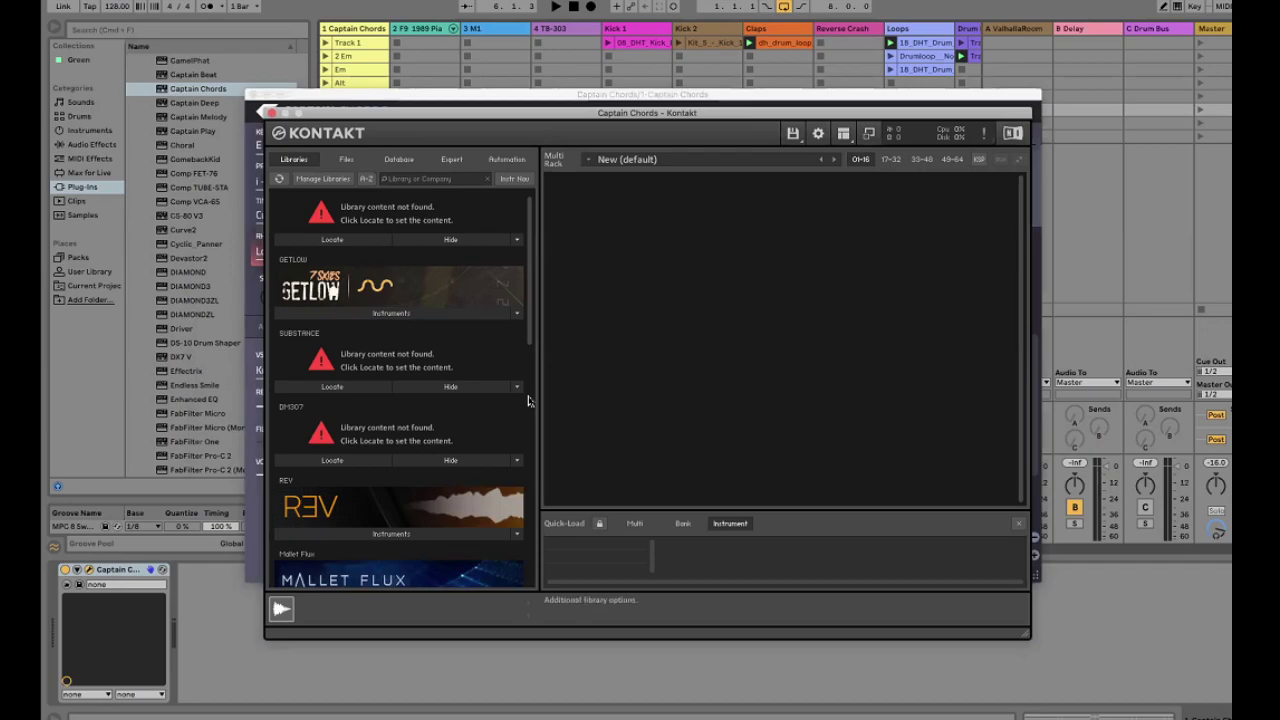
scroll(529, 401, down, 9)
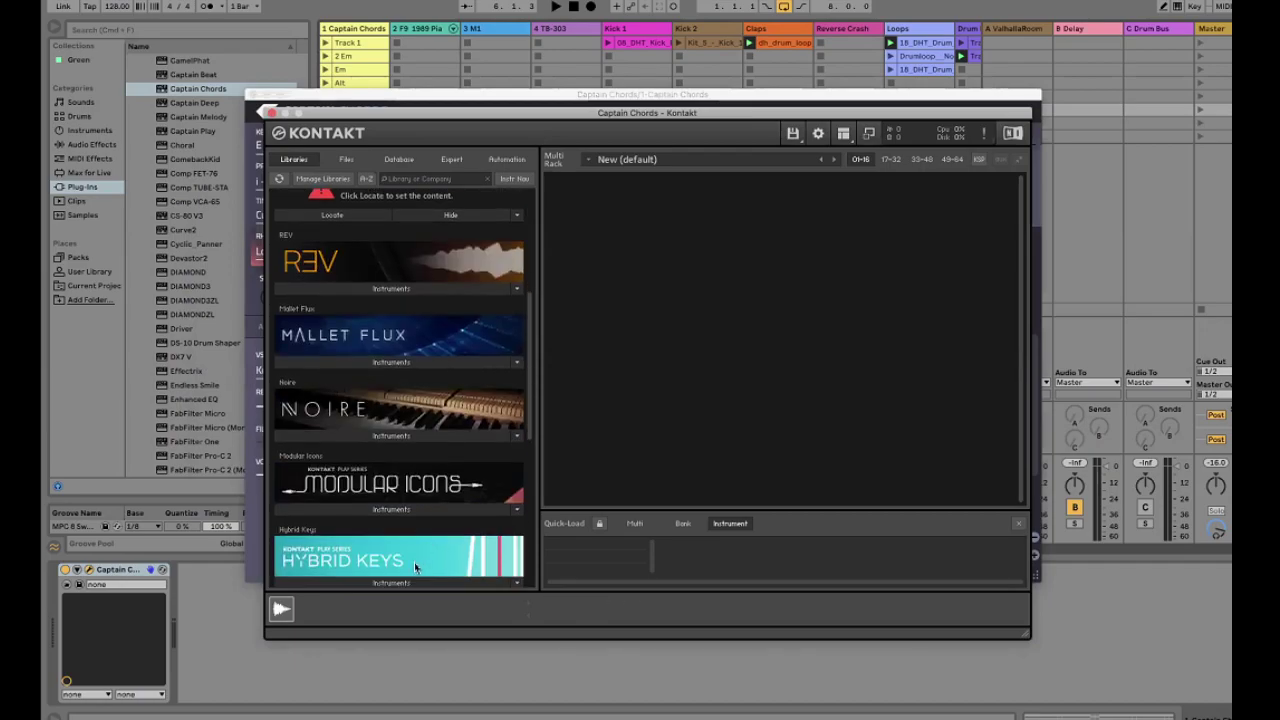
click(391, 545)
double_click(324, 564)
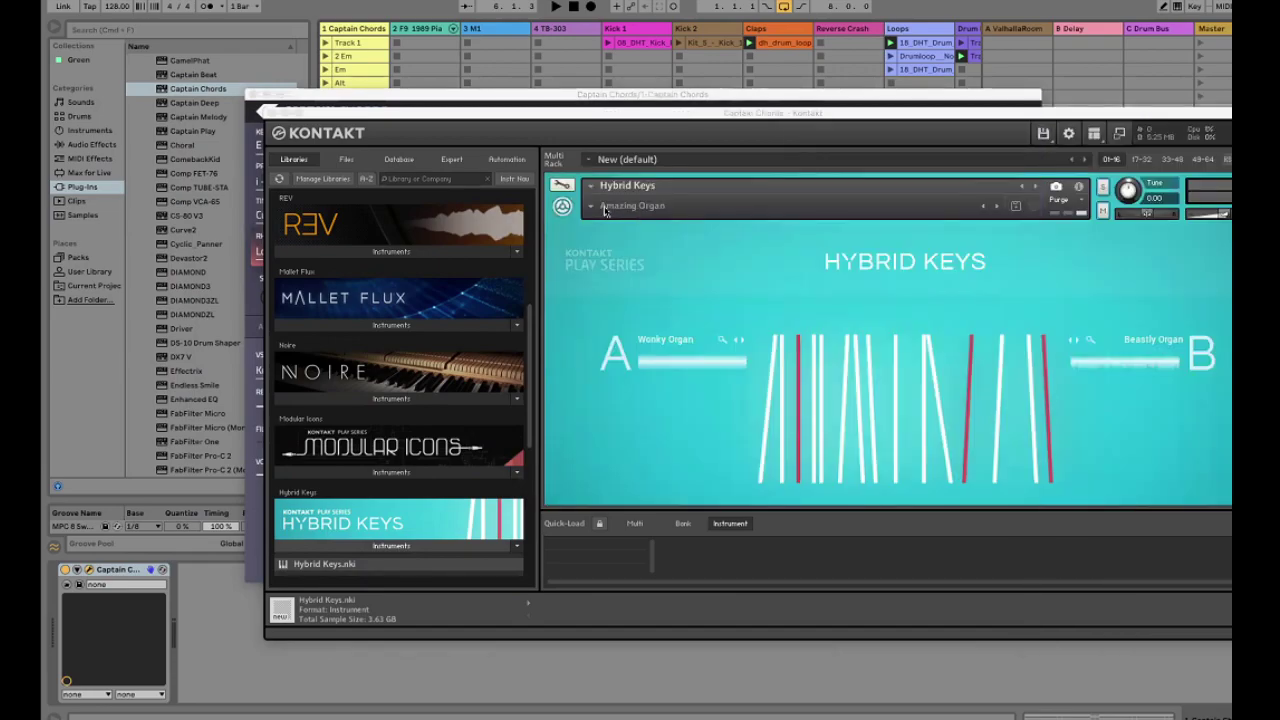
Move the Kontakt window fully into view and load the Acoustics snapshot 90s Anthems in Hybrid Keys
click(616, 100)
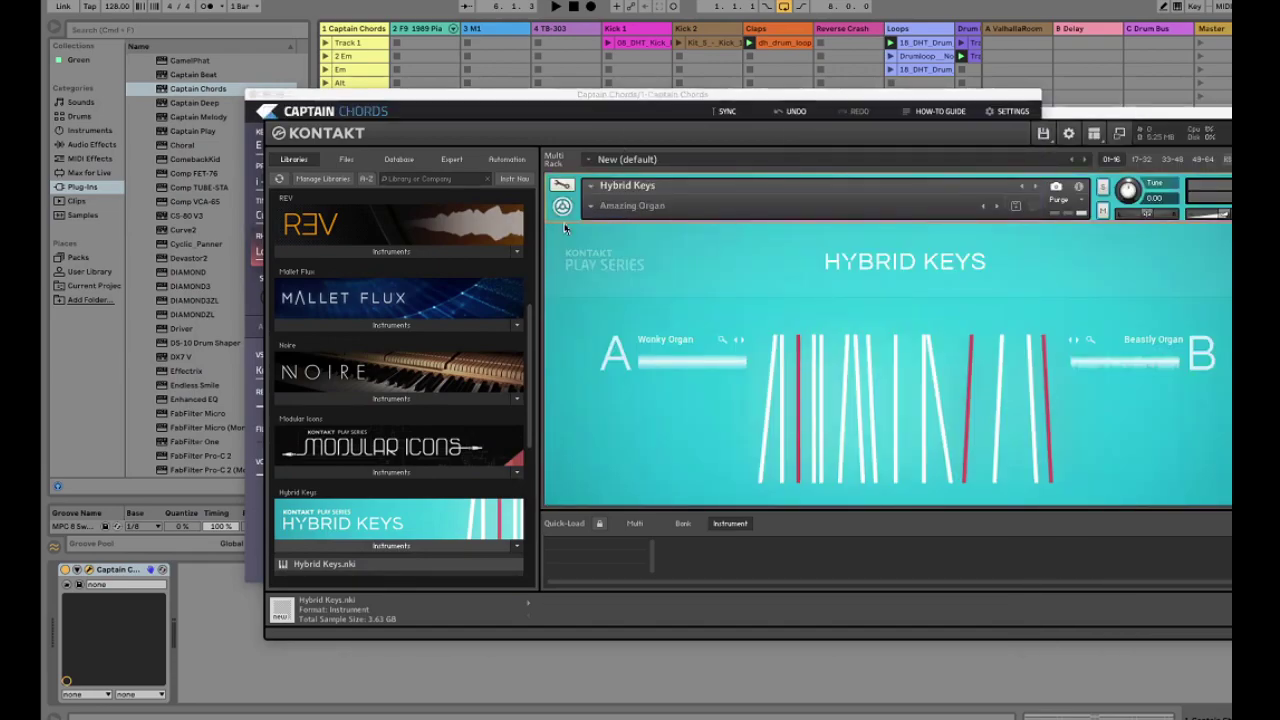
click(478, 614)
drag(718, 122, 614, 102)
click(486, 186)
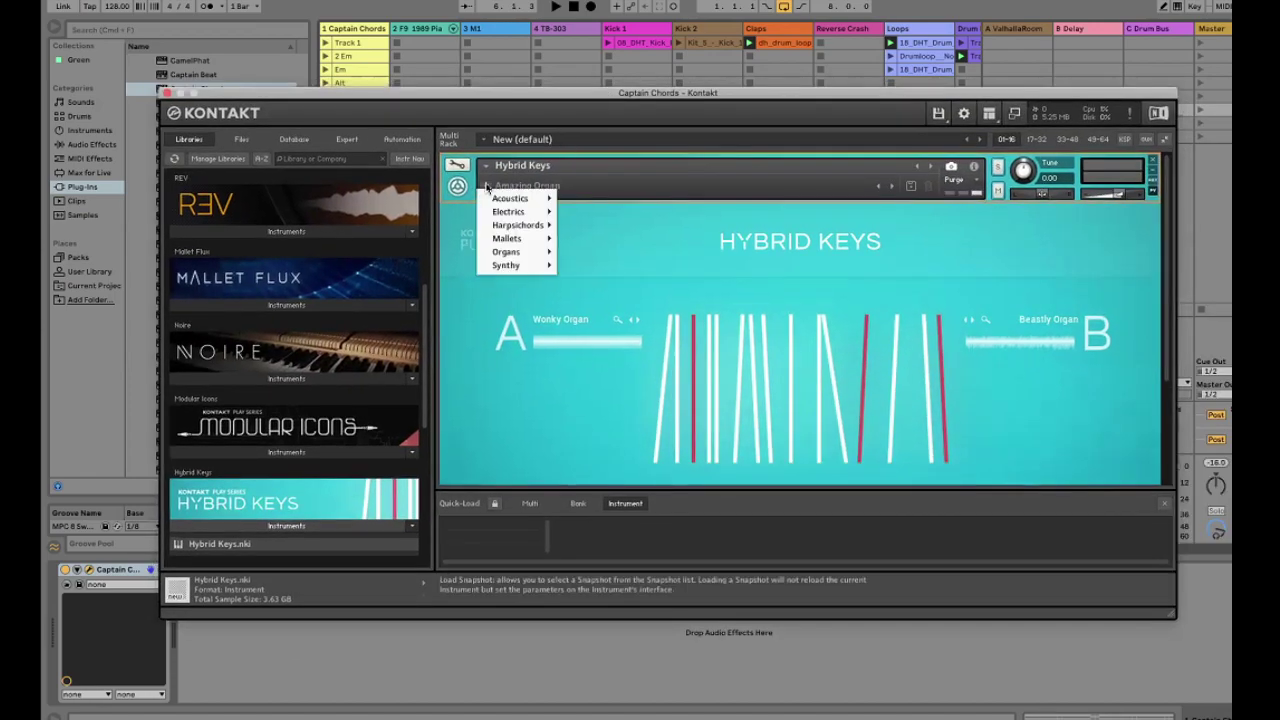
mouse_move(508, 200)
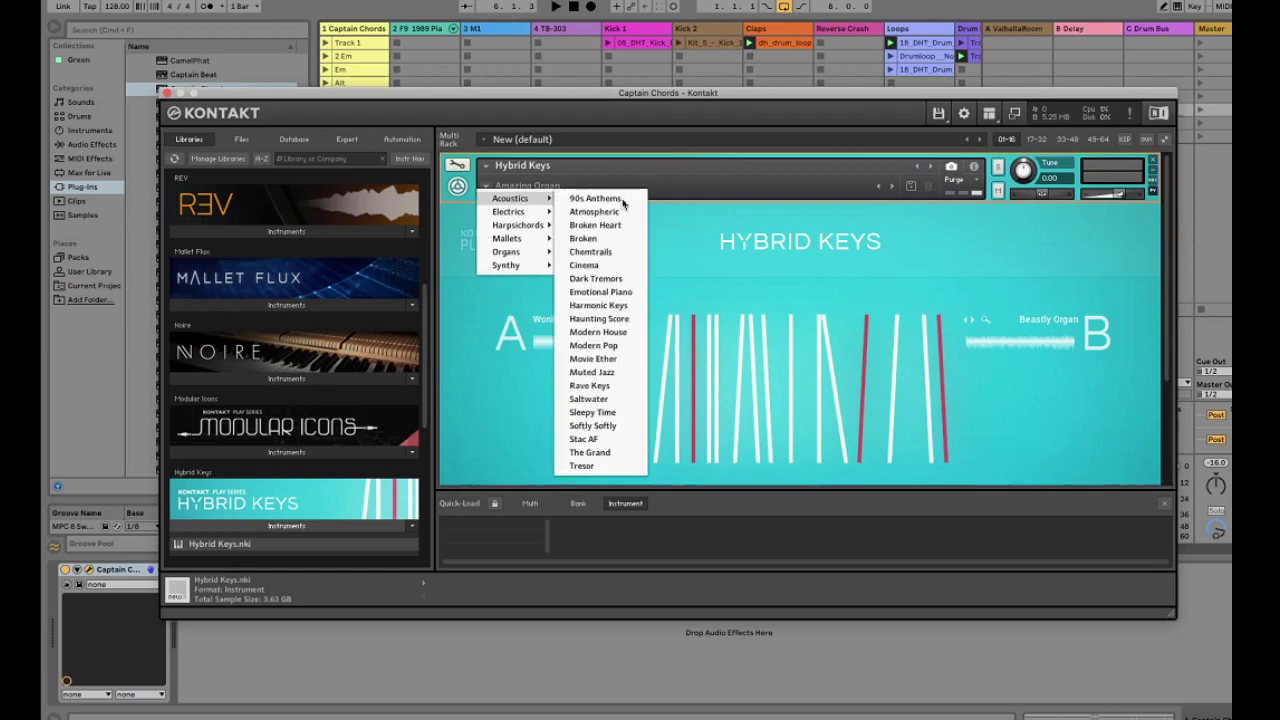
click(612, 194)
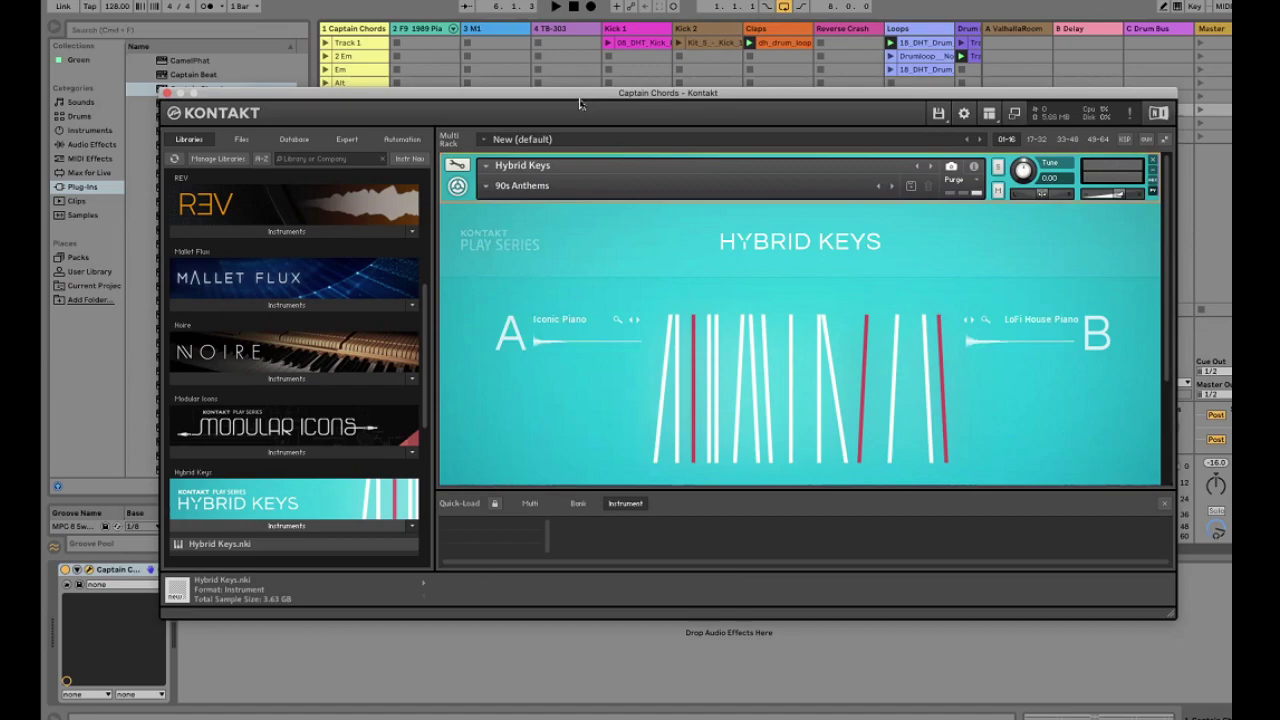
Bring Captain Chords in front of the Kontakt window and play the progression with the Hybrid Keys sound
drag(586, 100, 574, 107)
drag(300, 99, 331, 263)
click(552, 172)
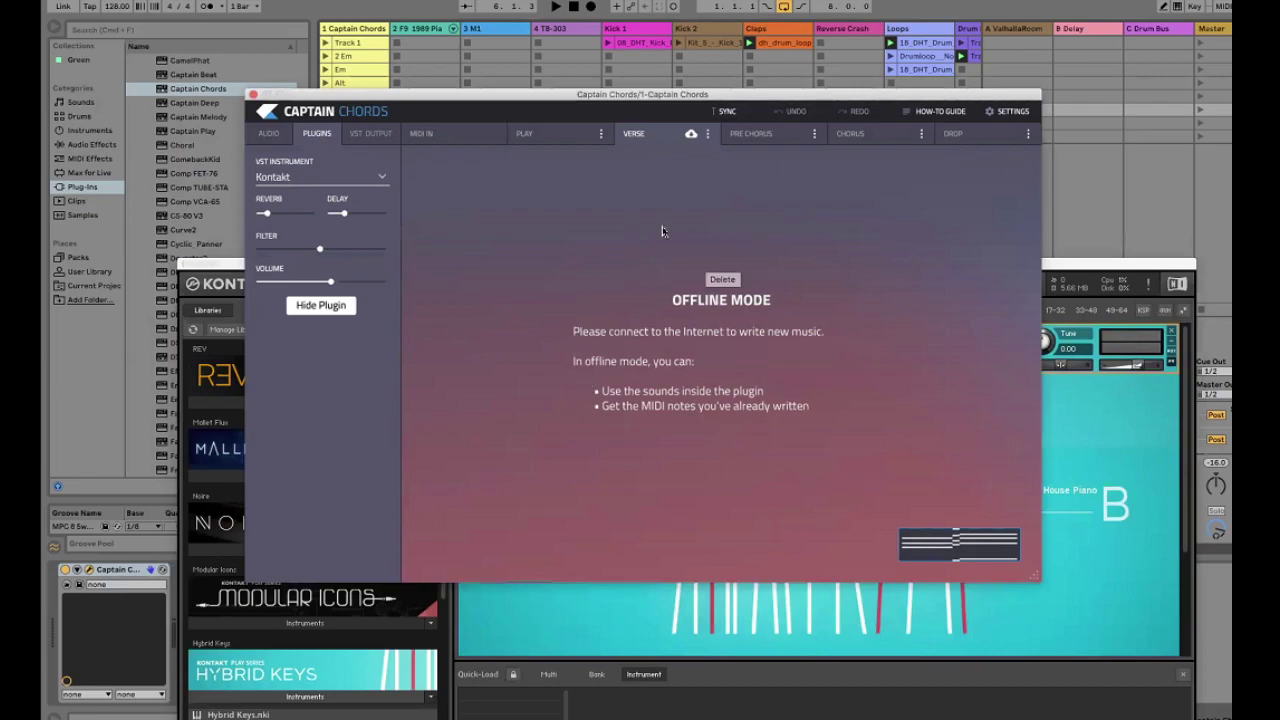
key(space)
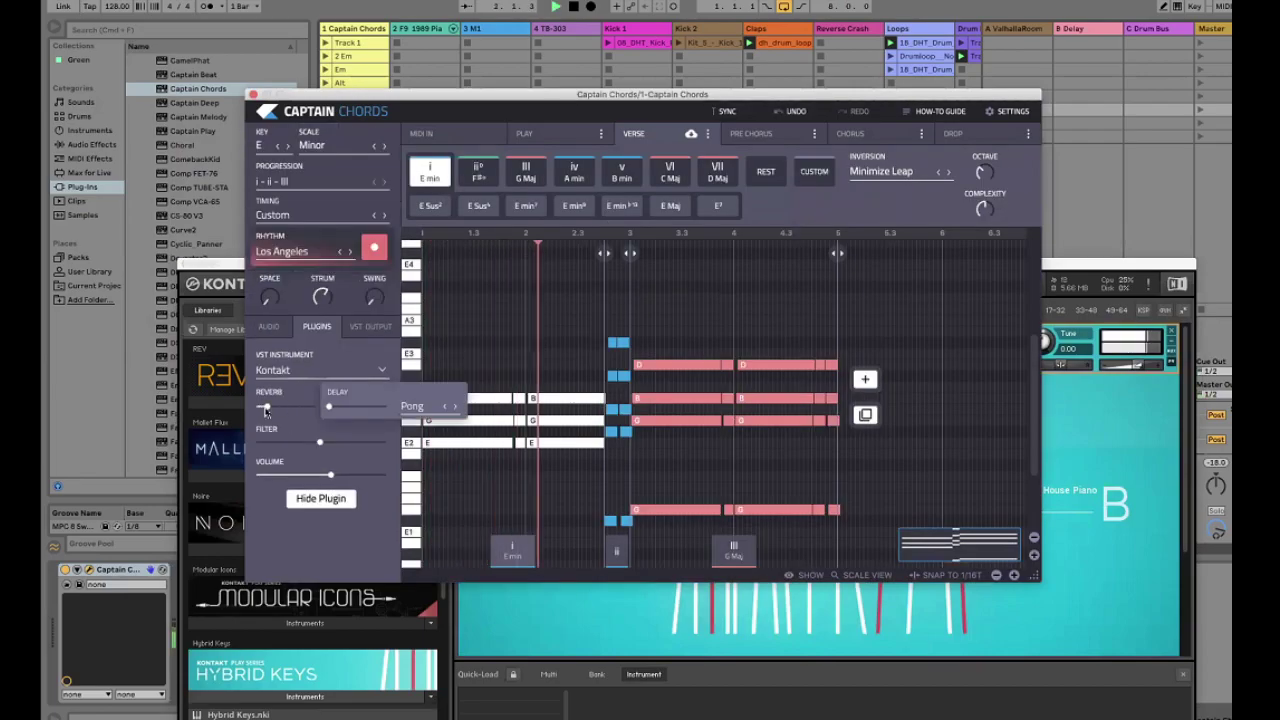
Adjust the reverb and delay of the Kontakt sound and sweep its filter while the progression plays
mouse_move(261, 406)
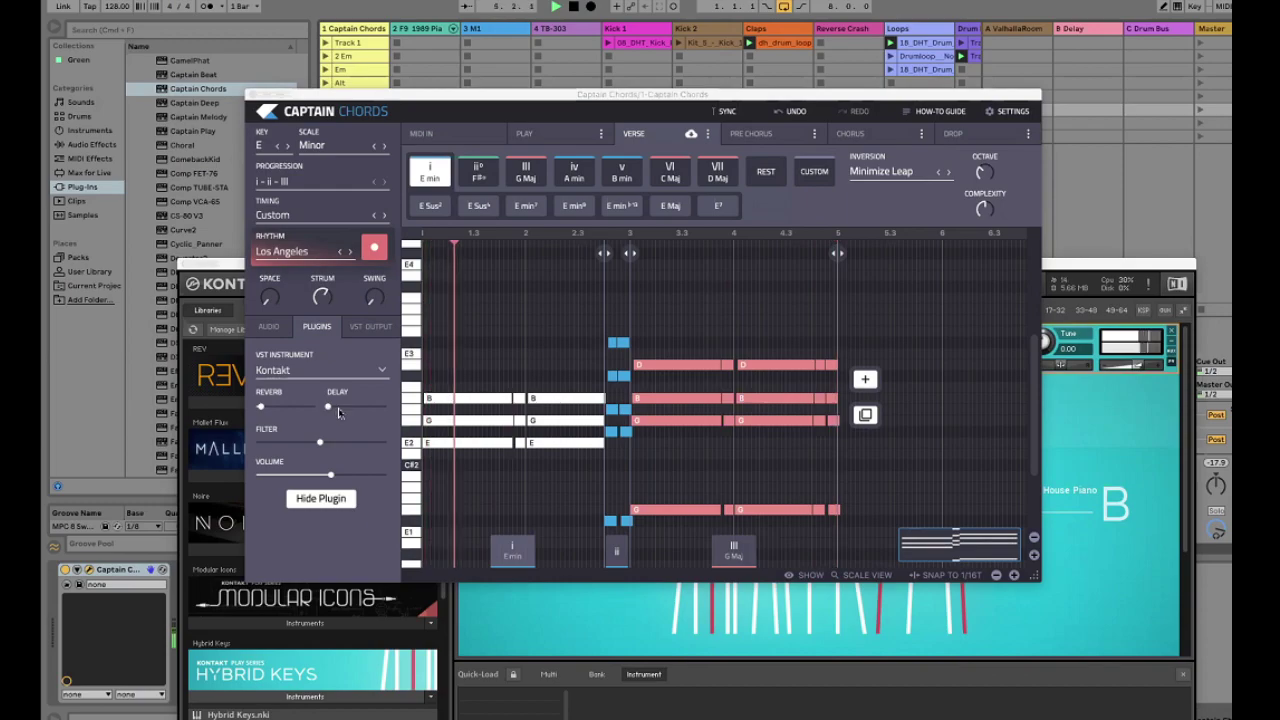
mouse_move(343, 414)
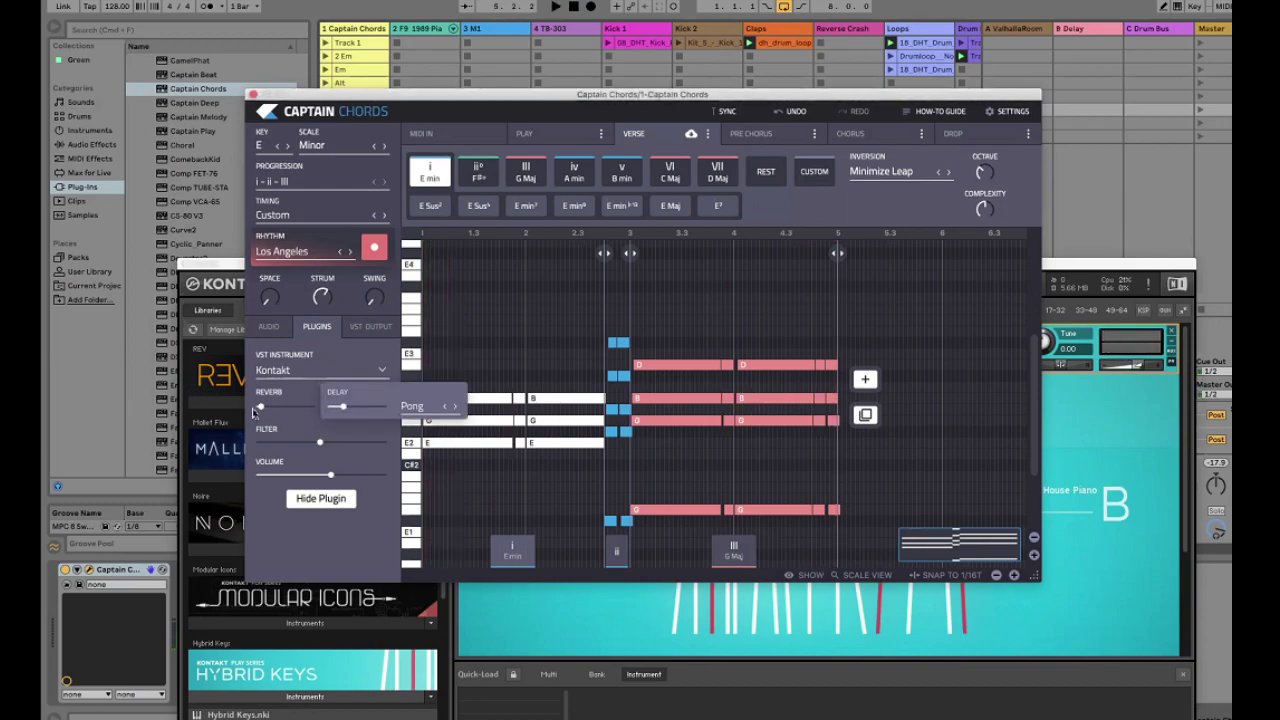
key(space)
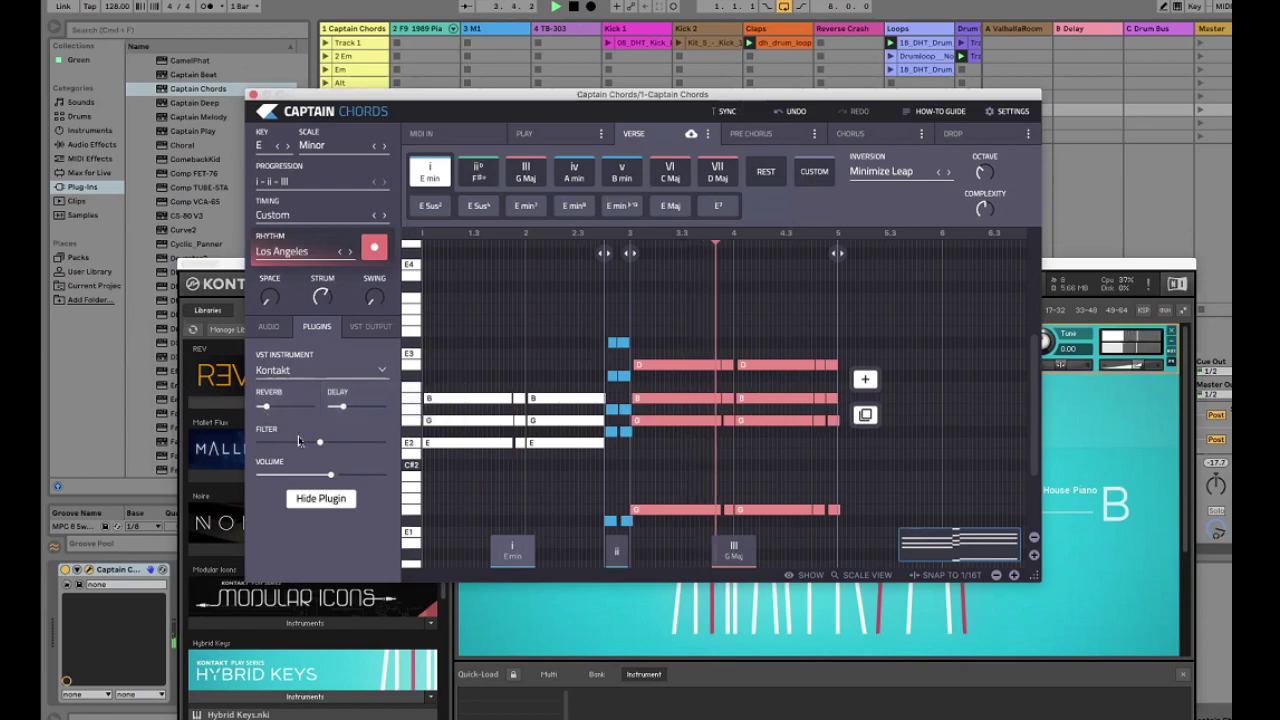
drag(298, 441, 351, 407)
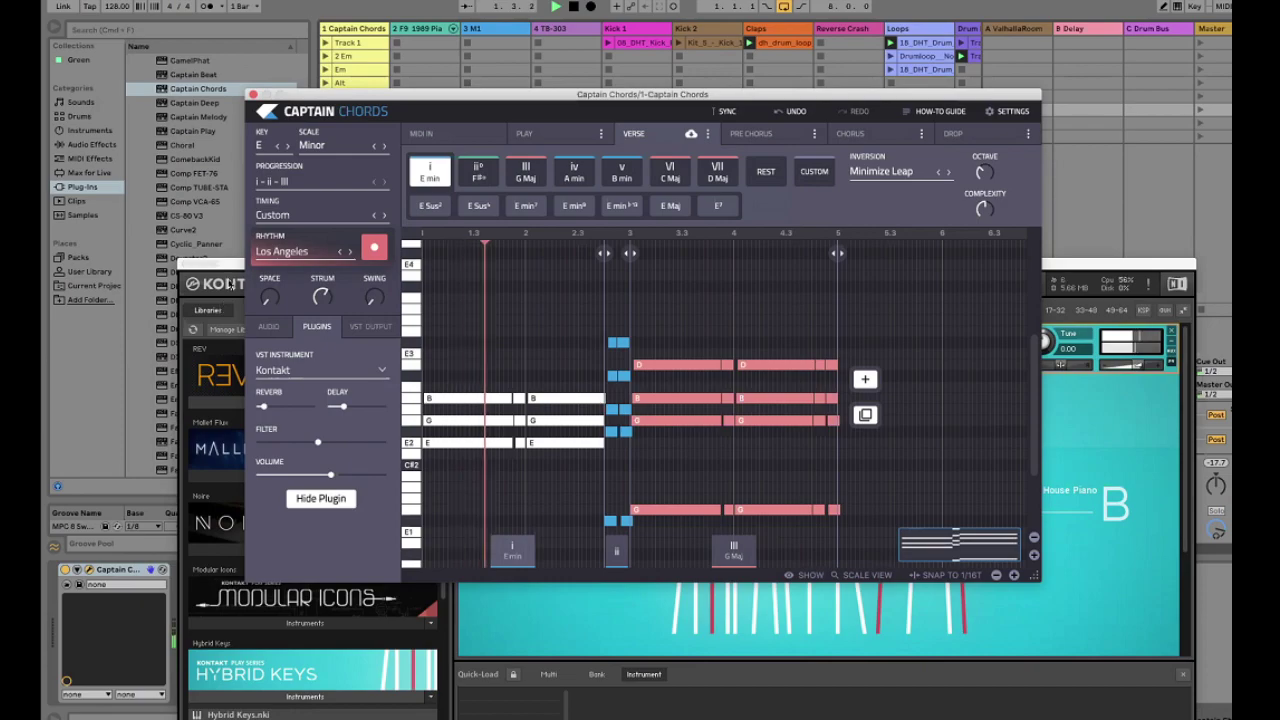
Close the Kontakt window and switch Captain Chords to VST output so that it sends only MIDI notes
click(188, 272)
click(558, 100)
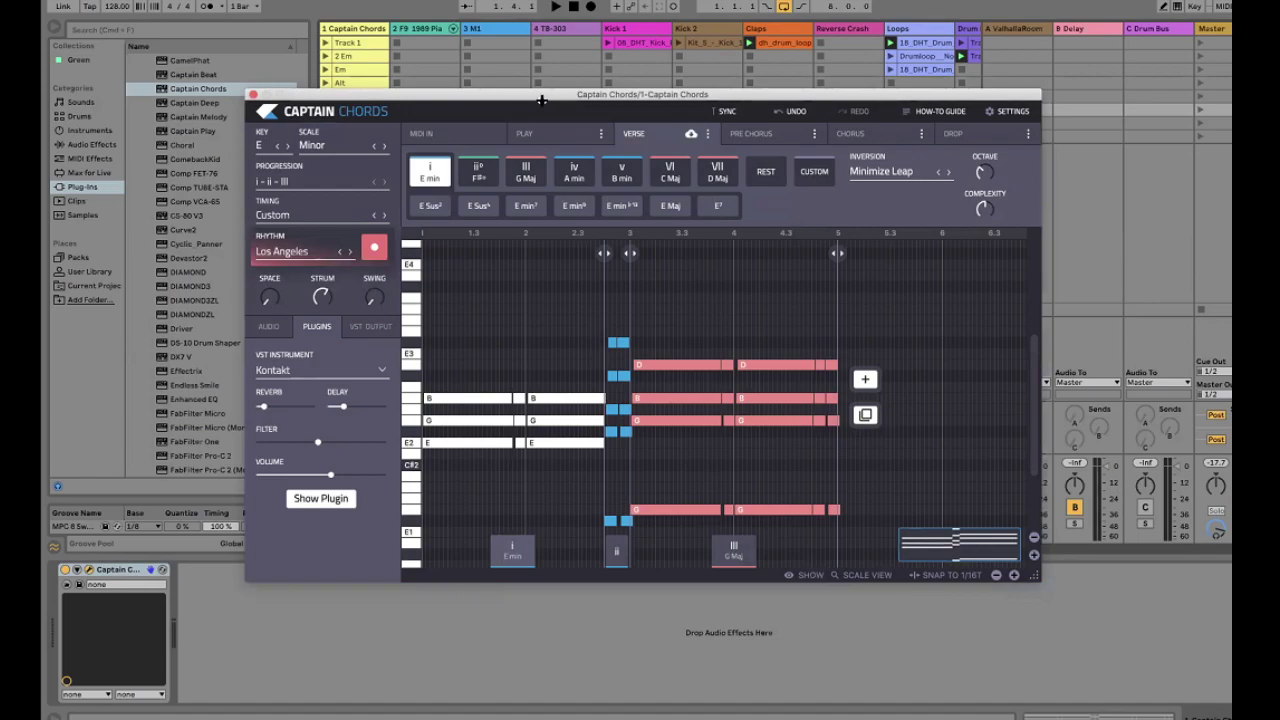
click(367, 328)
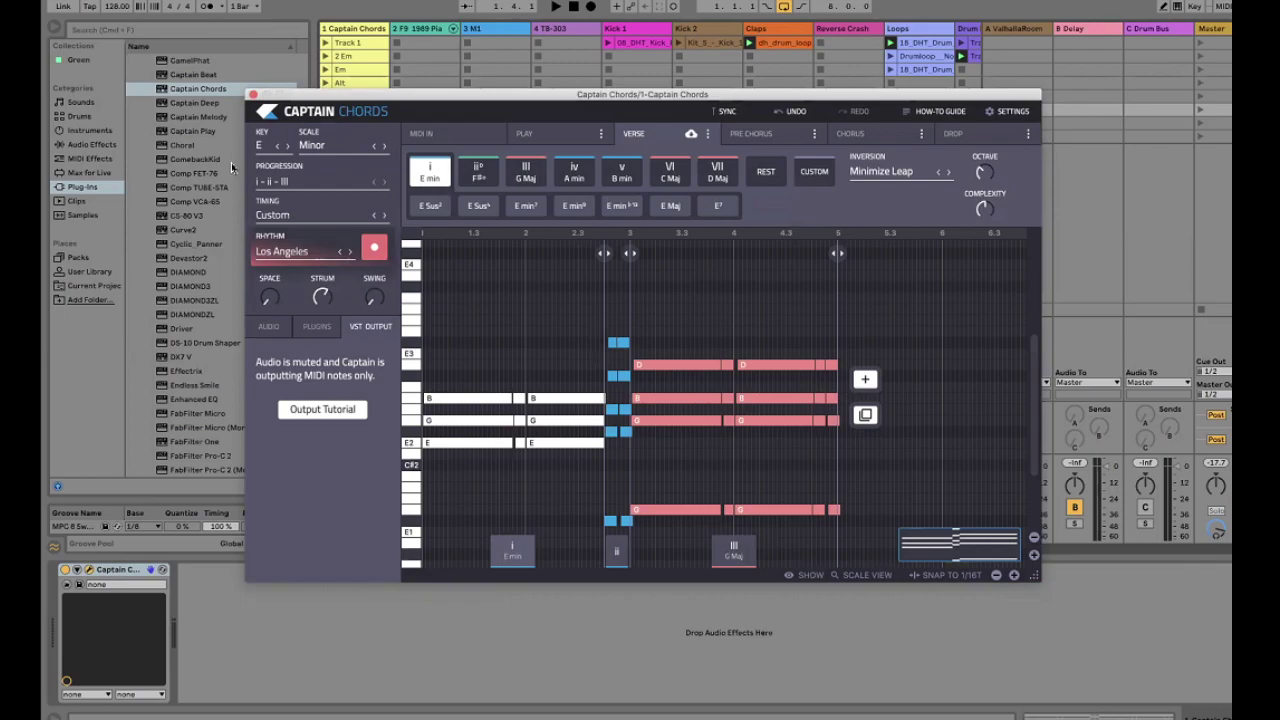
Turn the Strum down to its minimum and view the output tutorial on routing inside Ableton Live, closing Captain Chords at the end
click(323, 298)
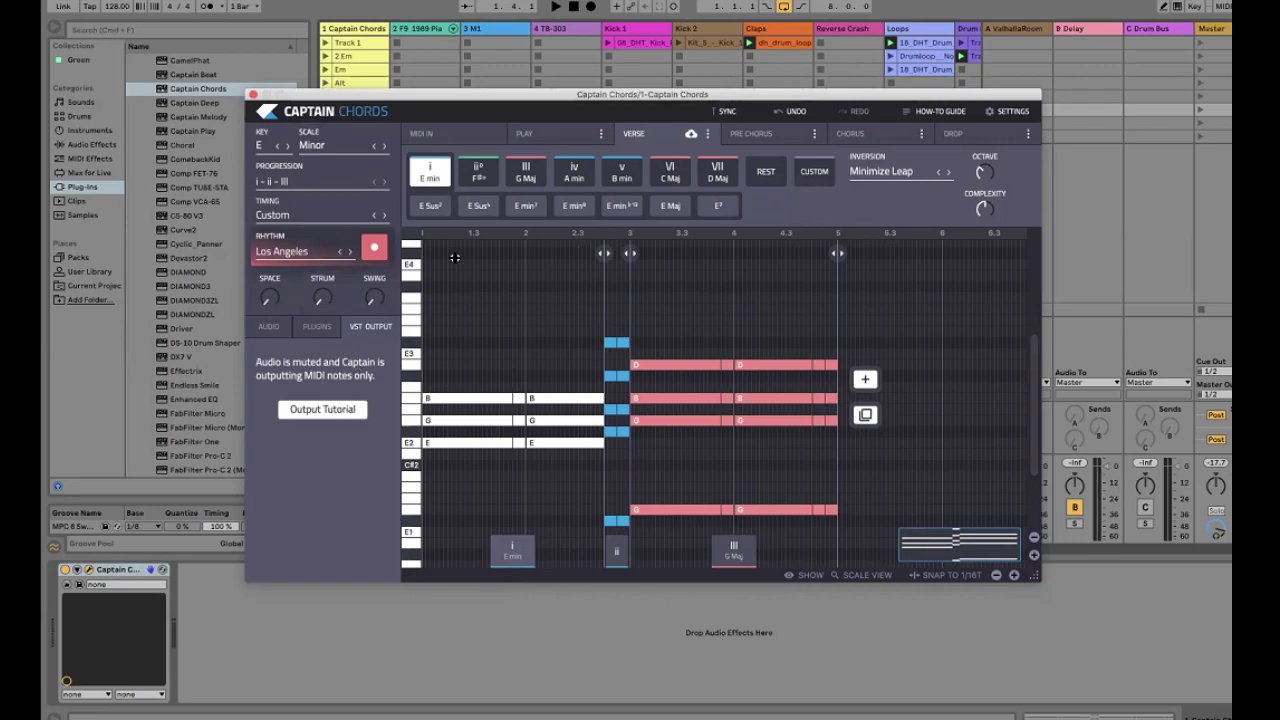
click(325, 416)
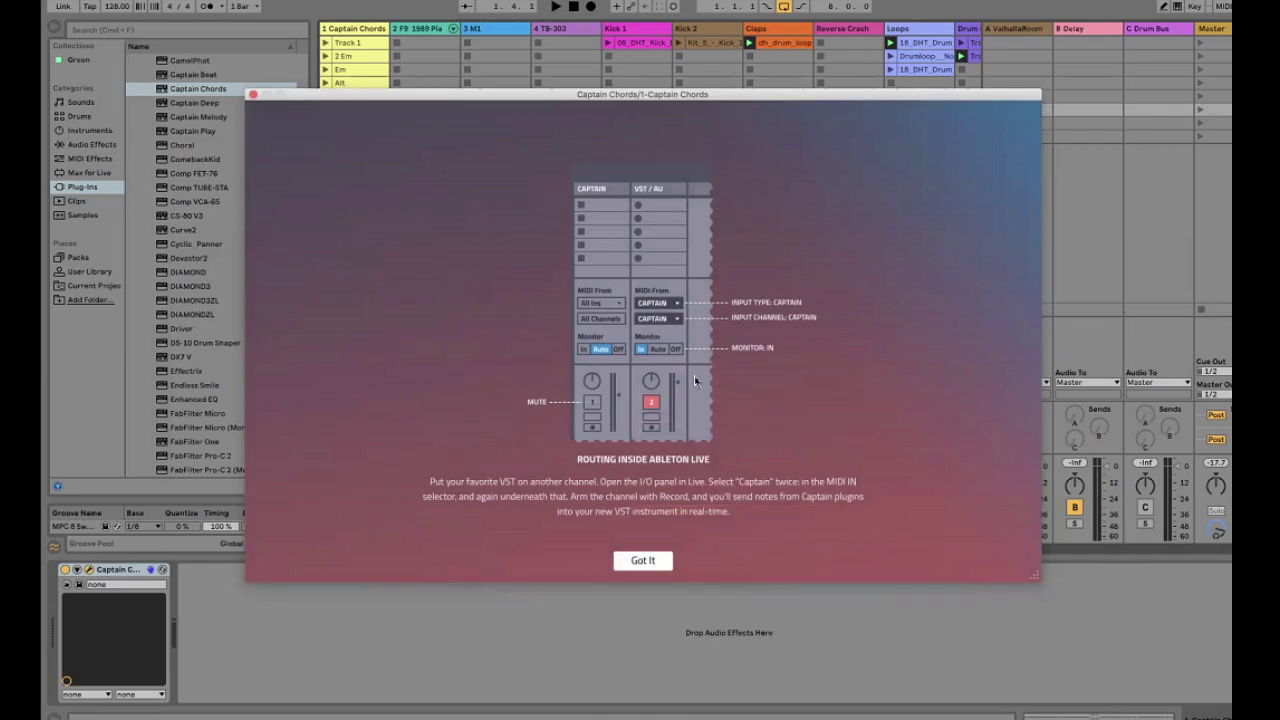
click(650, 563)
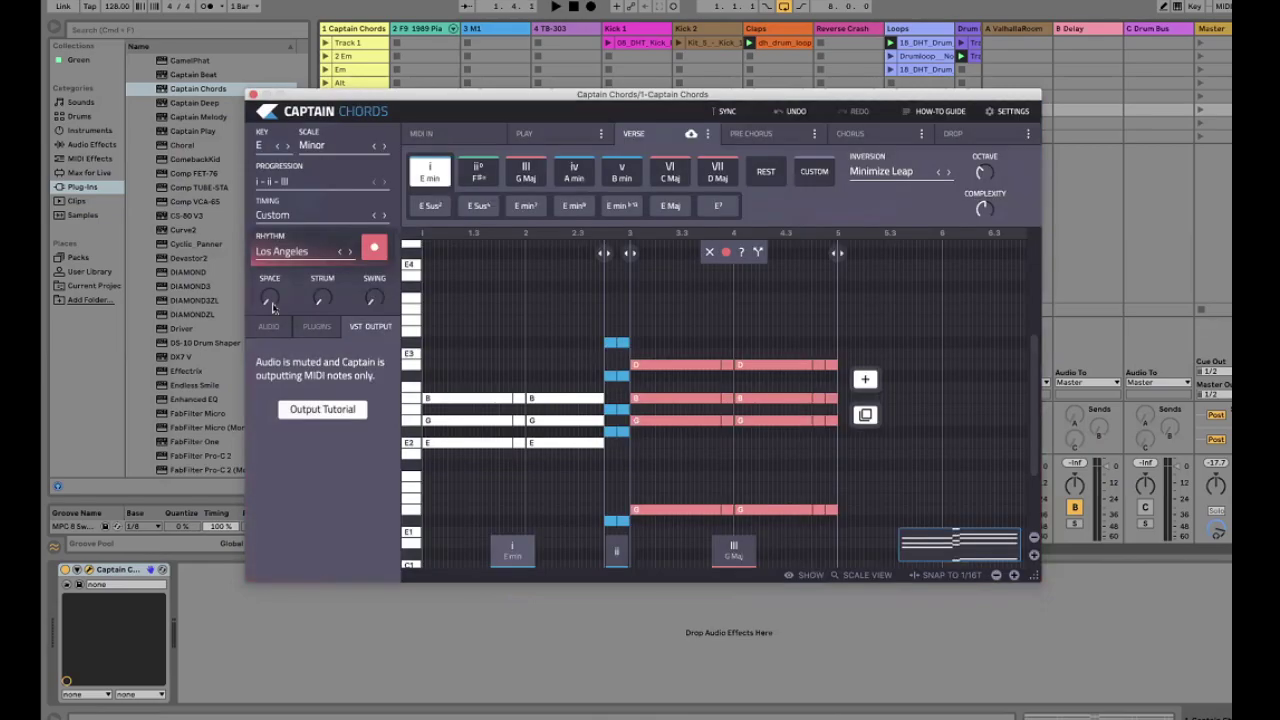
click(253, 94)
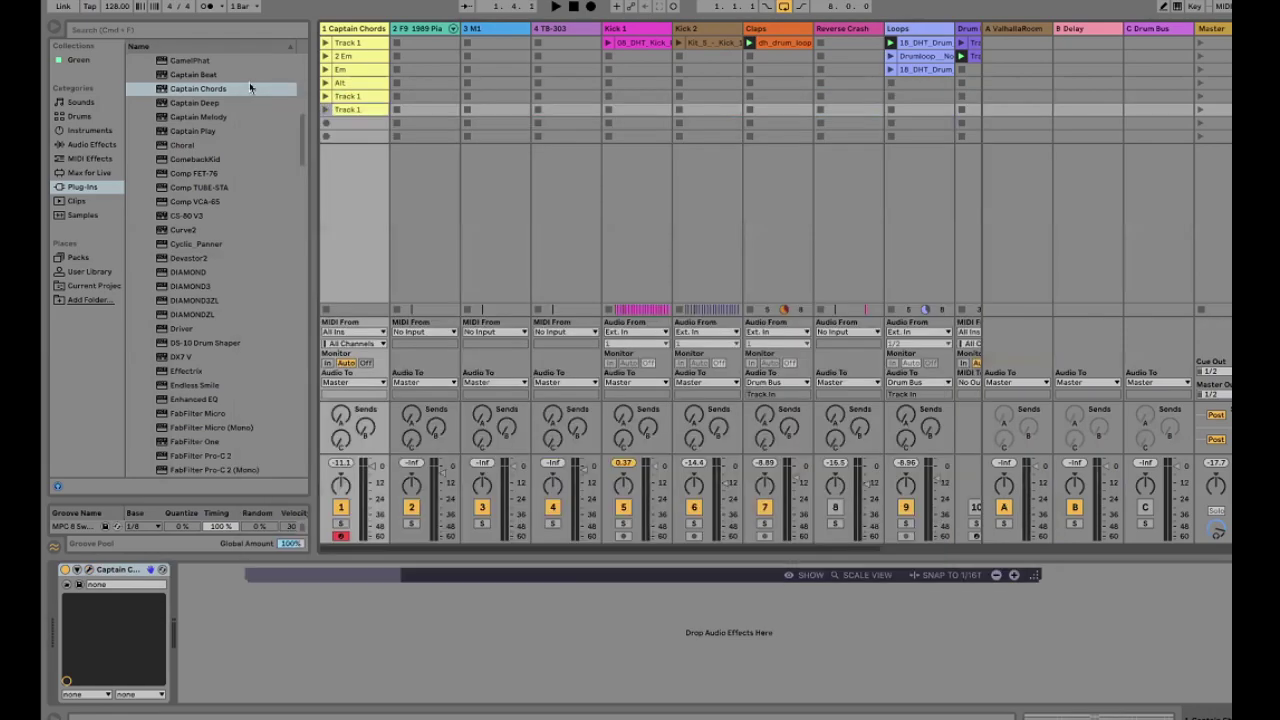
Set the F9 1989 Piano track to receive MIDI from 1-Captain Chords, with Captain Chords as the input channel
click(403, 34)
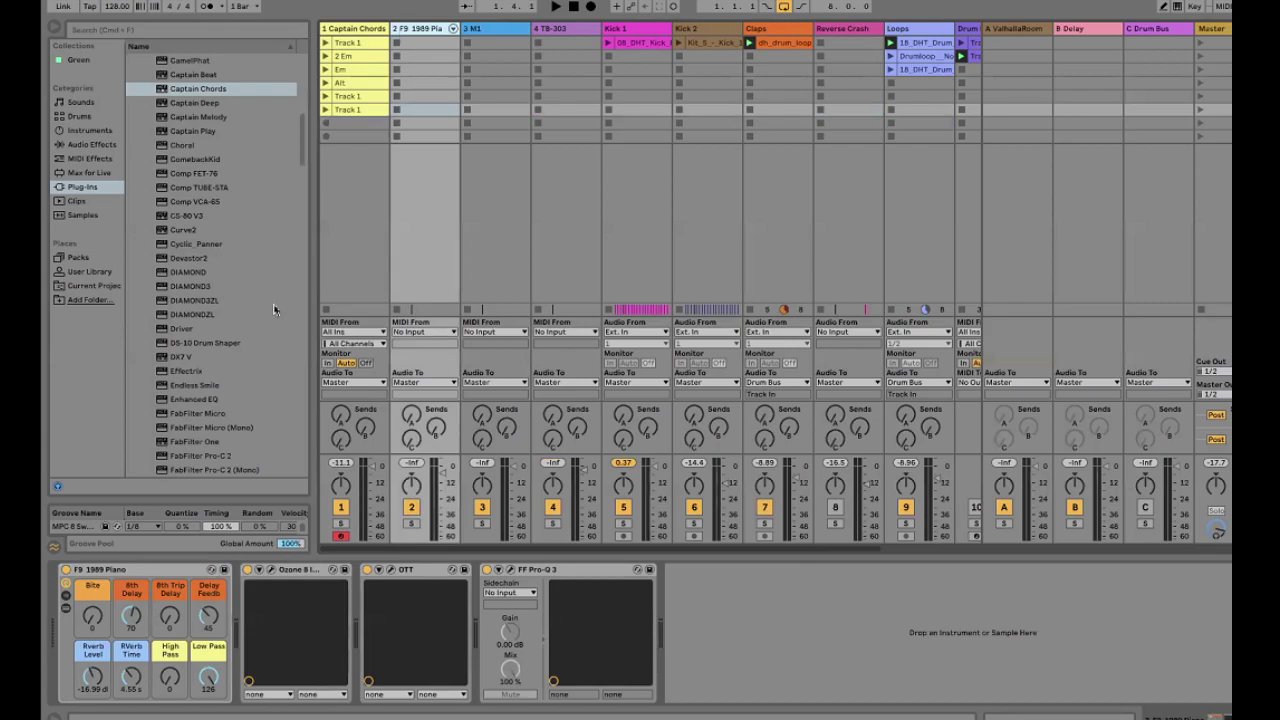
click(88, 272)
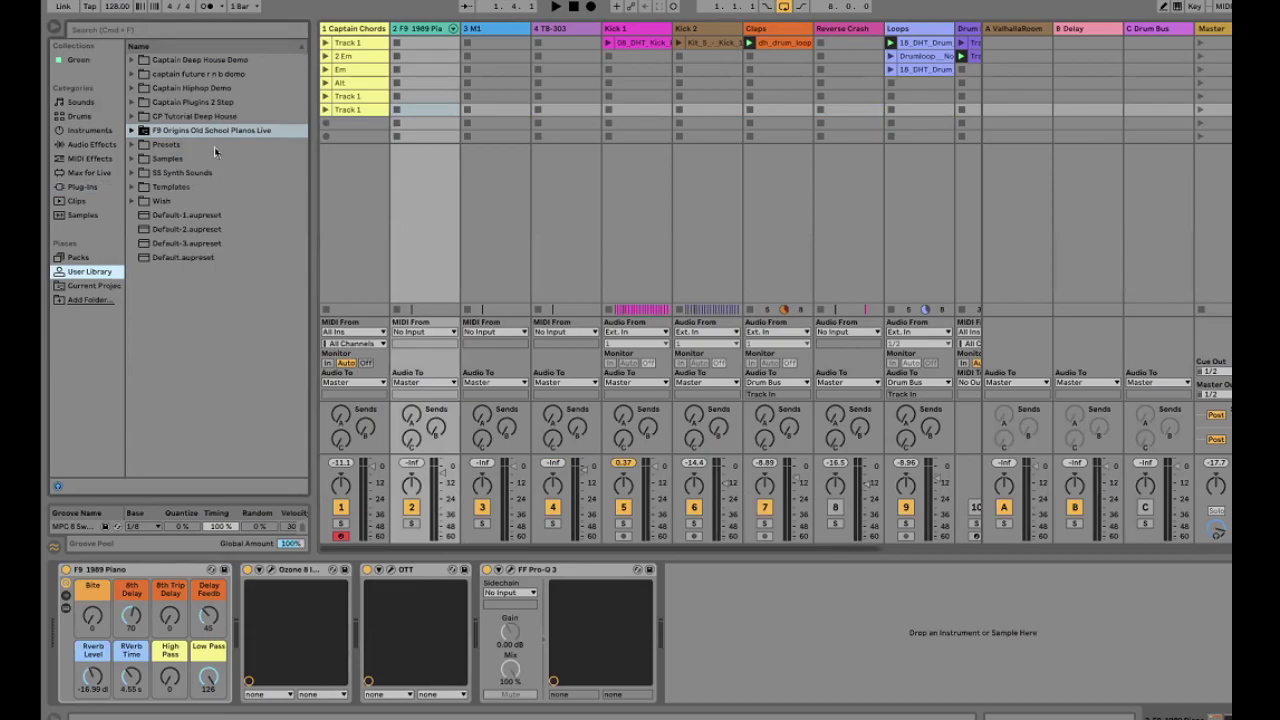
click(425, 332)
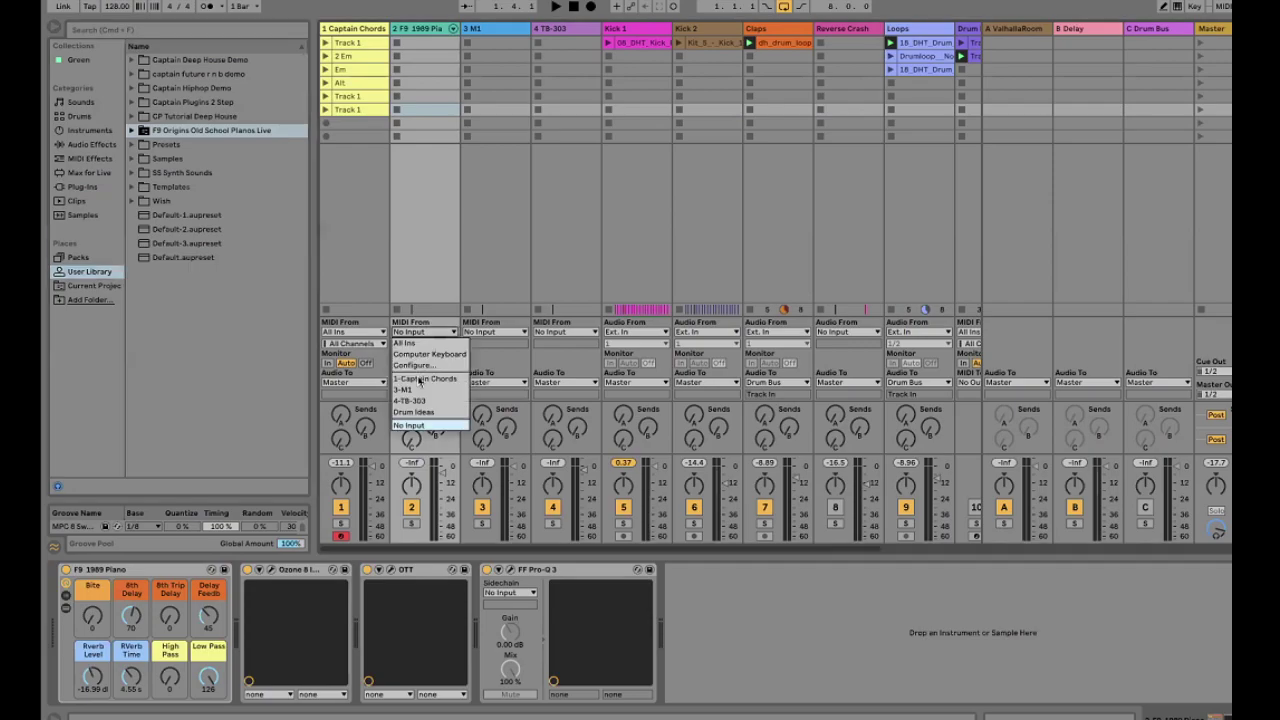
key(Return)
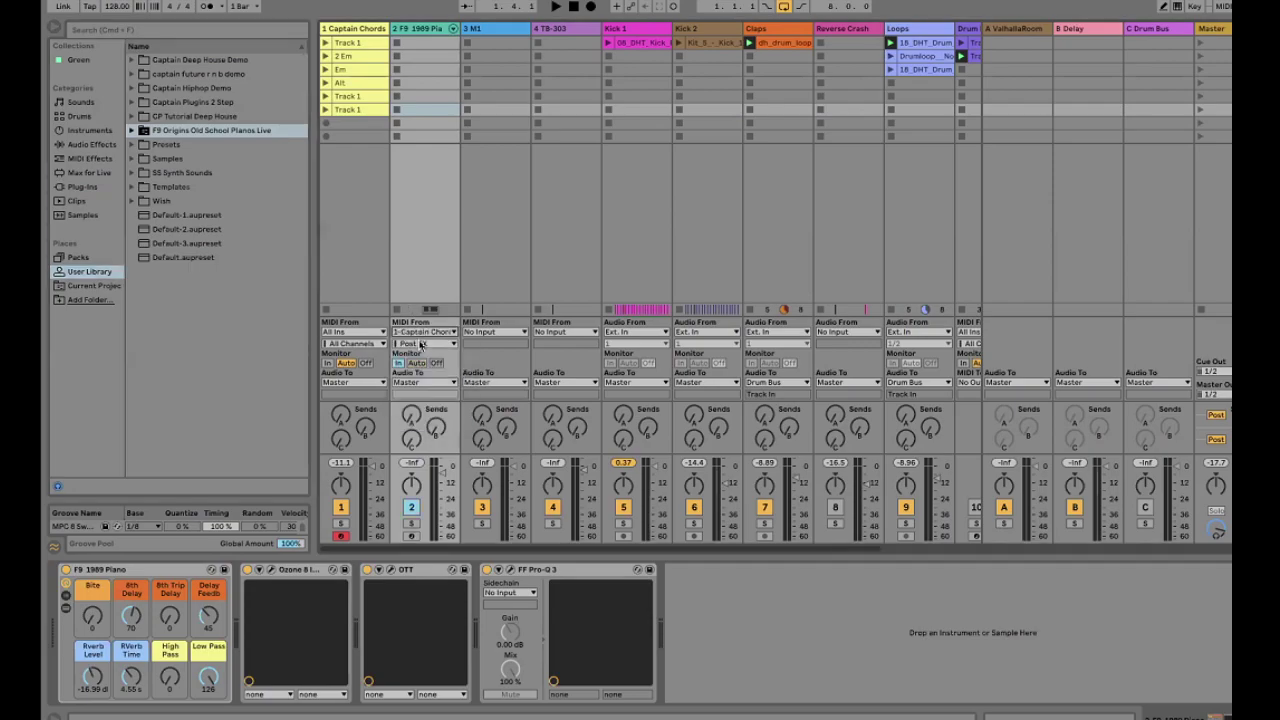
click(419, 382)
click(427, 381)
click(425, 343)
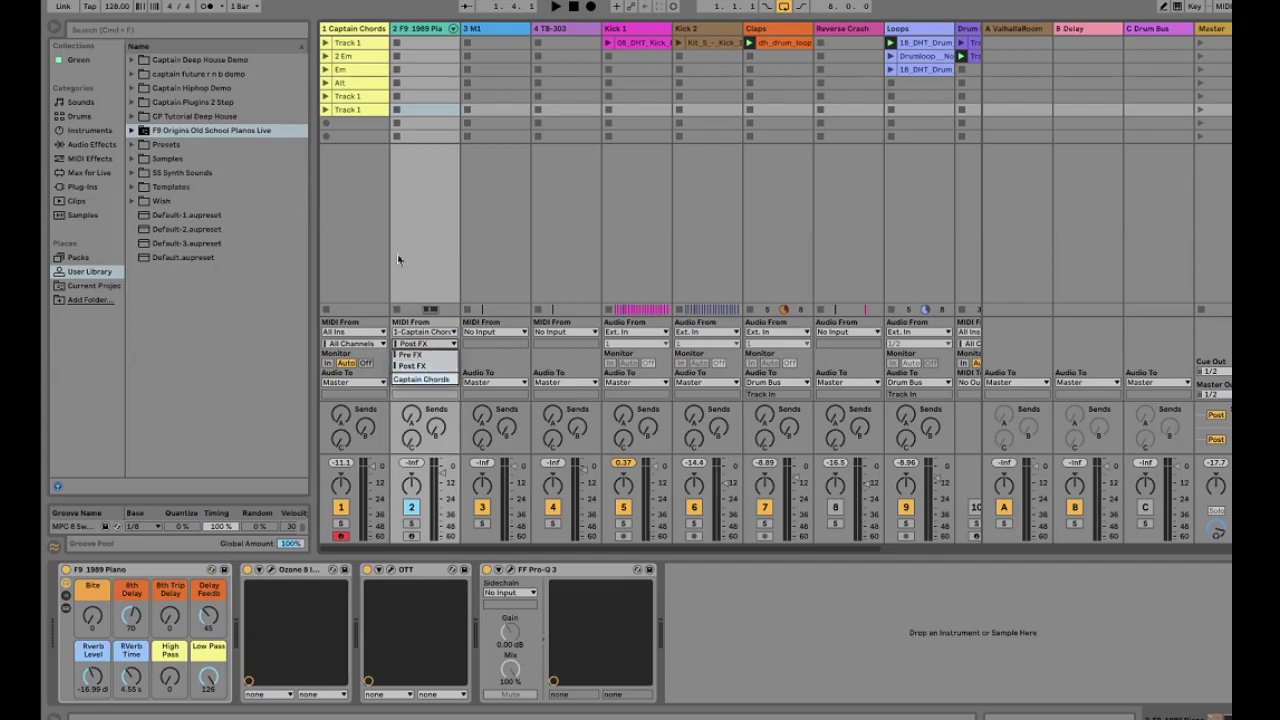
Play the Em clip and the 2 Em clip of the Captain Chords track through the F9 1989 Piano track
key(Return)
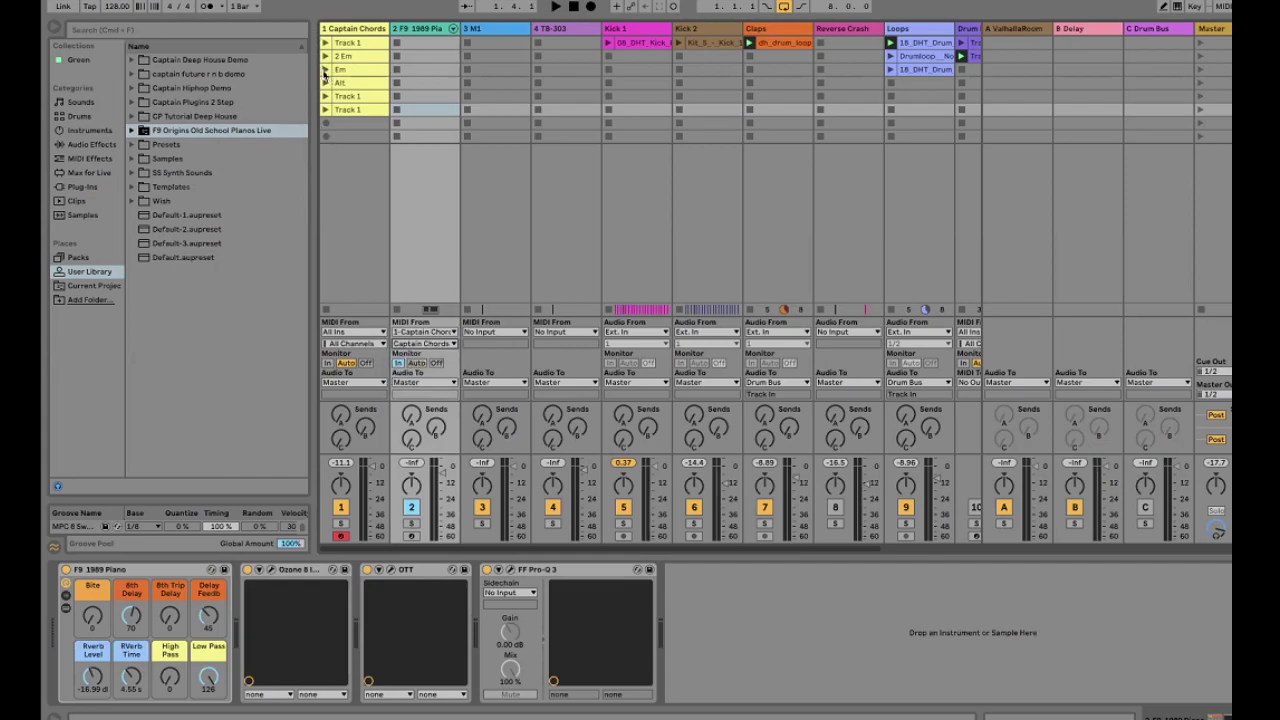
click(325, 69)
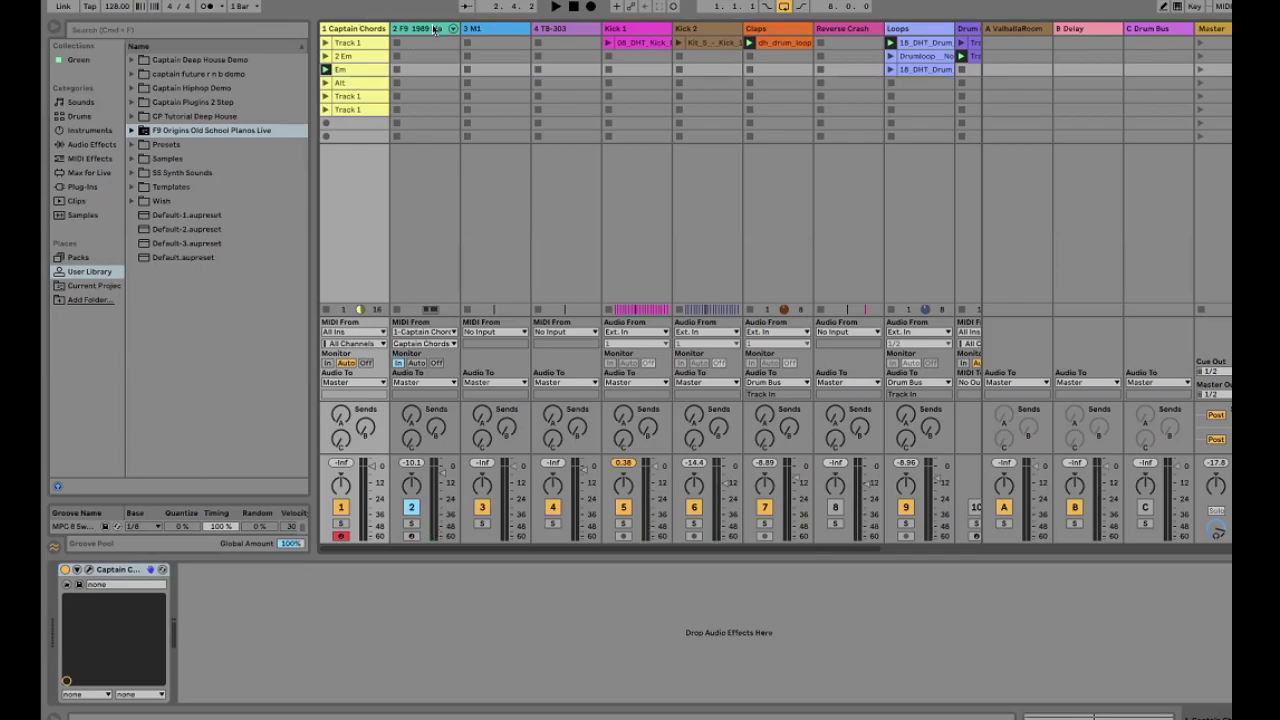
click(434, 30)
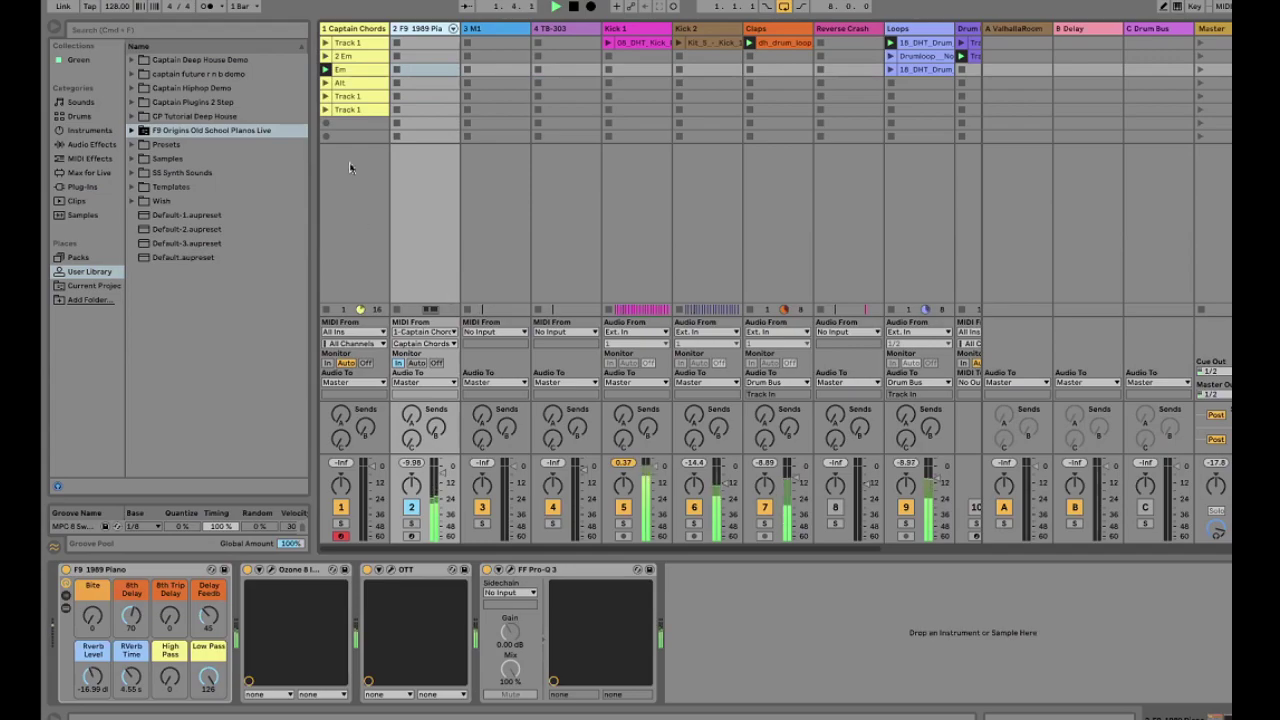
click(325, 56)
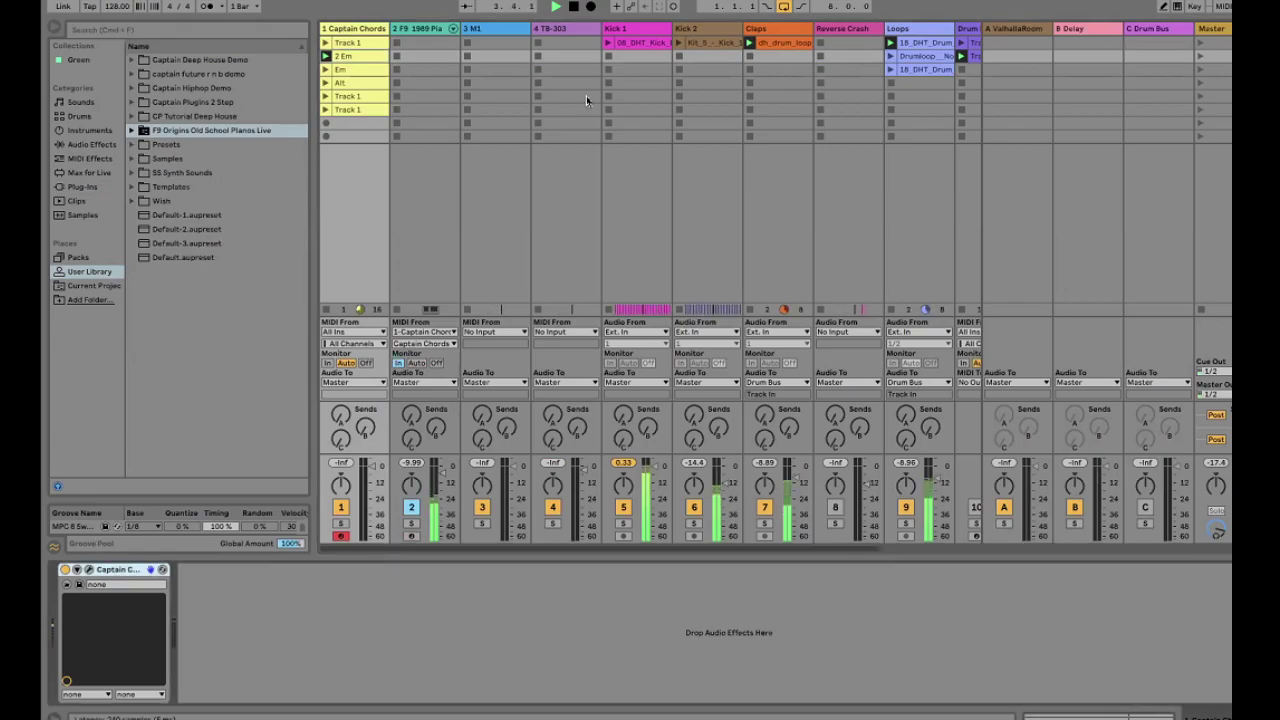
Reopen Captain Chords in Audio mode, toggle Play Audio When Closed, and play the progression with its window closed
key(super+alt+p)
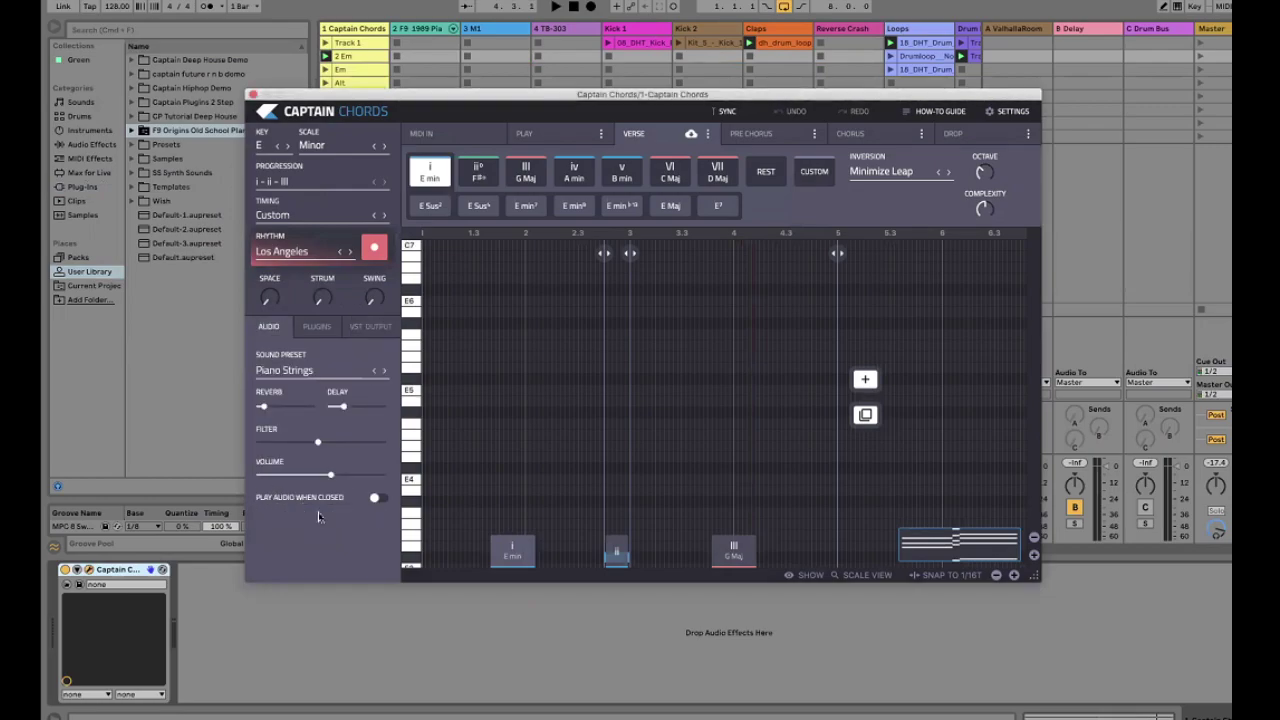
click(377, 499)
click(377, 499)
click(377, 499)
click(253, 95)
key(space)
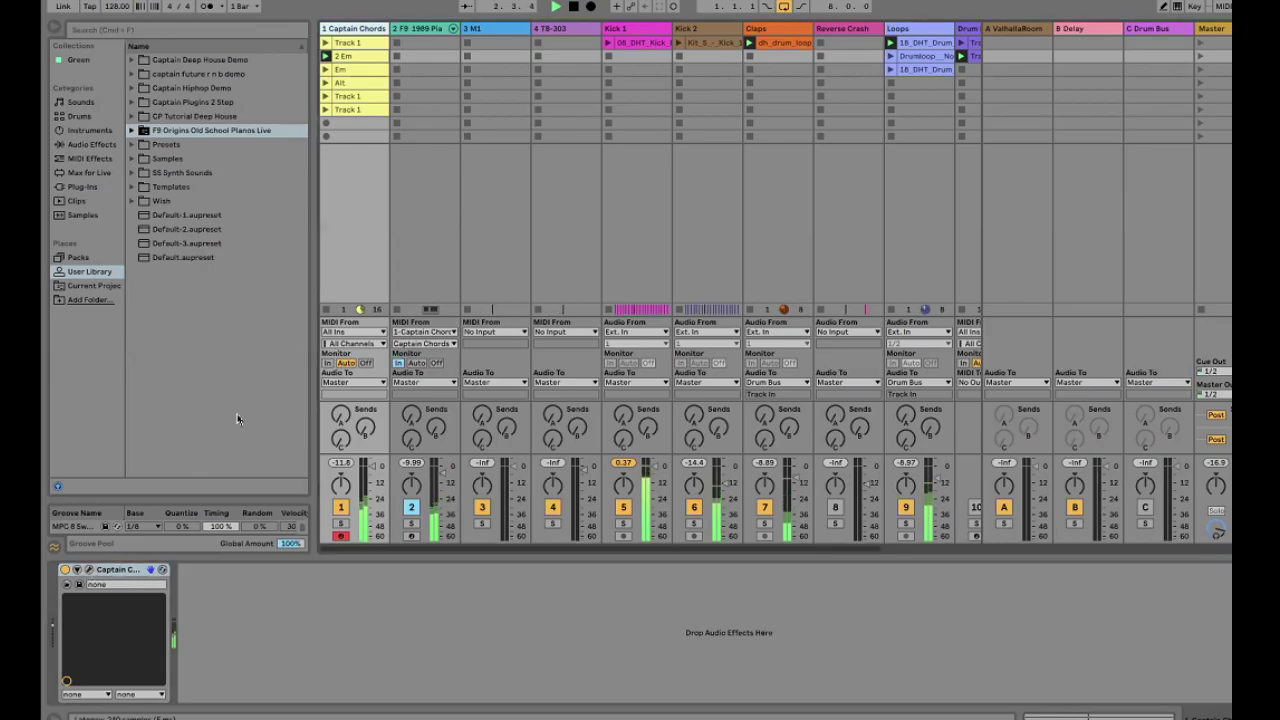
Switch Captain Chords back to VST output and play the progression through the piano track with the plug-in window closed
key(super+alt+p)
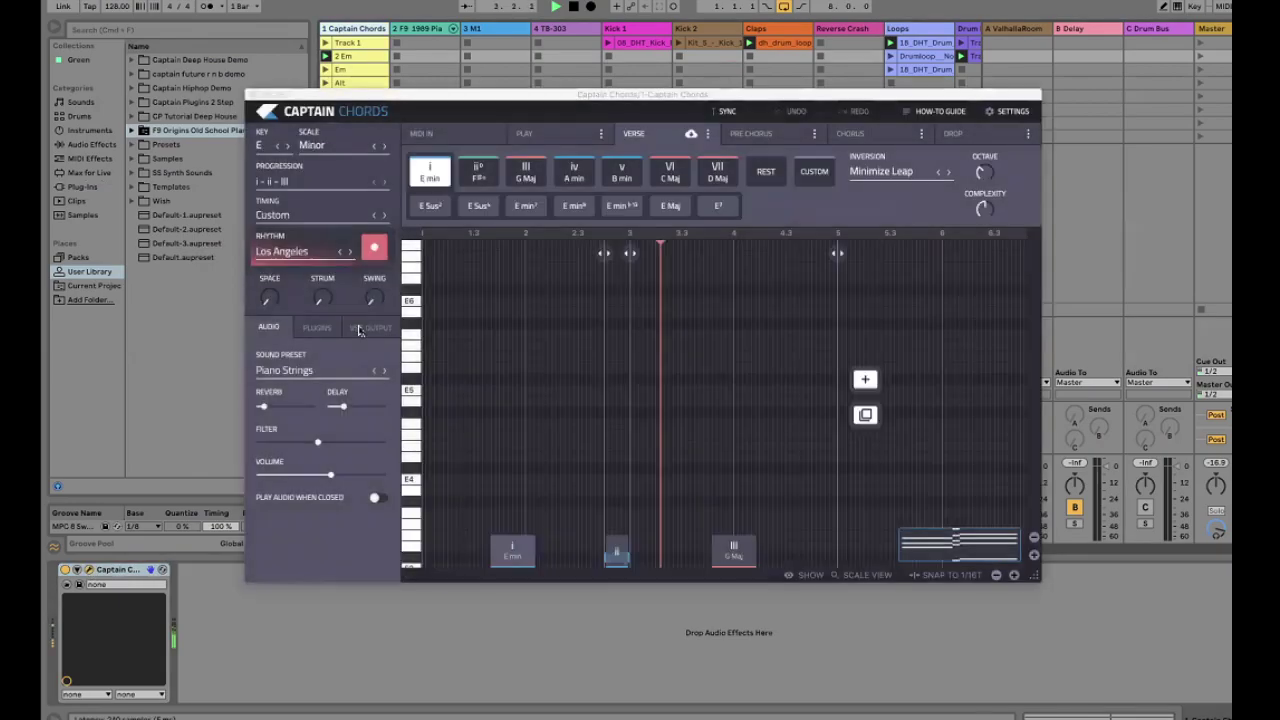
click(360, 331)
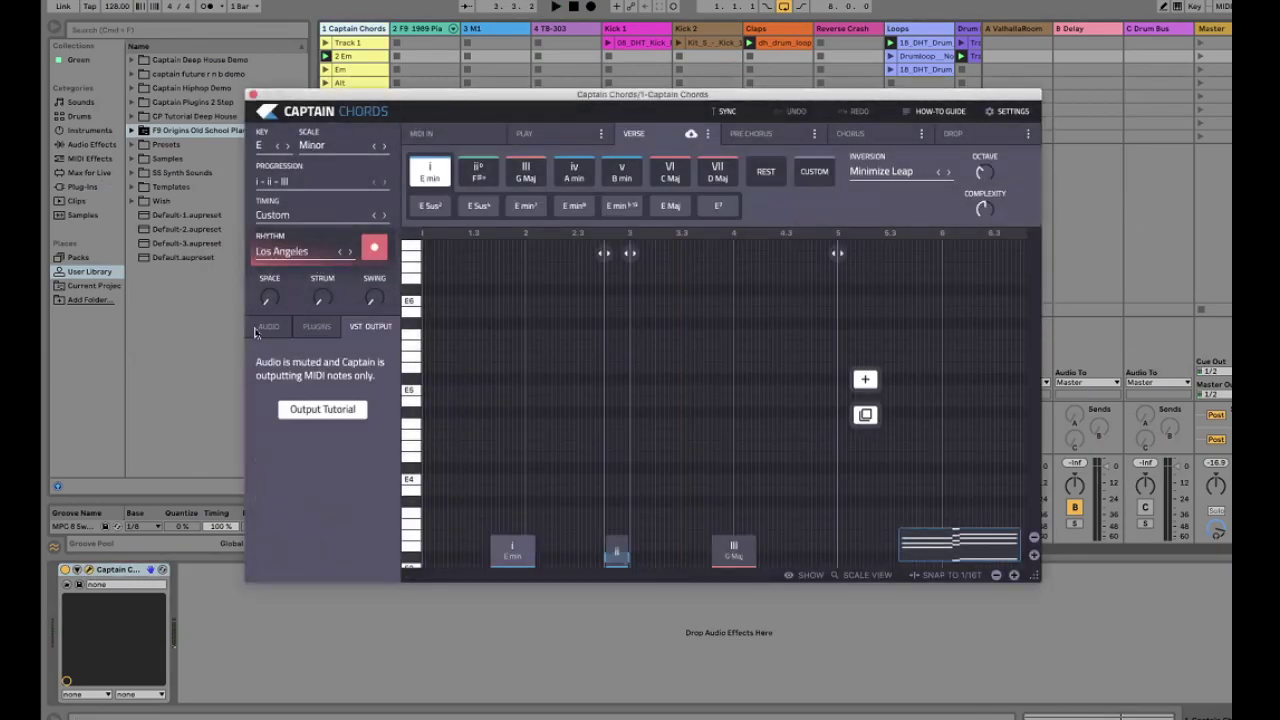
click(266, 328)
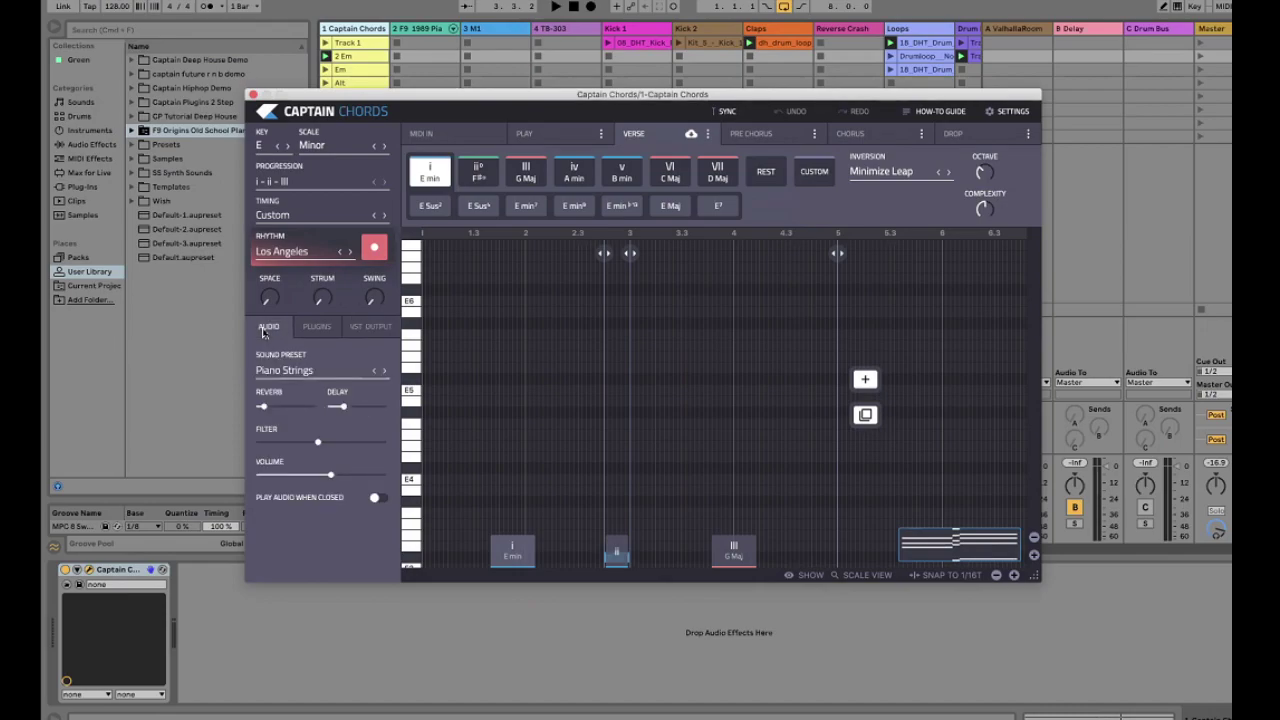
click(380, 332)
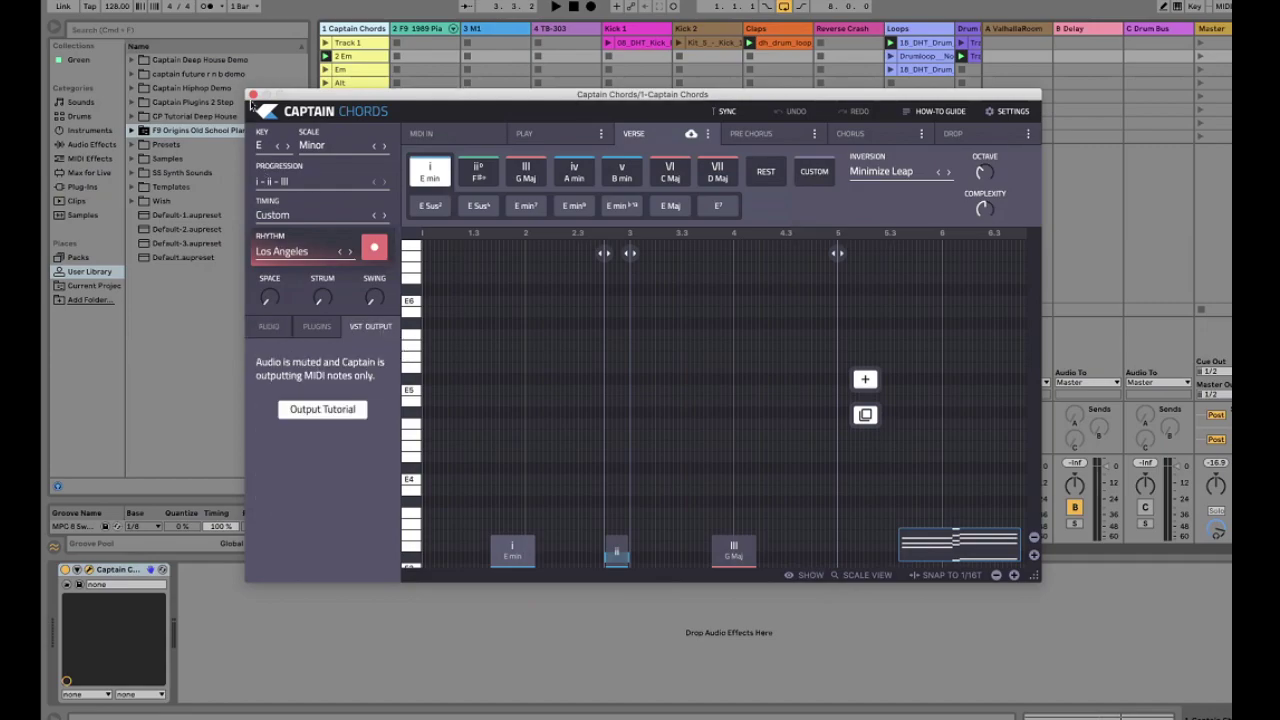
click(251, 94)
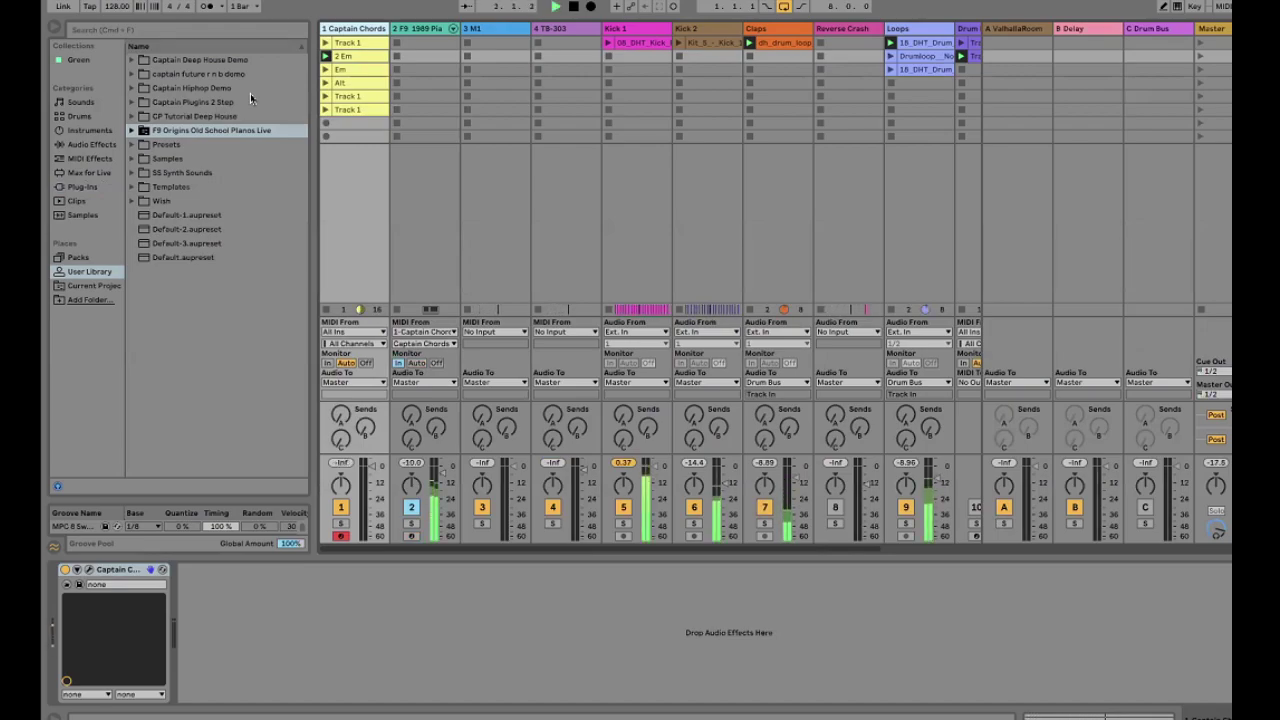
key(space)
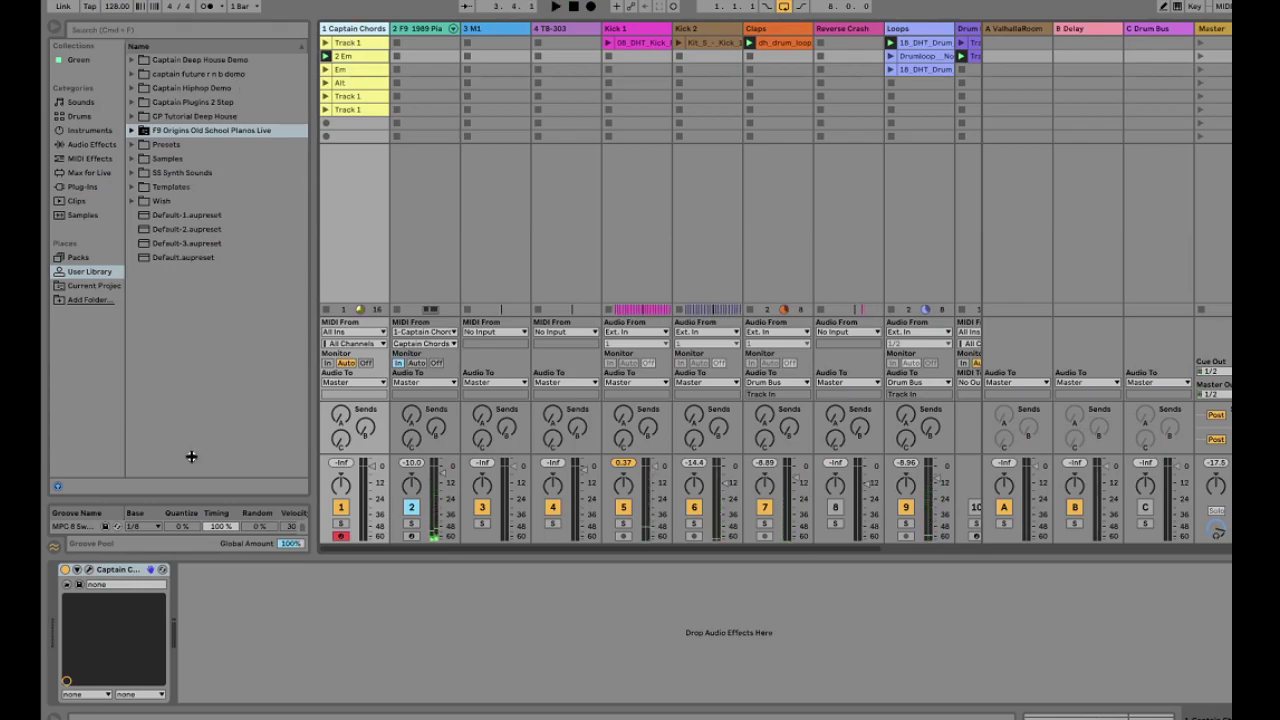
Reopen the Captain Chords window and view the Verse section's copy, save and MIDI export options
click(89, 571)
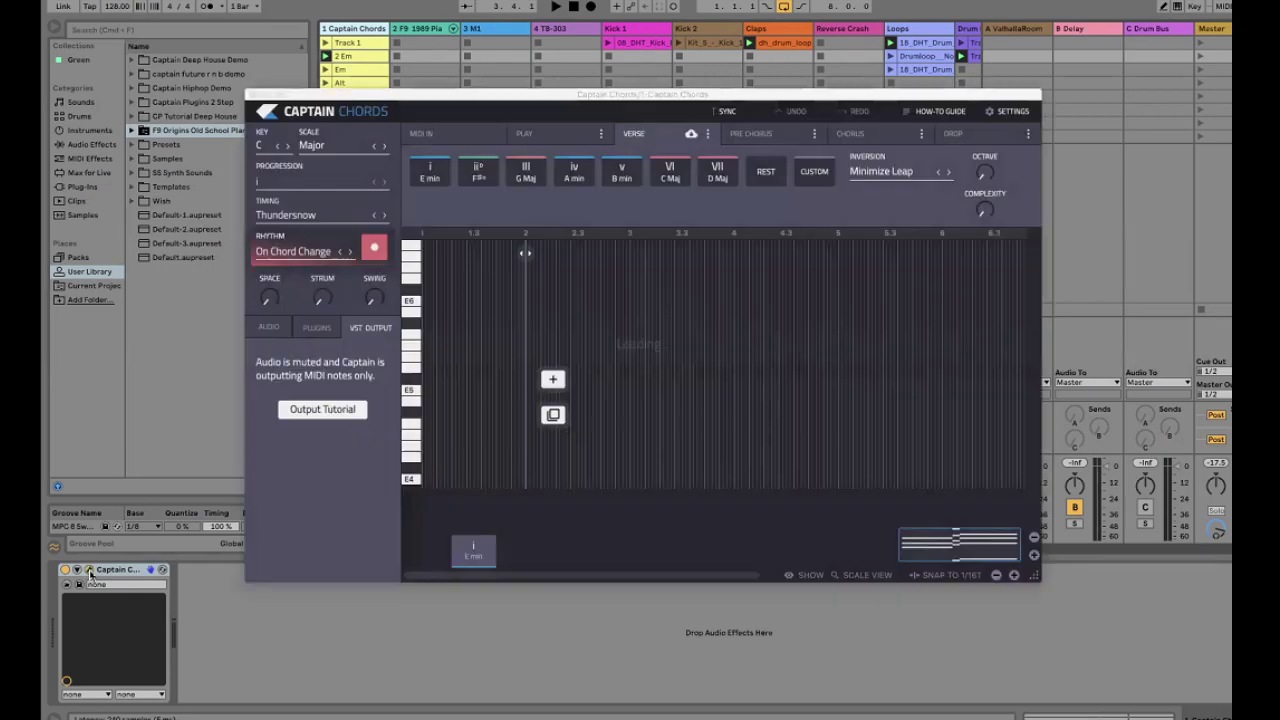
click(1036, 545)
scroll(1035, 542, down, 5)
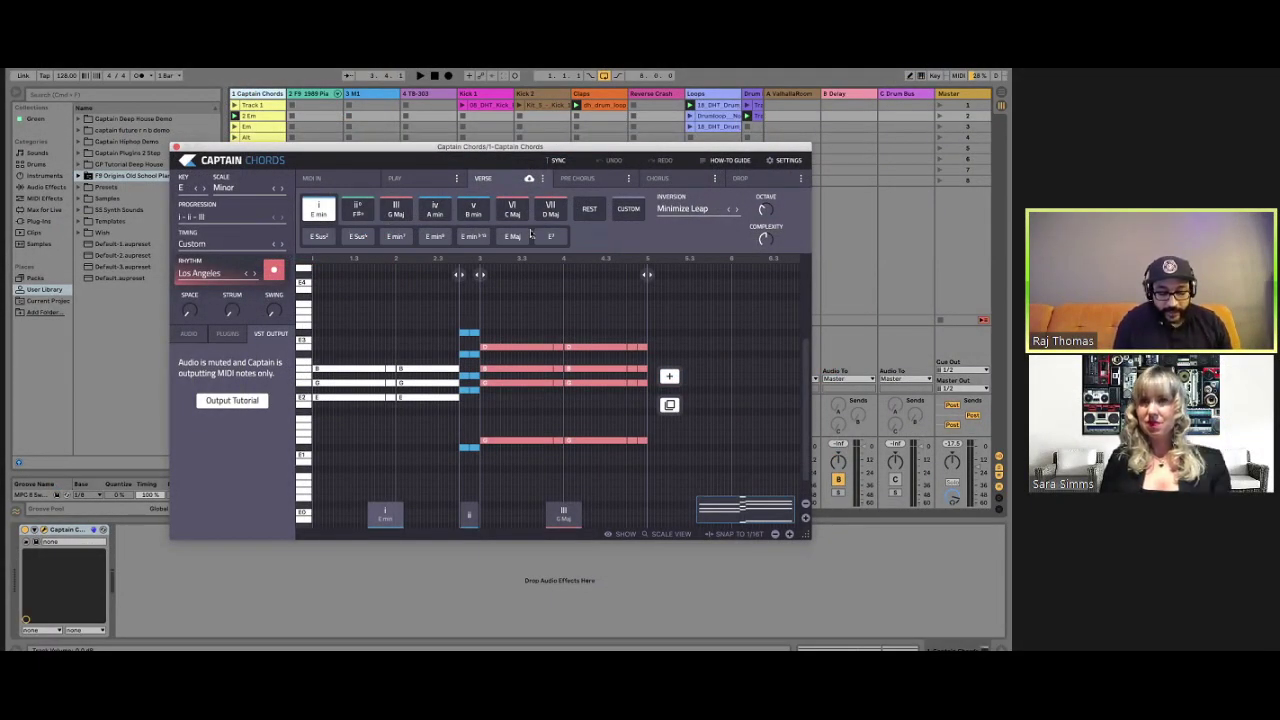
click(543, 178)
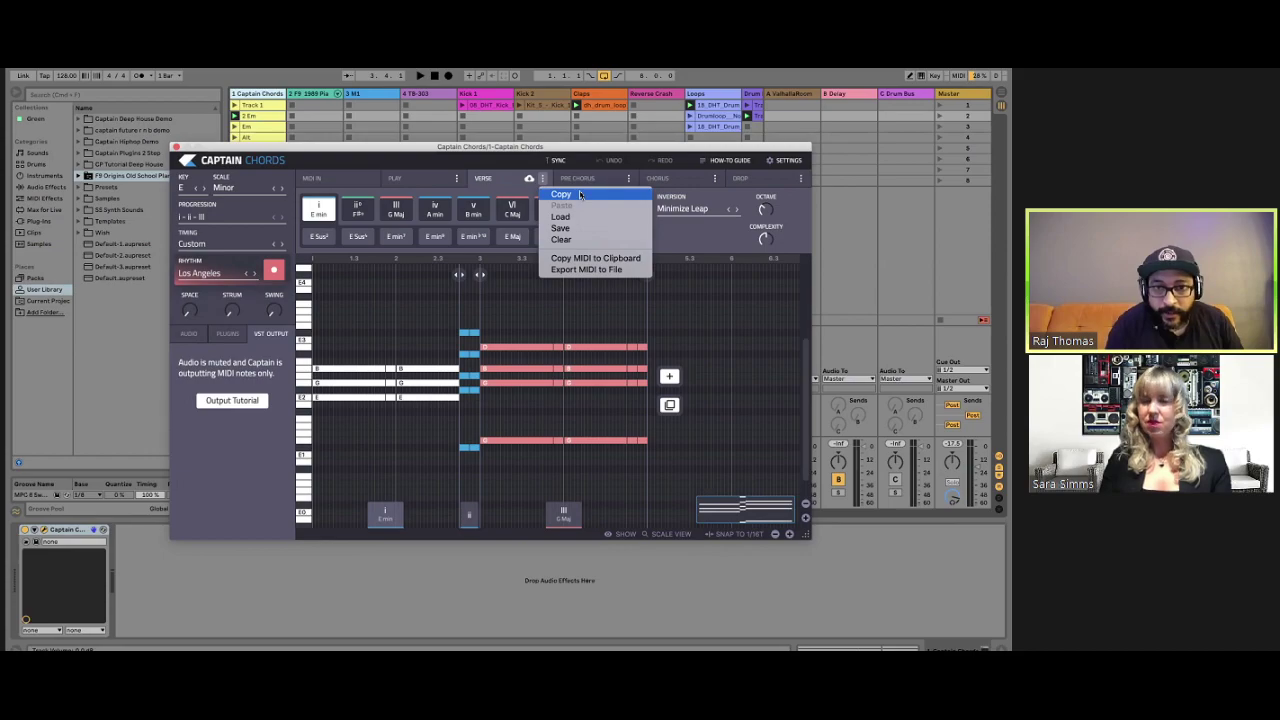
click(497, 157)
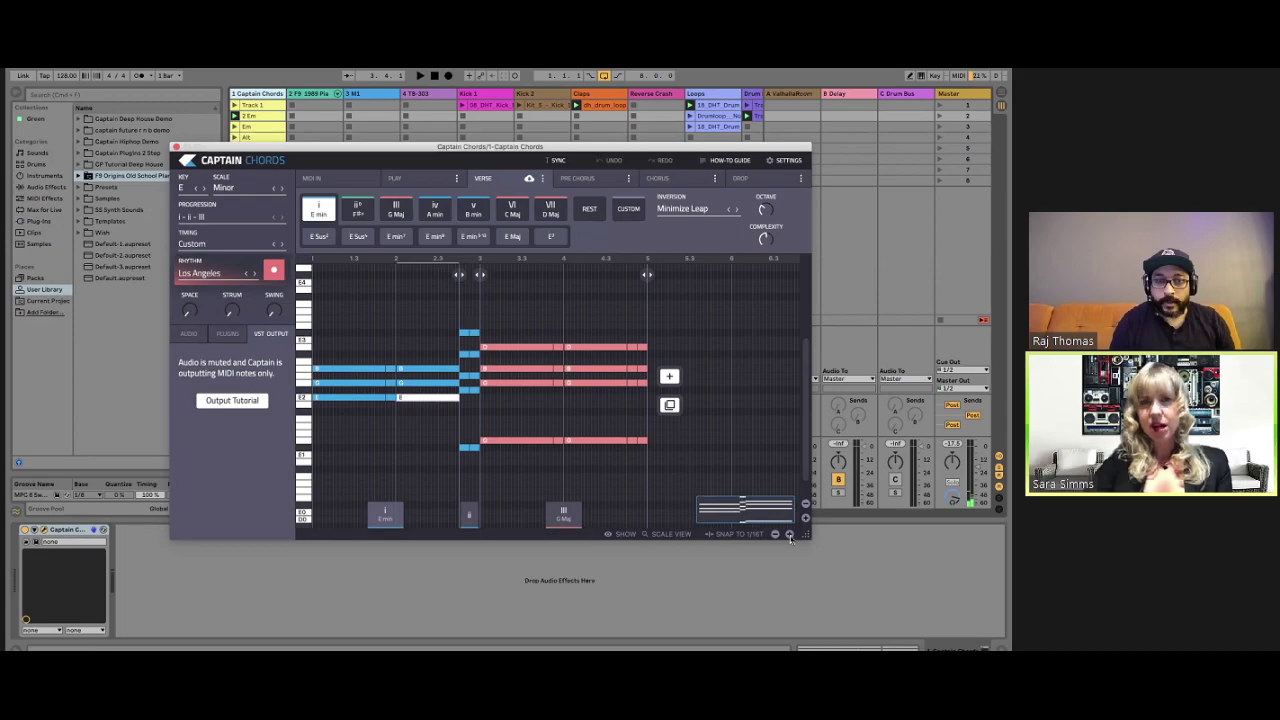
Shorten the E minor hit at bar 2 to about a quarter bar, repeat it twice up to the next chord and play it back
click(789, 534)
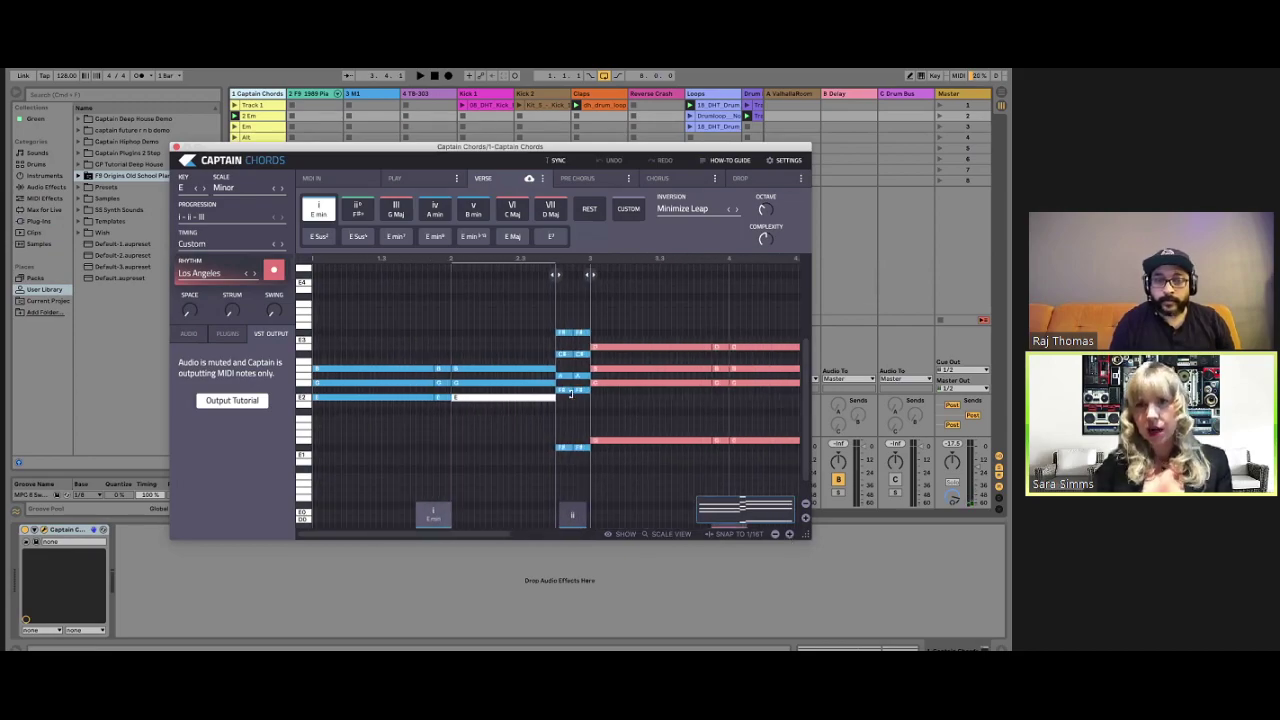
drag(541, 402, 504, 385)
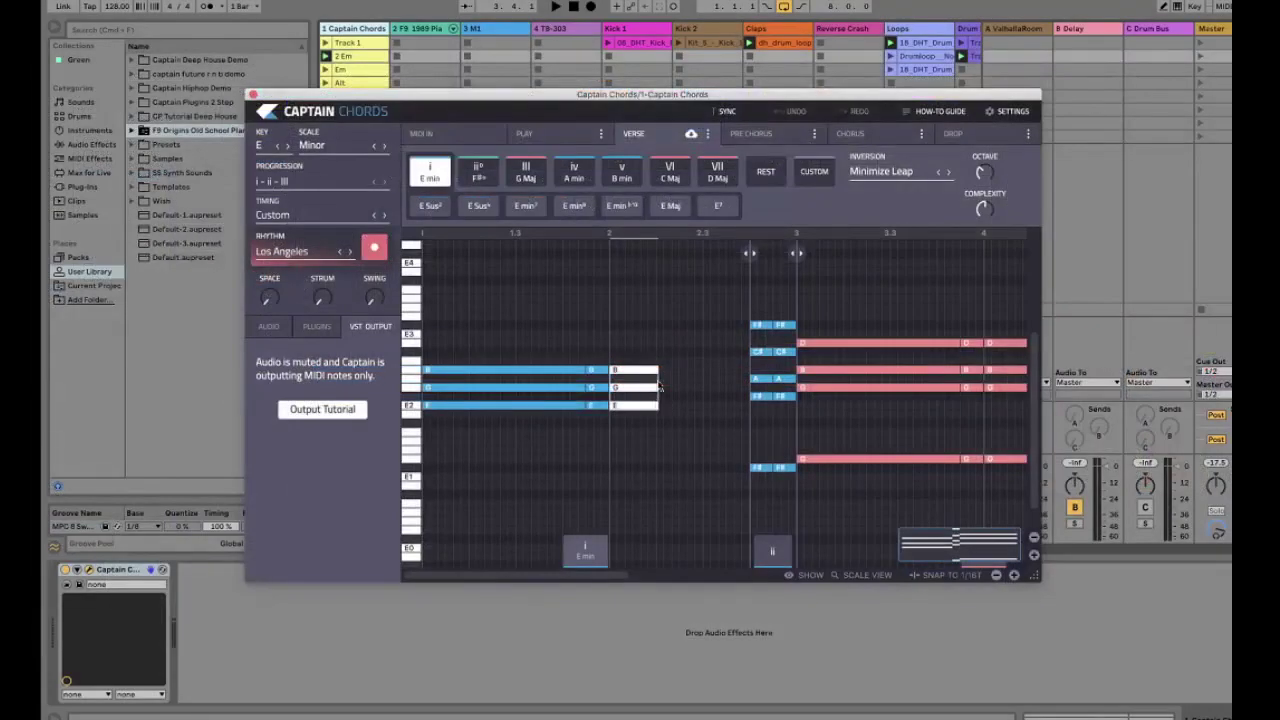
drag(660, 388, 632, 374)
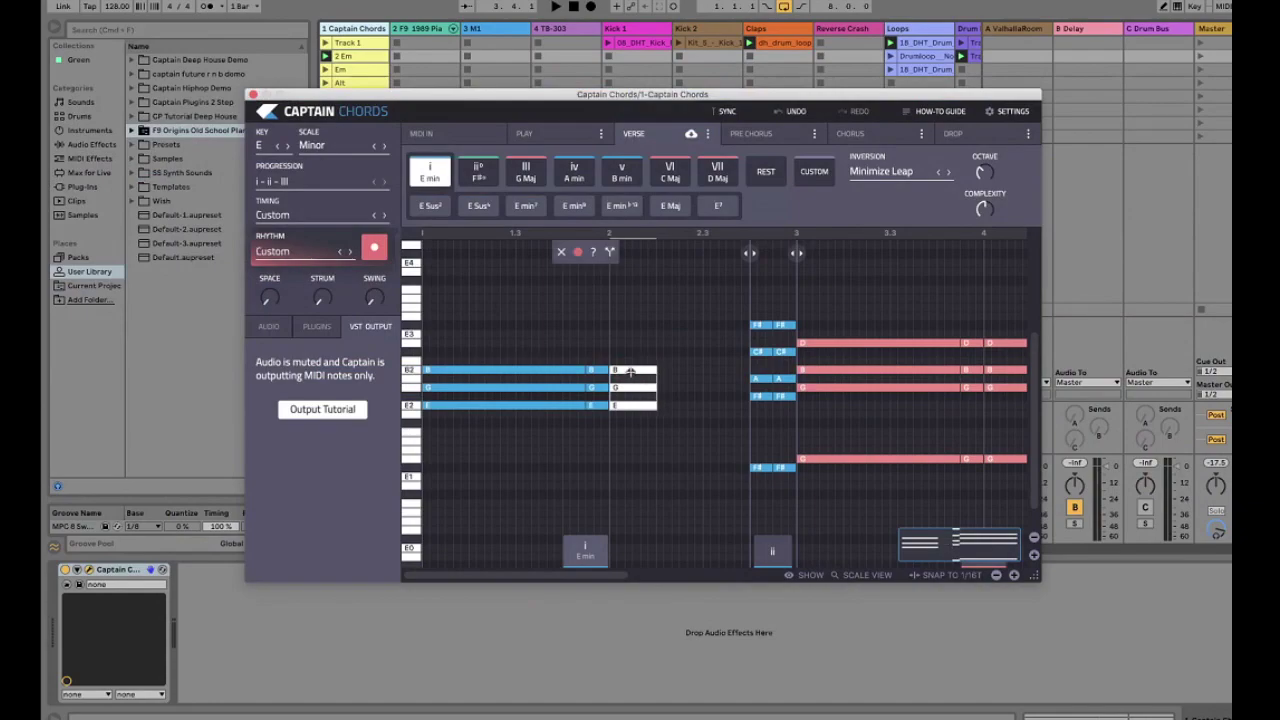
click(677, 366)
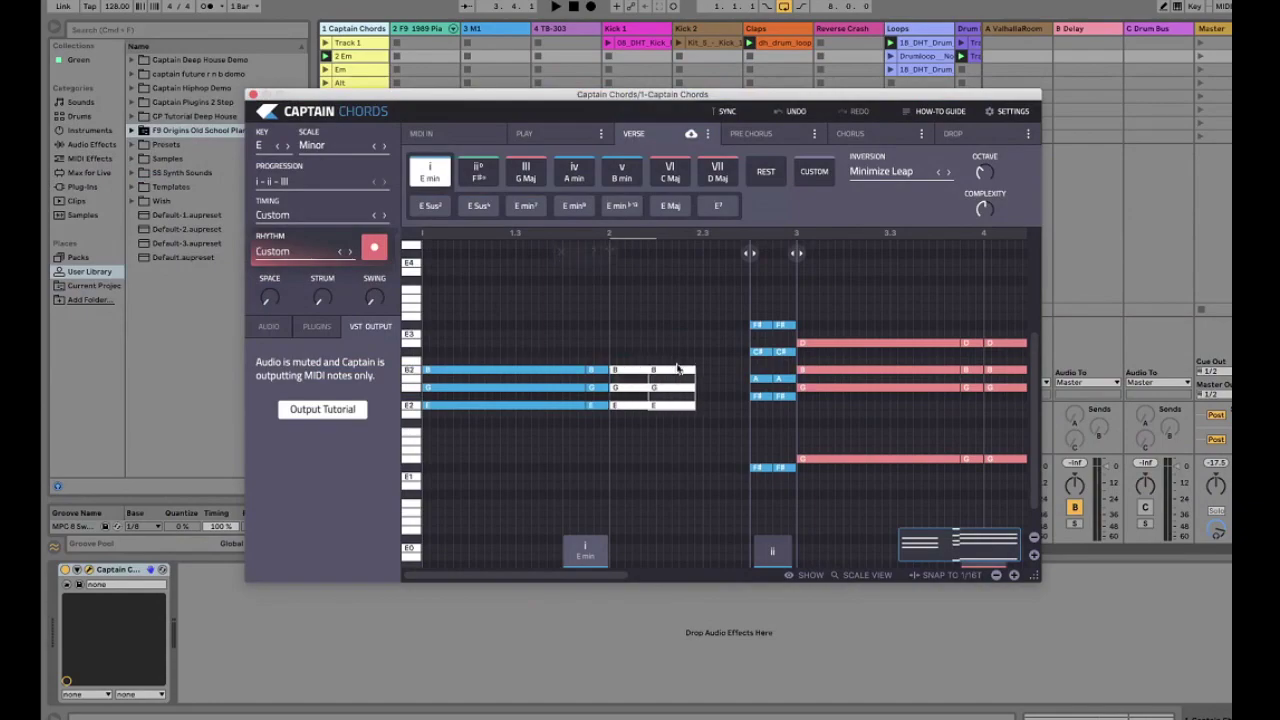
click(729, 369)
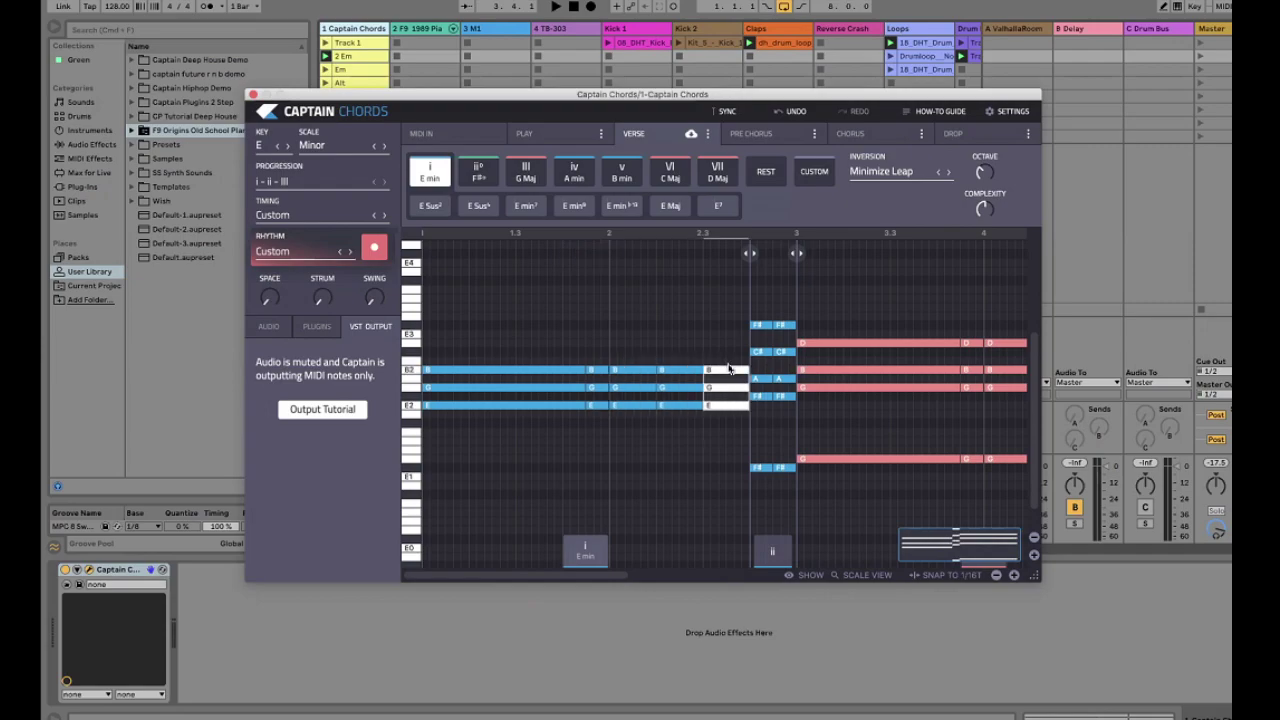
key(space)
mouse_move(770, 467)
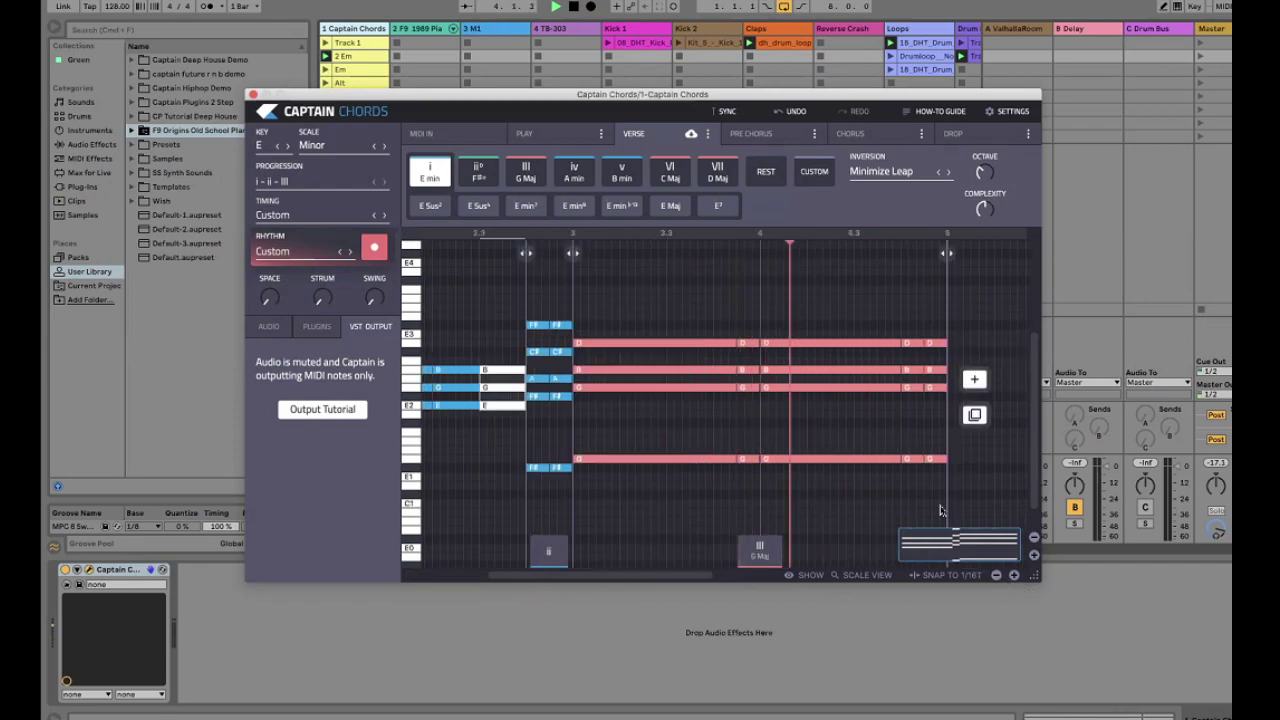
click(996, 575)
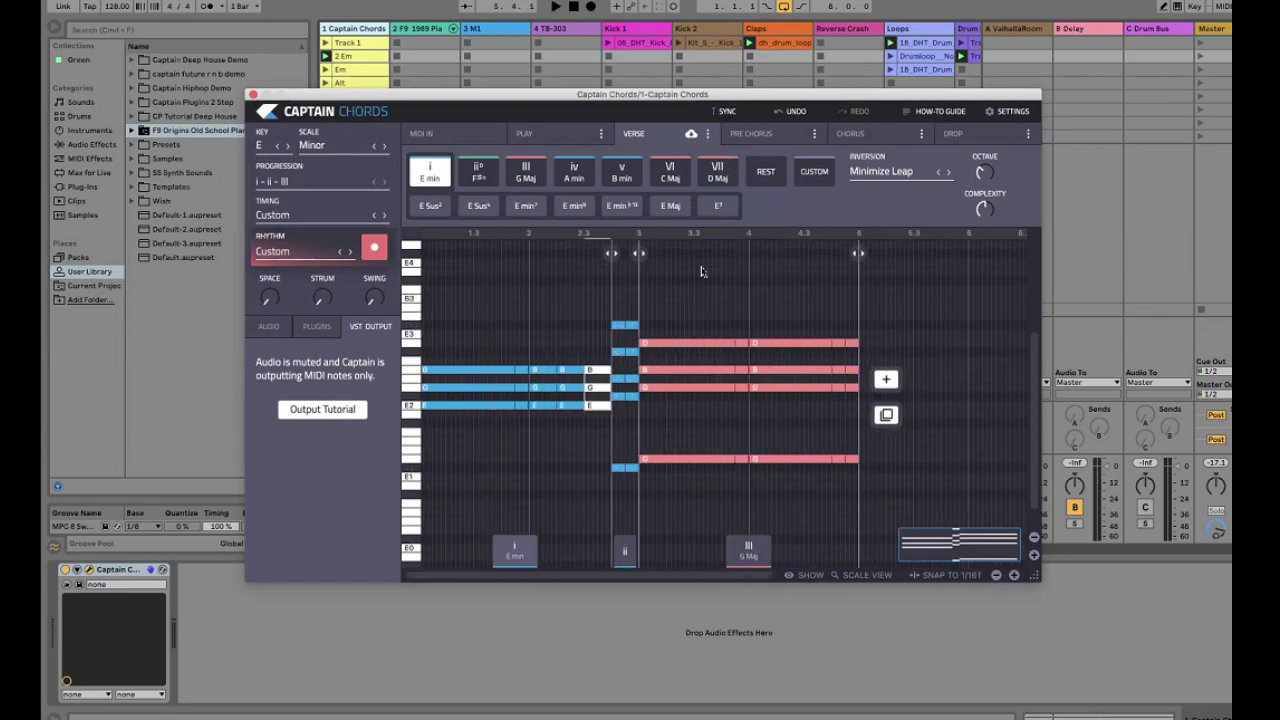
Copy the Verse progression into the Chorus section and change its last chord to i, E min
right_click(701, 271)
click(674, 184)
click(921, 140)
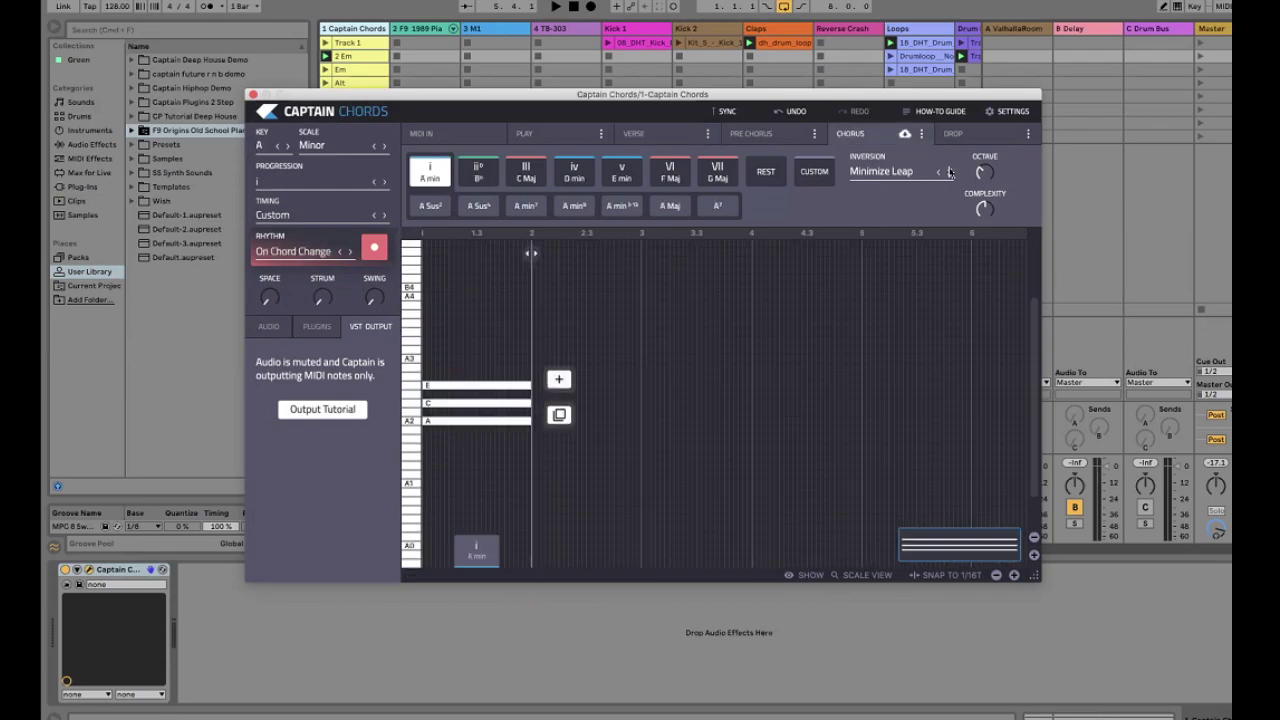
click(921, 133)
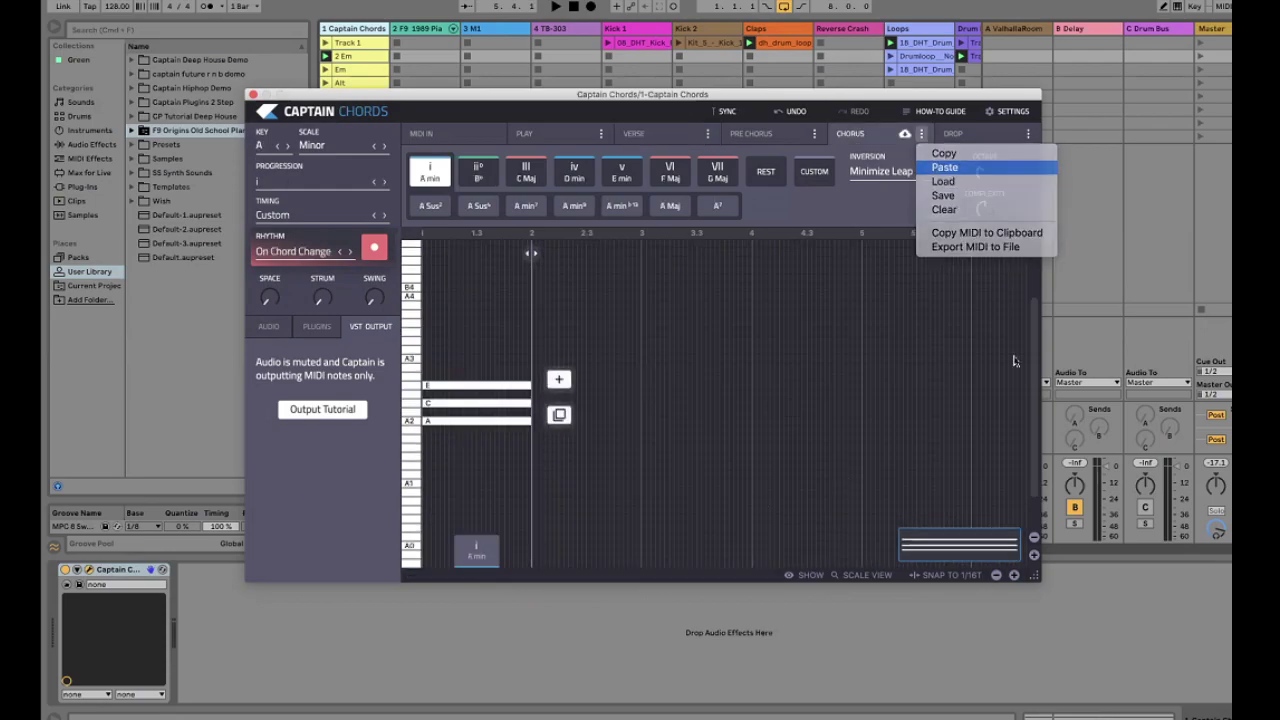
click(944, 167)
scroll(686, 409, down, 4)
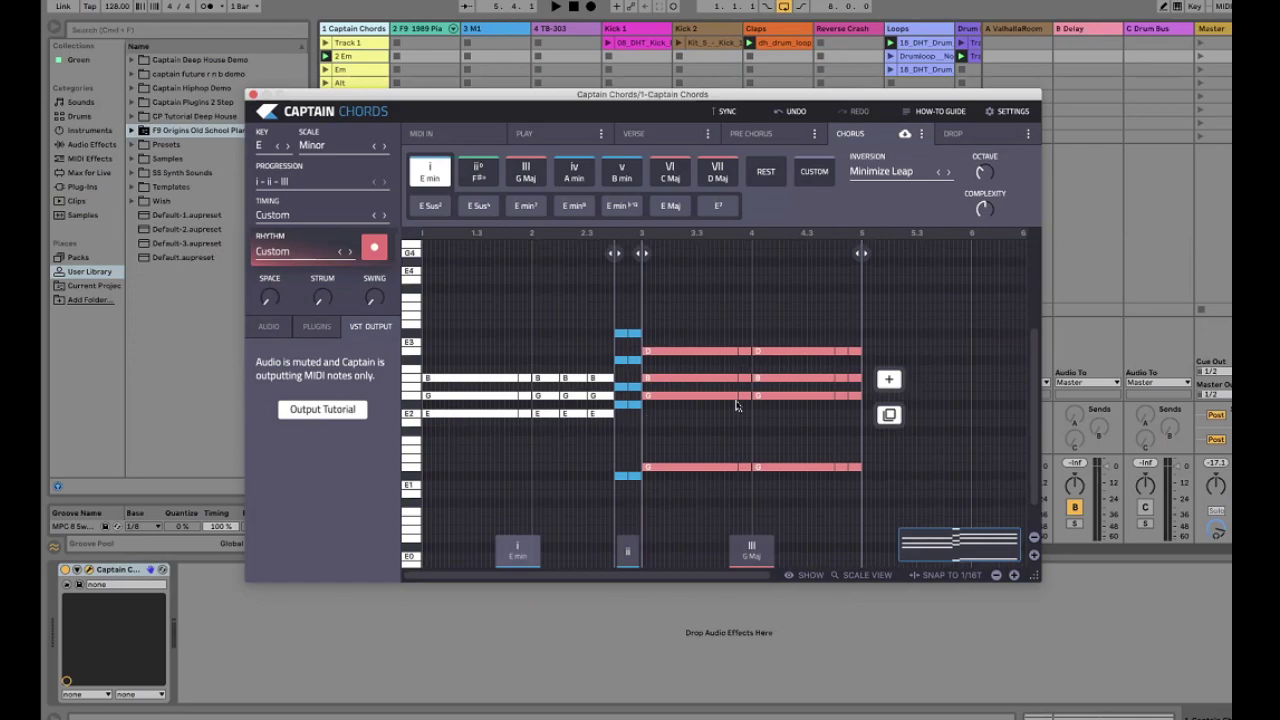
click(415, 172)
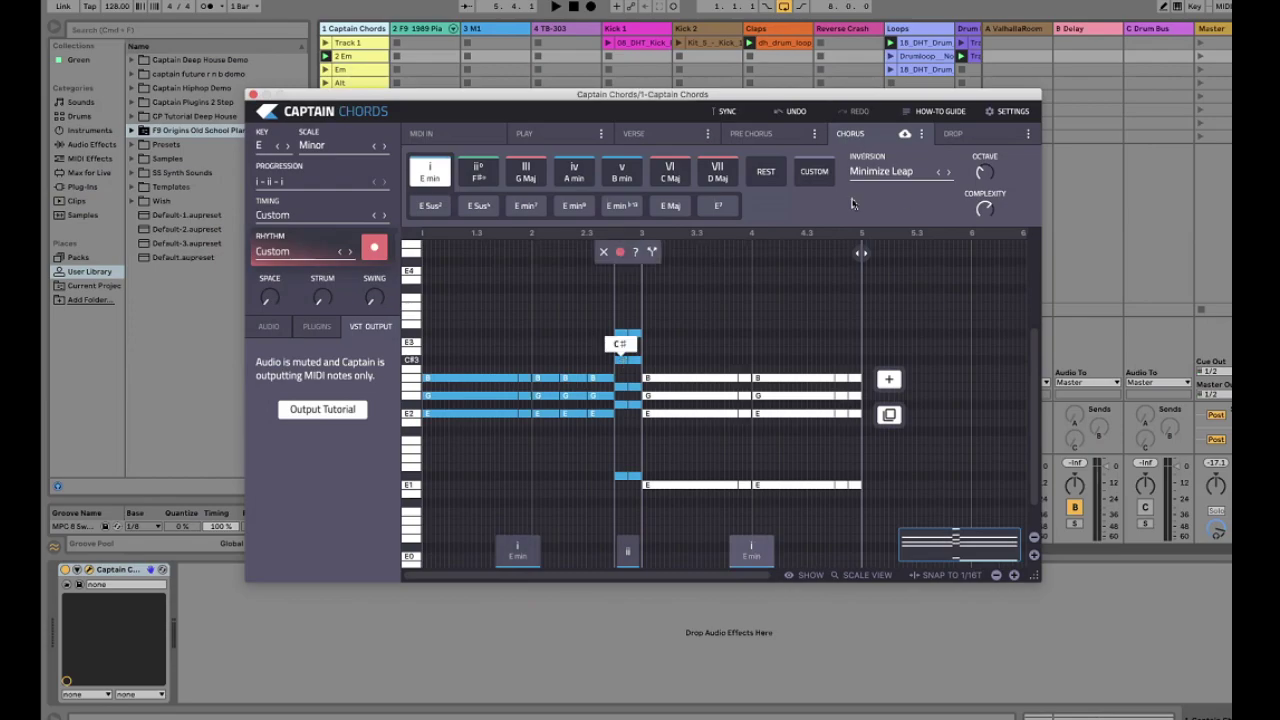
Export the Chorus progression to the seventh clip slot of the Captain Chords track, delete that clip and reopen Captain Chords
drag(780, 400, 352, 125)
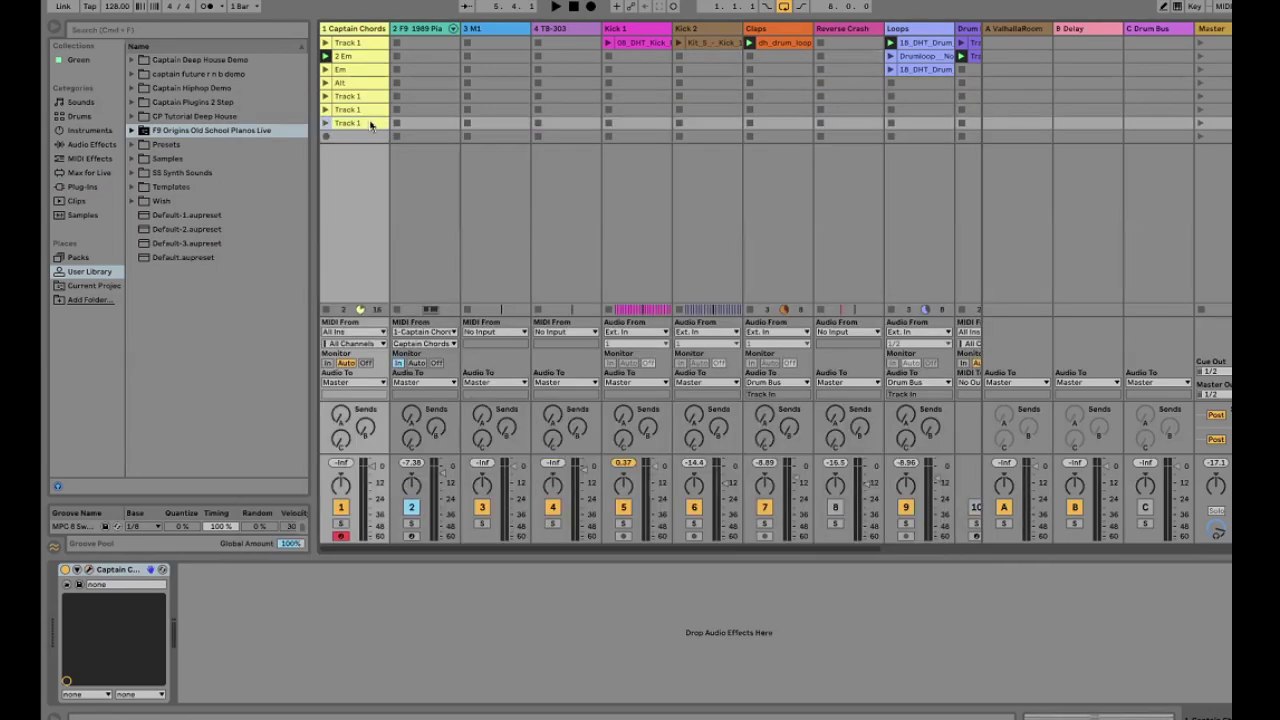
key(Delete)
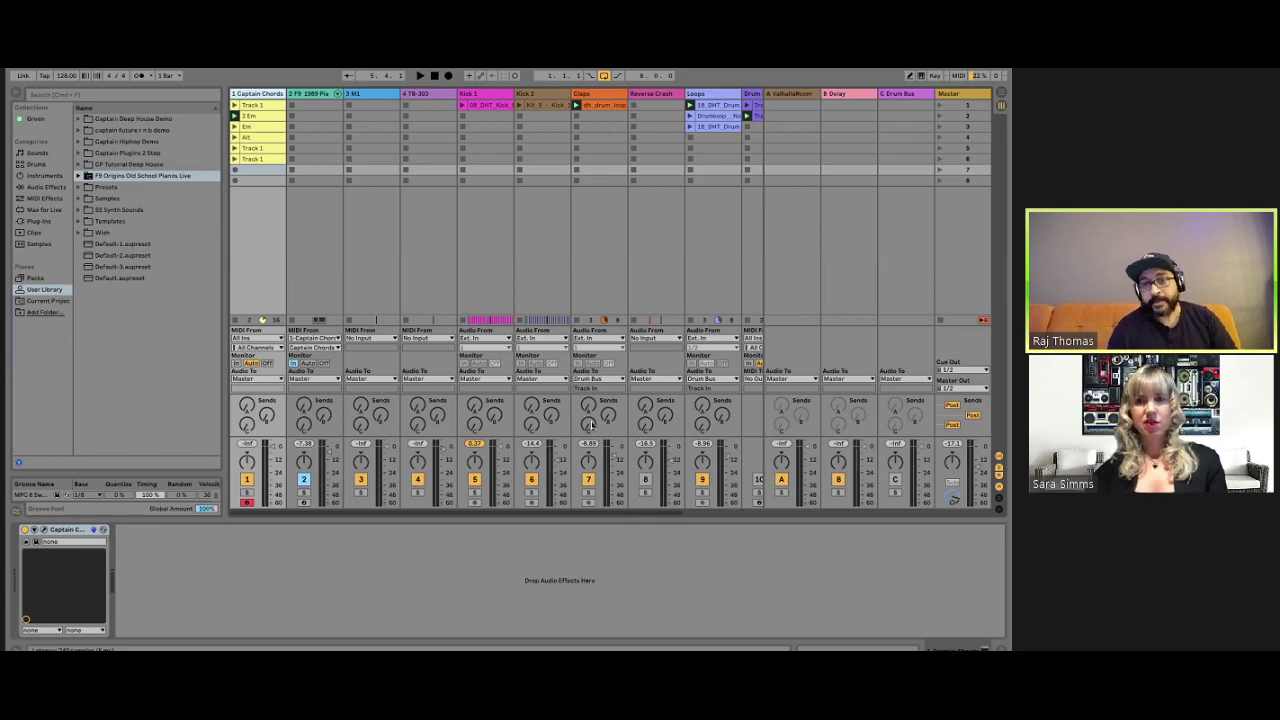
click(42, 529)
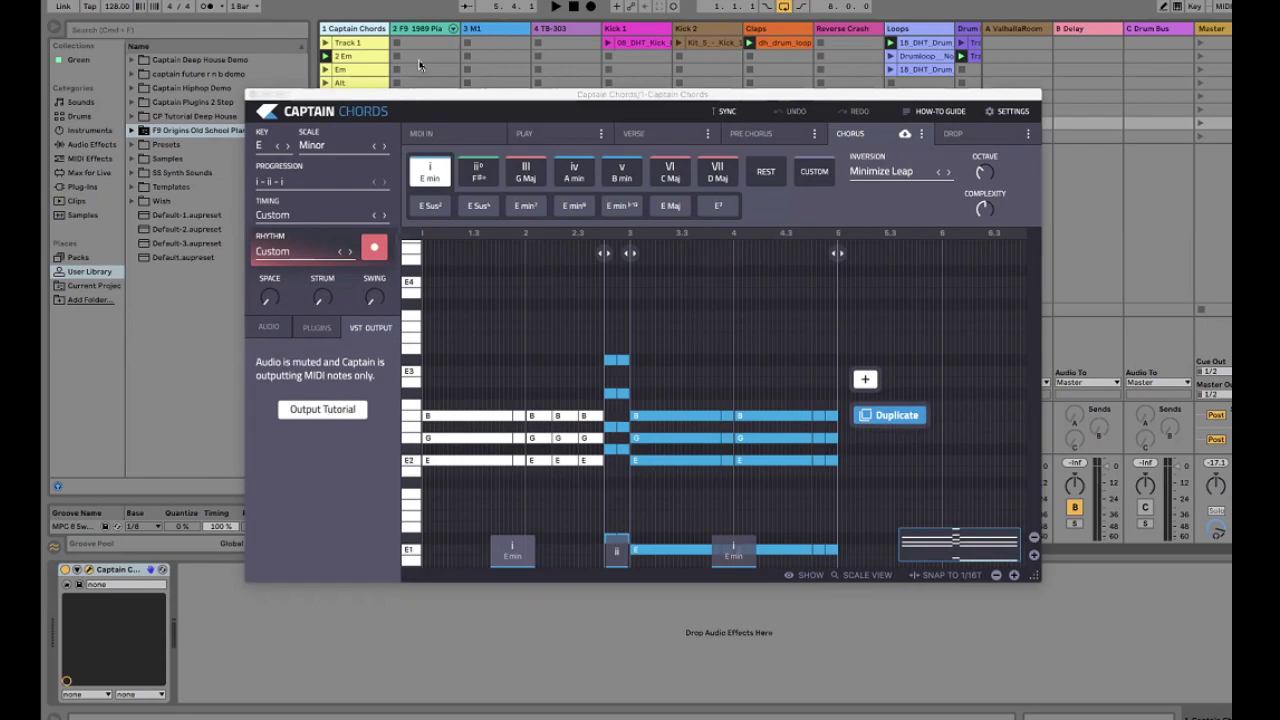
Insert a new MIDI track and place it between the F9 1989 Piano and M1 tracks
click(478, 38)
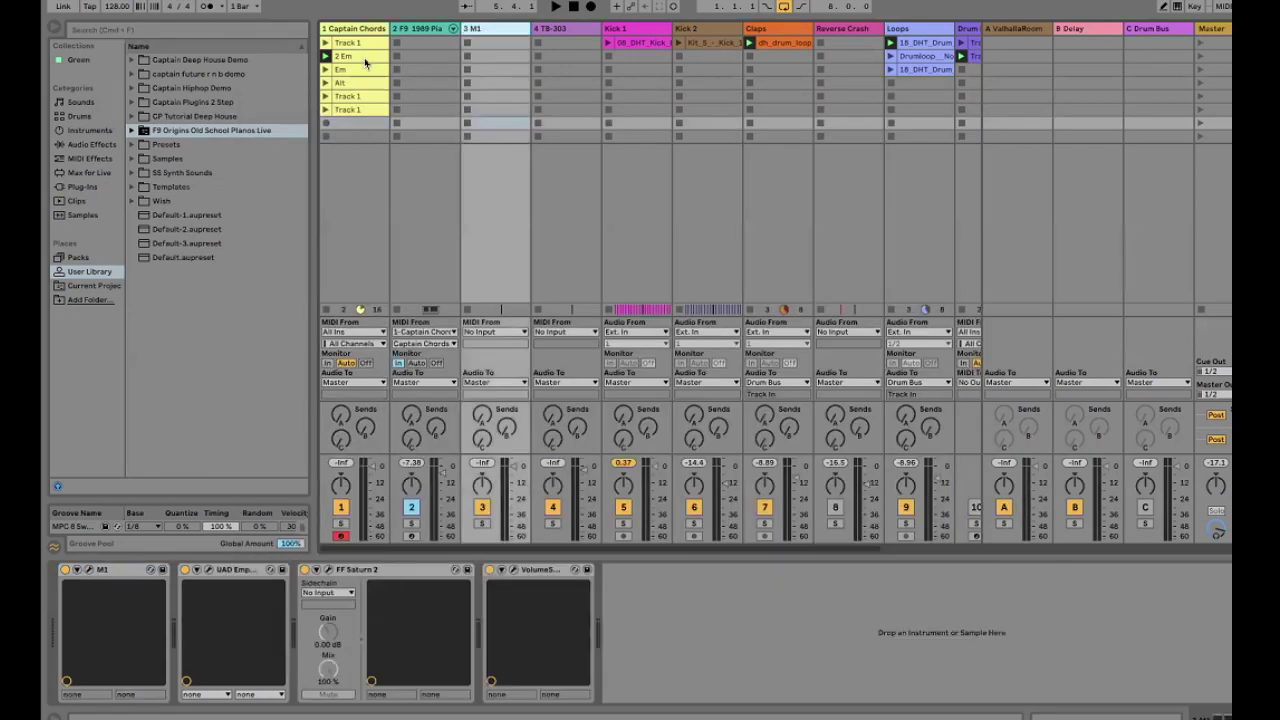
key(super+shift+t)
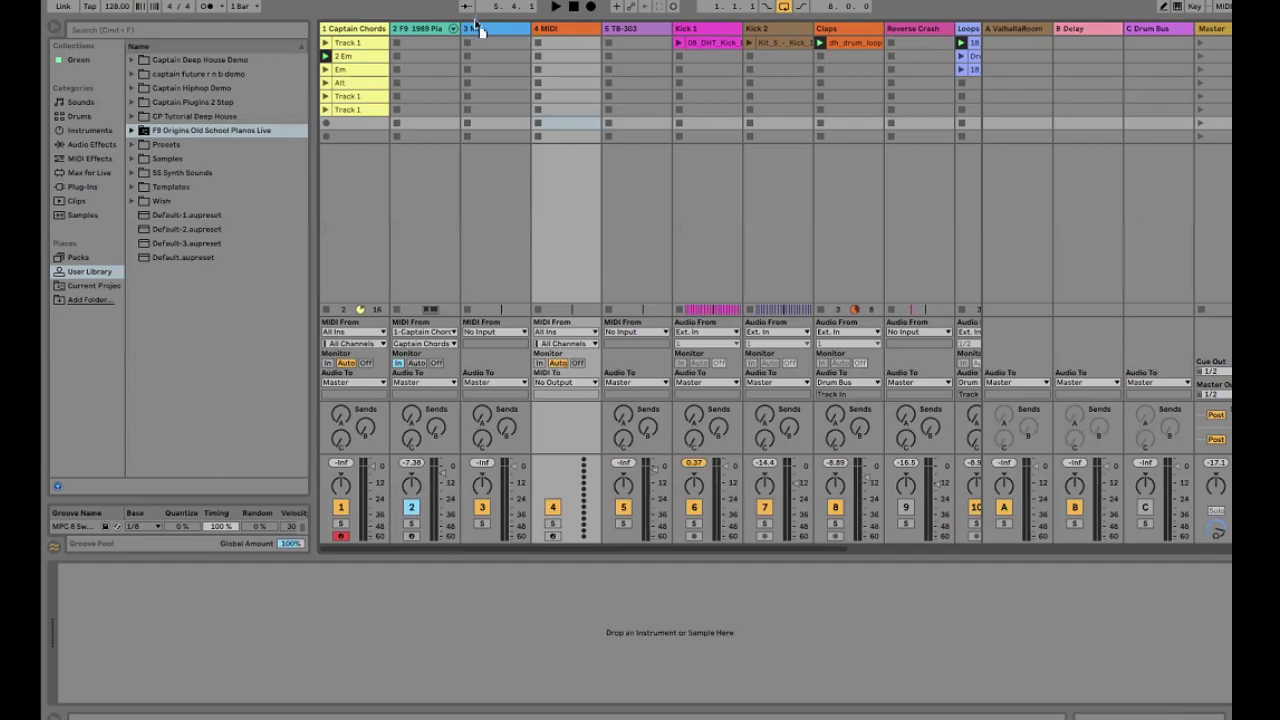
key(super+r)
key(super+Left)
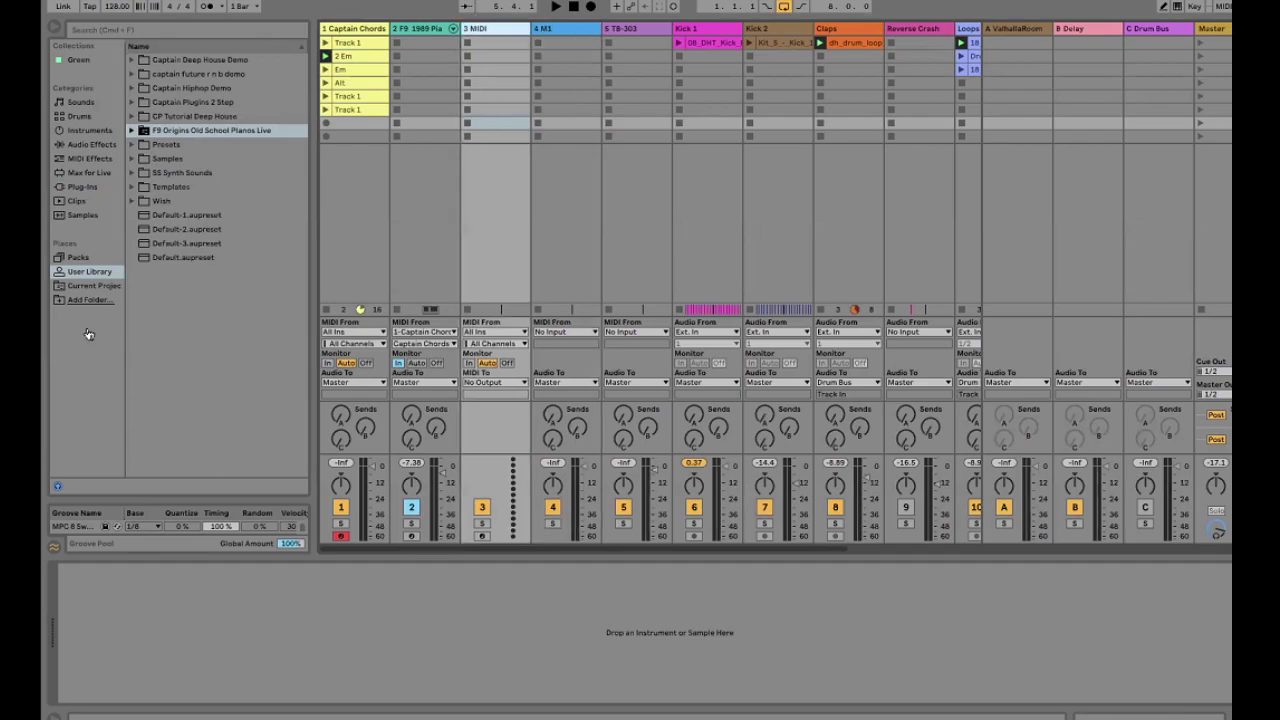
Load the Captain Melody plug-in onto the empty MIDI track 3
click(90, 173)
click(98, 187)
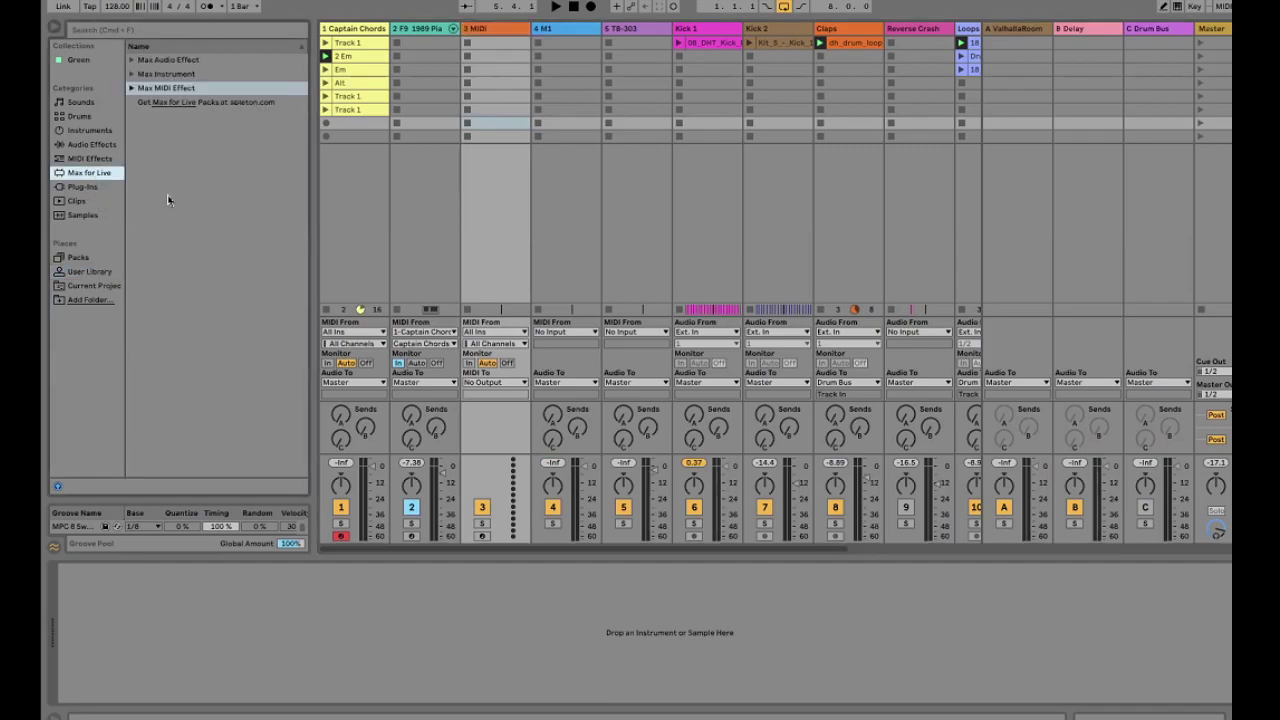
scroll(188, 163, up, 2)
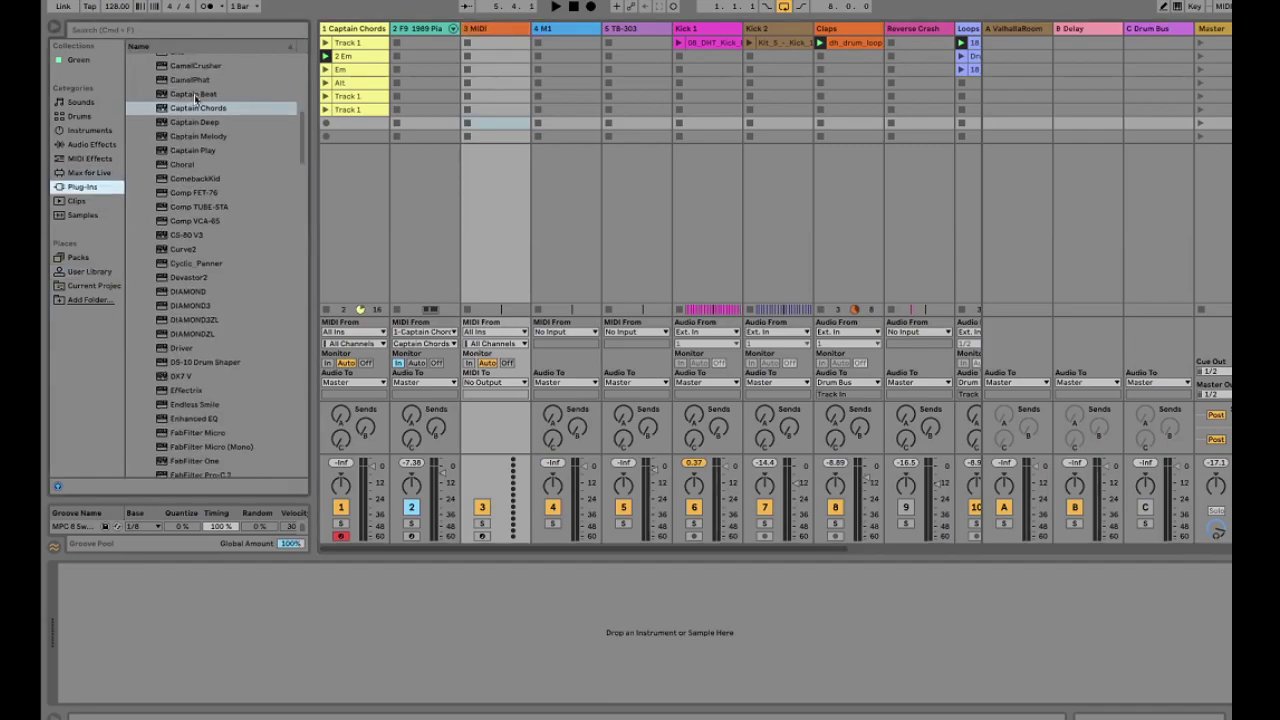
drag(168, 141, 487, 31)
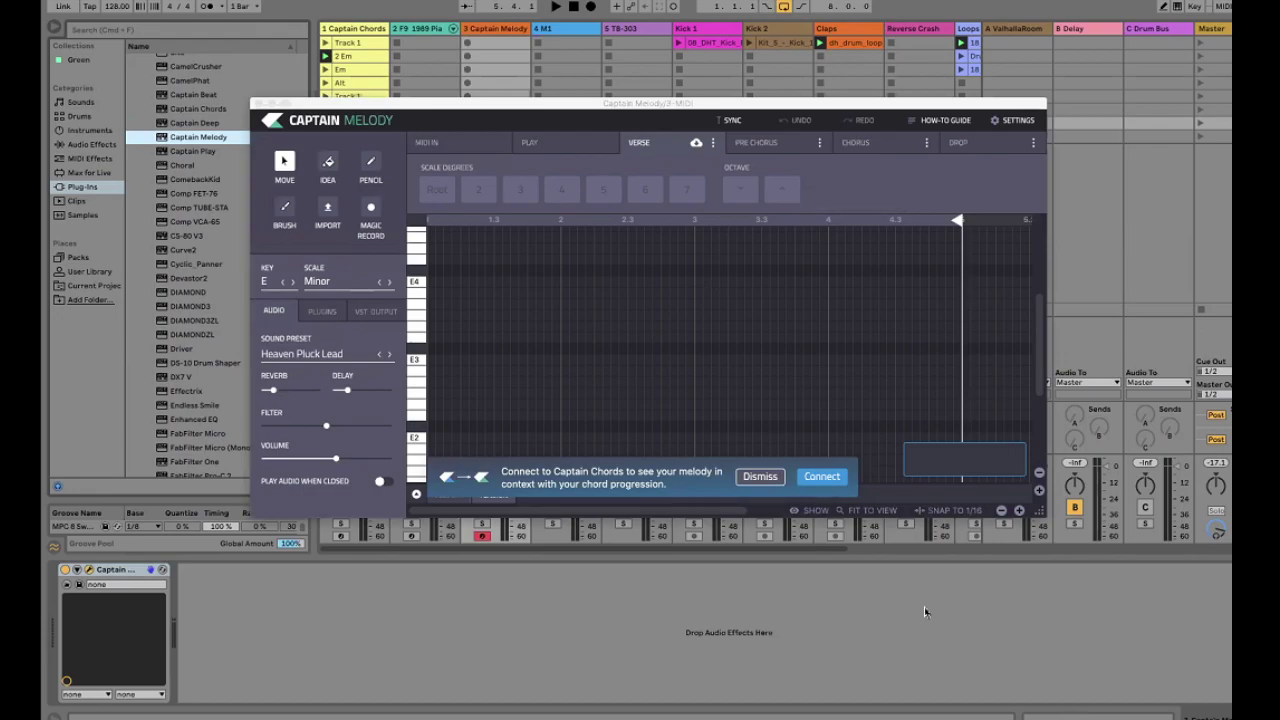
Connect Captain Melody to Captain Chords and choose the Palm Bass sound preset
click(822, 477)
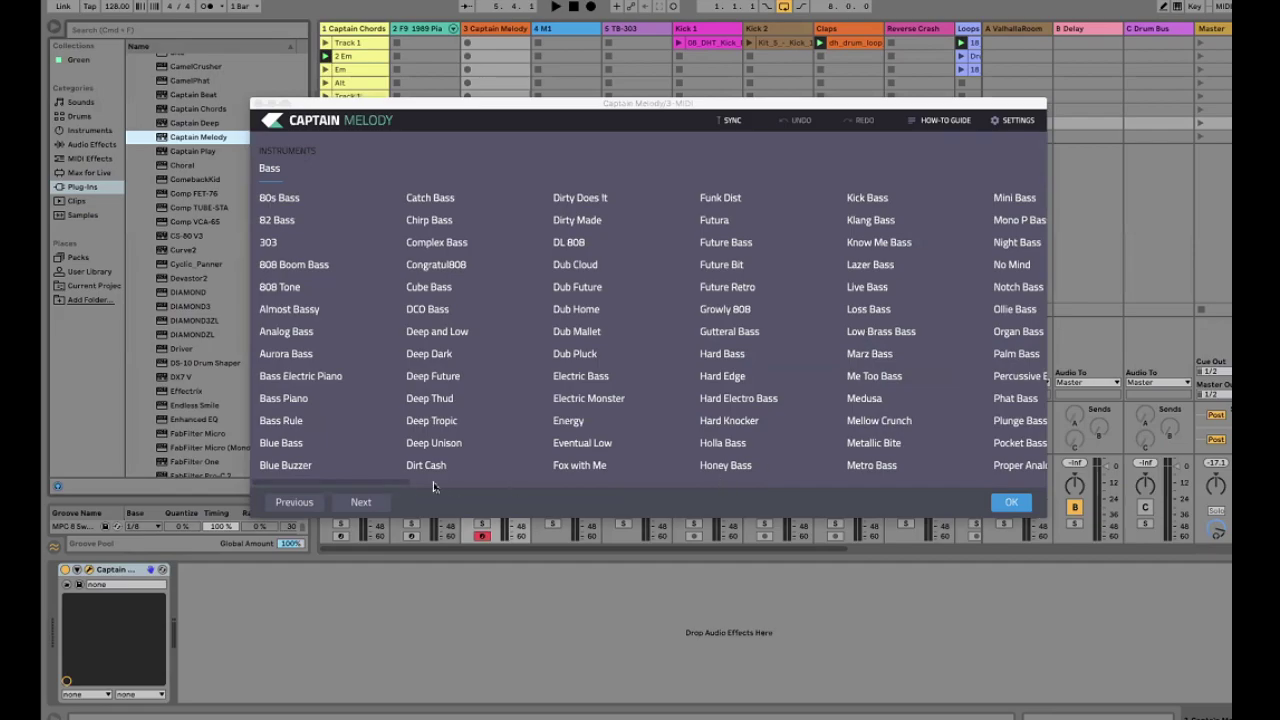
scroll(760, 345, right, 3)
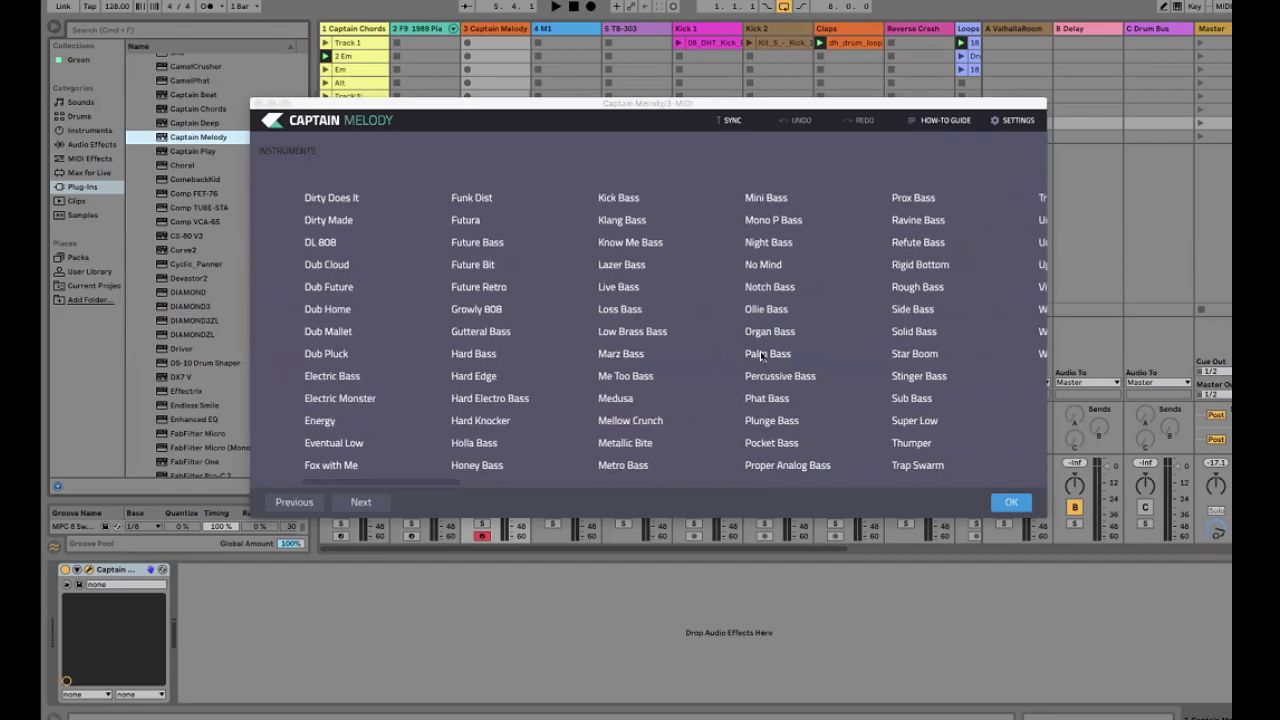
click(761, 356)
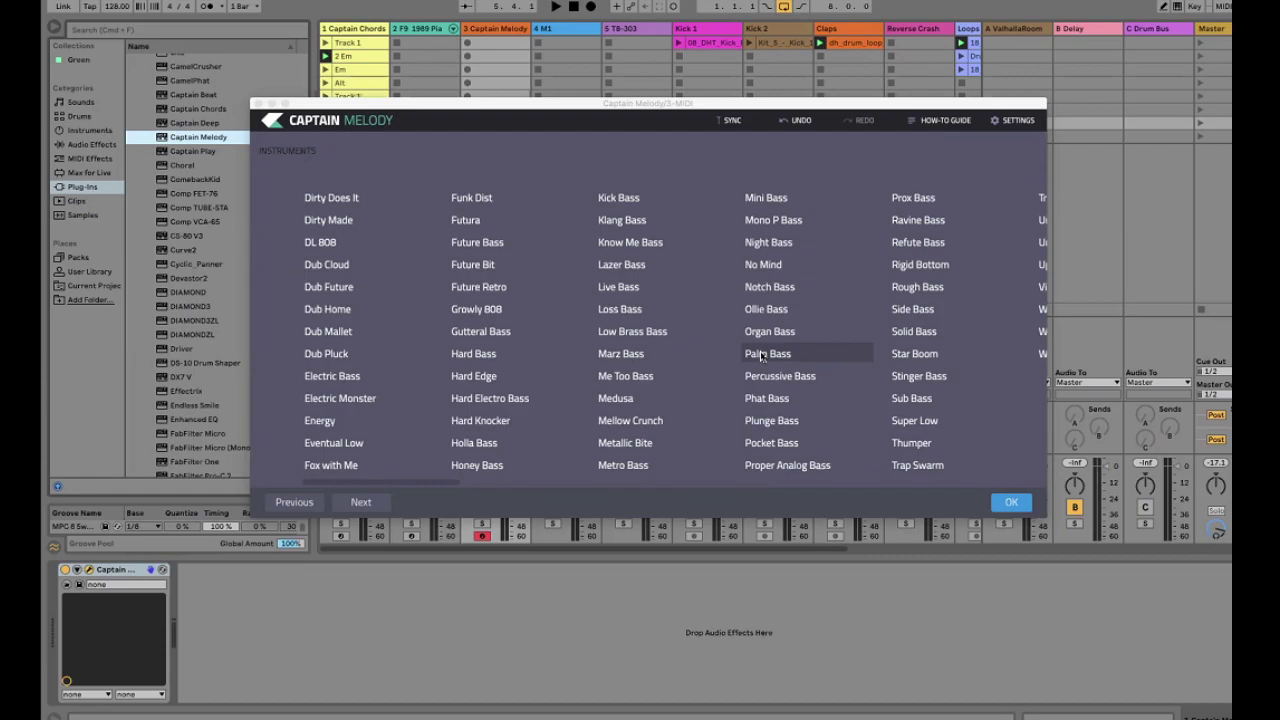
click(1010, 502)
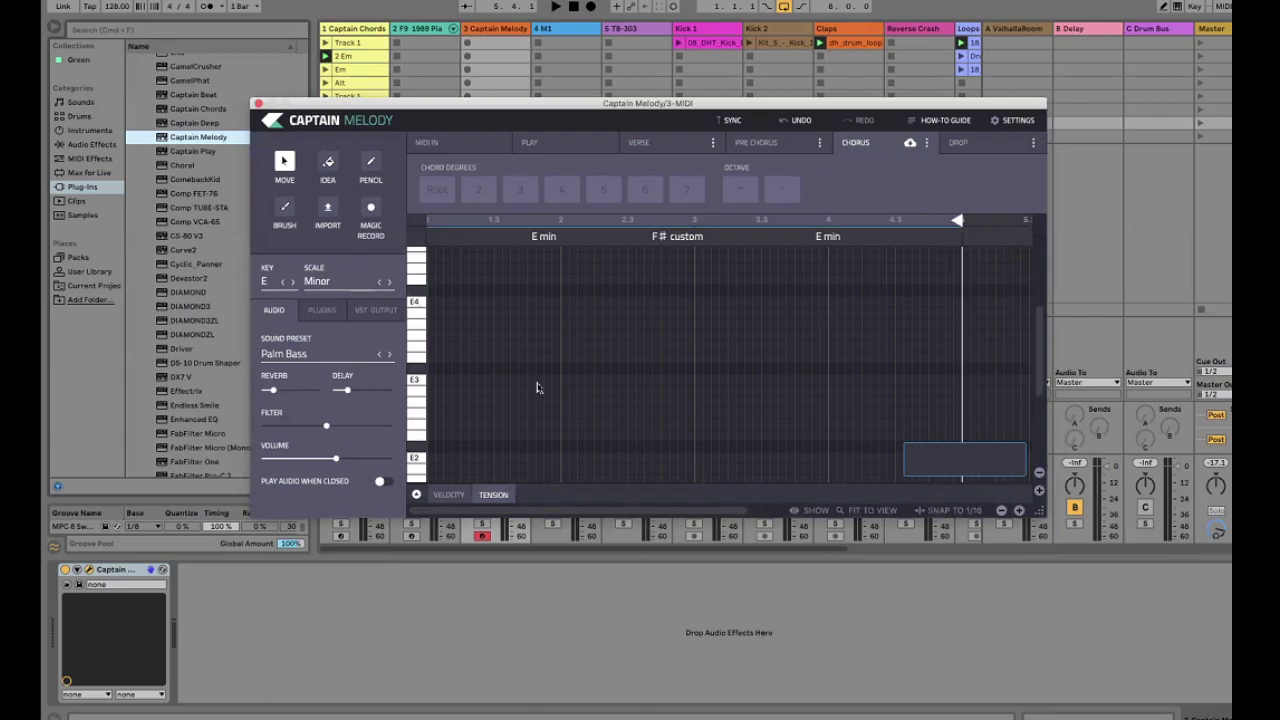
Clear the Magic Record test notes and record a repeated E2 bass rhythm over the looping Chorus chords
key(r)
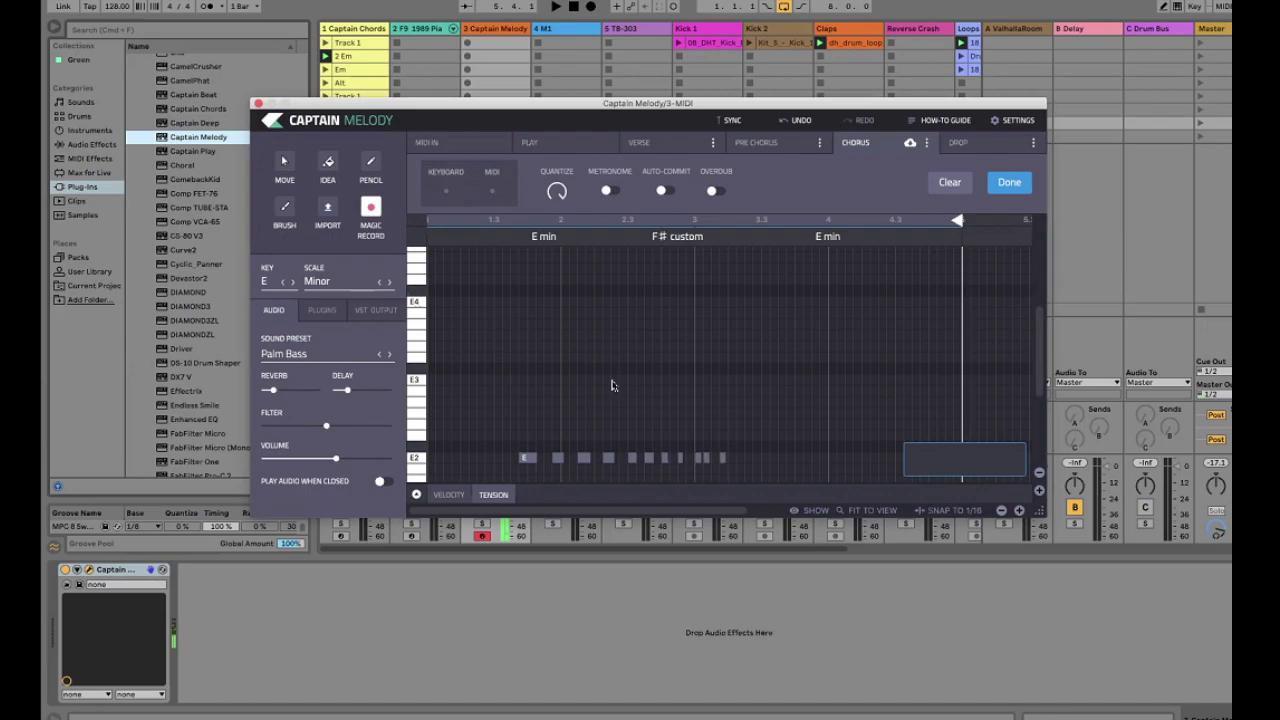
click(948, 183)
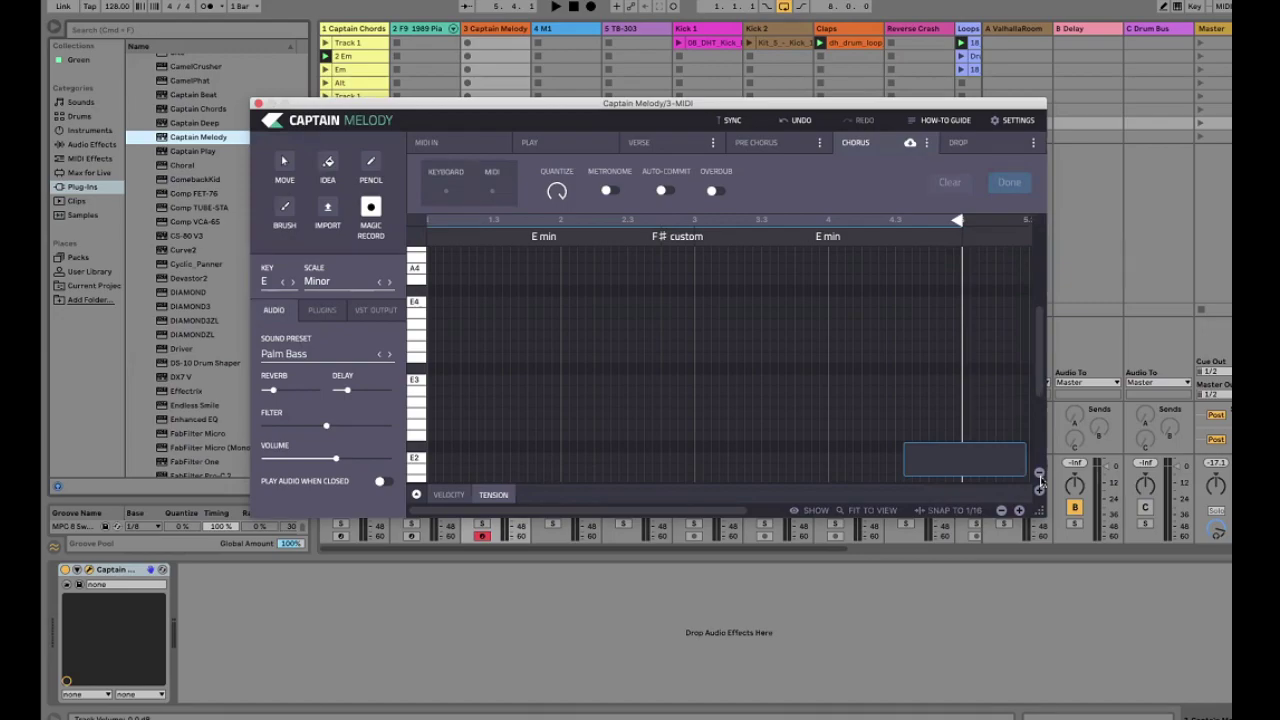
key(space)
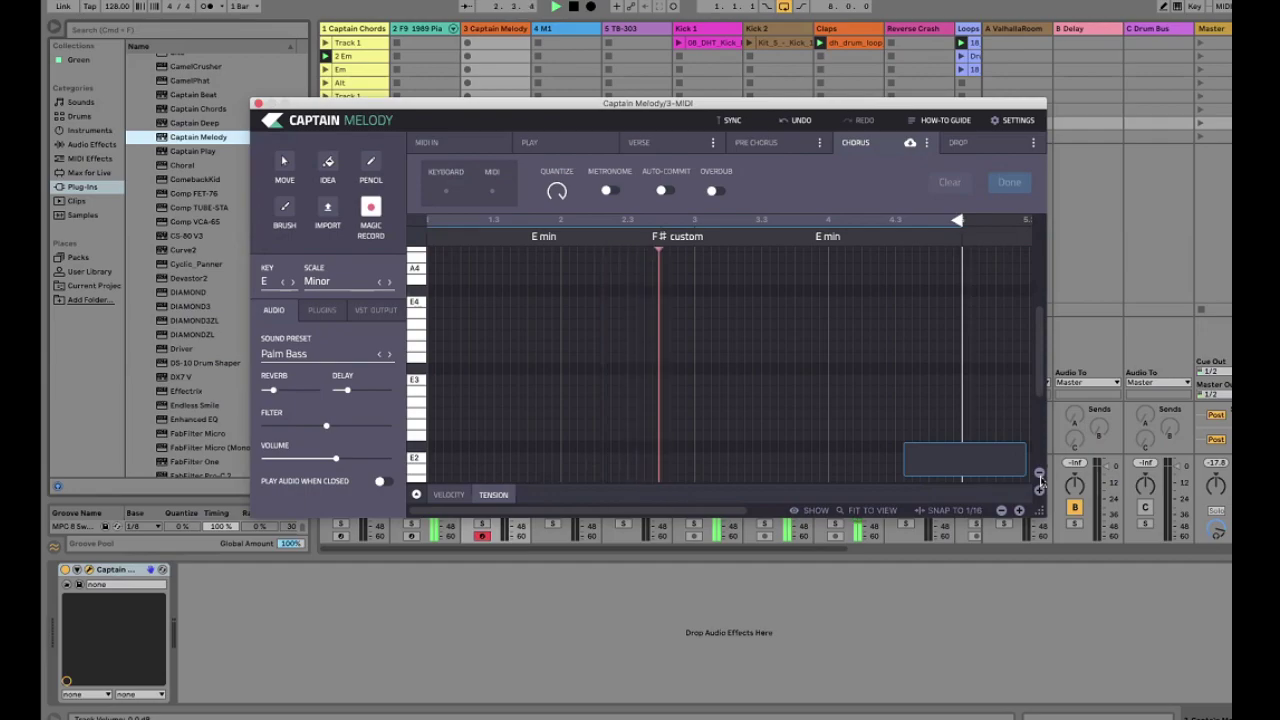
key(a)
key(a)
key(a)
key(a)
key(a)
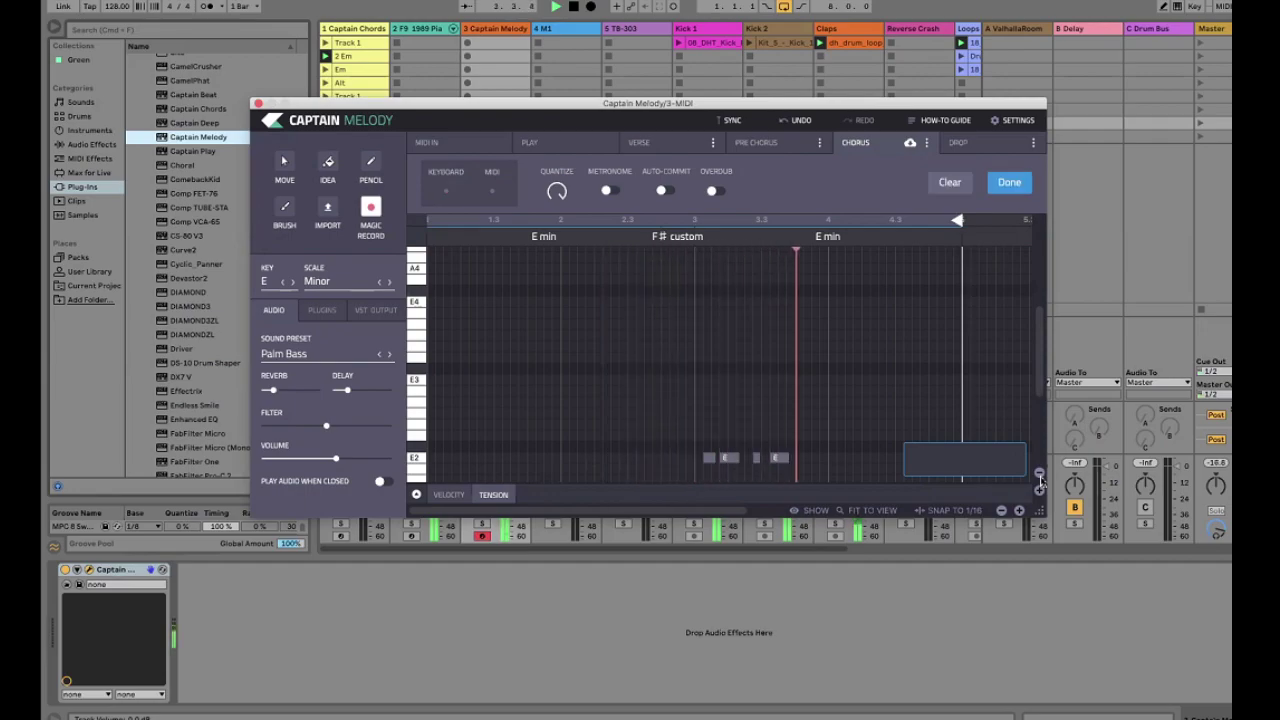
key(a)
key(a)
key(a)
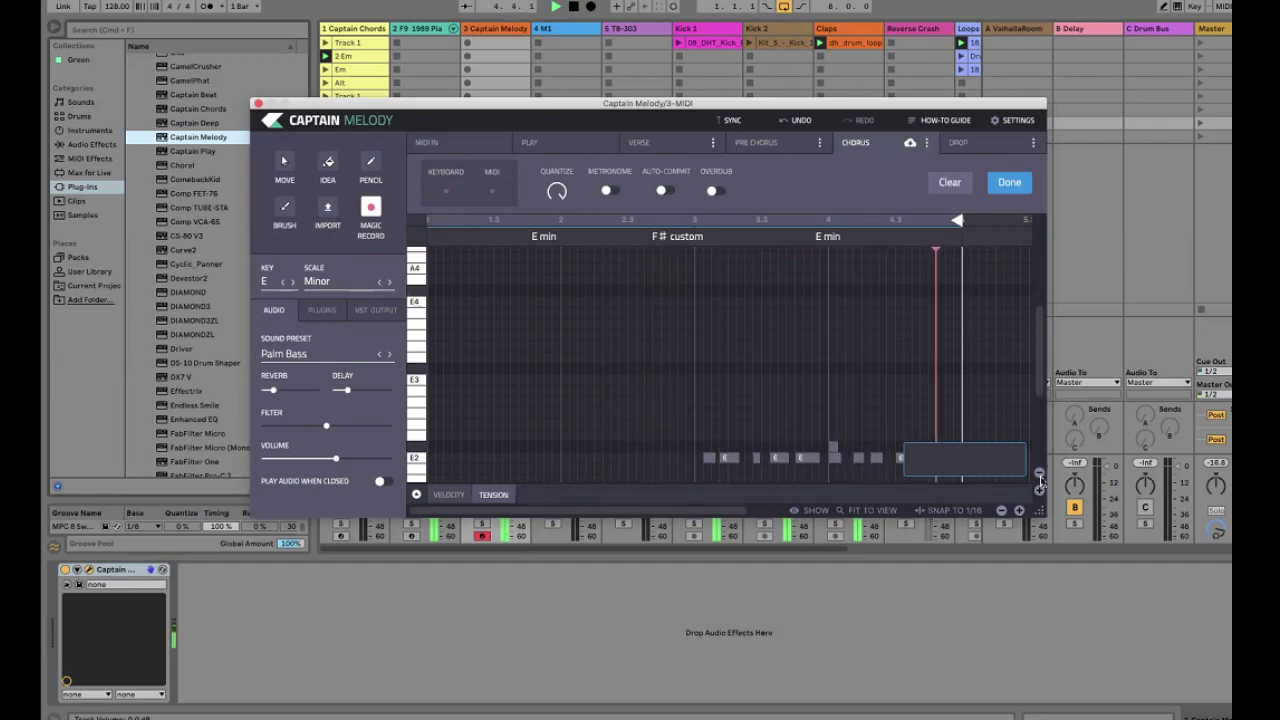
key(a)
key(a)
key(a)
key(a)
key(a)
key(a)
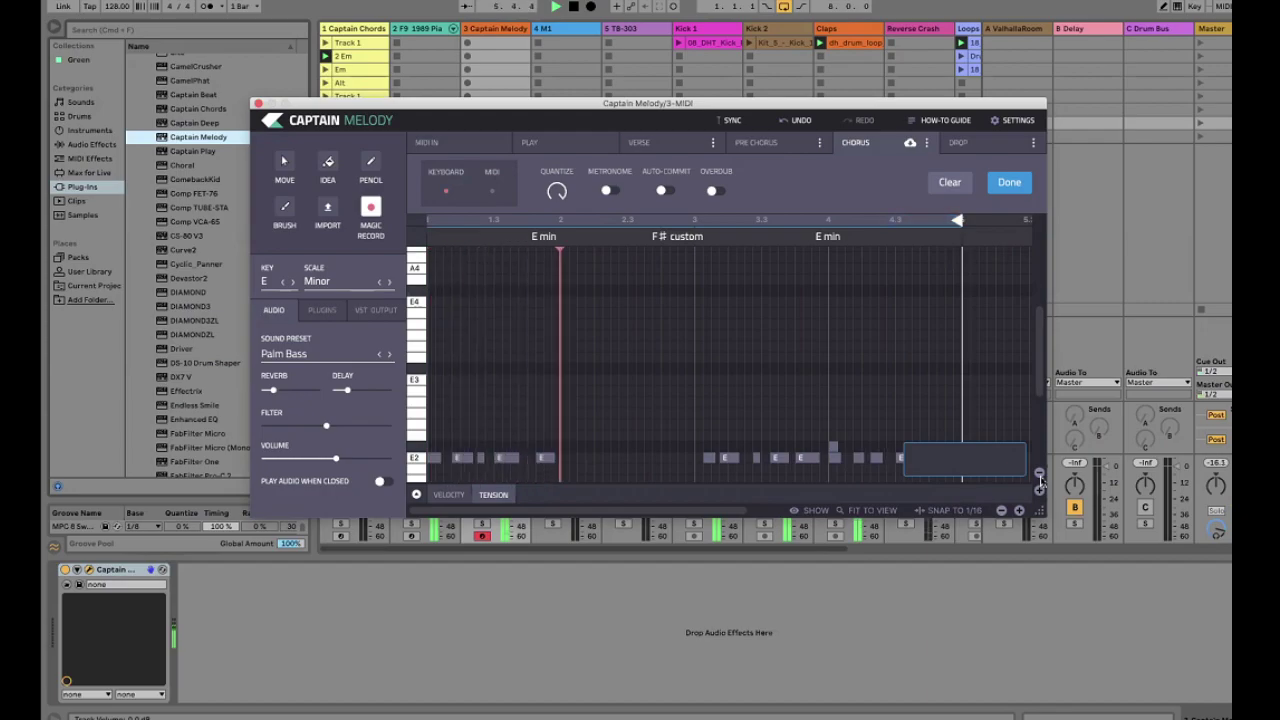
key(a)
key(a)
key(a)
key(space)
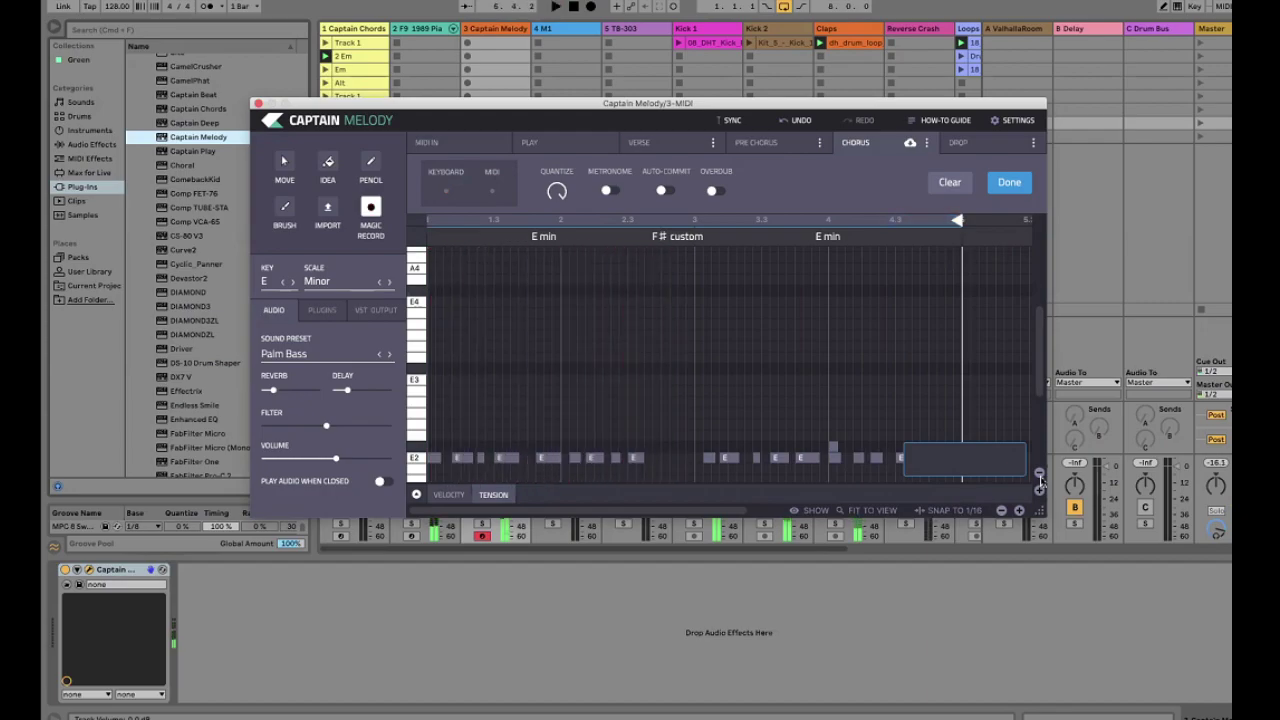
click(710, 438)
drag(950, 461, 941, 466)
key(Delete)
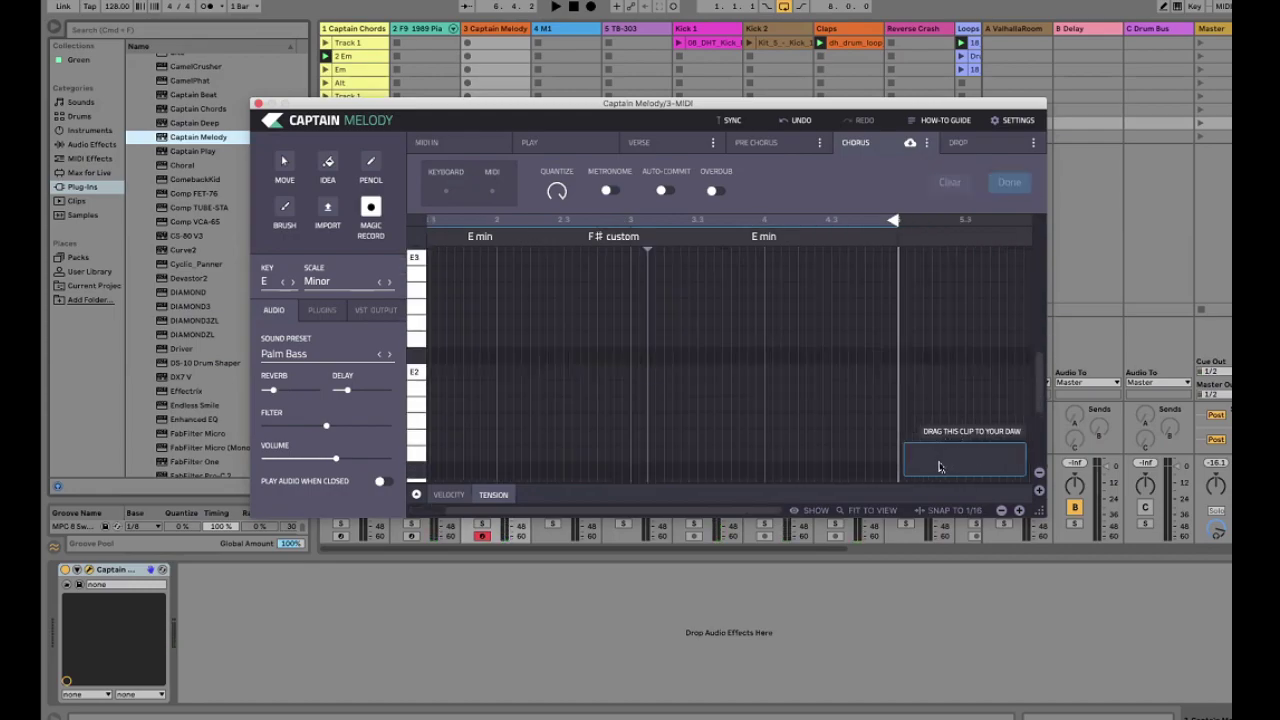
click(806, 120)
click(800, 120)
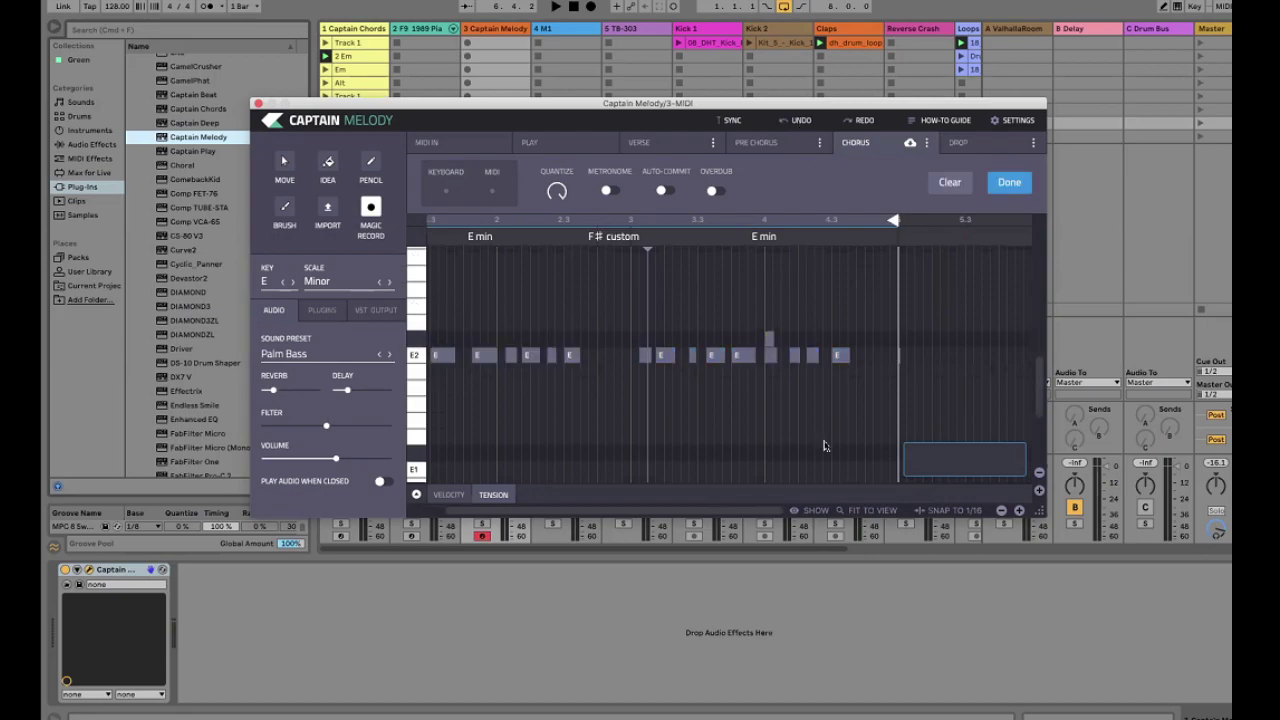
Commit the recorded bass notes and delete the group between bar 3 and bar 5
click(1020, 189)
drag(865, 400, 634, 326)
key(Delete)
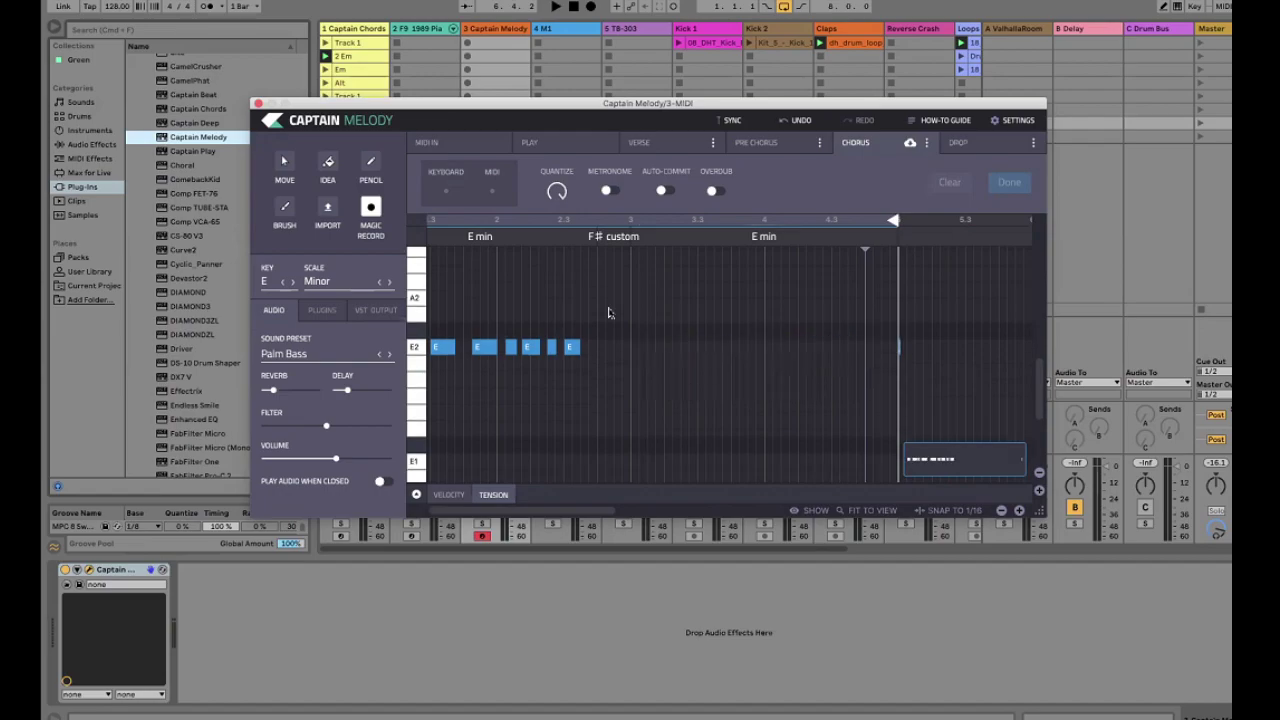
Move the Chorus section's end marker to bar 3 and play back the shortened bass loop
mouse_move(897, 222)
mouse_down()
mouse_move(654, 251)
mouse_move(632, 272)
mouse_up()
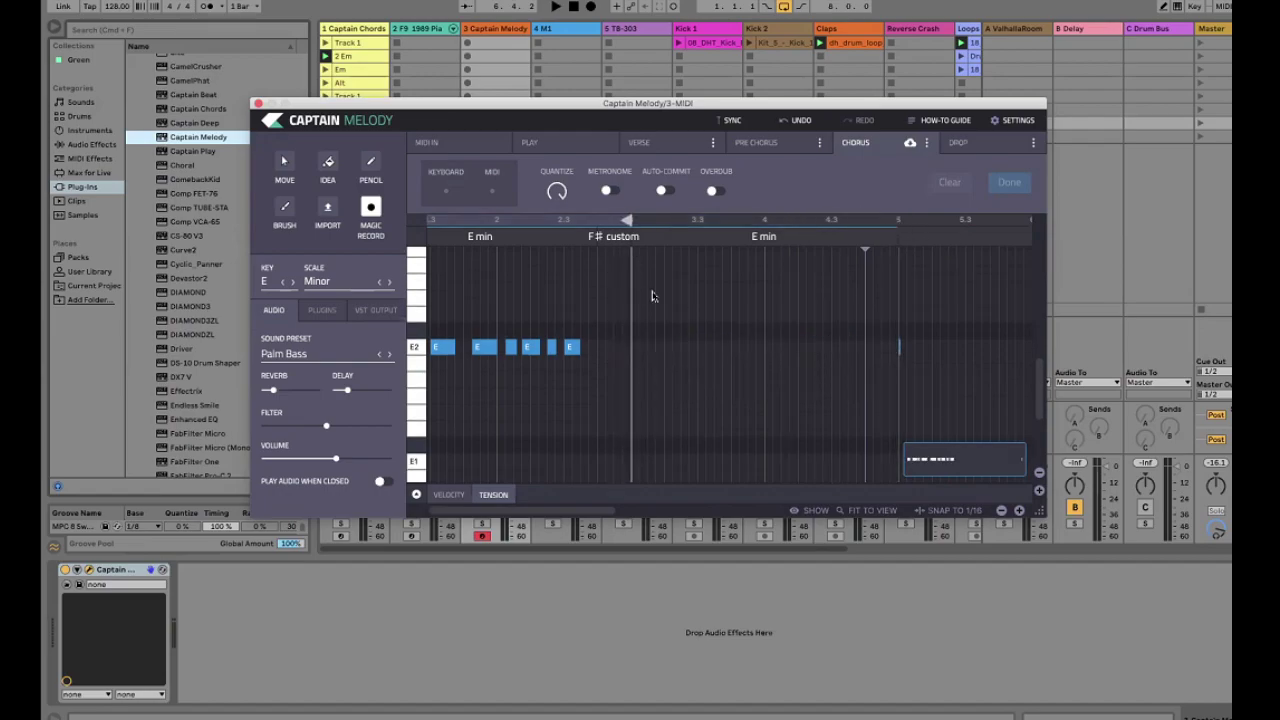
click(1000, 511)
click(1000, 511)
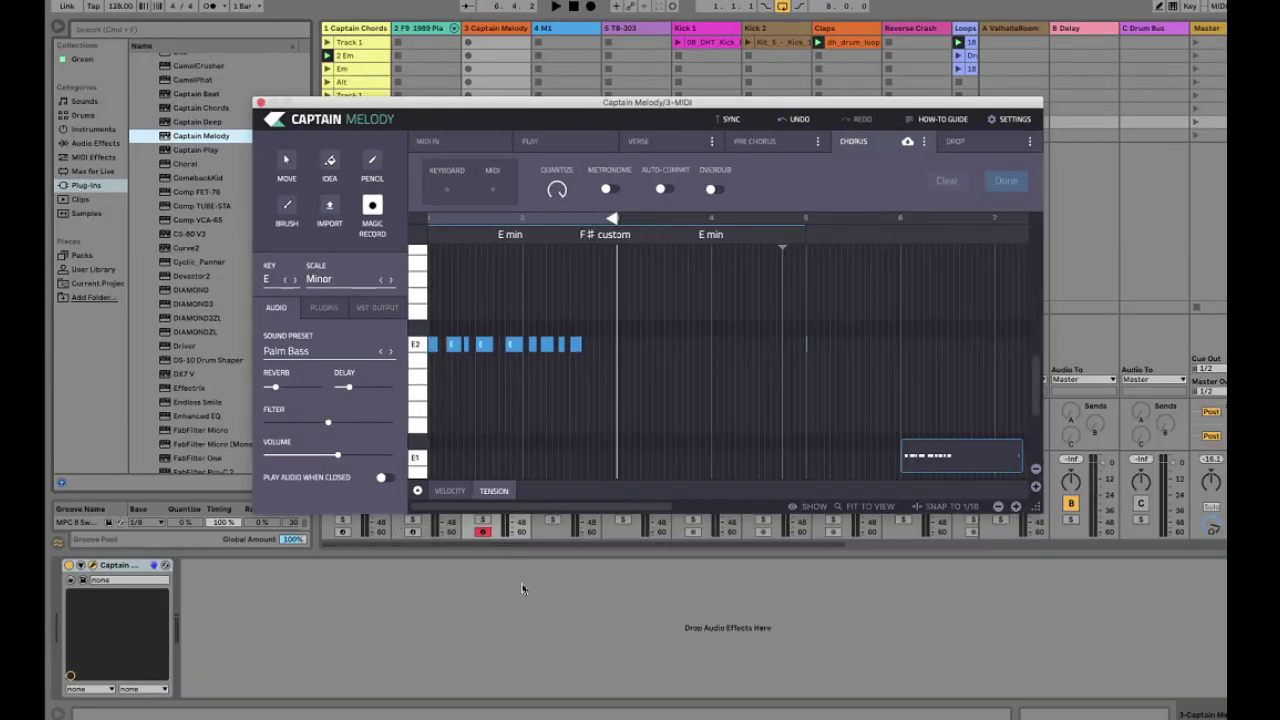
key(space)
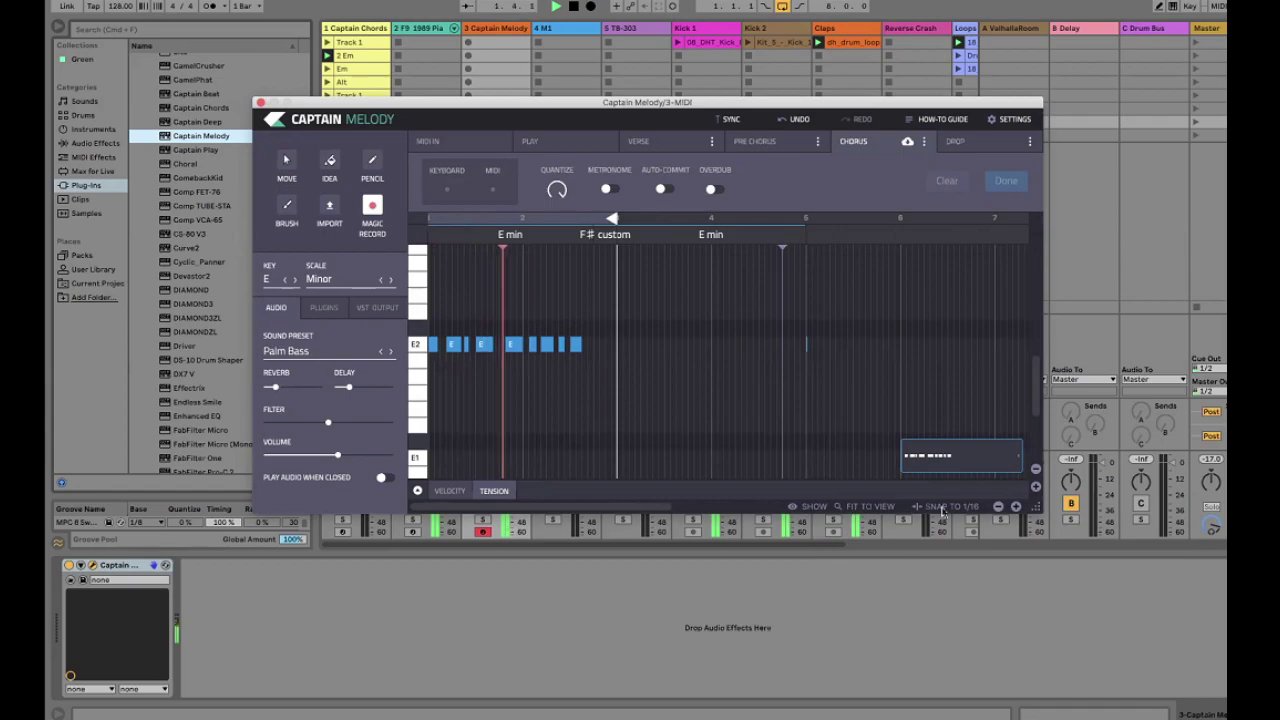
click(1015, 507)
click(1015, 507)
click(1015, 507)
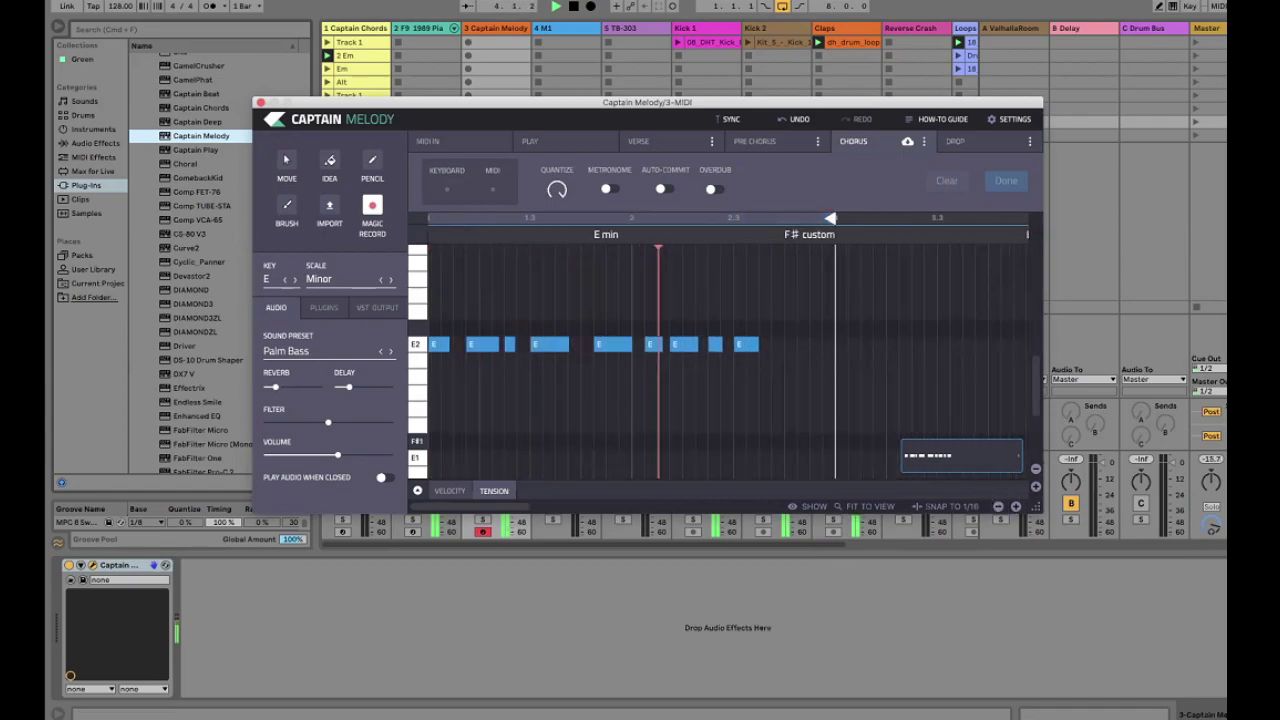
Shift the fifth E note a sixteenth earlier and the sixth to the start of bar 2, checking the timing by playback
key(space)
drag(610, 350, 597, 352)
key(space)
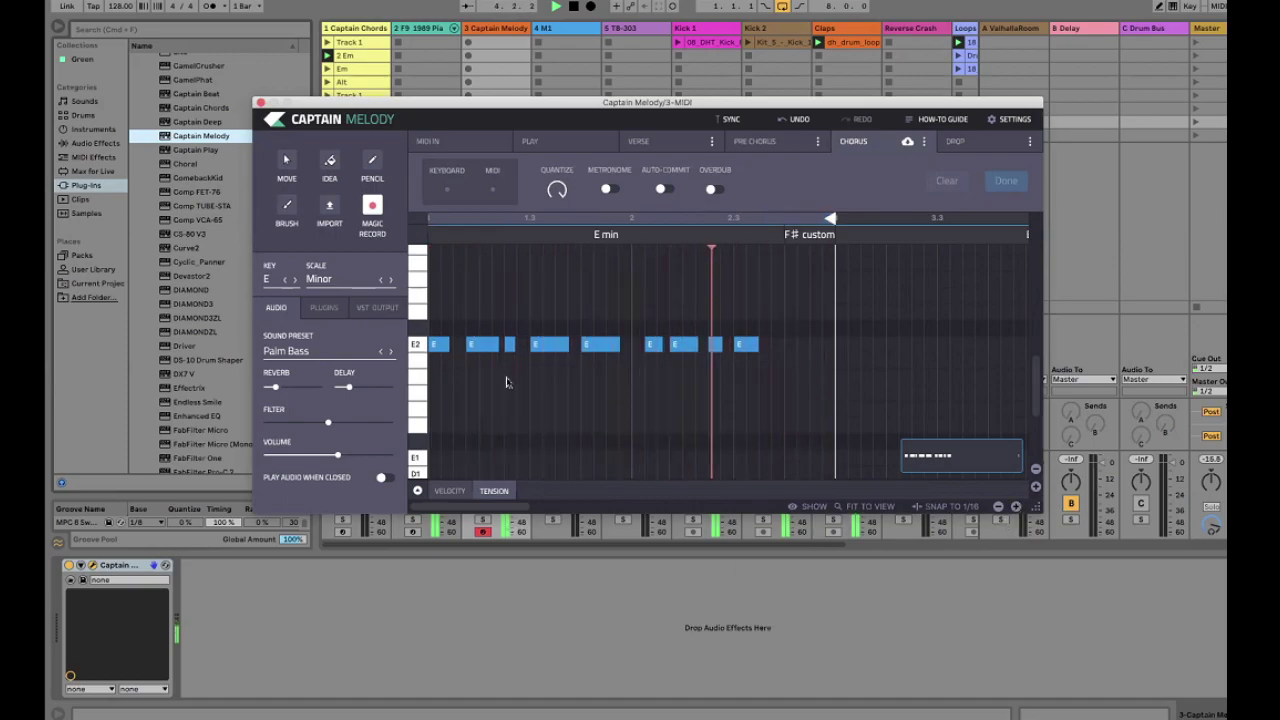
drag(649, 350, 641, 345)
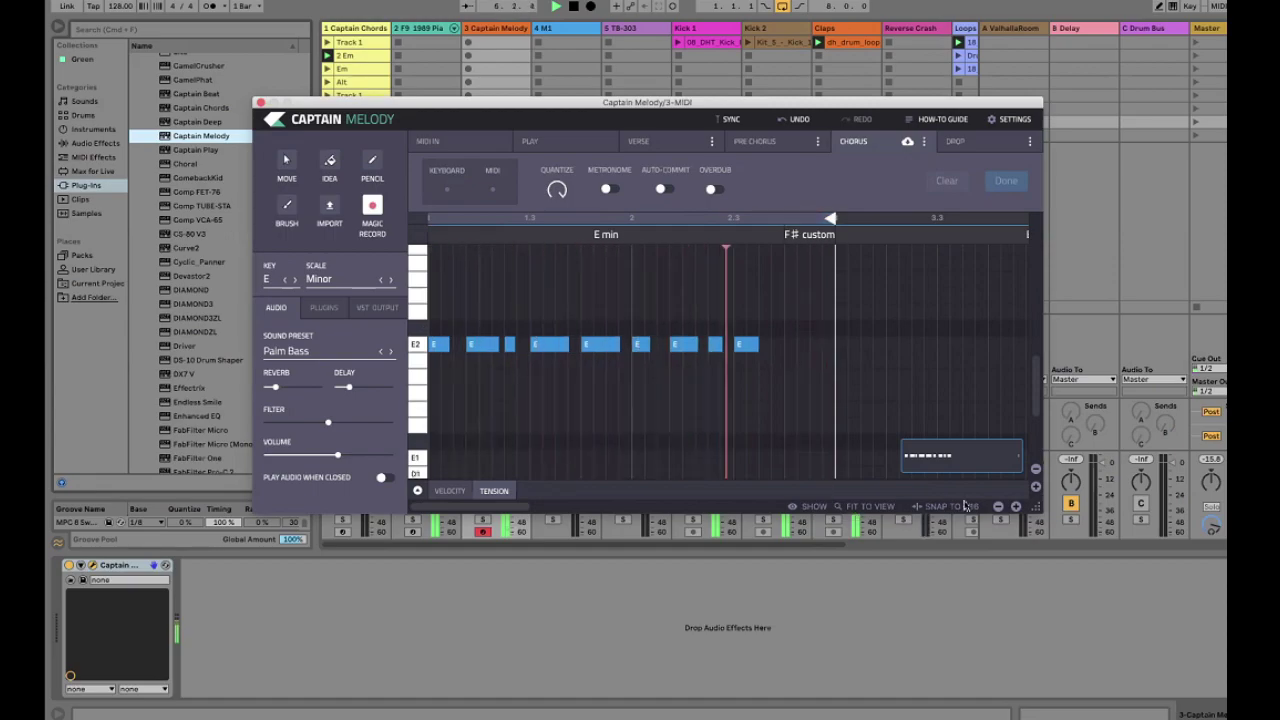
key(space)
Lengthen the short third note slightly at its end
click(1016, 507)
click(1016, 507)
click(1016, 507)
click(1016, 507)
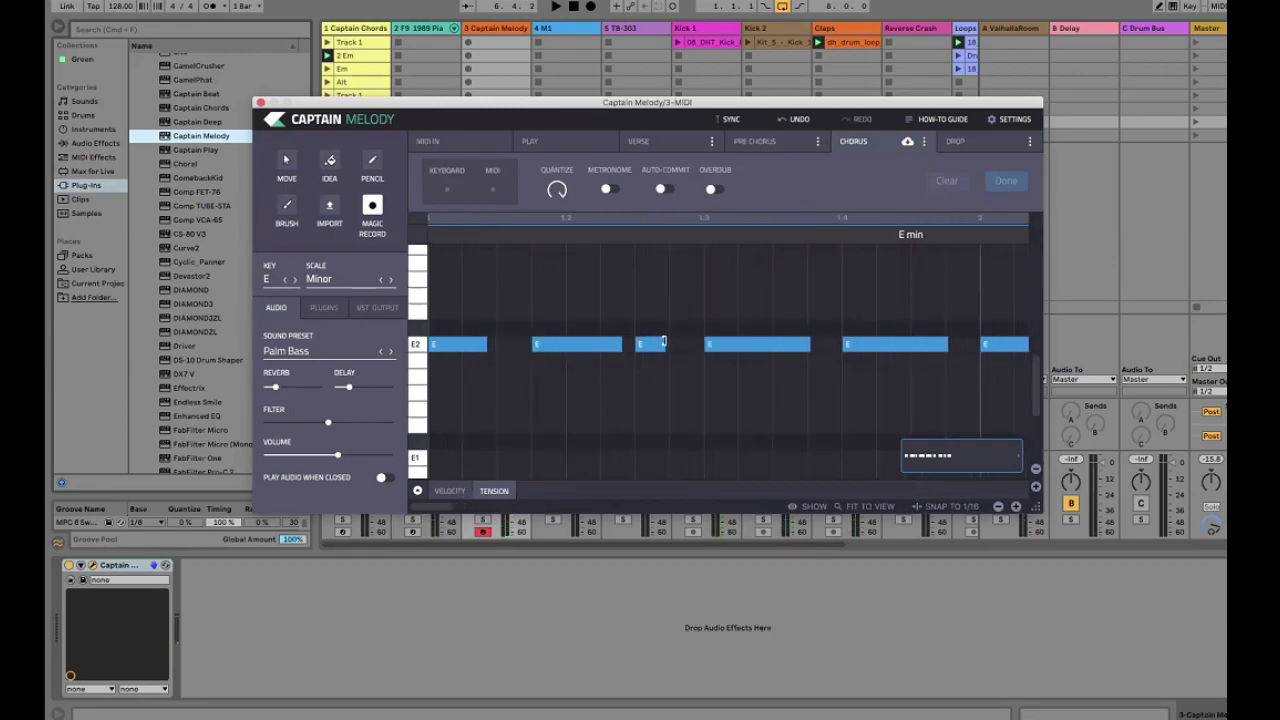
drag(669, 342, 671, 342)
click(998, 507)
click(998, 507)
click(998, 507)
click(998, 507)
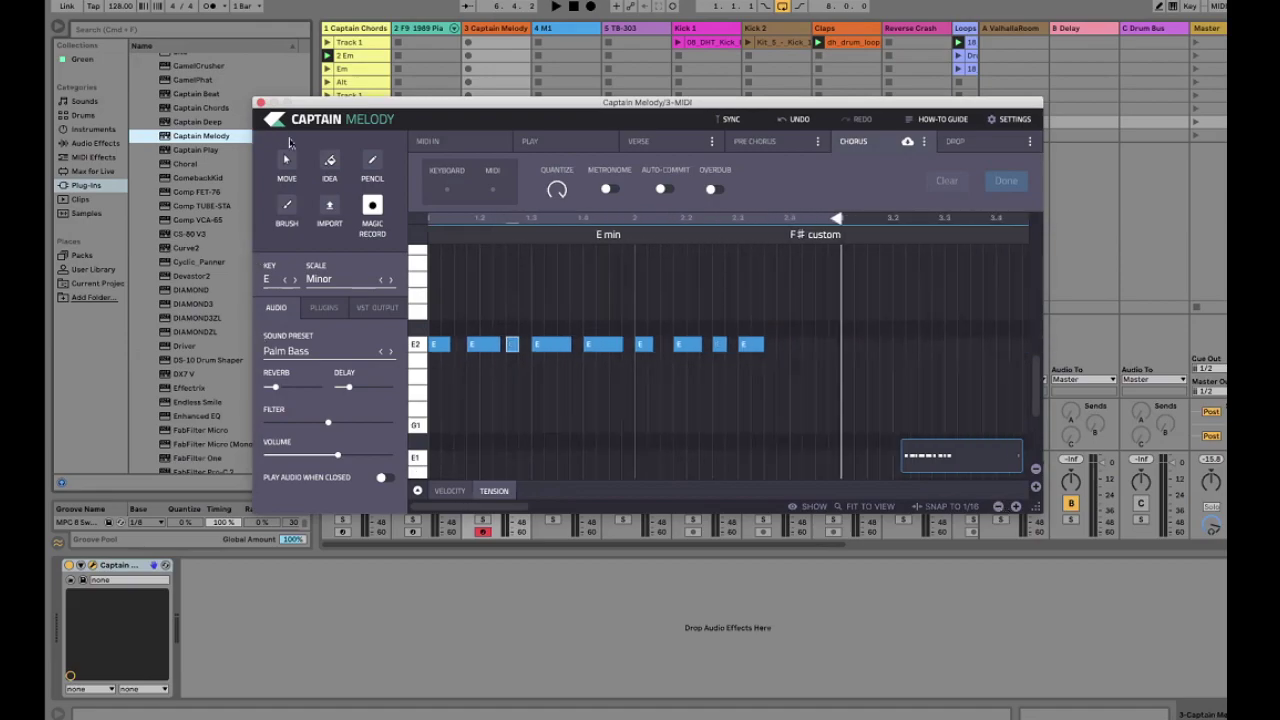
Change the second bass note to chord degree 5 and the third note to chord degree 2
click(291, 166)
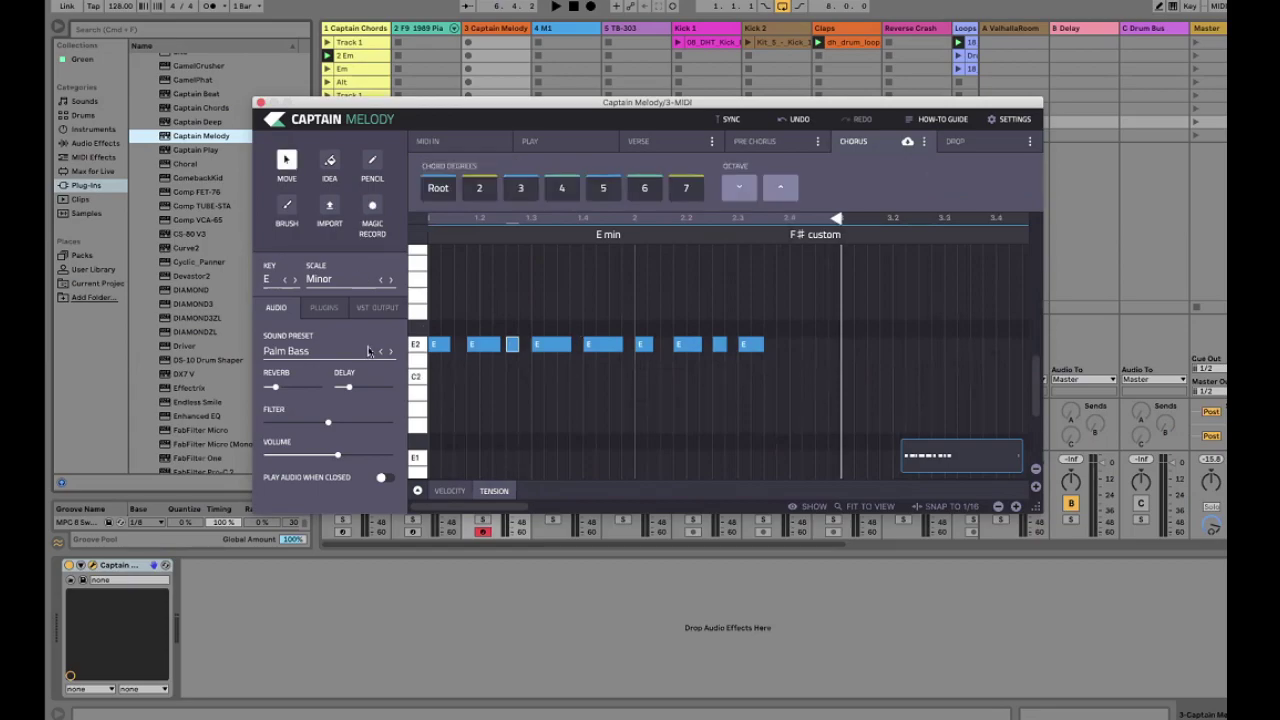
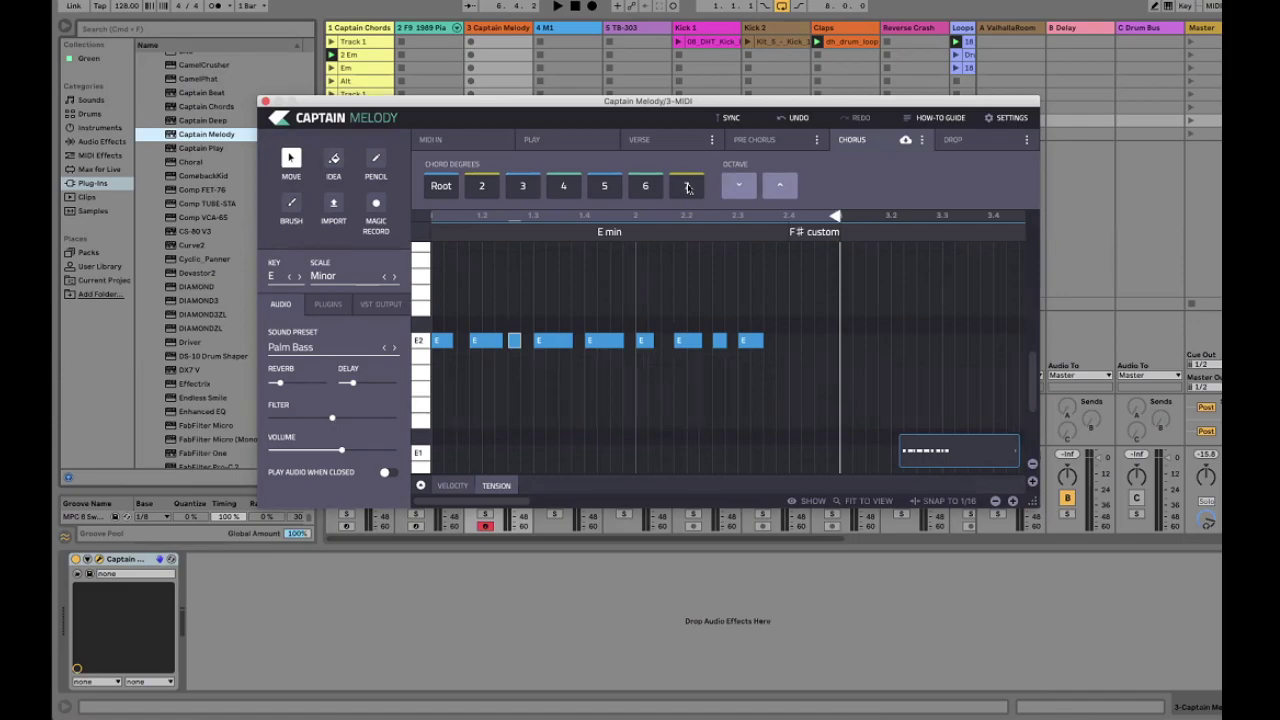
click(491, 340)
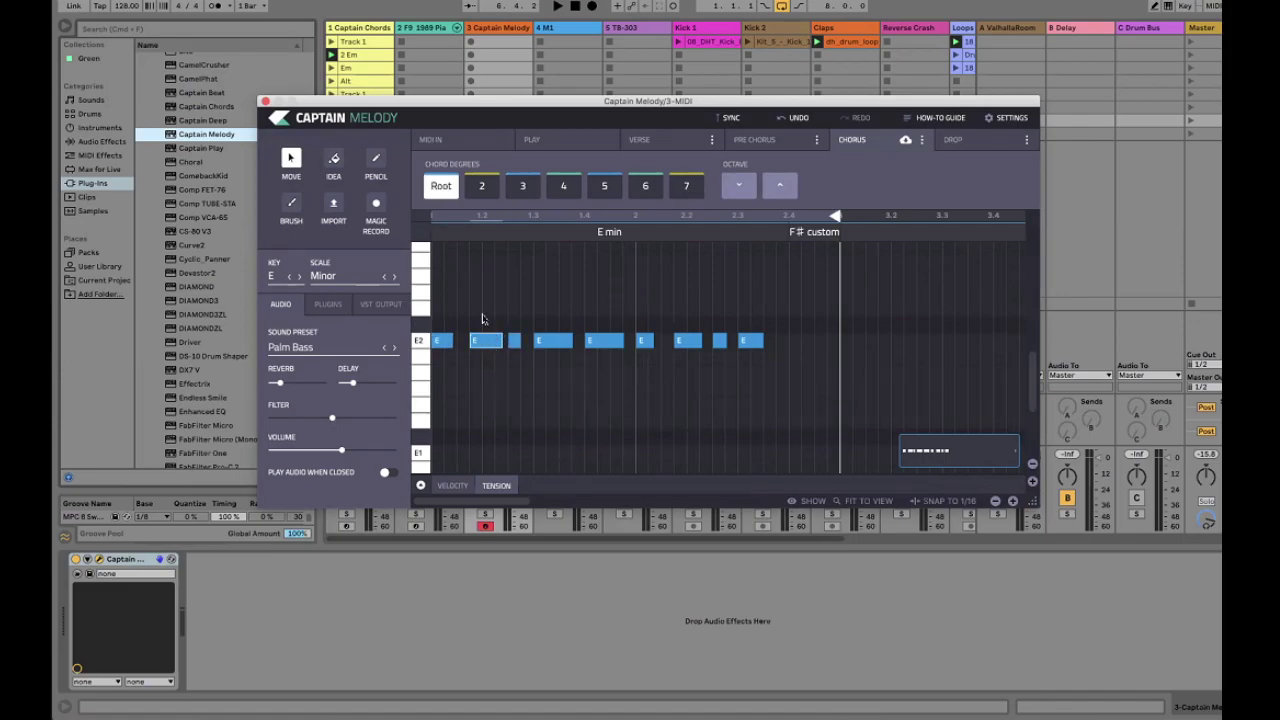
click(605, 188)
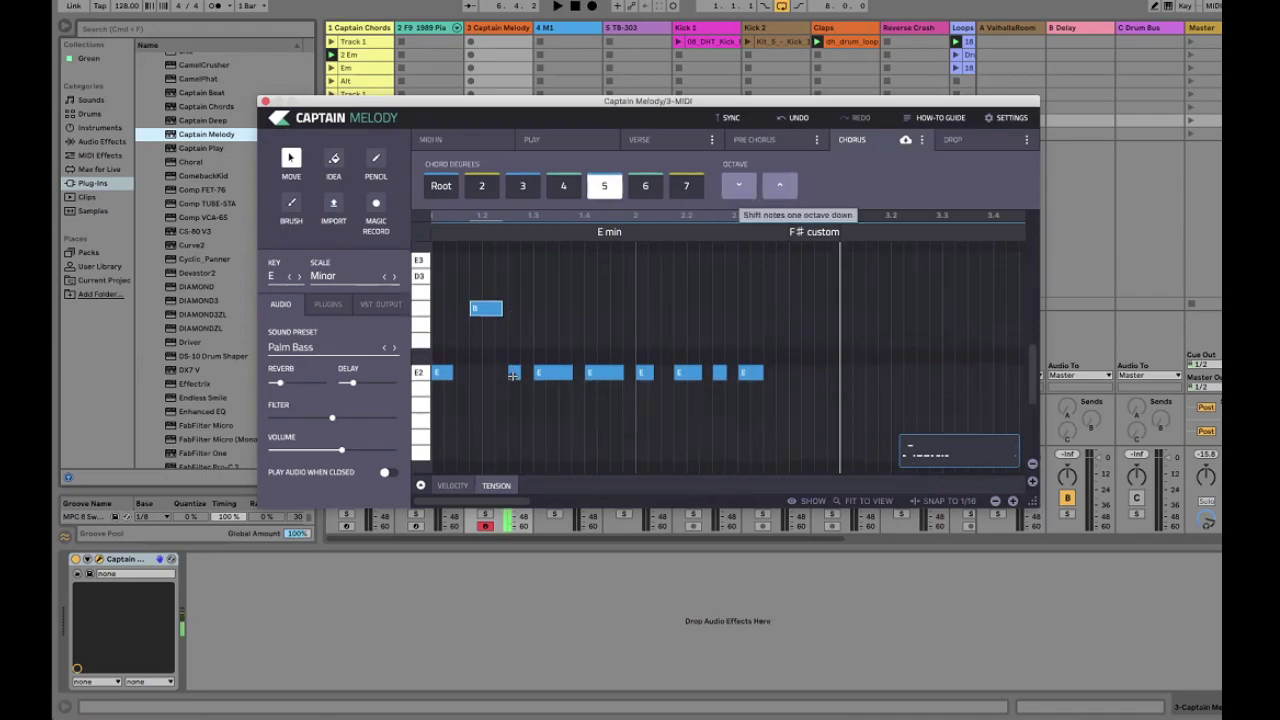
click(514, 373)
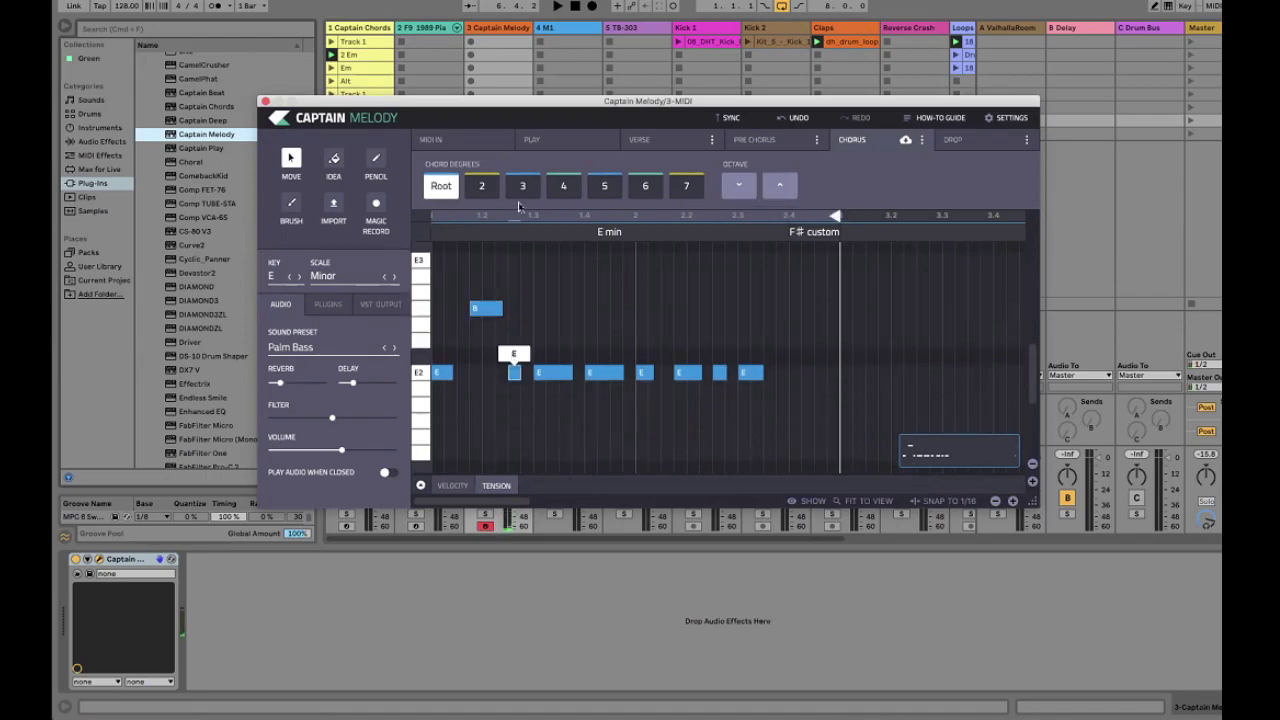
click(483, 187)
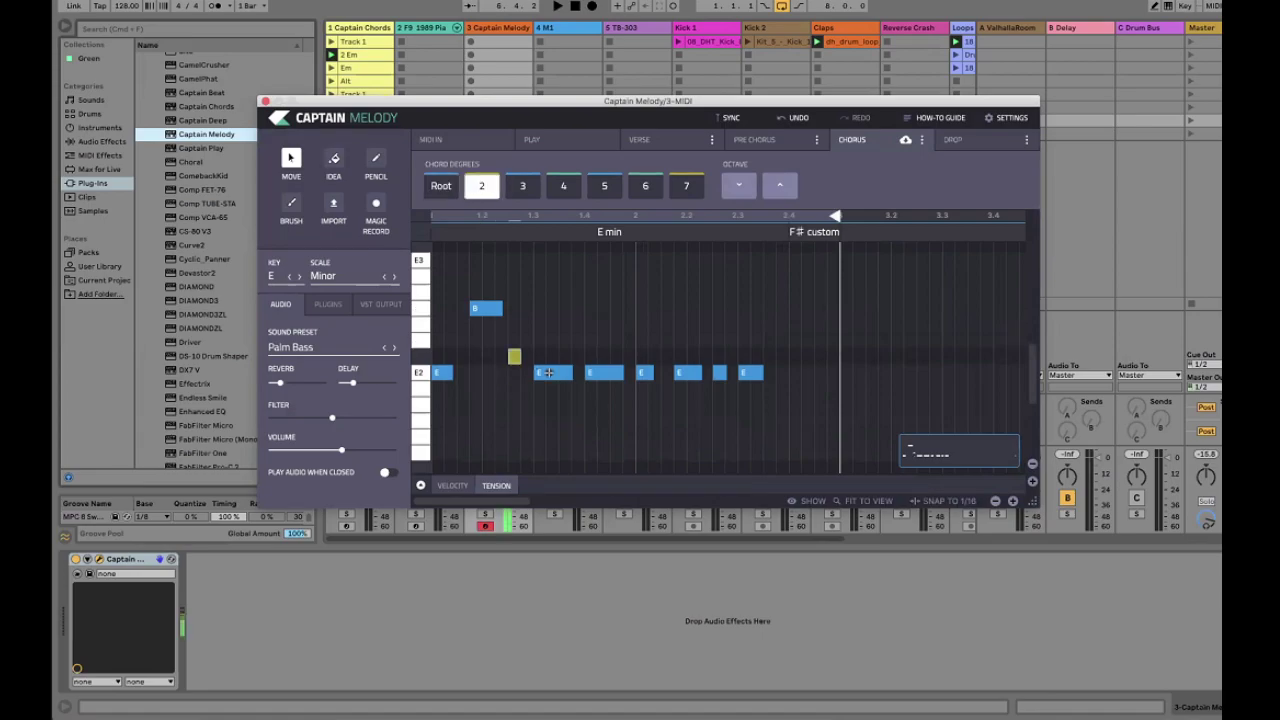
Change the fourth bass note to chord degree 3 and lower the fifth note to D
click(548, 372)
key(3)
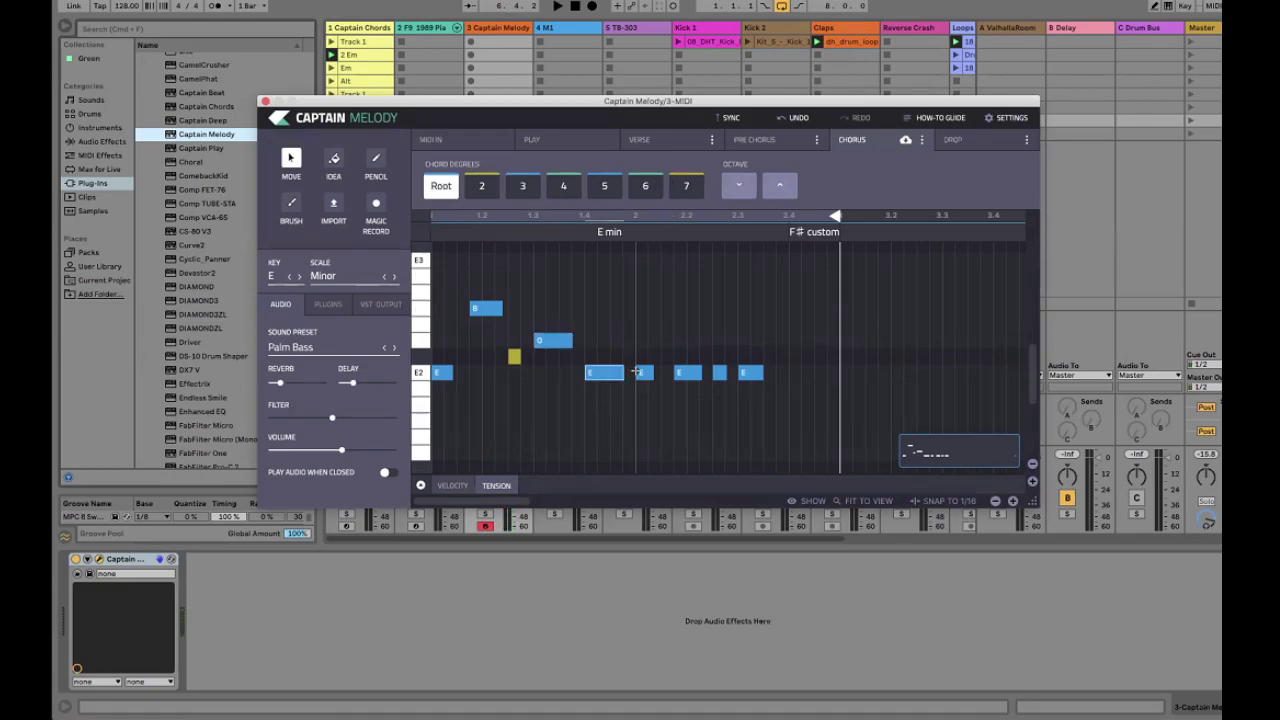
key(Down)
Change the seventh bass note to chord degree 5 and place it in the same octave as the second note
click(683, 364)
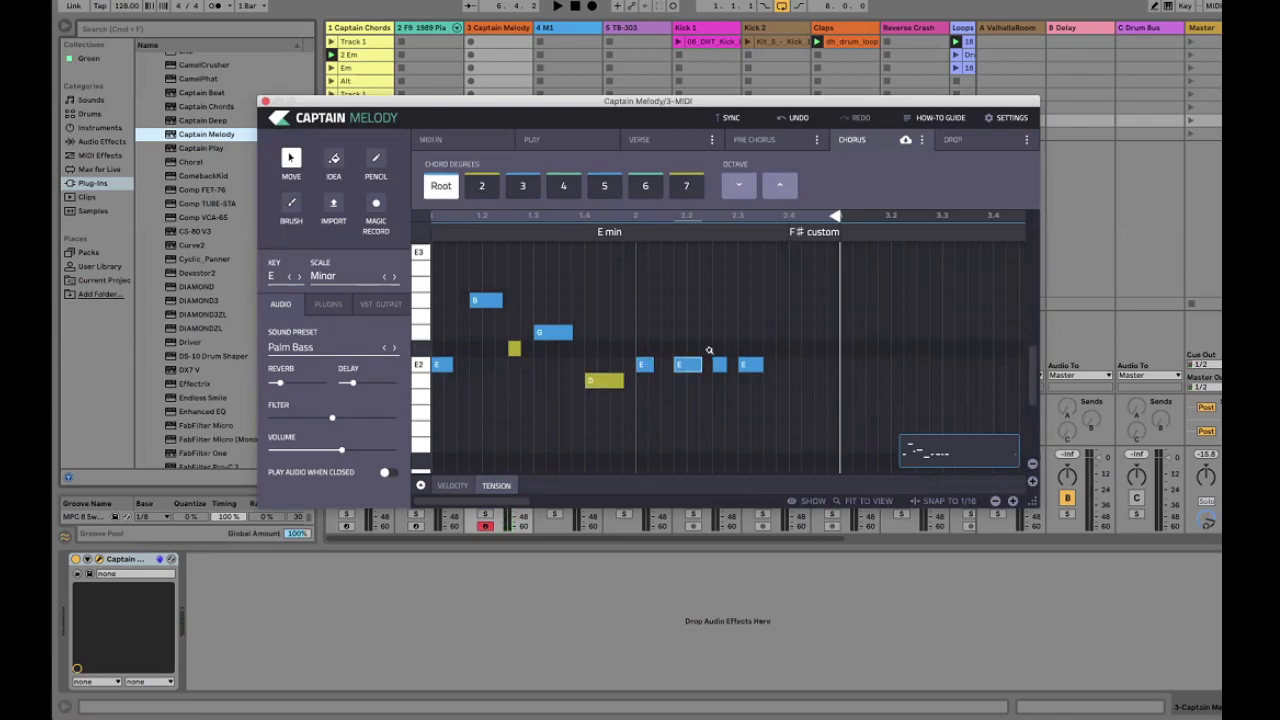
key(Down)
key(Down)
key(Down)
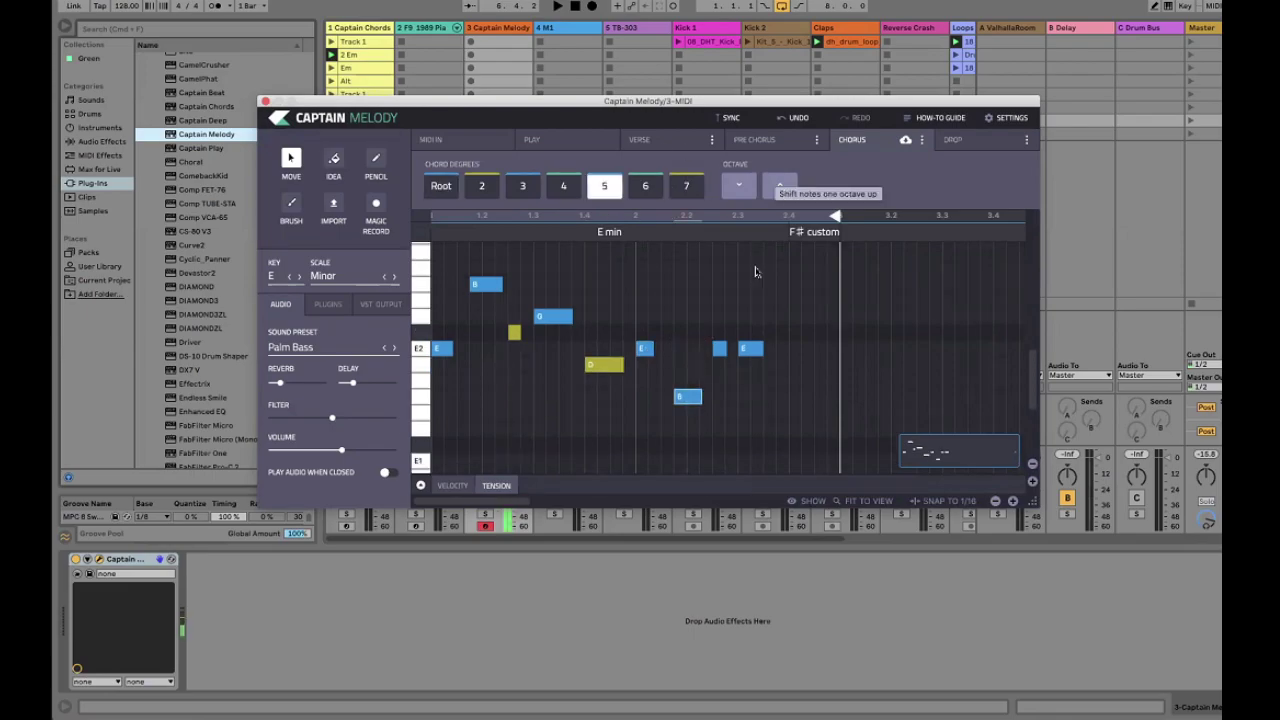
key(shift+Up)
Raise the eighth bass note to chord degree 2 and the last one to degree 3, checking the line by playback
click(720, 364)
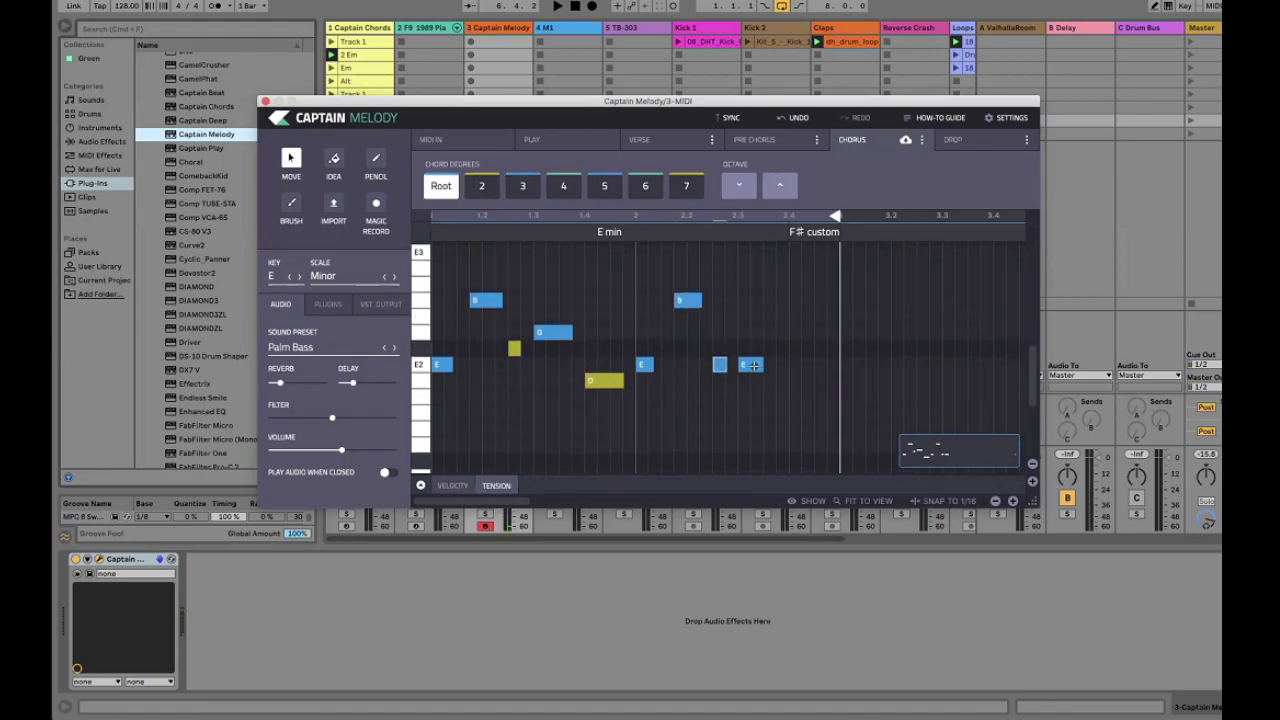
key(Up)
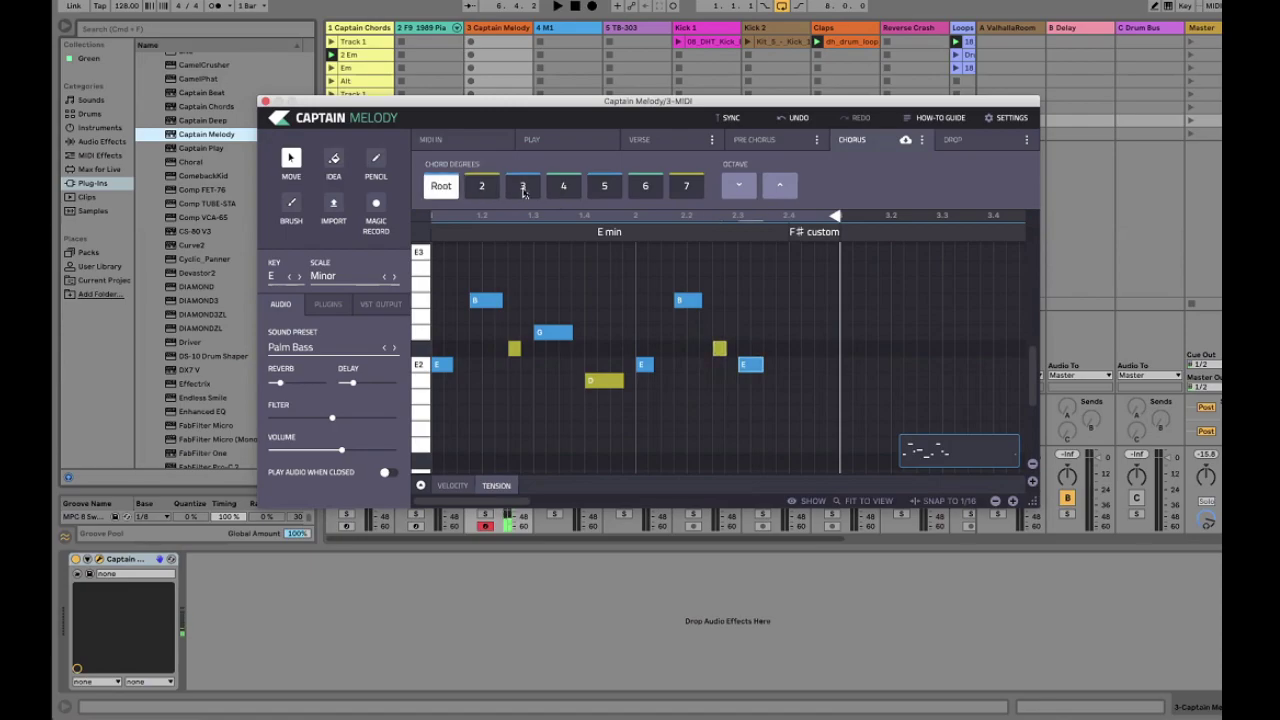
key(space)
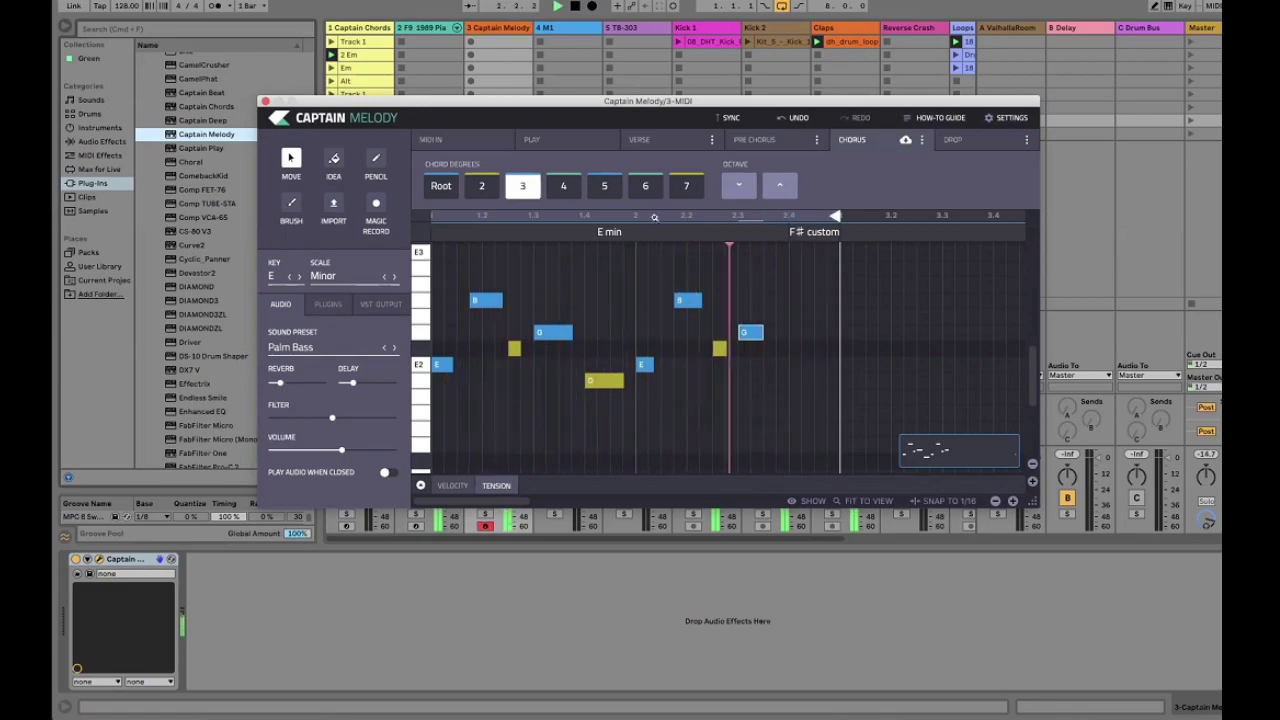
key(space)
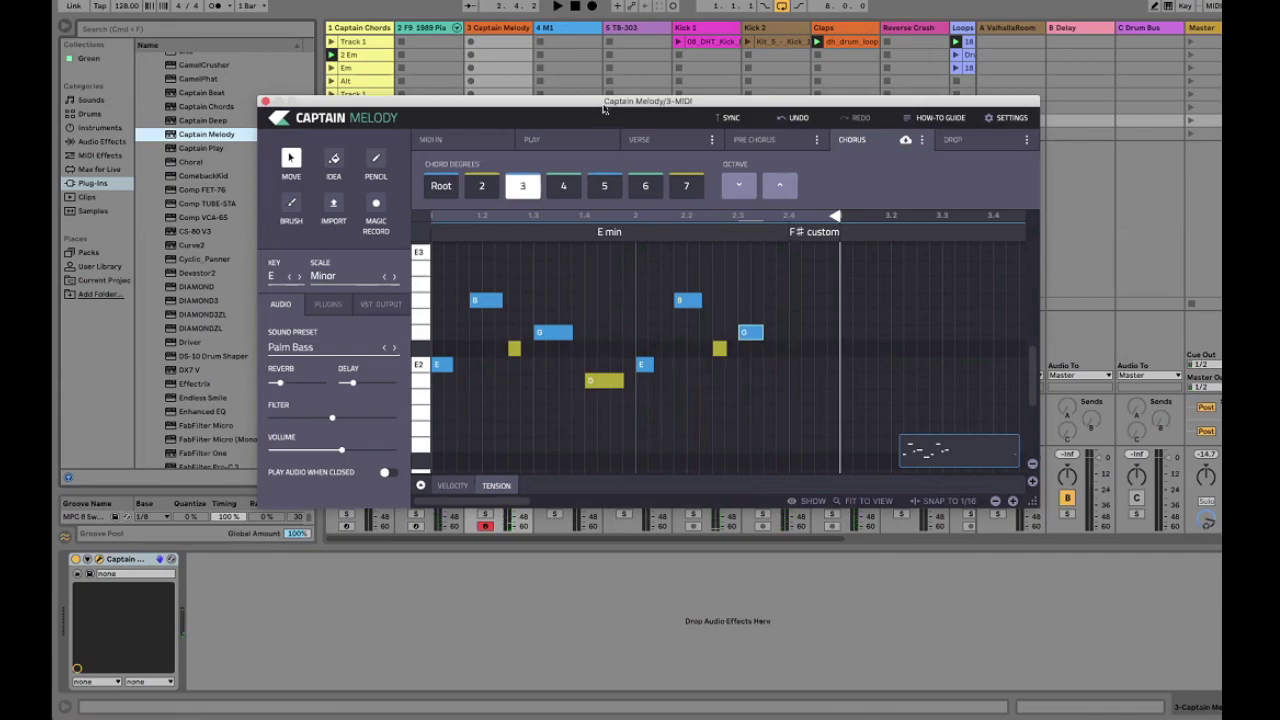
Export the bass line as a clip into the first slot of the Captain Melody track
drag(638, 204, 605, 182)
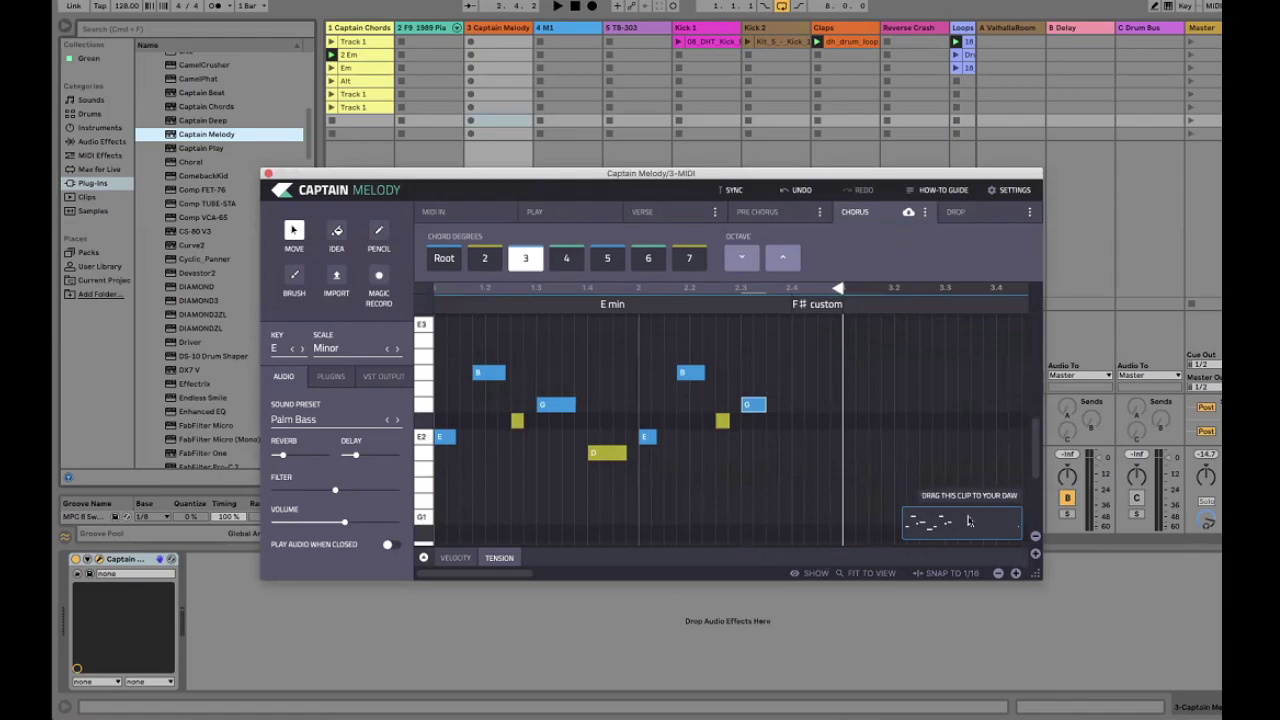
drag(991, 528, 530, 46)
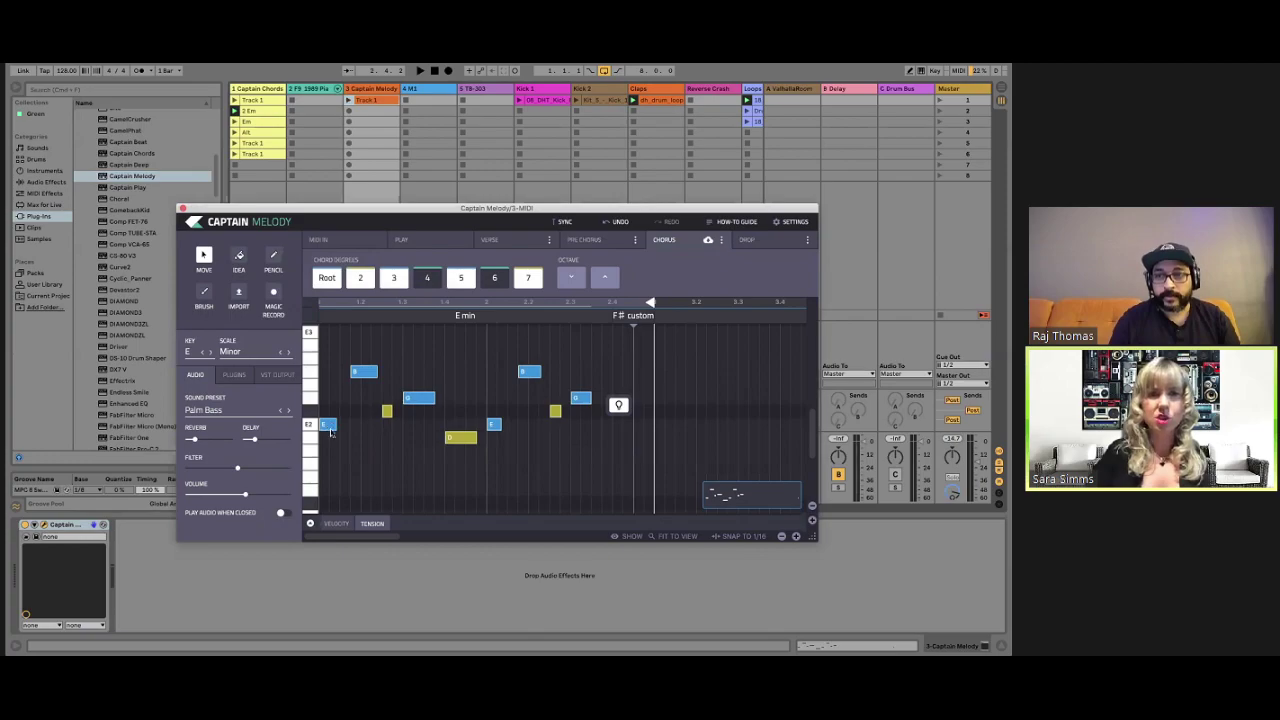
Lower the whole bass line one octave and switch Captain Melody to VST output so it sends only MIDI
drag(331, 451, 328, 490)
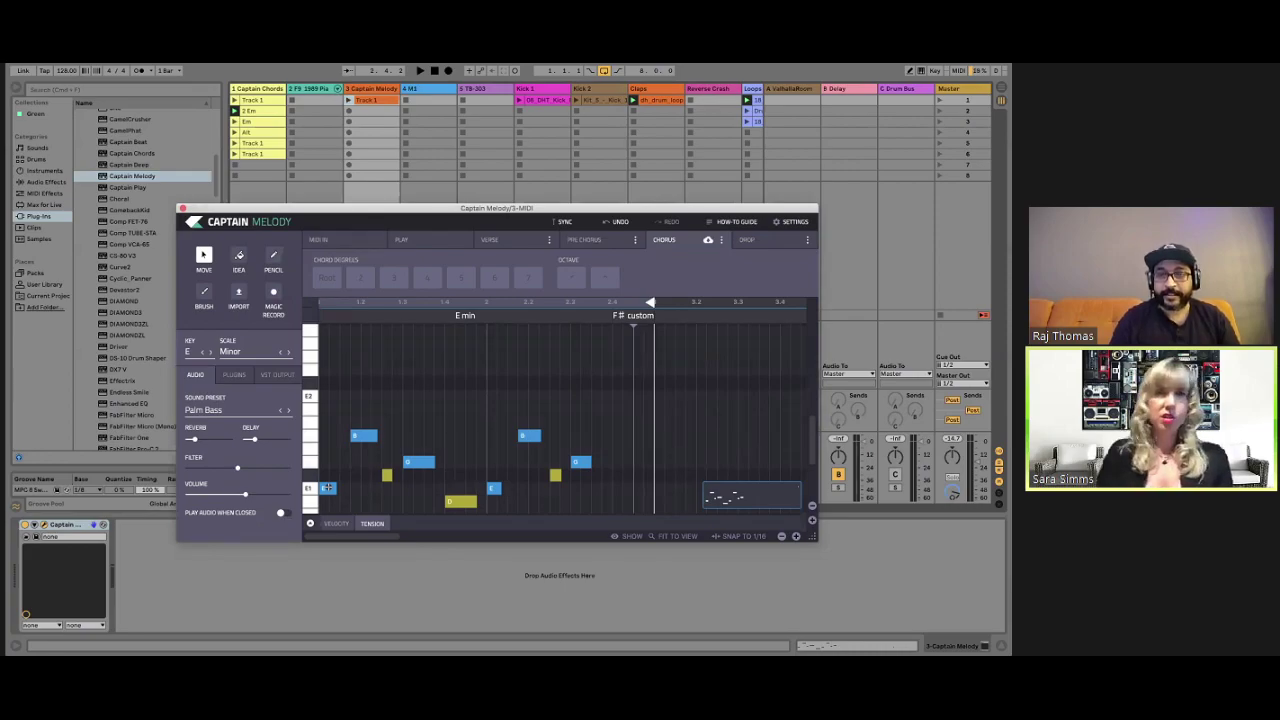
click(278, 374)
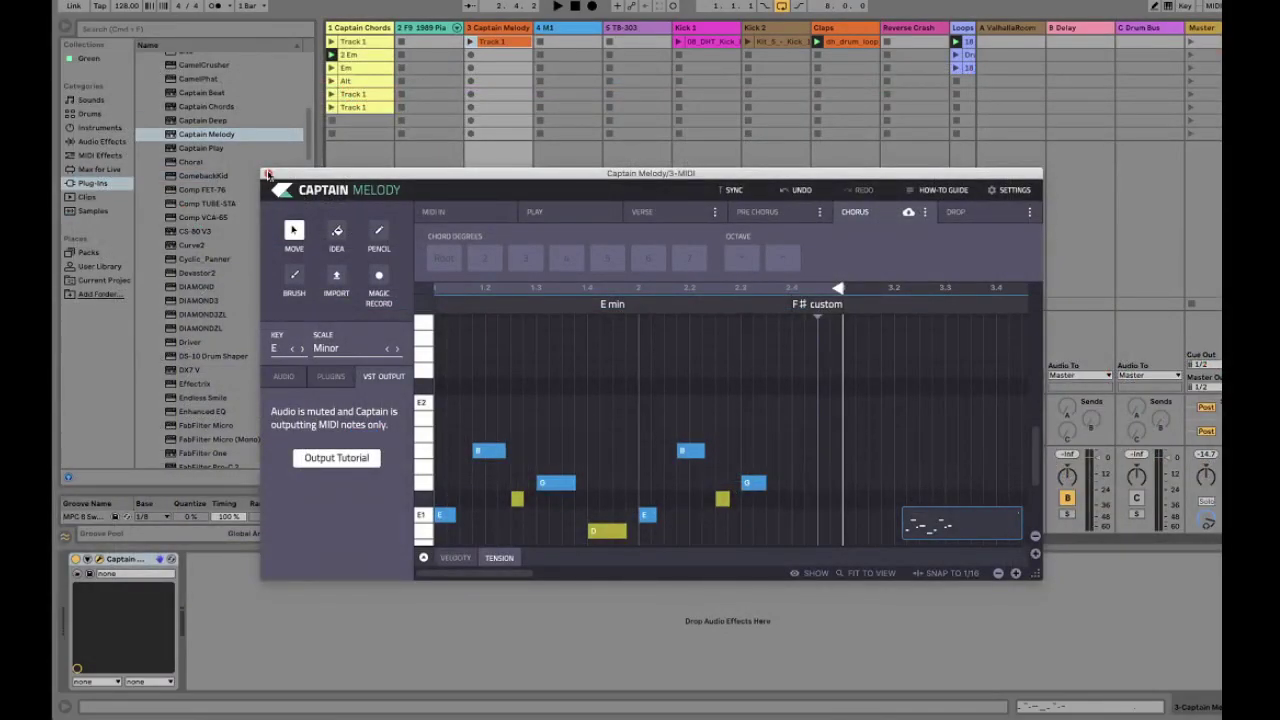
key(super+alt+p)
Route MIDI from 3-Captain Melody's Captain Melody device into the M1 track and launch the bass clip to hear it
key(Right)
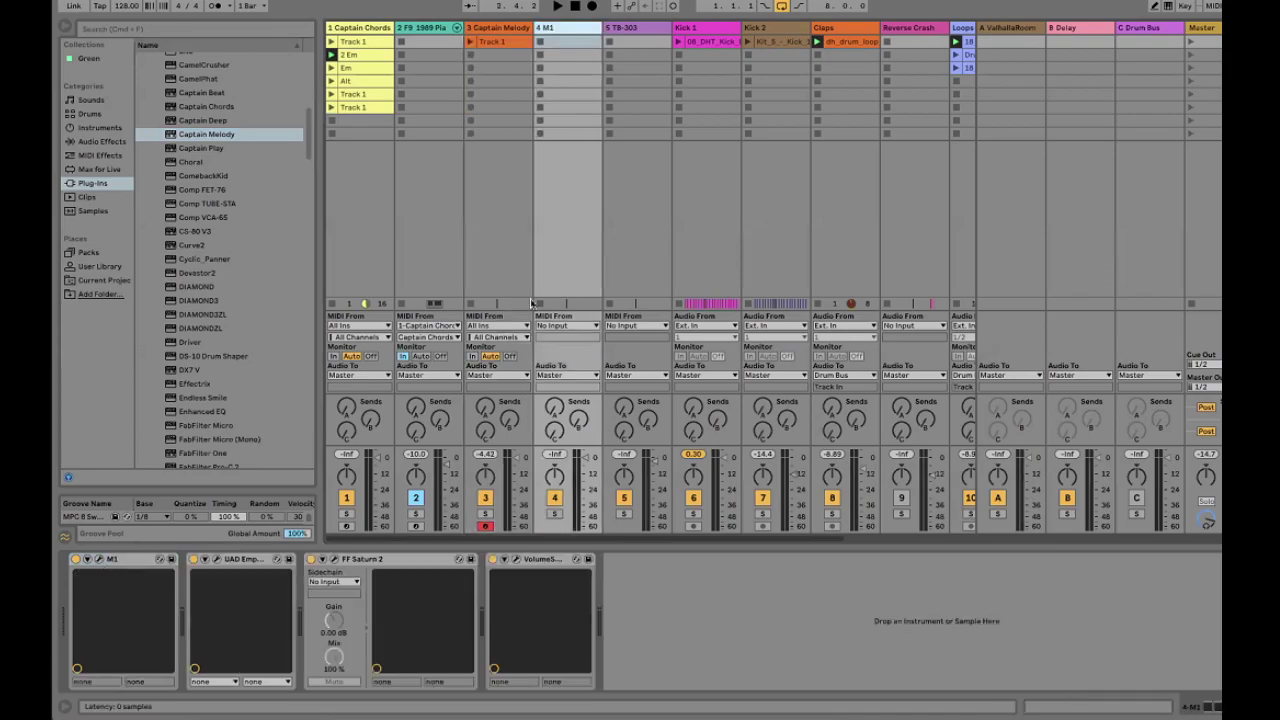
click(98, 561)
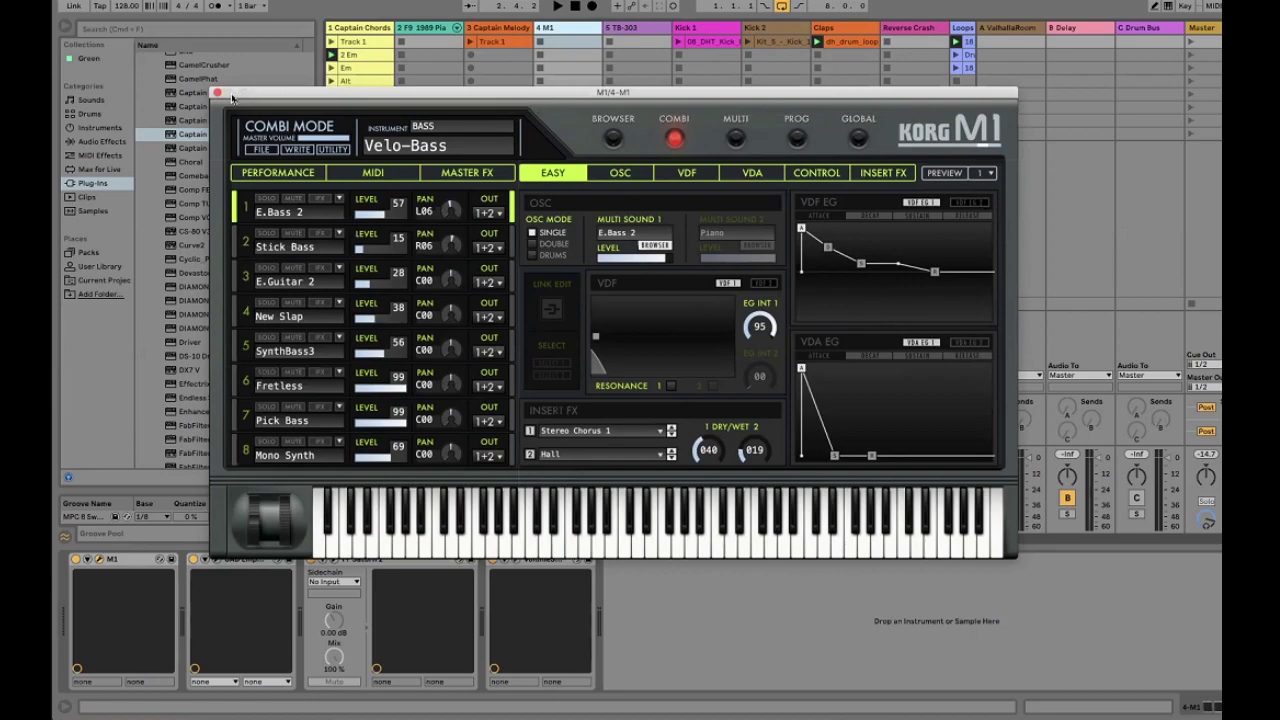
key(super+alt+p)
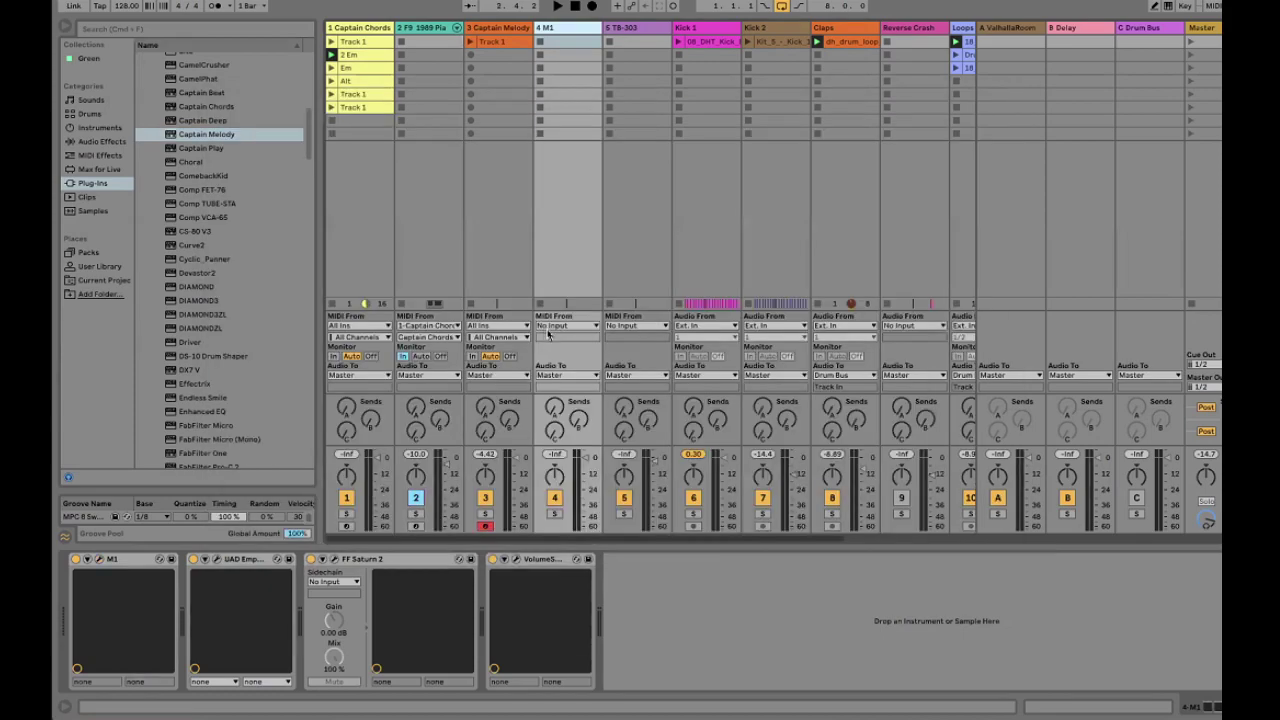
click(560, 325)
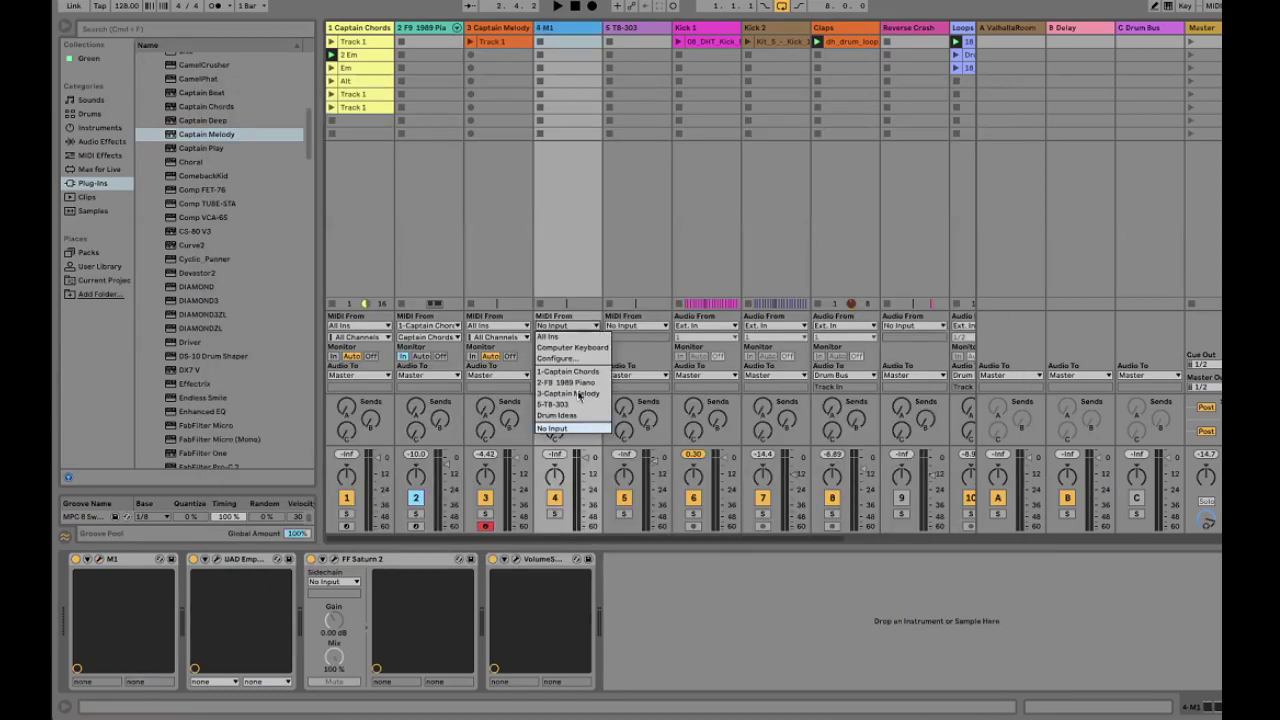
click(569, 393)
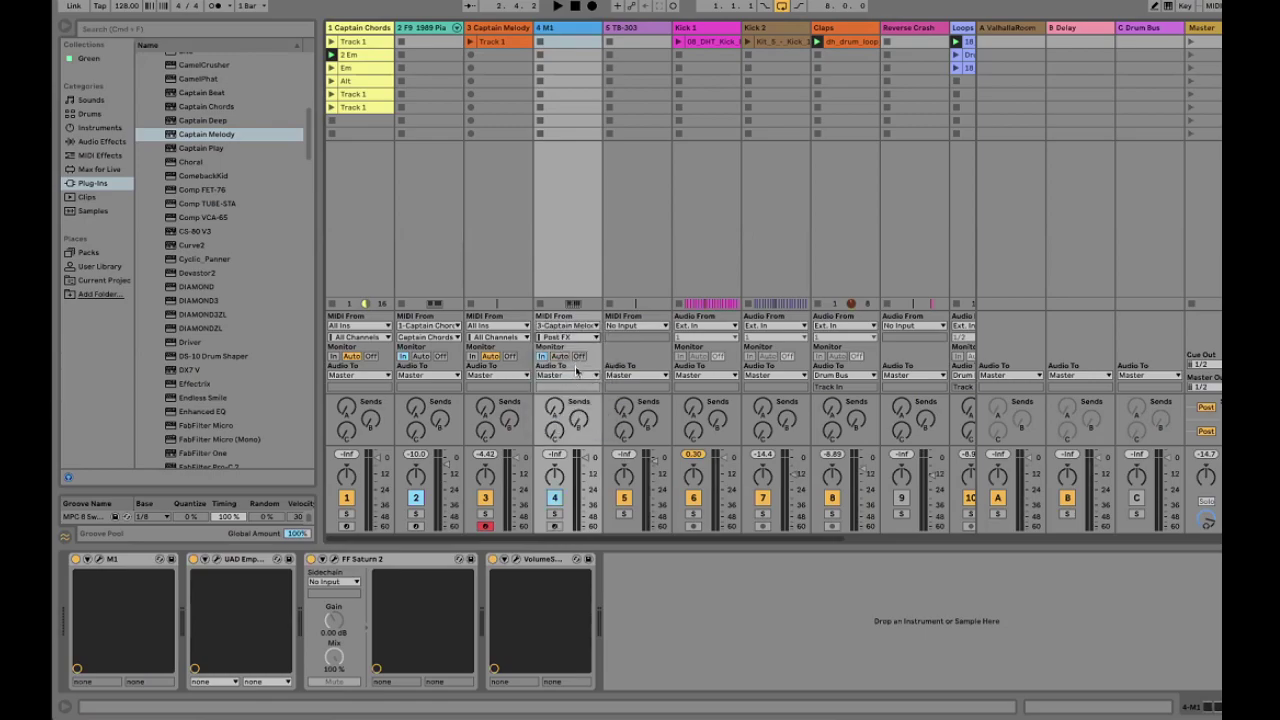
click(470, 44)
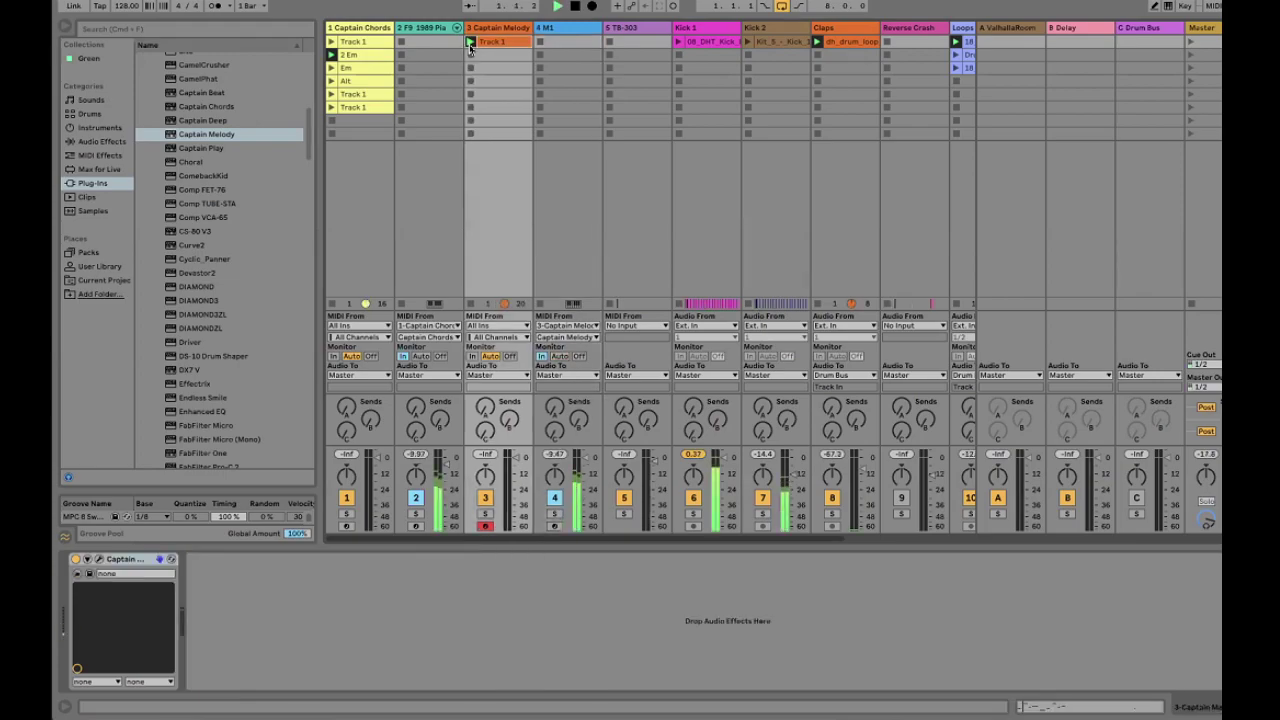
click(568, 33)
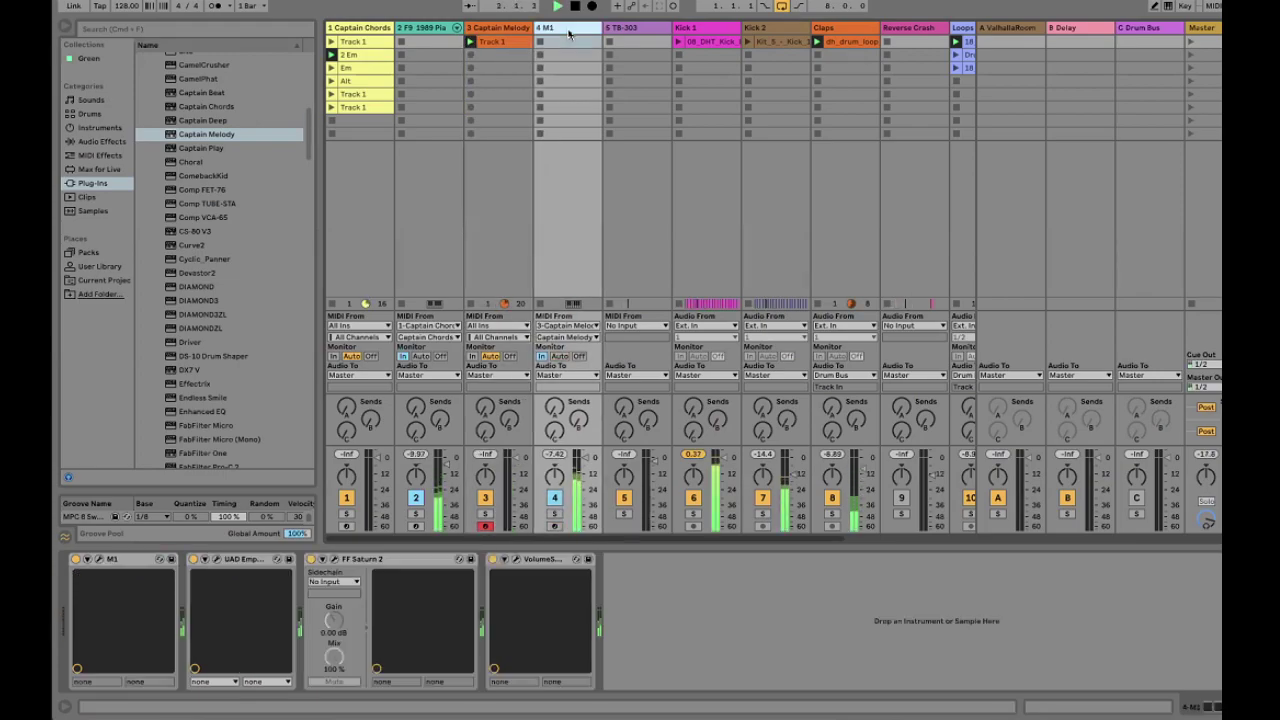
Export the lowered bass line into the second slot of the Captain Melody track and delete the older clip in the first slot
click(488, 30)
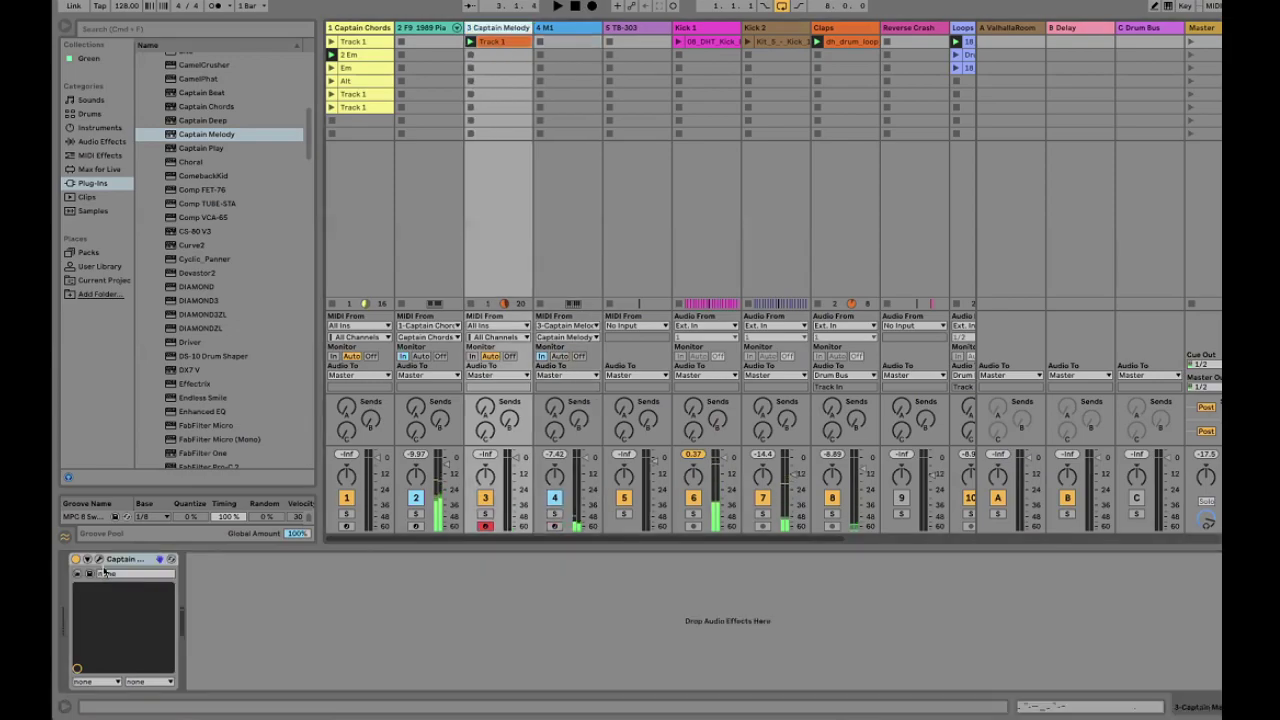
click(99, 561)
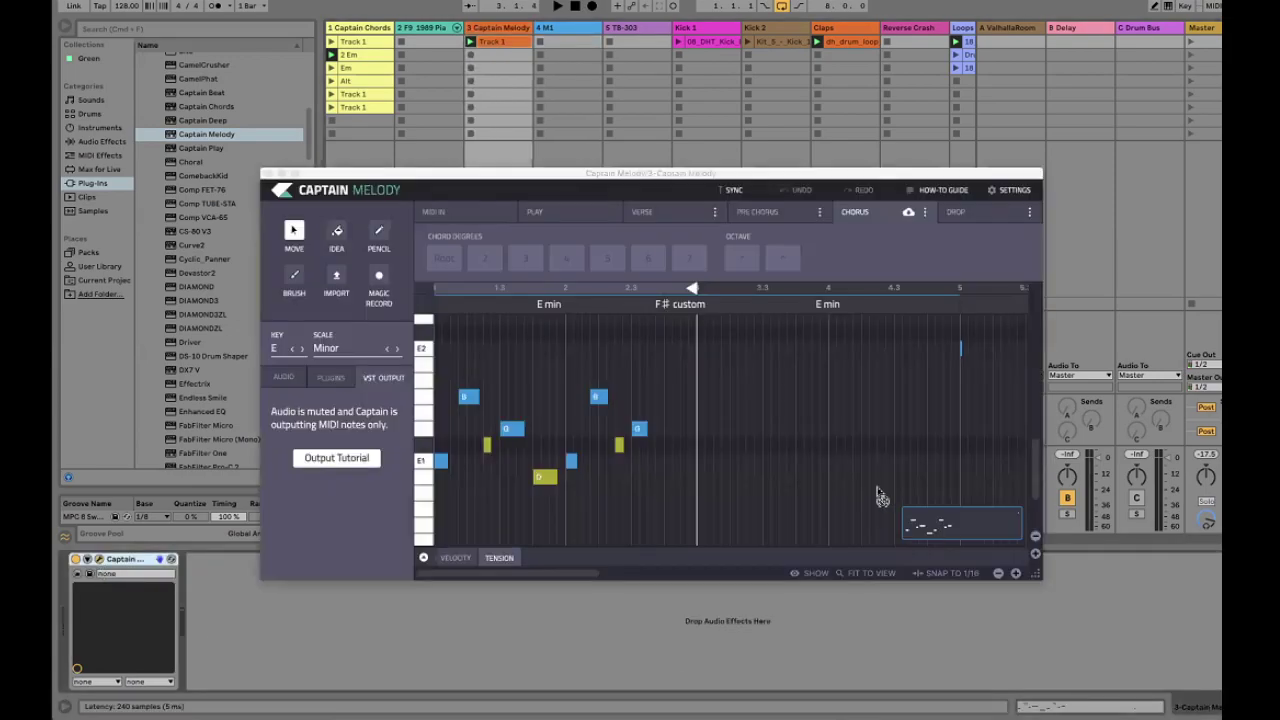
drag(880, 497, 470, 56)
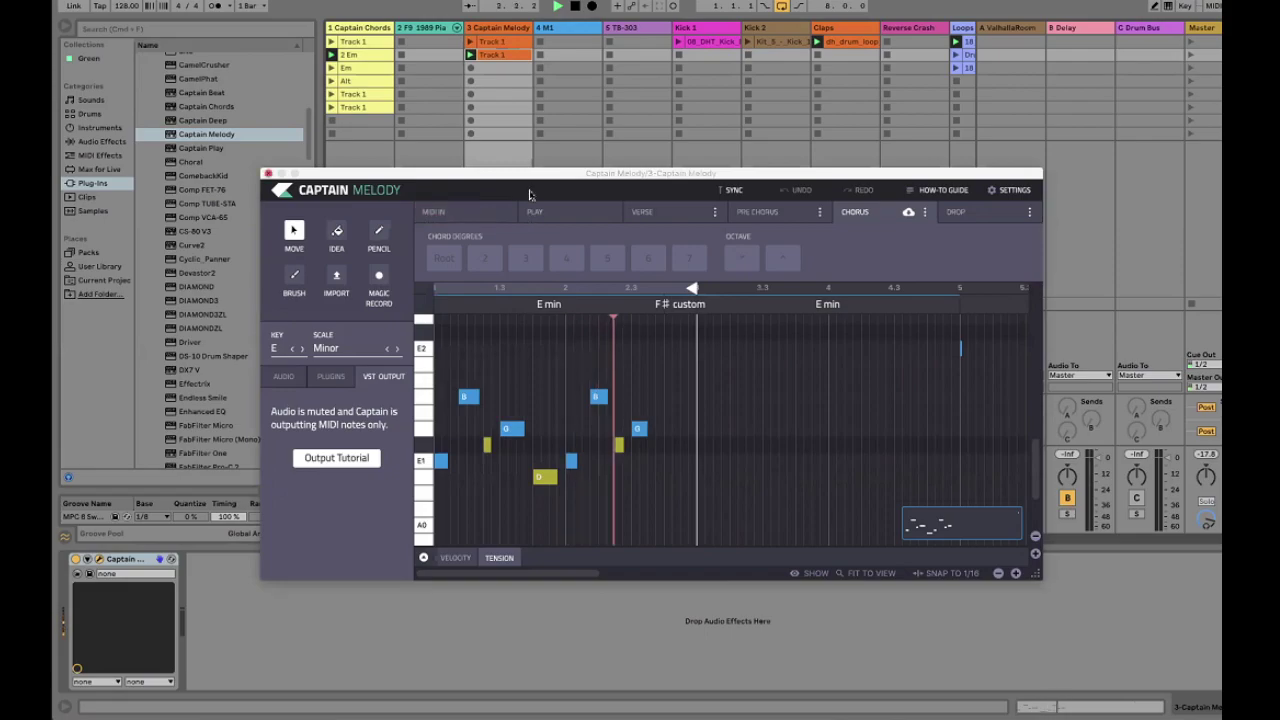
click(505, 121)
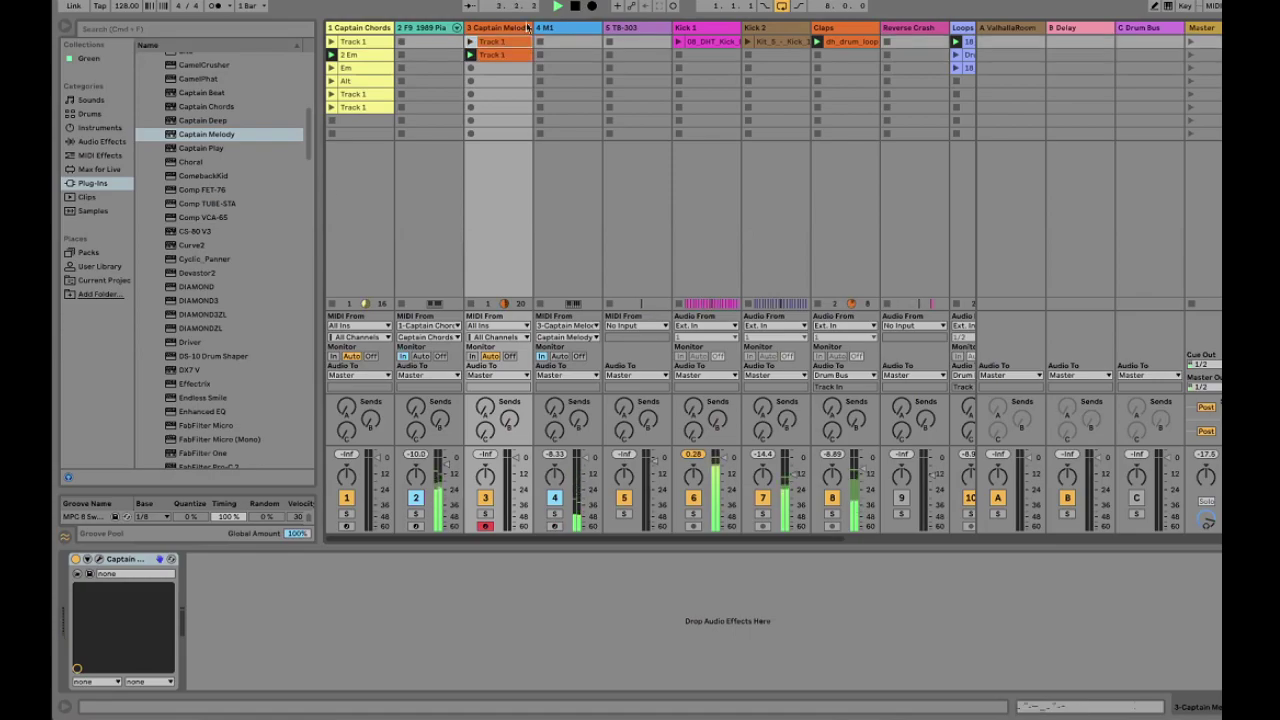
key(Delete)
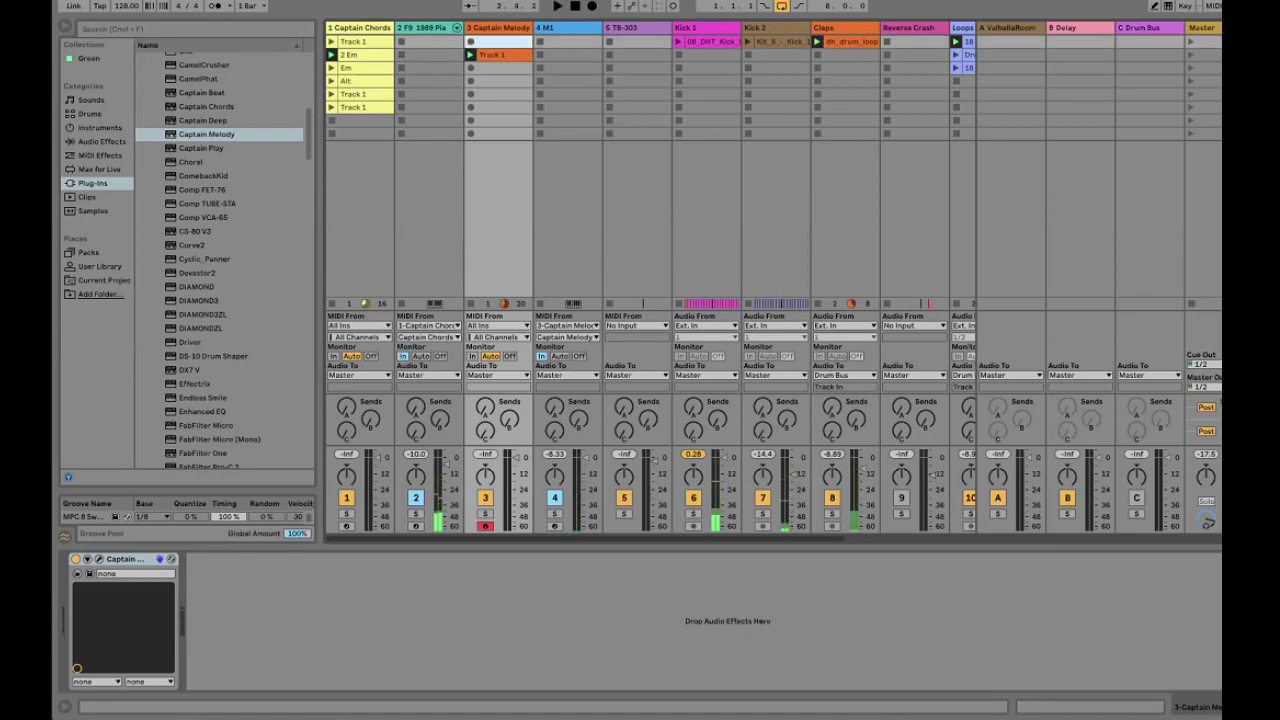
Set the new bass clip's loop length to 2 bars and play it back
click(495, 54)
click(195, 684)
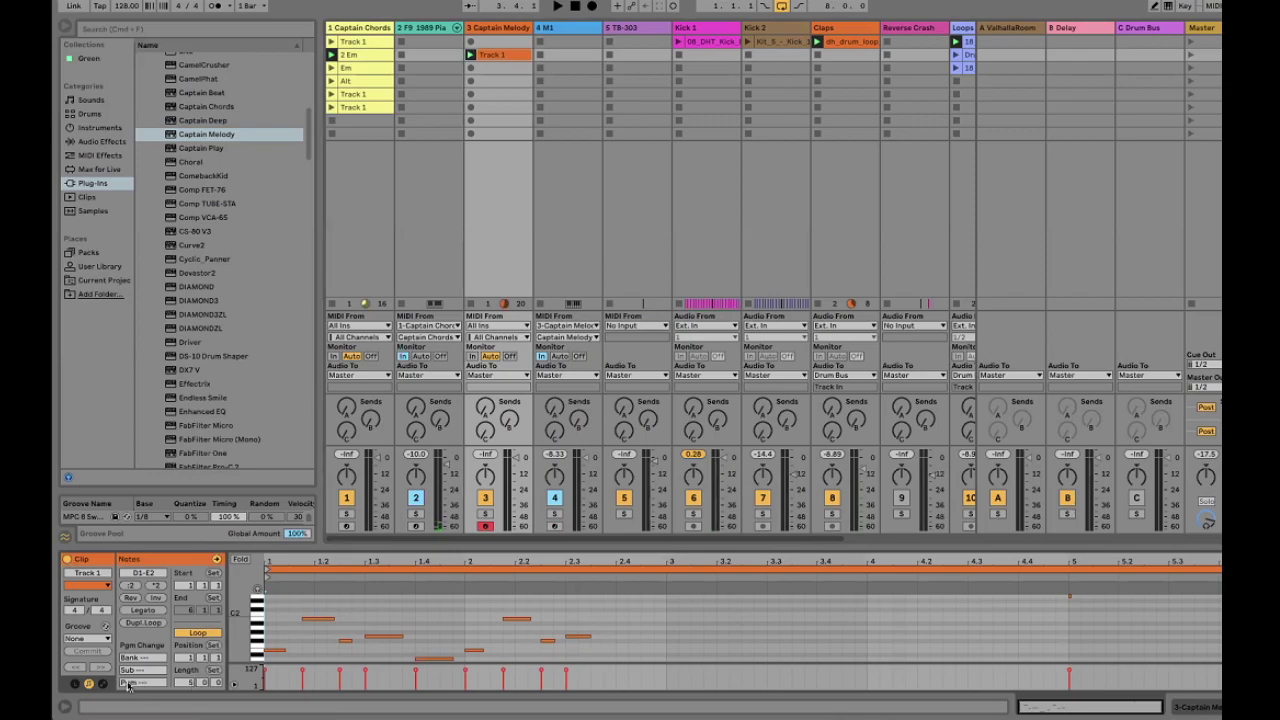
text(4)
key(Return)
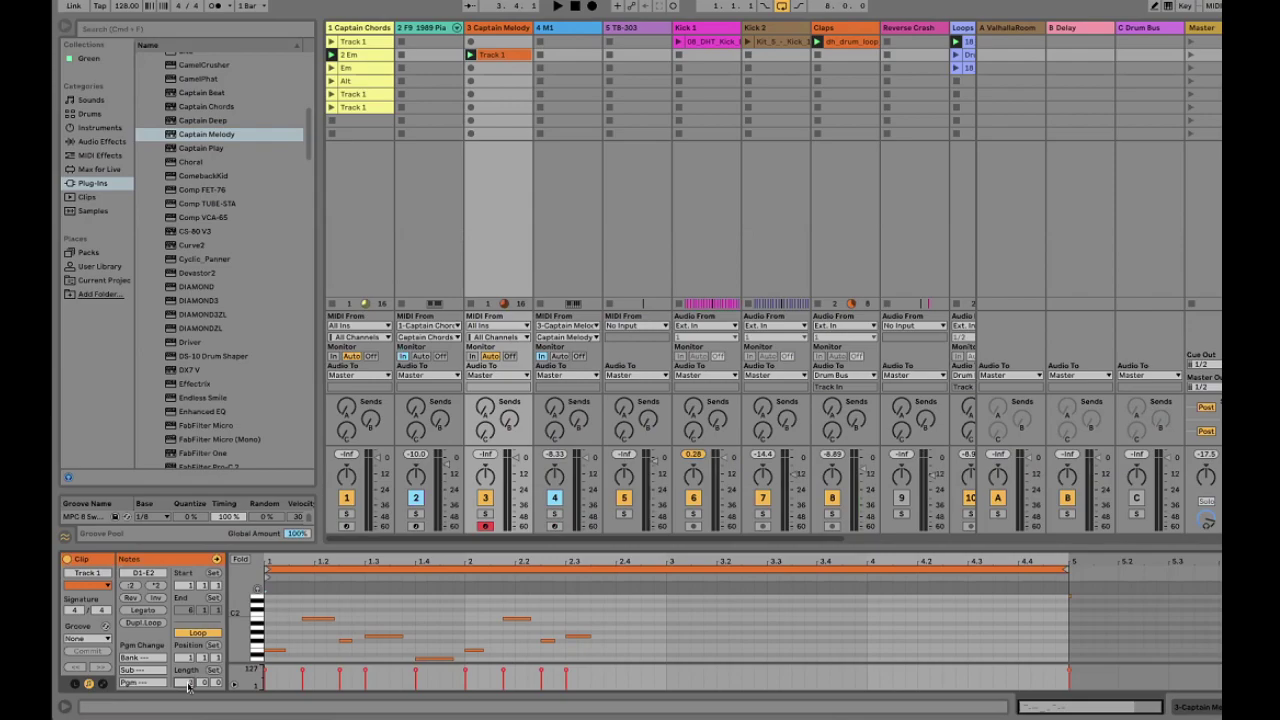
text(2)
key(Return)
key(space)
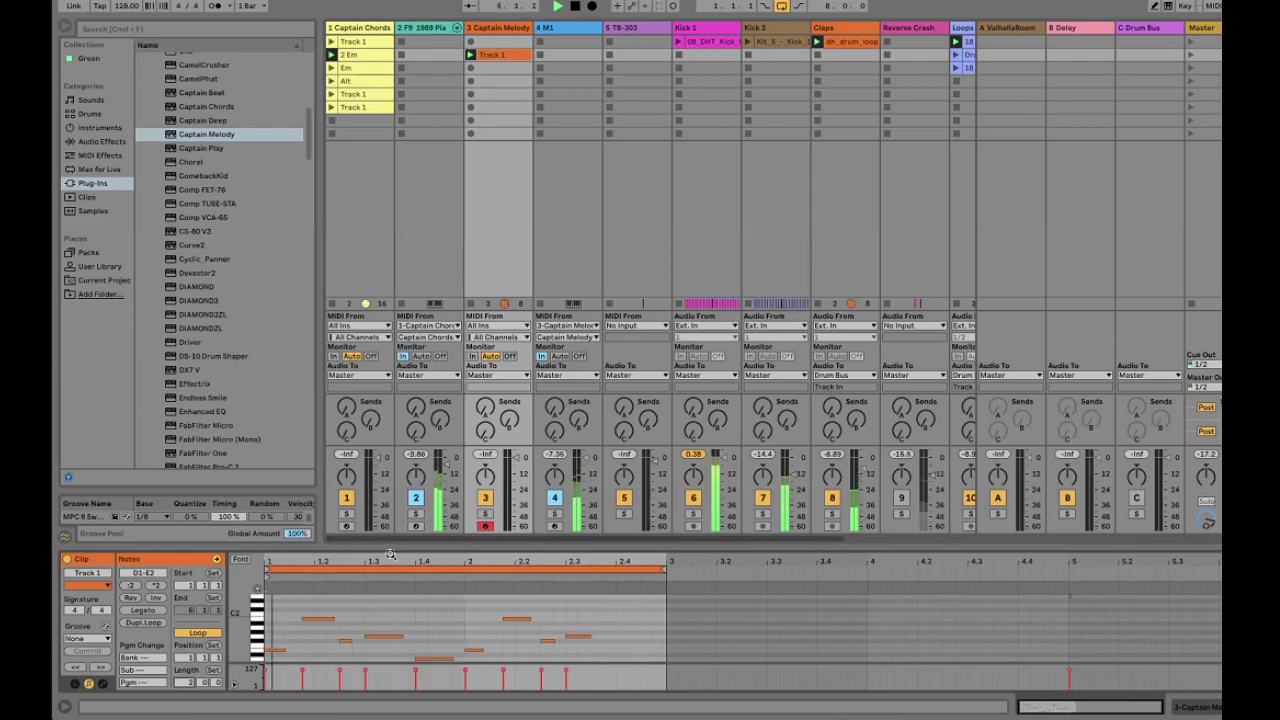
Enlarge the clip's note editor and shorten the first B1 note to end at 1.2.2, checking it by playback
drag(407, 547, 462, 247)
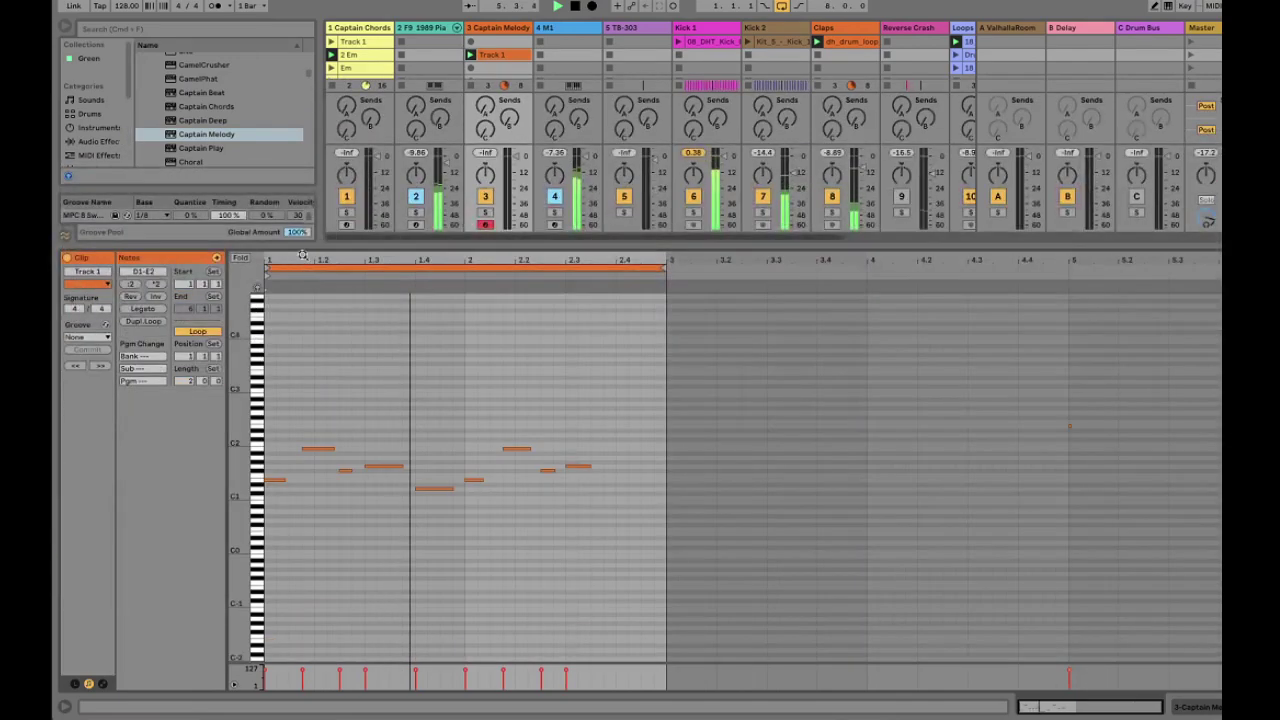
scroll(457, 343, up, 5)
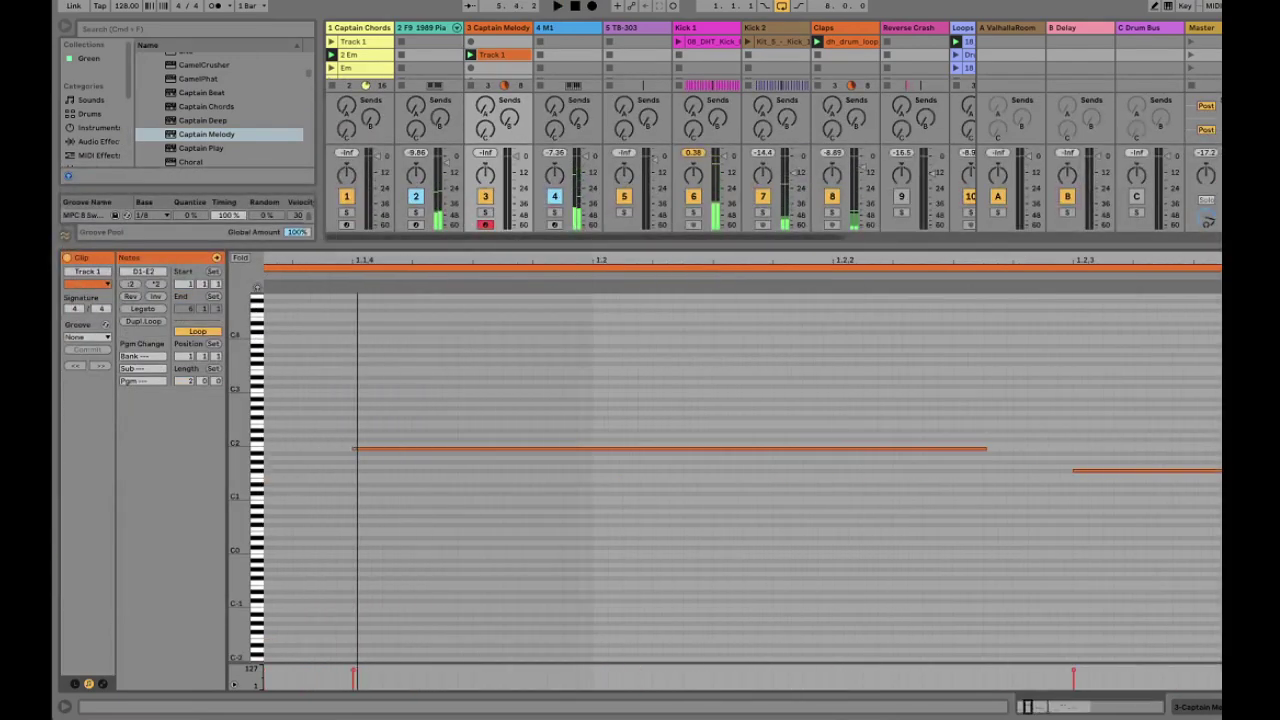
click(603, 448)
drag(598, 448, 536, 448)
key(space)
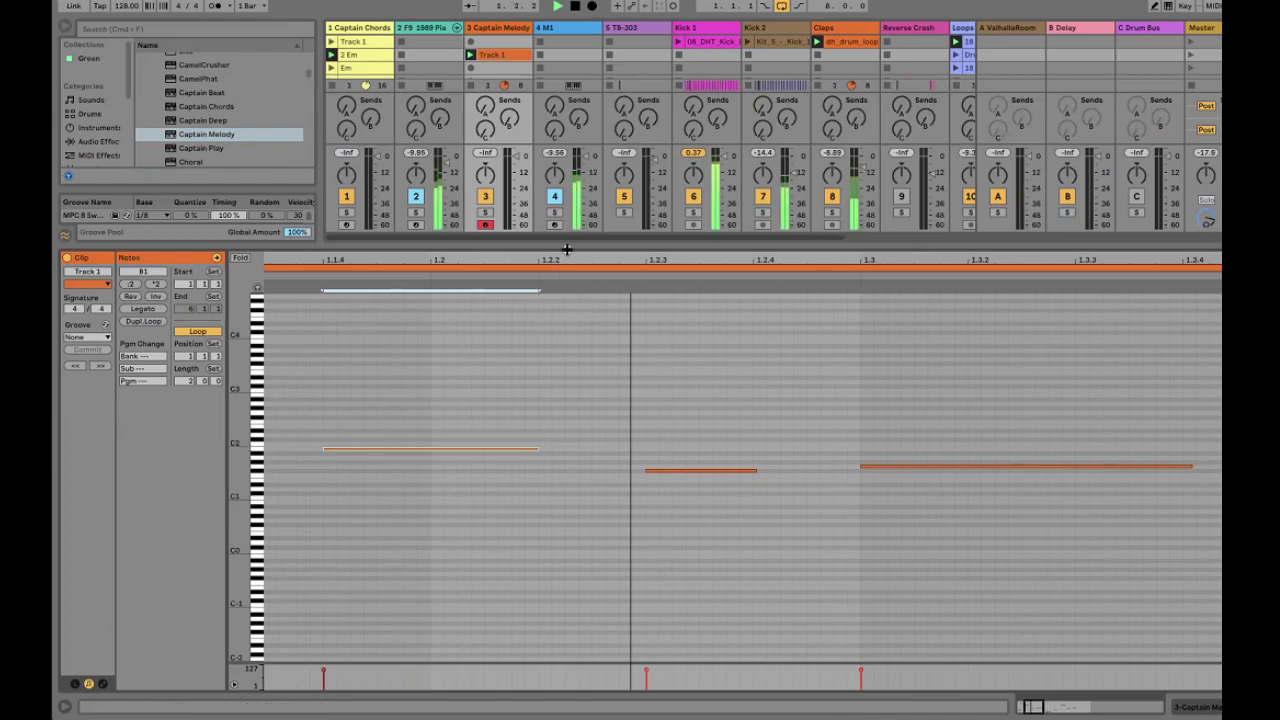
Fine-tune the end of the first B1 note to fall slightly after 1.2.2, listening to the loop
drag(587, 260, 350, 261)
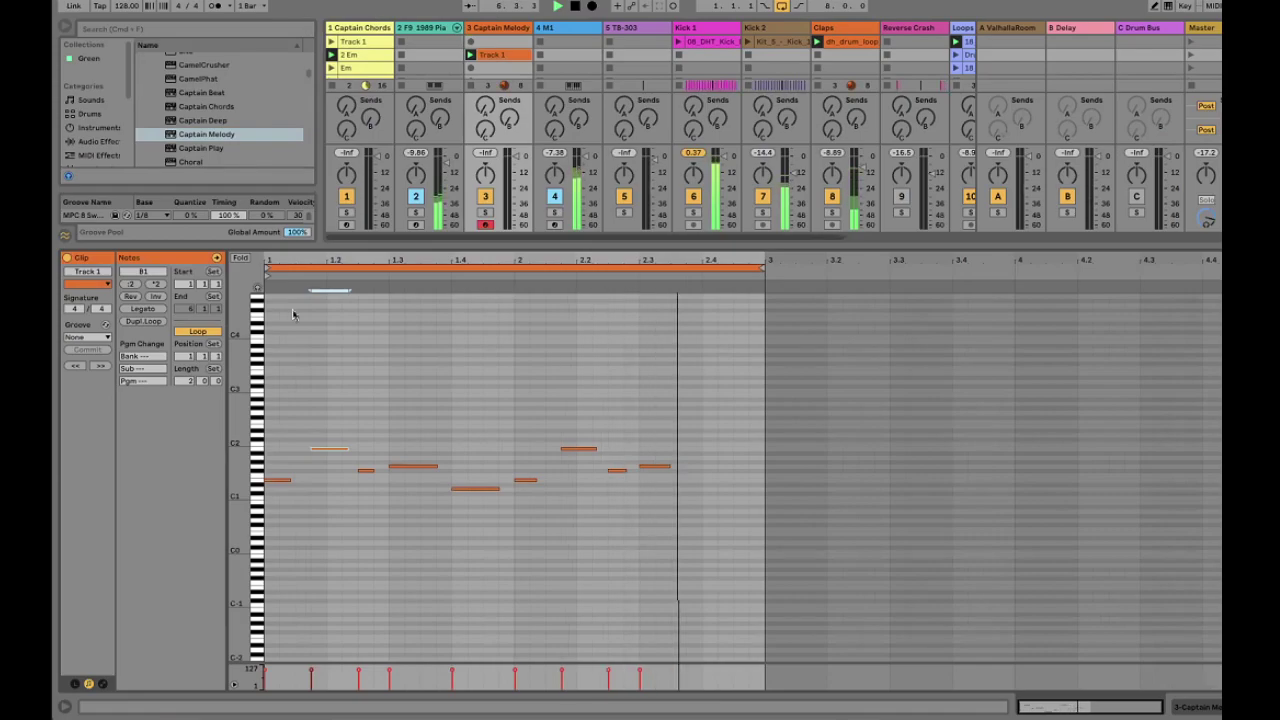
drag(347, 261, 368, 448)
click(389, 450)
key(space)
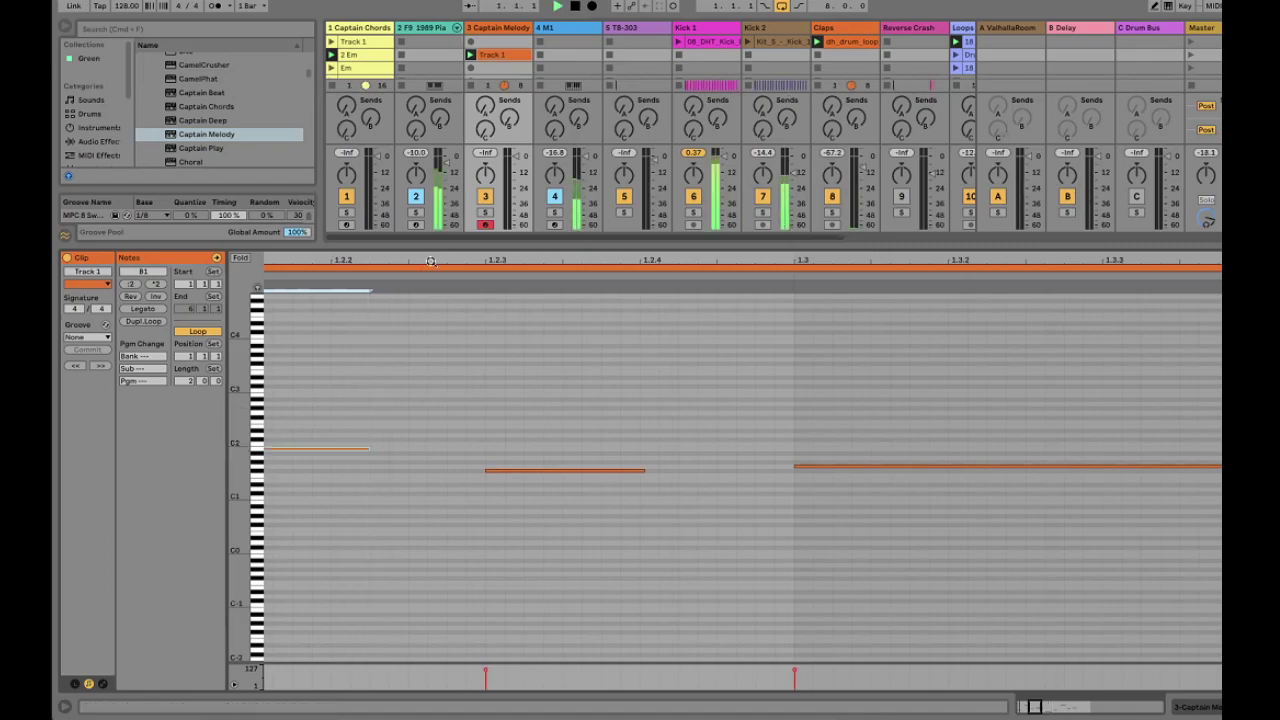
key(space)
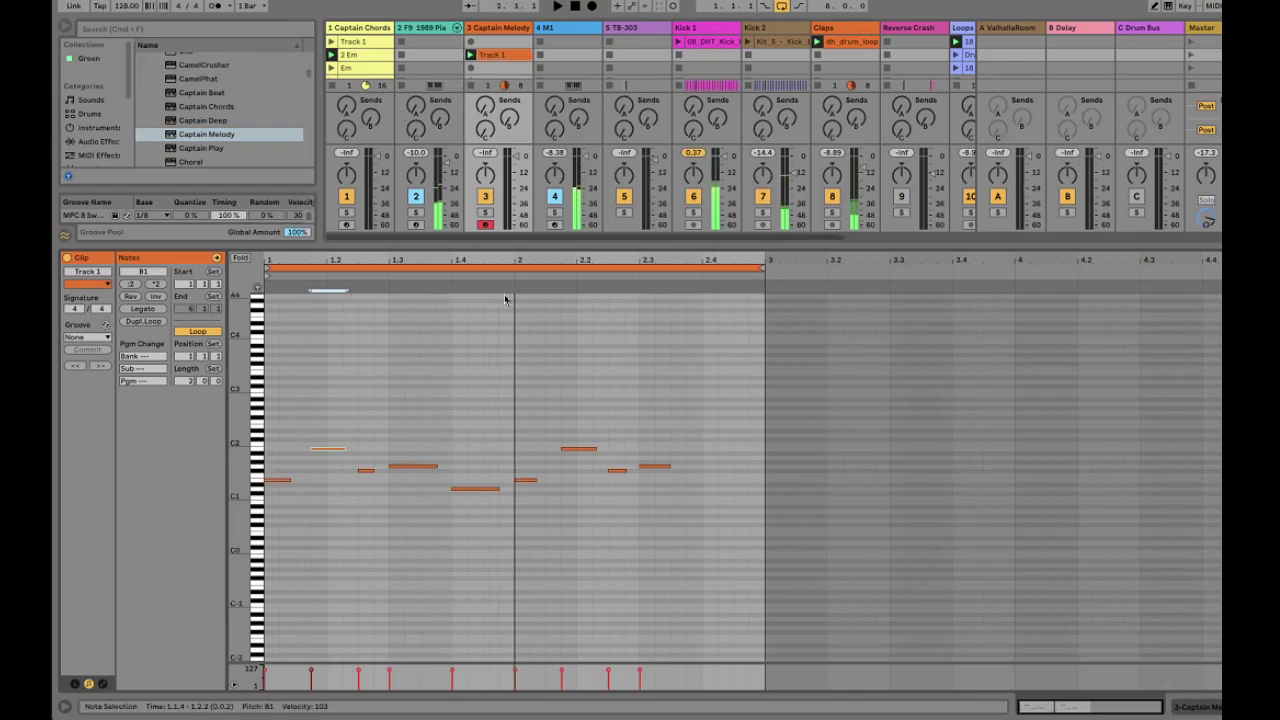
Leave the clip editor, show the M1 track's device chain and open the FF Saturn 2 plug-in window
key(super+alt+l)
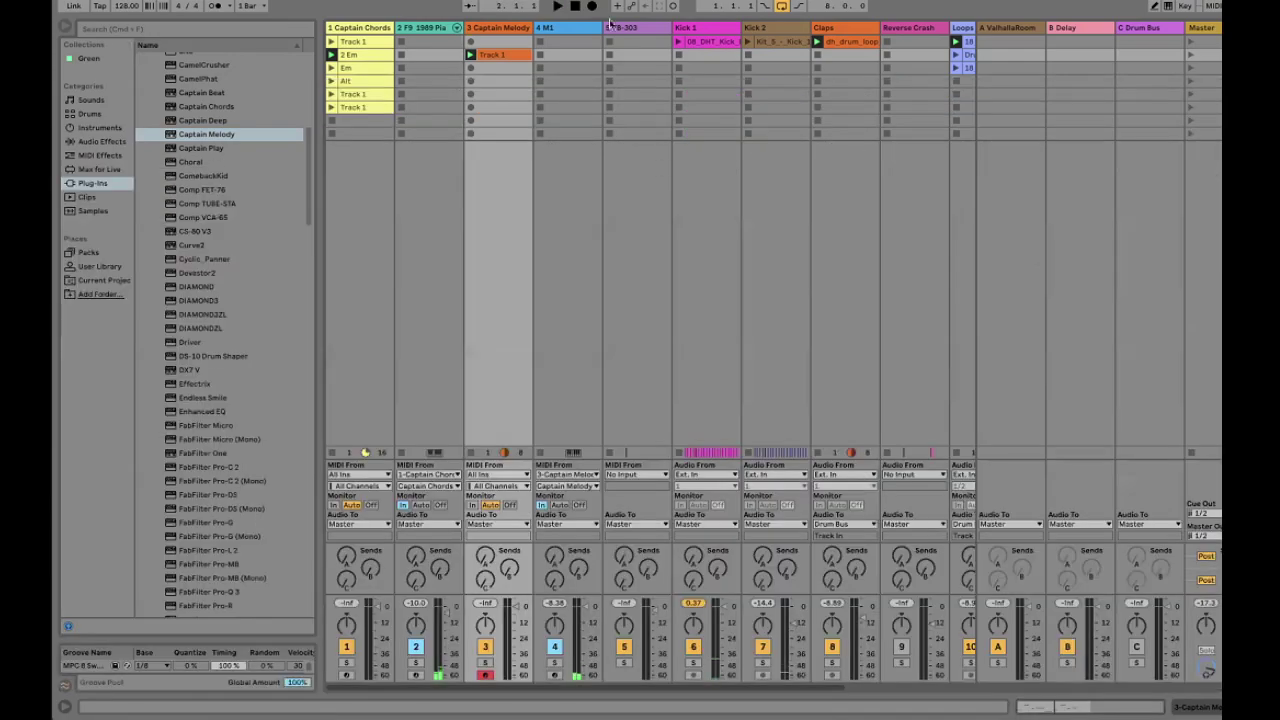
double_click(590, 28)
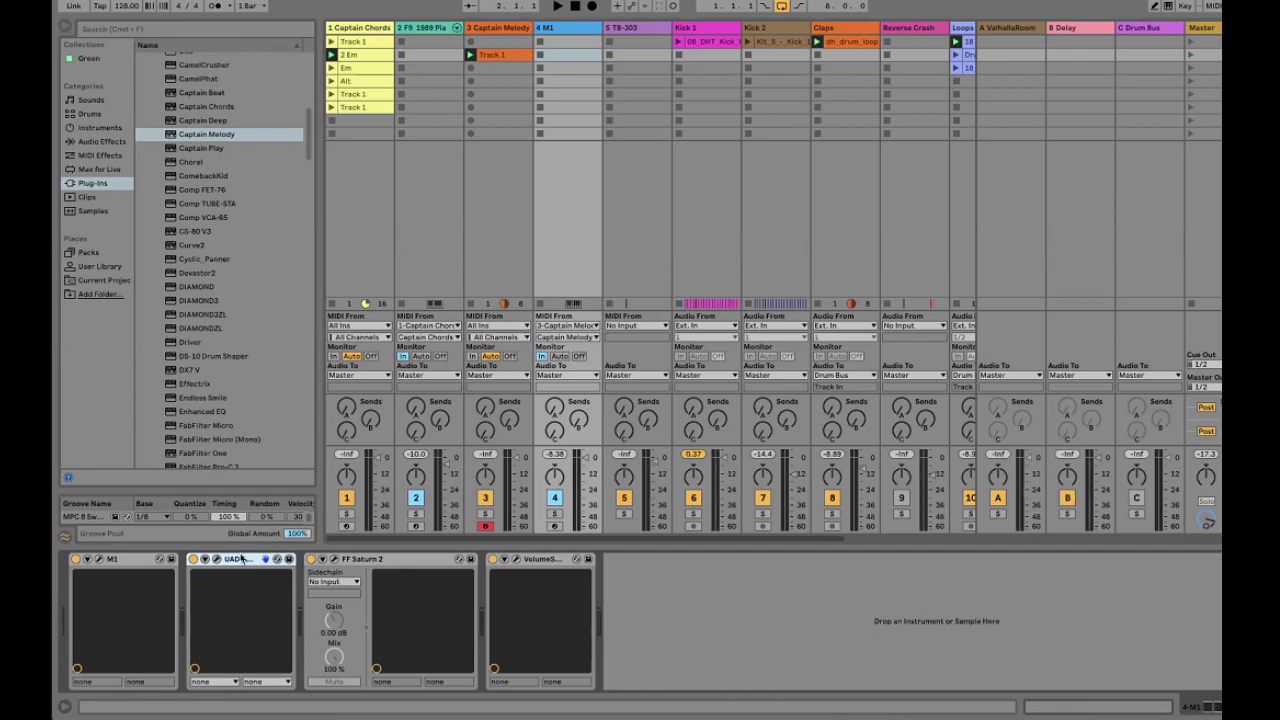
click(366, 561)
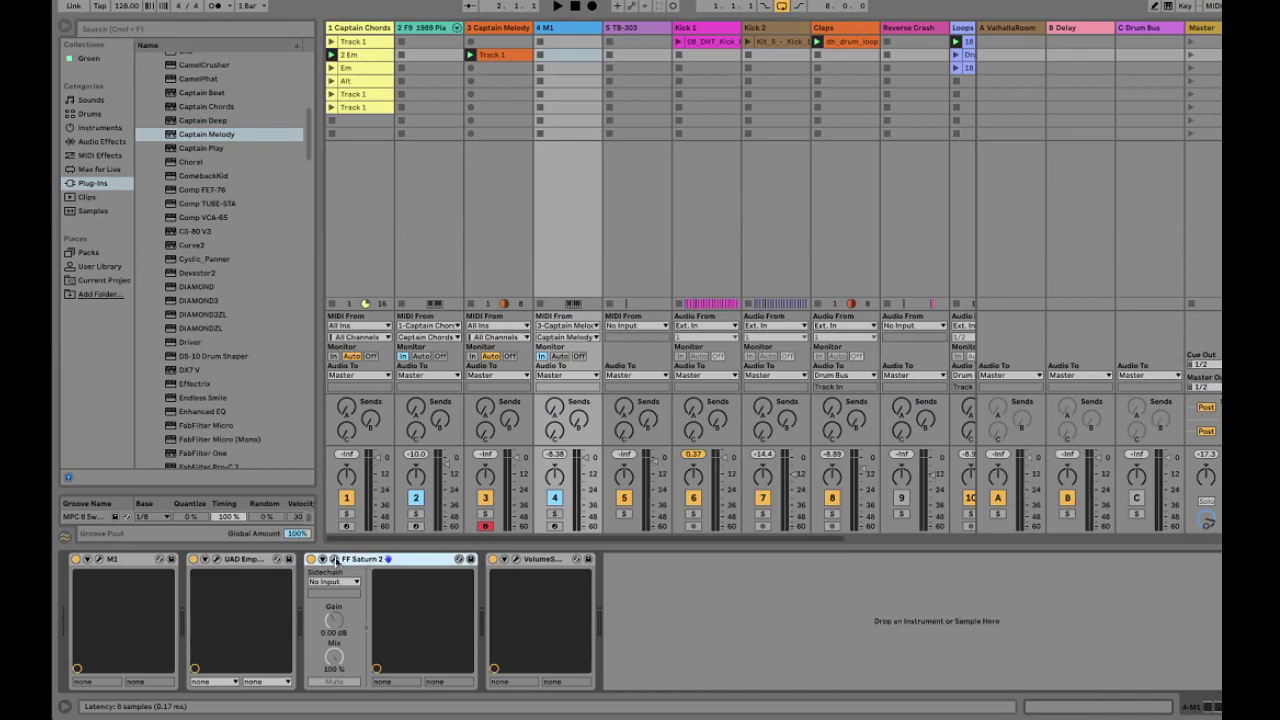
click(334, 560)
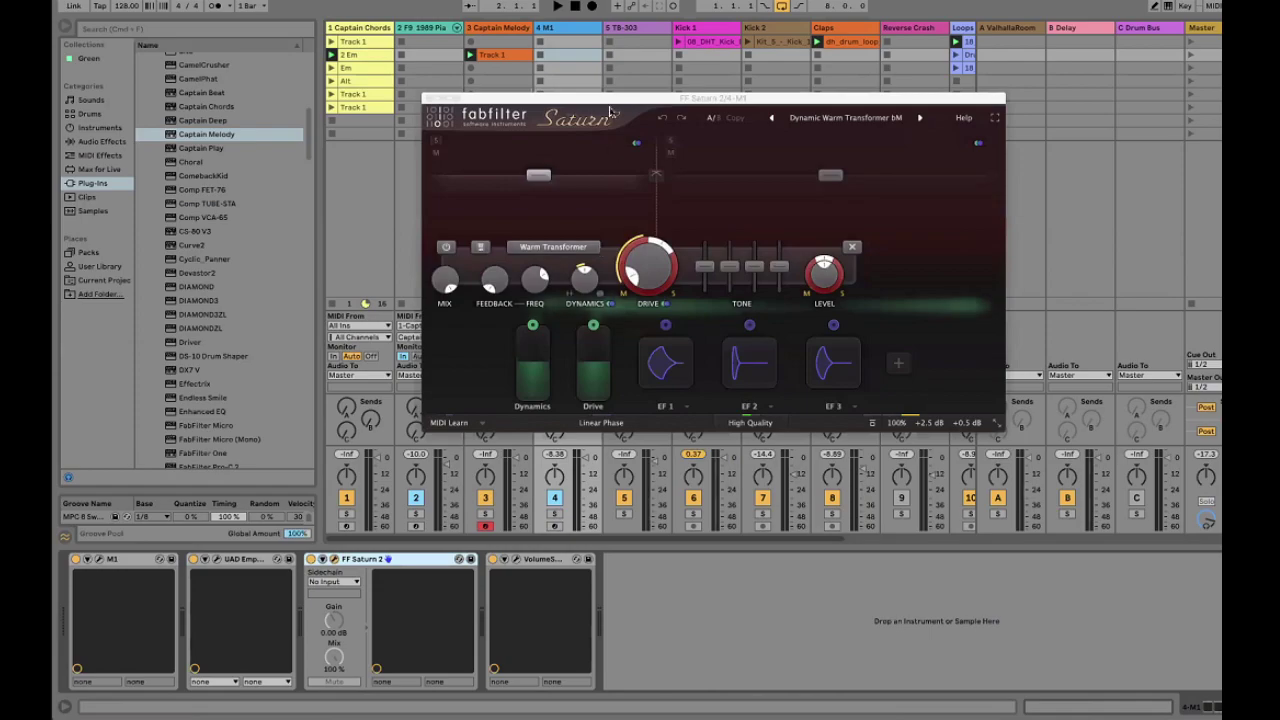
Look over the band and crossover controls of FF Saturn 2 on the M1 track and close the plug-in window
mouse_move(741, 148)
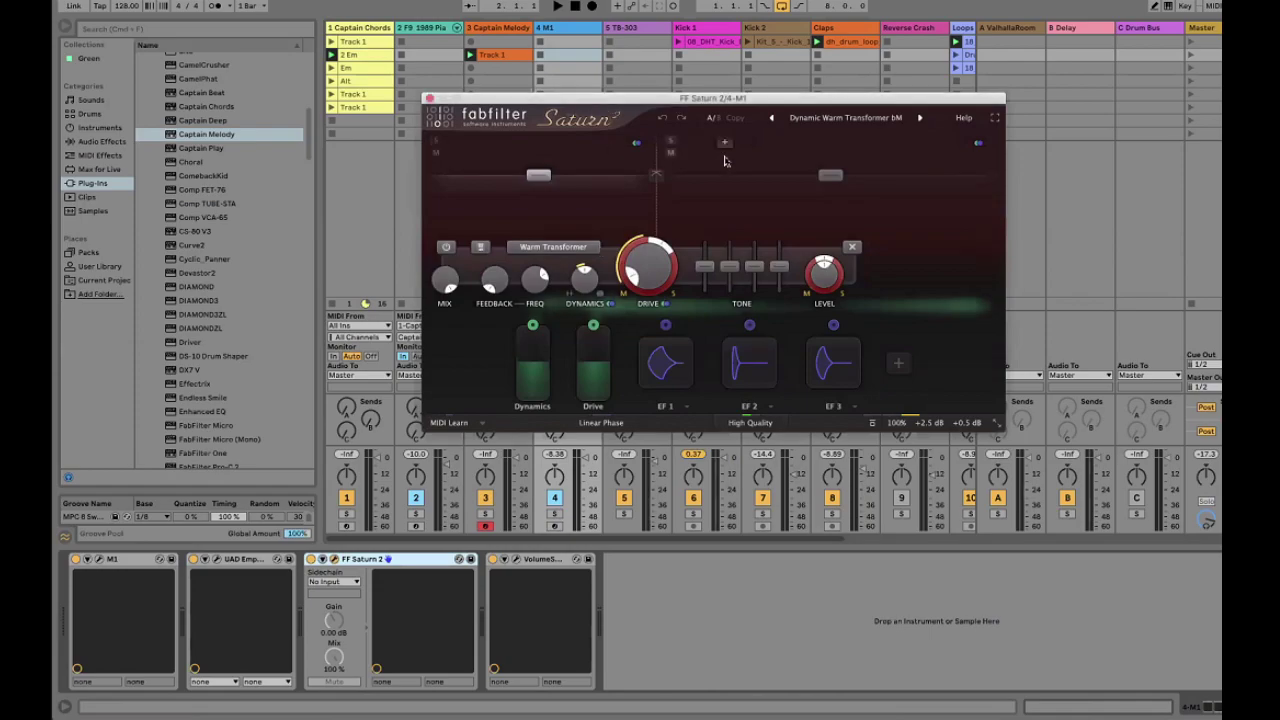
mouse_move(740, 148)
mouse_move(823, 152)
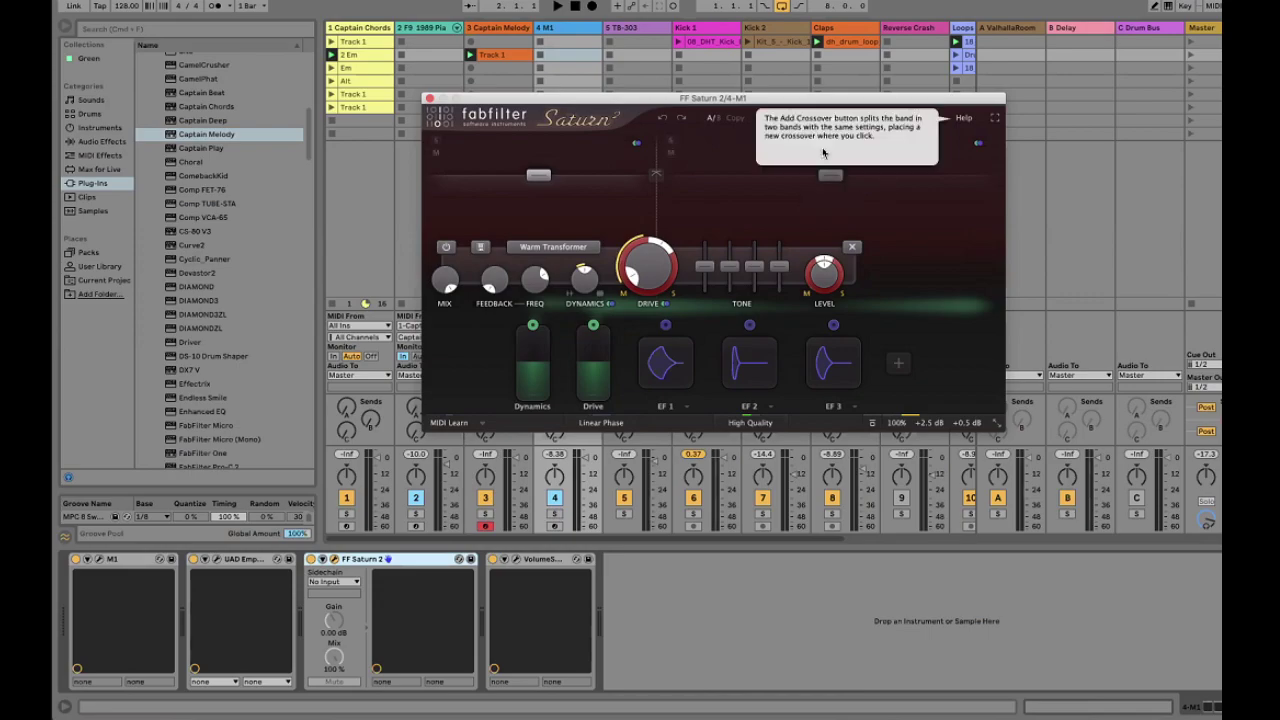
click(428, 99)
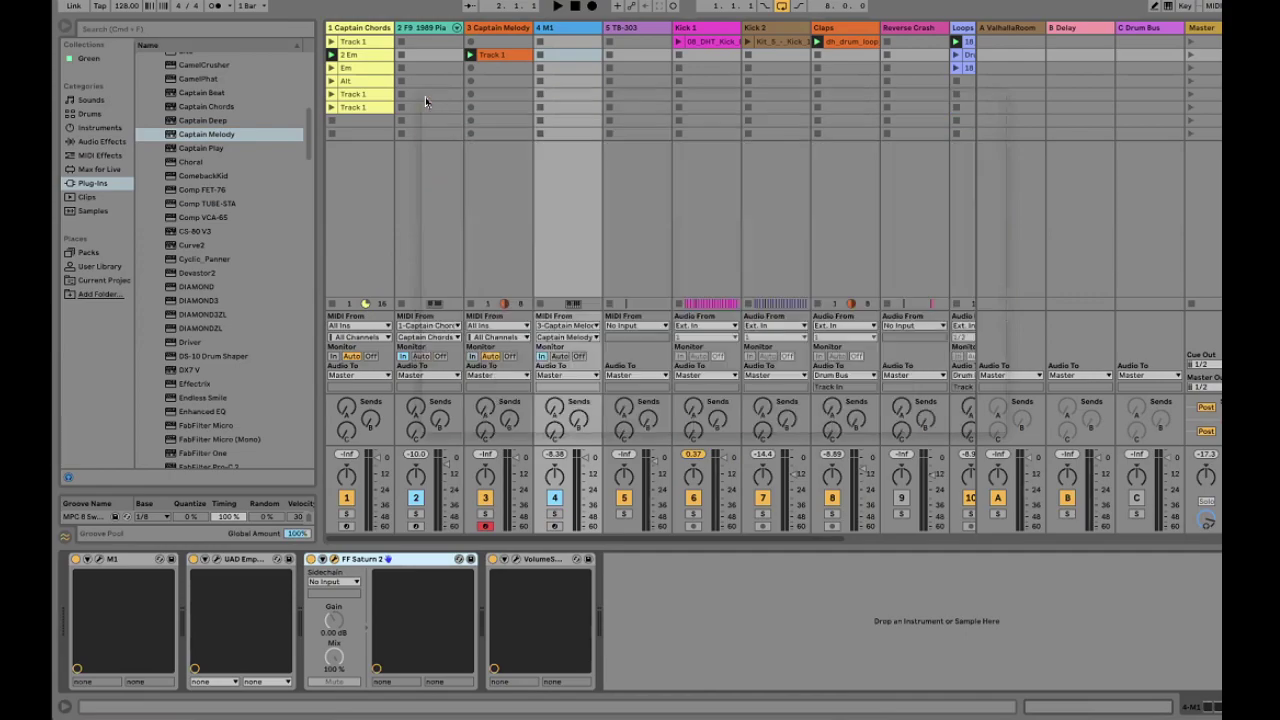
Open VolumeShaper 4 on the M1 track, examine its ducking curve during playback and close the plug-in
click(516, 560)
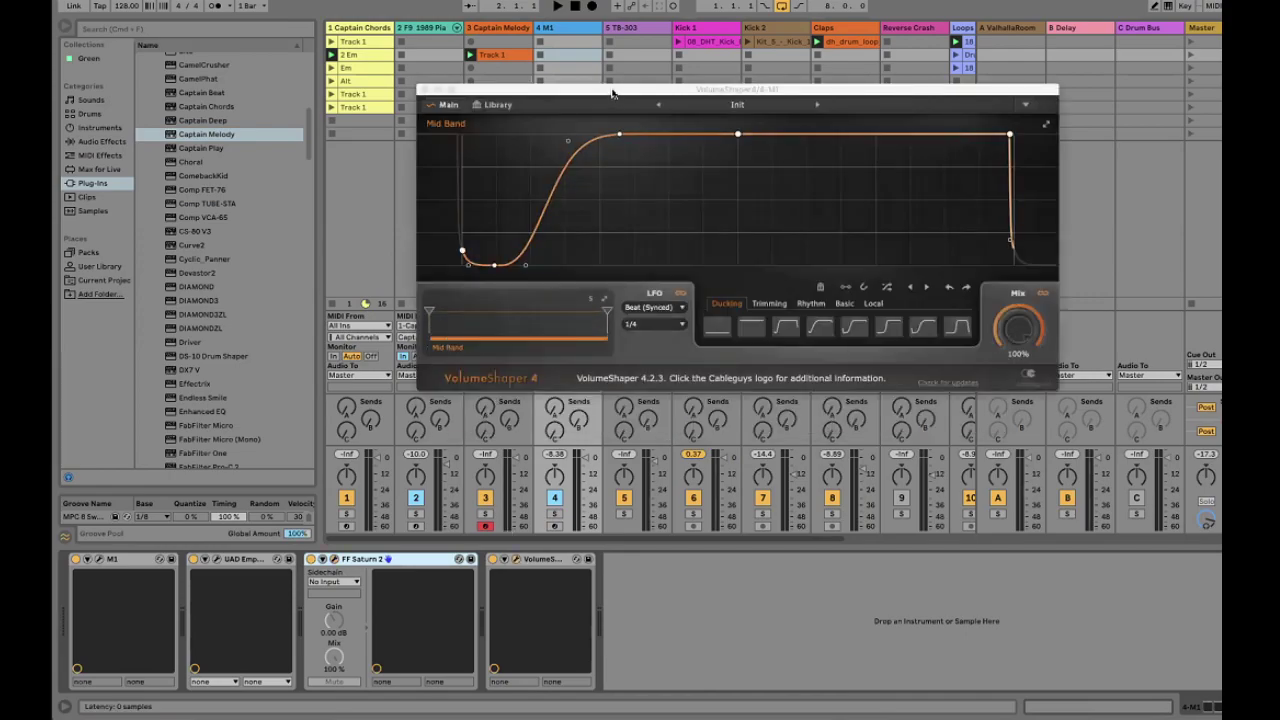
key(space)
drag(612, 93, 480, 112)
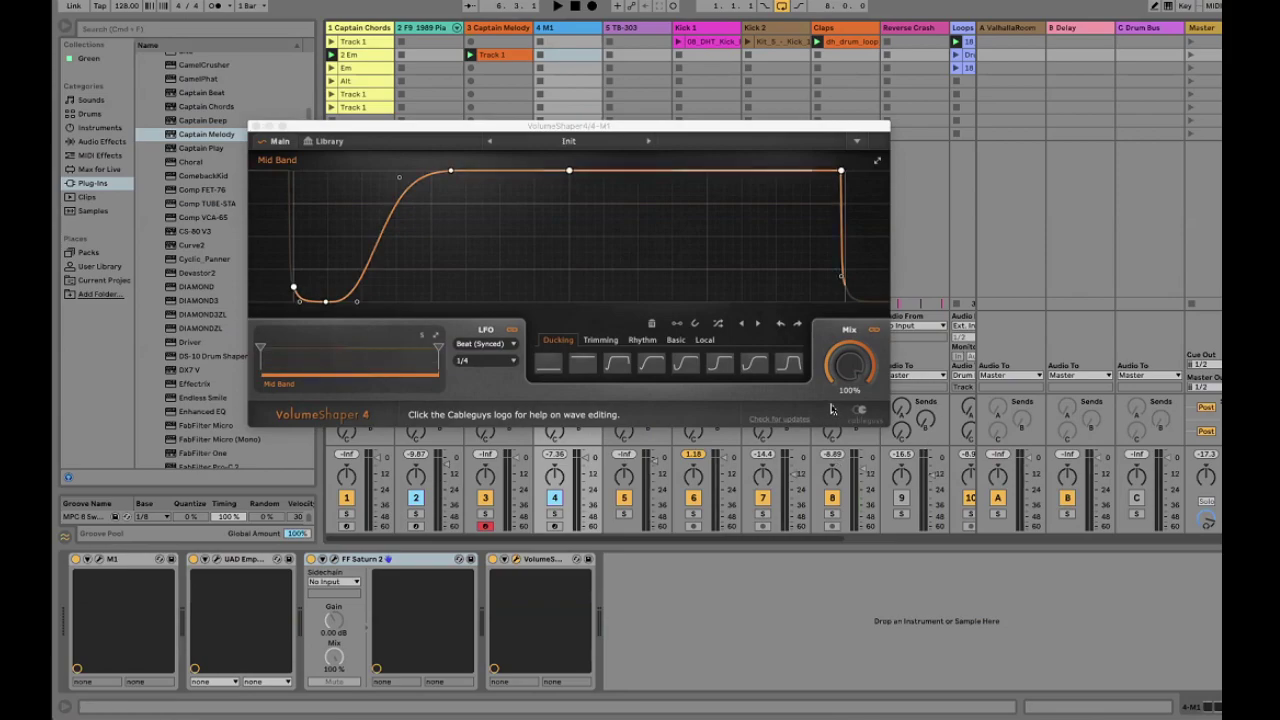
key(space)
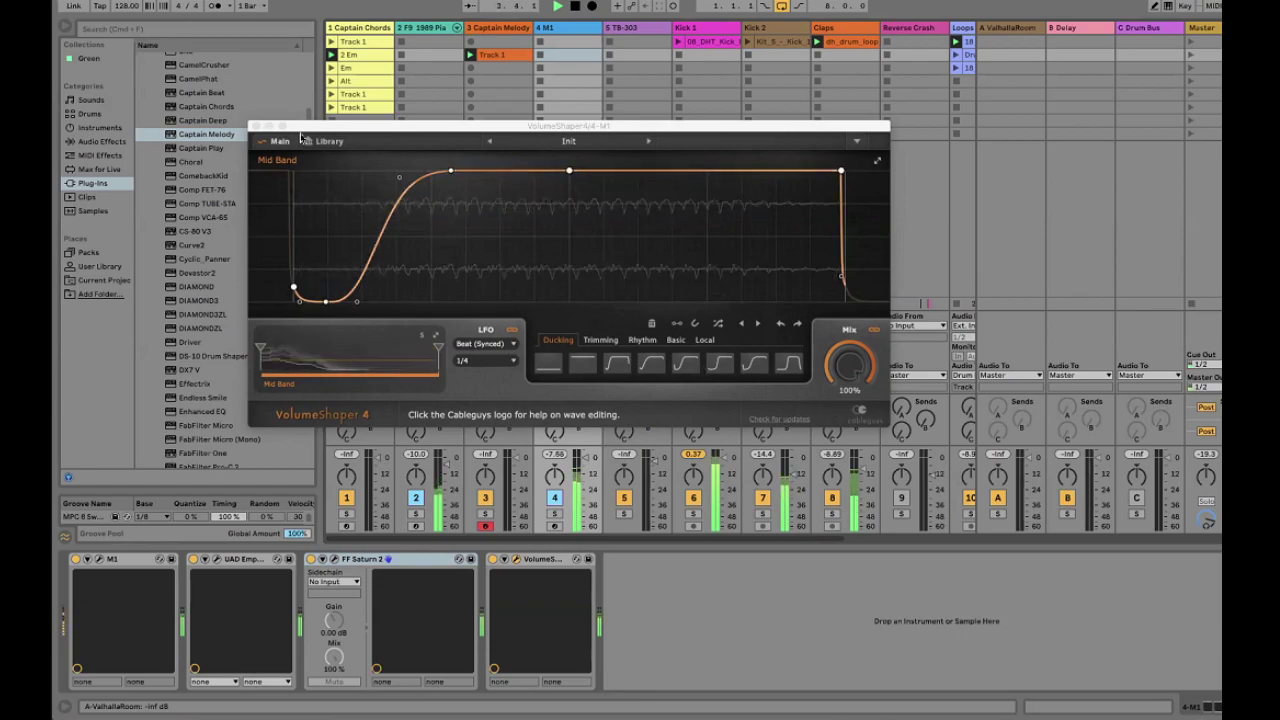
click(257, 130)
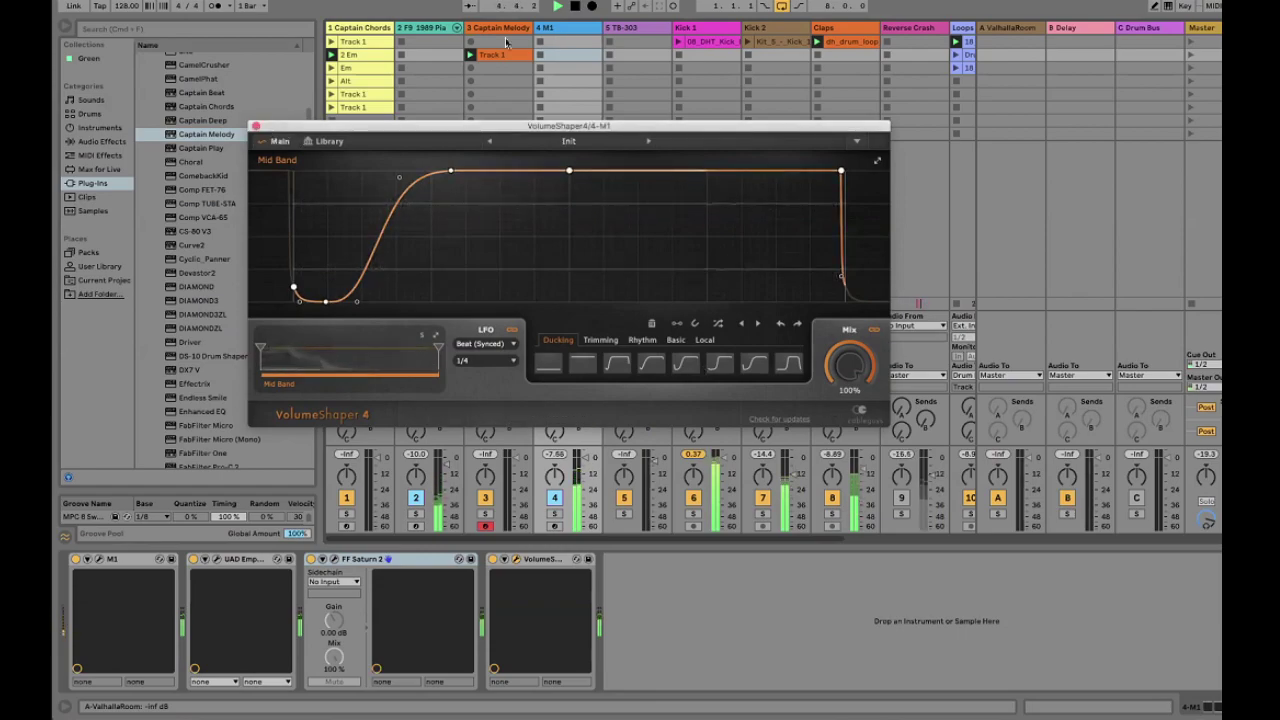
click(257, 130)
Insert a new MIDI track after the M1 track and load Captain Melody onto it
click(558, 30)
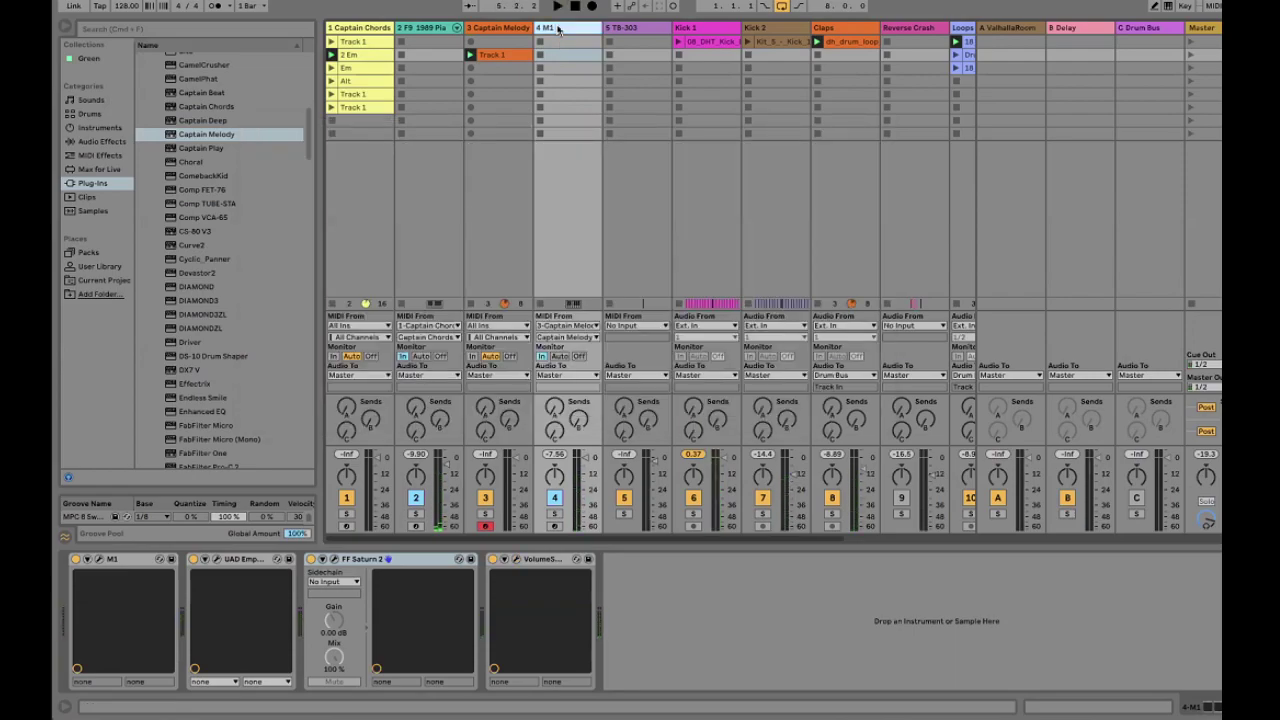
key(super+shift+t)
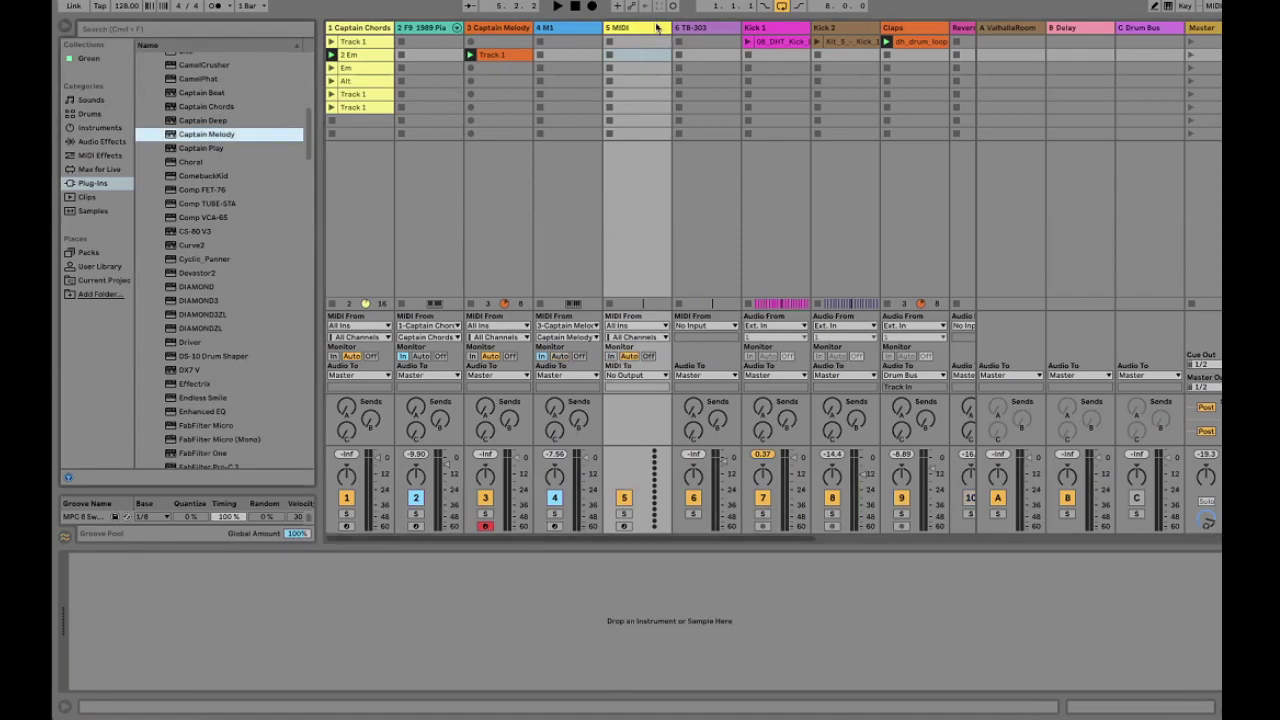
key(Return)
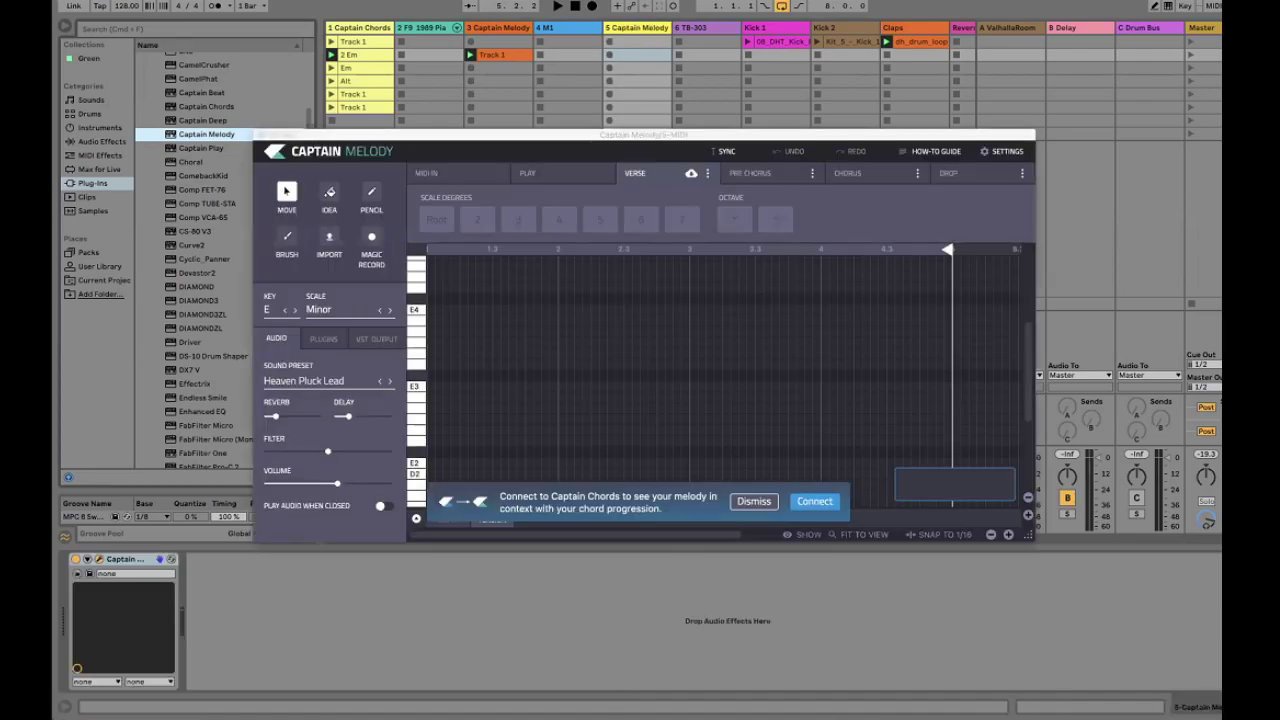
Connect the new Captain Melody to Captain Chords and choose the 303 bass sound preset for its Chorus section
click(838, 499)
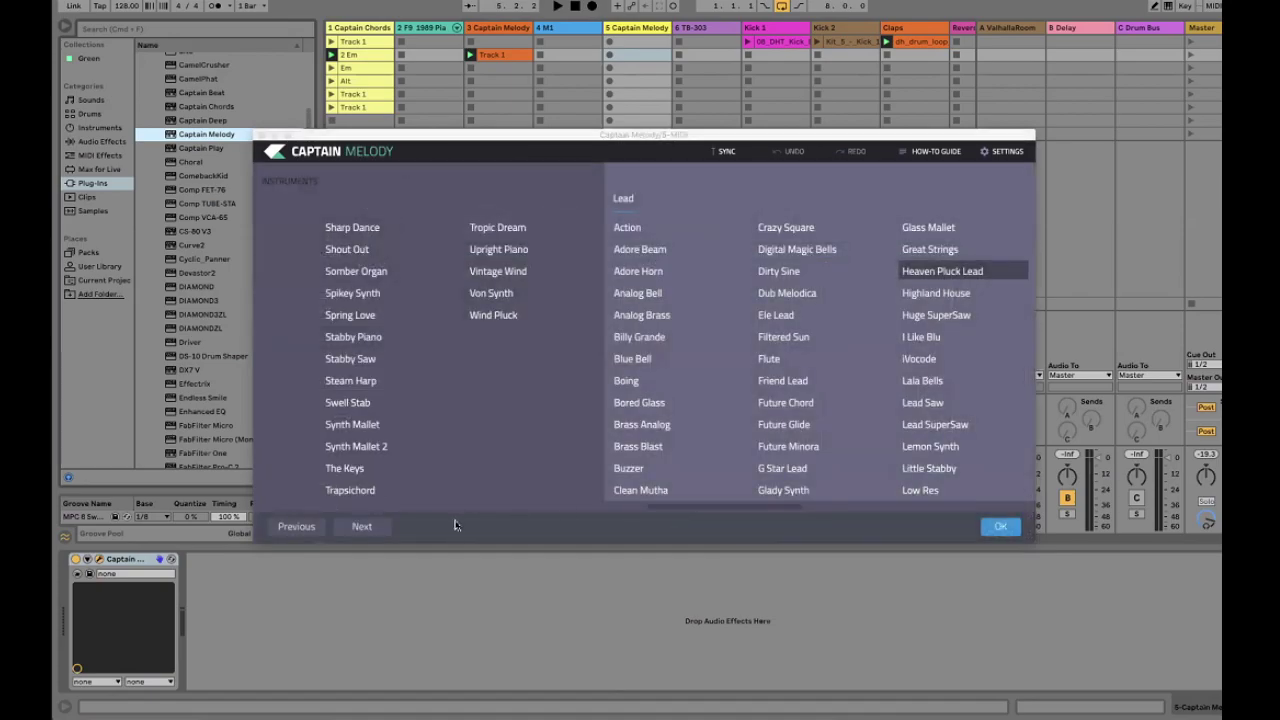
click(298, 528)
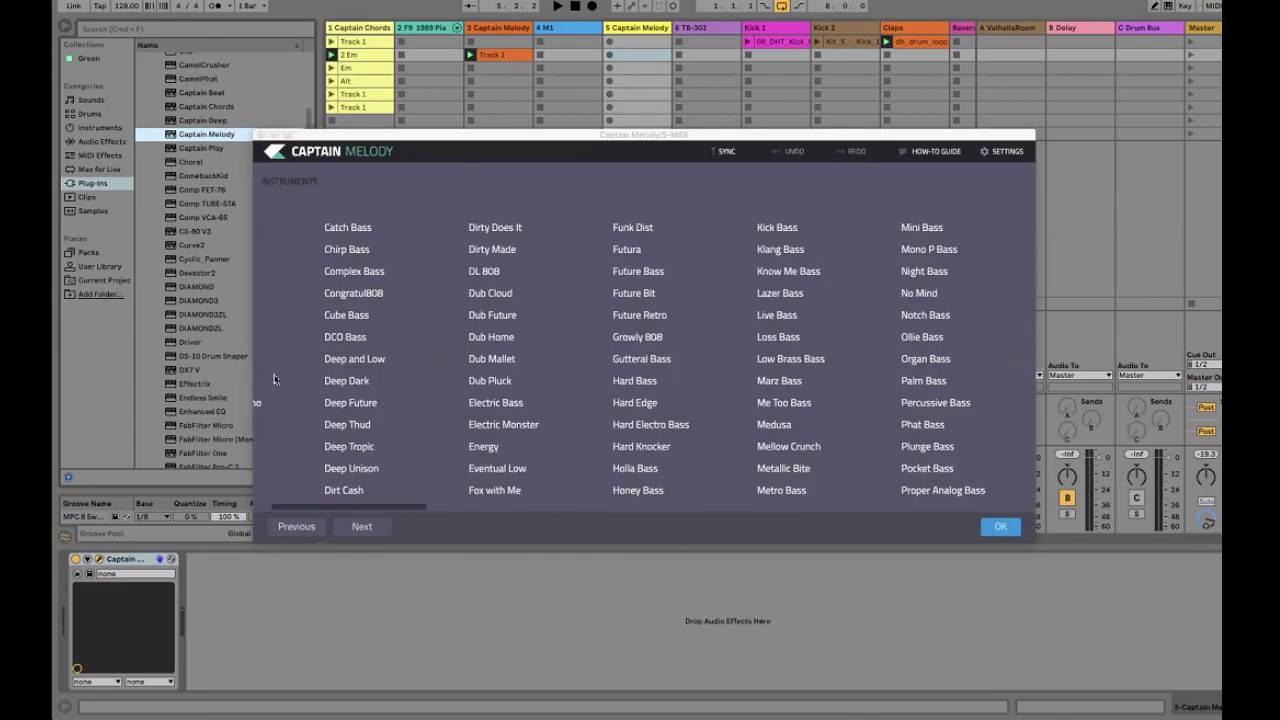
scroll(275, 379, left, 2)
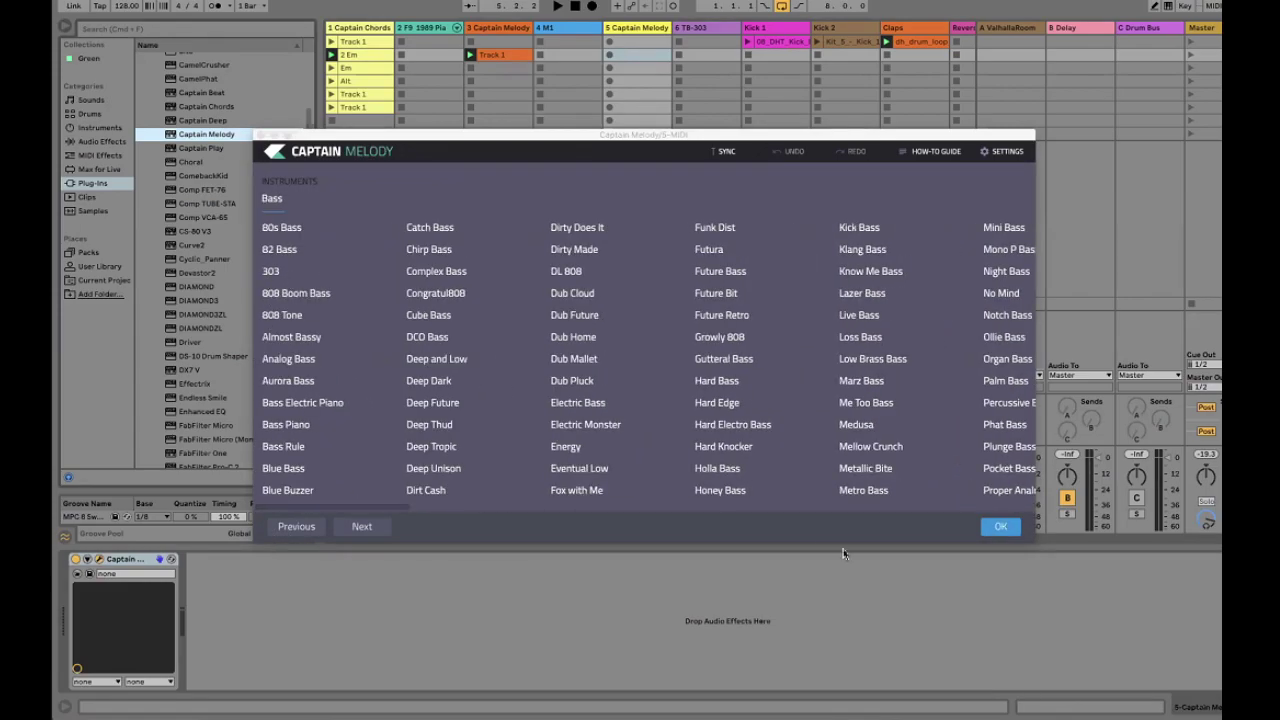
click(680, 138)
drag(680, 137, 651, 178)
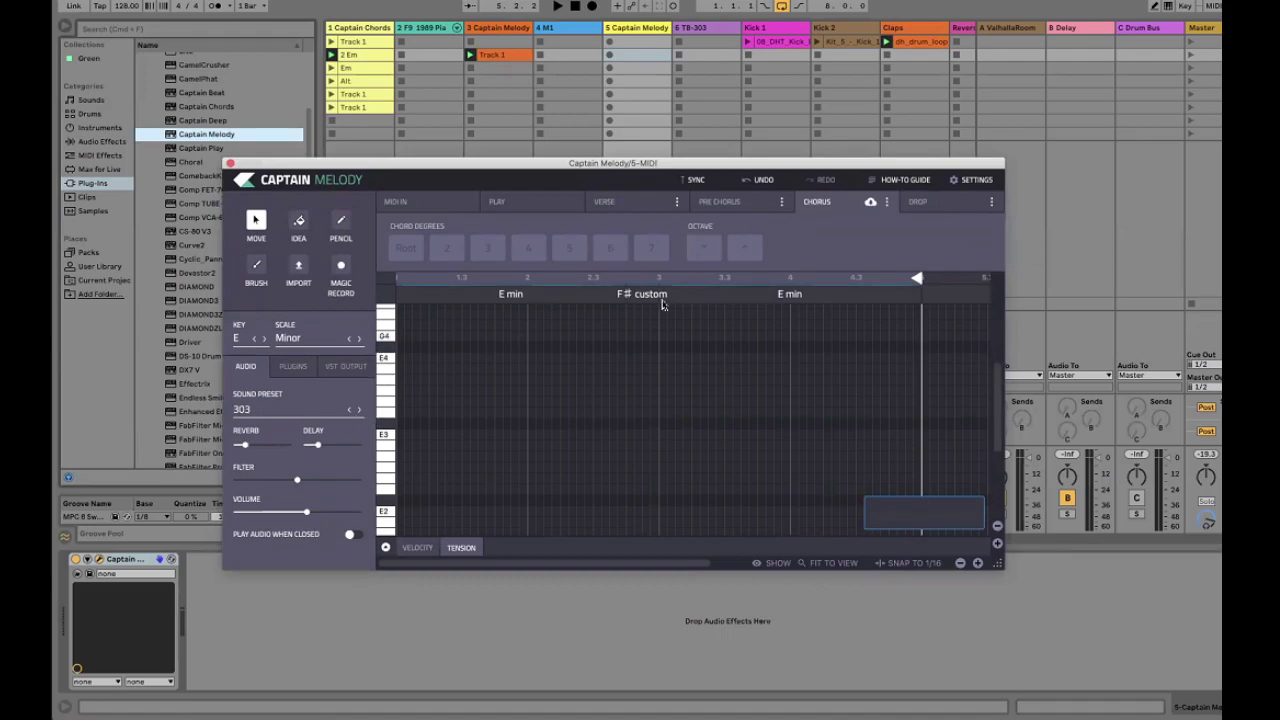
key(a)
key(a)
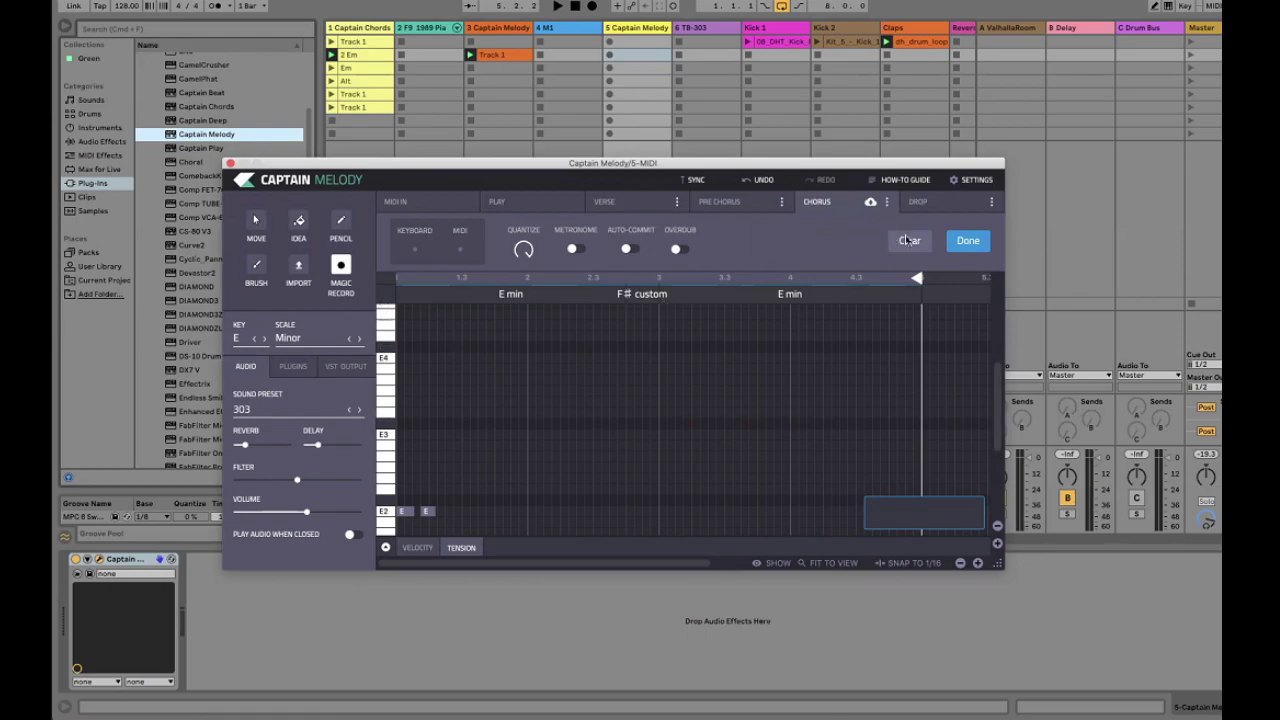
click(908, 240)
drag(721, 164, 726, 103)
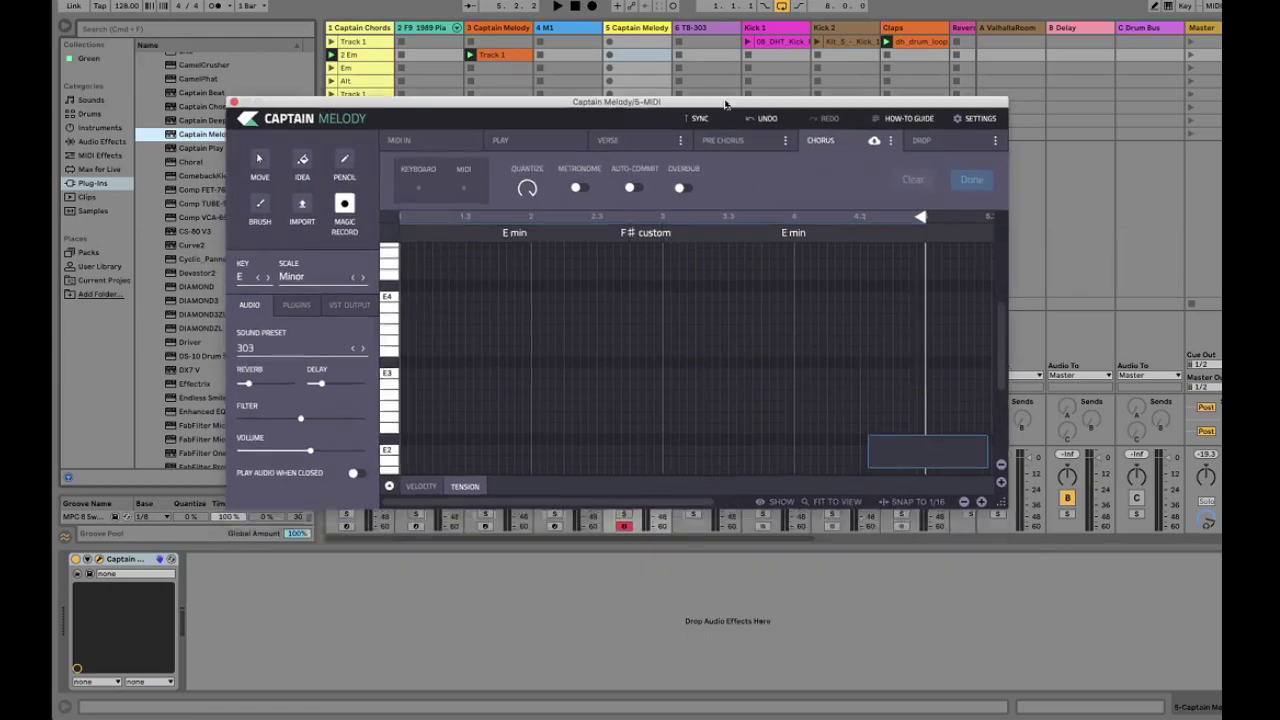
click(630, 358)
key(a)
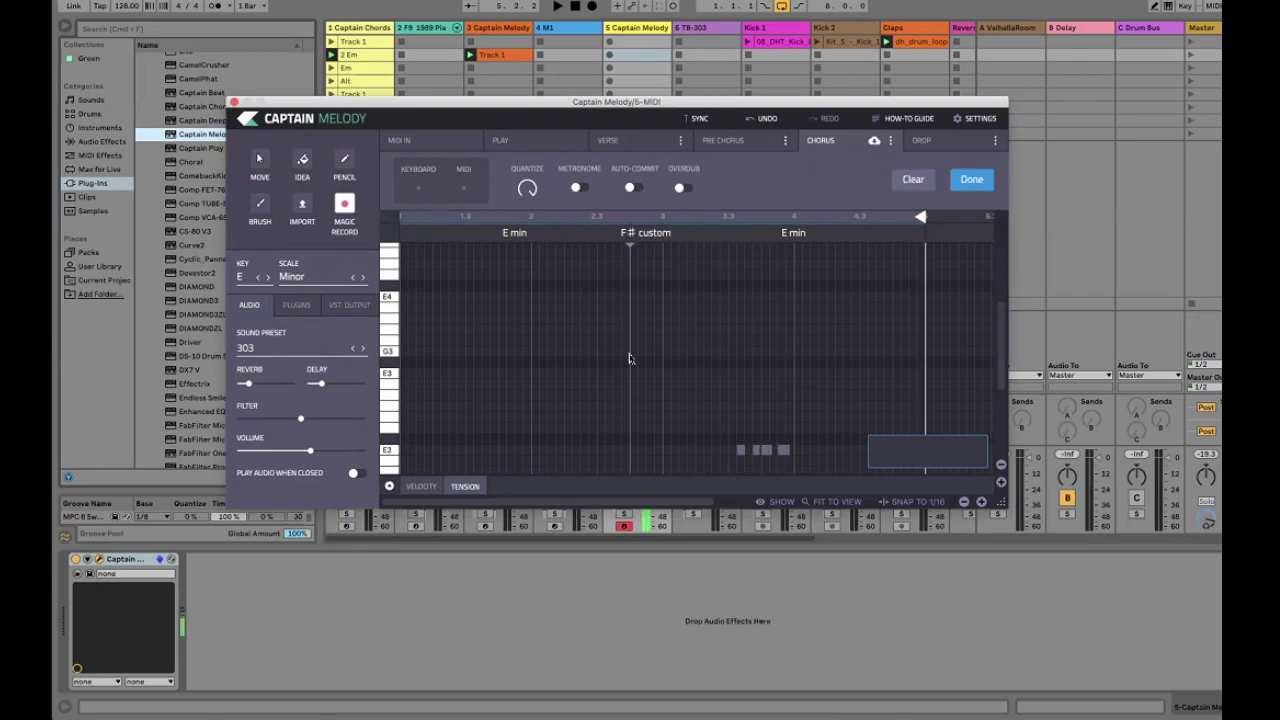
click(912, 178)
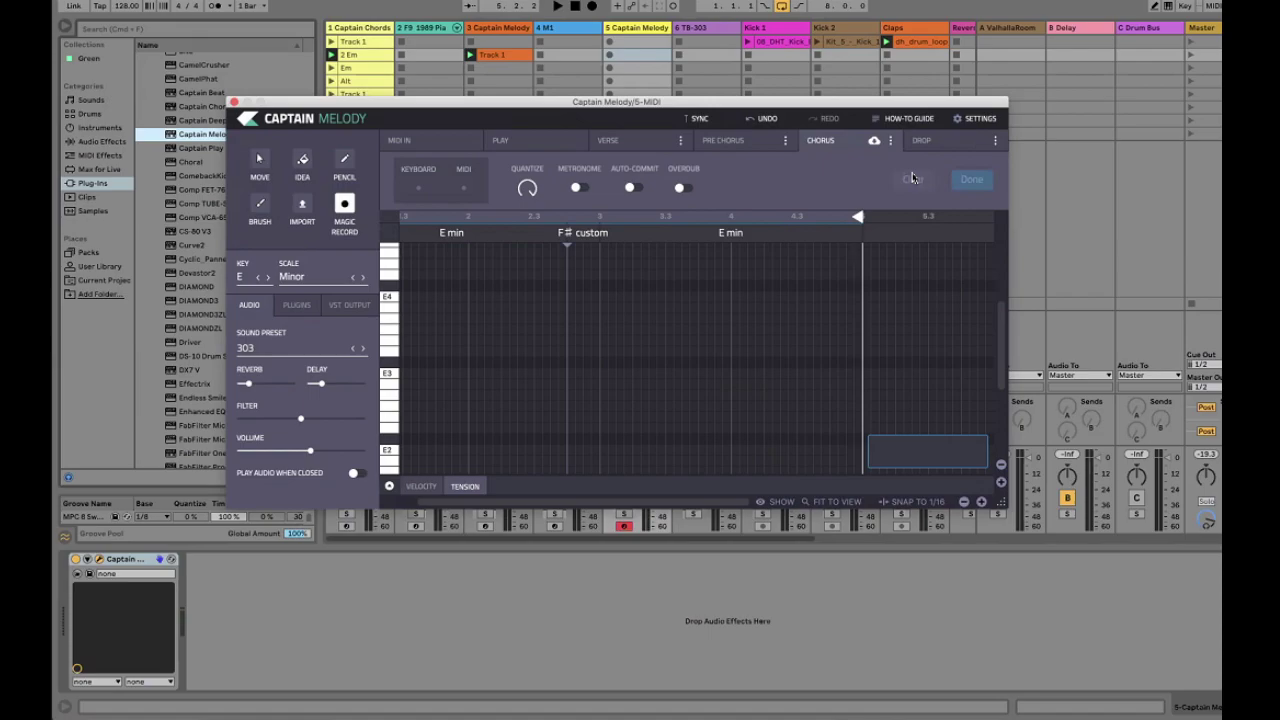
Record a rhythmic line of short E2 notes over the playing loop with Magic Record, commit it and play it back
key(space)
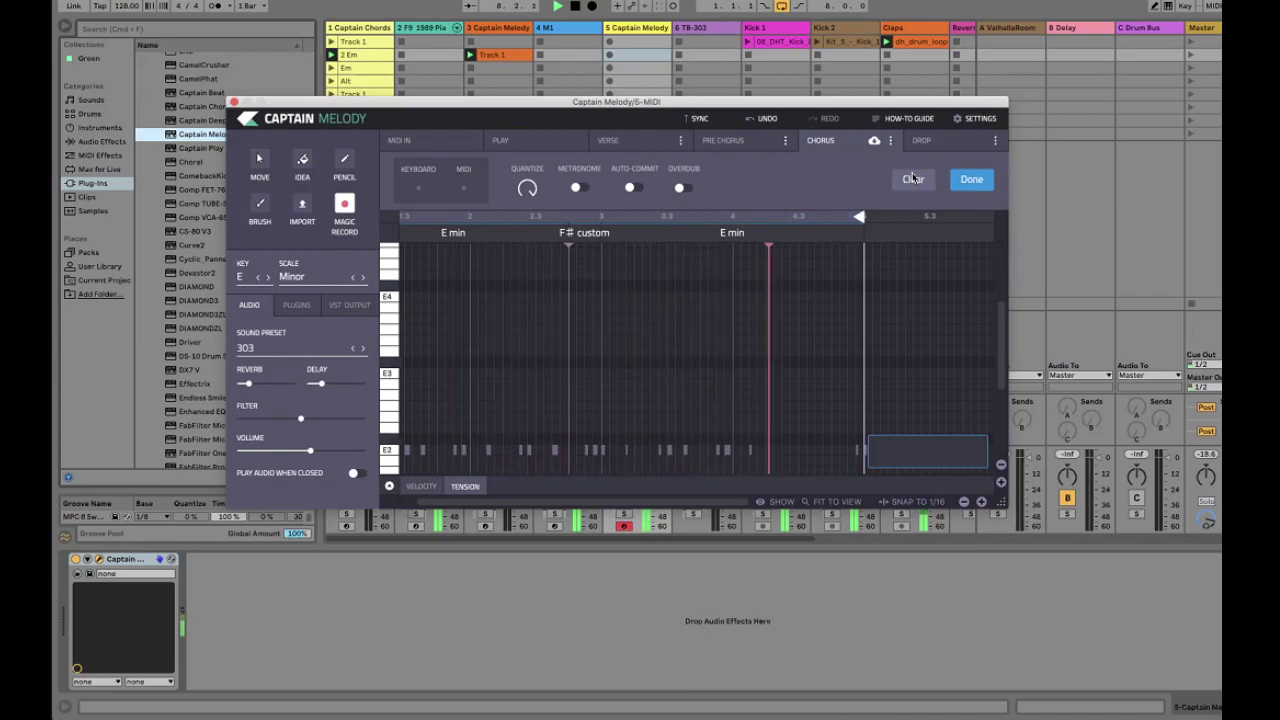
key(space)
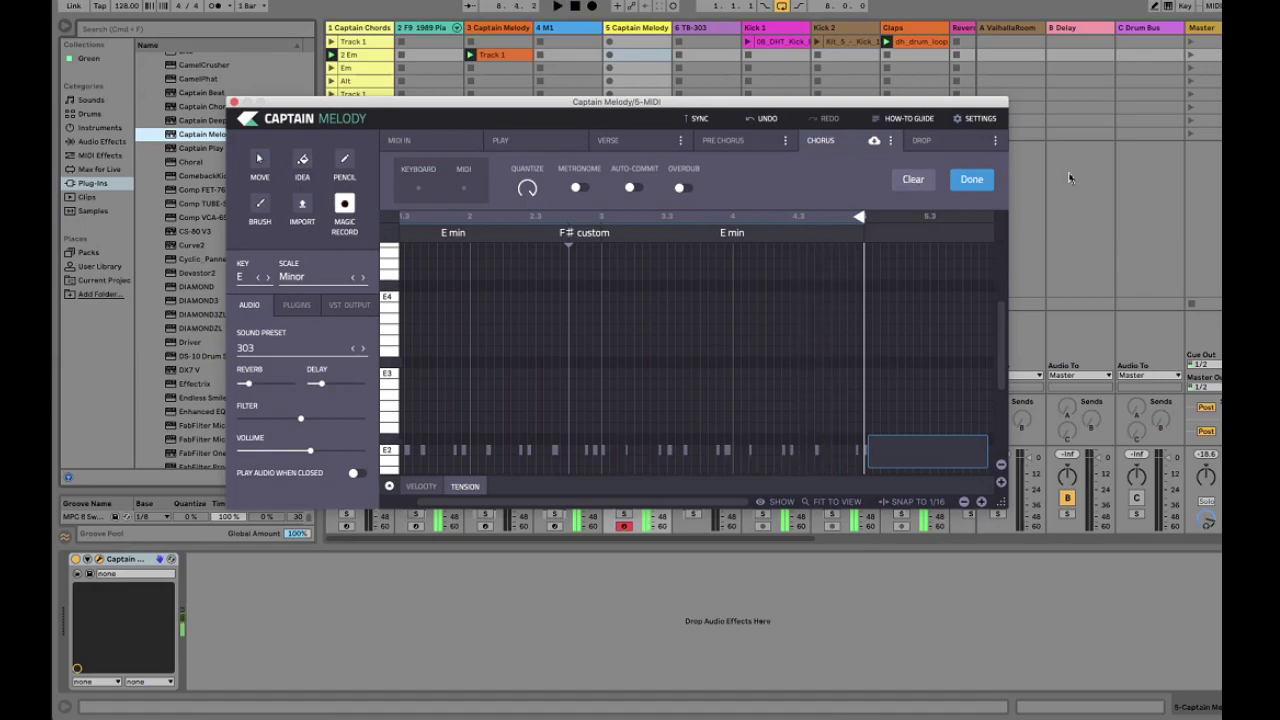
click(985, 177)
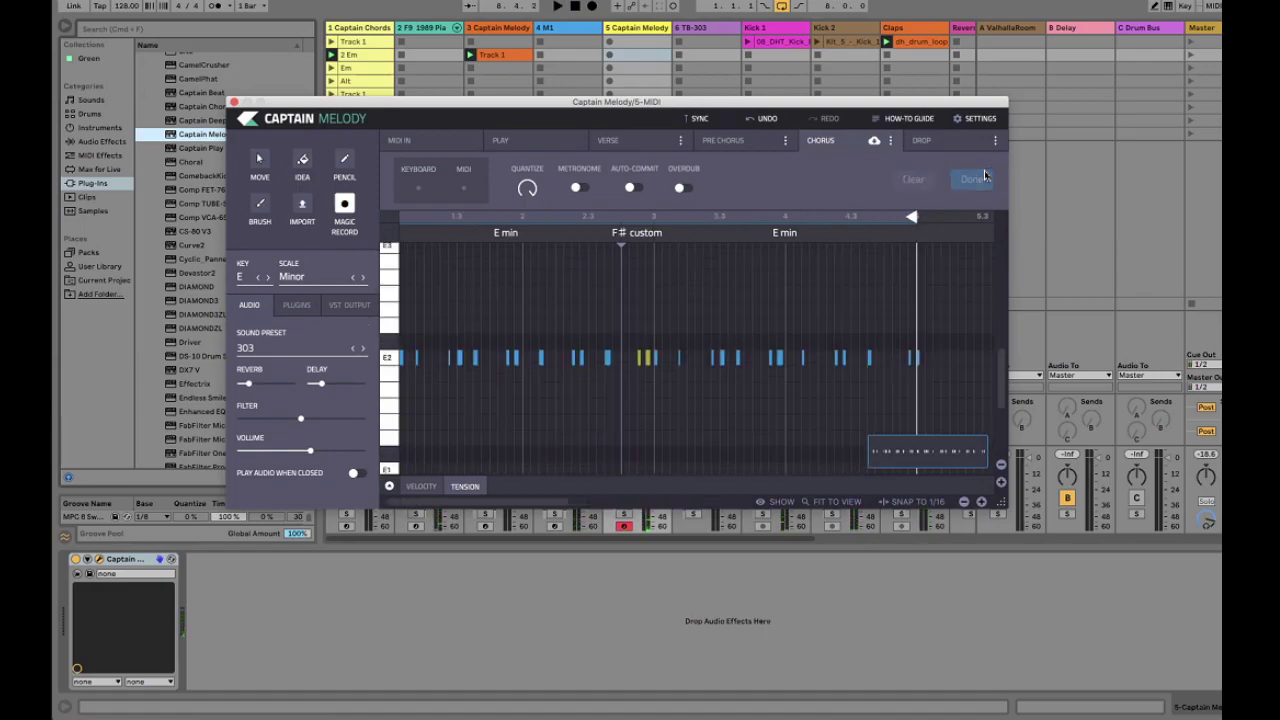
key(space)
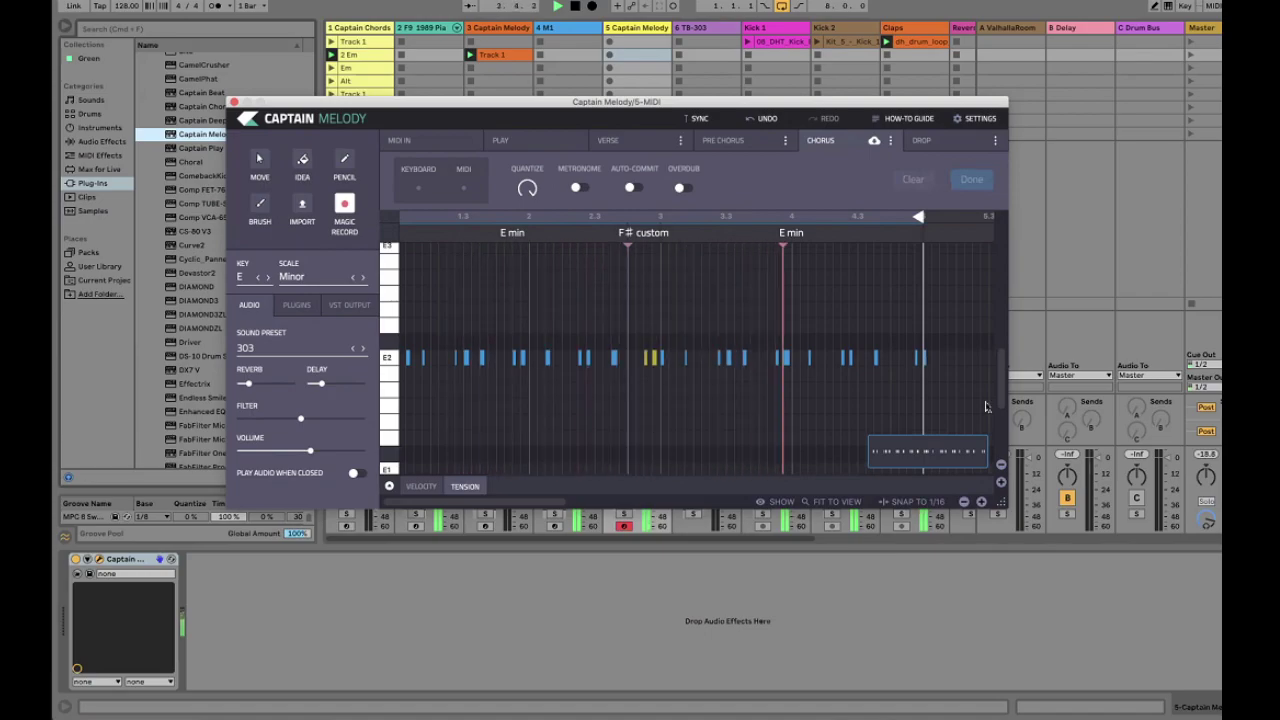
click(981, 501)
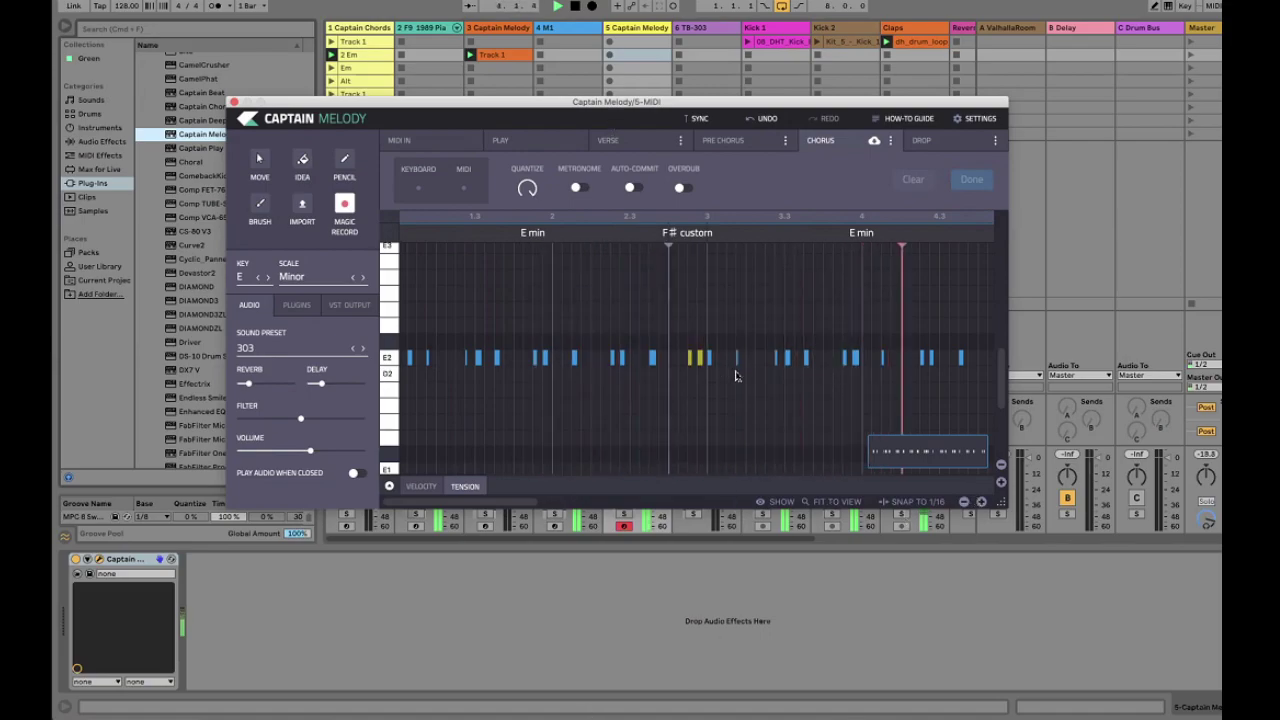
Delete the E2 notes between the start of bar 3 and the start of bar 4
click(963, 502)
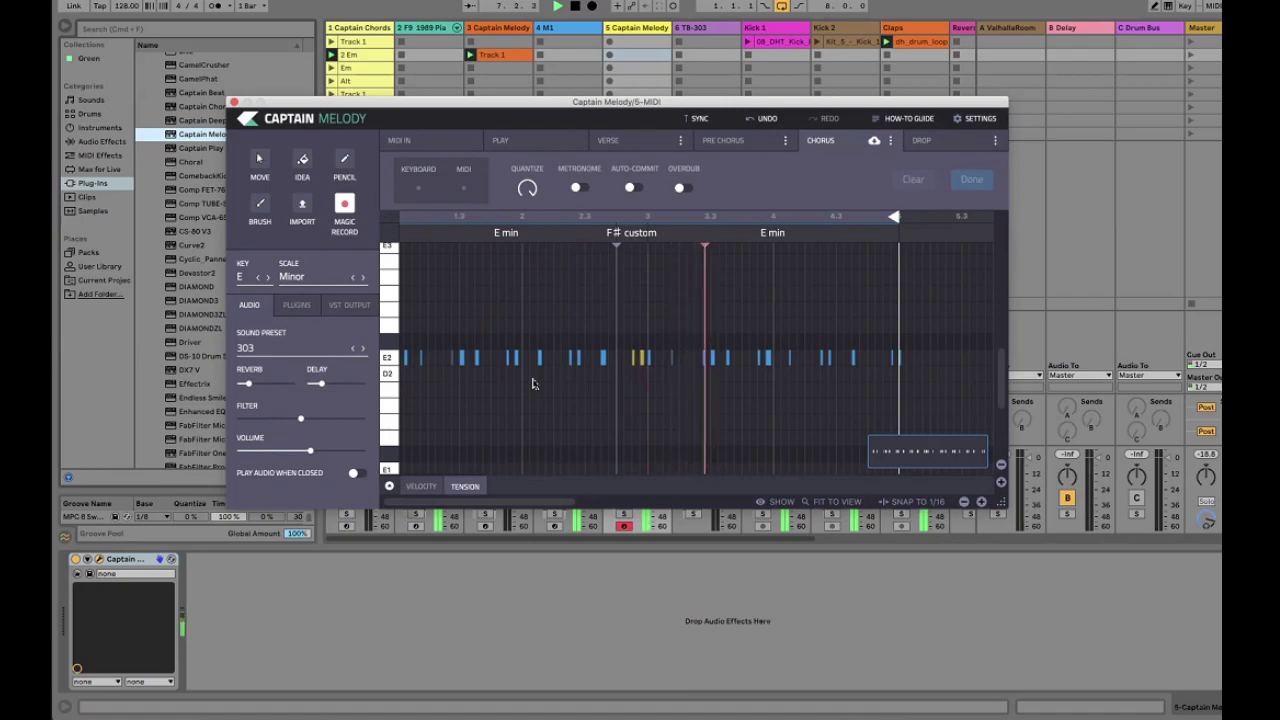
drag(533, 383, 768, 340)
key(BackSpace)
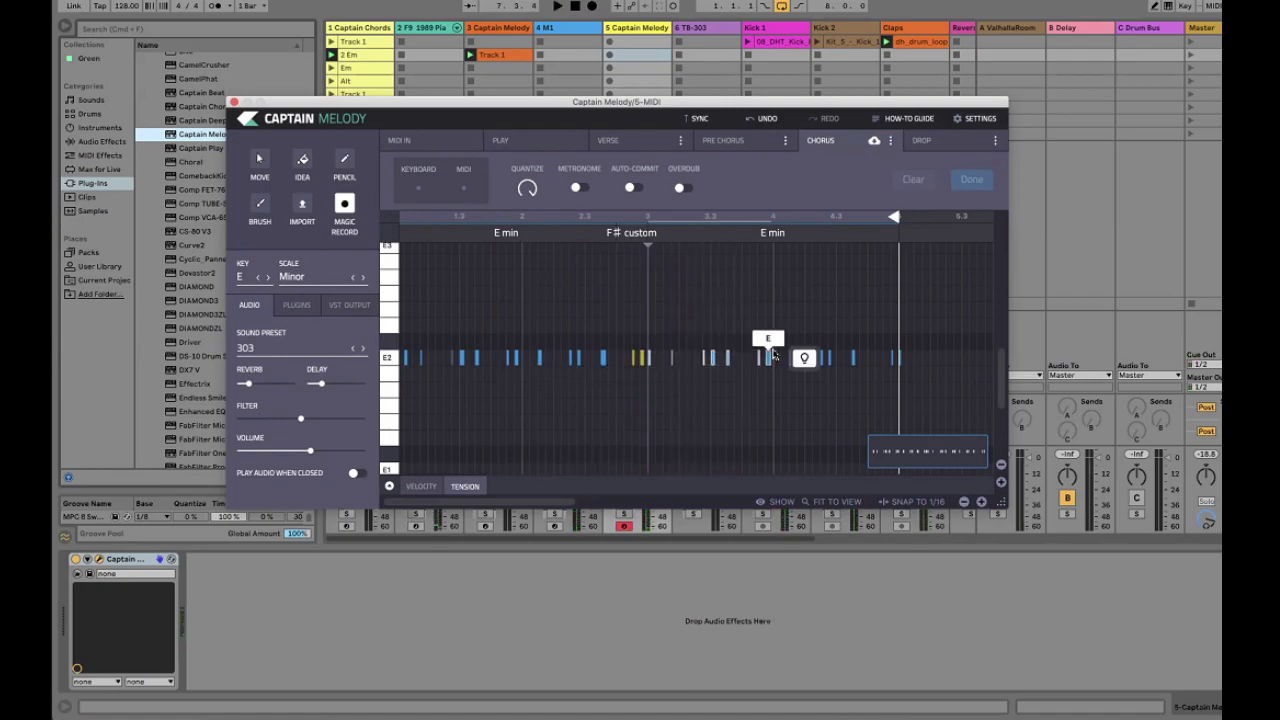
Copy the E2 notes from bar 2 into the empty bar 3
scroll(773, 354, down, 1)
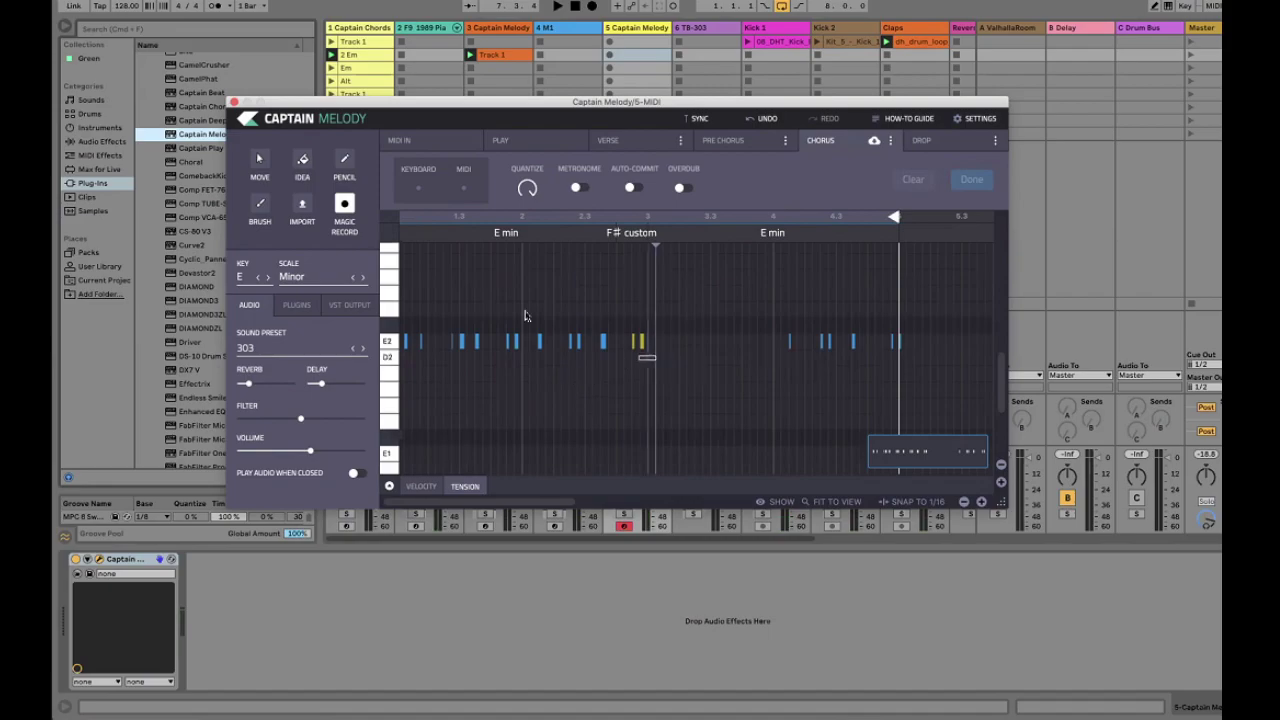
drag(657, 362, 521, 309)
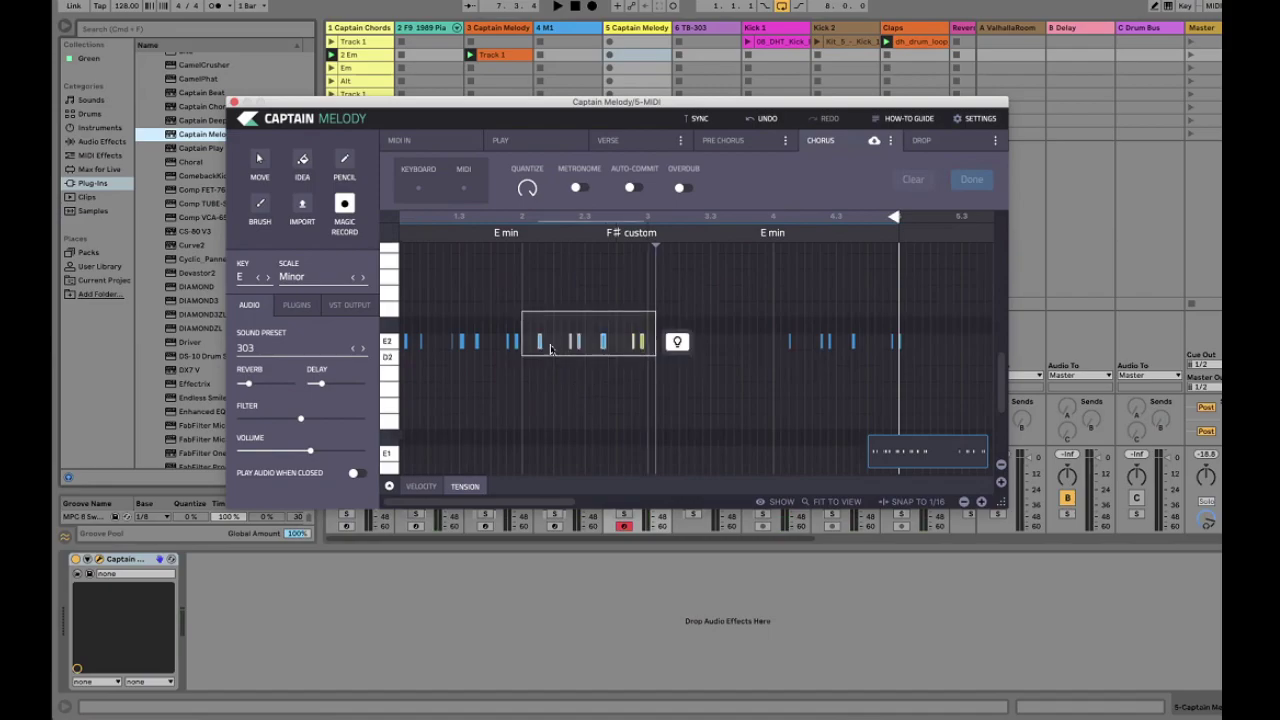
click(981, 501)
scroll(520, 510, right, 5)
scroll(520, 511, left, 2)
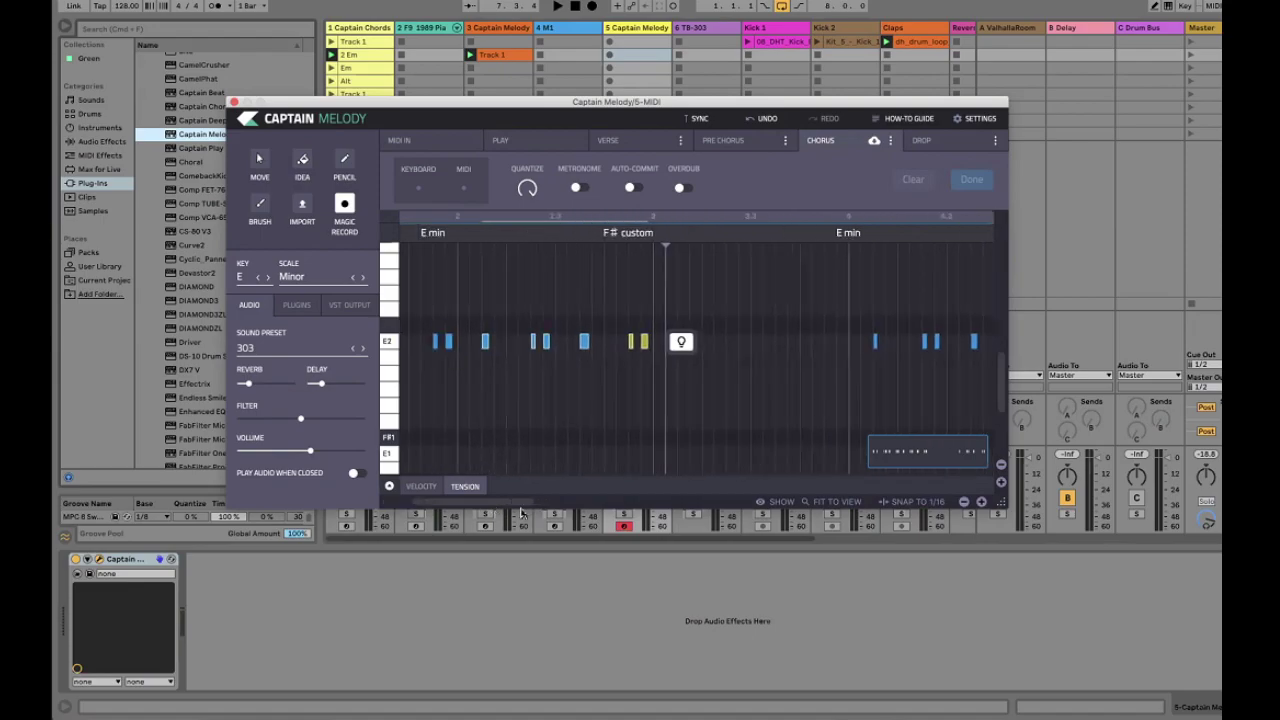
click(485, 341)
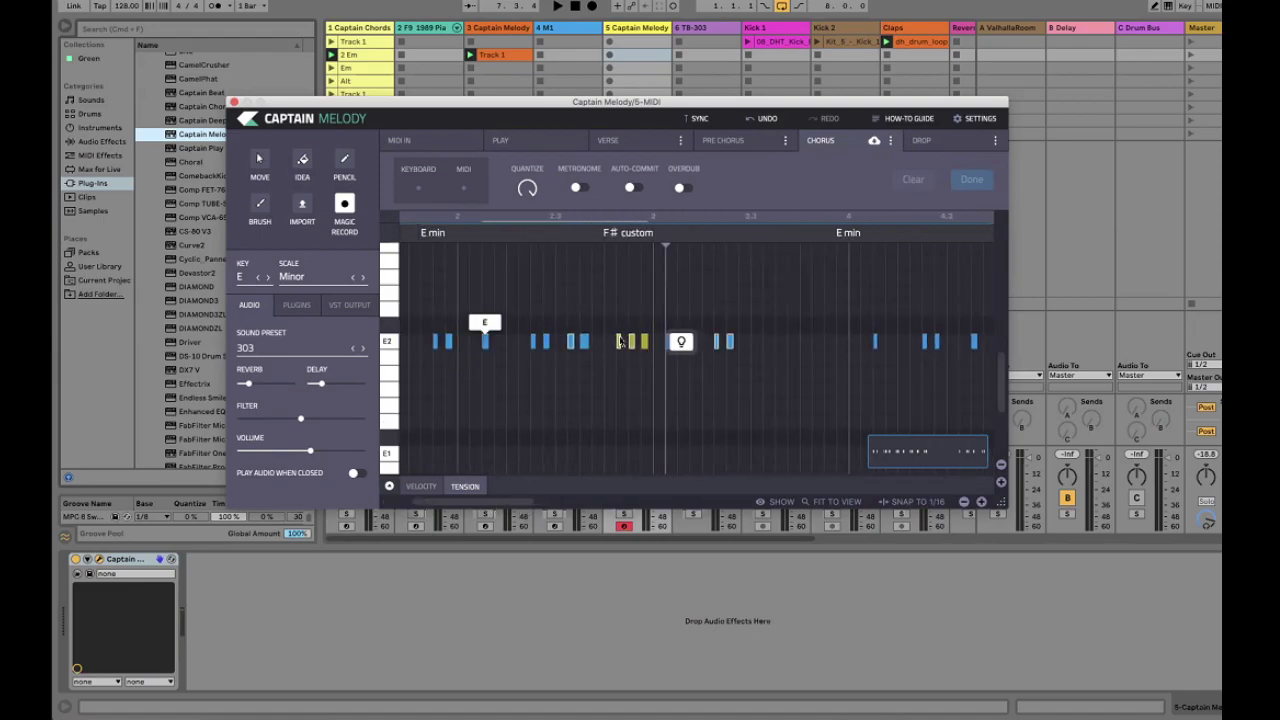
click(683, 342)
click(690, 343)
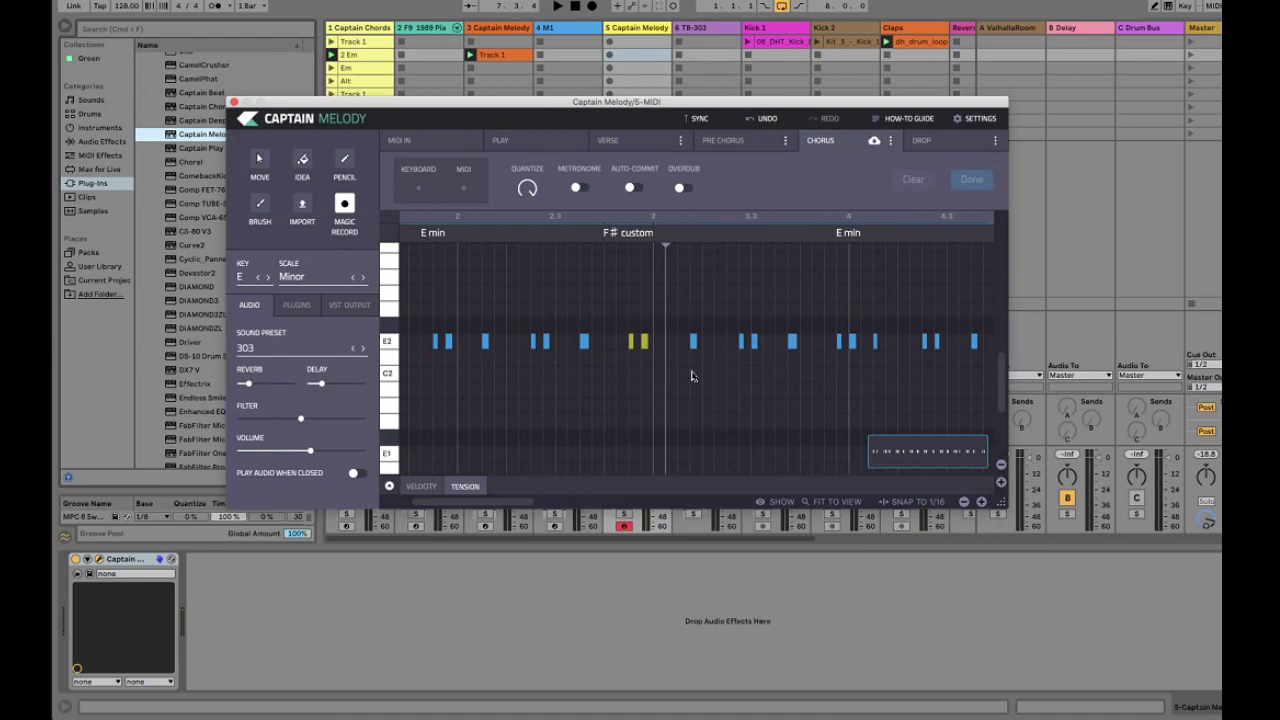
Shift the four copied notes in the middle of bar 3 one 1/16 step earlier and play back the result
key(space)
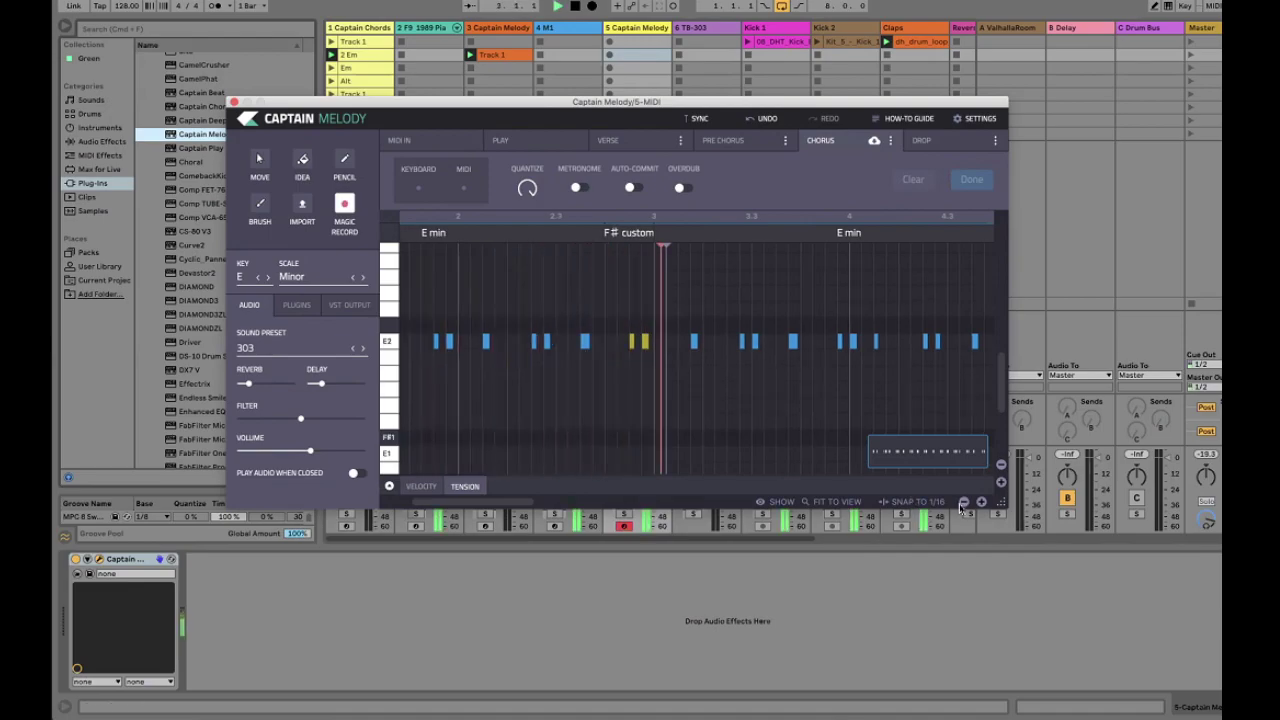
key(space)
drag(686, 363, 829, 337)
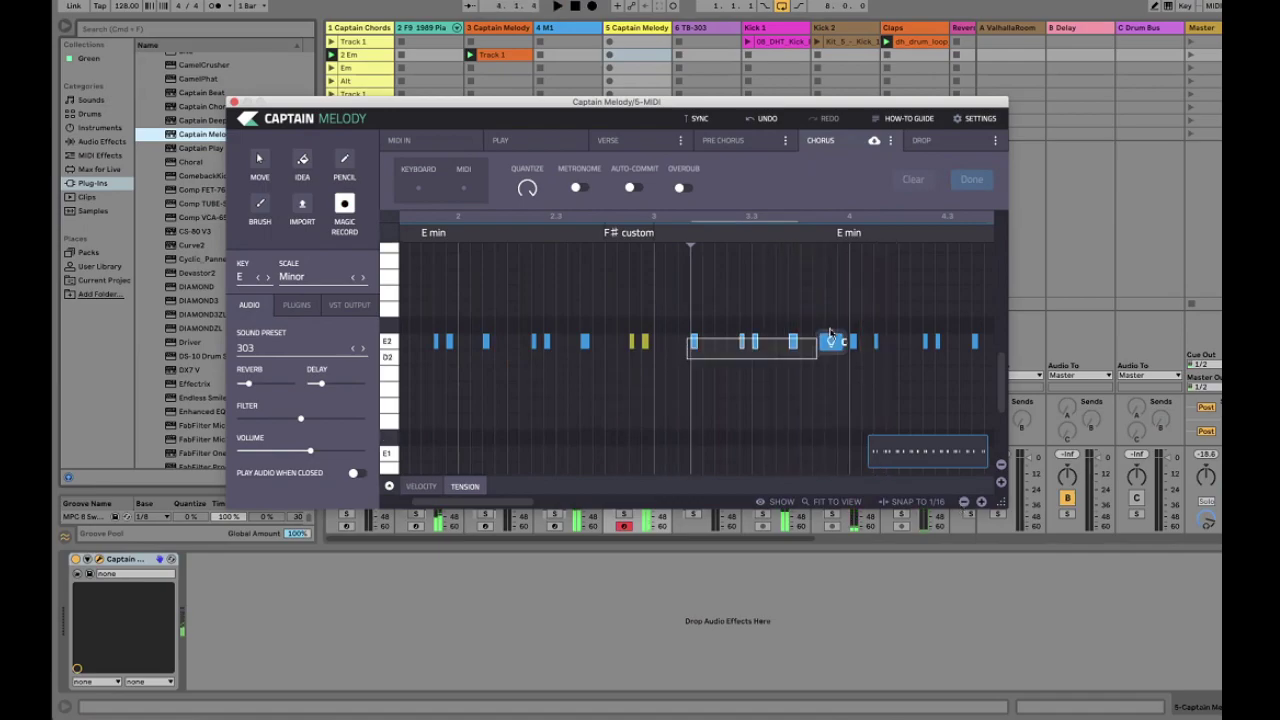
click(760, 375)
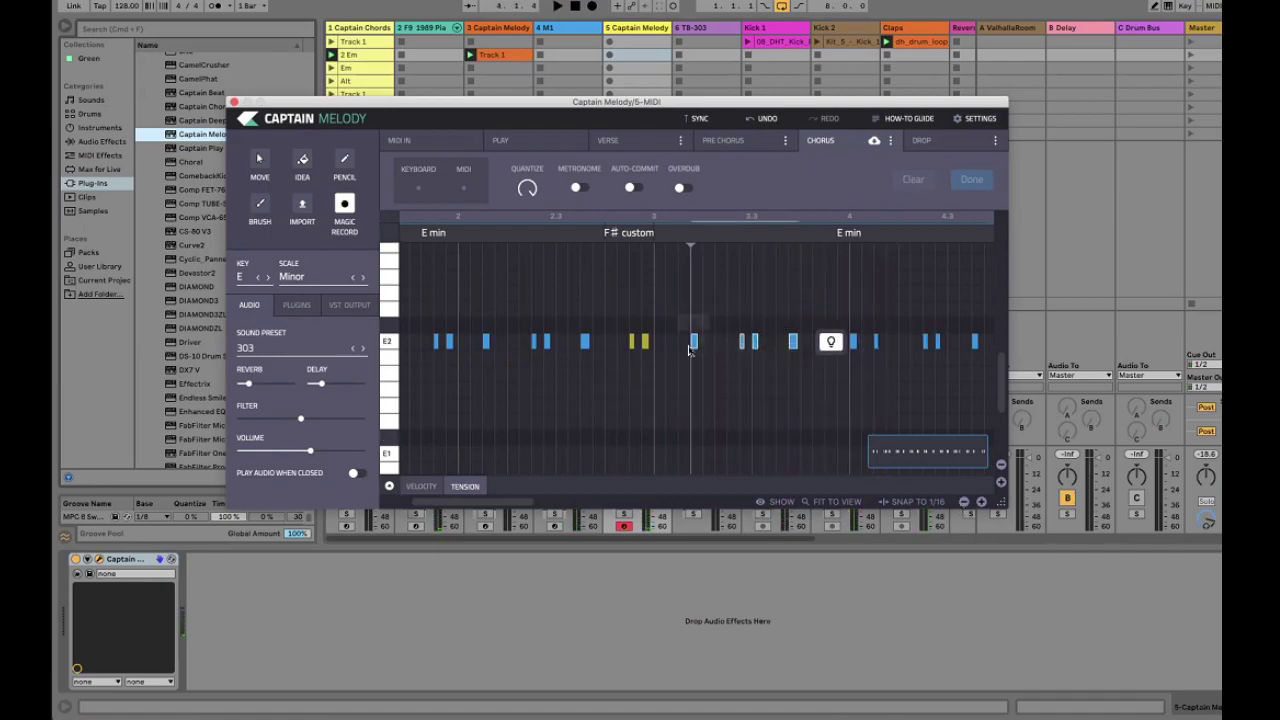
key(Left)
key(space)
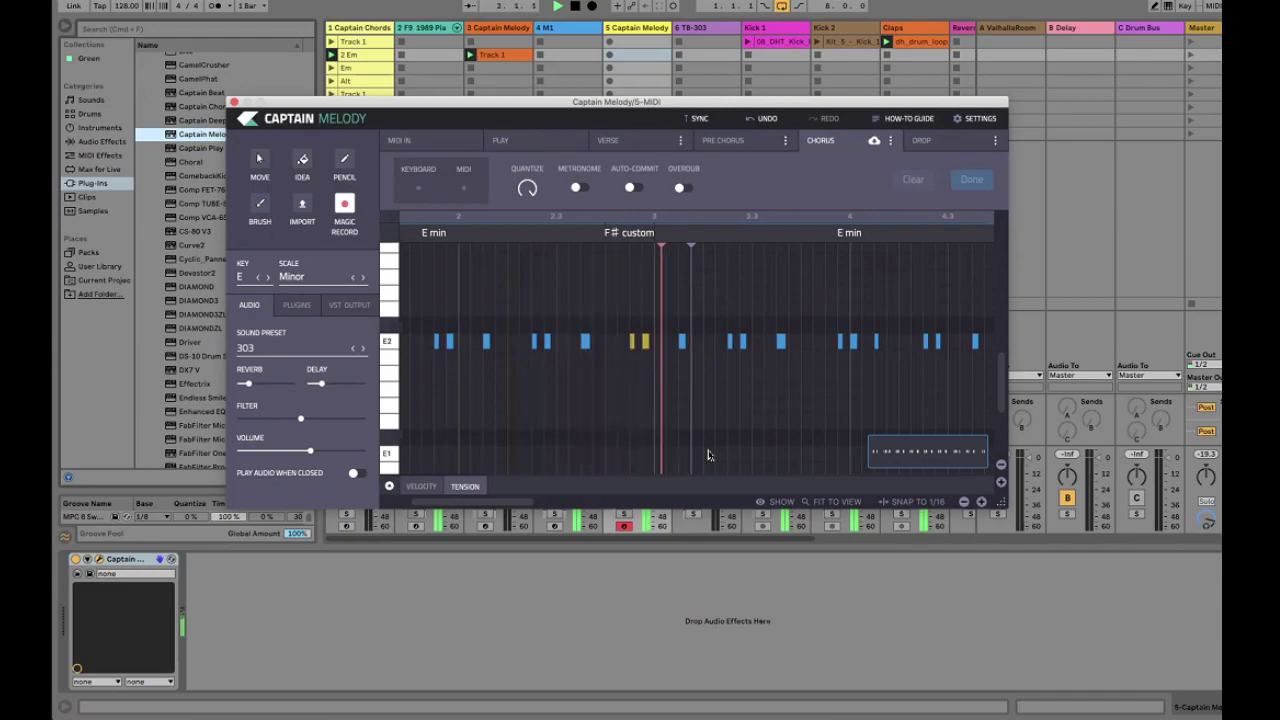
With the Move tool, try a bar 3 note at chord degree 5, raise it one octave and play it back
click(963, 505)
click(963, 505)
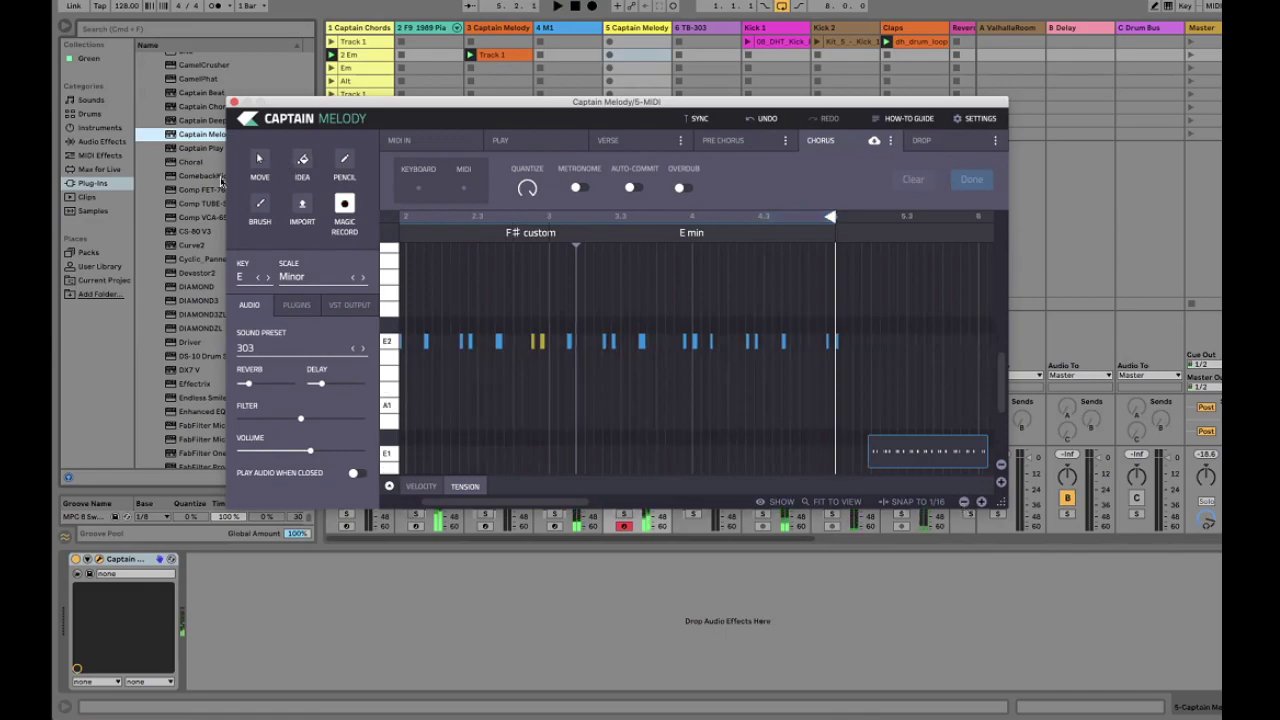
click(259, 160)
drag(544, 502, 522, 506)
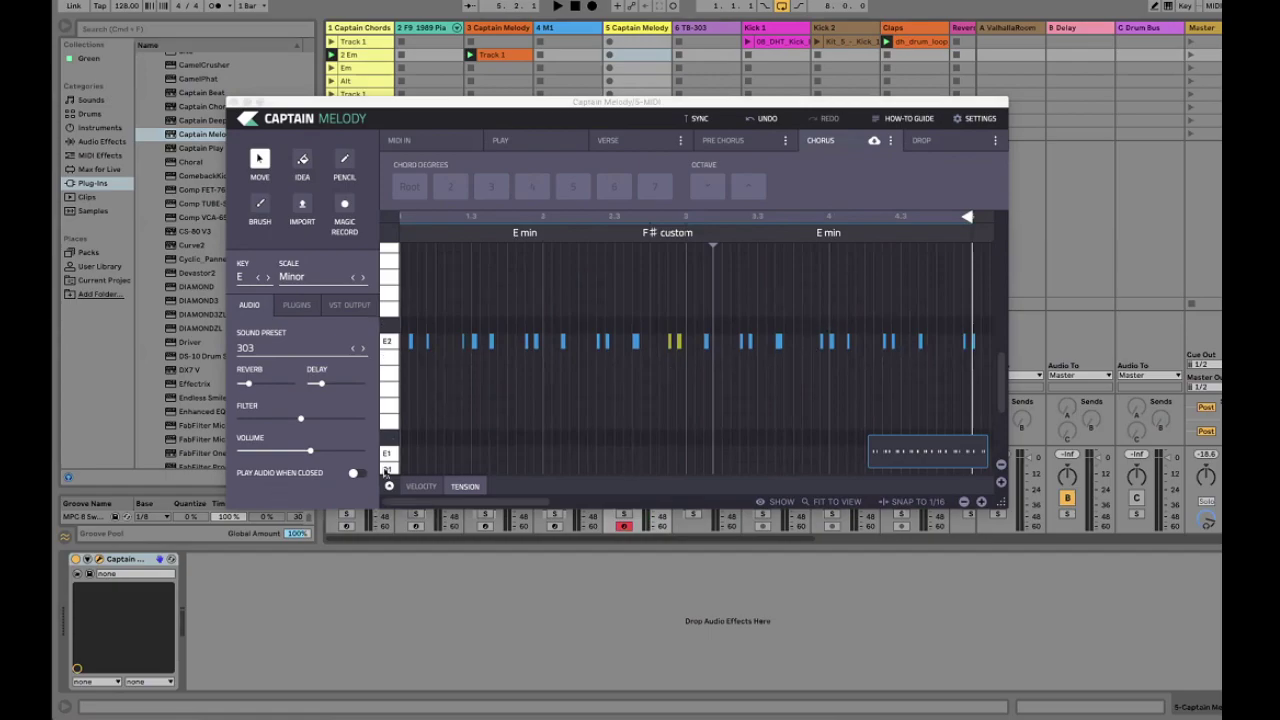
drag(408, 503, 444, 499)
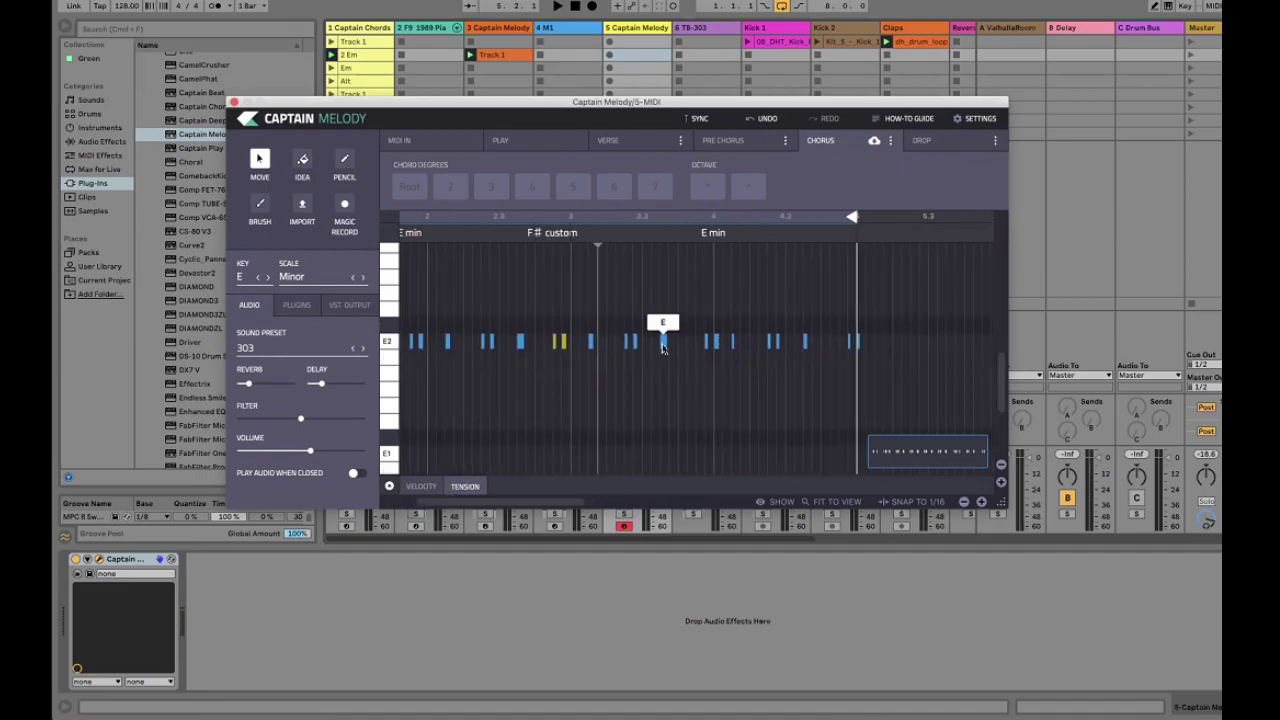
click(626, 343)
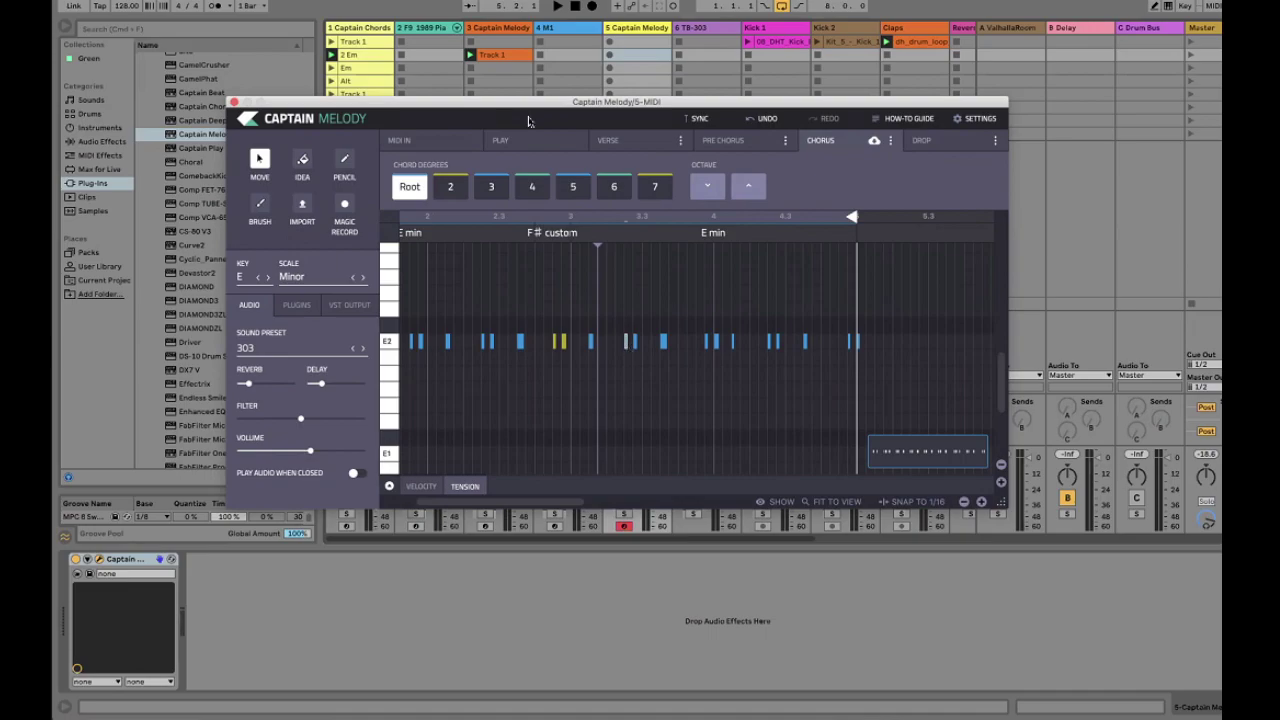
click(573, 190)
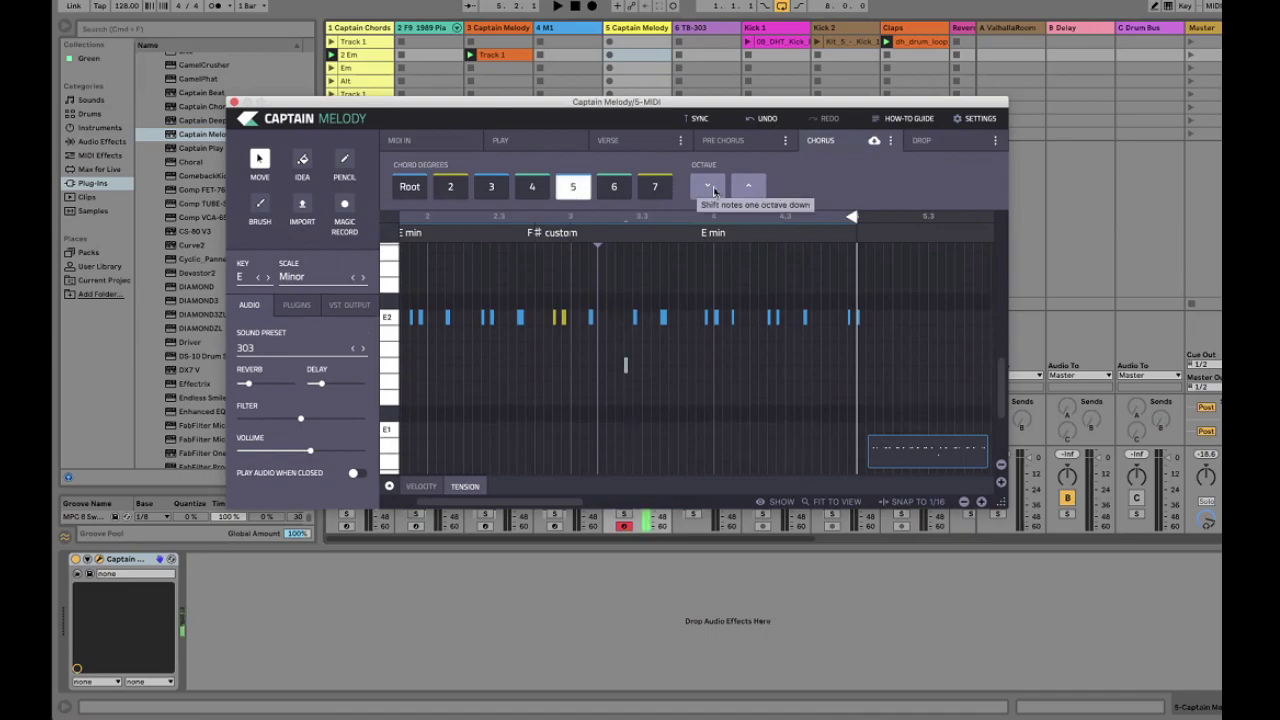
click(757, 188)
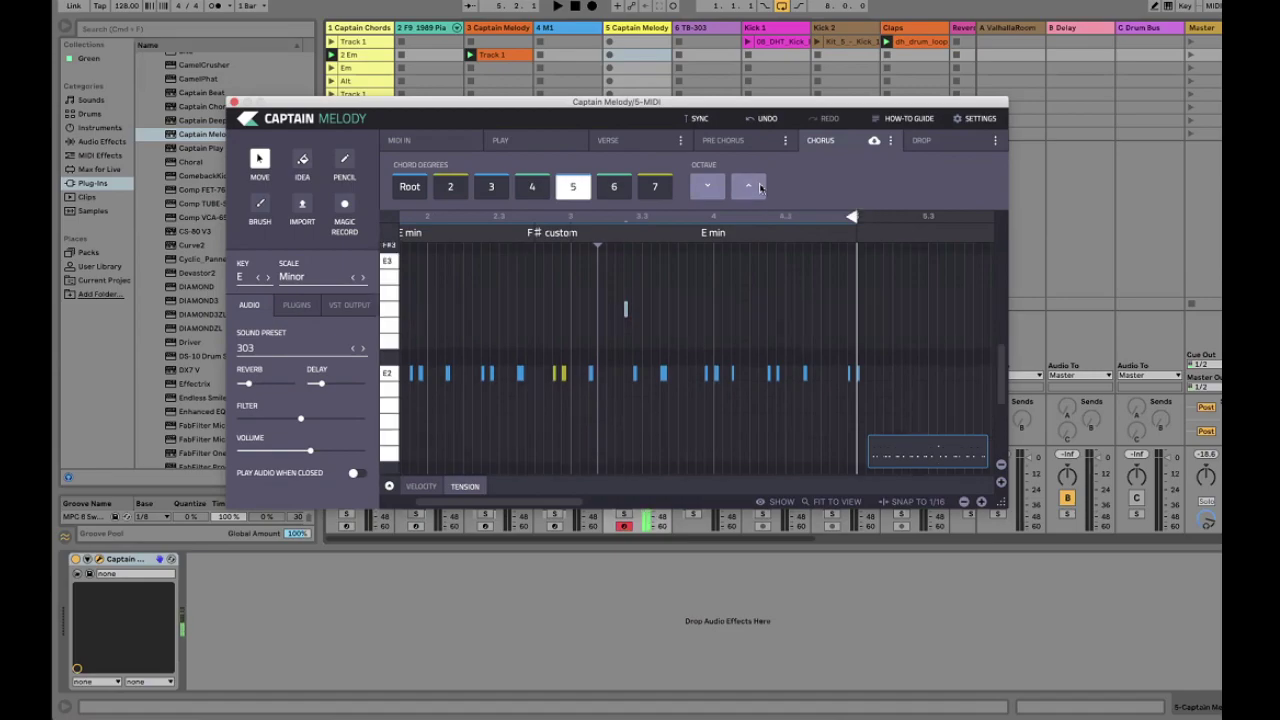
key(space)
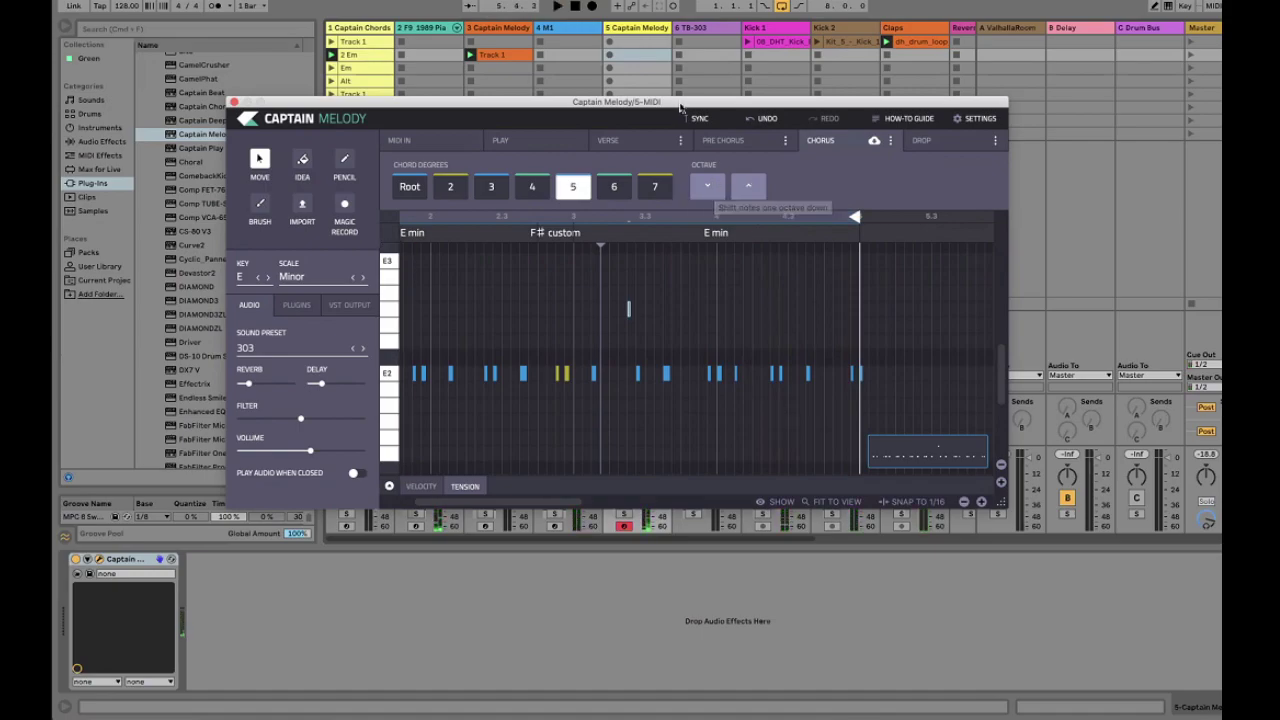
Try the root and third chord degrees in different octaves for the same bar 3 note and return it to E2
click(708, 186)
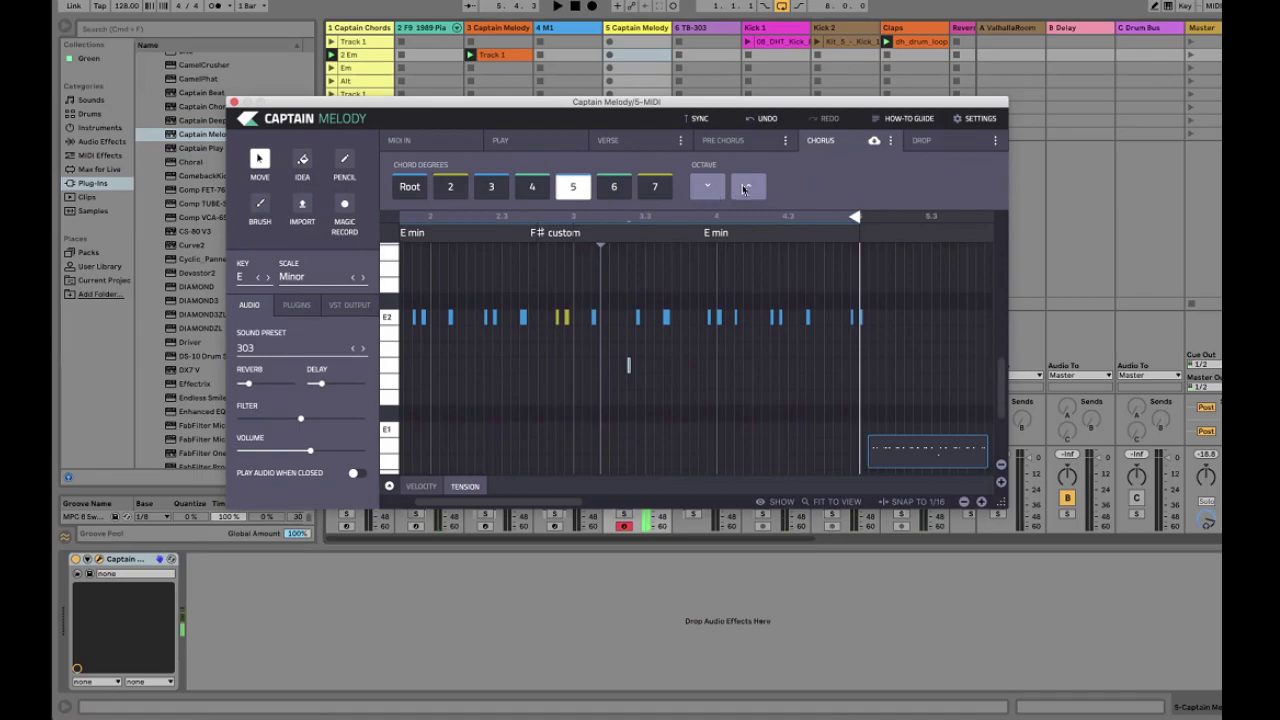
click(744, 187)
click(410, 188)
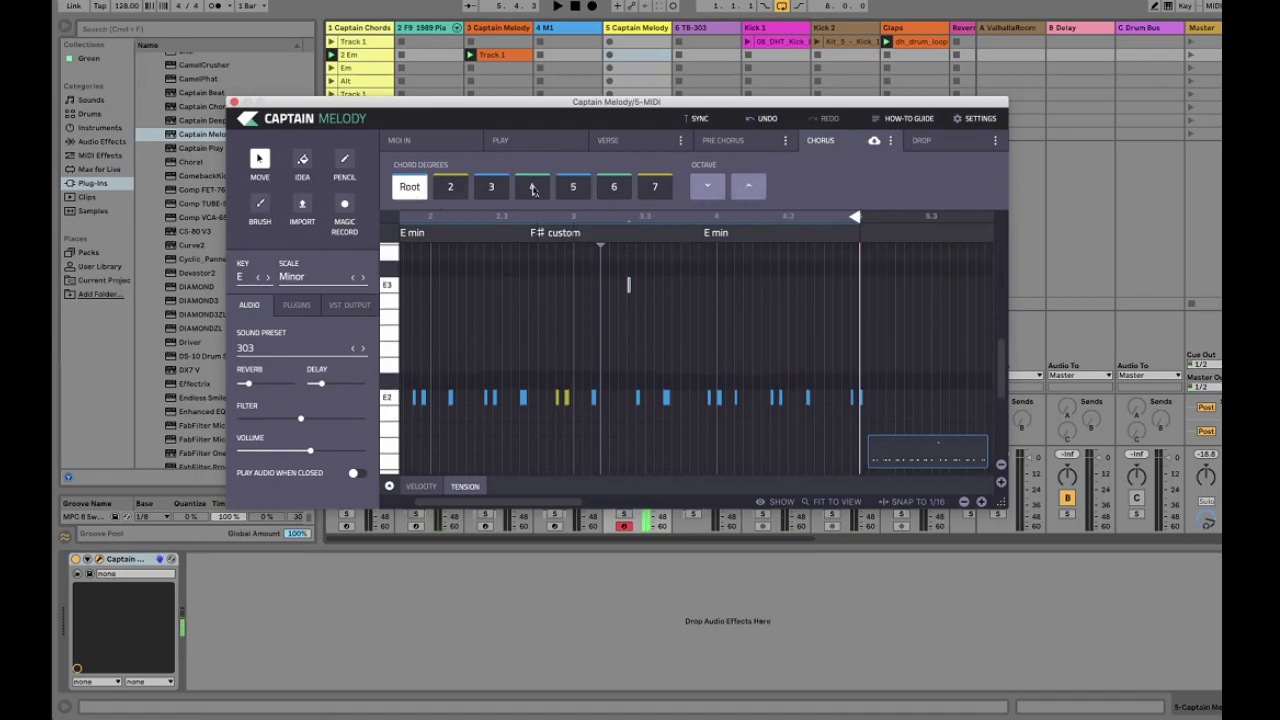
click(495, 188)
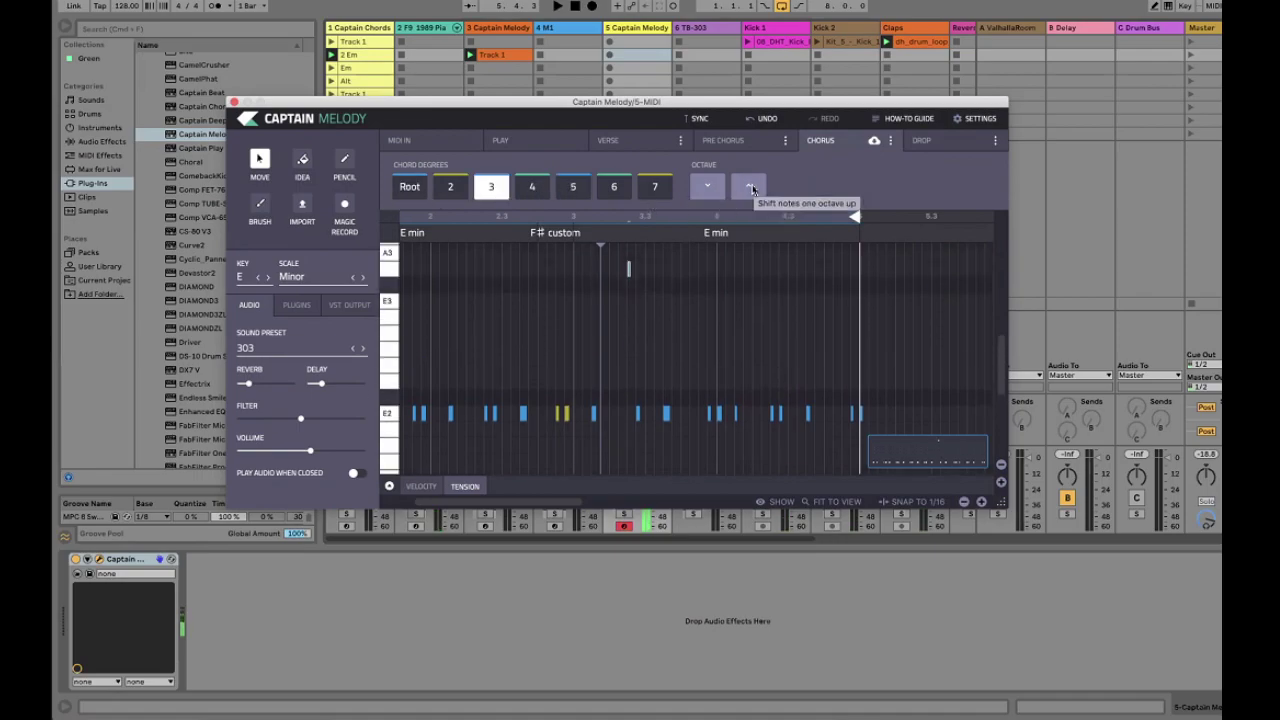
click(708, 187)
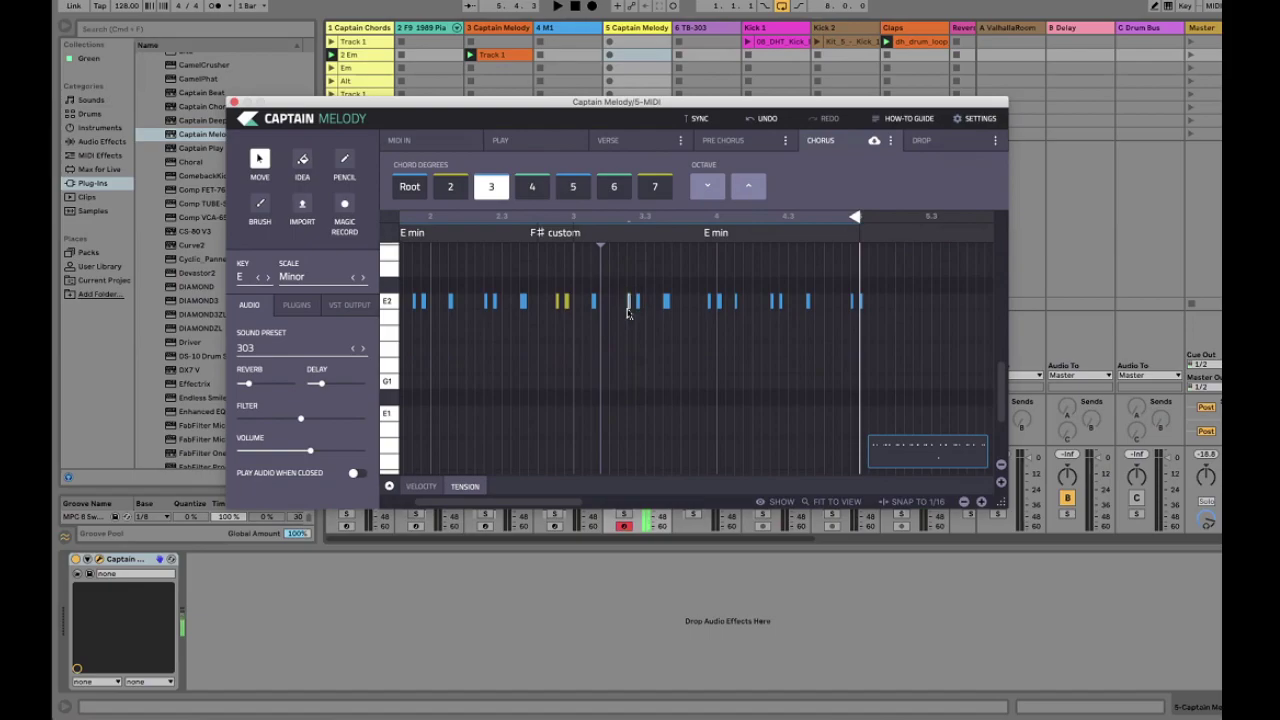
click(683, 329)
Export the E2 pattern as a clip to the first slot of track 5 Captain Melody
drag(715, 101, 799, 235)
drag(993, 585, 650, 45)
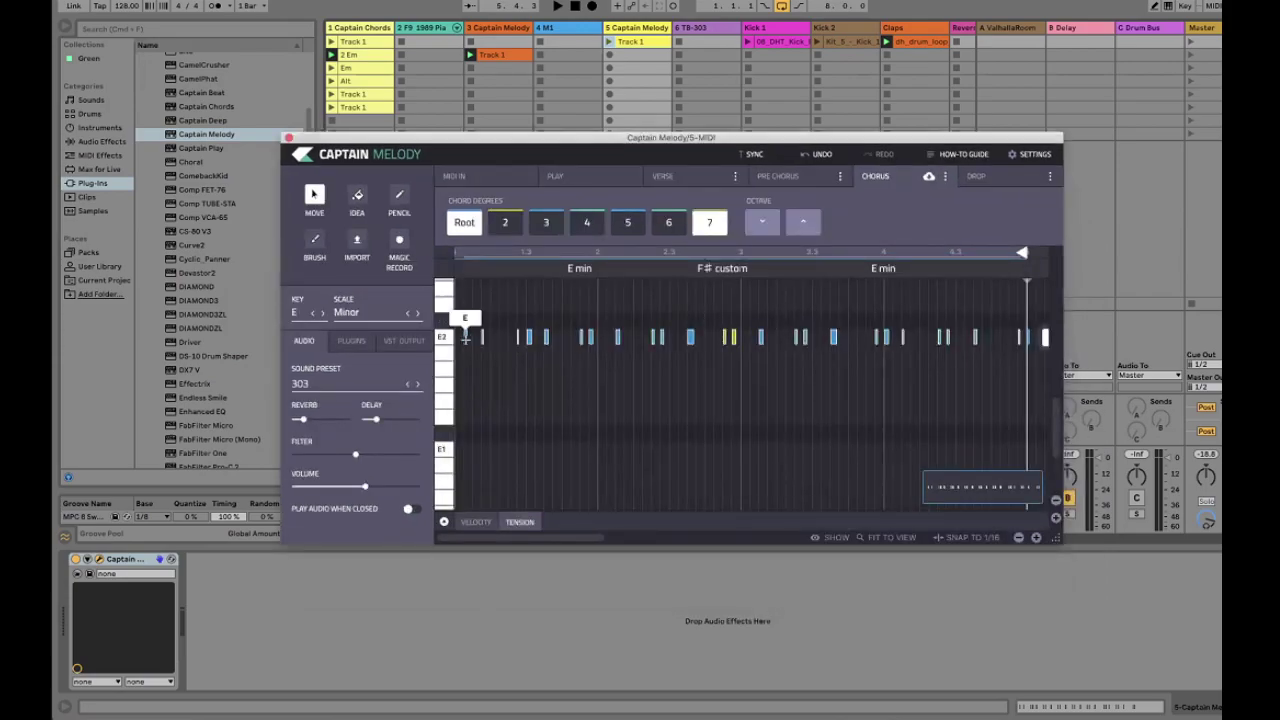
Lower the selected pattern notes one octave to E1 and export the pattern to the second clip slot of track 5
drag(466, 357, 465, 449)
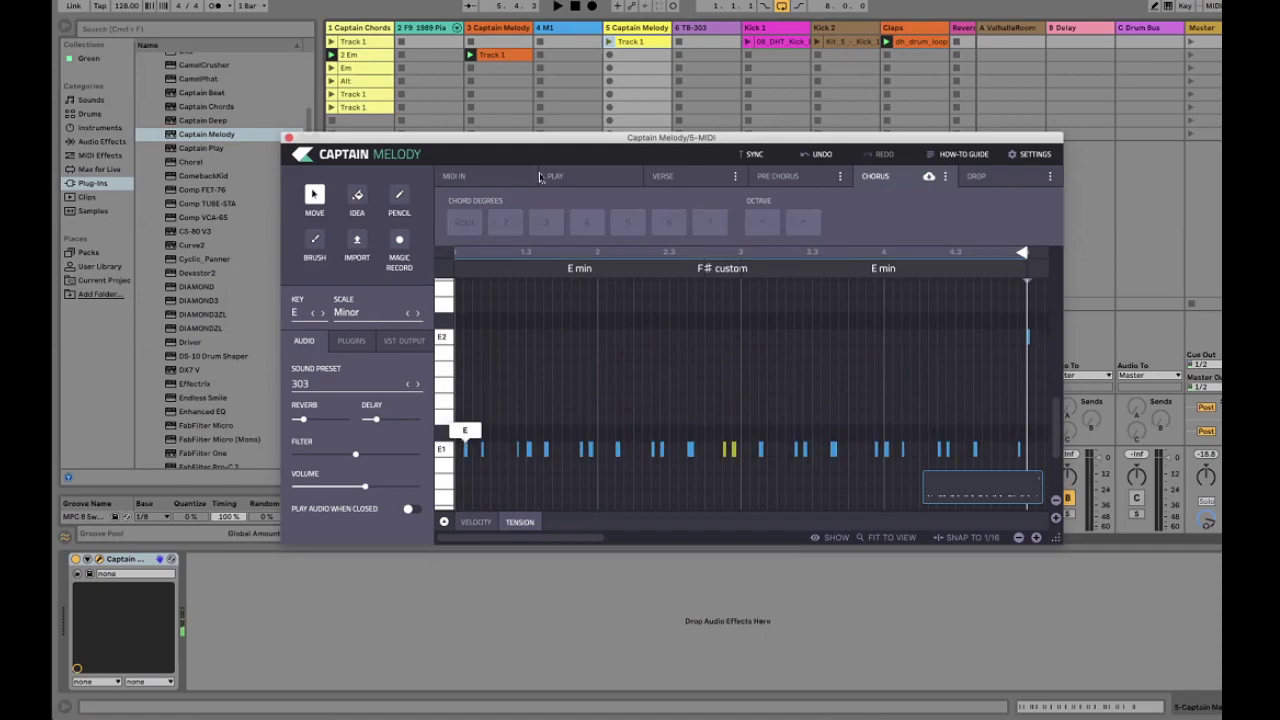
drag(990, 505, 656, 55)
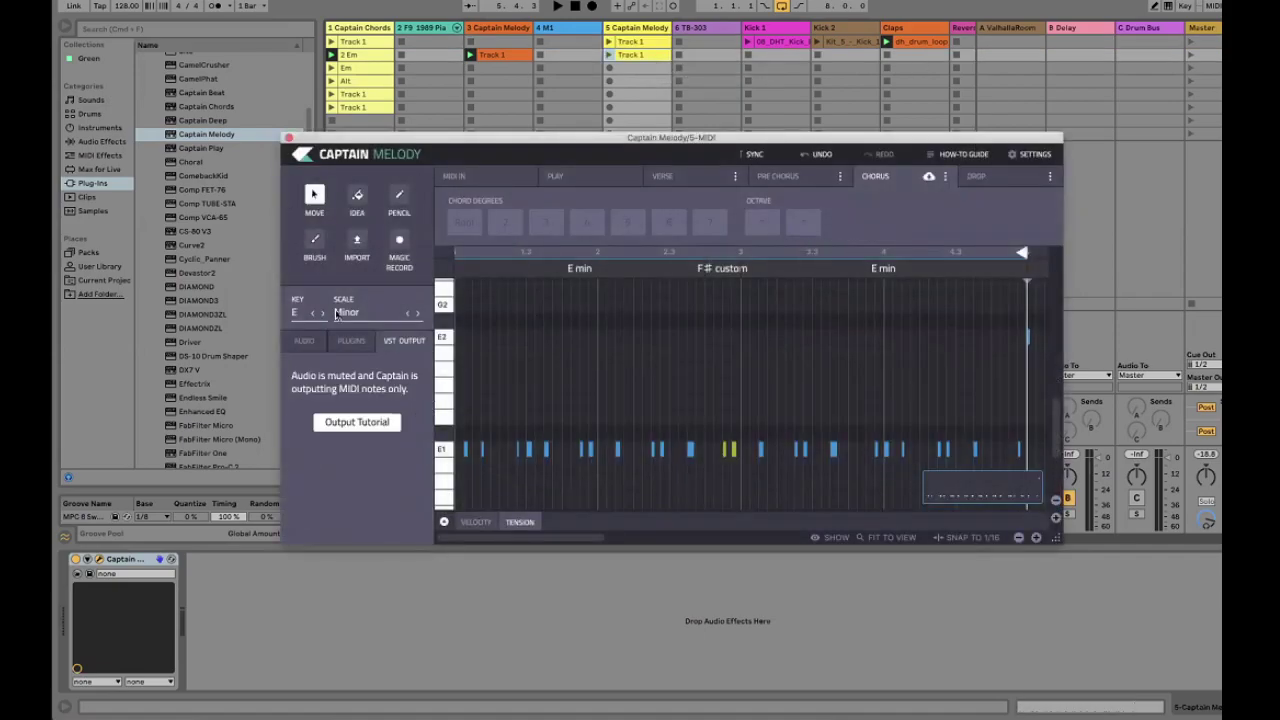
Close the melody plug-in window and route 5-Captain Melody, Captain Melody output, into the TB-303 track with monitoring set to In
click(288, 138)
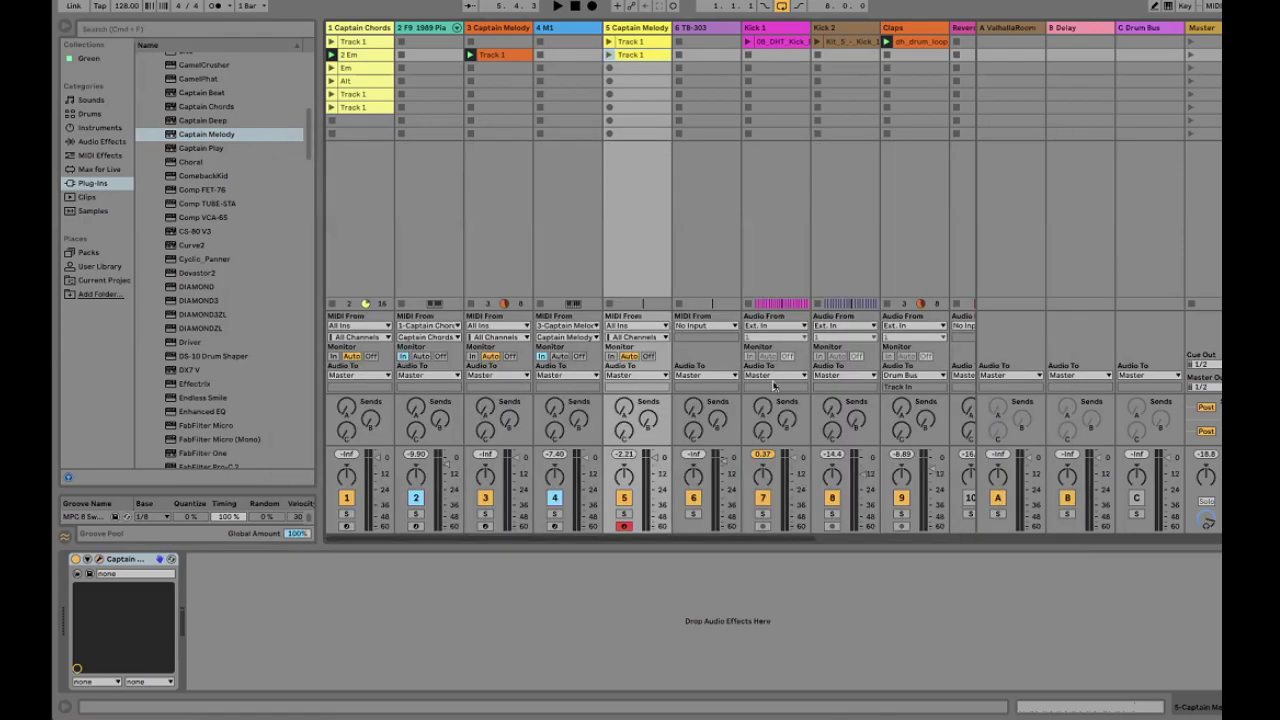
click(693, 327)
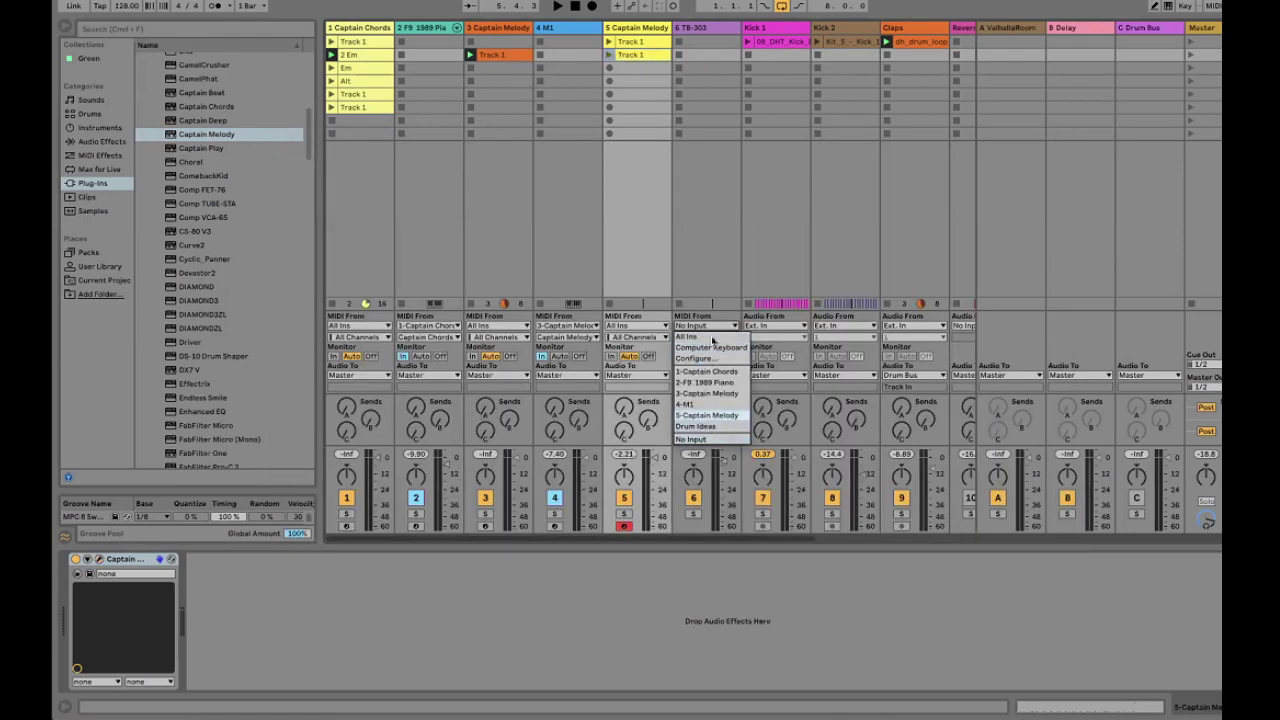
click(710, 416)
click(710, 340)
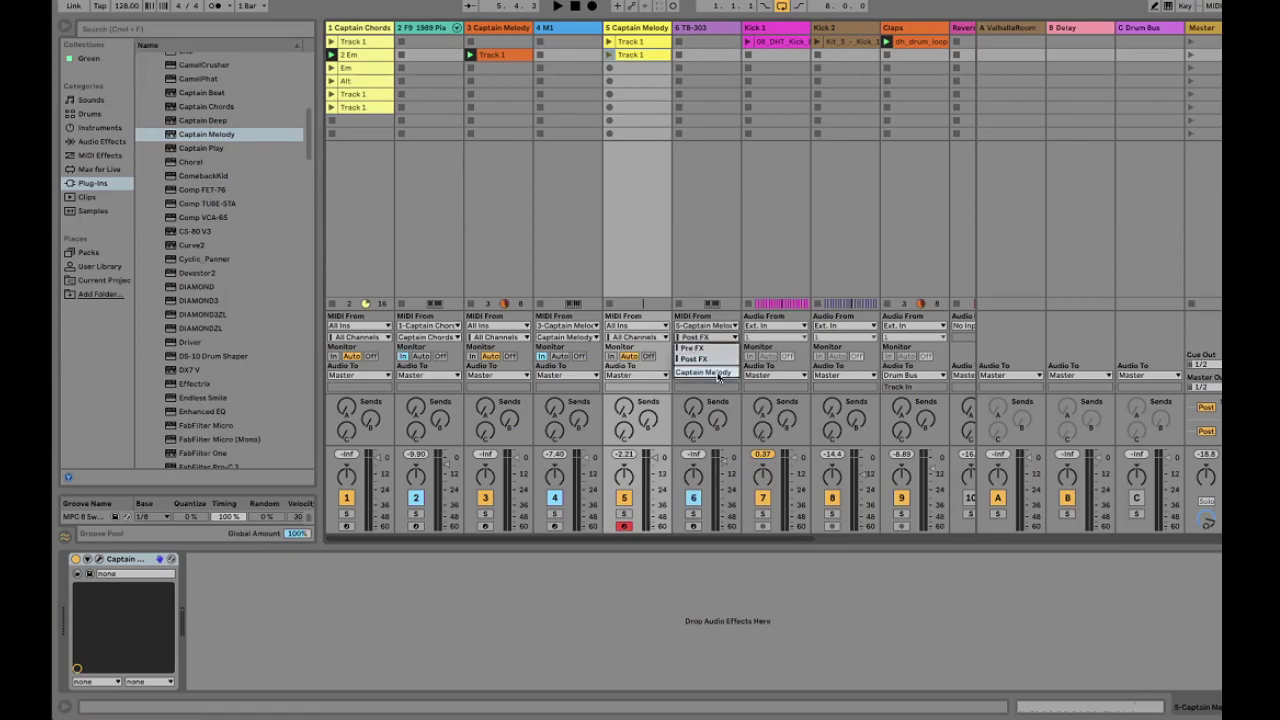
click(690, 357)
Open the TB-303 instrument window, start playback and launch the first clip on the Captain Melody track 5
click(697, 31)
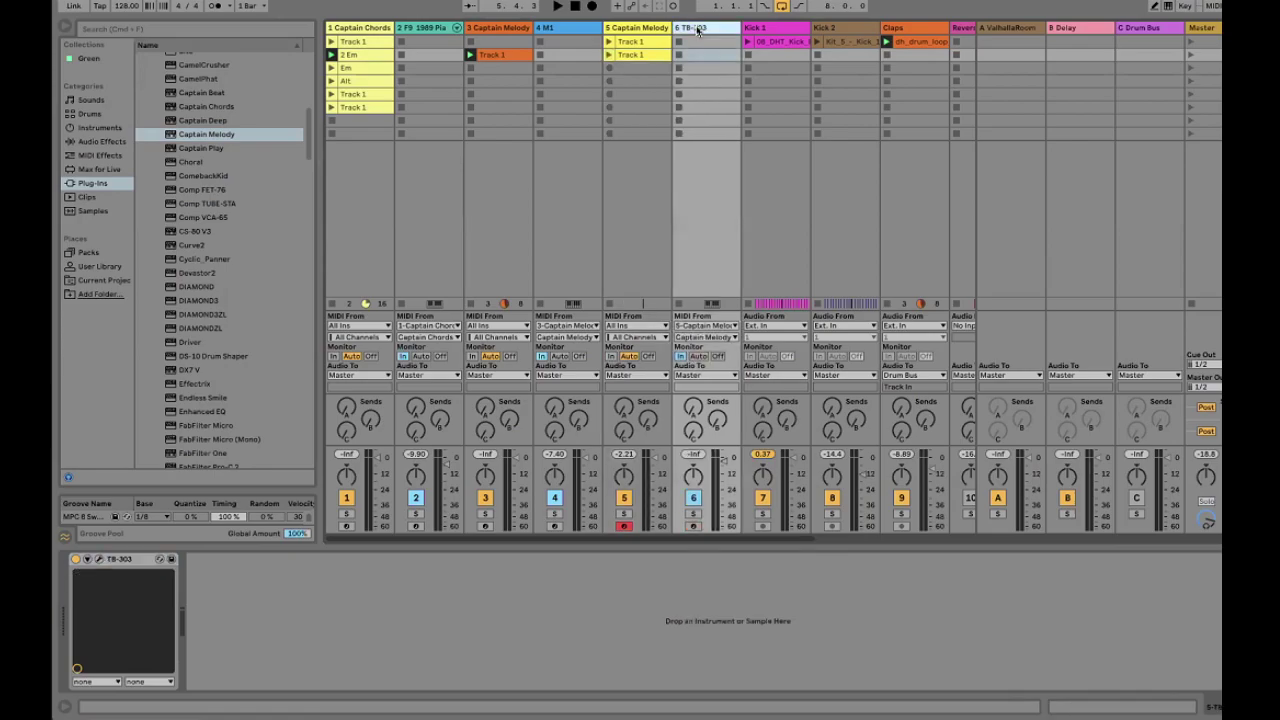
click(99, 560)
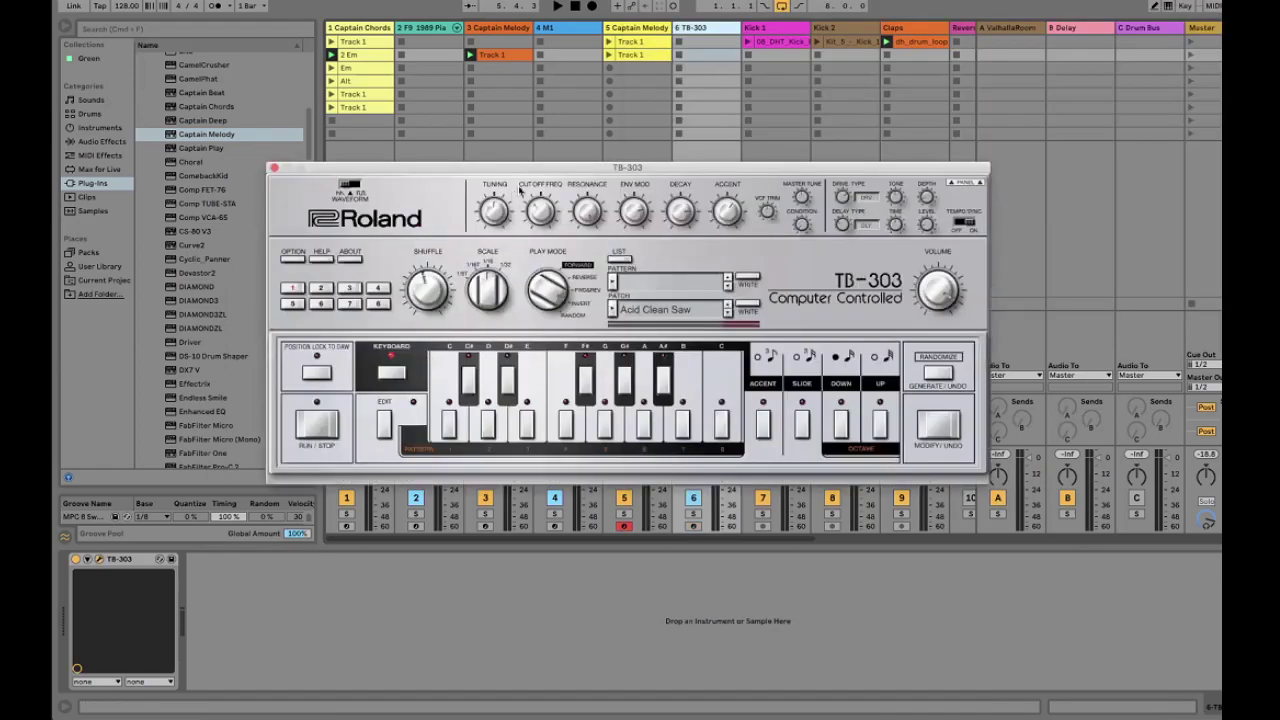
key(space)
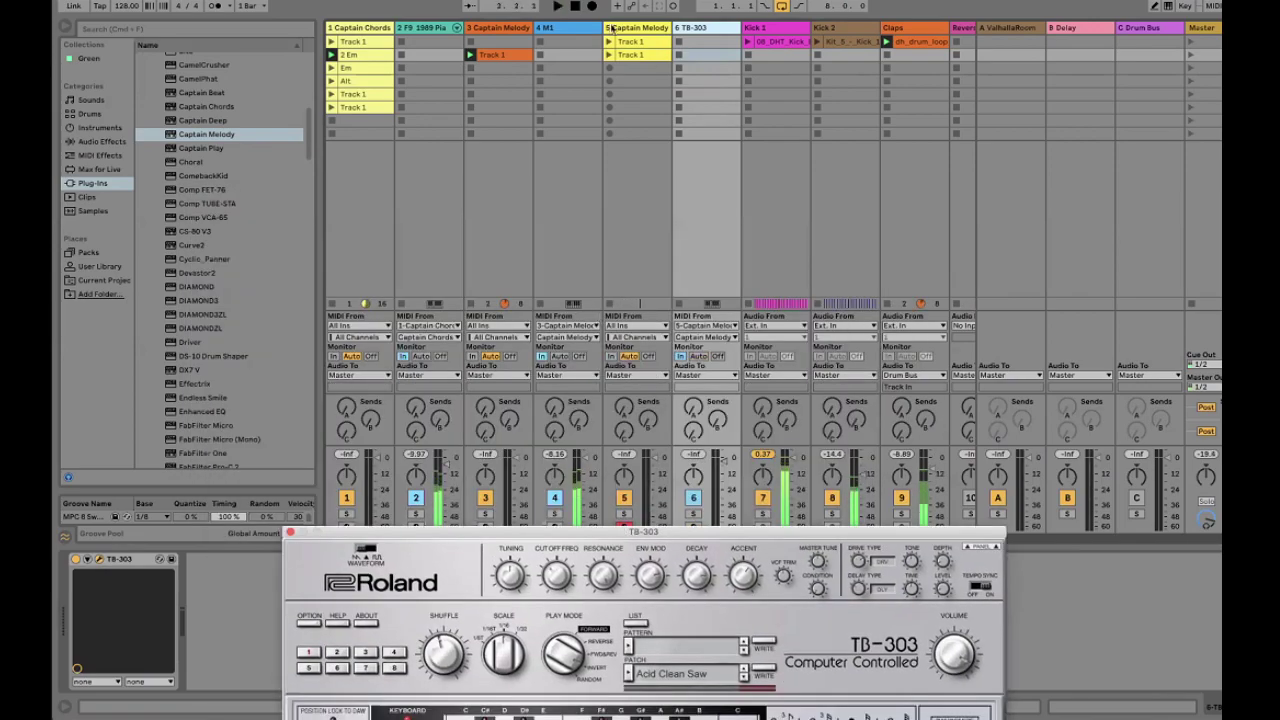
click(609, 54)
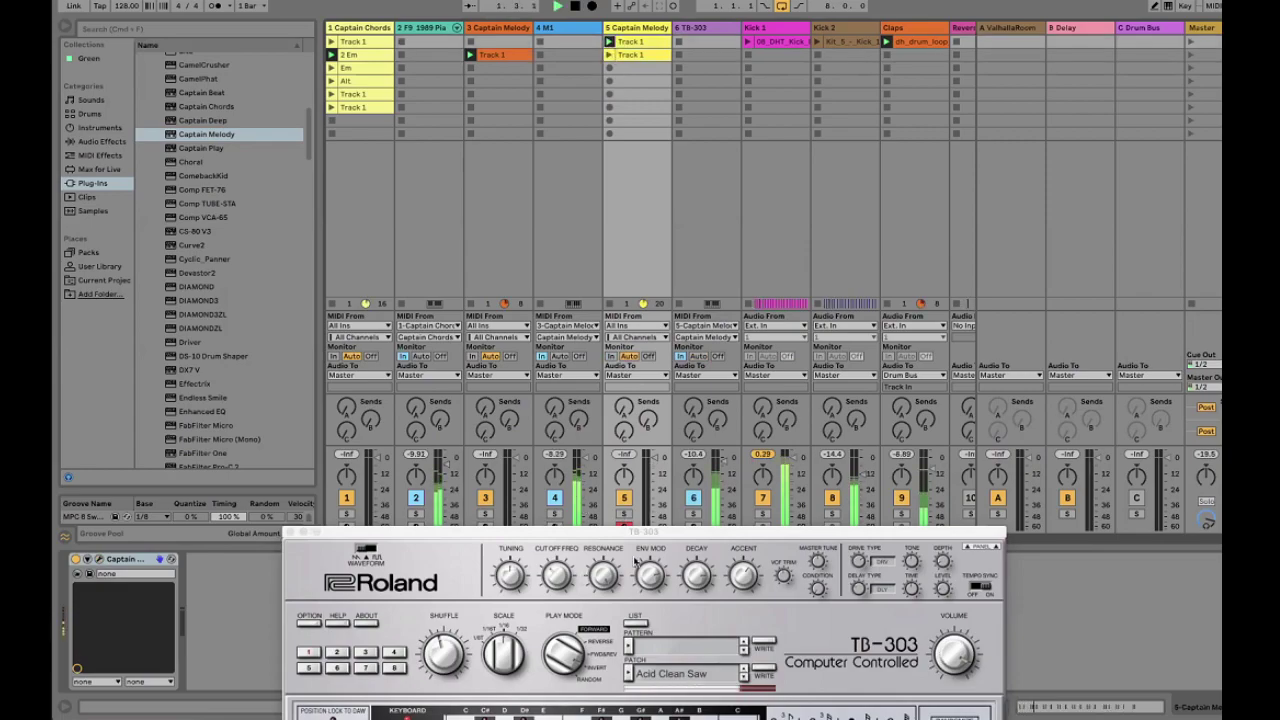
drag(624, 538, 620, 141)
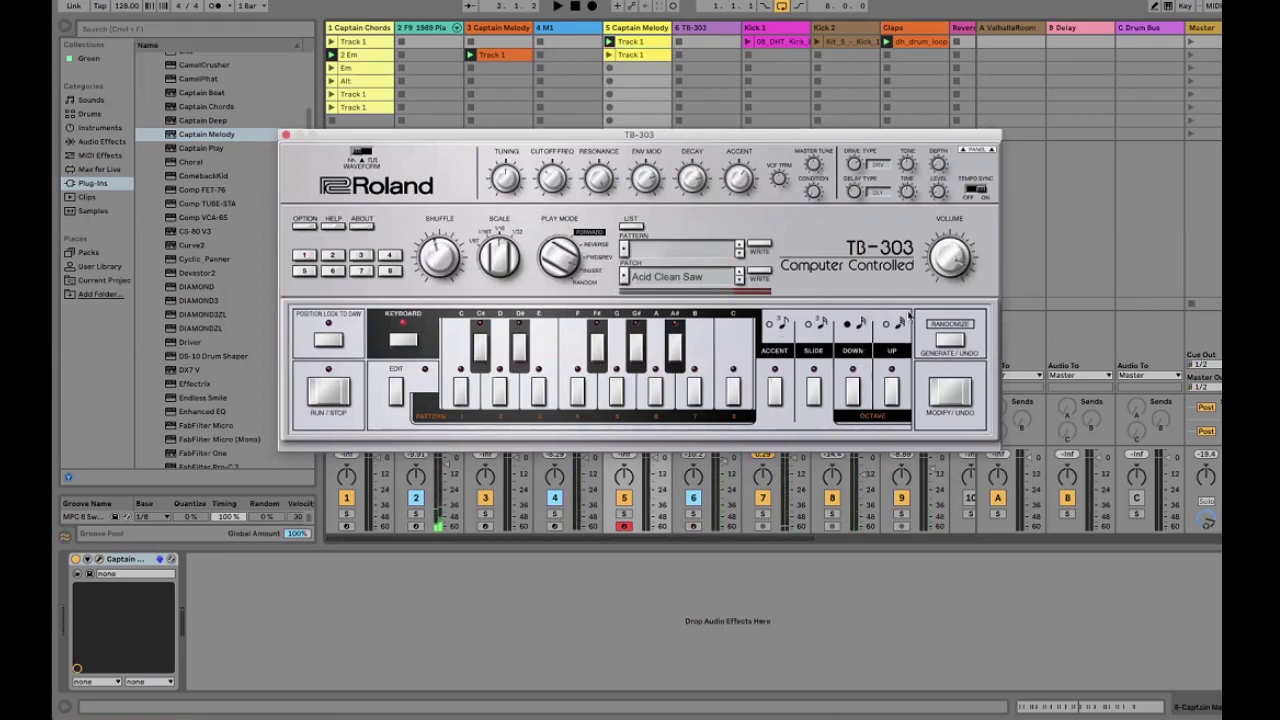
Adjust the TB-303's cutoff frequency while the clip plays
mouse_move(554, 179)
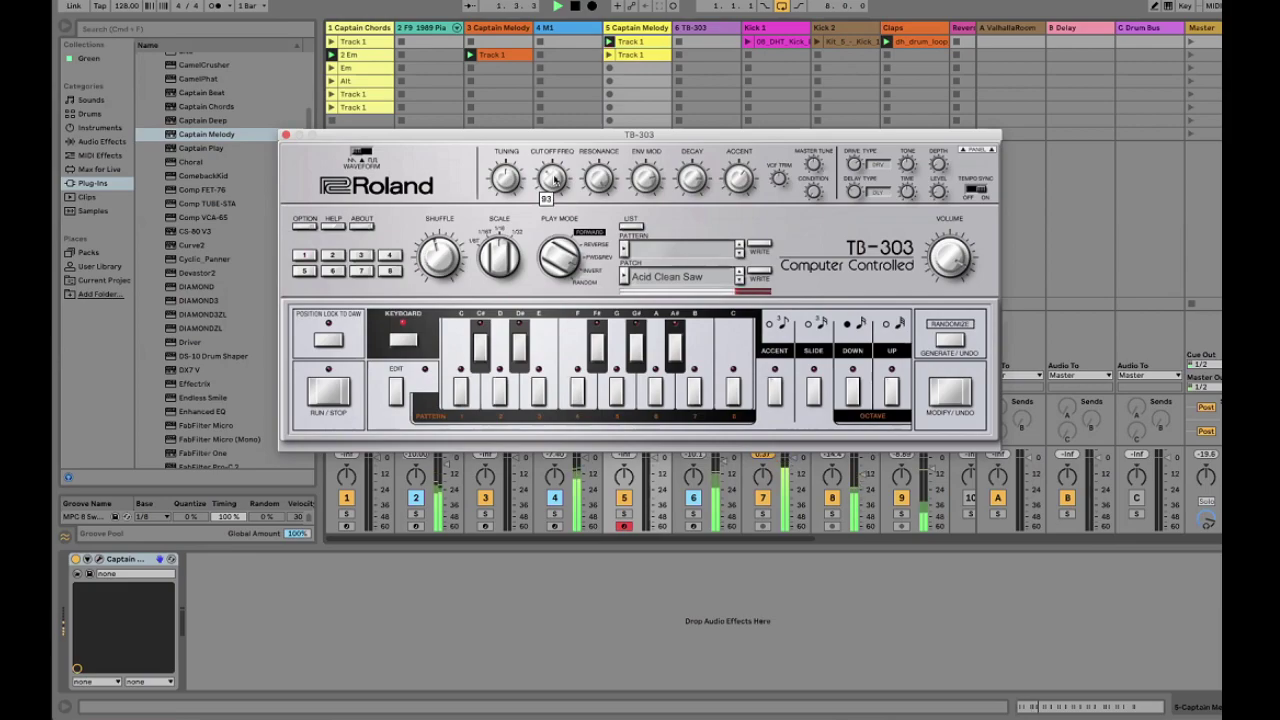
drag(554, 177, 556, 198)
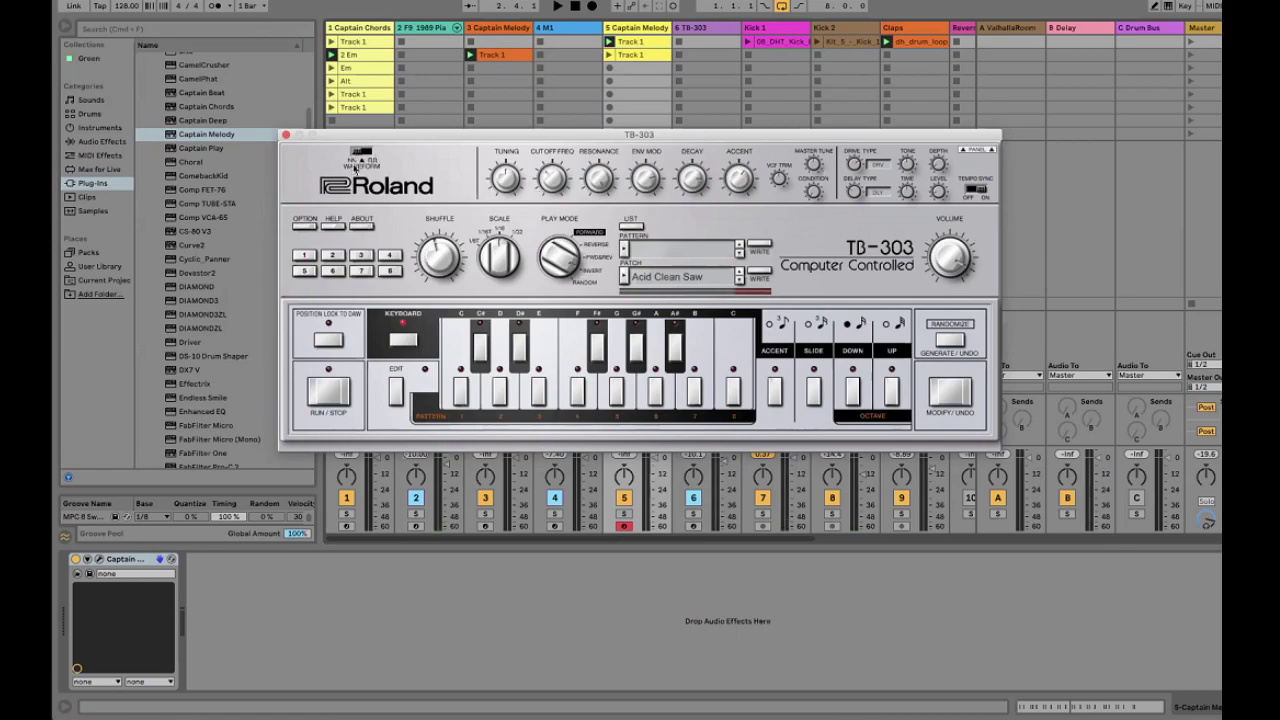
Play the pattern while sweeping the TB-303's envelope modulation up and down to 213, and lower the cutoff frequency to 93
mouse_move(362, 152)
key(space)
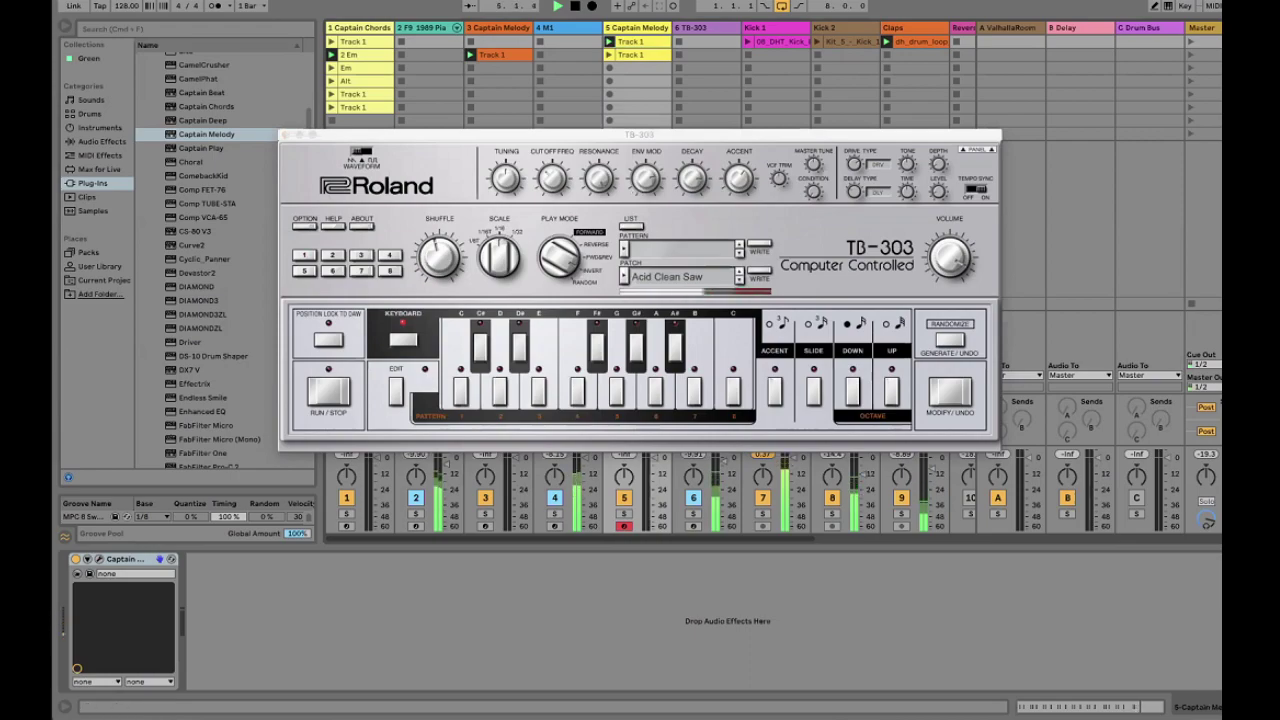
drag(644, 178, 641, 189)
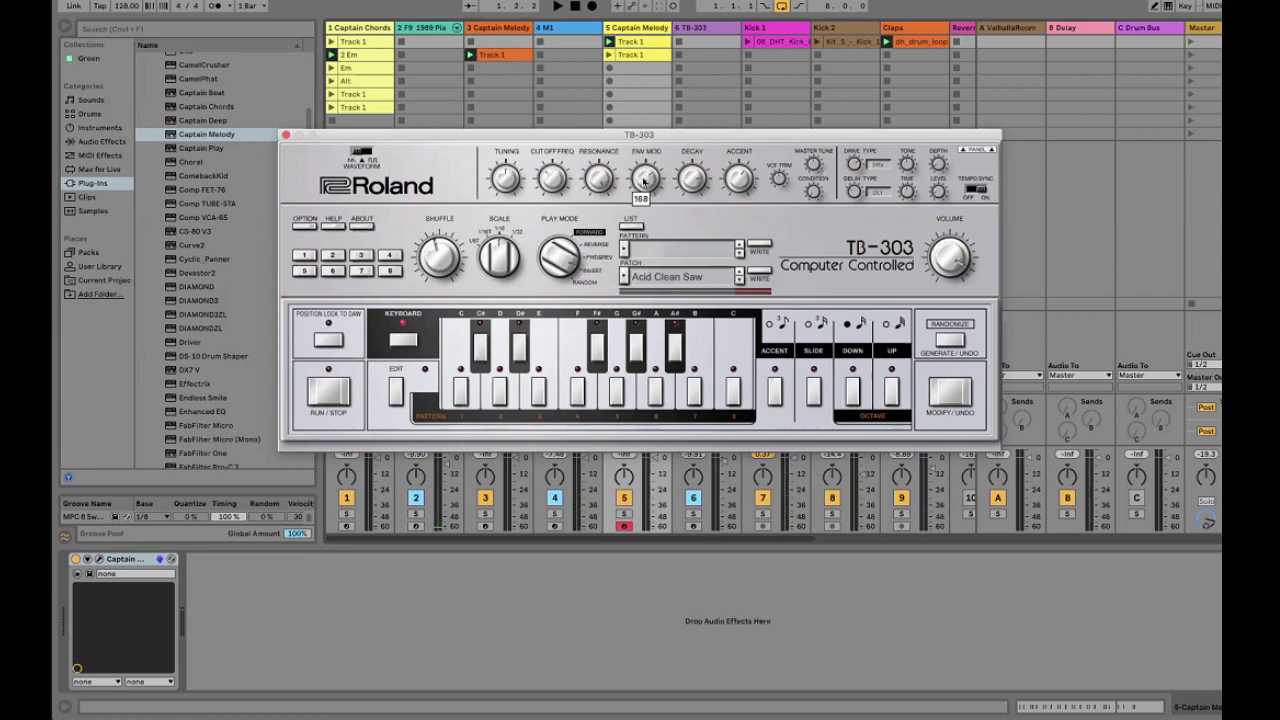
drag(643, 182, 646, 170)
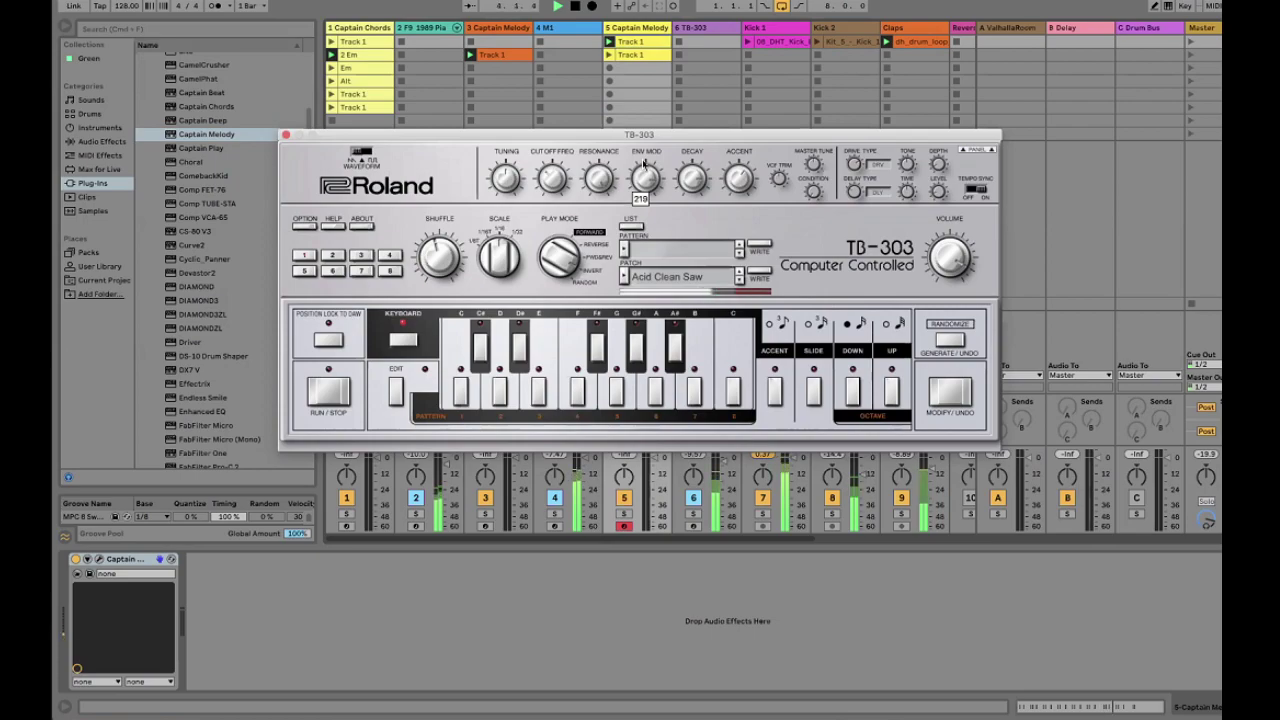
drag(645, 164, 646, 179)
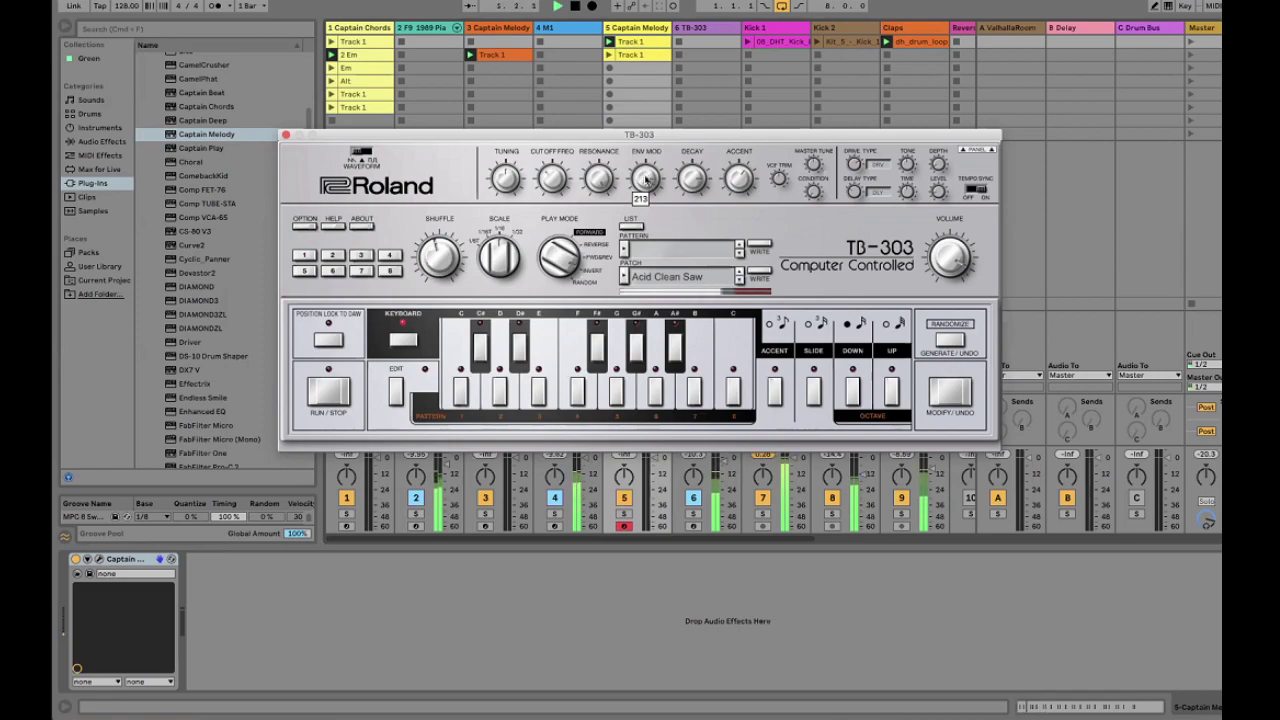
mouse_move(554, 172)
mouse_down()
mouse_move(563, 155)
mouse_move(557, 189)
mouse_up()
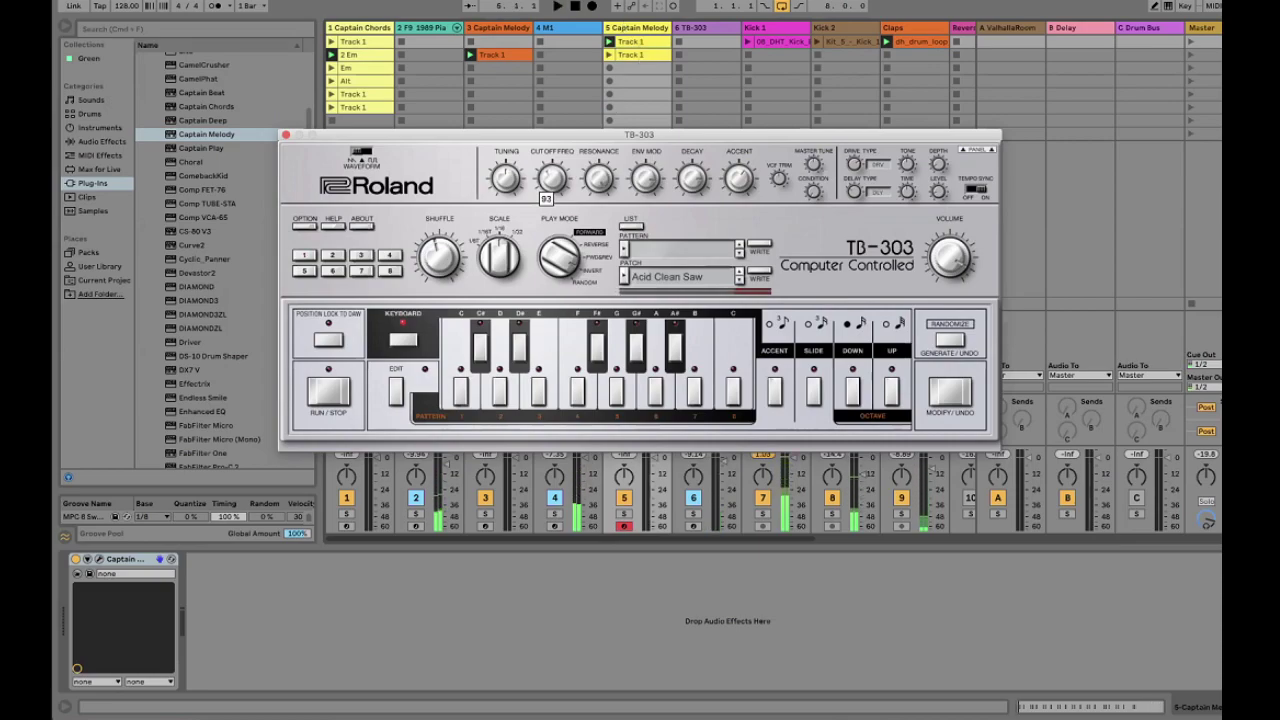
Show the first Captain Melody clip's notes, play it while sweeping the TB-303's cutoff frequency, and set envelope modulation to 223
double_click(641, 44)
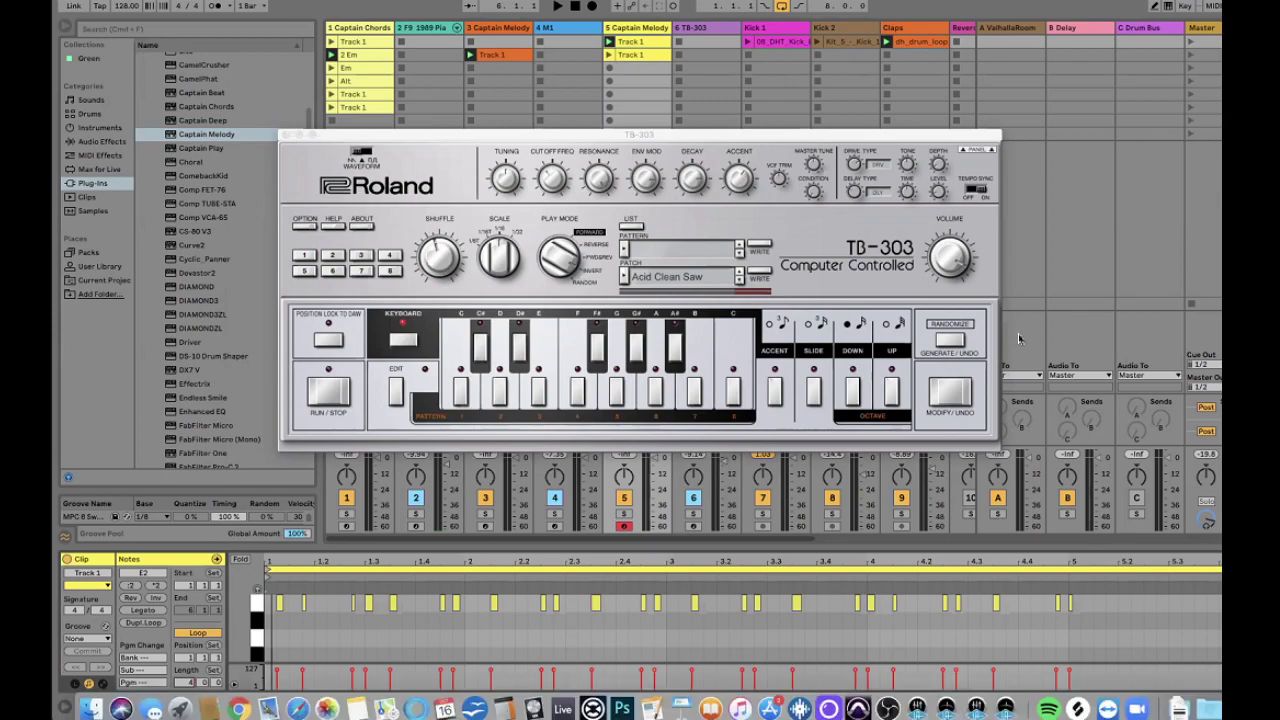
key(space)
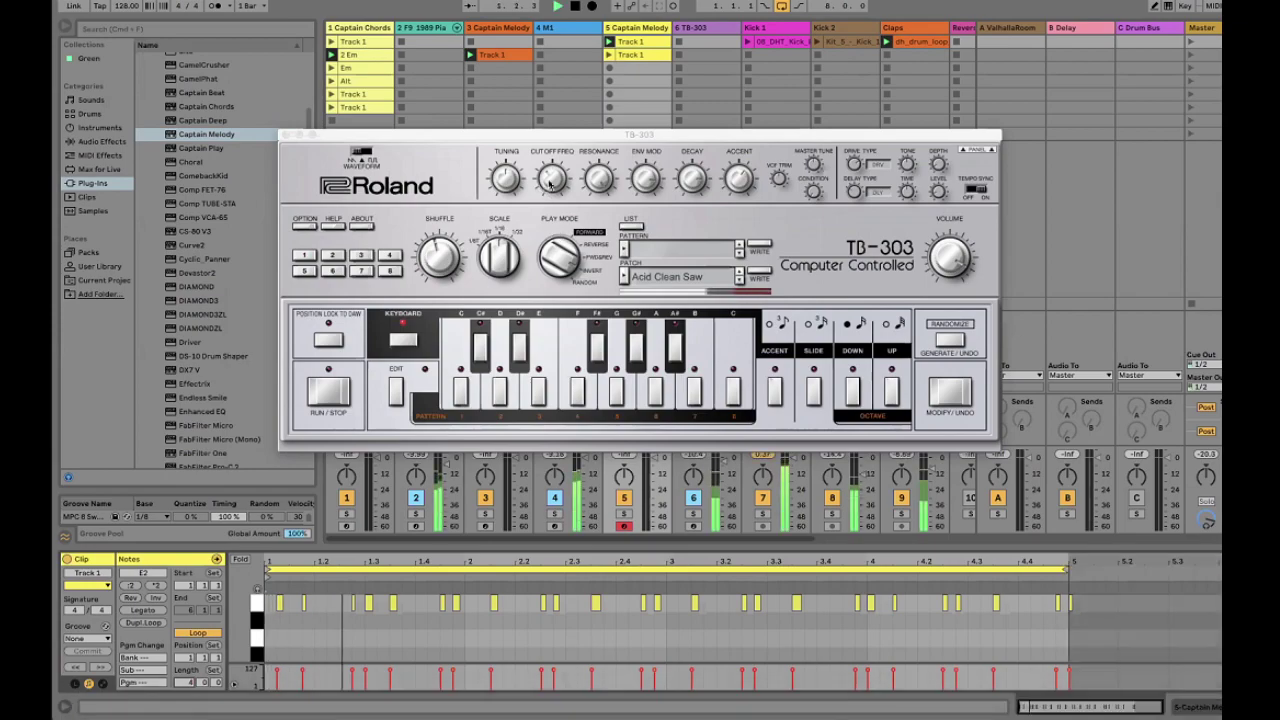
click(537, 188)
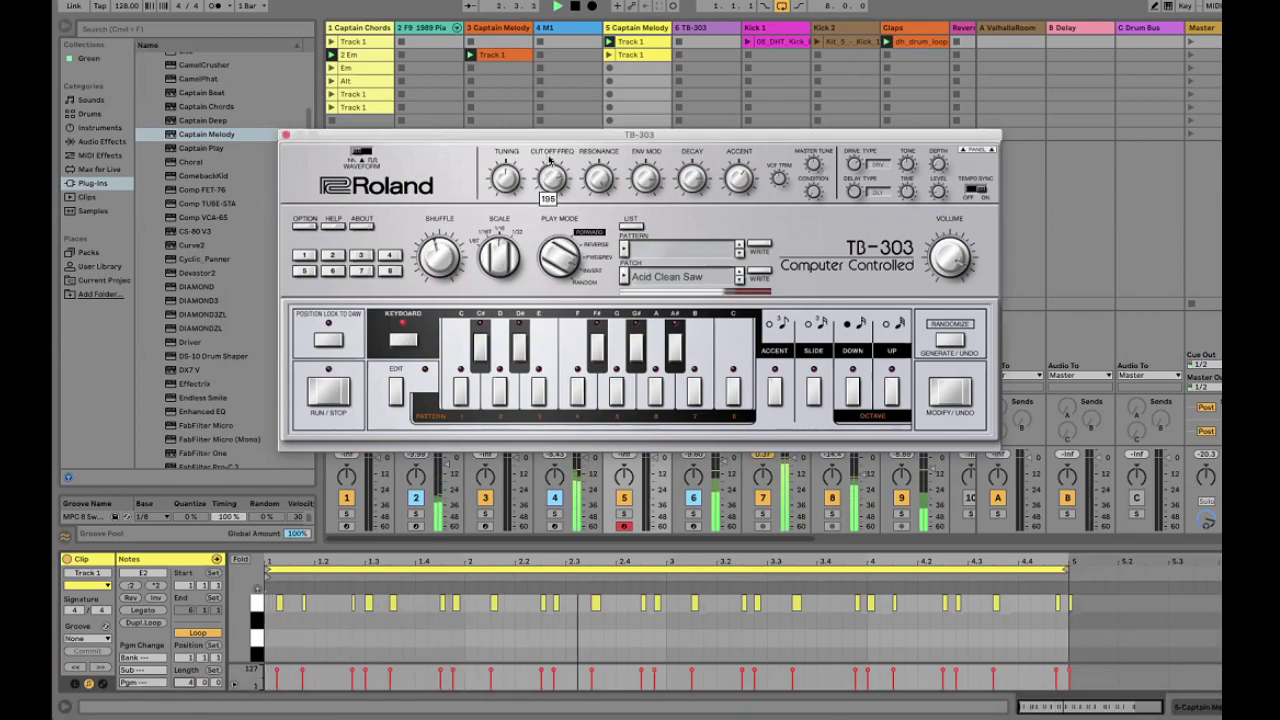
drag(547, 148, 646, 174)
click(645, 178)
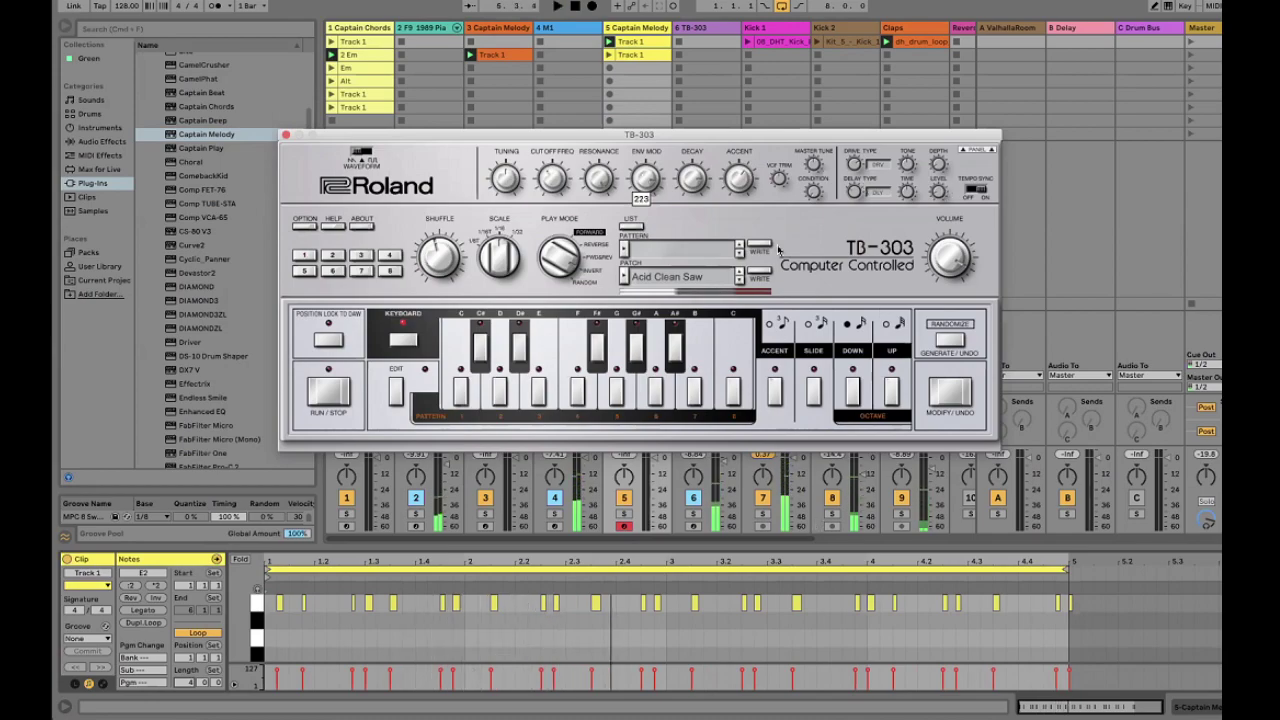
With the TB-303 track temporarily soloed, set the instrument's drive depth to 28
click(694, 514)
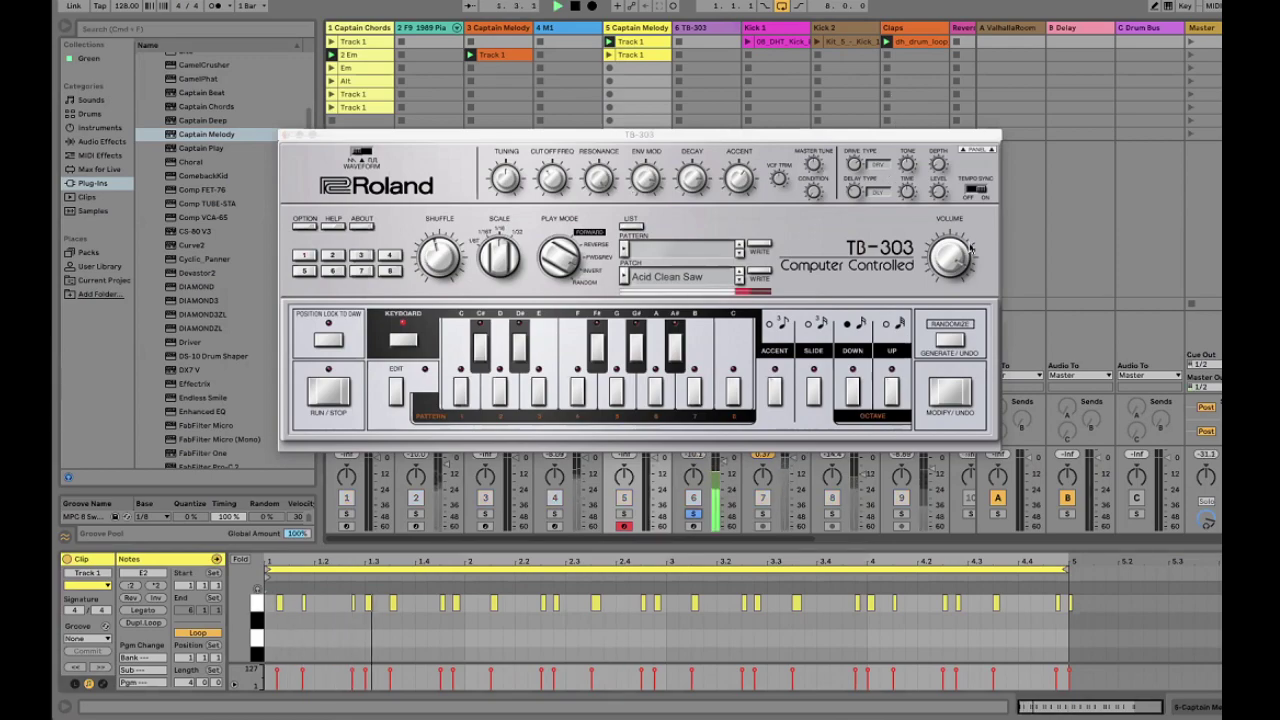
drag(880, 134, 875, 167)
mouse_move(935, 225)
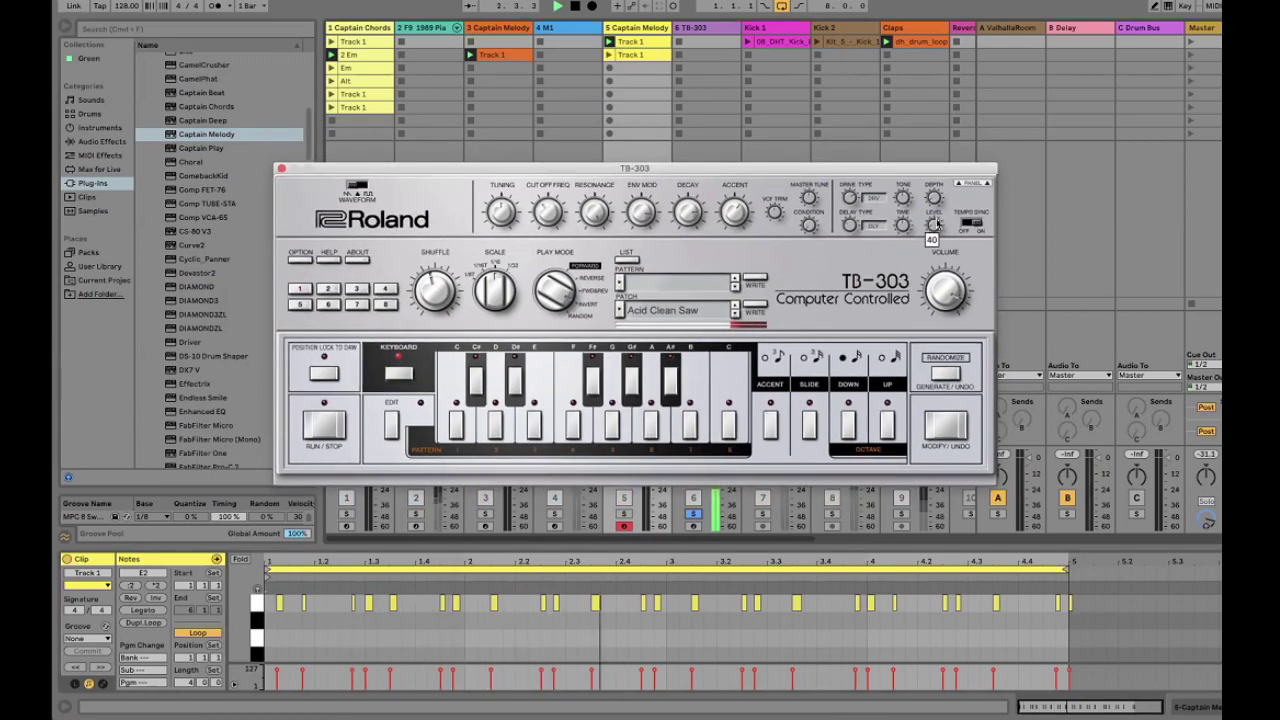
drag(935, 225, 940, 197)
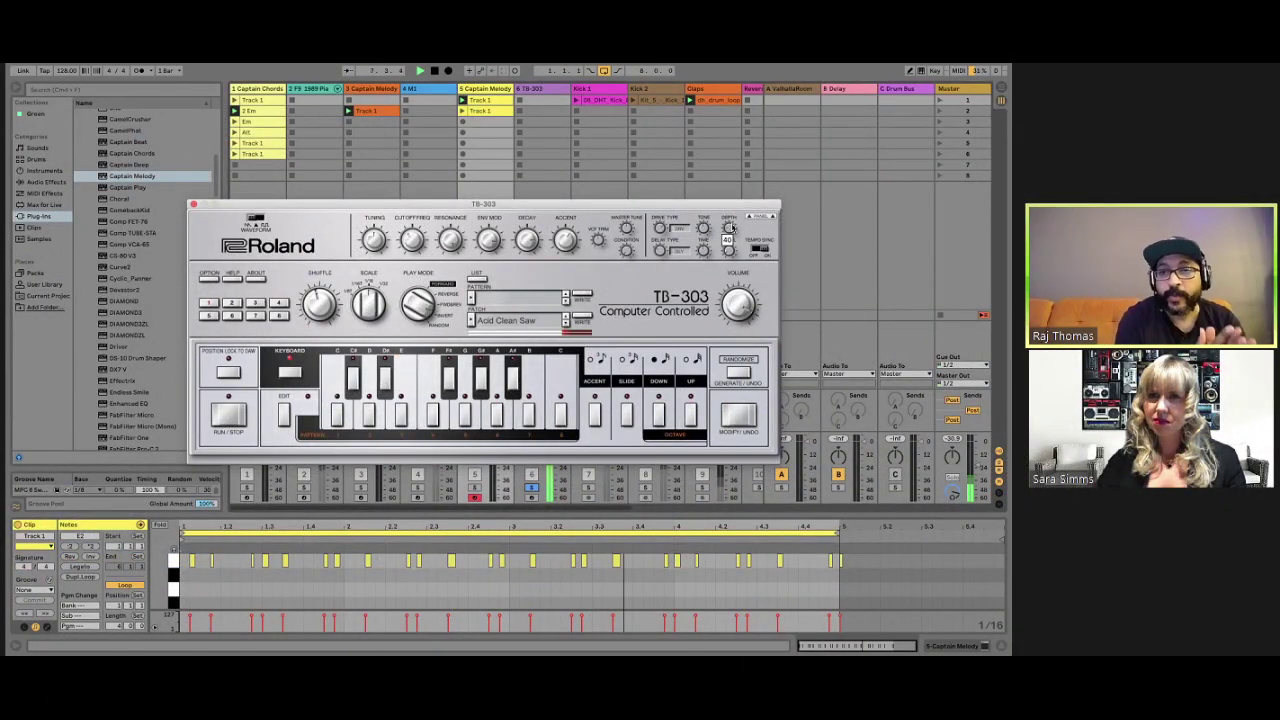
drag(732, 228, 736, 231)
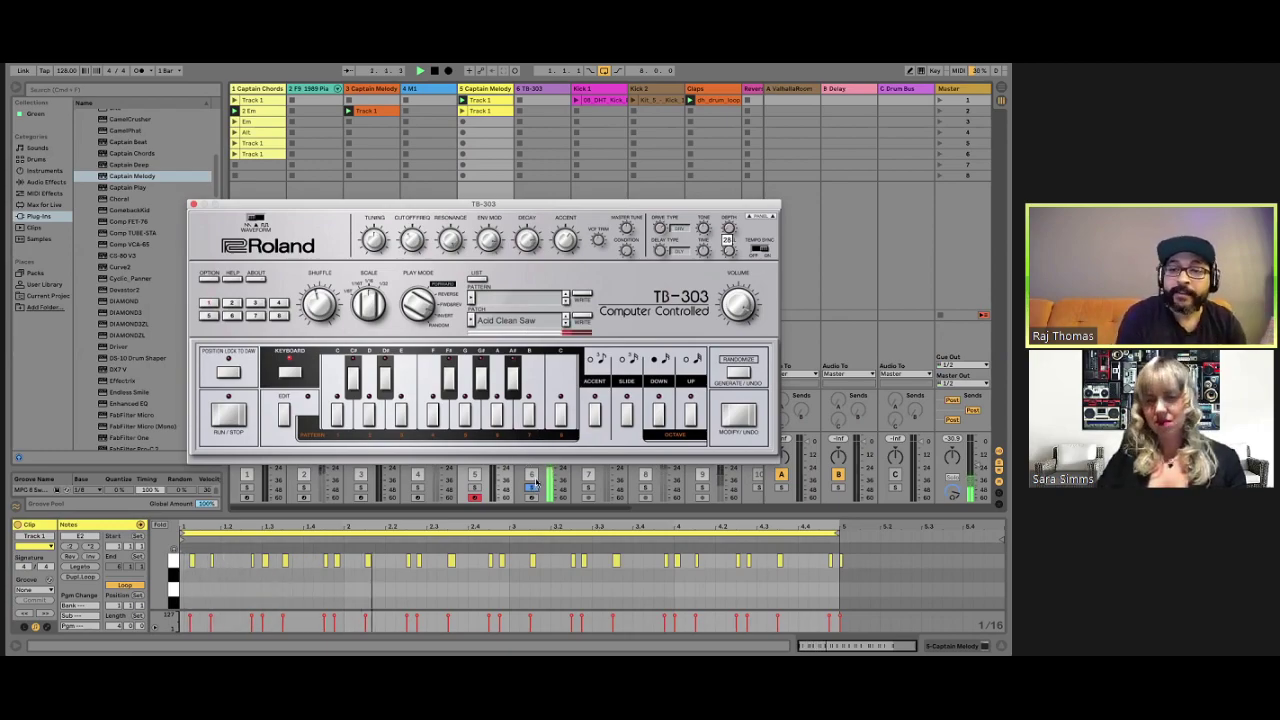
click(532, 489)
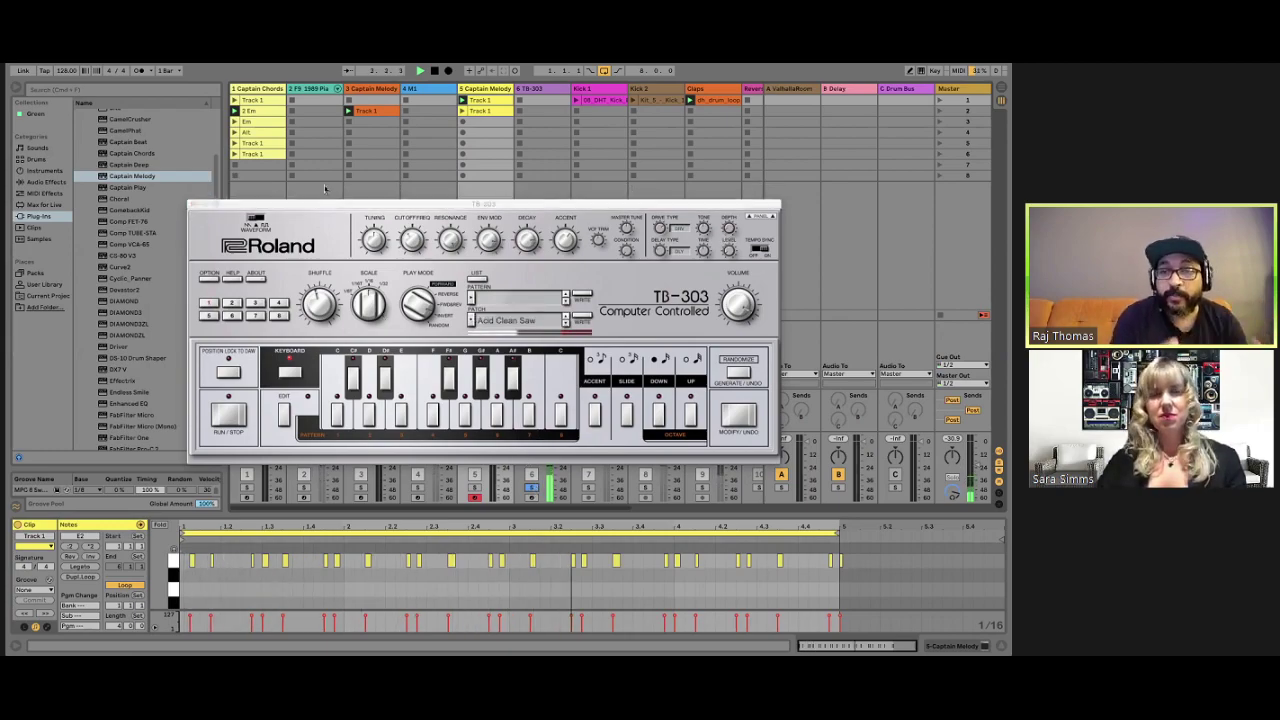
Set the TB-303's cutoff frequency to 91 and envelope modulation to 218 during playback, and close its window
click(287, 250)
drag(287, 250, 311, 260)
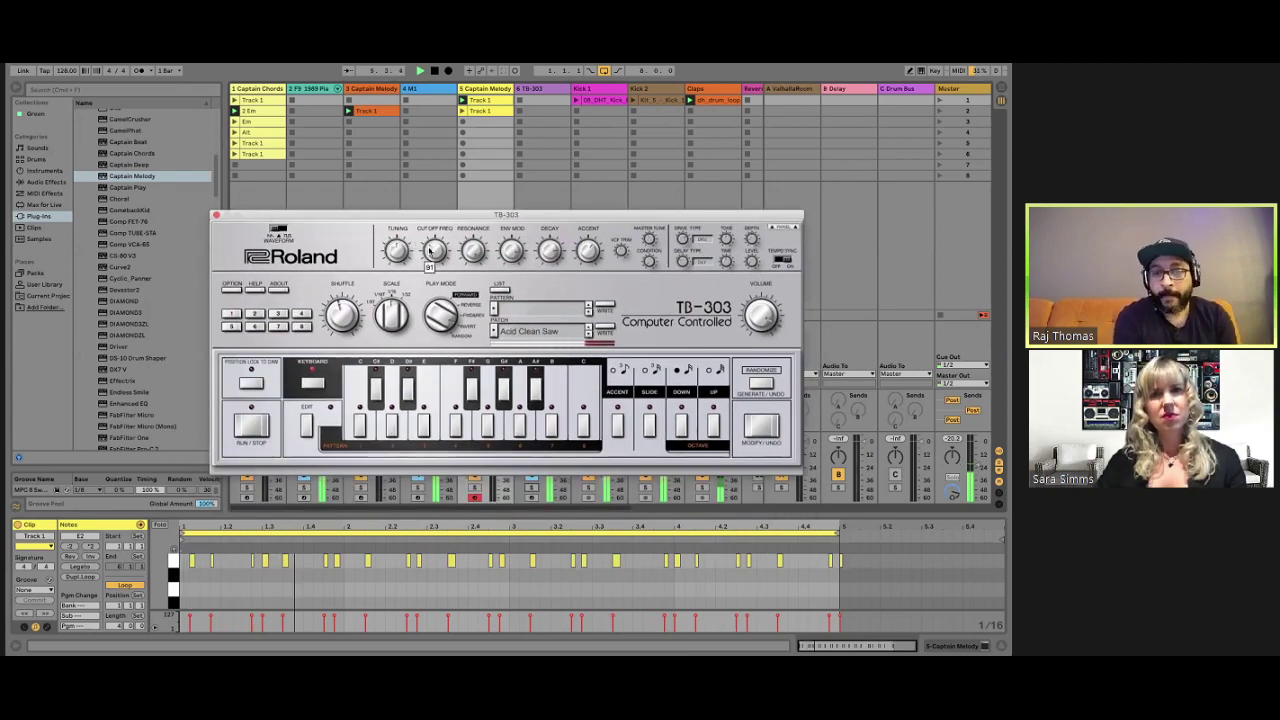
mouse_move(507, 257)
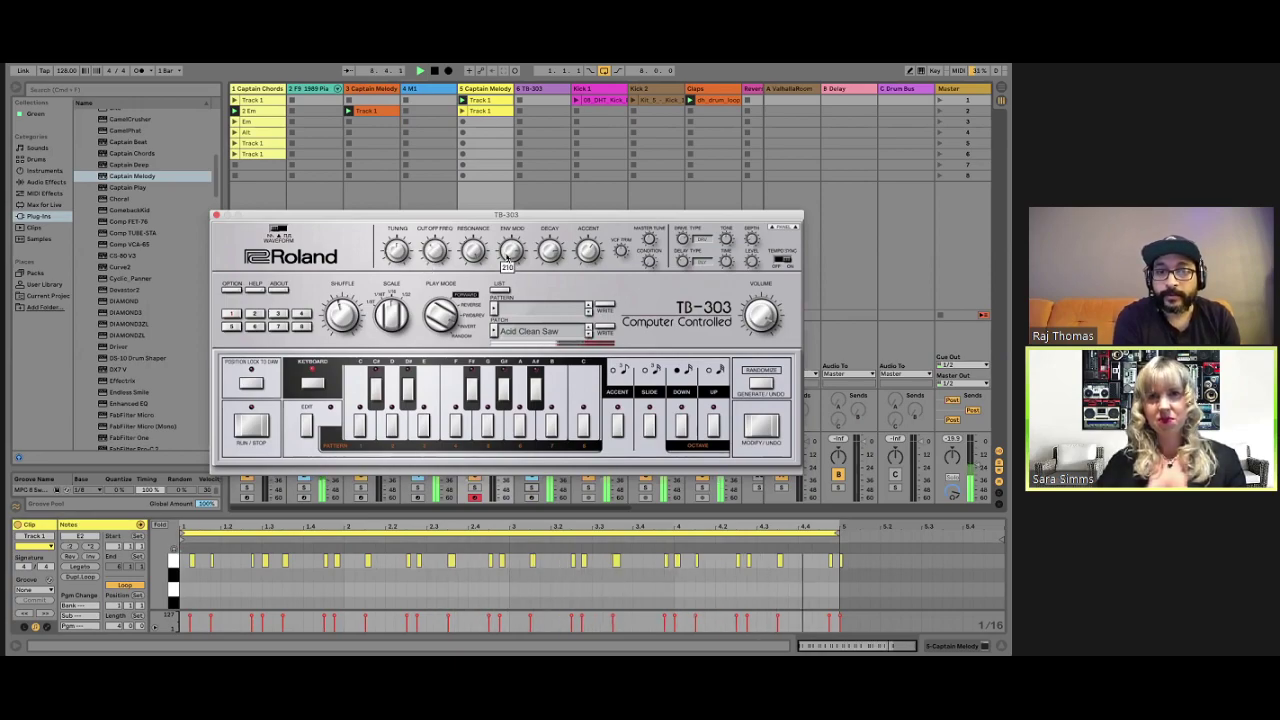
drag(507, 257, 504, 253)
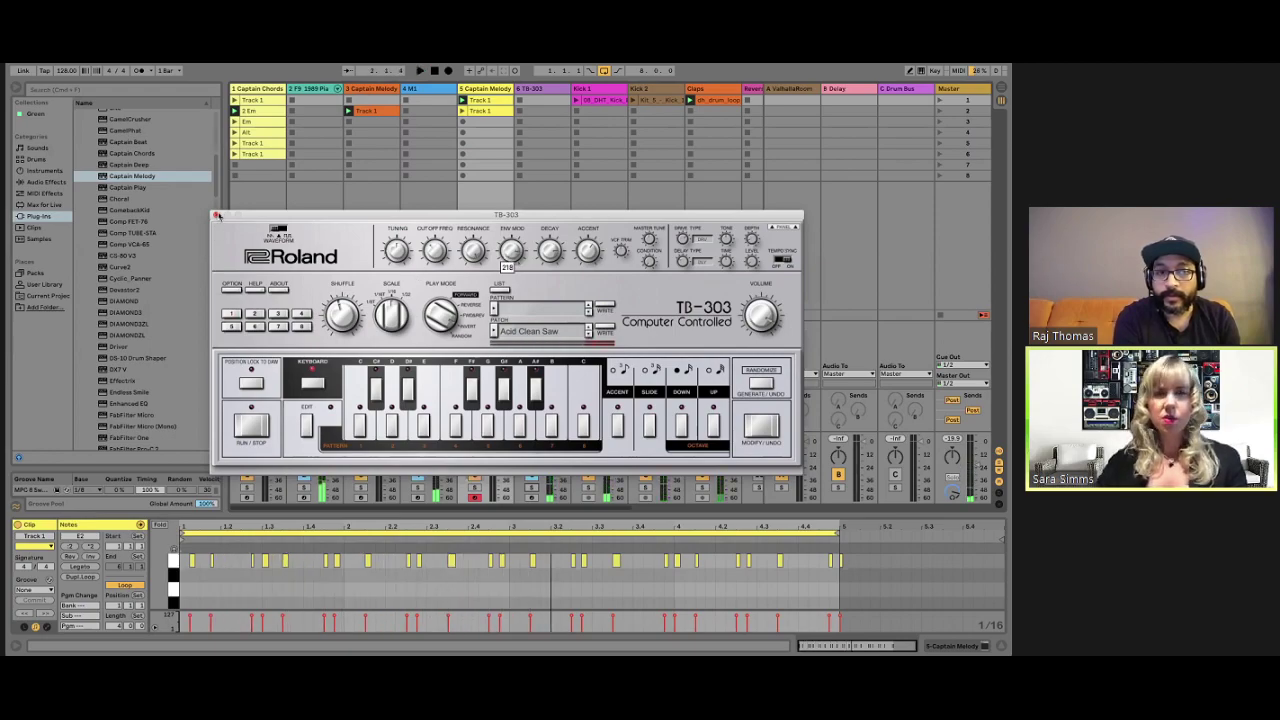
click(217, 216)
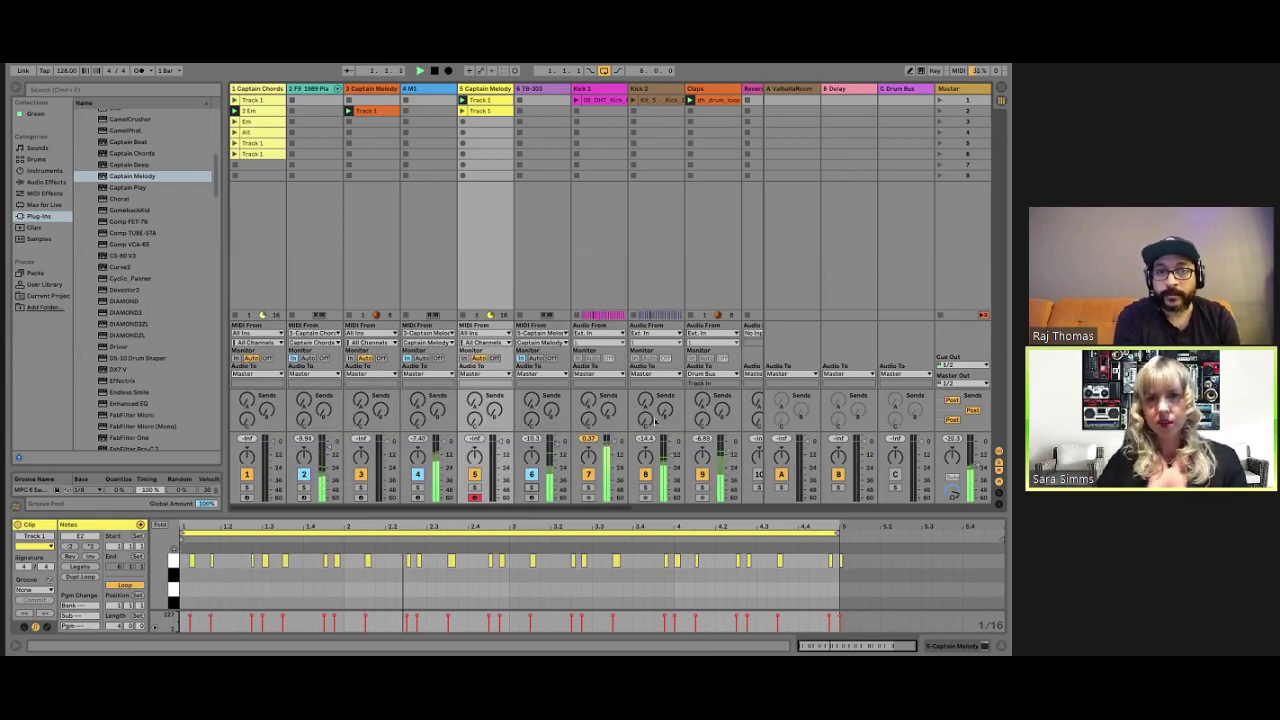
Compare the mix with the TB-303 track muted and unmuted, and stop playback
scroll(591, 509, right, 1)
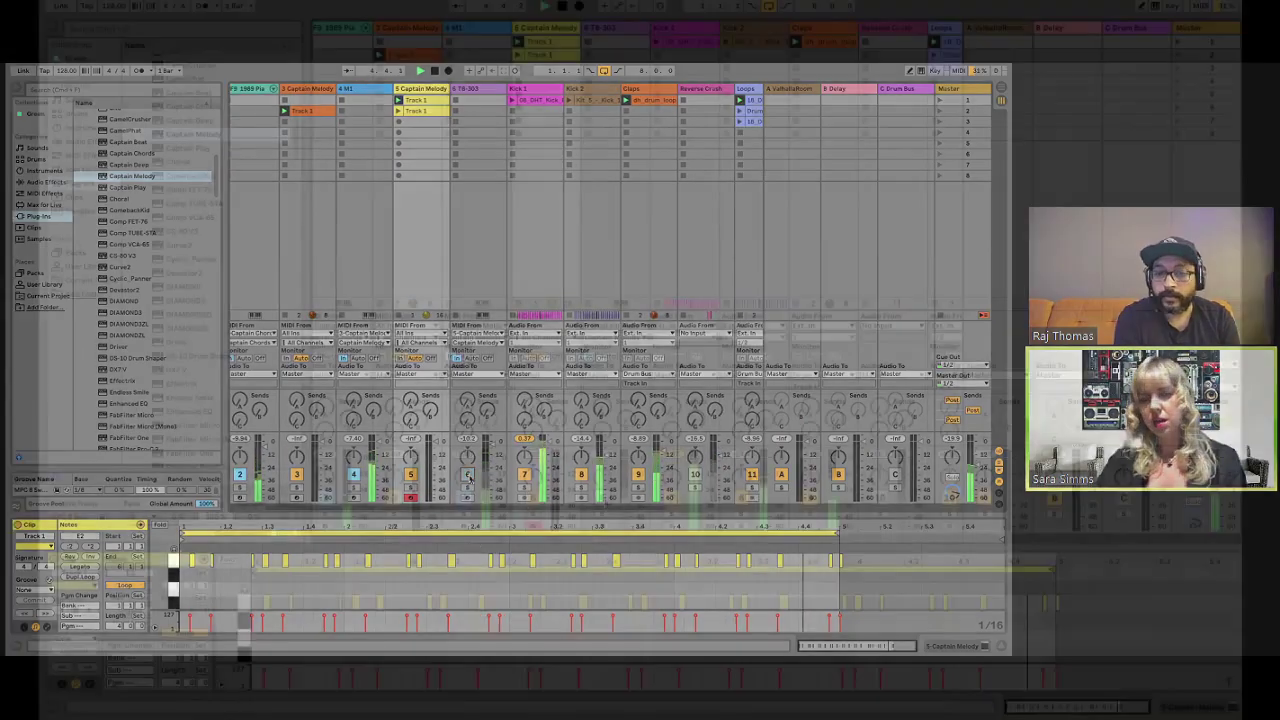
click(467, 475)
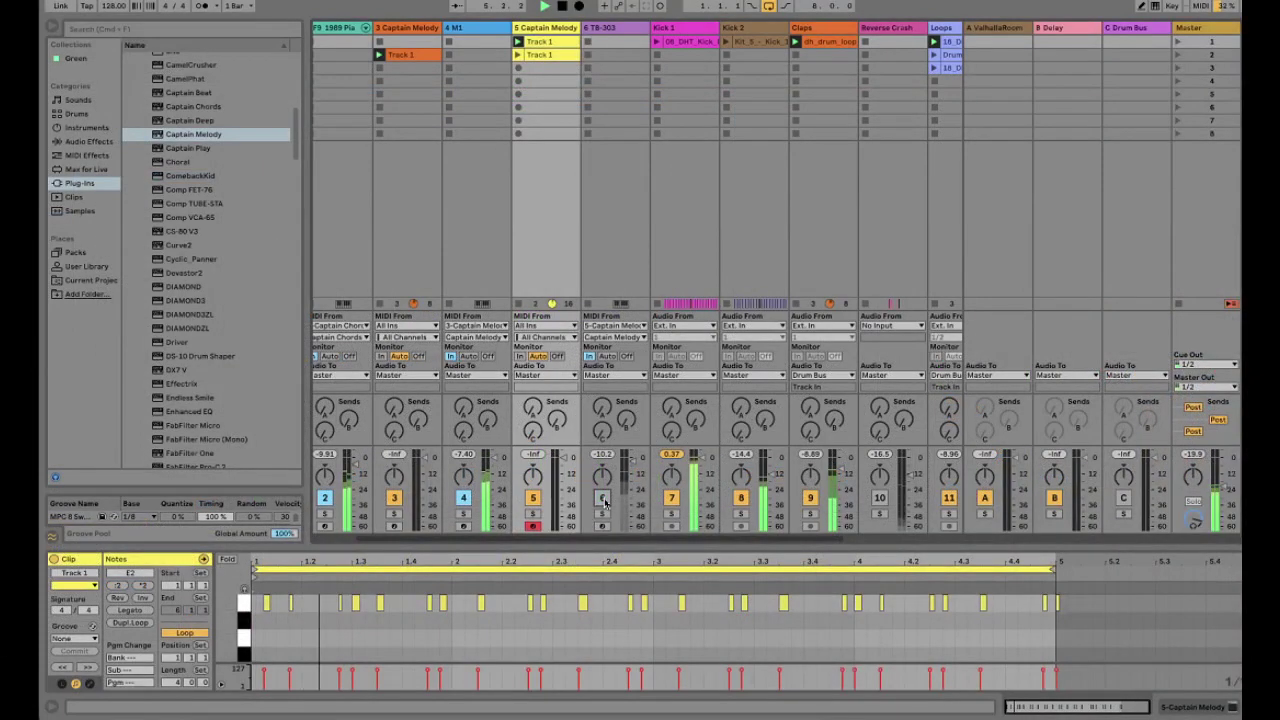
click(603, 498)
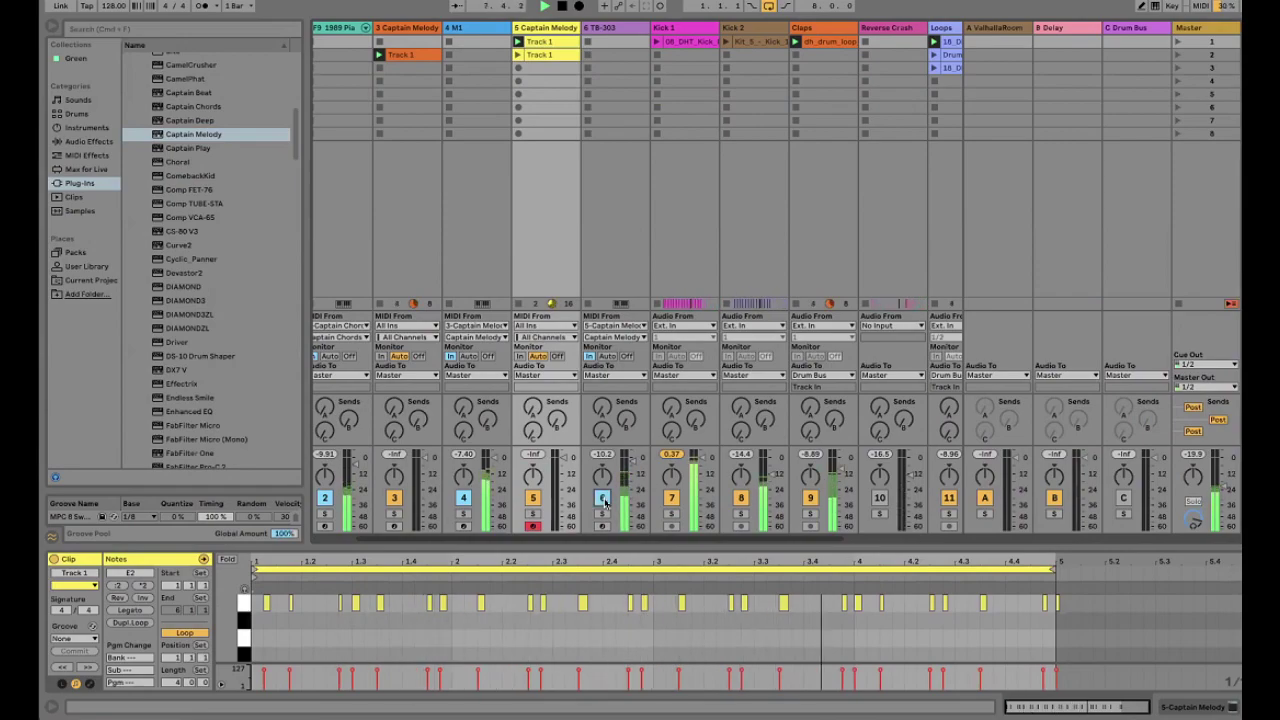
key(space)
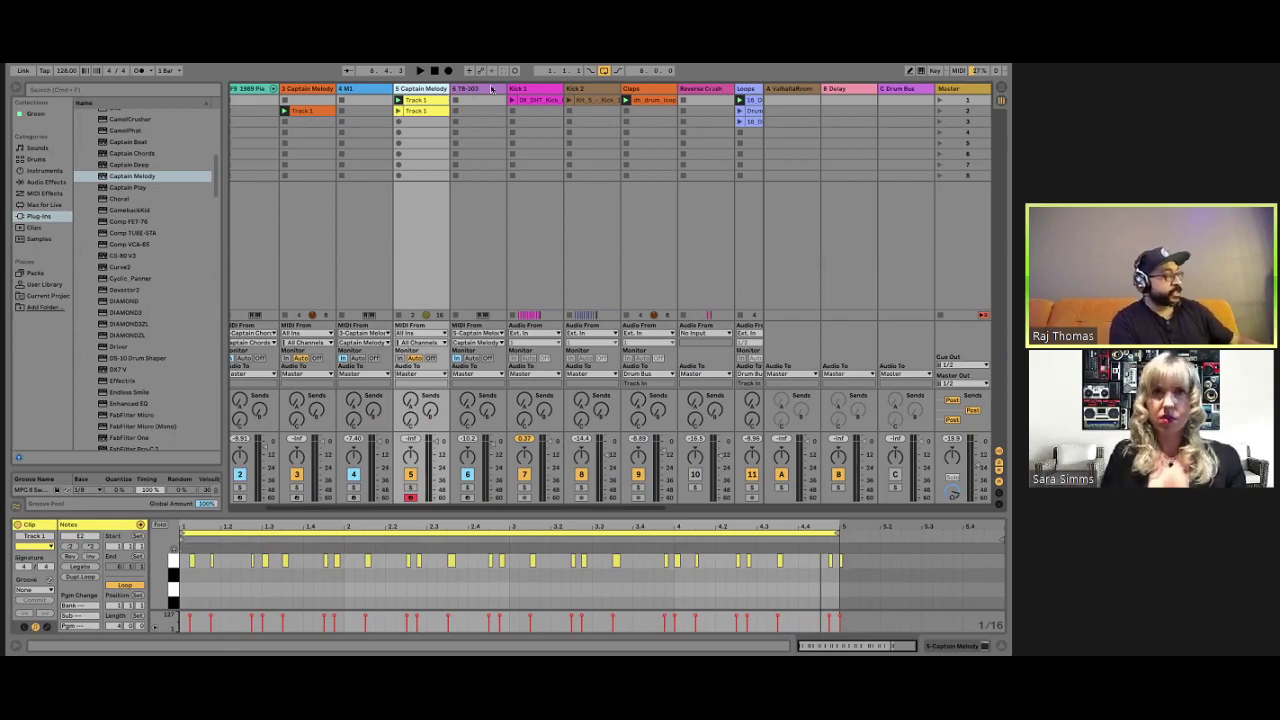
Insert a new MIDI track after the TB-303 track and load the Captain Play plug-in on it
click(491, 89)
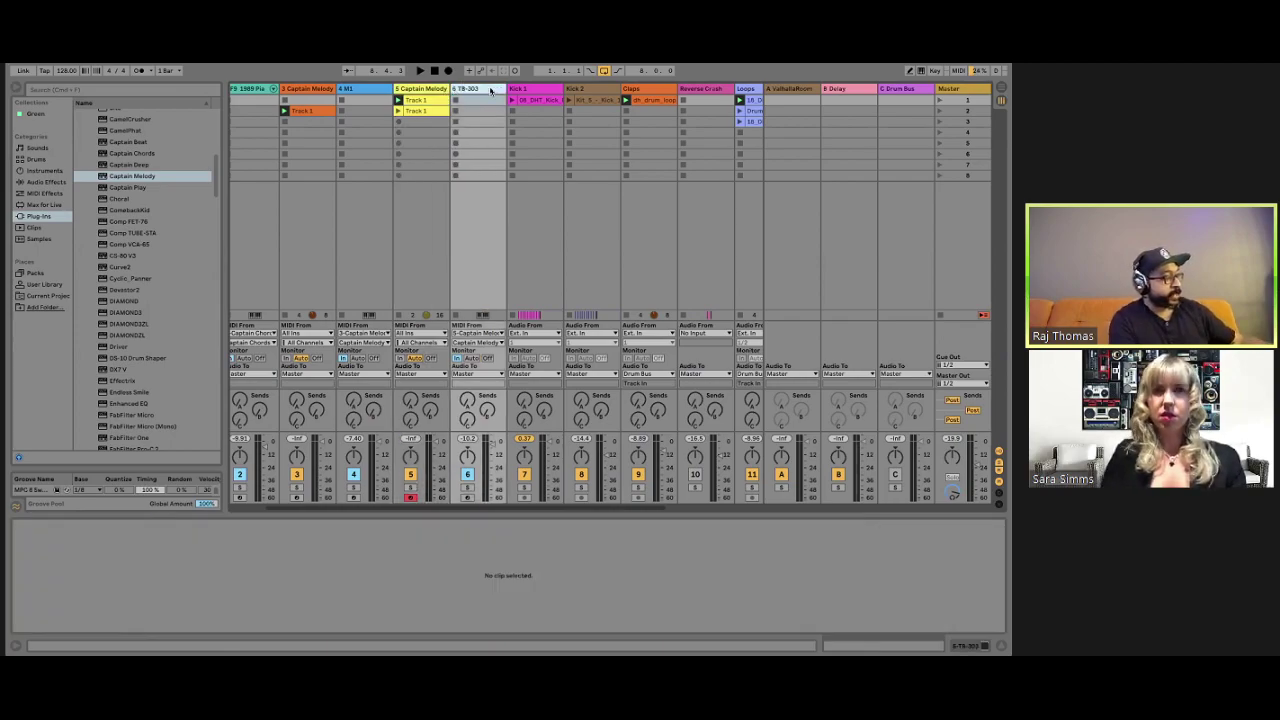
key(ctrl+shift+t)
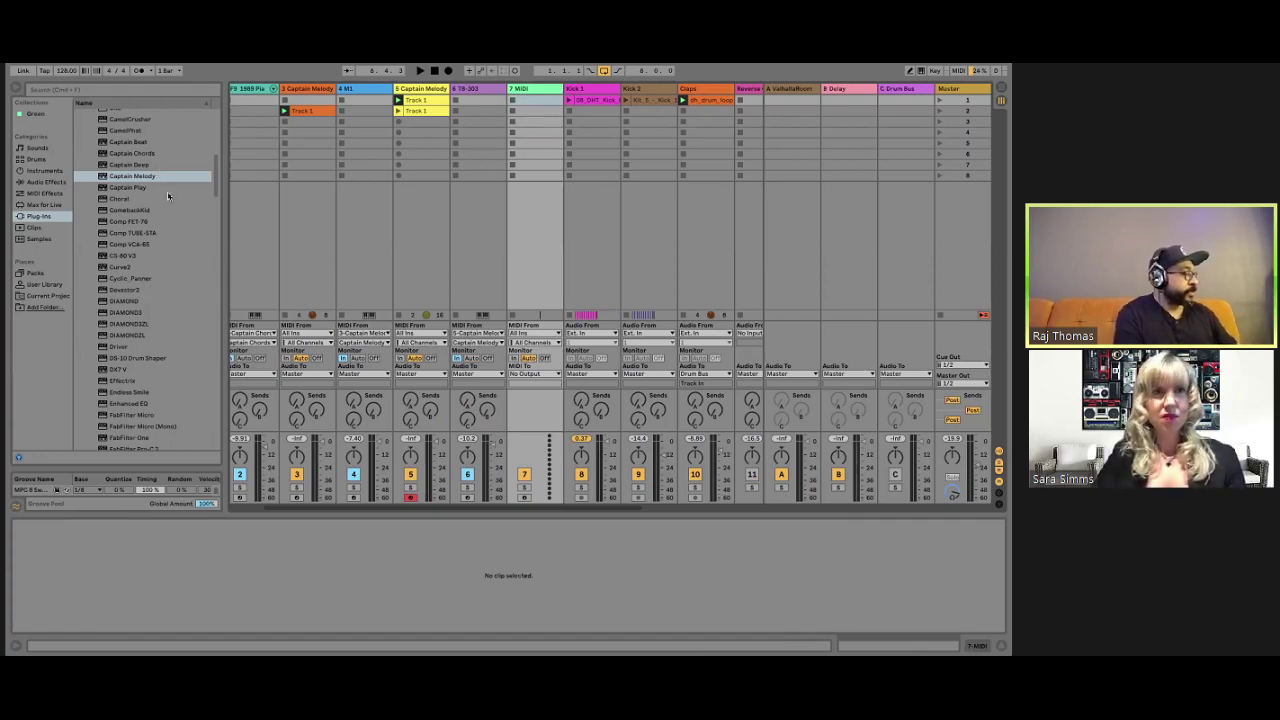
click(124, 190)
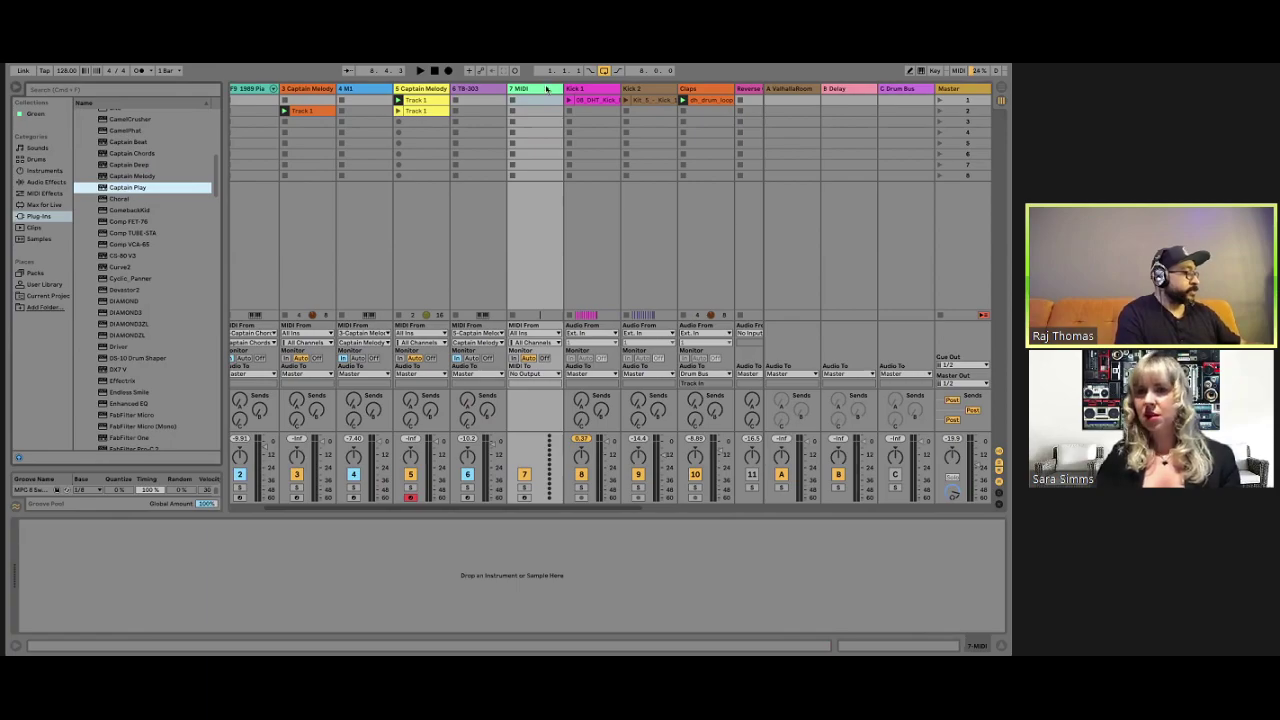
key(Return)
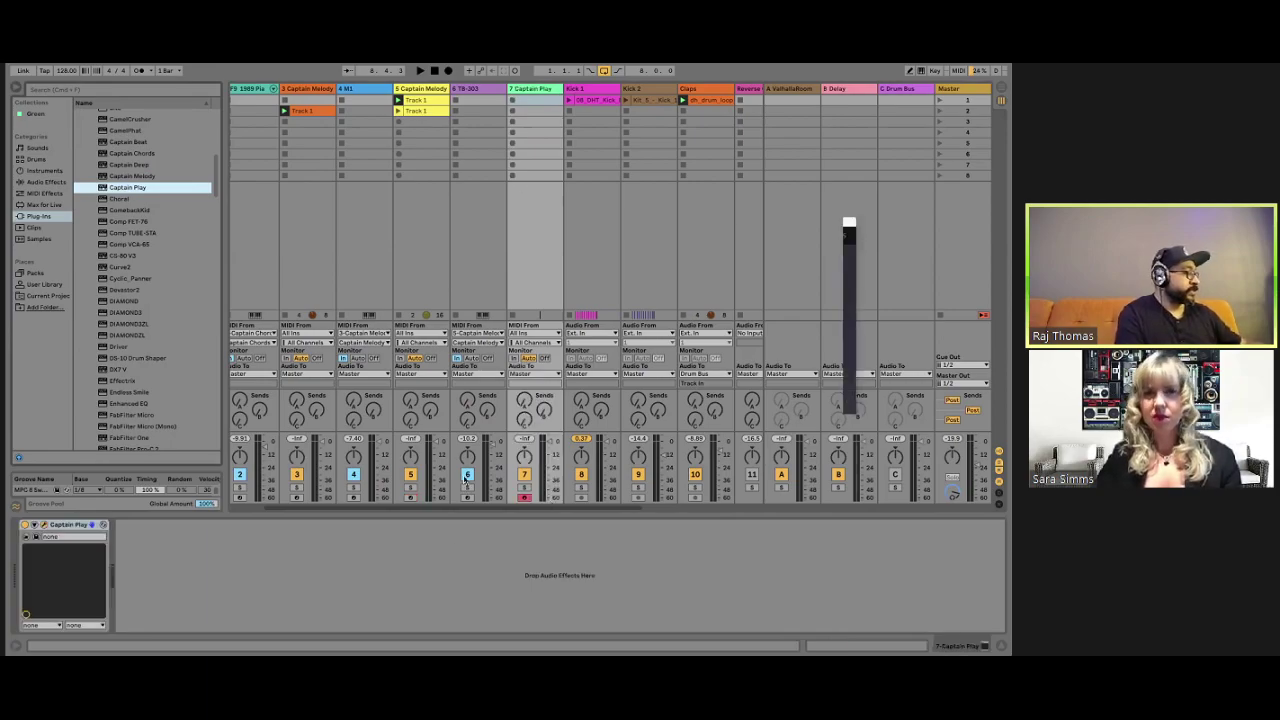
Browse Captain Play's instrument list and choose the Rico Pluck sound preset from the Plucks category
click(629, 259)
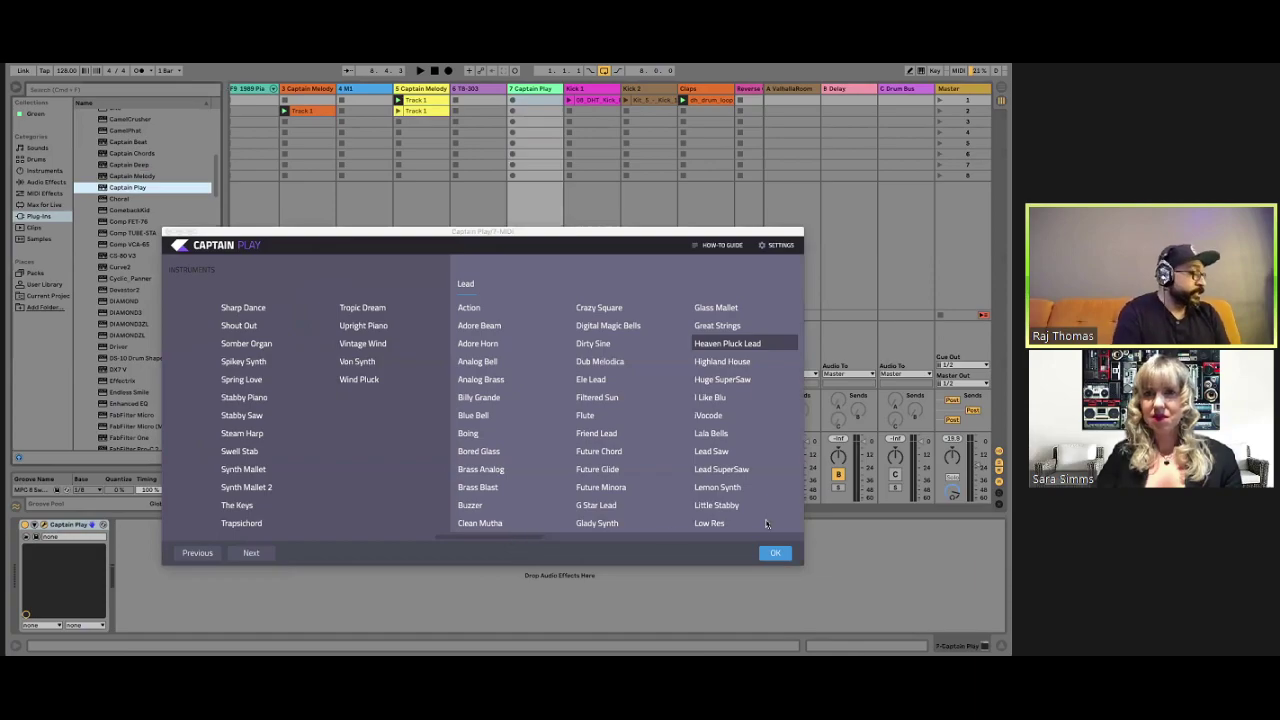
scroll(720, 529, right, 10)
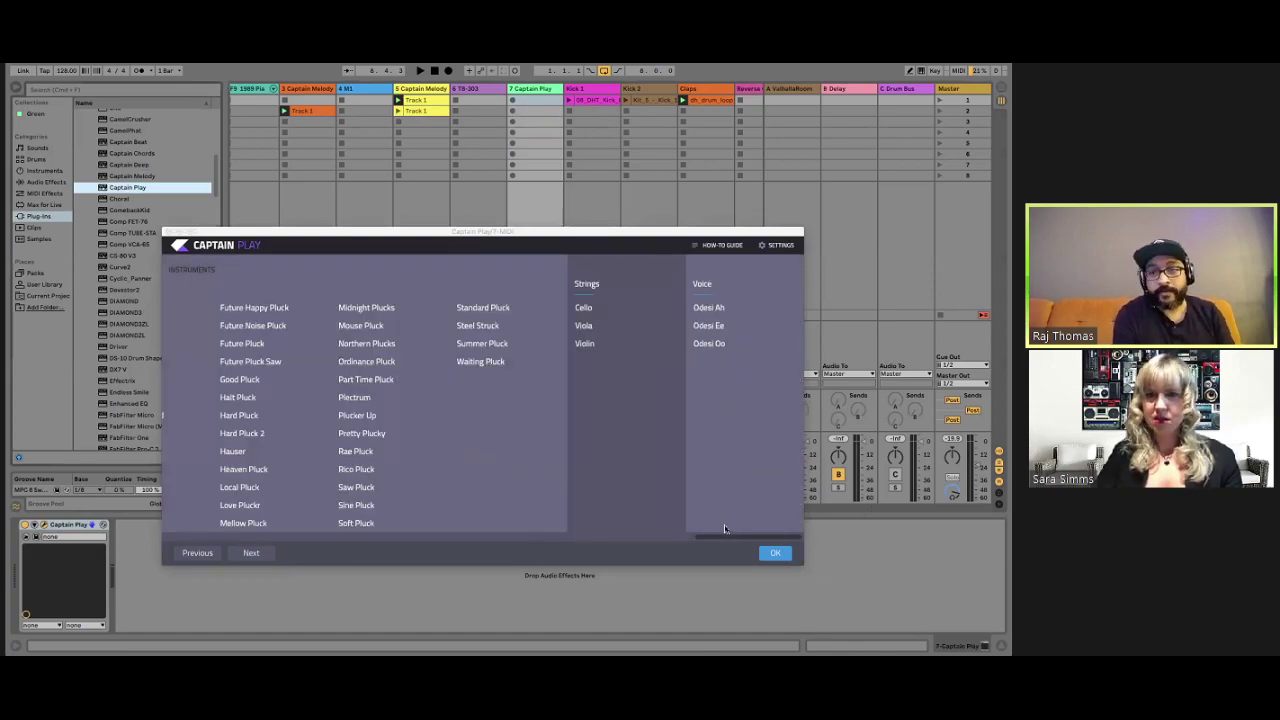
scroll(725, 529, left, 5)
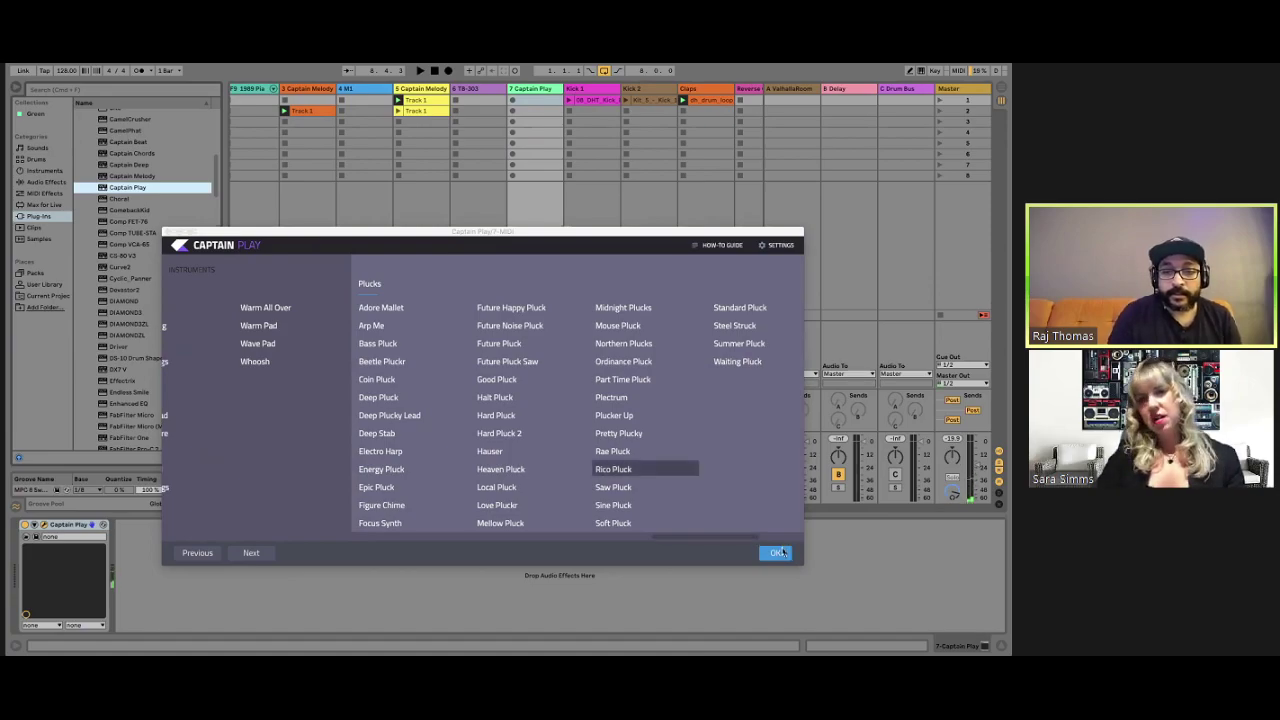
key(Return)
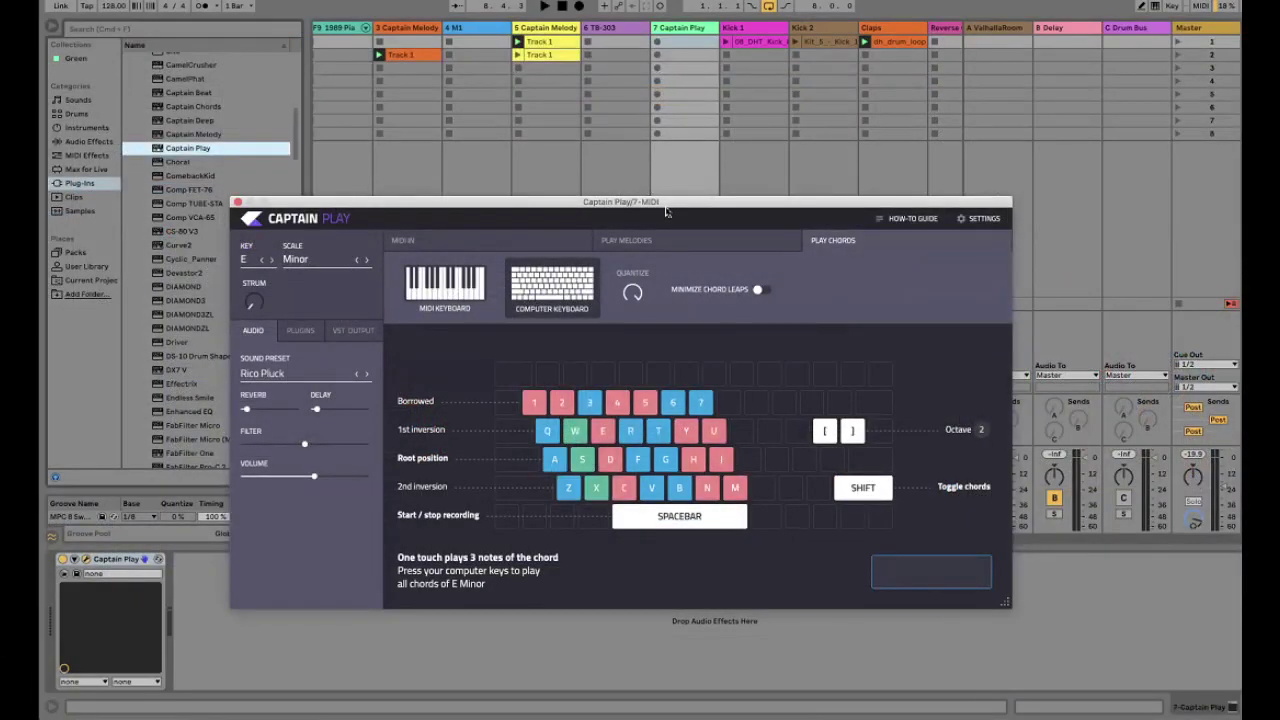
Move the Captain Play window clear of the device area and compare its Play Melodies and Play Chords modes
drag(665, 211, 679, 174)
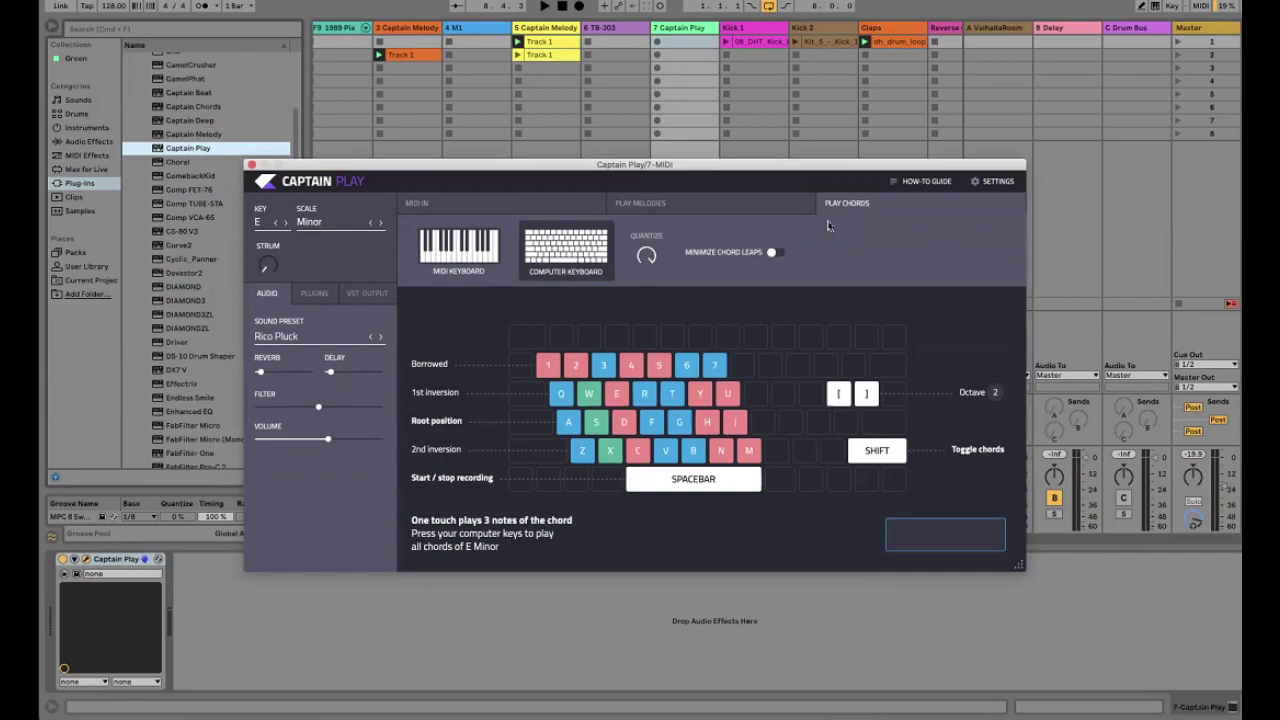
click(766, 205)
click(855, 203)
click(767, 203)
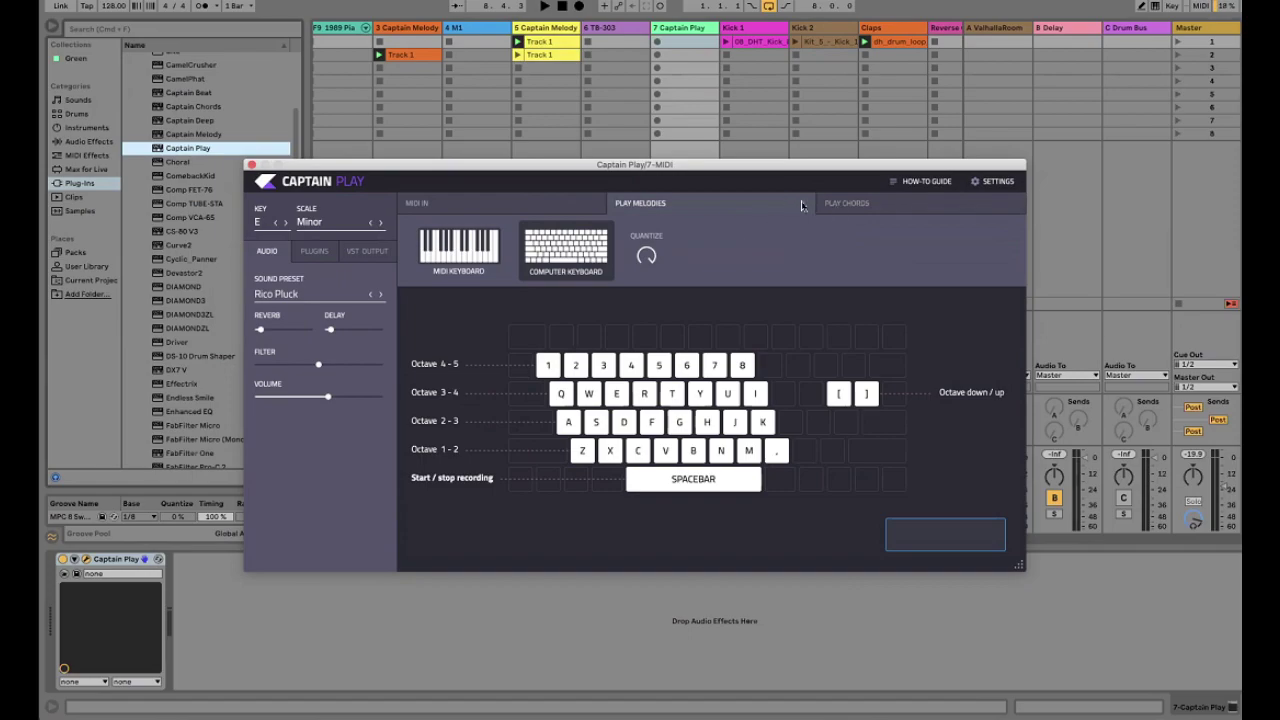
key(shift)
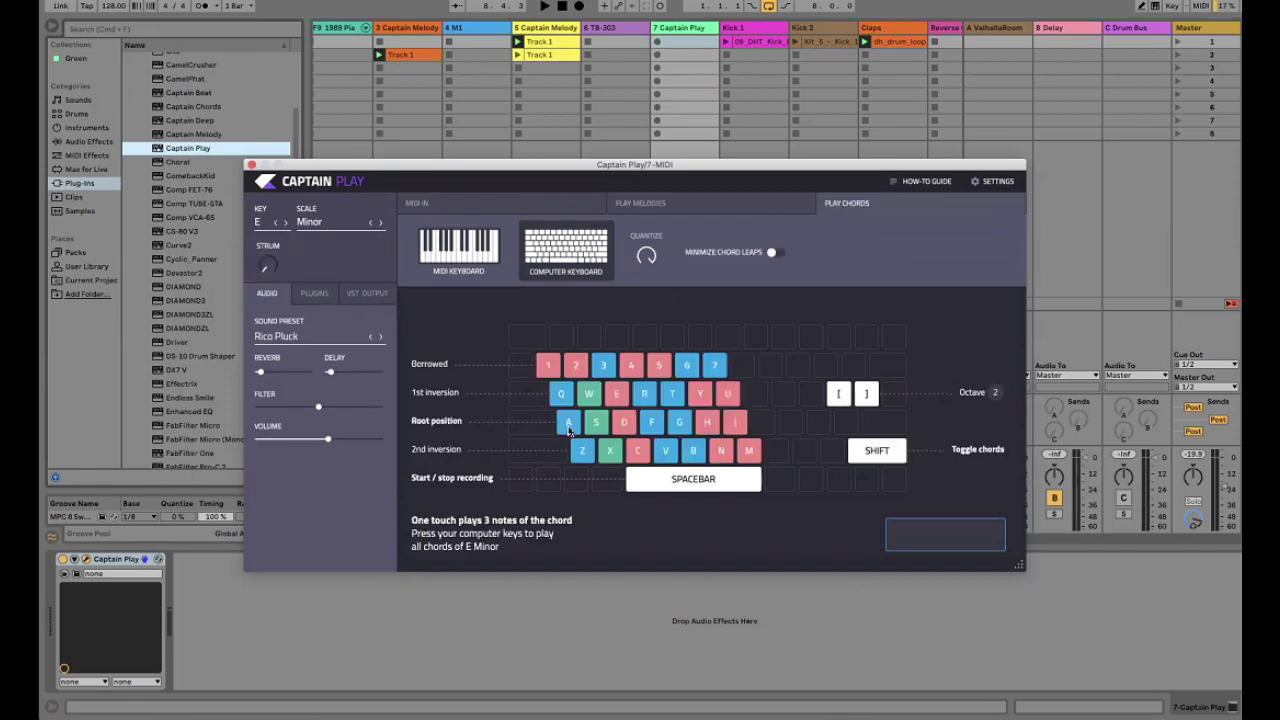
Audition root-position chords of E Minor from the computer keyboard in Captain Play's Play Chords mode
key(a)
key(d)
key(f)
key(h)
key(j)
key(a)
key(f)
key(g)
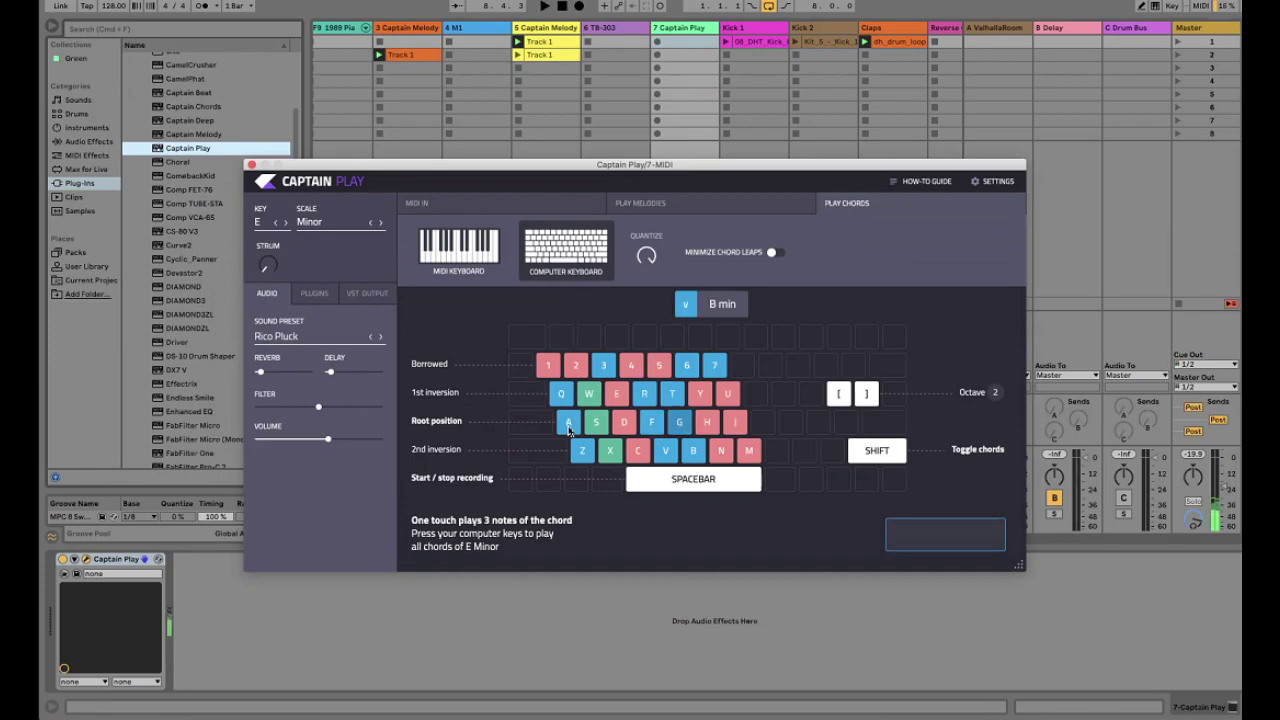
key(h)
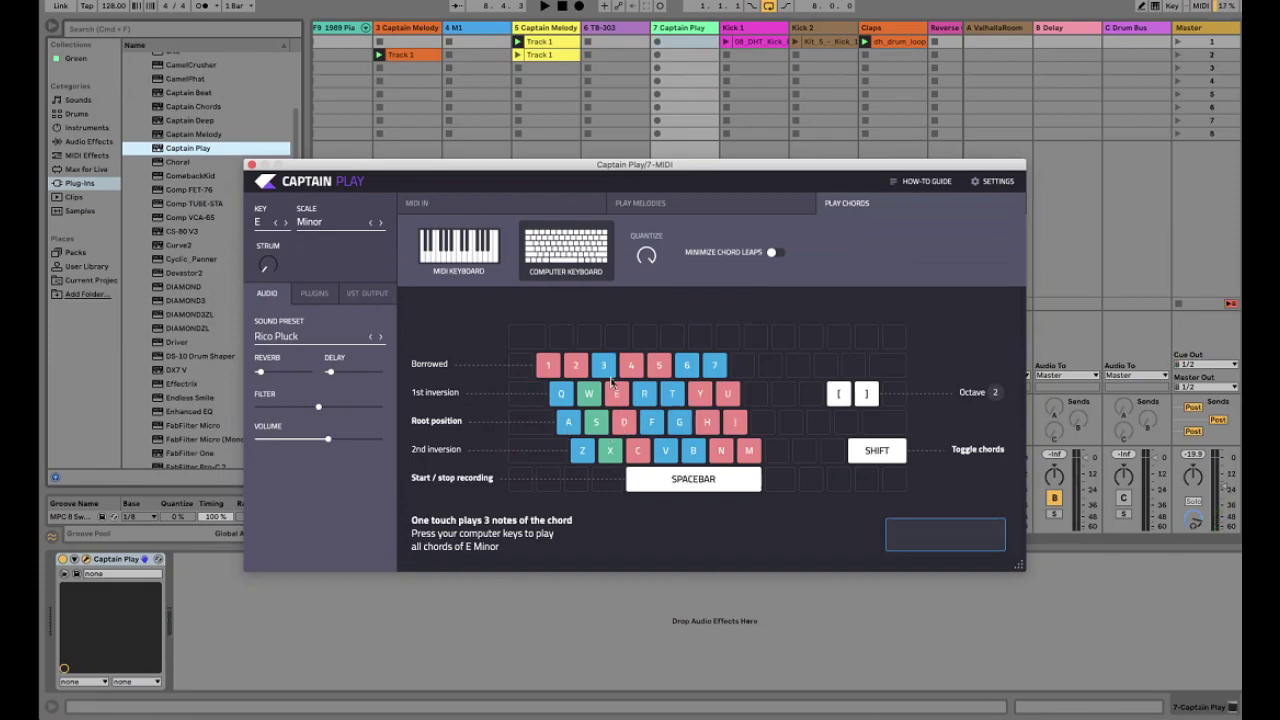
Toggle the chord sets in Play Chords and audition 7th chords of E Minor from the computer keyboard
key(shift)
key(shift)
key(shift)
key(shift)
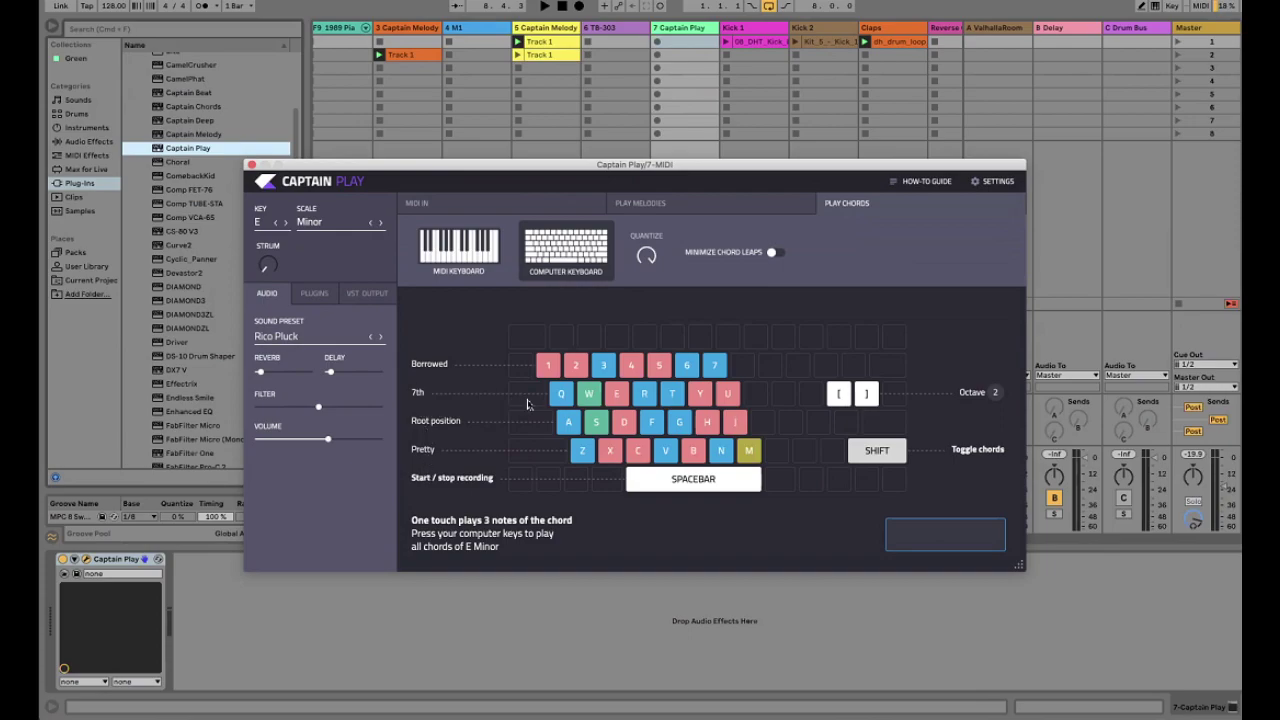
key(q)
key(r)
key(t)
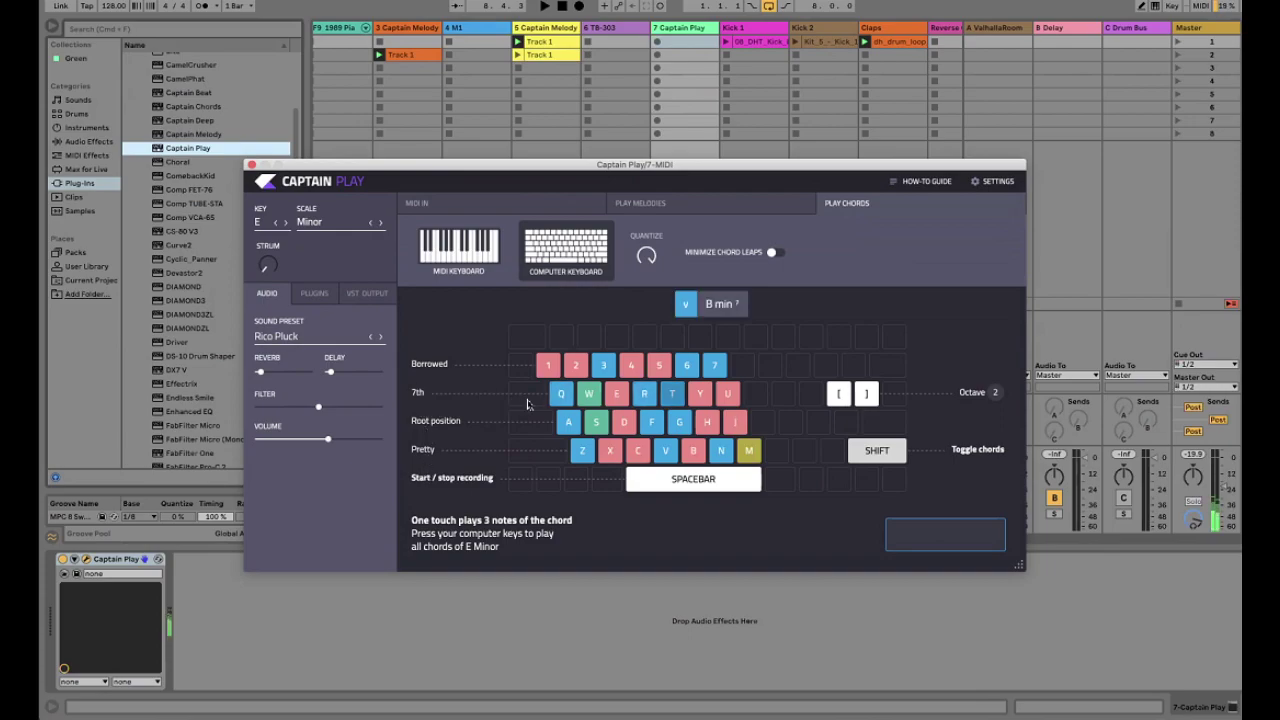
Audition root-position and Pretty chords for comparison, and toggle the chord sets back to the inversions
key(a)
key(d)
key(f)
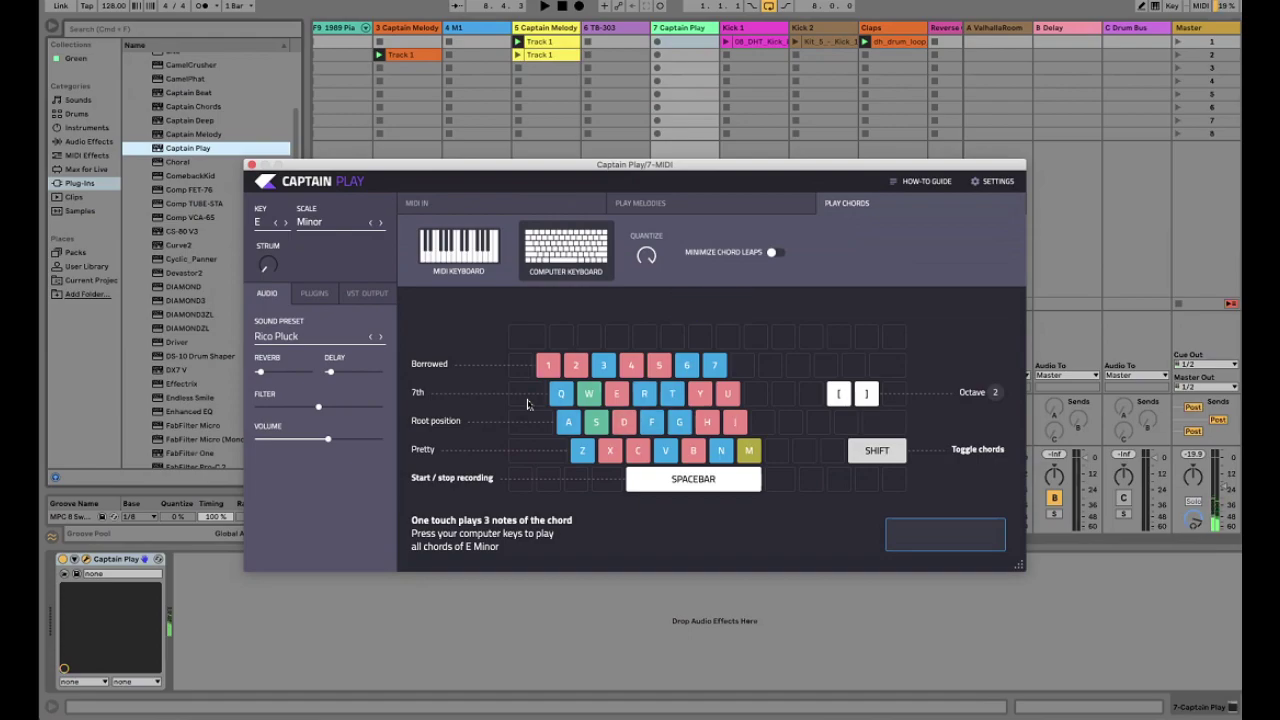
key(v)
key(b)
key(n)
key(m)
key(shift)
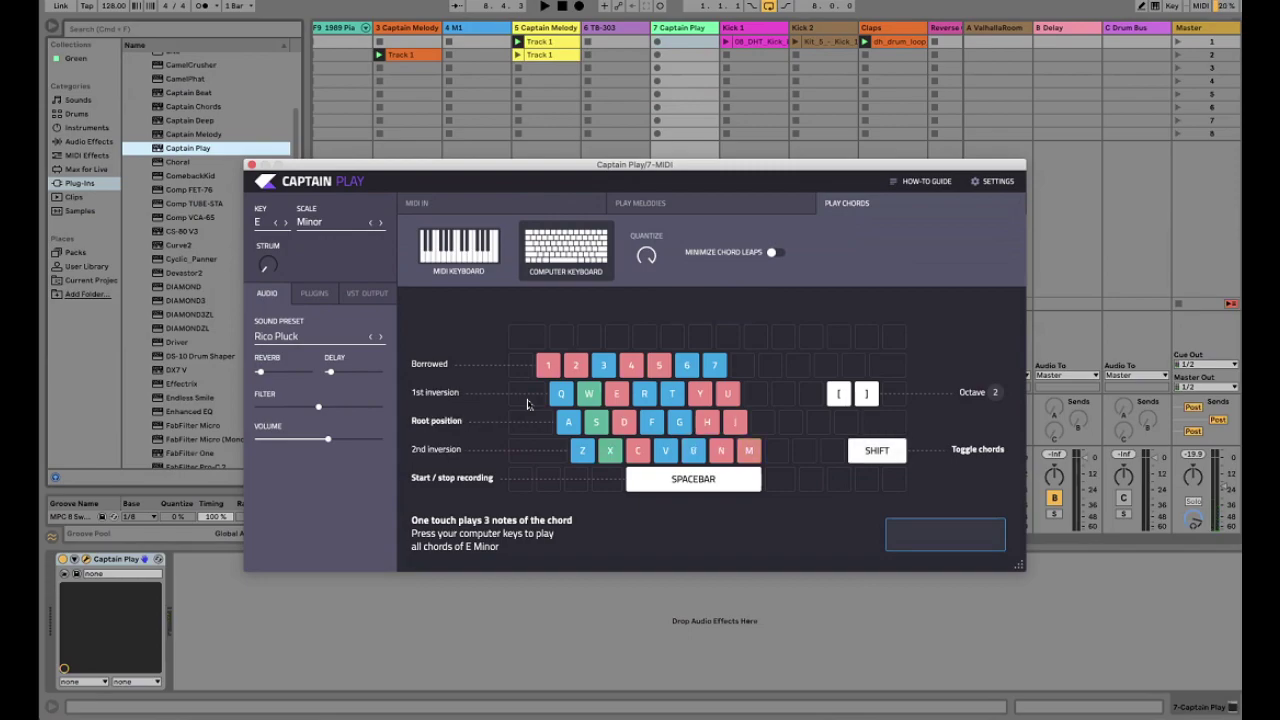
Examine how Play Chords maps its Pretty, Root Position and 7th zones across the MIDI keyboard
click(458, 250)
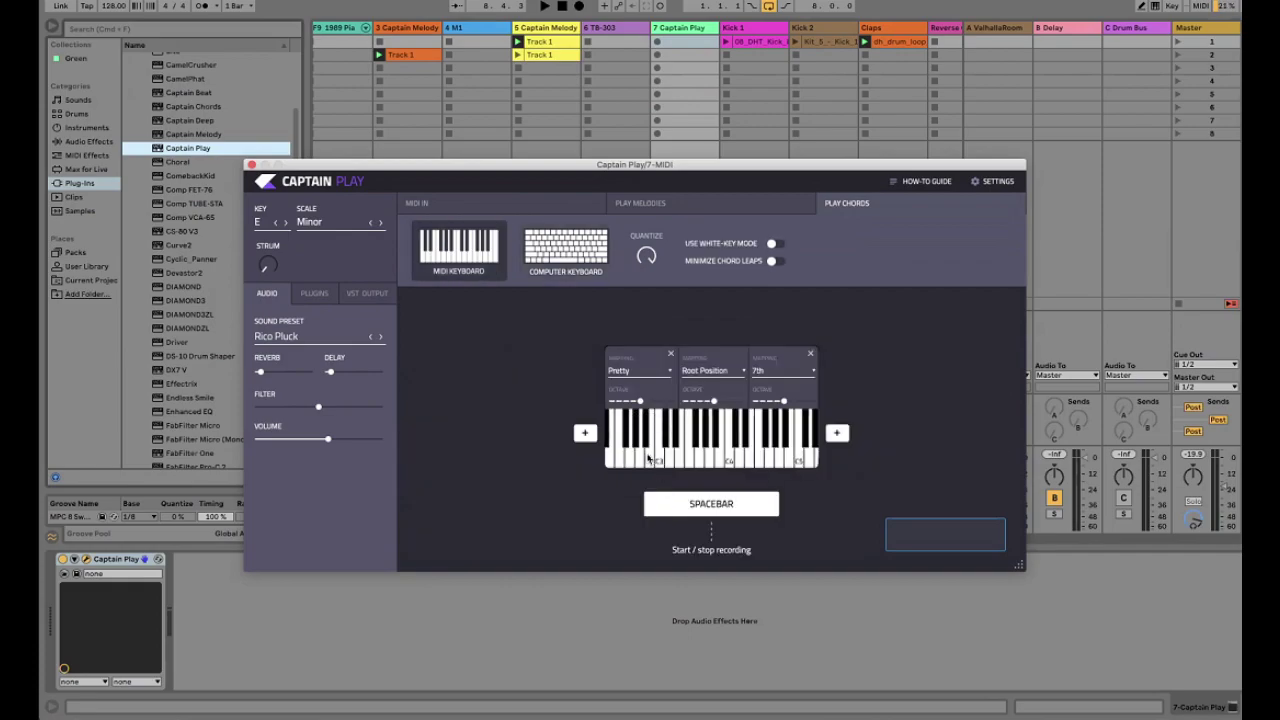
click(648, 458)
click(660, 462)
Switch to Play Melodies with computer-keyboard input and audition the E Minor scale across octave 2 - 3
click(651, 203)
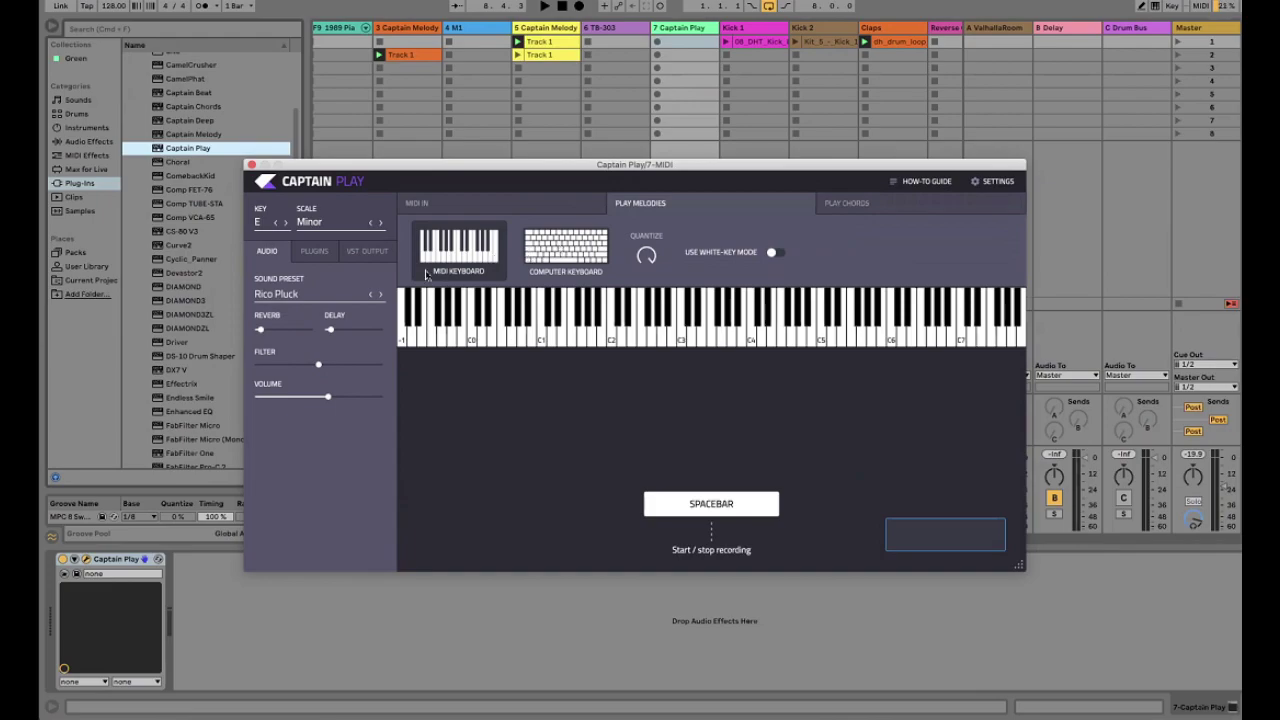
click(557, 268)
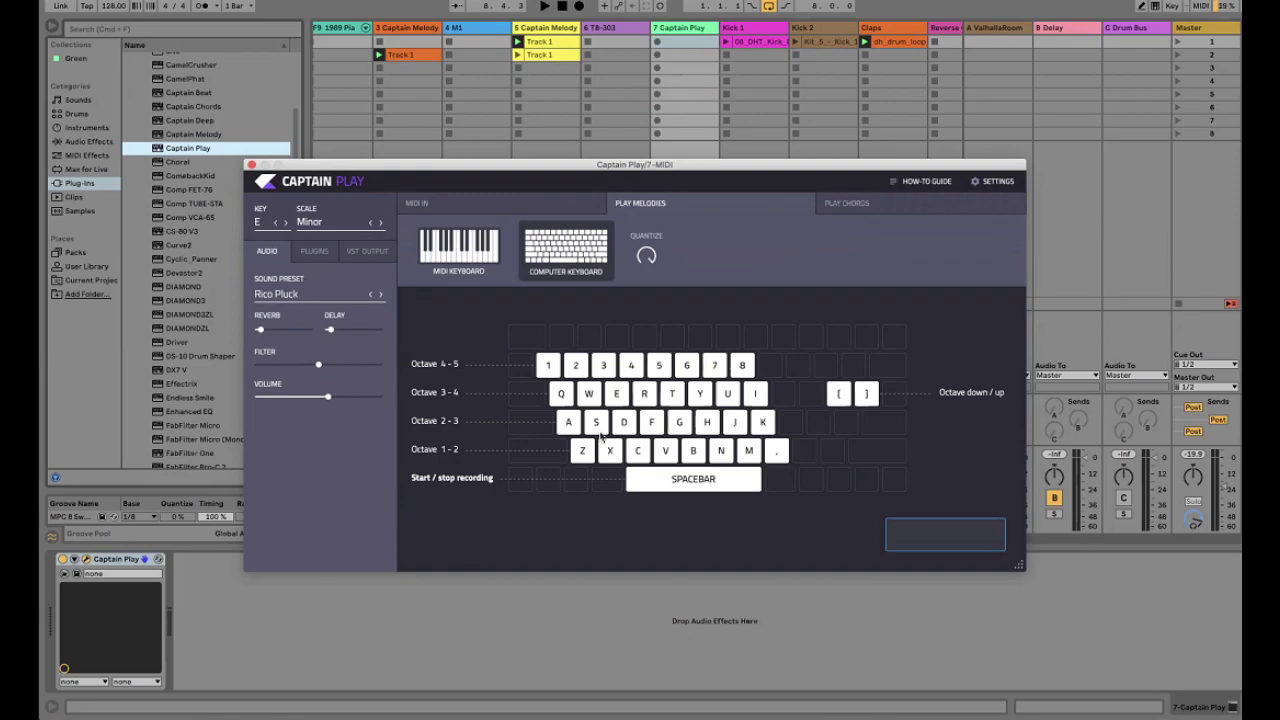
key(a)
key(s)
key(d)
key(f)
key(g)
key(h)
key(j)
key(k)
Reposition the Captain Play window, try recording a melody over the playing loop, and clear the take
drag(680, 166, 705, 575)
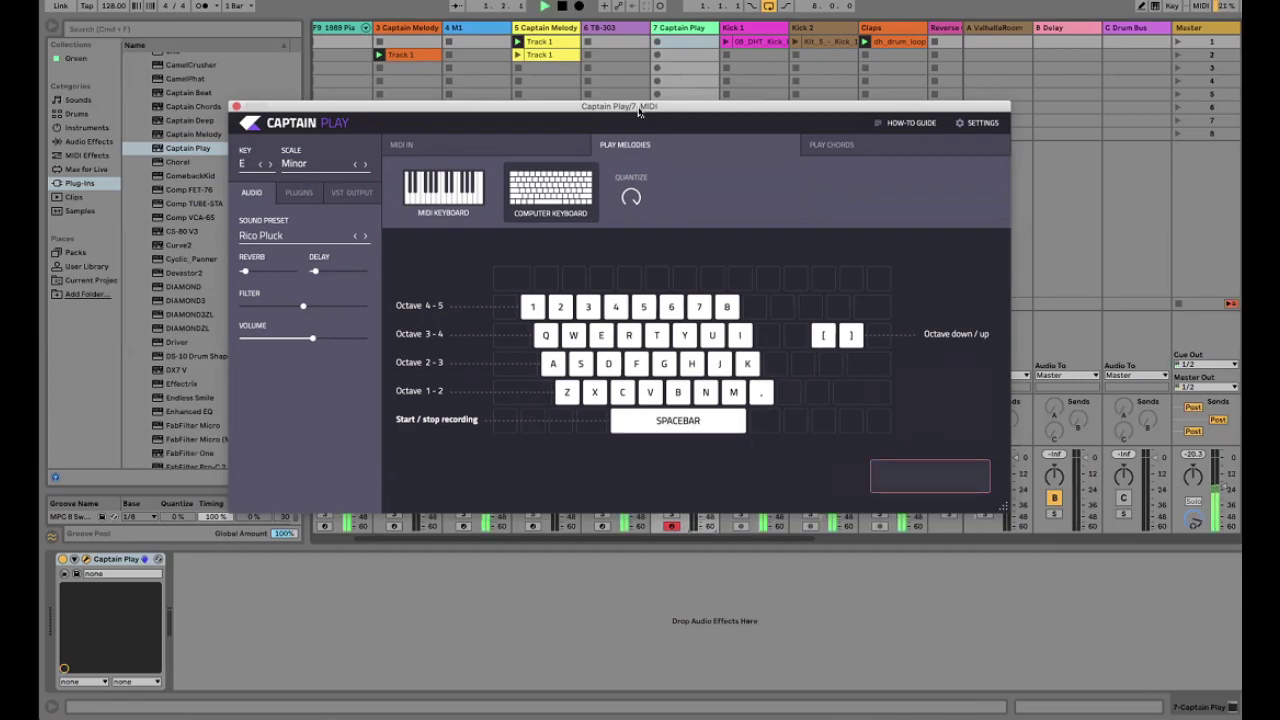
key(g)
key(d)
key(g)
key(f)
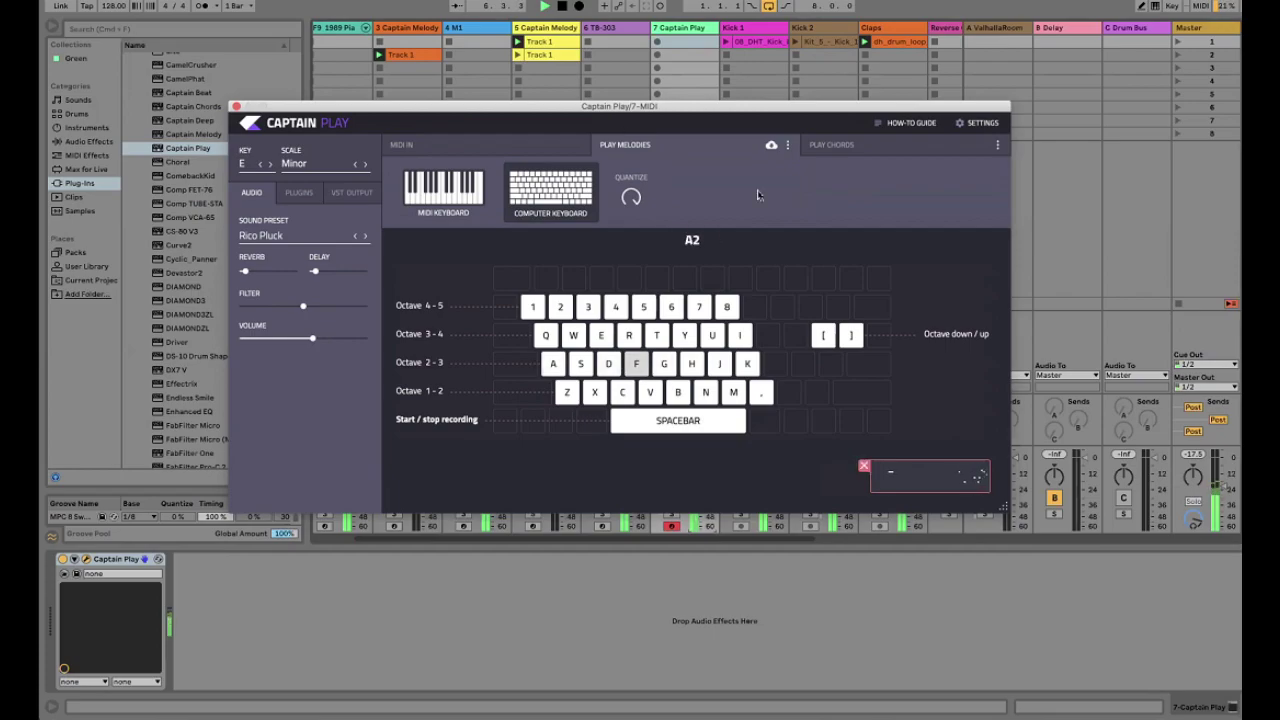
click(863, 466)
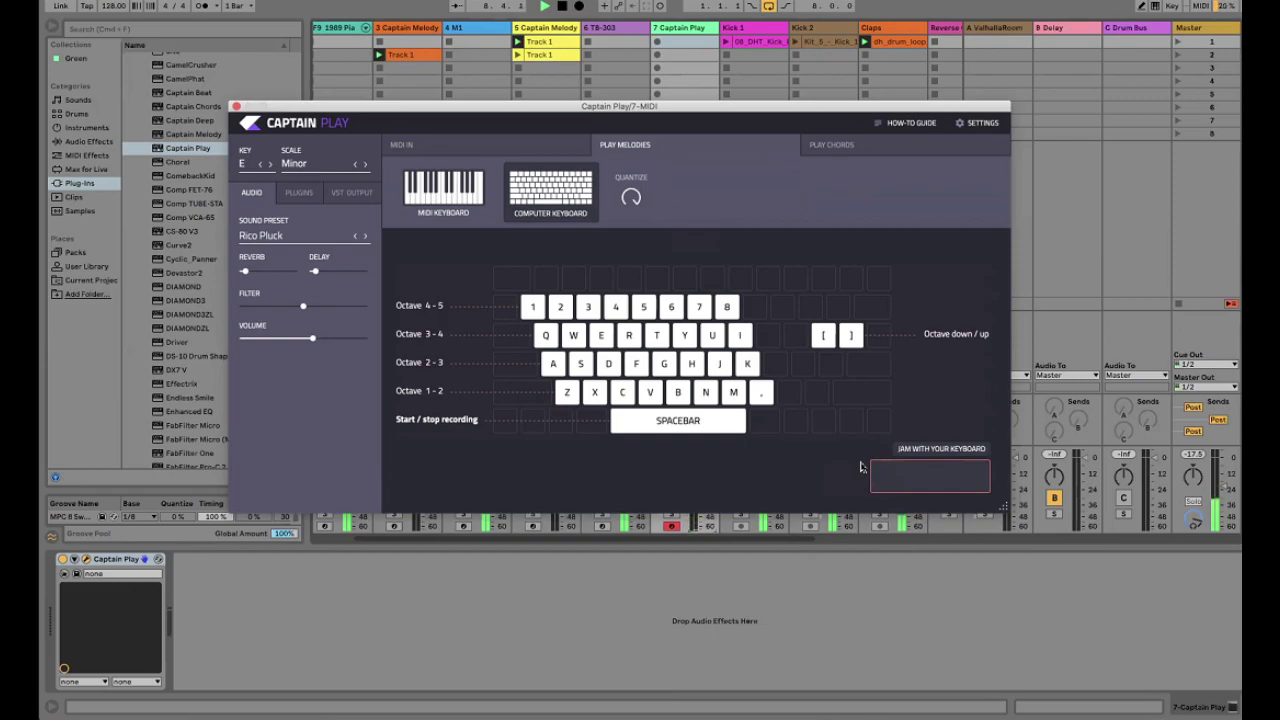
Record a new melody take from the computer keyboard and place its clip in the Captain Play track's first slot
key(g)
key(a)
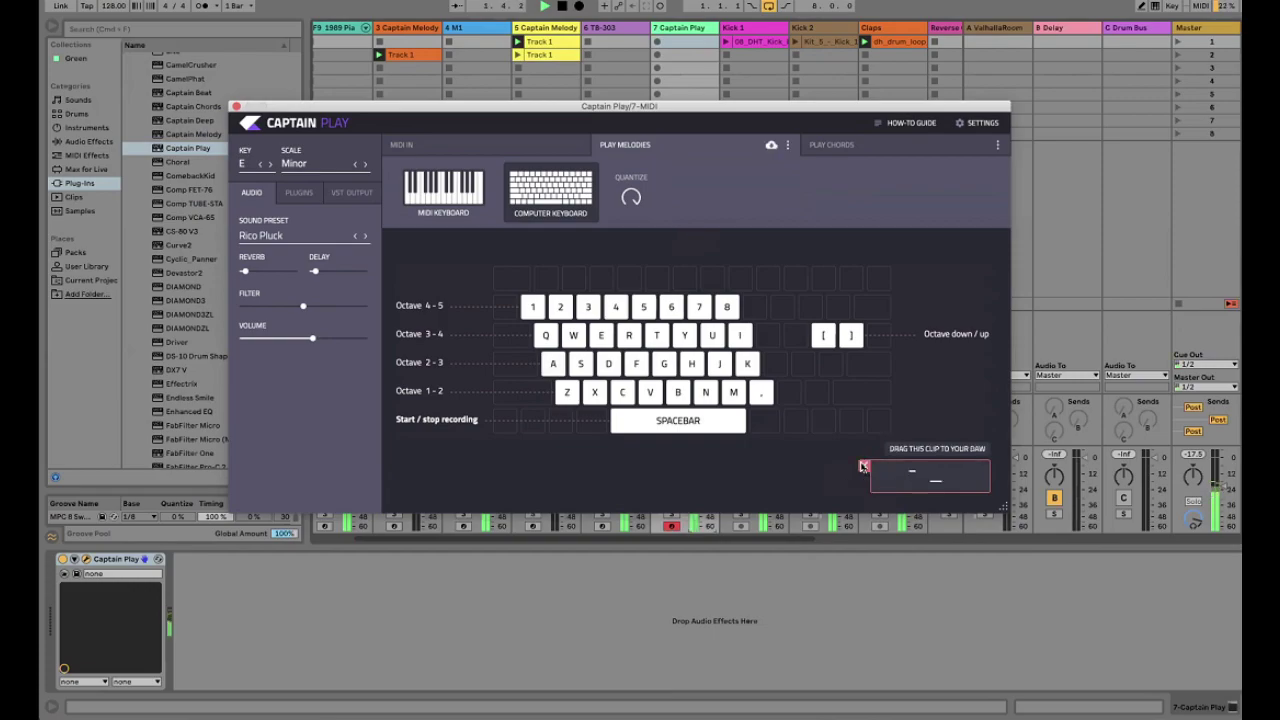
key(d)
key(f)
drag(701, 10, 686, 55)
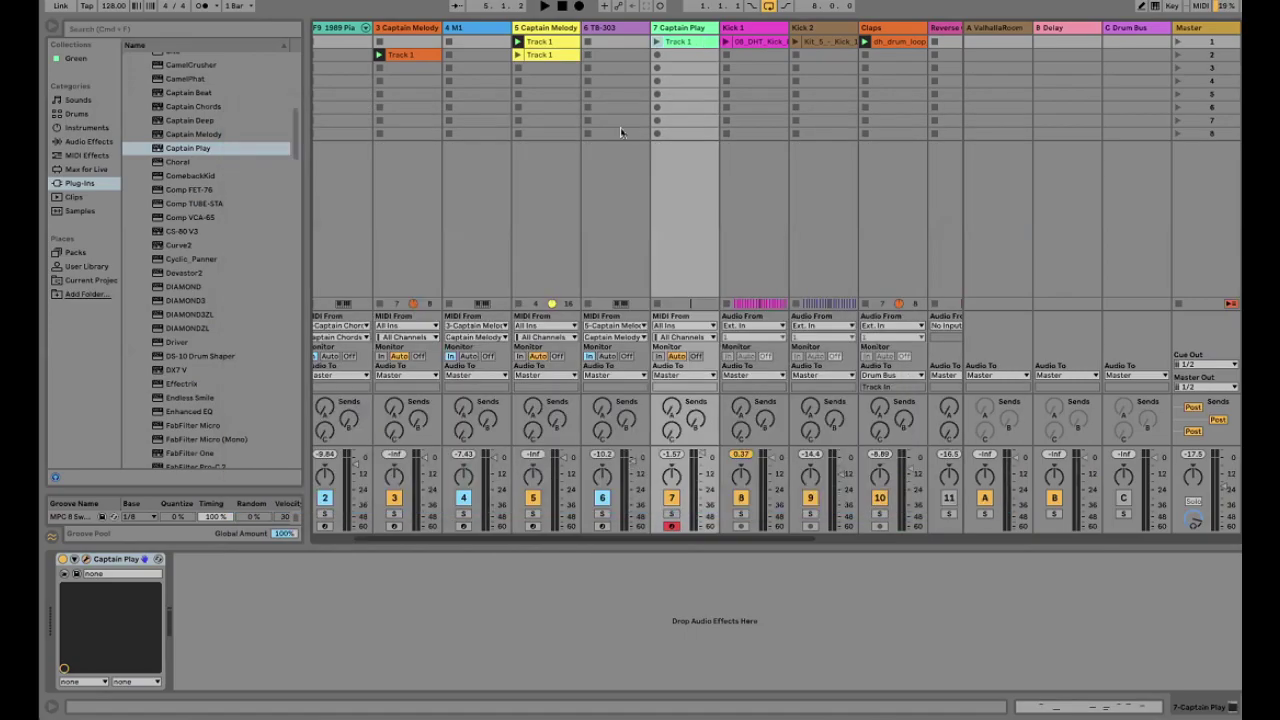
Play the new melody clip with its notes shown, delete the upper of the two overlapping notes at 2.1.4, and stop playback
key(shift+Tab)
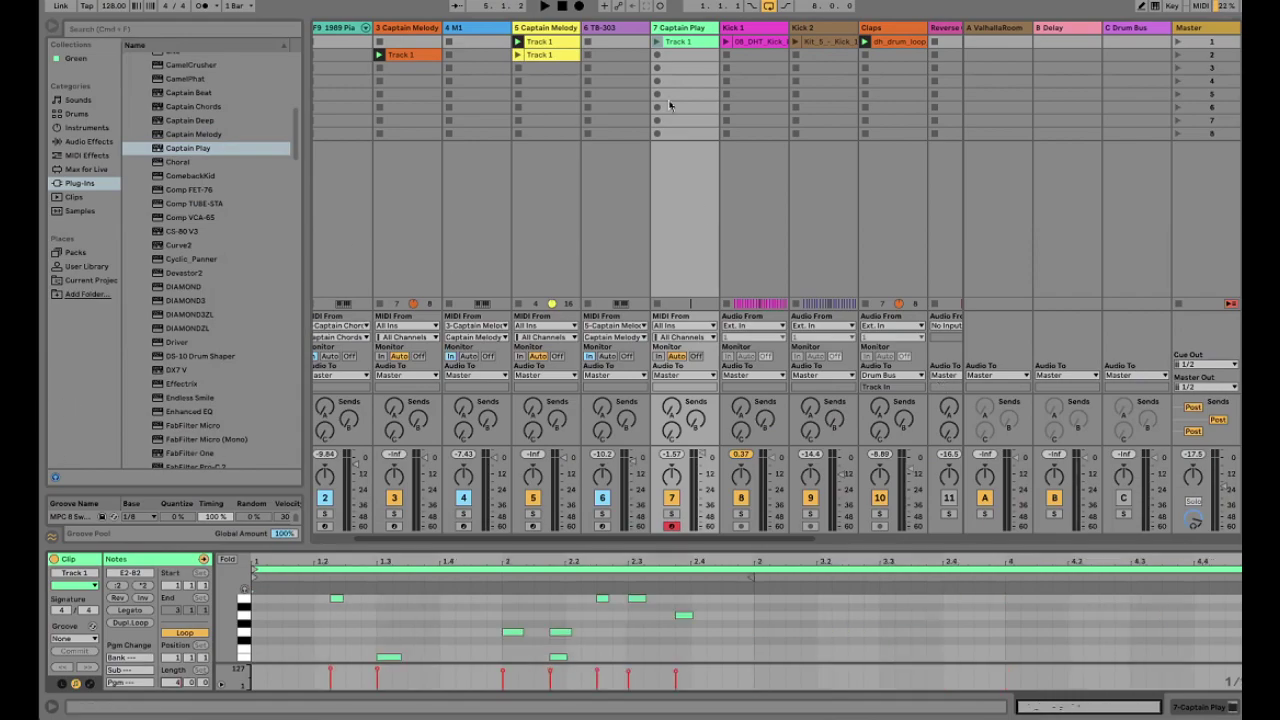
click(656, 43)
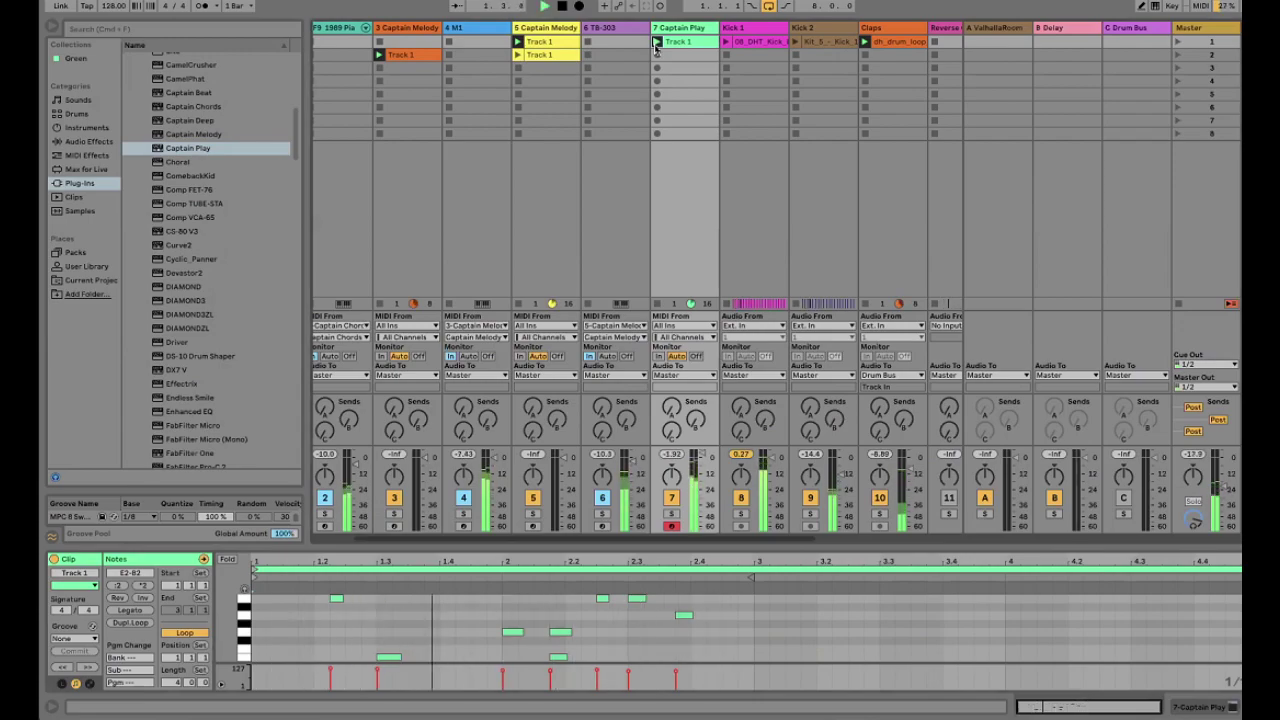
click(560, 632)
key(Delete)
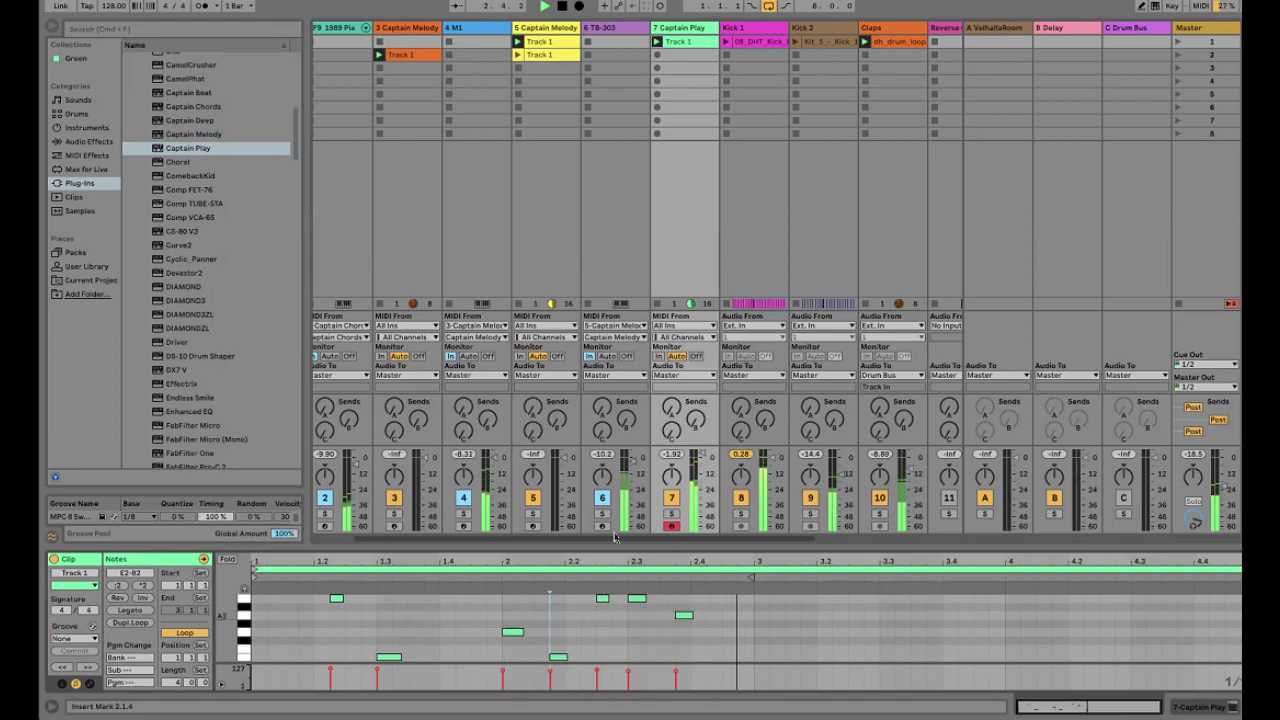
key(space)
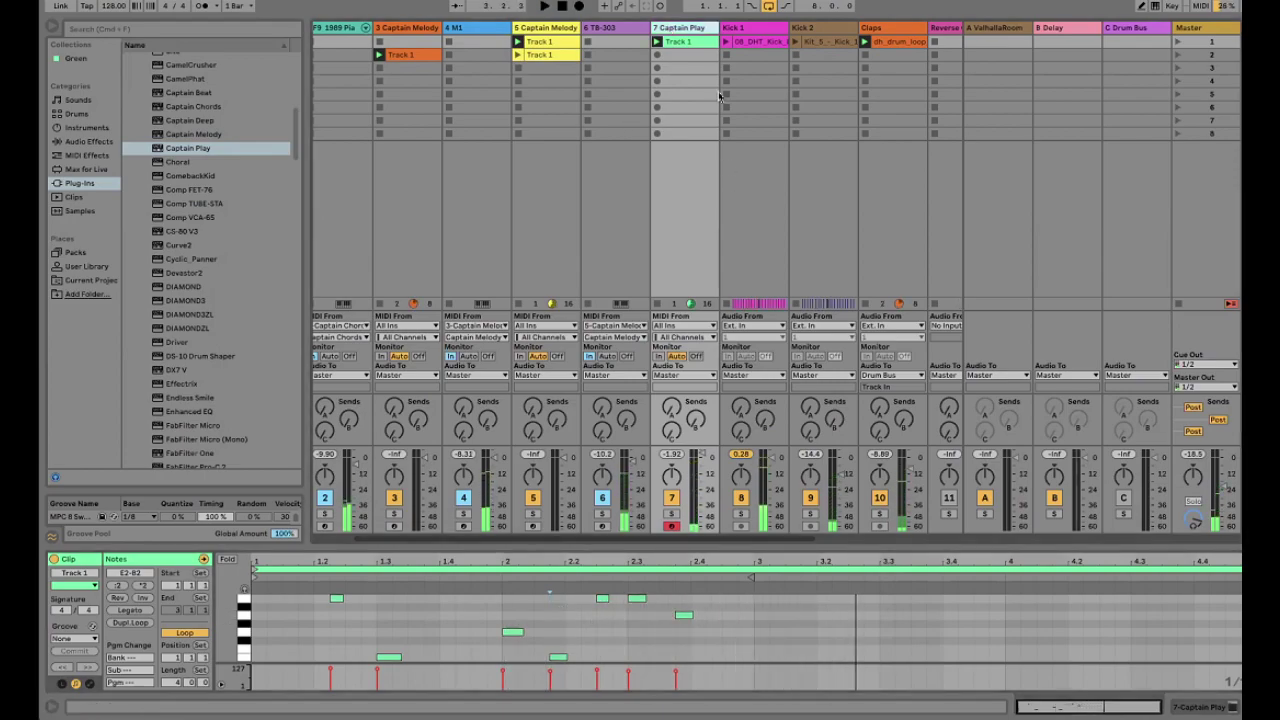
Reopen the Captain Play plug-in, clear its captured take and restart recording against the loop
click(673, 33)
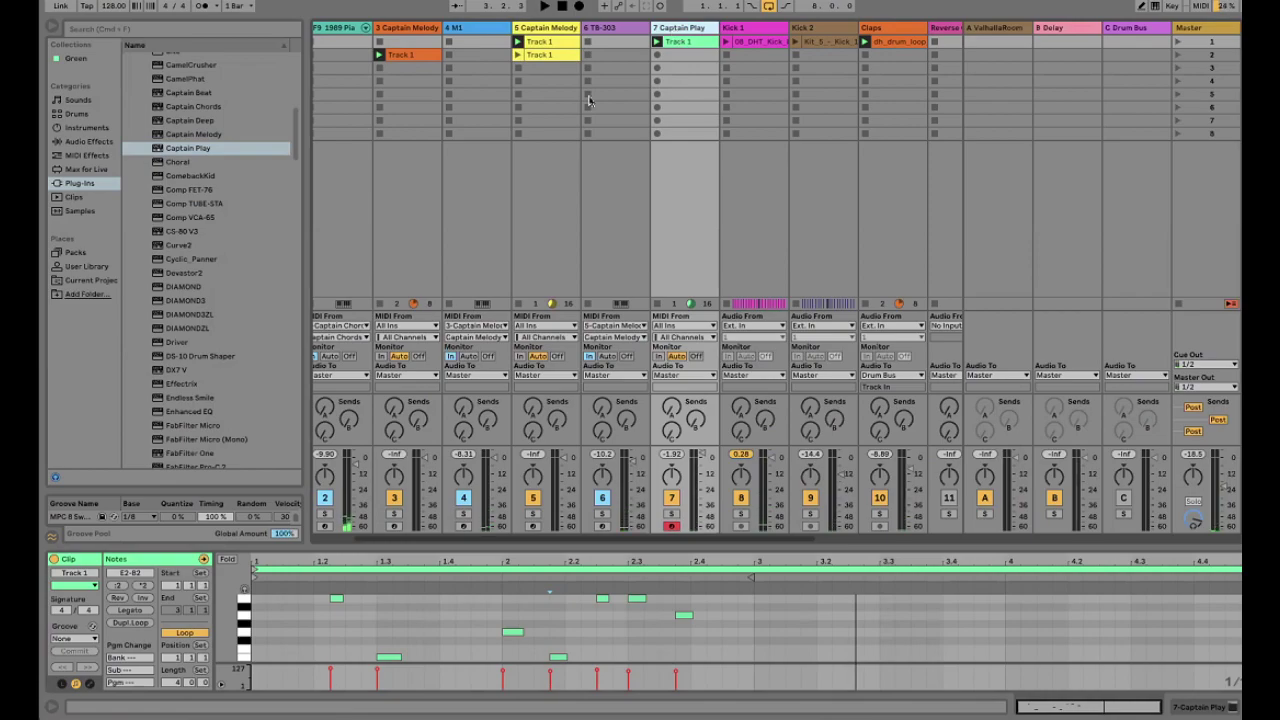
click(87, 560)
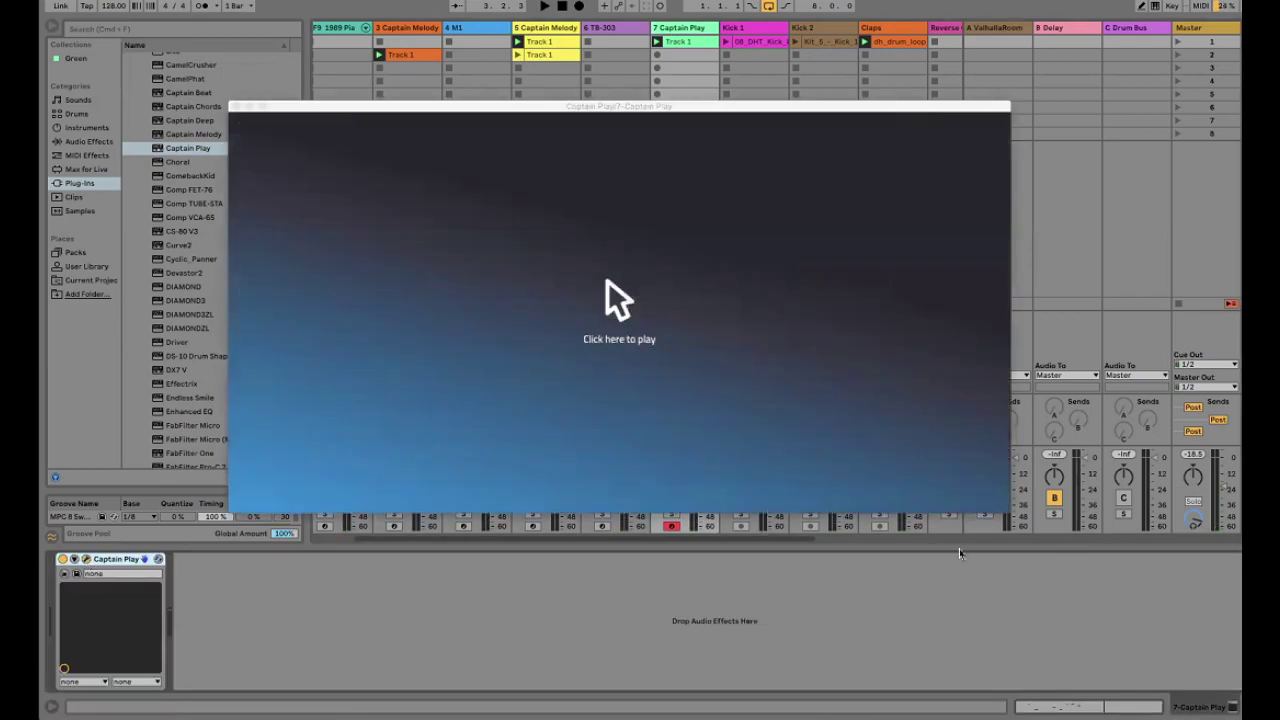
click(867, 458)
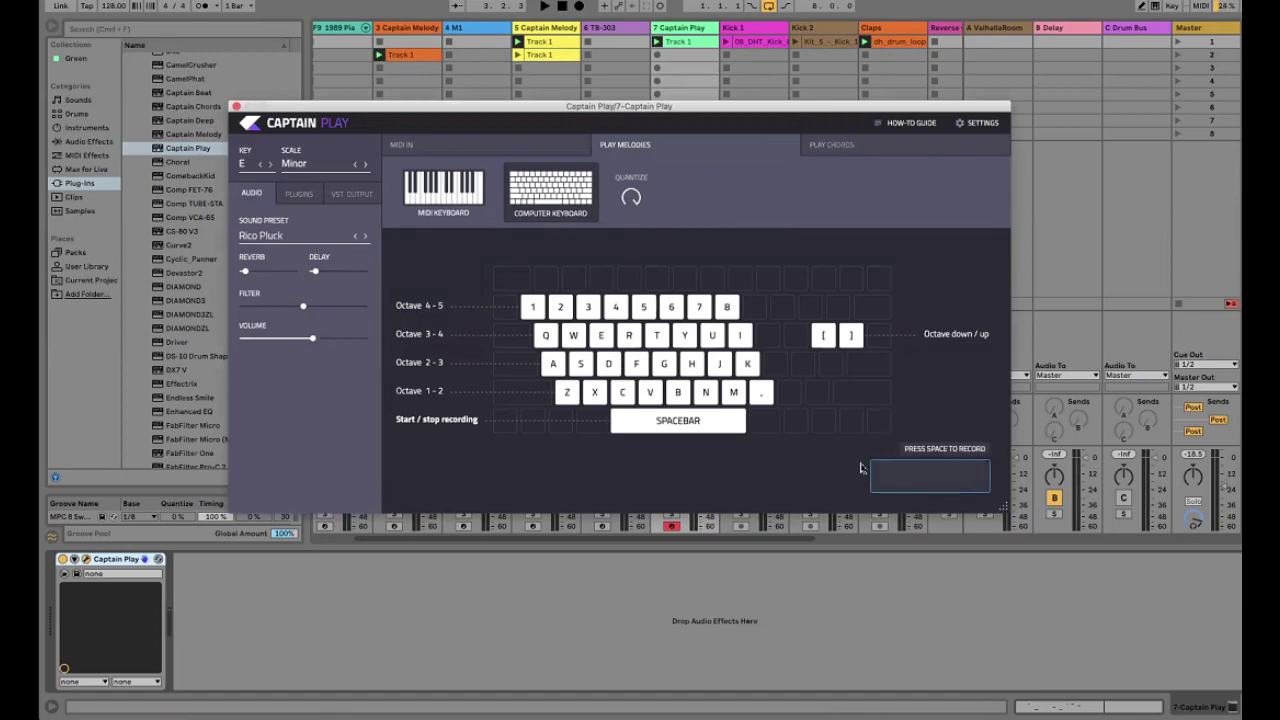
key(space)
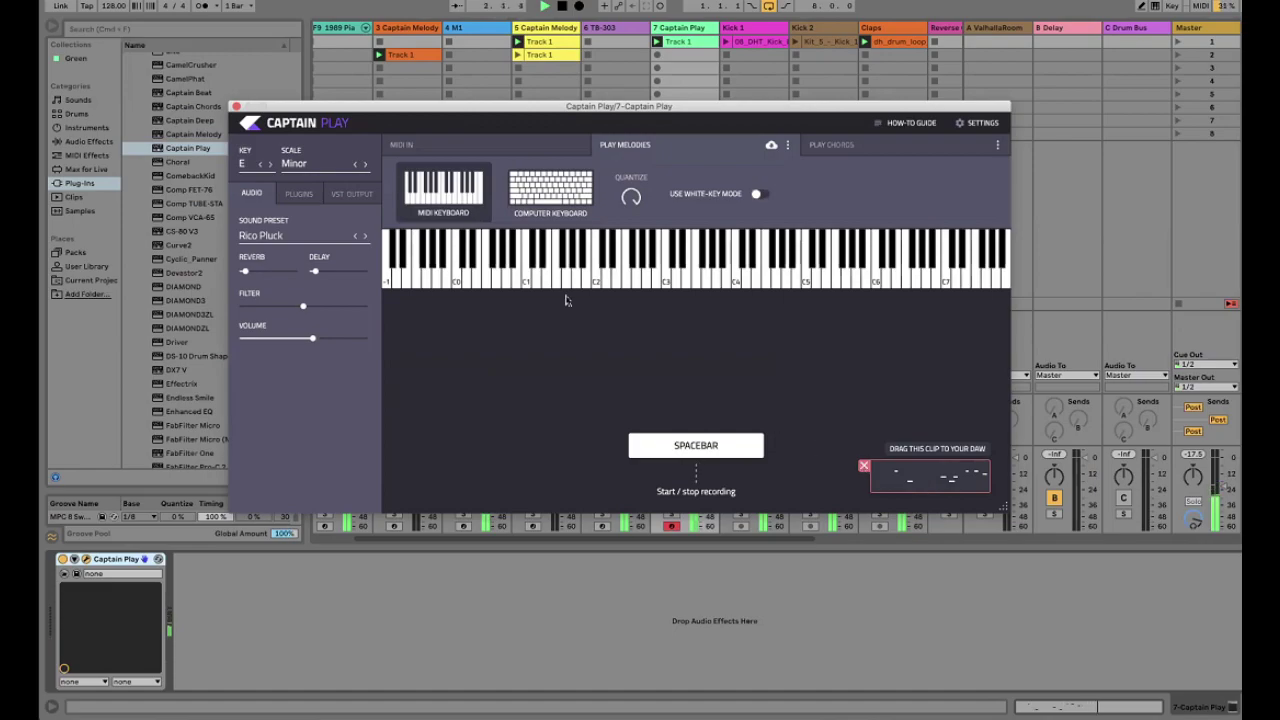
click(538, 201)
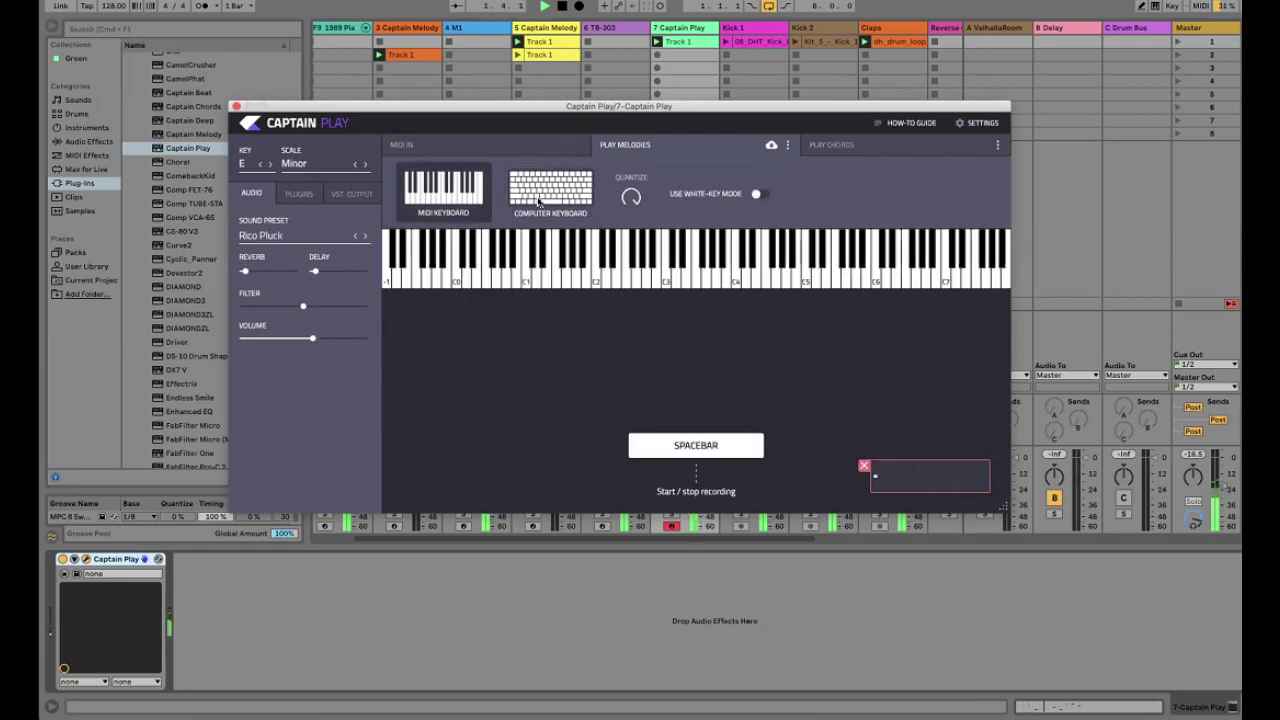
Stop the clip playing on the Captain Play track and set the plug-in to computer-keyboard input
drag(544, 145, 636, 610)
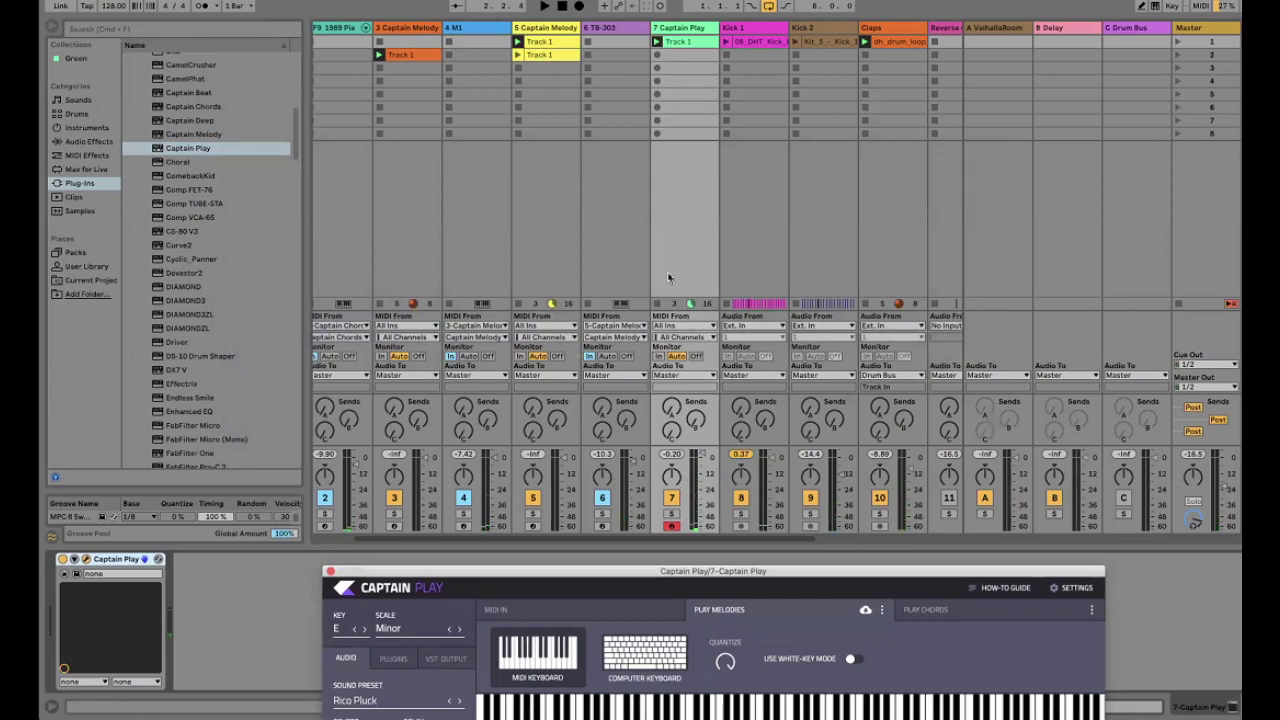
click(656, 304)
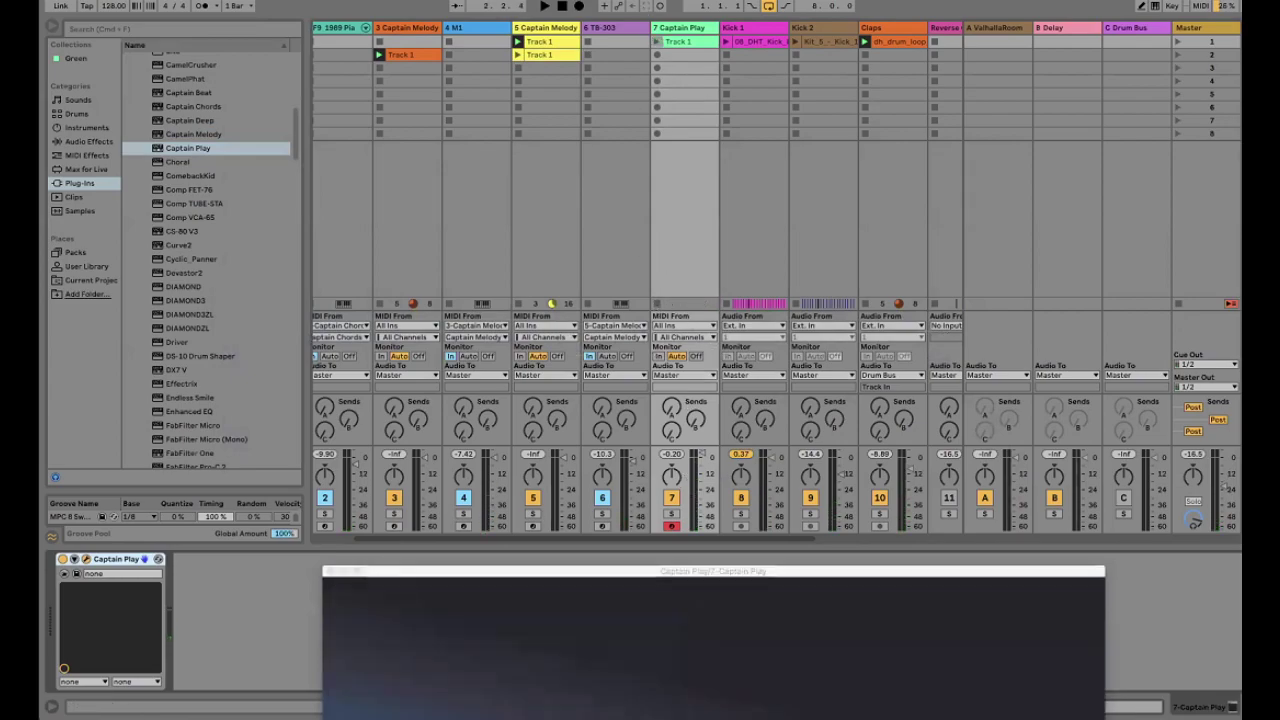
drag(523, 574, 528, 186)
click(572, 245)
Record another melody from the computer keyboard over the loop and place its clip in the Captain Play track's second slot
key(space)
key(a)
key(a)
key(d)
key(f)
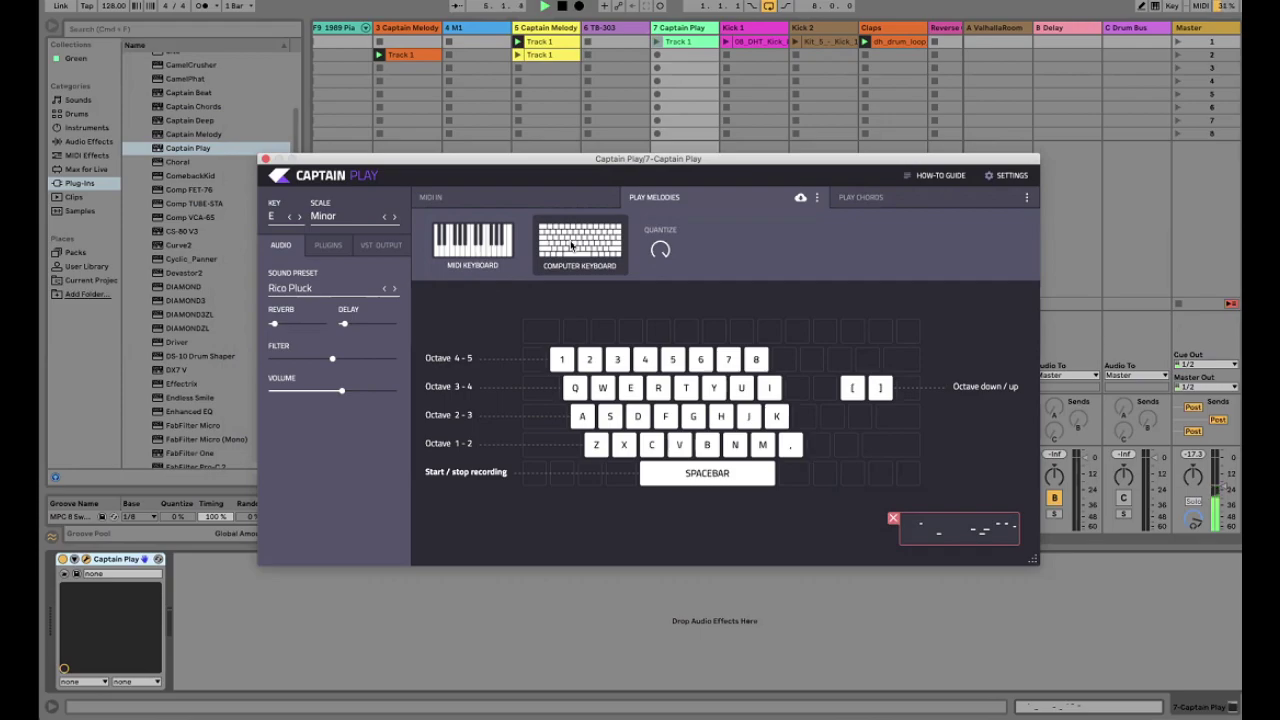
key(d)
key(a)
key(g)
key(f)
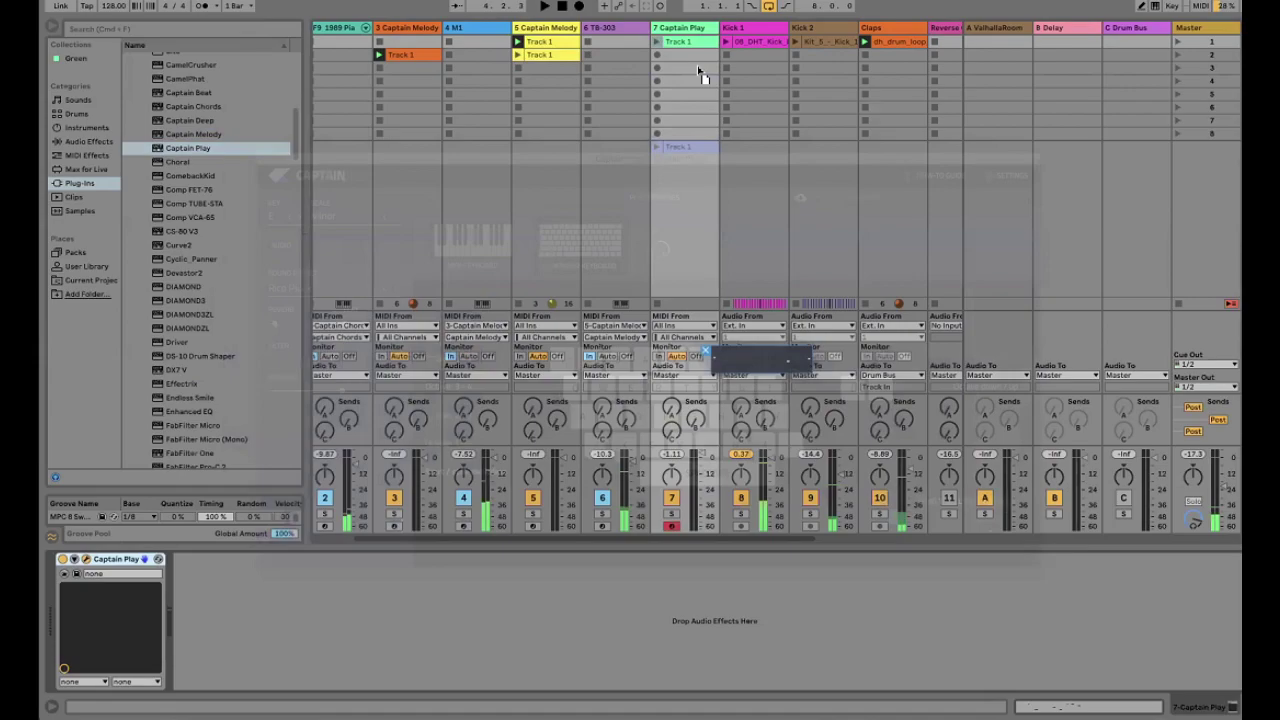
drag(700, 71, 692, 56)
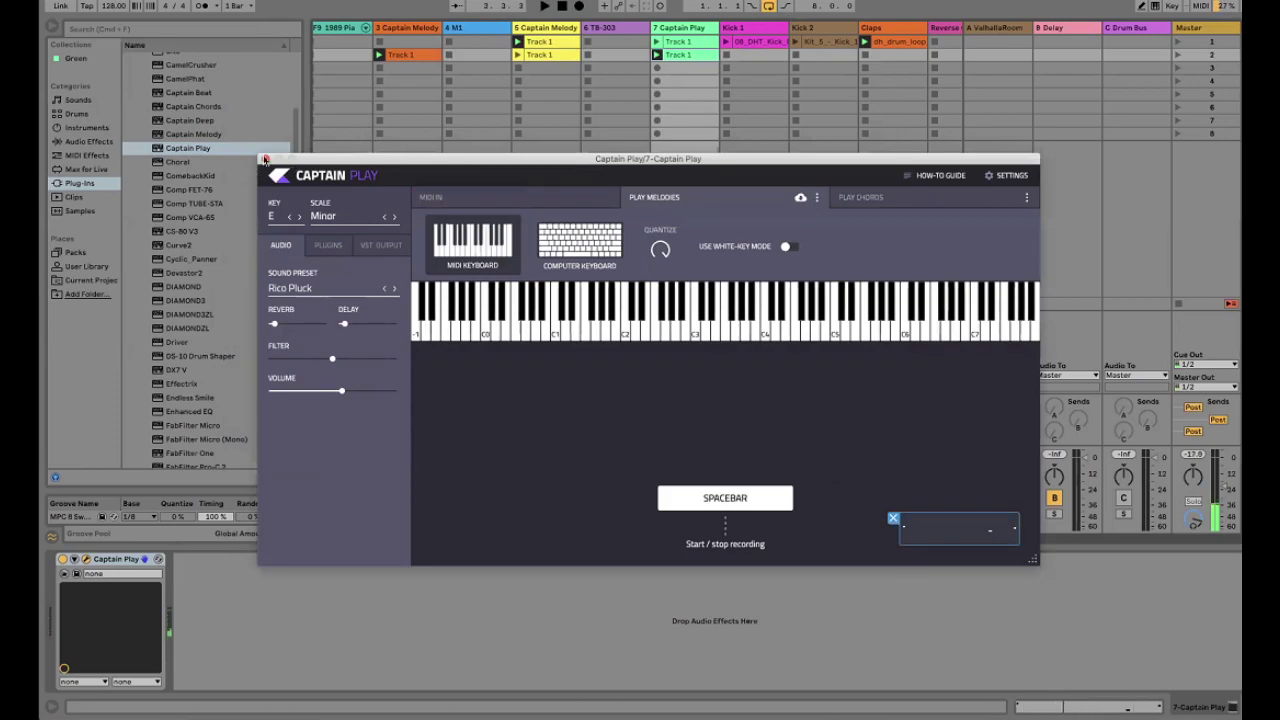
Close the plug-in window, show the second clip's notes and set its loop length to 4 bars
click(265, 160)
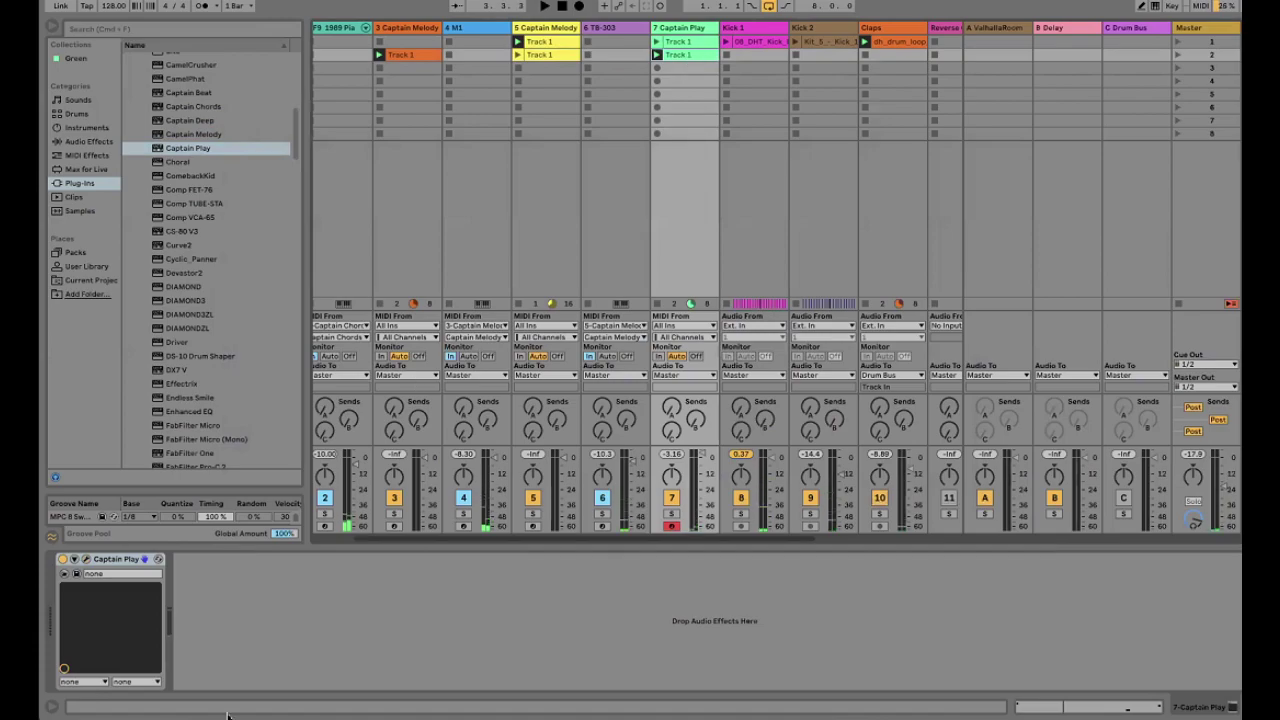
key(shift+Tab)
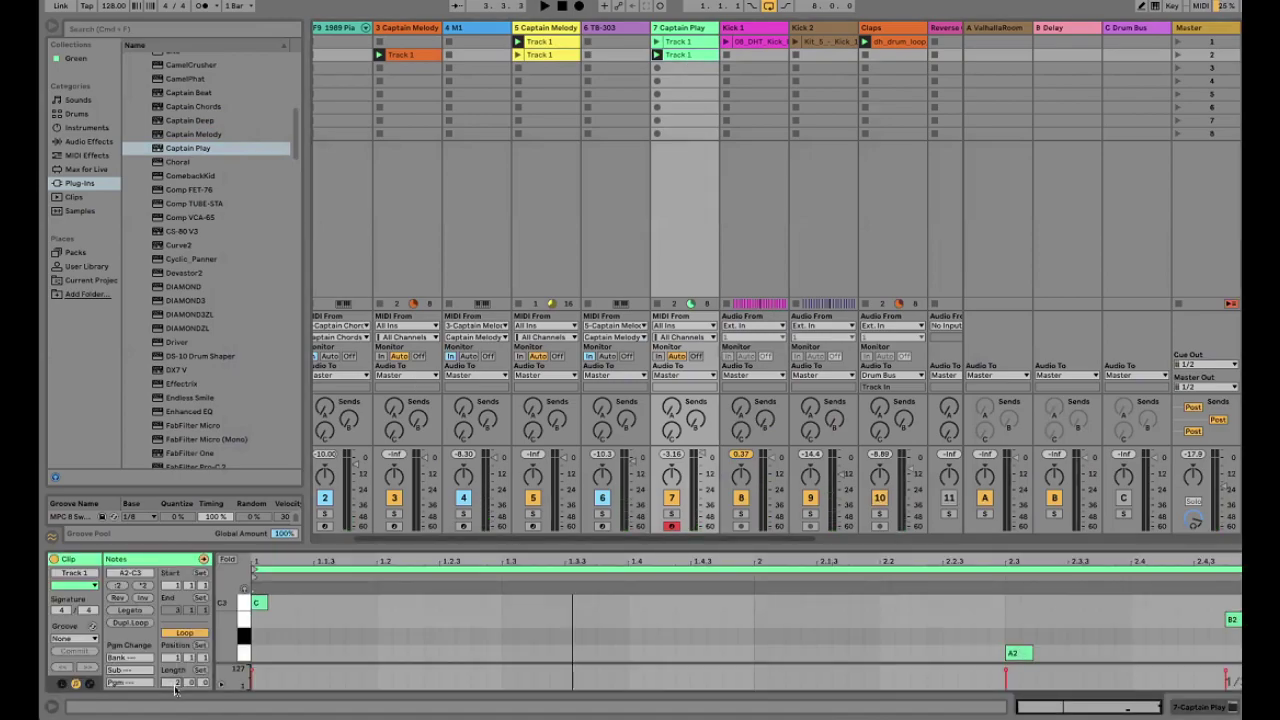
scroll(175, 687, up, 1)
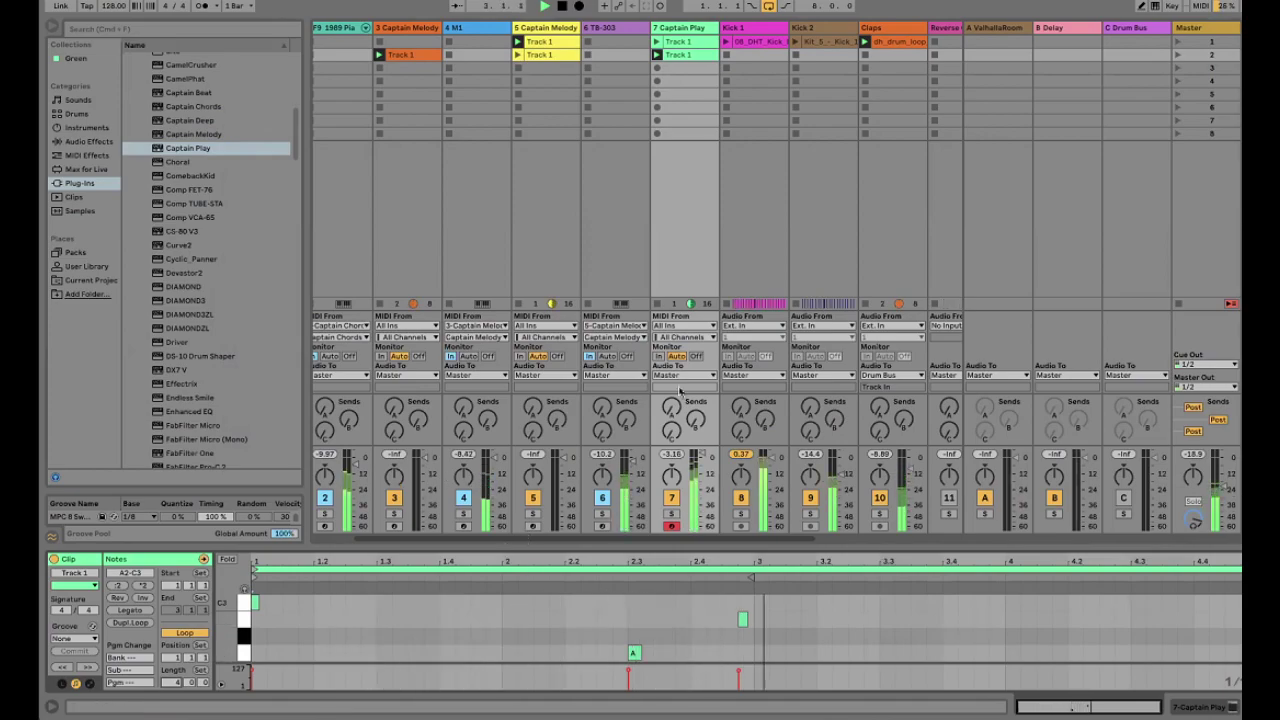
Enlarge the note editor and move the B2 note in the second clip to 2.4.3
drag(618, 557, 671, 122)
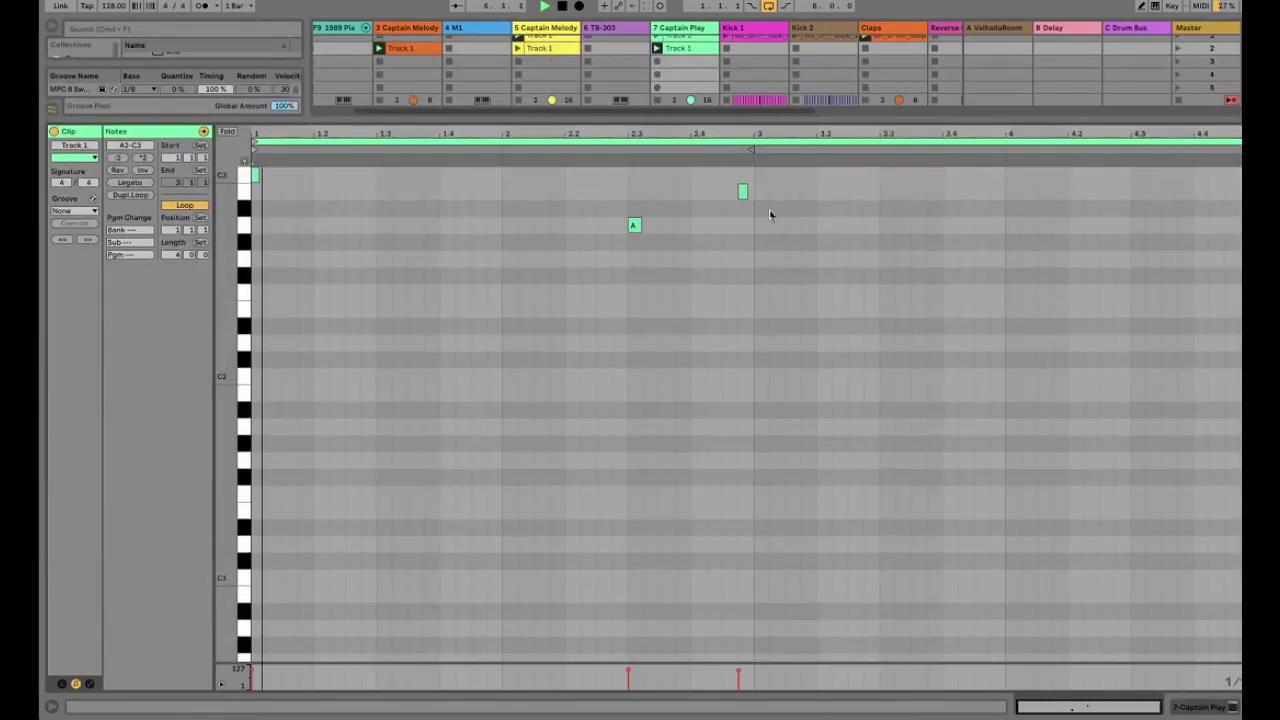
click(750, 192)
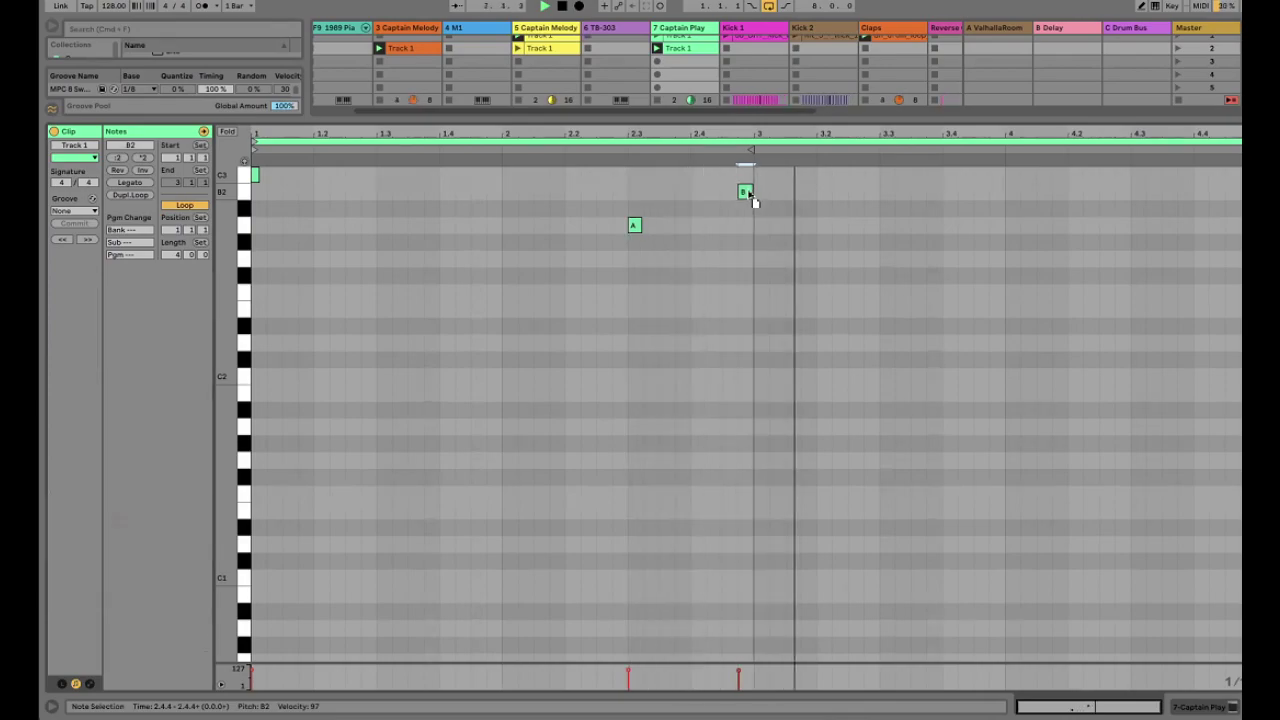
mouse_move(745, 193)
mouse_down()
mouse_move(732, 196)
mouse_move(755, 195)
mouse_up()
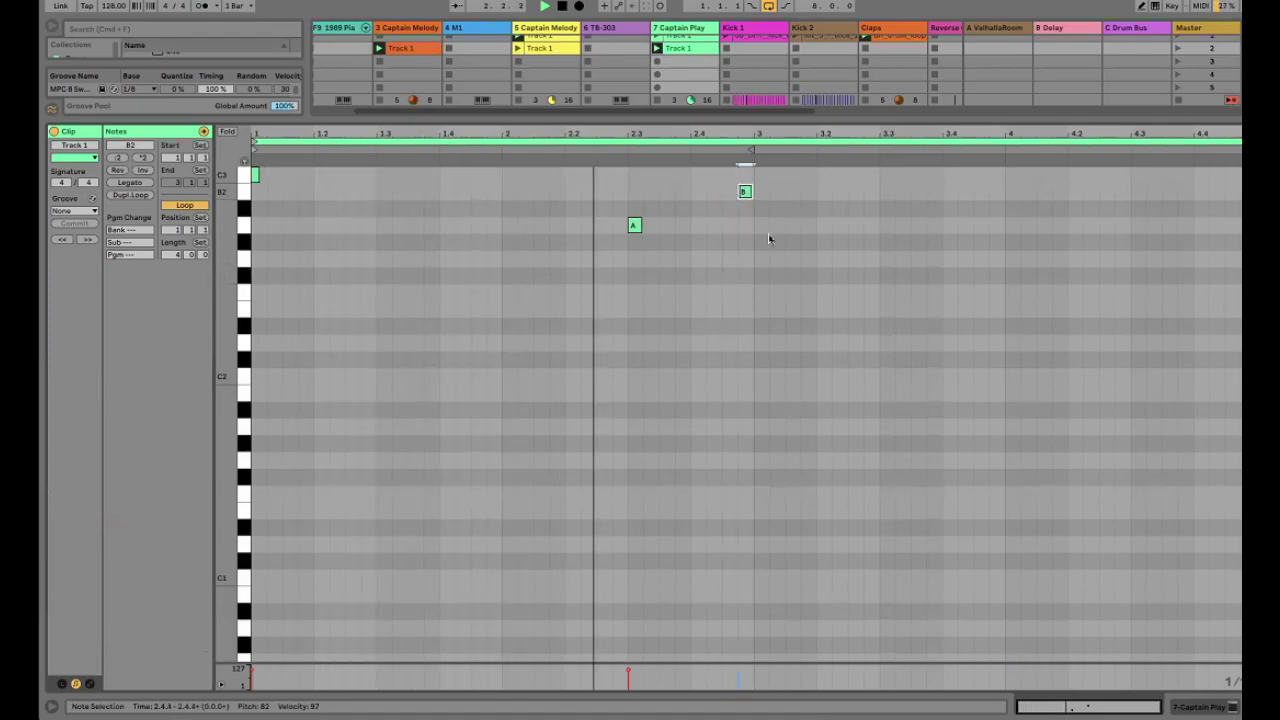
drag(746, 191, 732, 192)
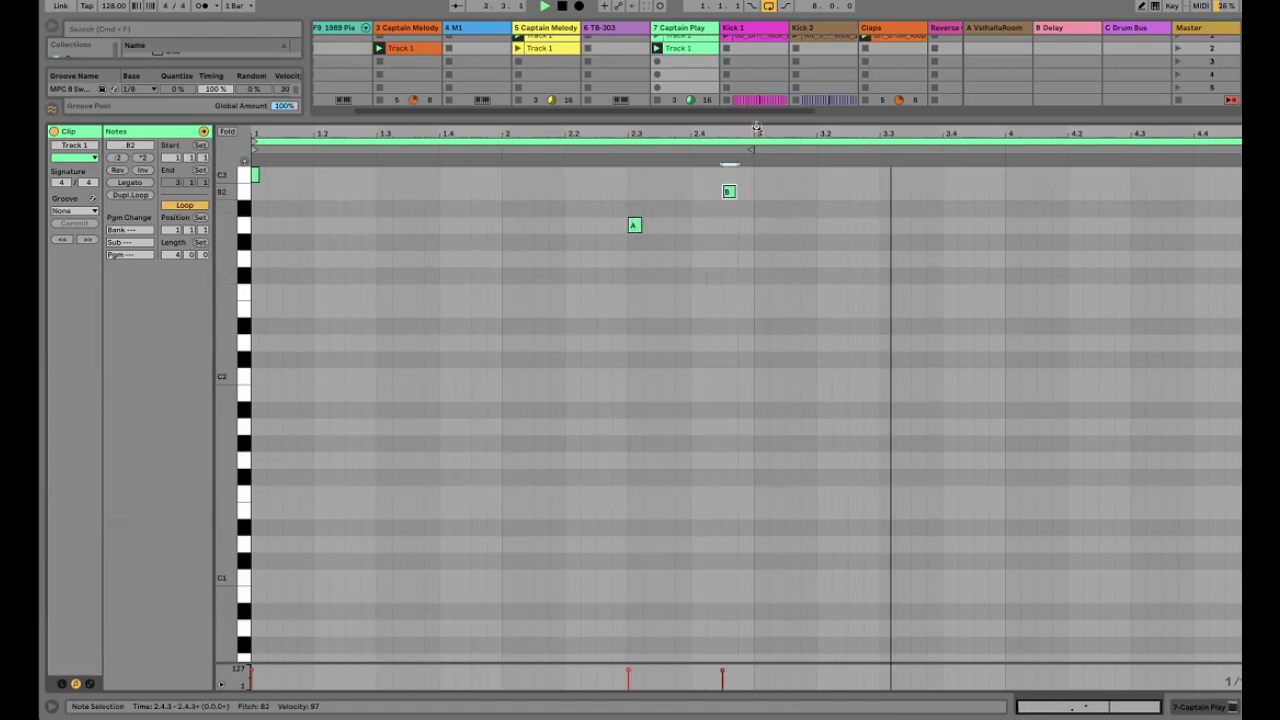
Load Captain Melody onto the new MIDI track 8 and connect it to Captain Chords
click(750, 131)
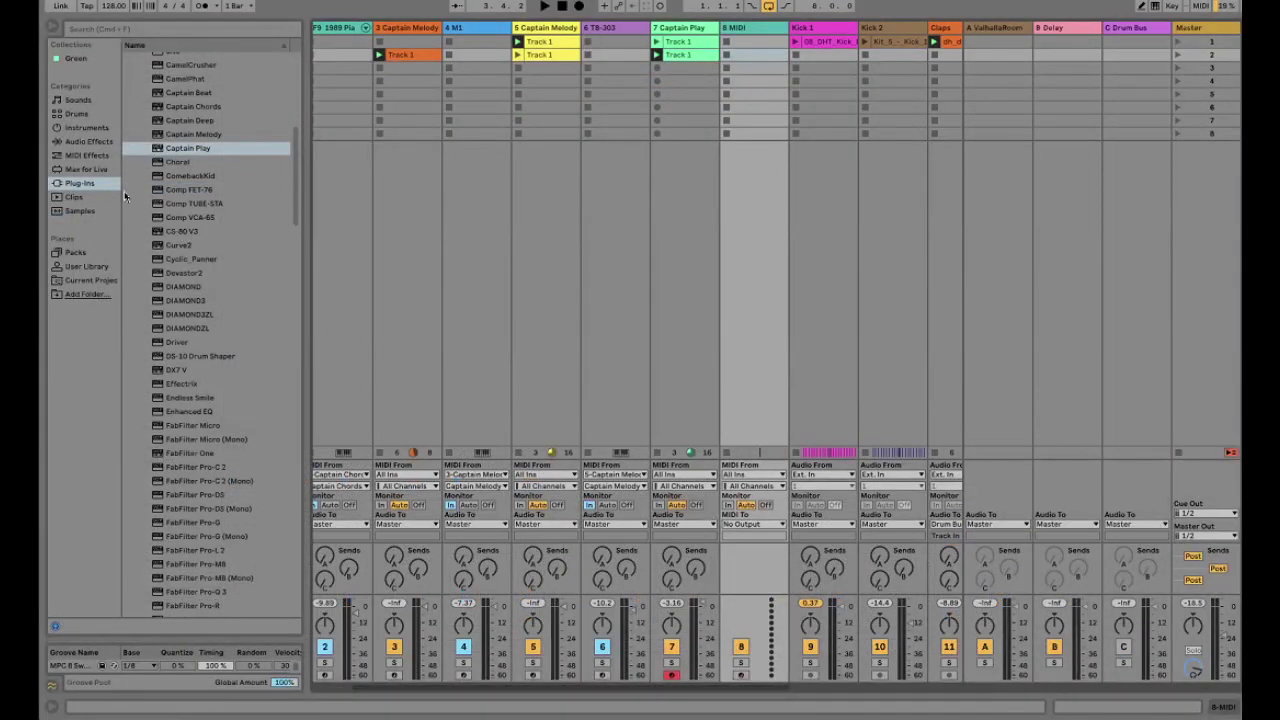
click(182, 136)
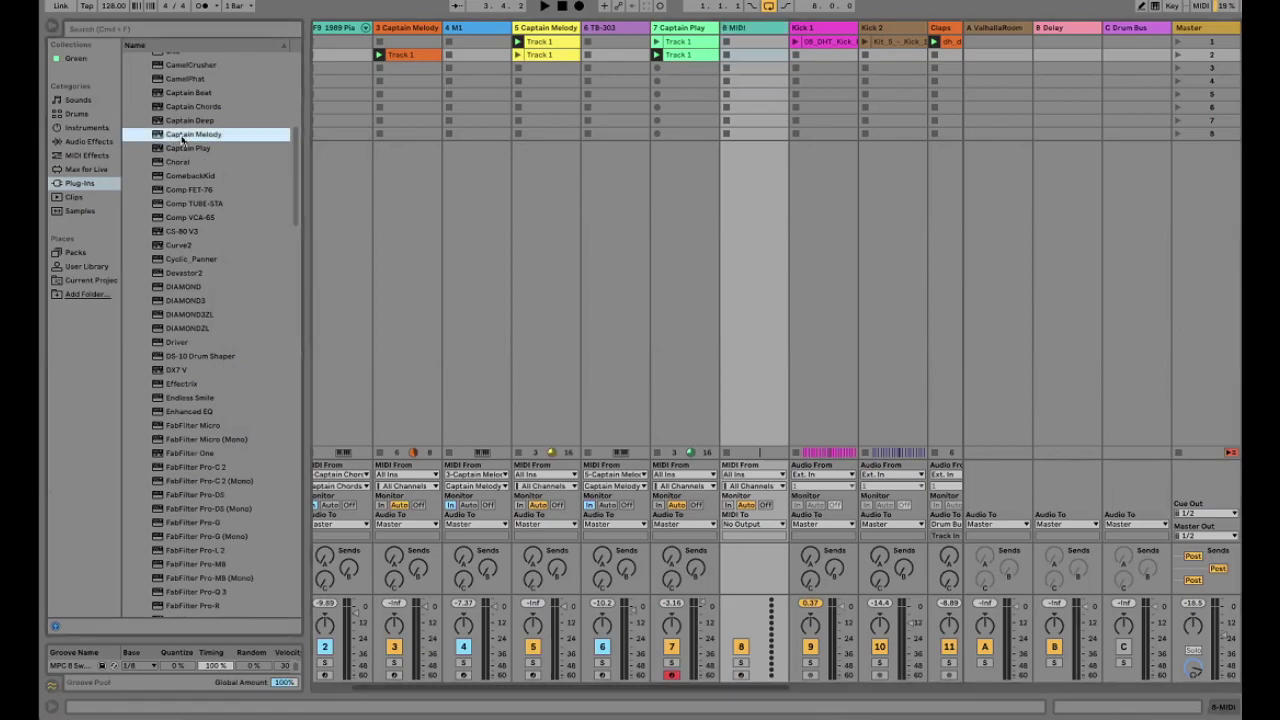
double_click(760, 33)
click(760, 33)
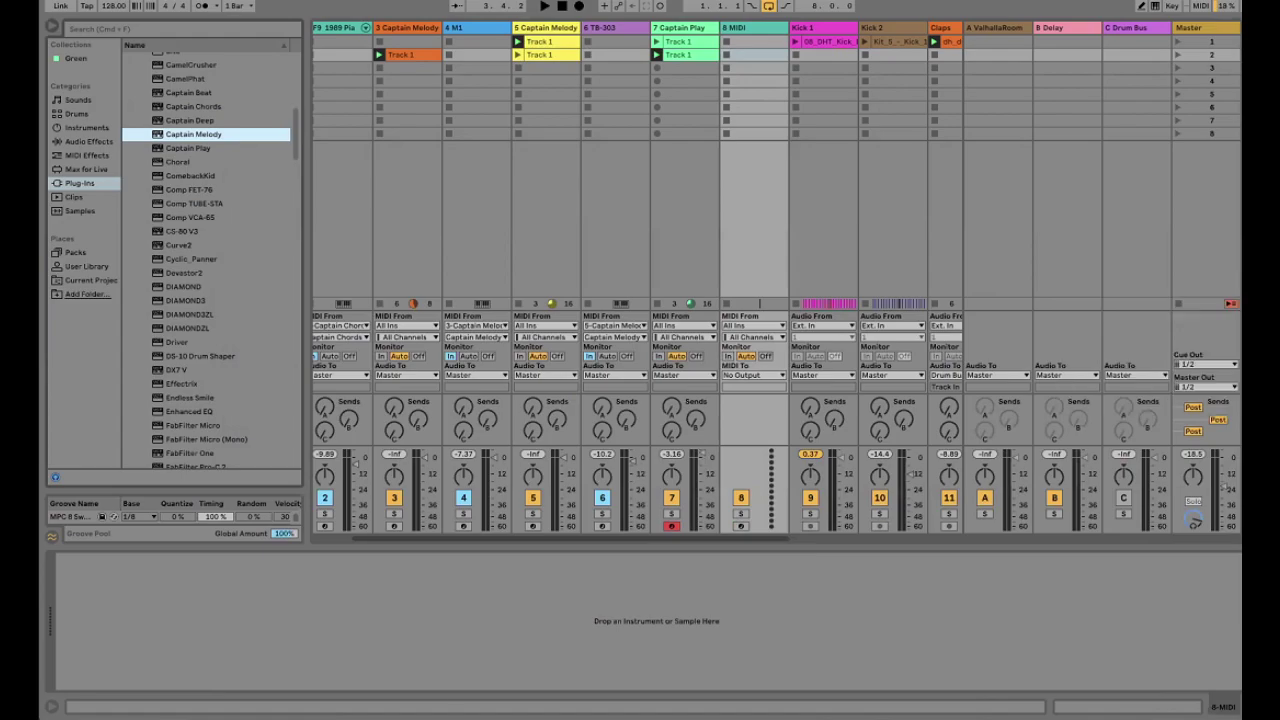
key(Return)
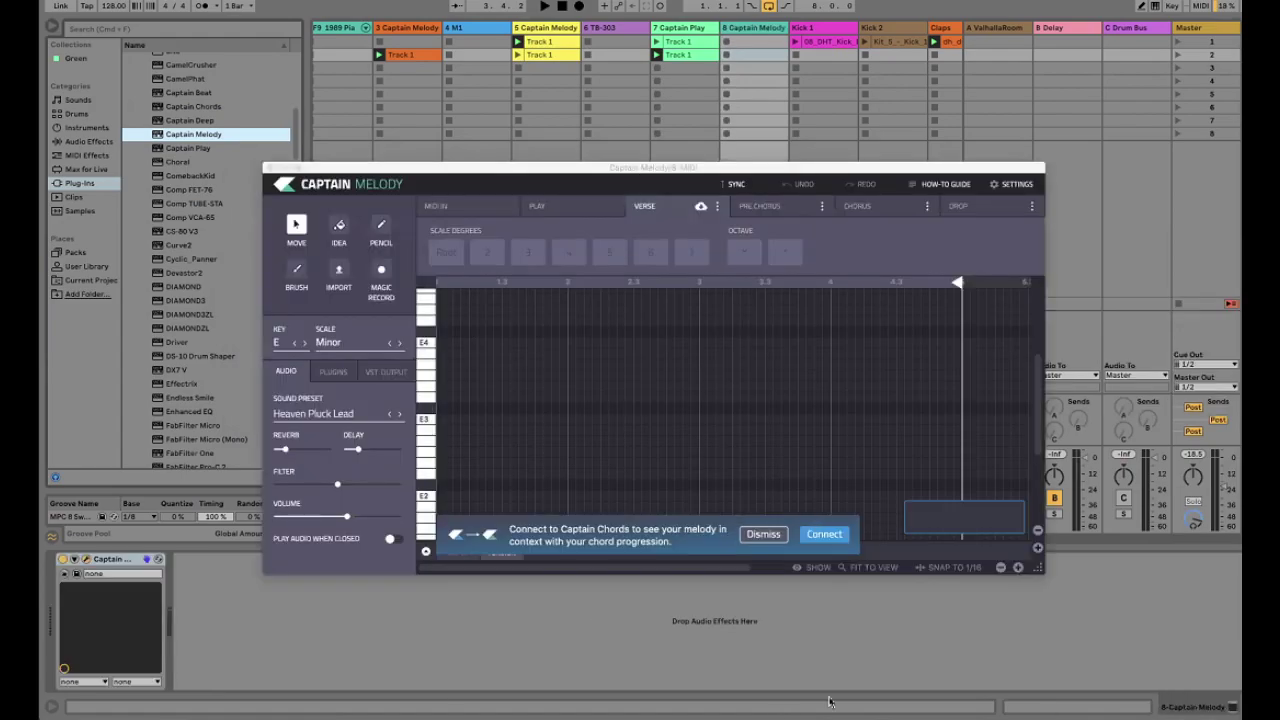
click(825, 535)
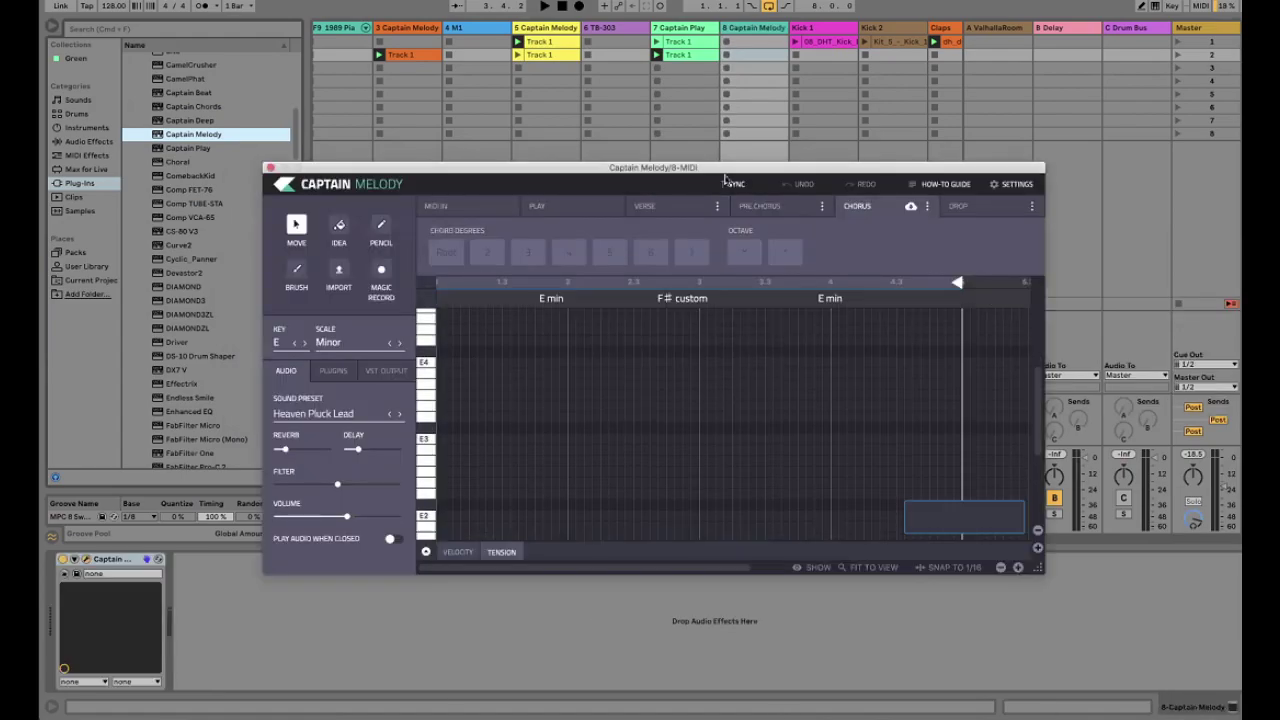
drag(574, 168, 582, 105)
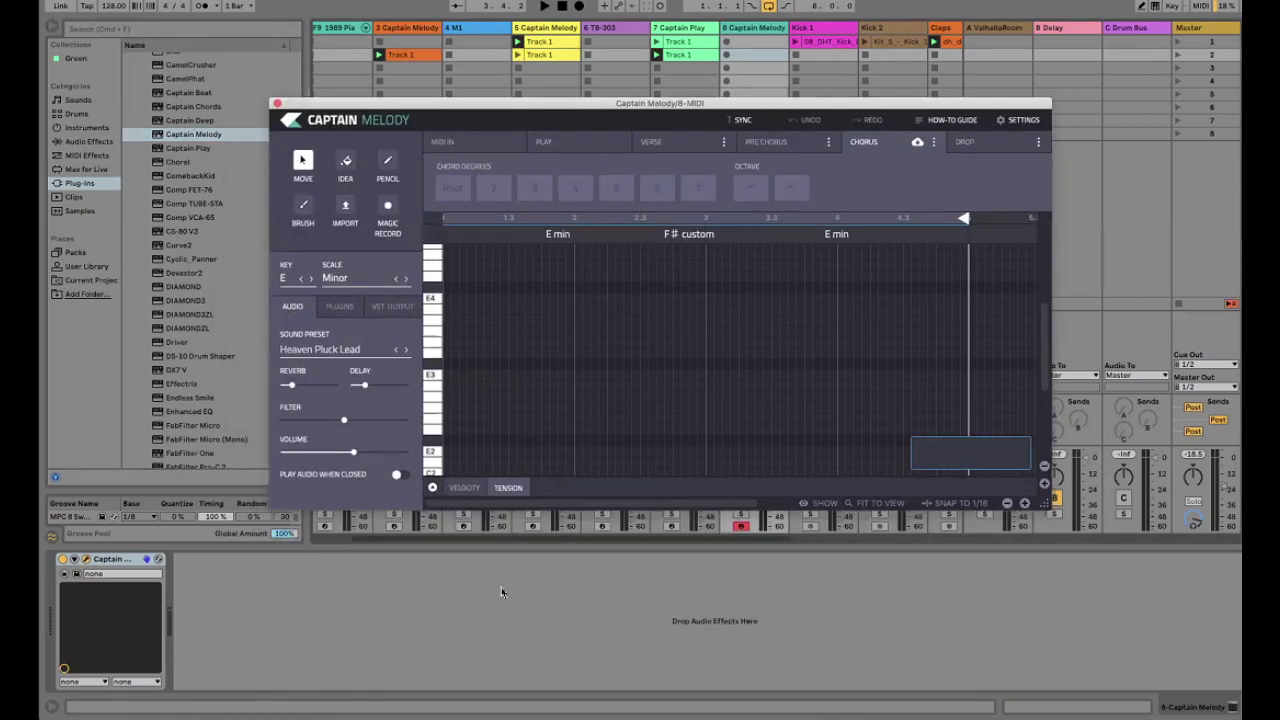
Change Captain Melody's sound preset to Waiting Pluck from the Plucks group
click(368, 350)
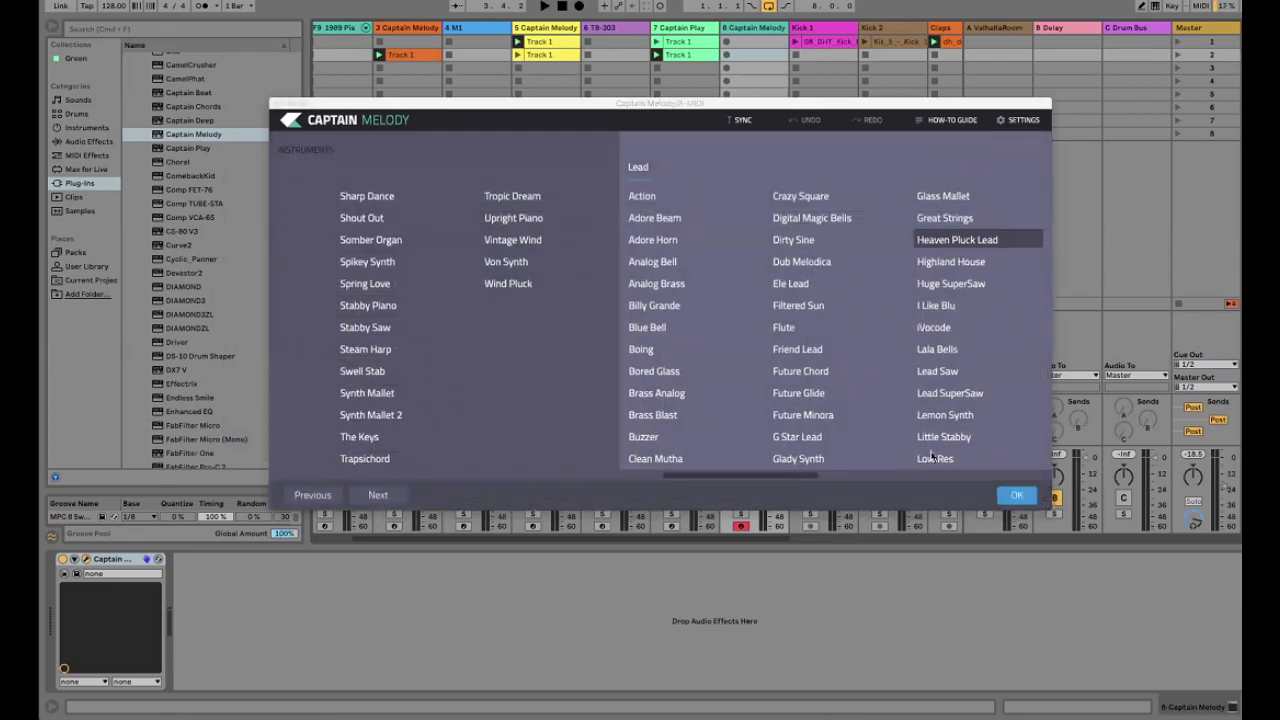
scroll(915, 260, right, 10)
click(916, 268)
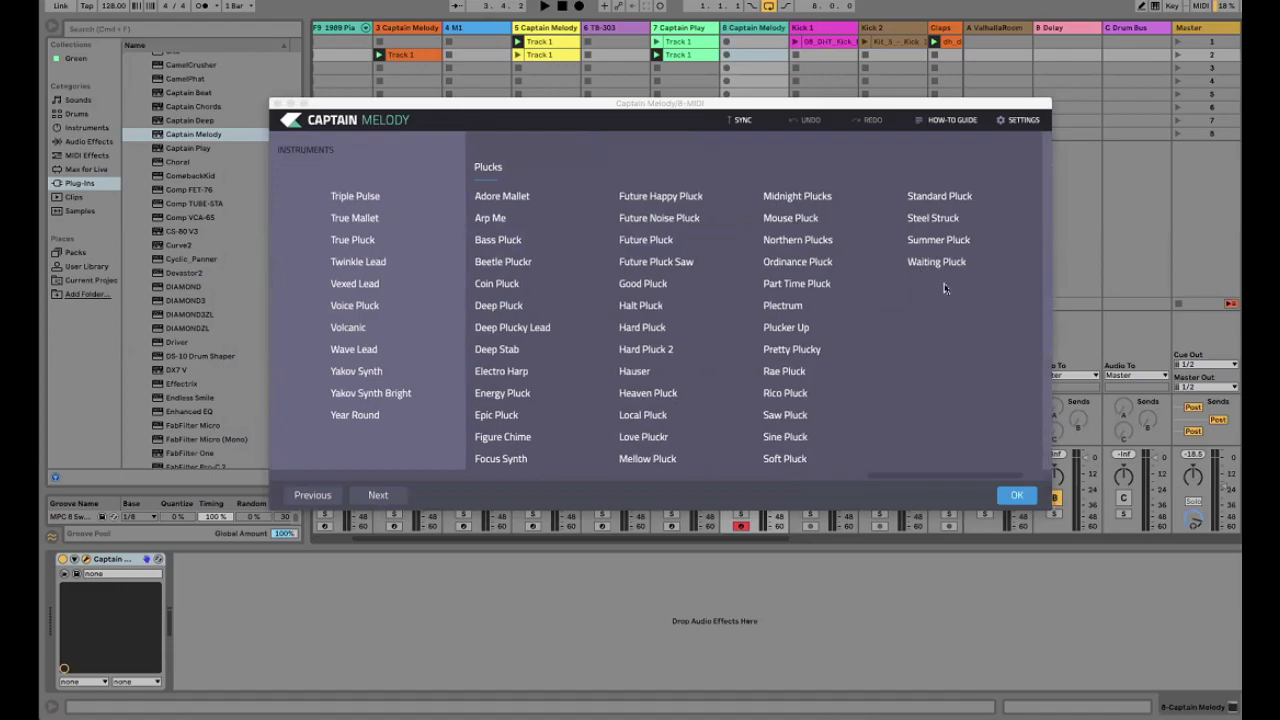
click(1013, 497)
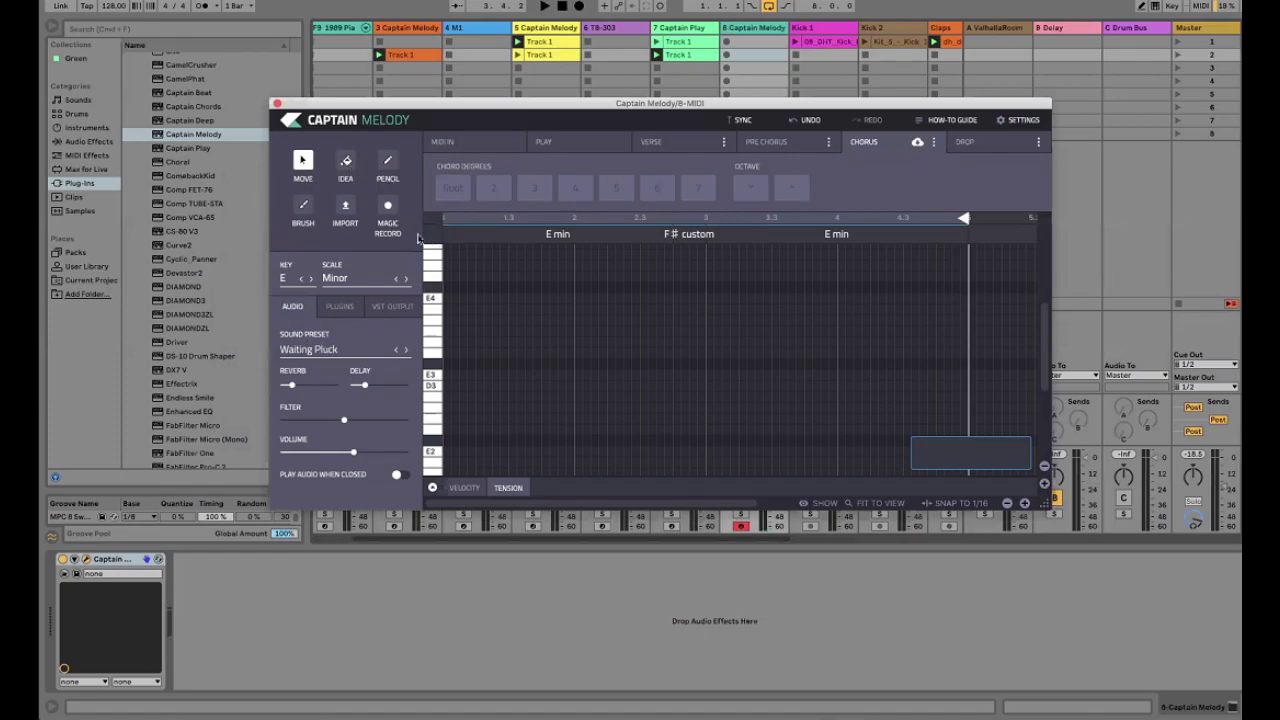
Generate a melody idea in the Chorus section and limit its region to bar 1
key(i)
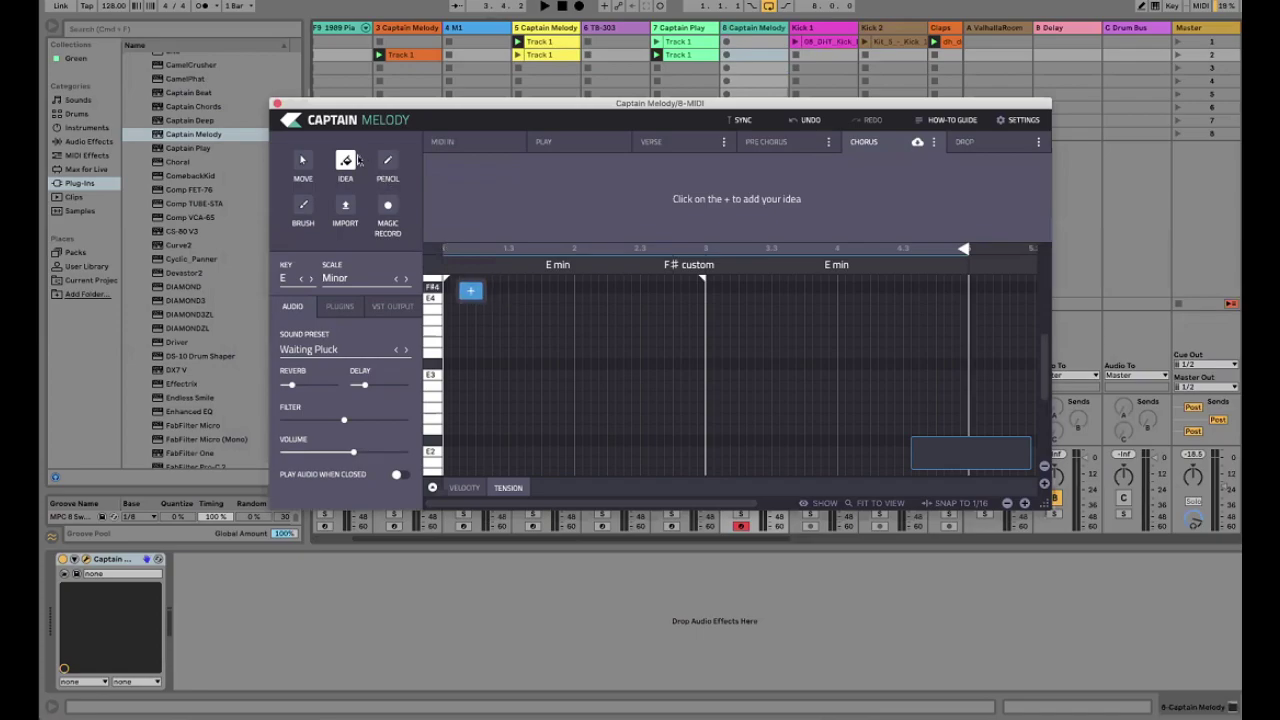
drag(472, 298, 576, 303)
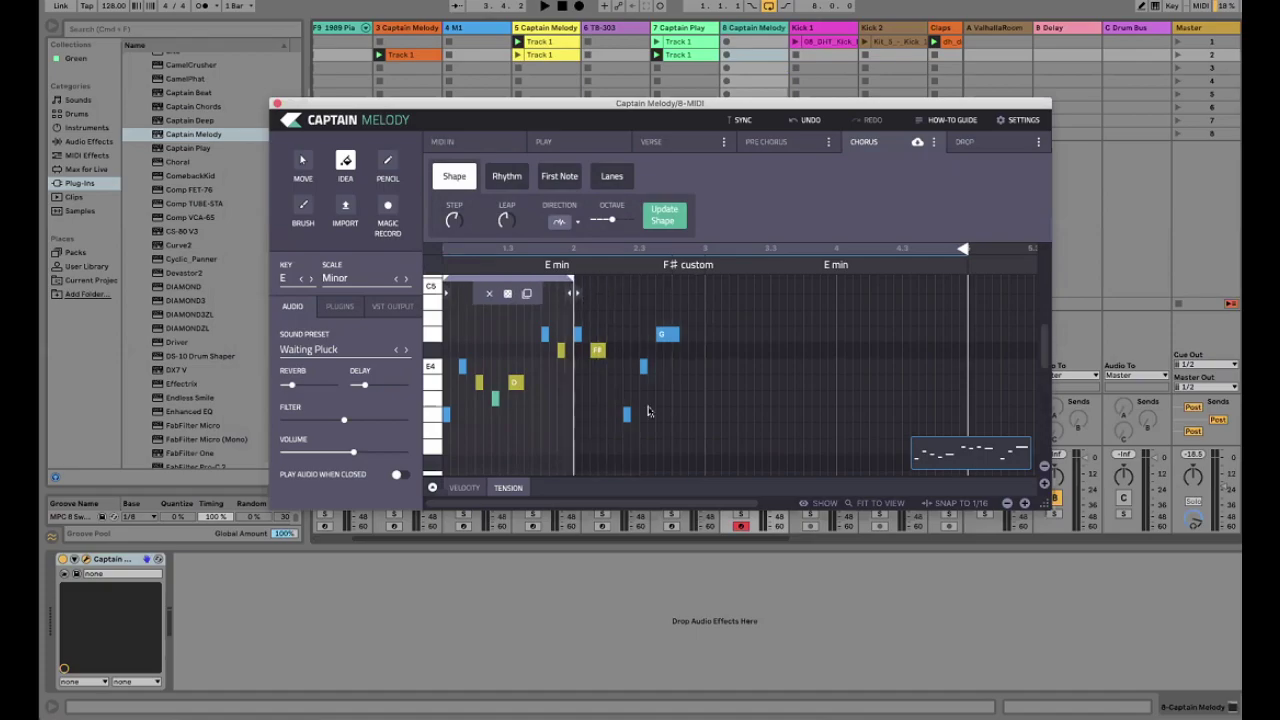
click(575, 295)
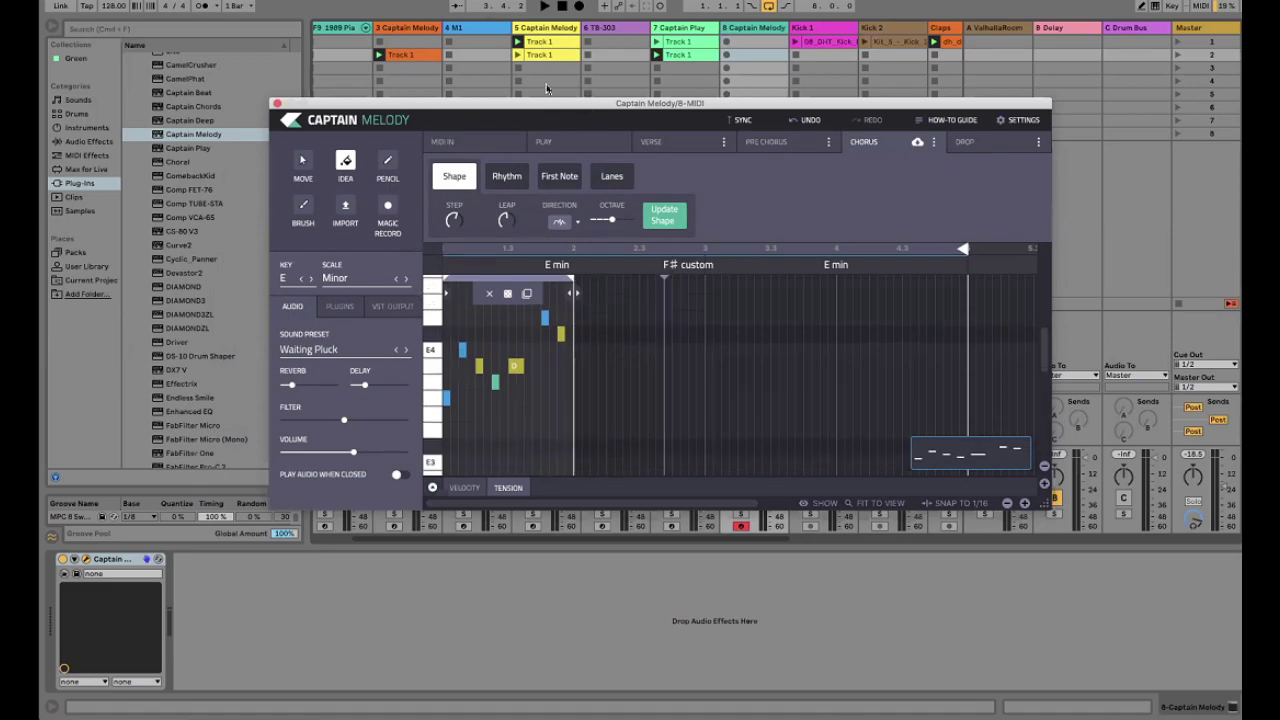
drag(546, 104, 504, 81)
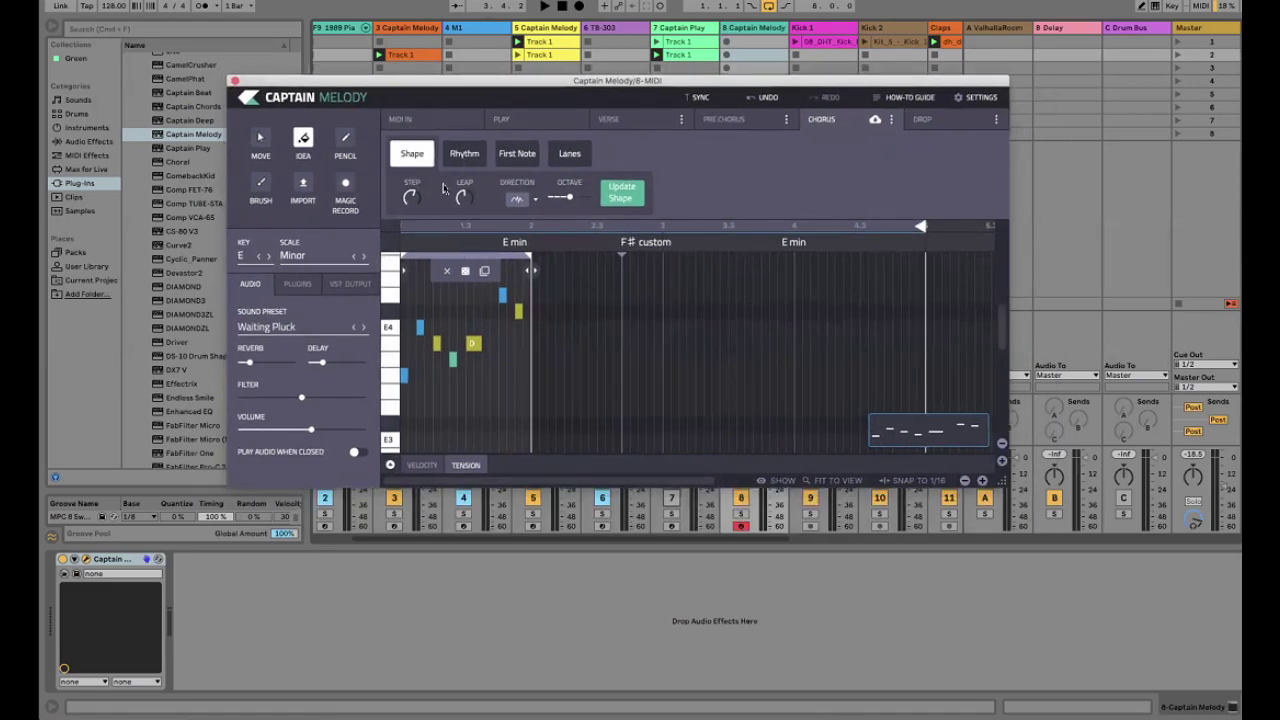
Regenerate the rhythm of the bar 1 idea and audition it with the loop
click(464, 153)
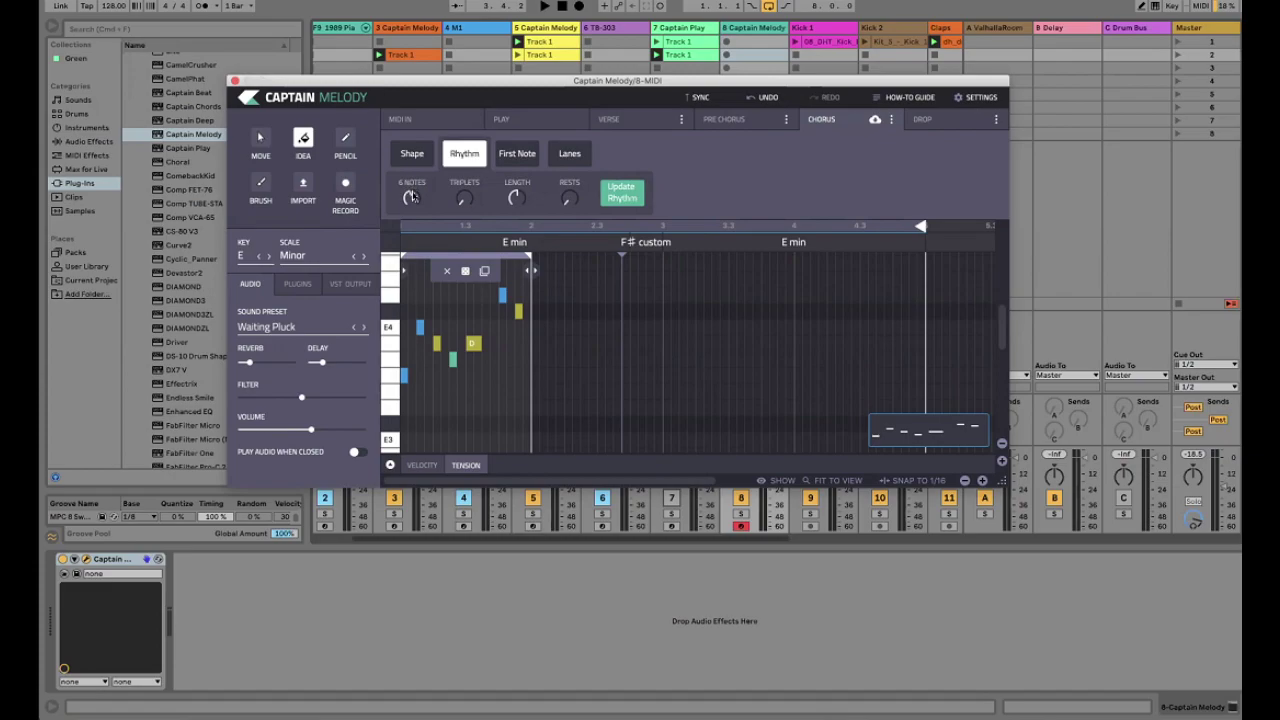
click(638, 200)
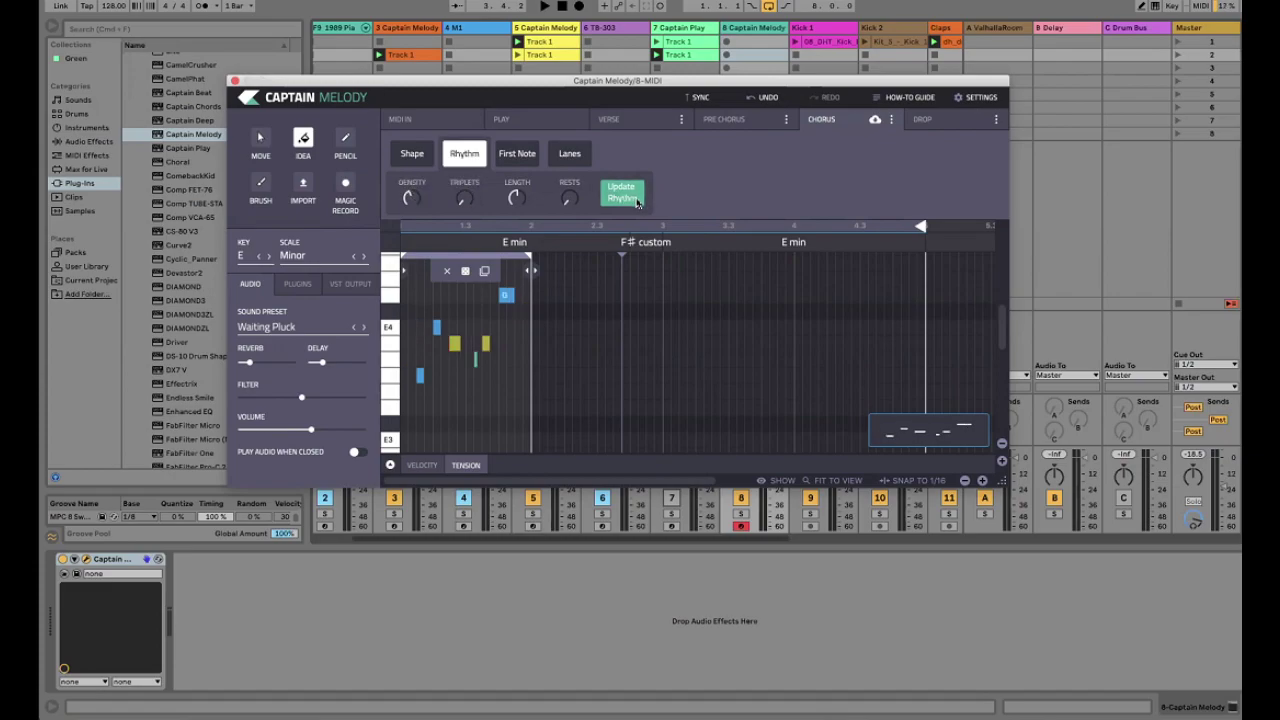
key(space)
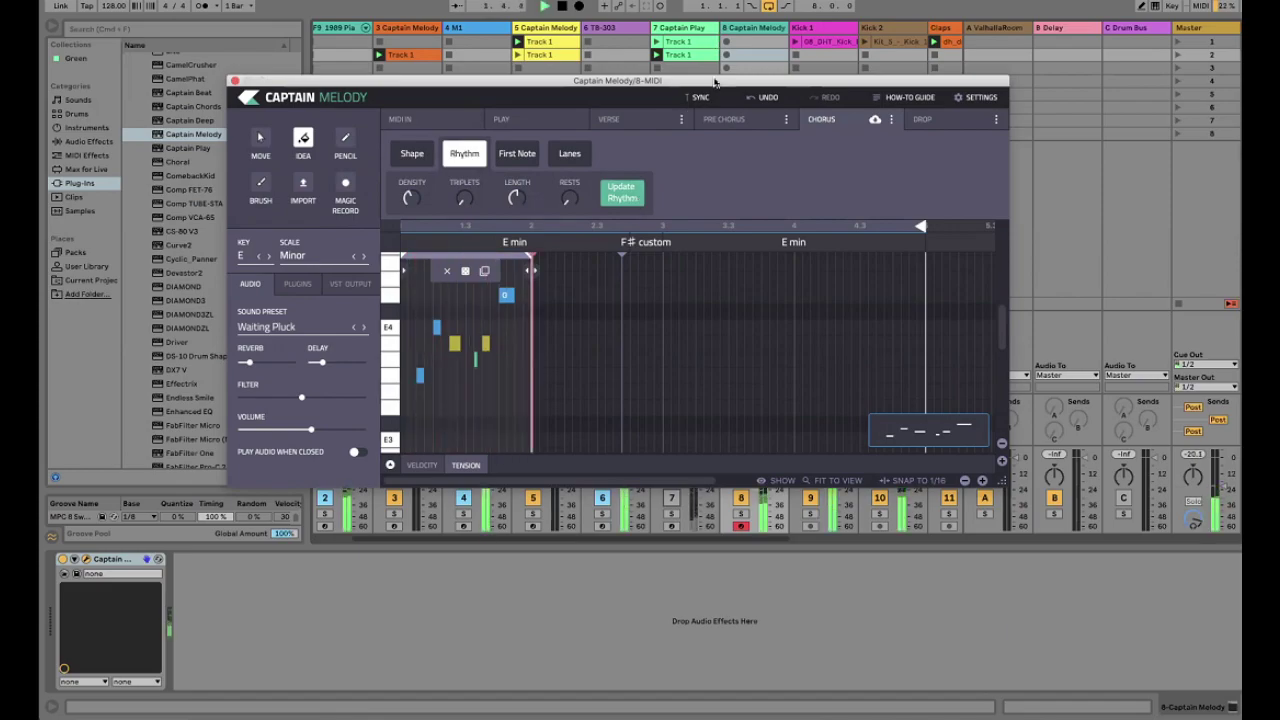
key(space)
Move the plug-in window aside to check the mixer during playback, and bring it back over the session view
drag(717, 82, 739, 707)
drag(600, 705, 581, 12)
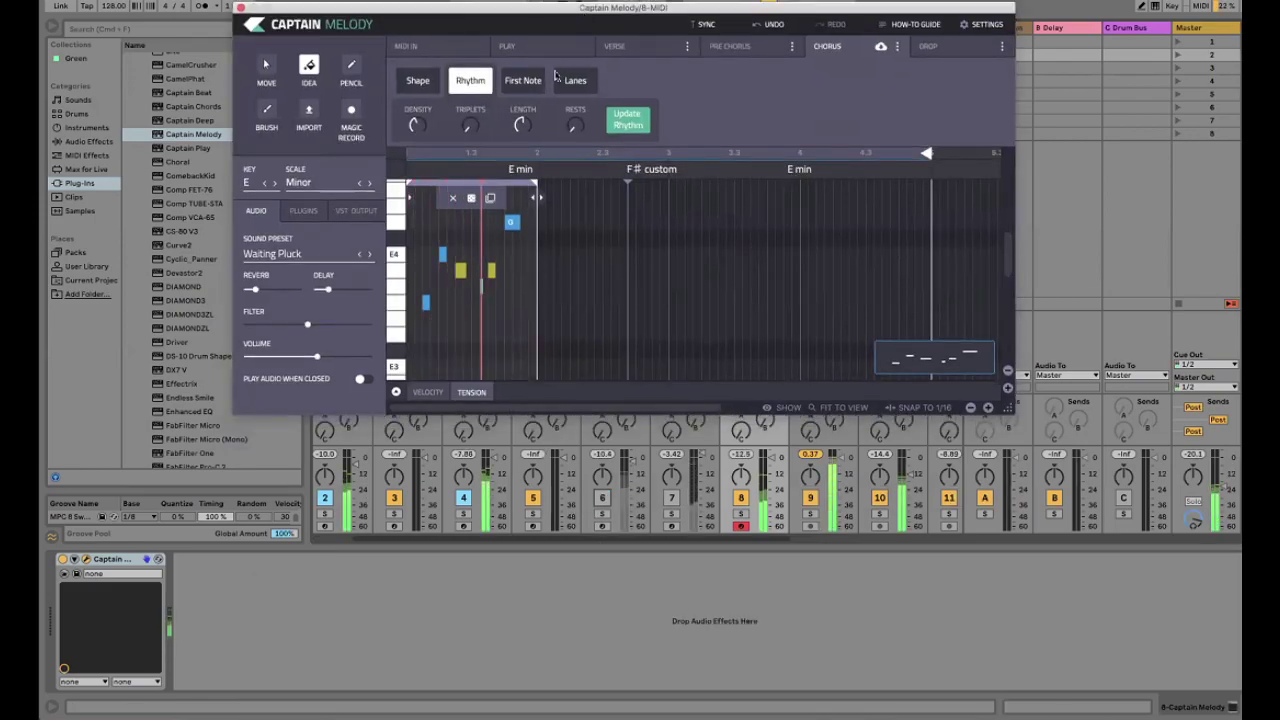
drag(700, 8, 746, 549)
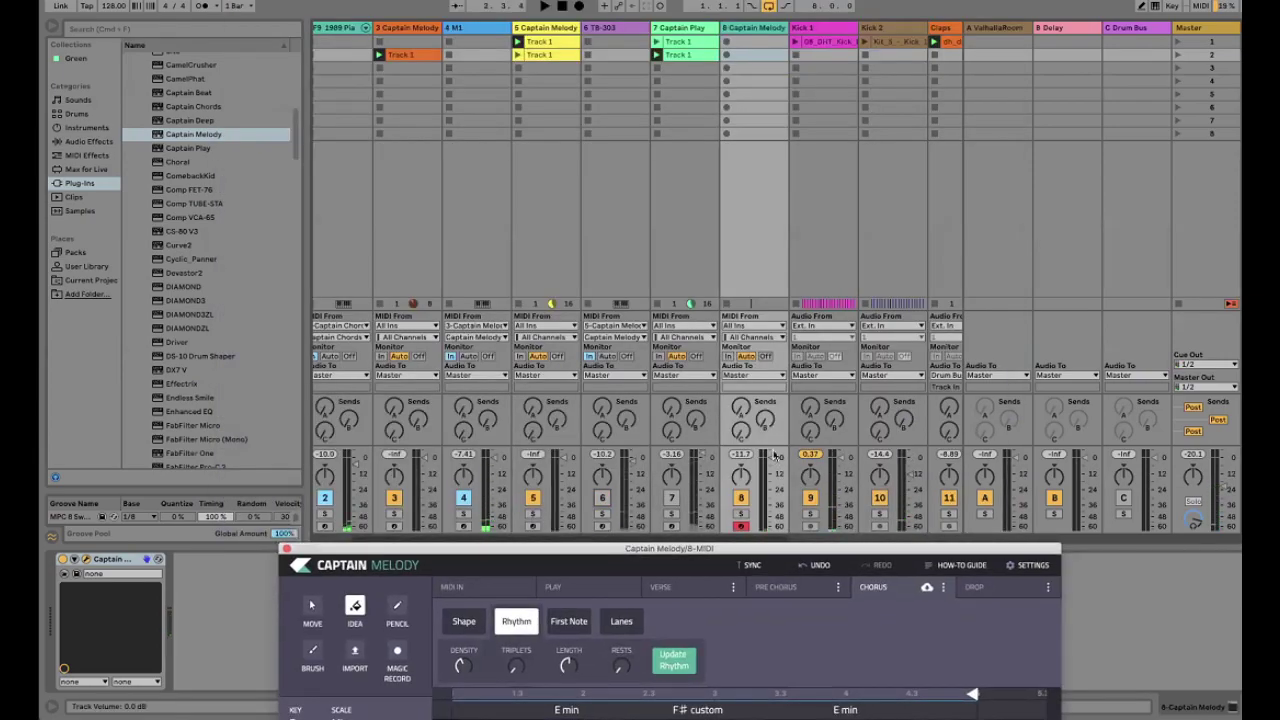
click(721, 538)
drag(740, 549, 764, 120)
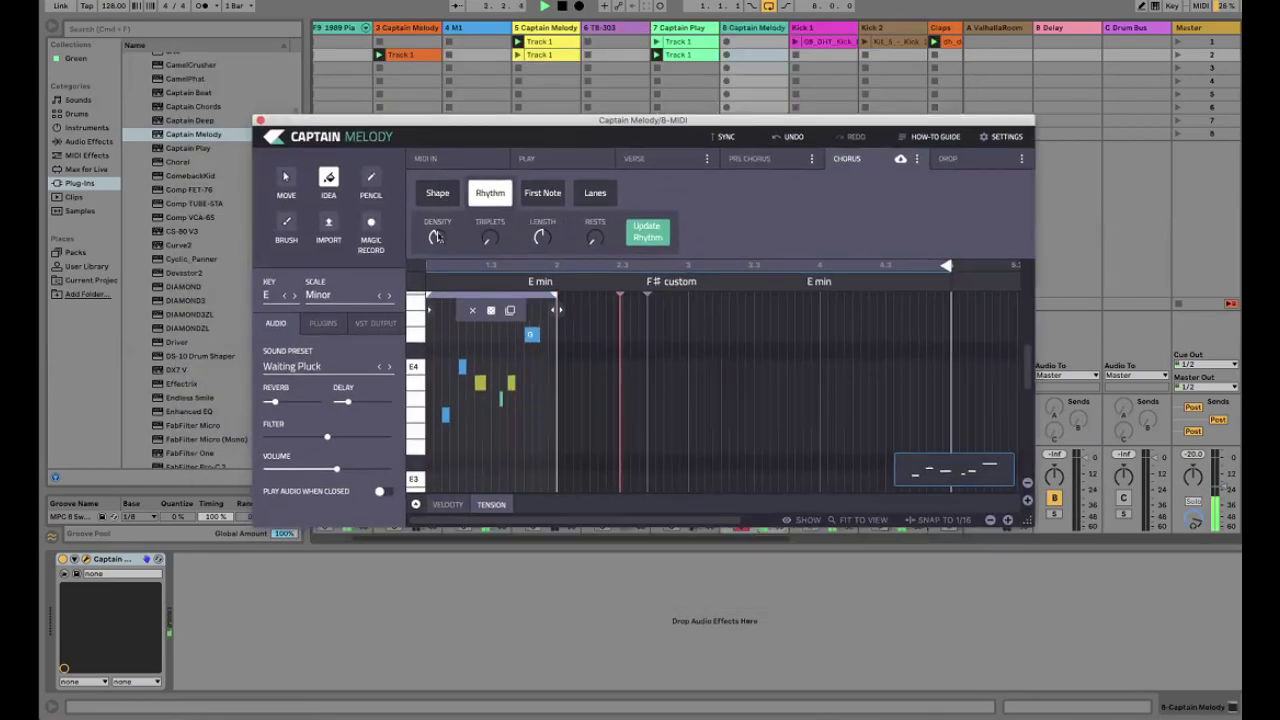
Set the idea's shape Leap to 52% and audition the reshaped melody
click(437, 192)
scroll(487, 233, up, 2)
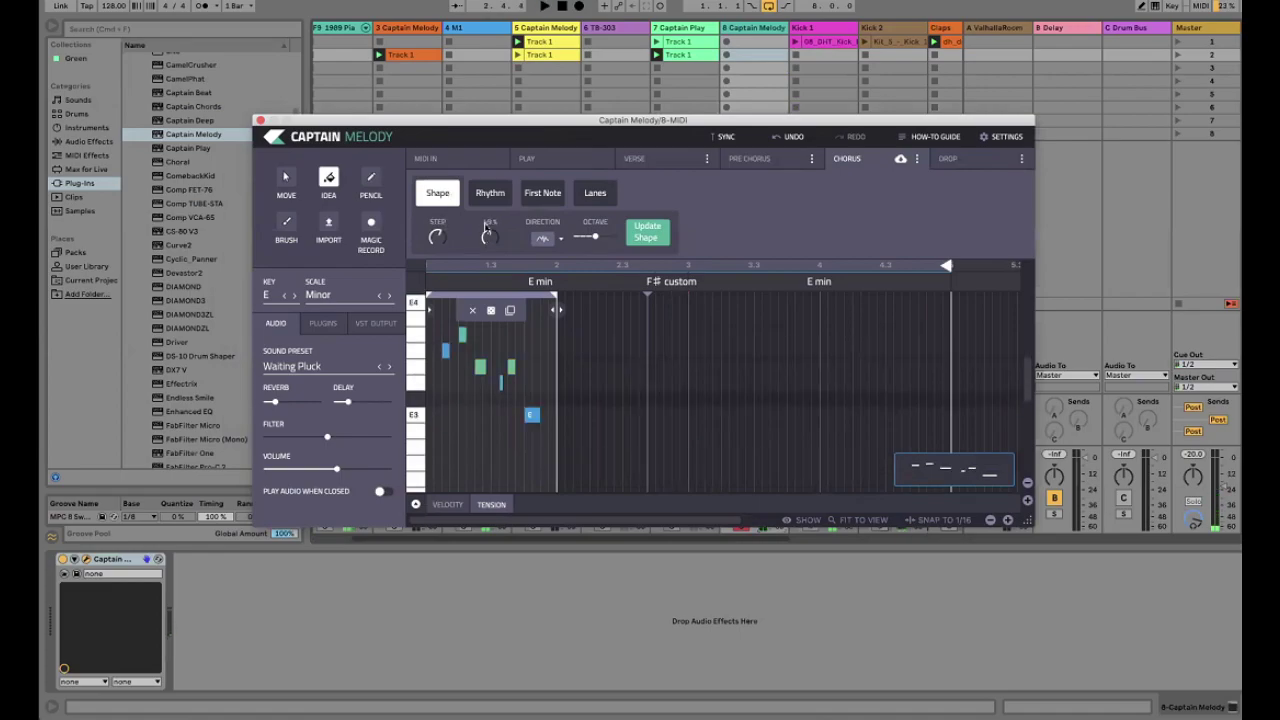
scroll(488, 240, down, 1)
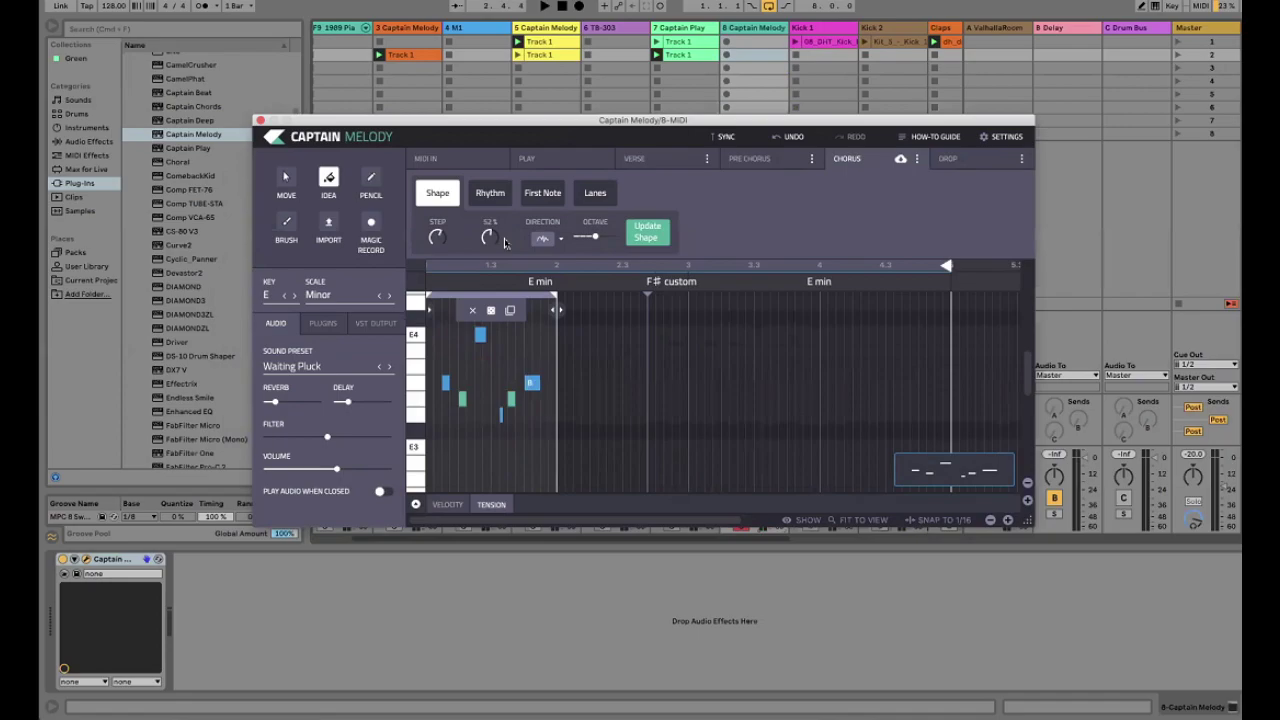
key(space)
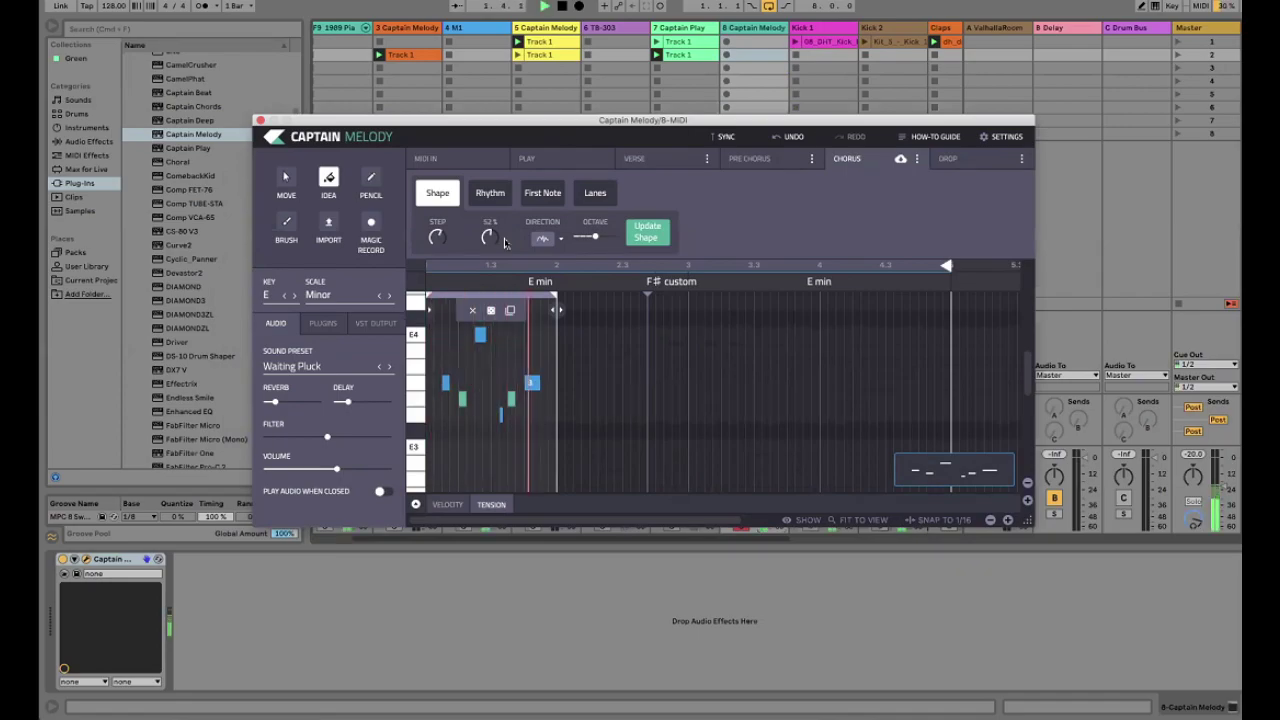
key(space)
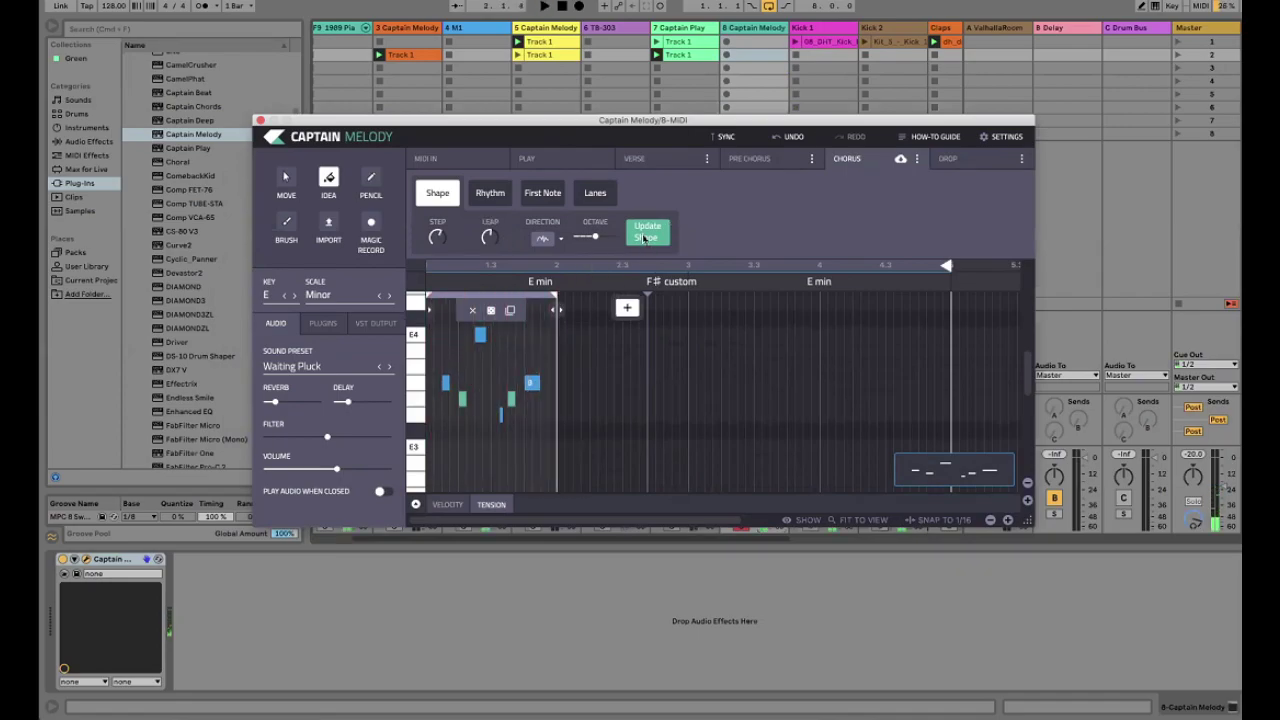
Regenerate the melody's shape three times during playback and stop the loop
click(645, 237)
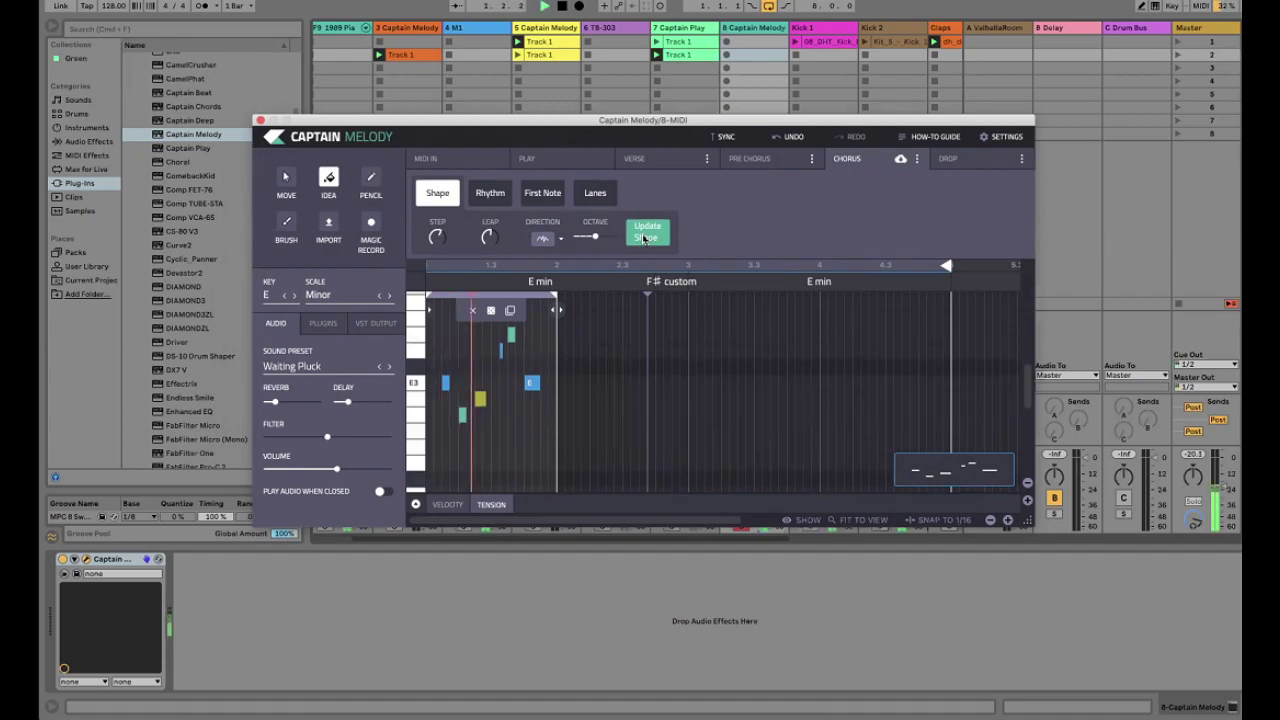
click(645, 237)
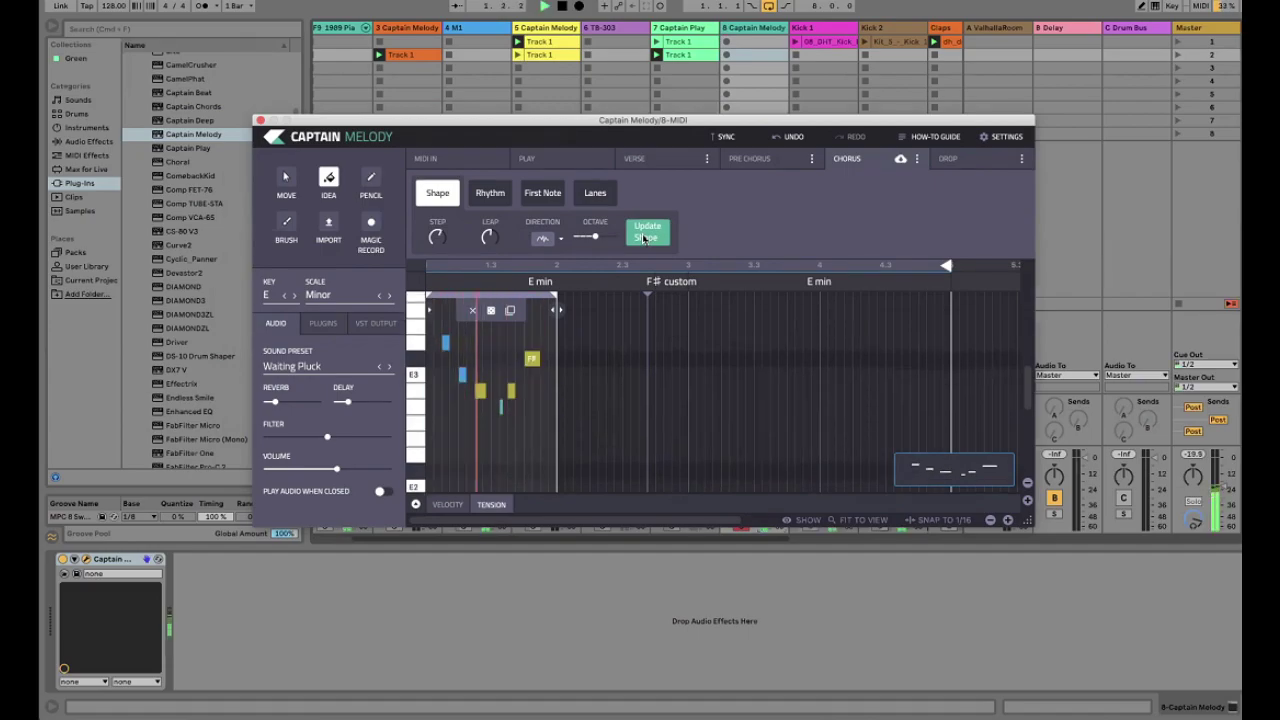
click(645, 237)
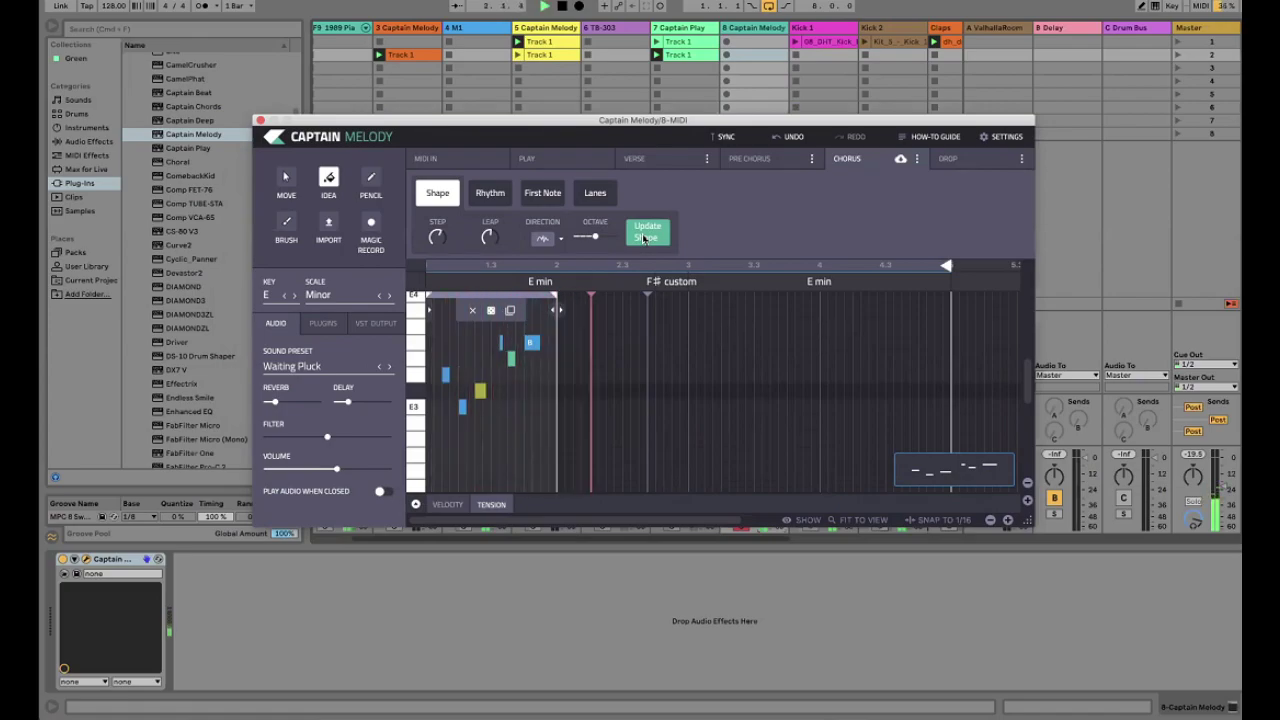
key(space)
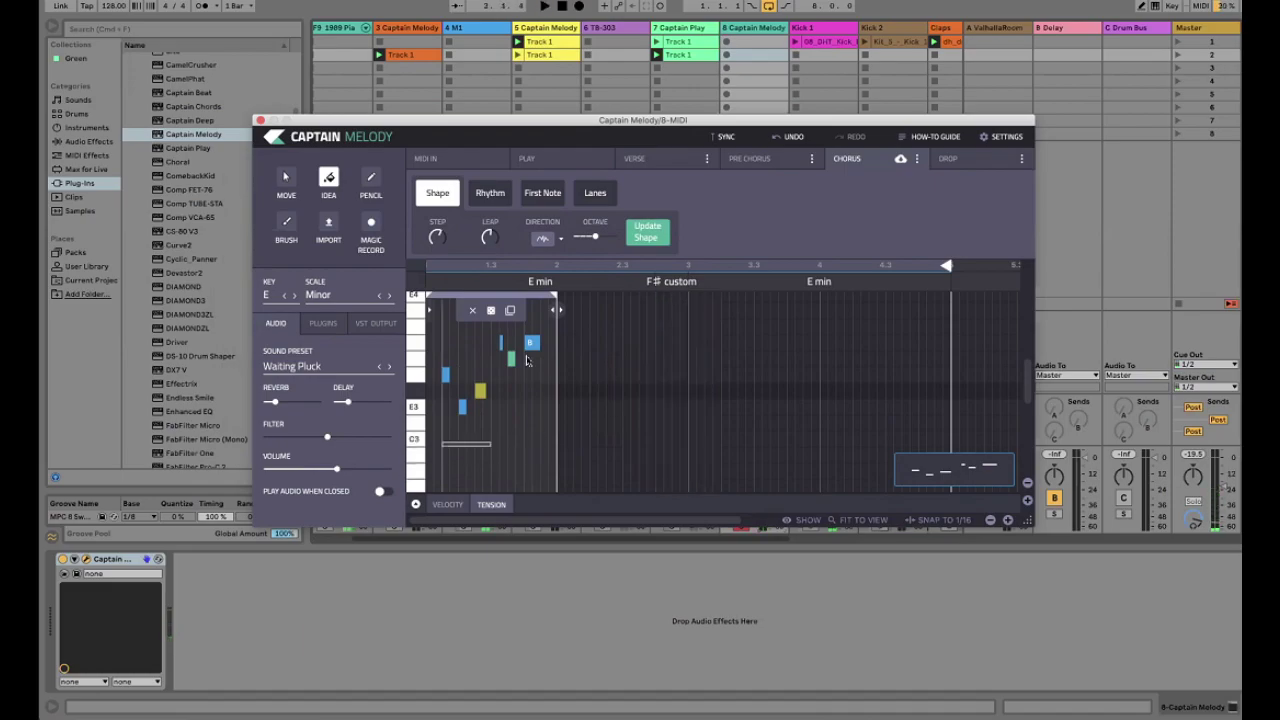
Duplicate the bar 1 phrase into bar 2, shift the copy one 1/16 step to the right and play the loop
mouse_move(547, 311)
mouse_move(446, 374)
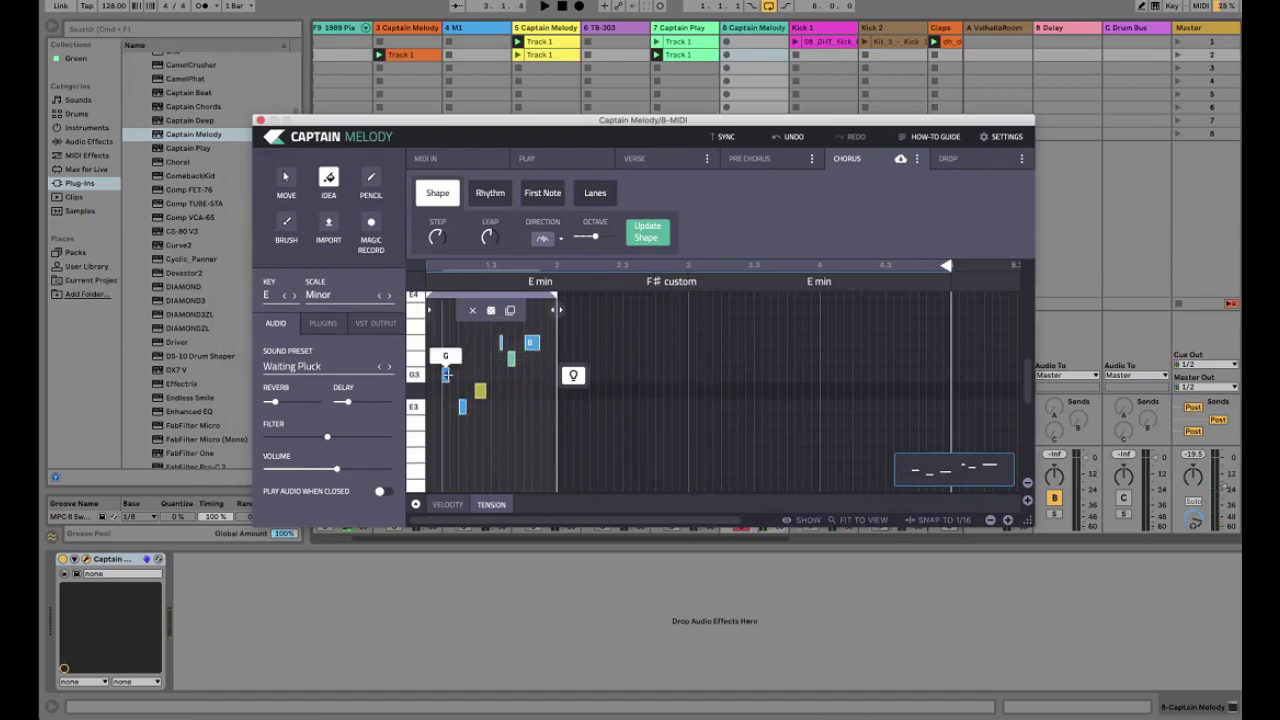
click(573, 375)
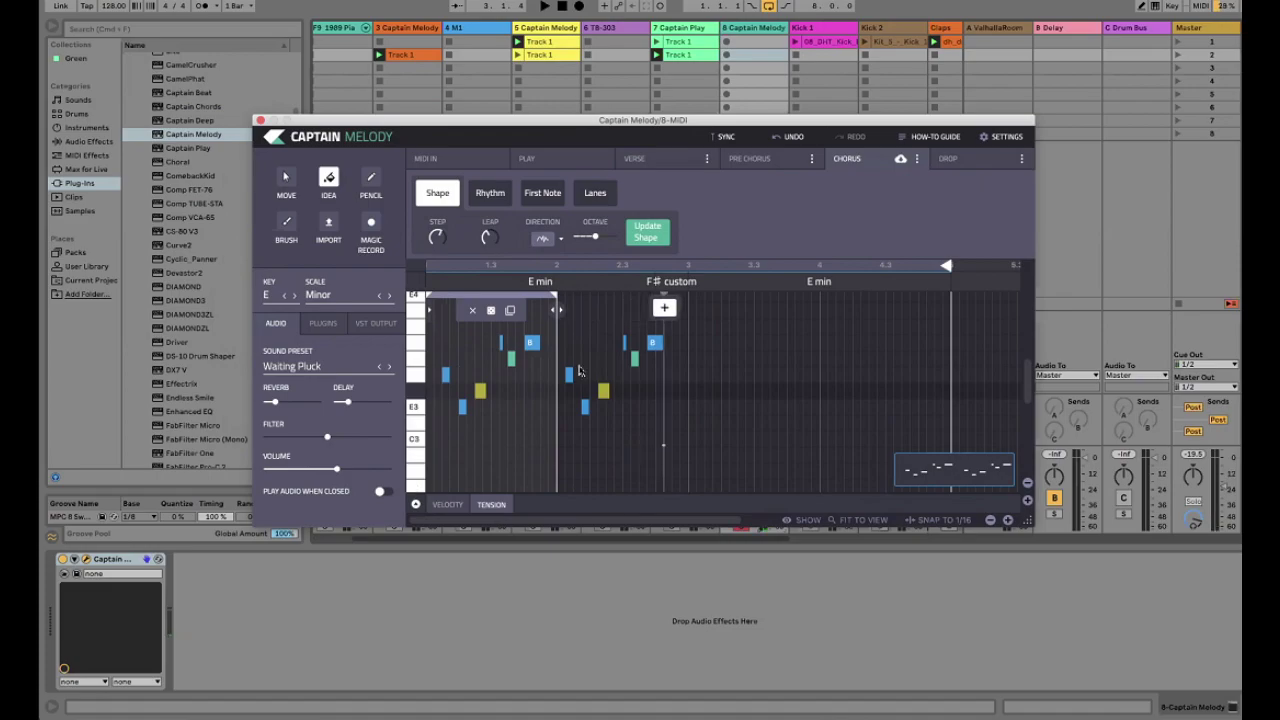
mouse_move(568, 374)
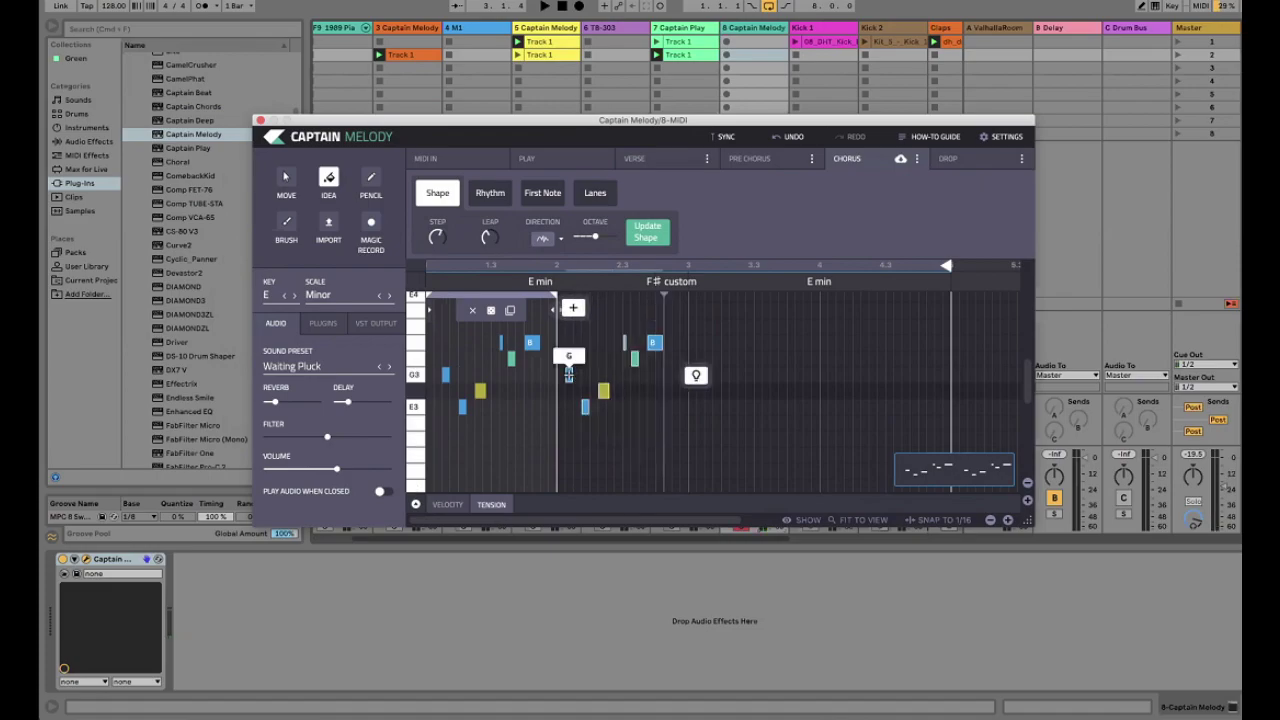
drag(568, 374, 577, 374)
key(space)
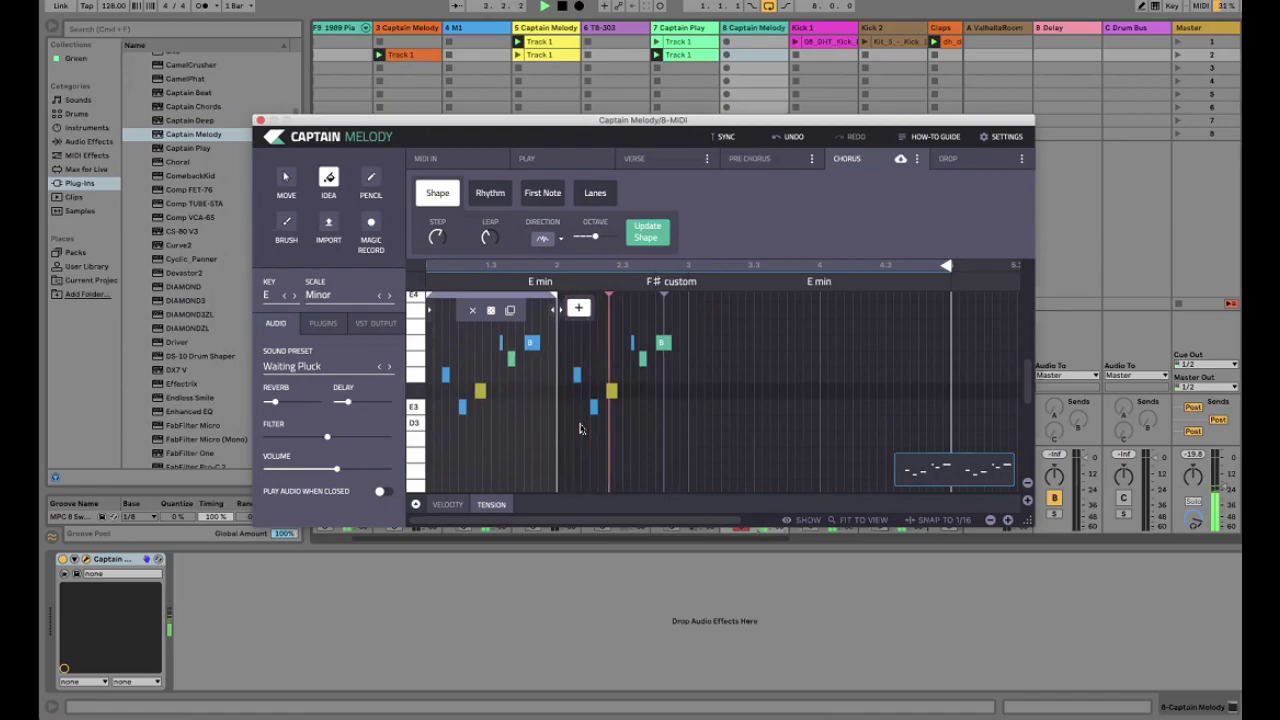
Move the copied phrase from bar 2 into bar 3, lowering its first note from G3 to E3, and audition it
drag(581, 441, 691, 310)
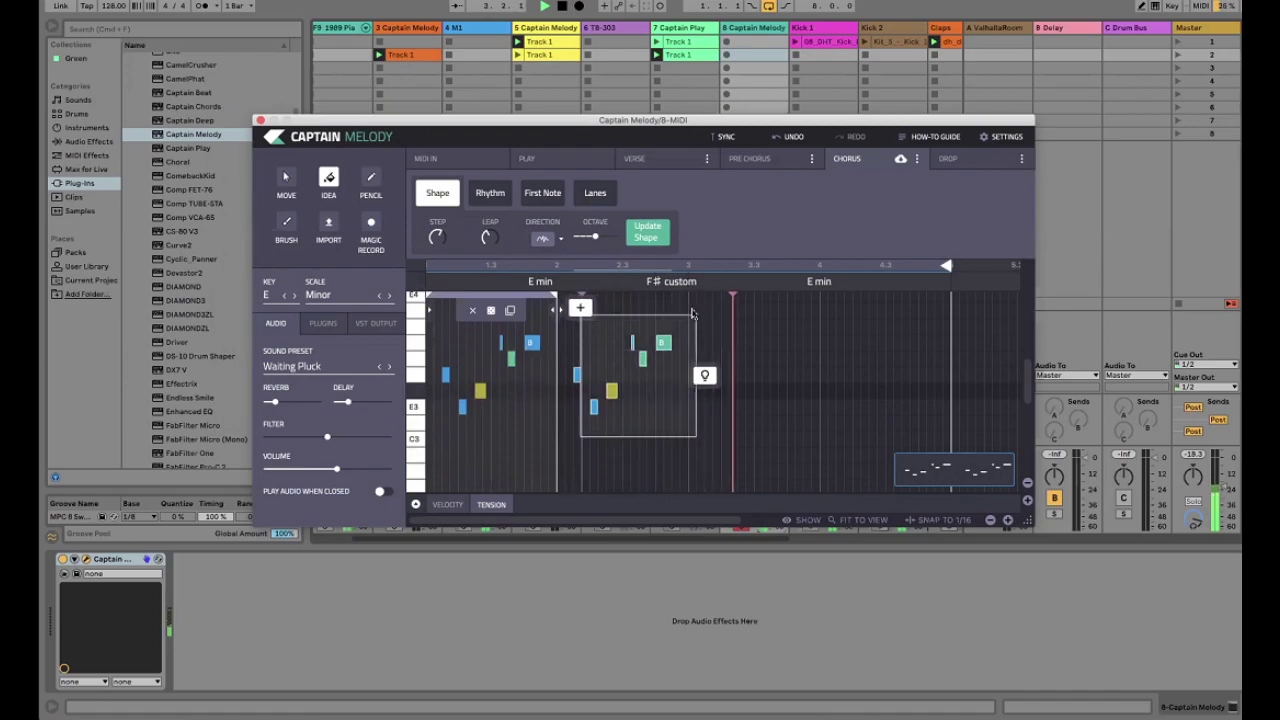
click(688, 367)
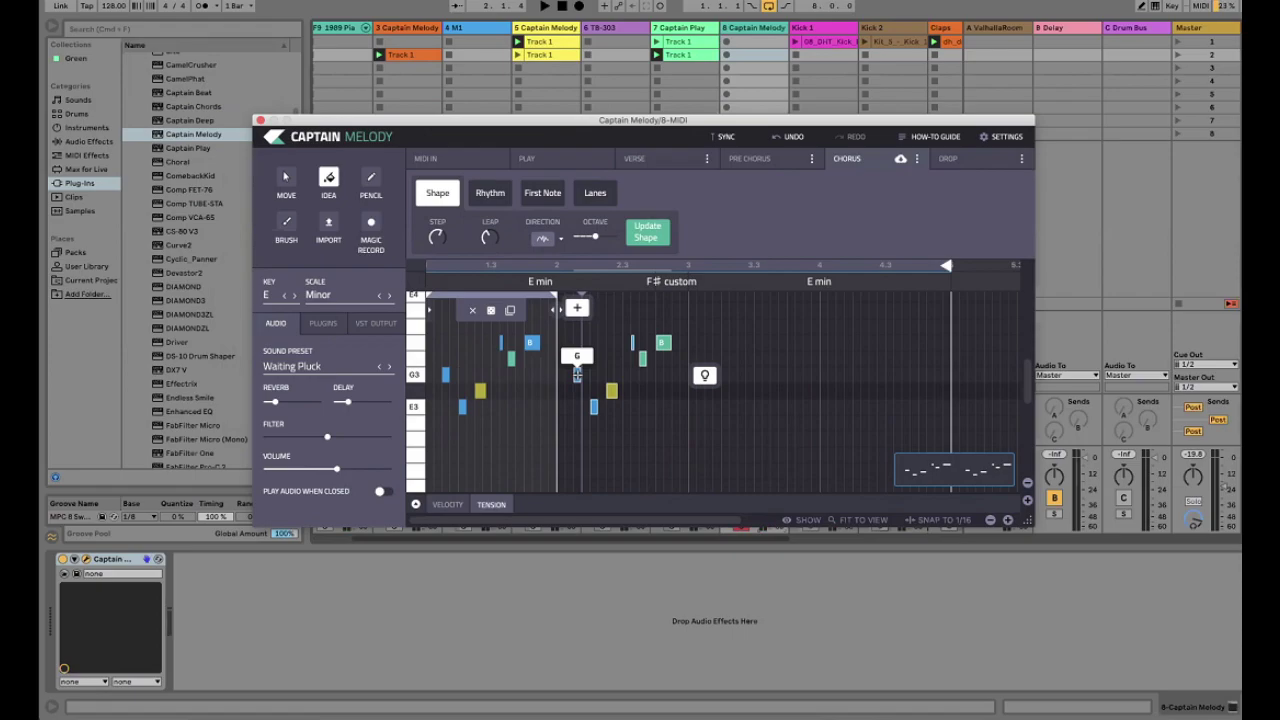
drag(632, 372, 715, 430)
key(space)
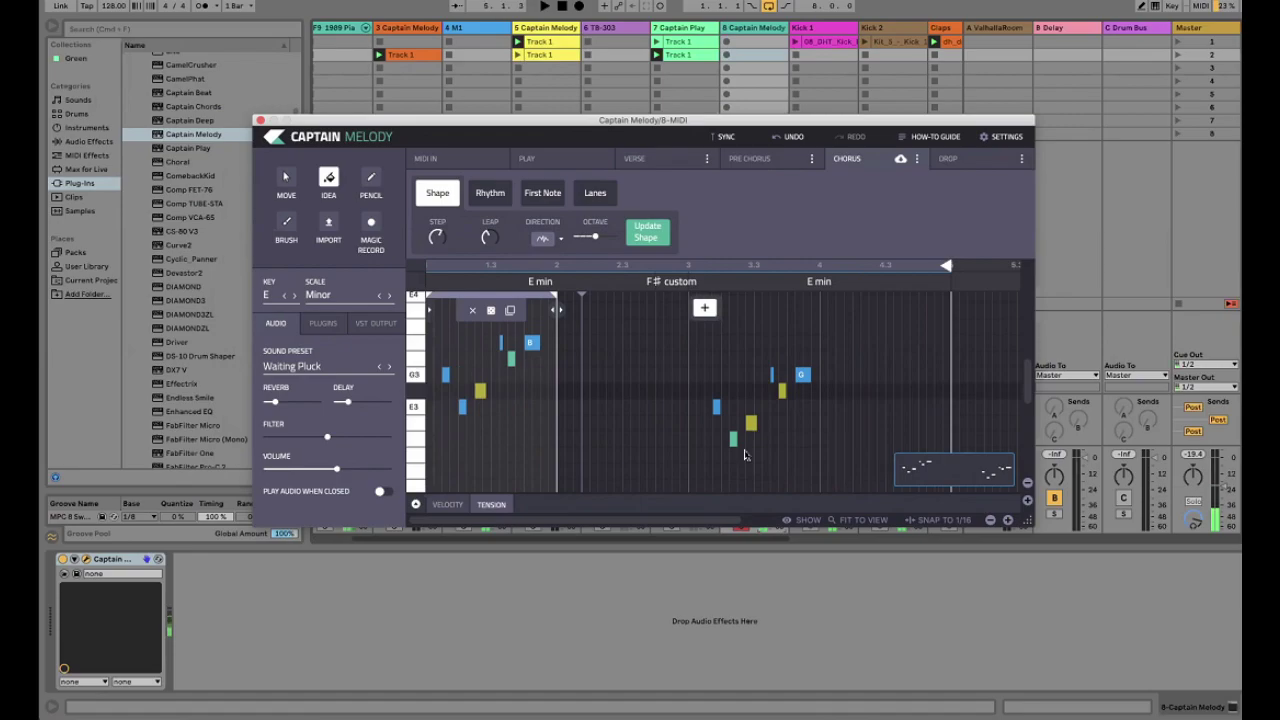
mouse_move(720, 397)
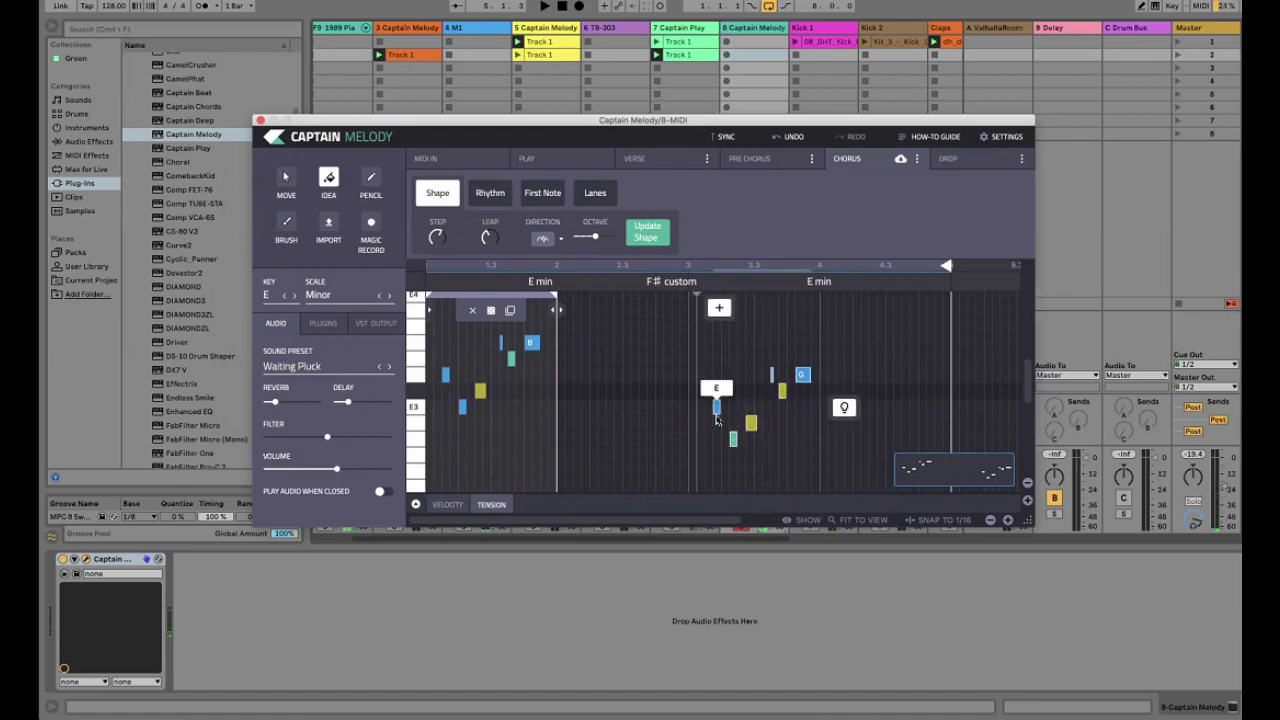
Shift the bar 3 phrase one 1/16 step earlier and audition the loop
drag(716, 420, 709, 408)
key(space)
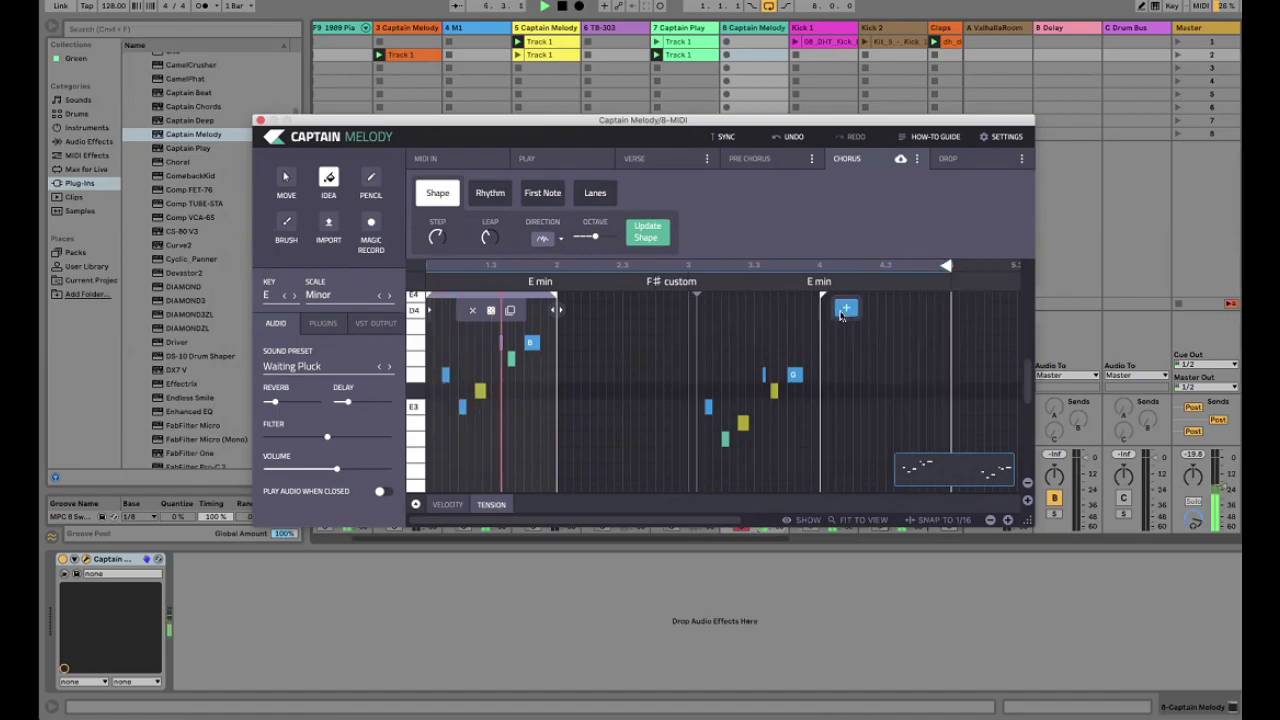
key(space)
Add a new idea at bar 4, delete its notes beyond the loop end and shorten the idea box to one bar
click(838, 310)
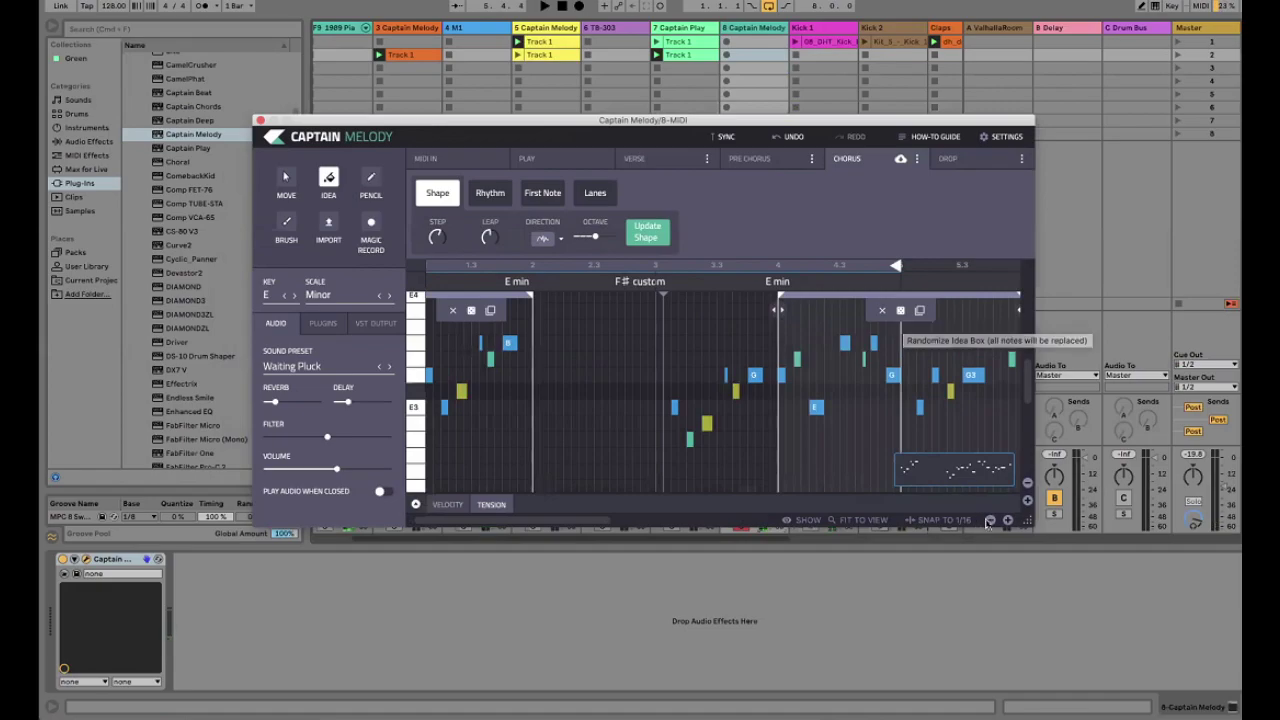
scroll(785, 442, down, 5)
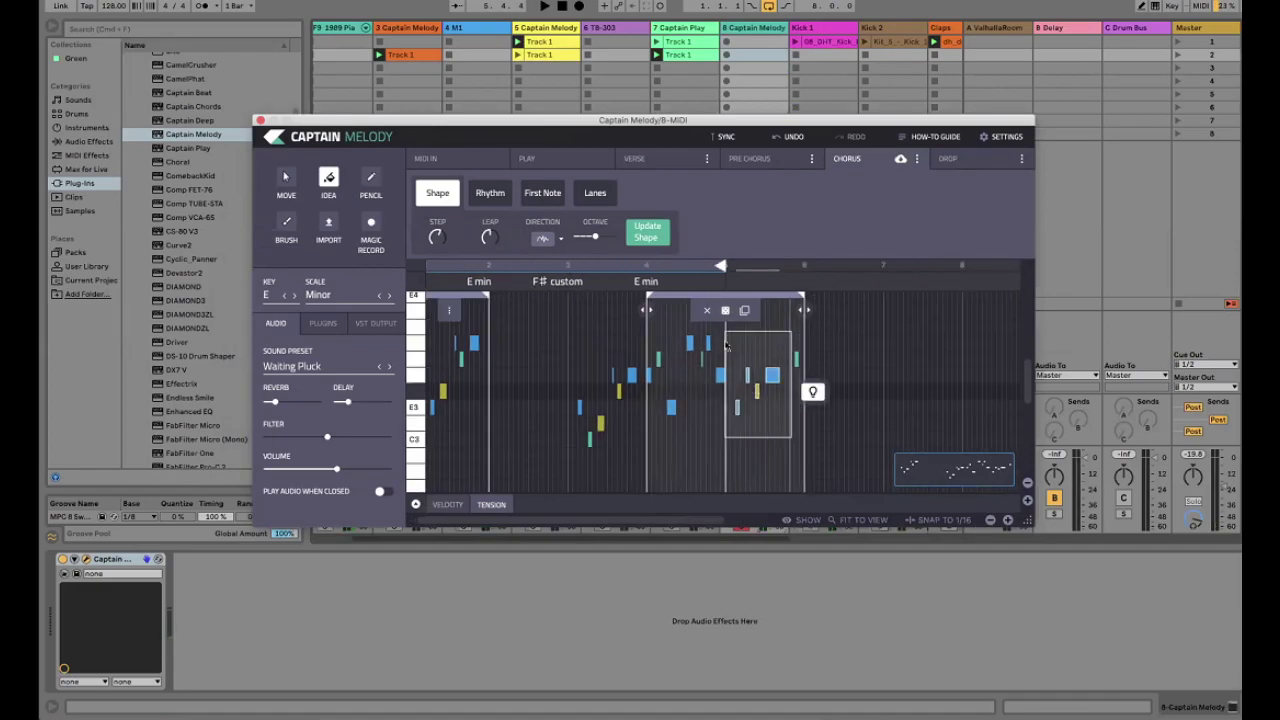
scroll(804, 311, down, 1)
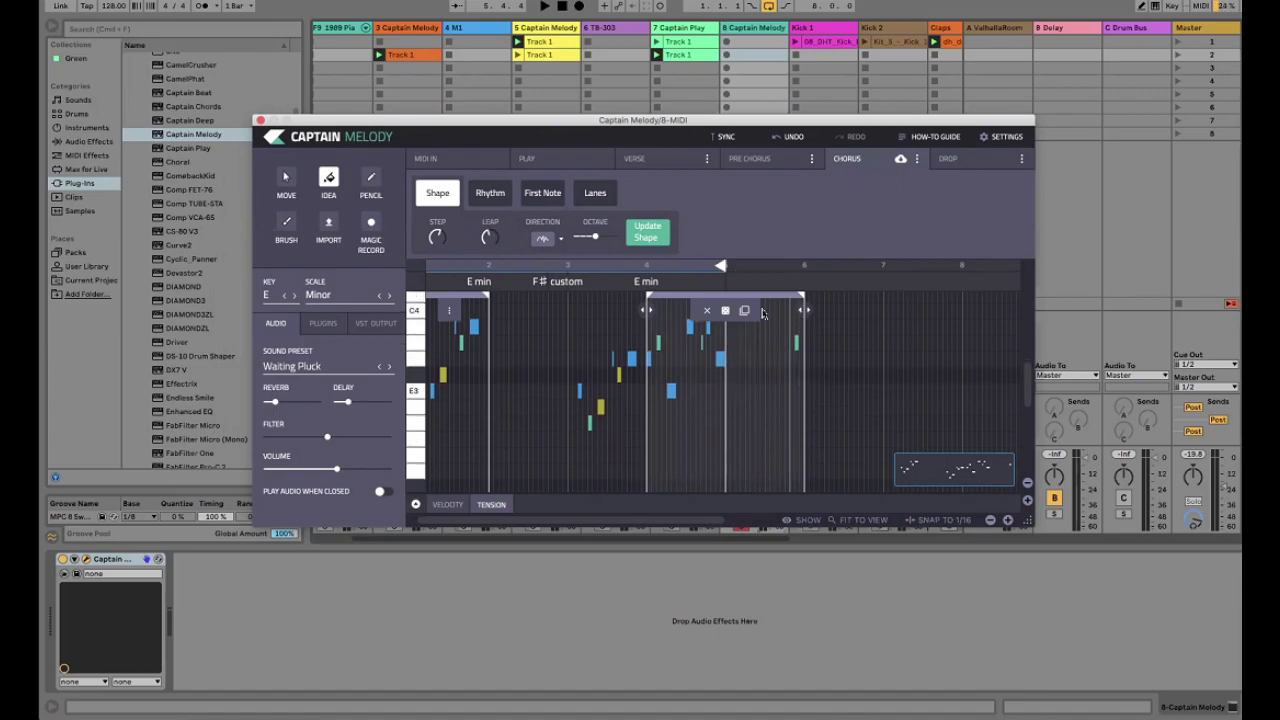
click(725, 311)
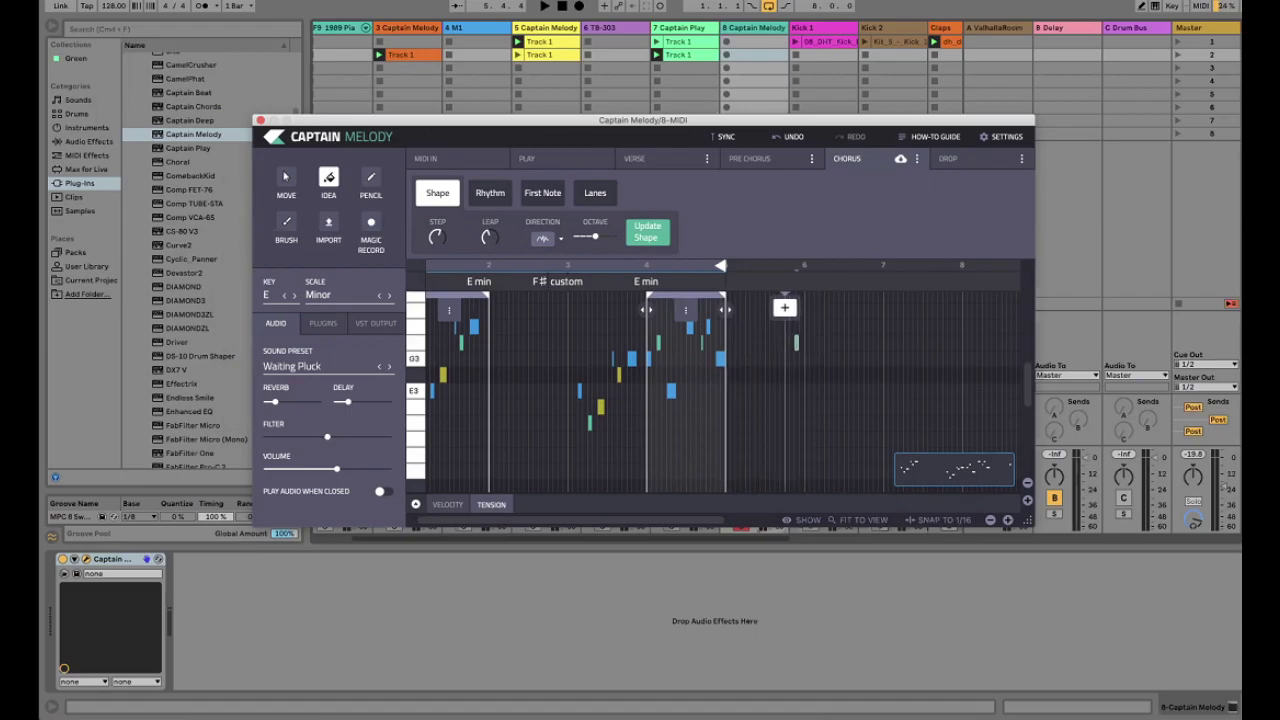
scroll(815, 341, left, 1)
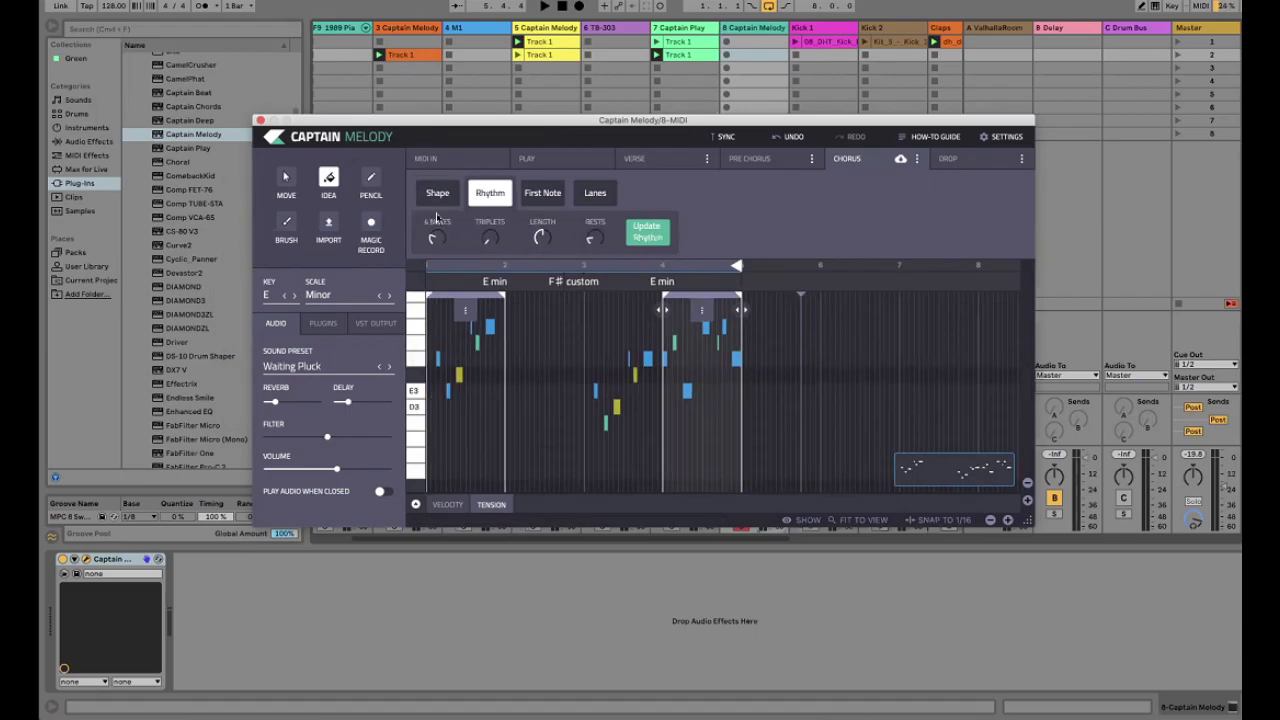
Regenerate the bar 4 idea's rhythm and set its first note to the root
drag(598, 243, 597, 242)
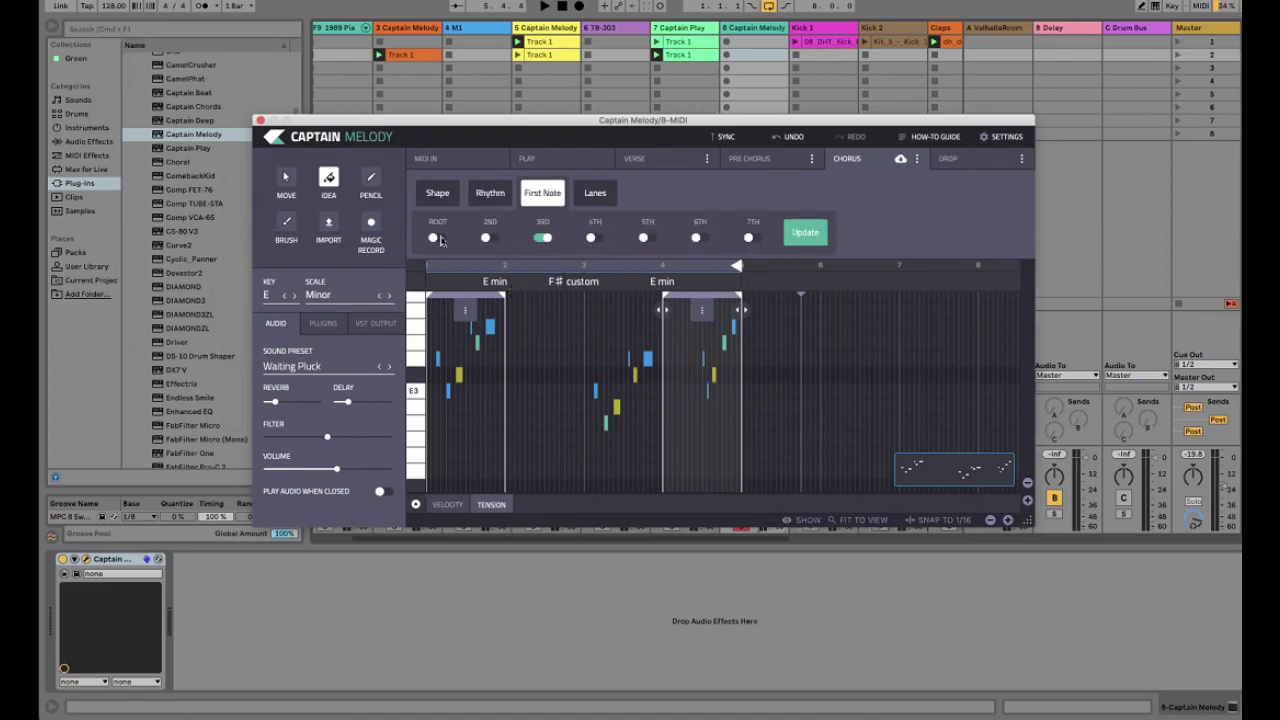
click(437, 233)
scroll(700, 400, up, 2)
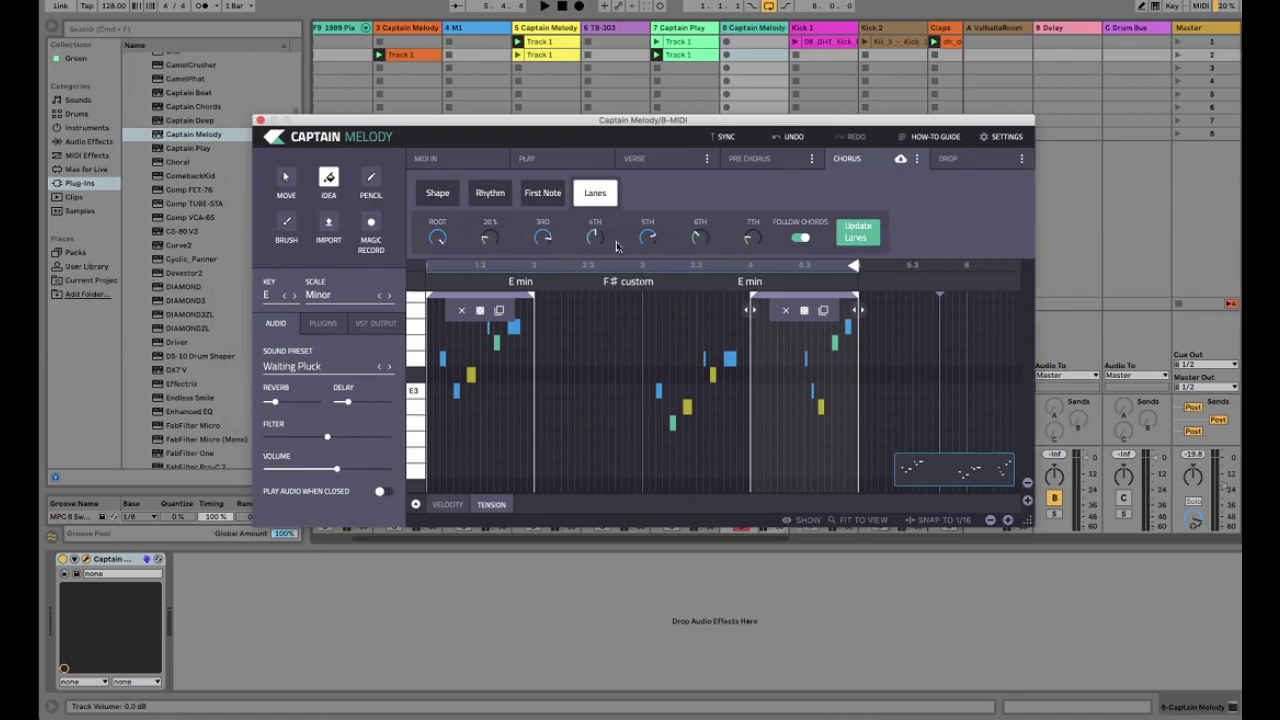
Set the 2nd lane to 22%, turn the 6th lane fully down, adjust the 7th lane, and regenerate the bar 4 notes while auditioning
drag(755, 249, 756, 255)
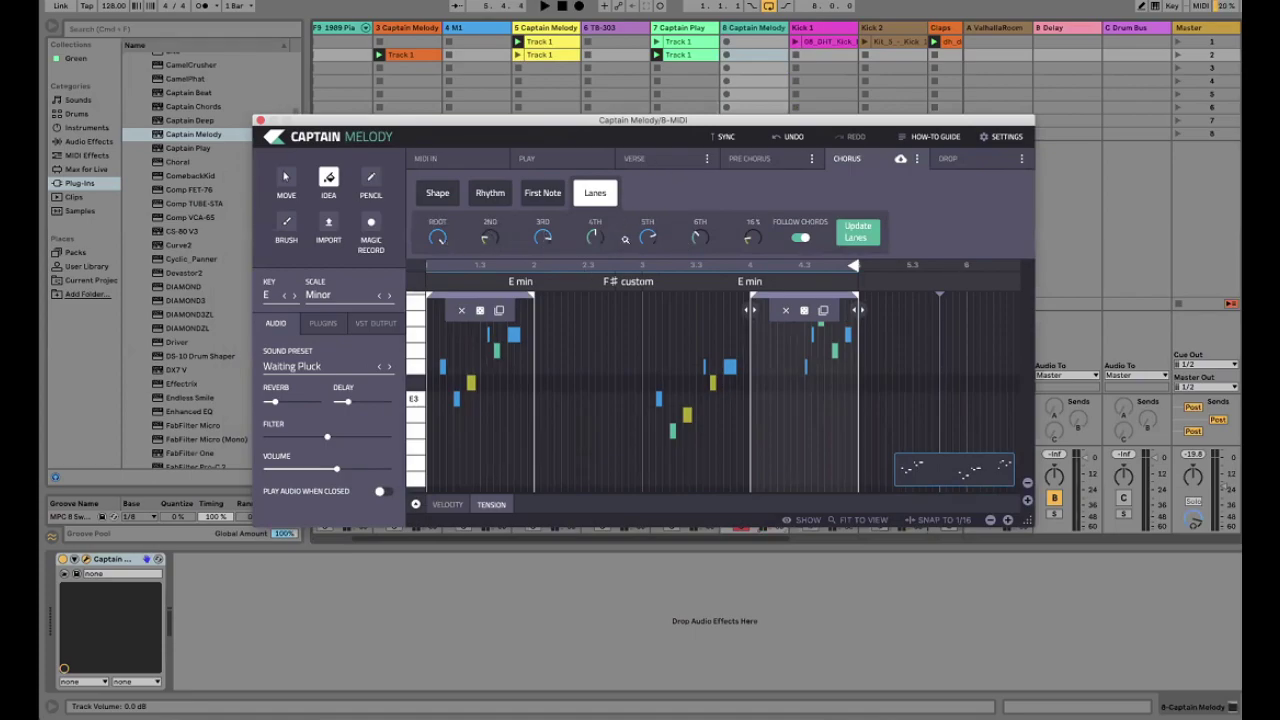
mouse_move(645, 264)
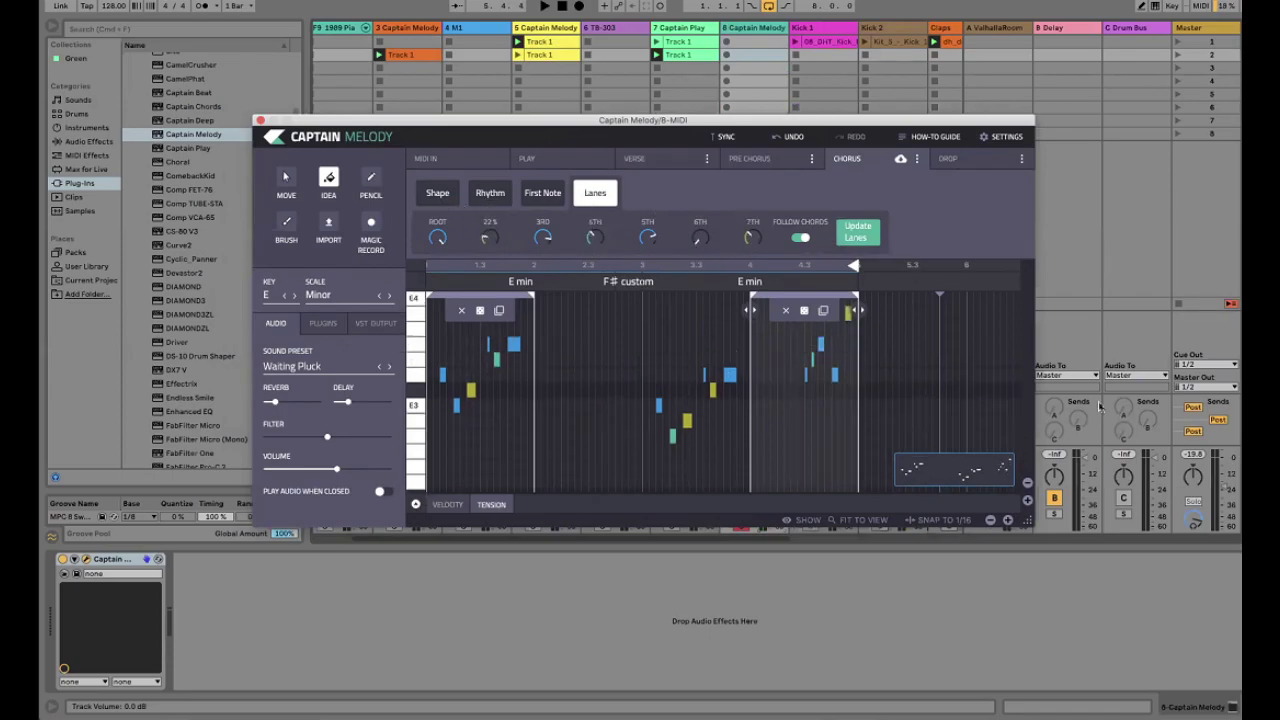
key(space)
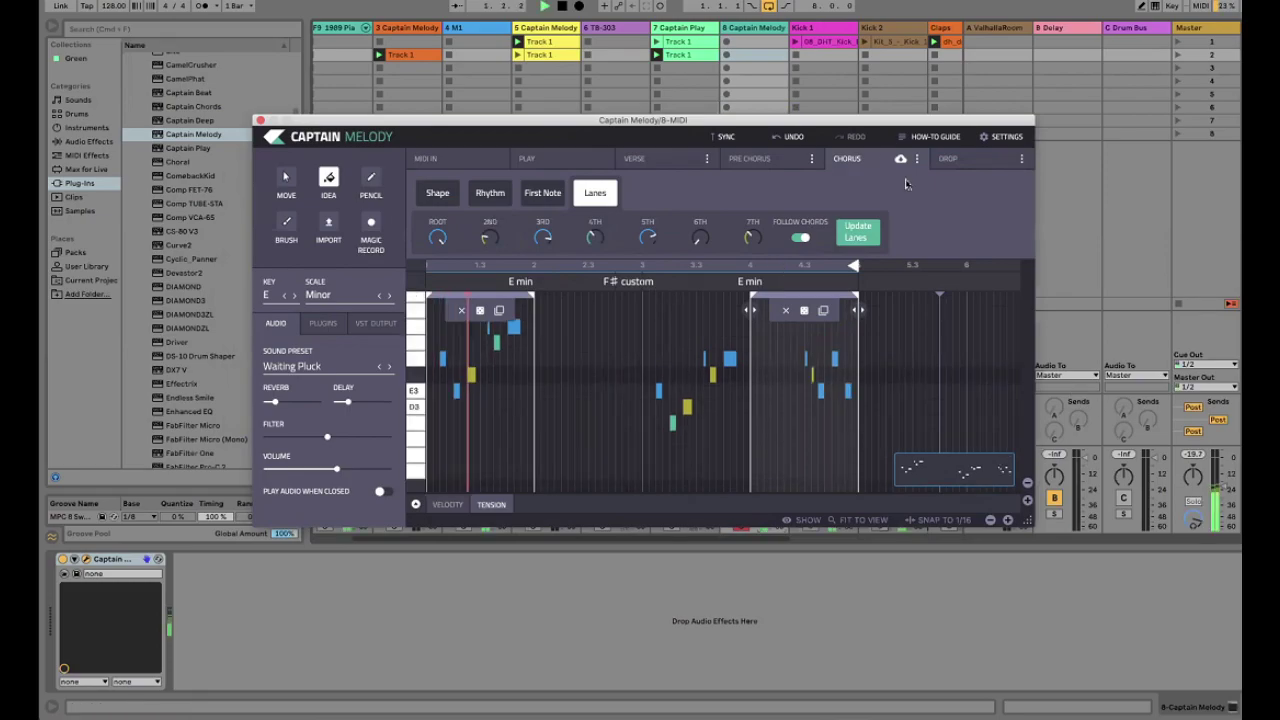
mouse_move(745, 243)
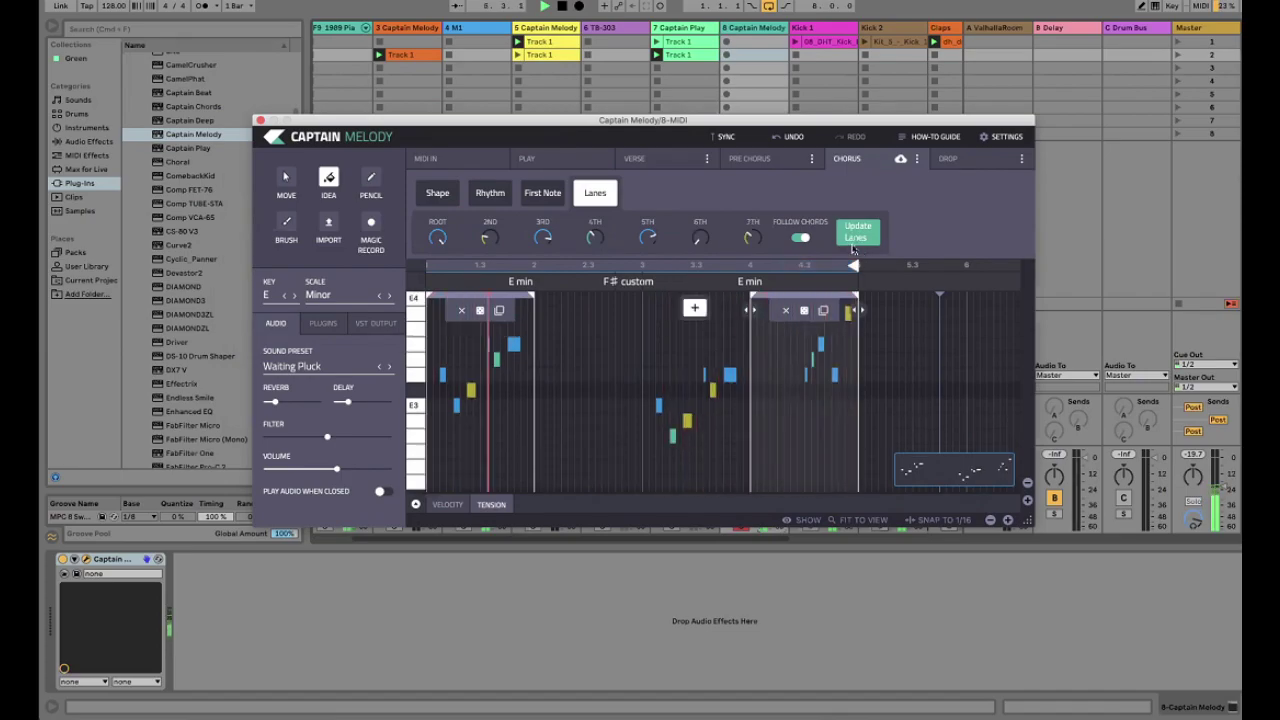
drag(749, 244, 749, 257)
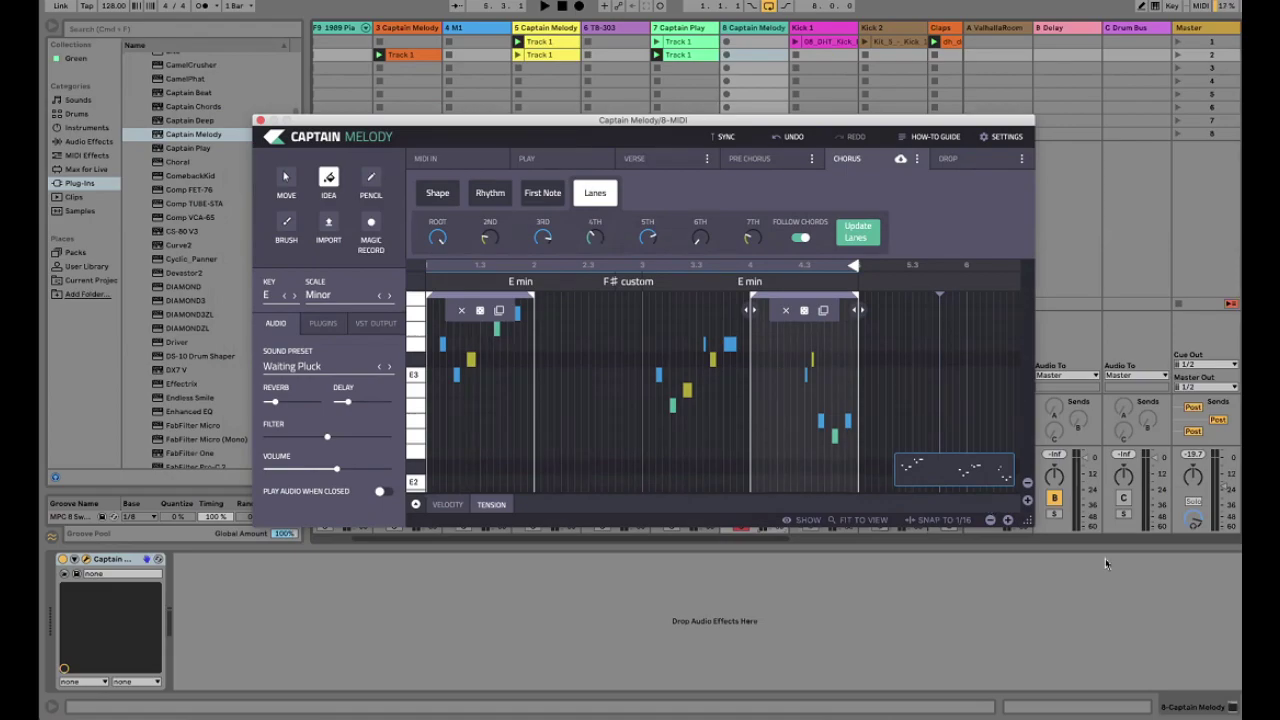
Play the four-bar melody loop to hear the regenerated bar 4 phrase
drag(616, 520, 688, 517)
scroll(826, 435, right, 3)
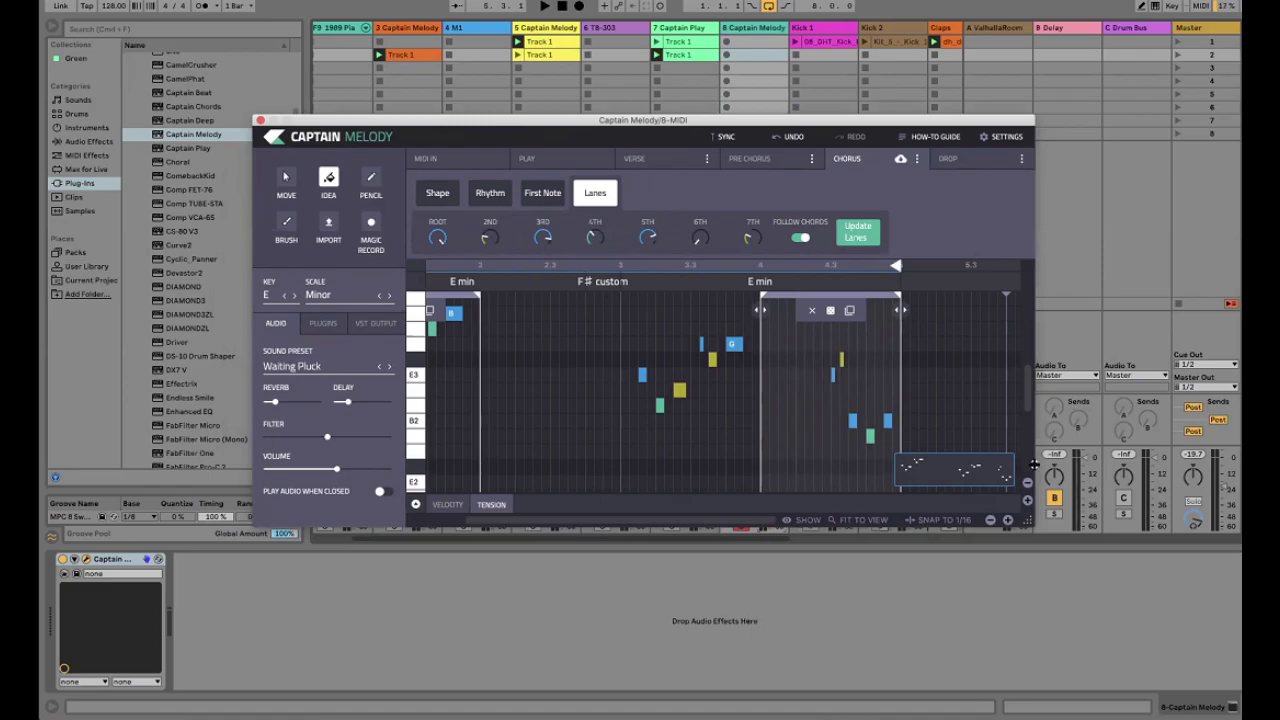
click(990, 520)
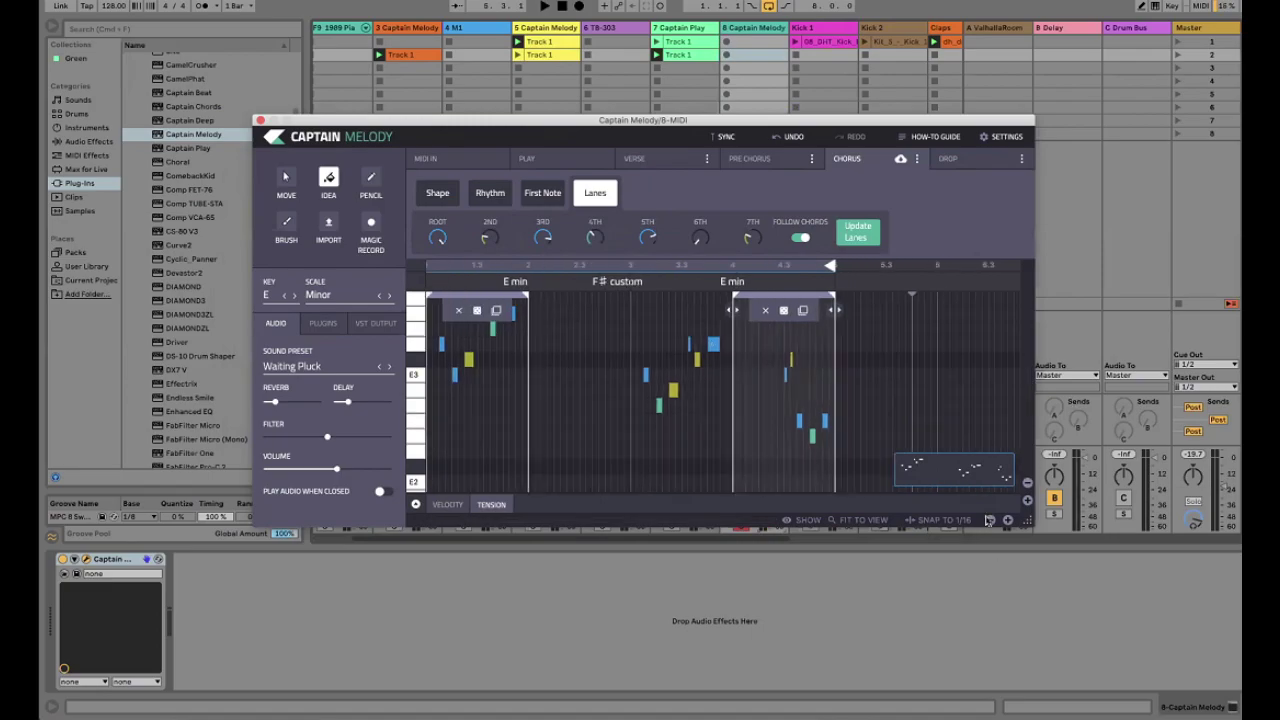
key(space)
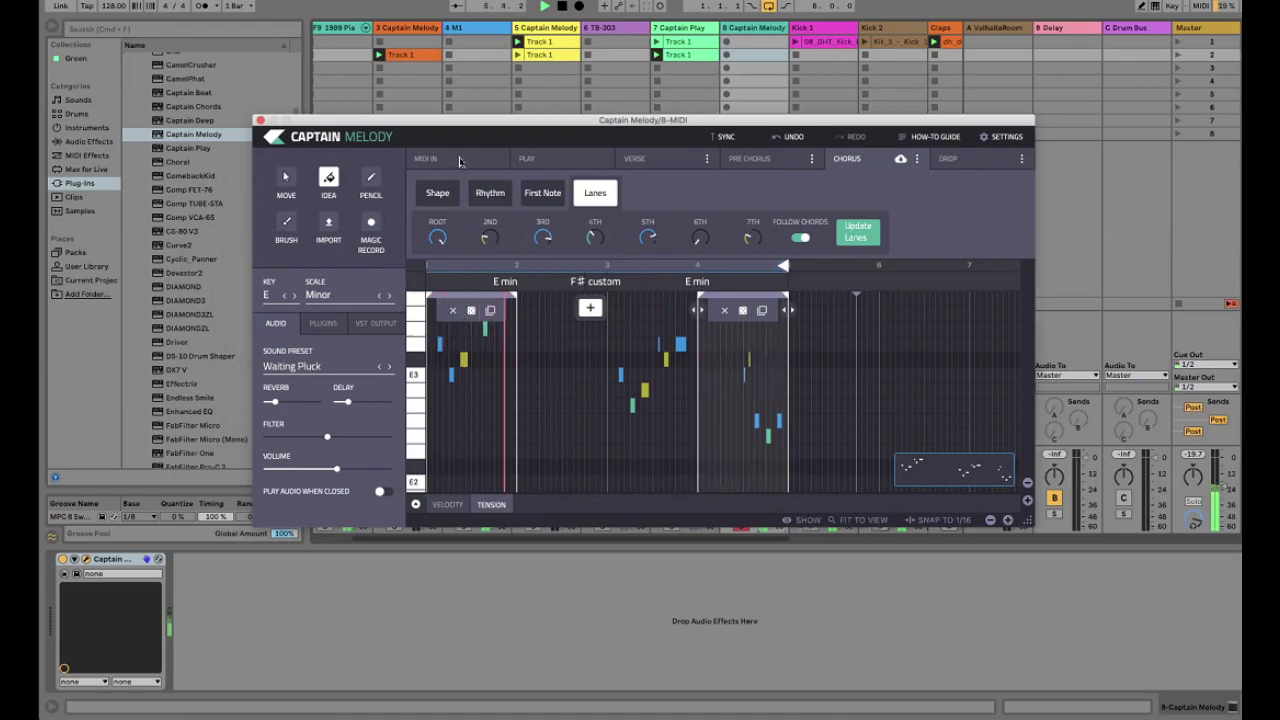
key(space)
Activate track 2 in the mixer and play the loop to hear the new melody with it
drag(443, 119, 443, 575)
click(322, 498)
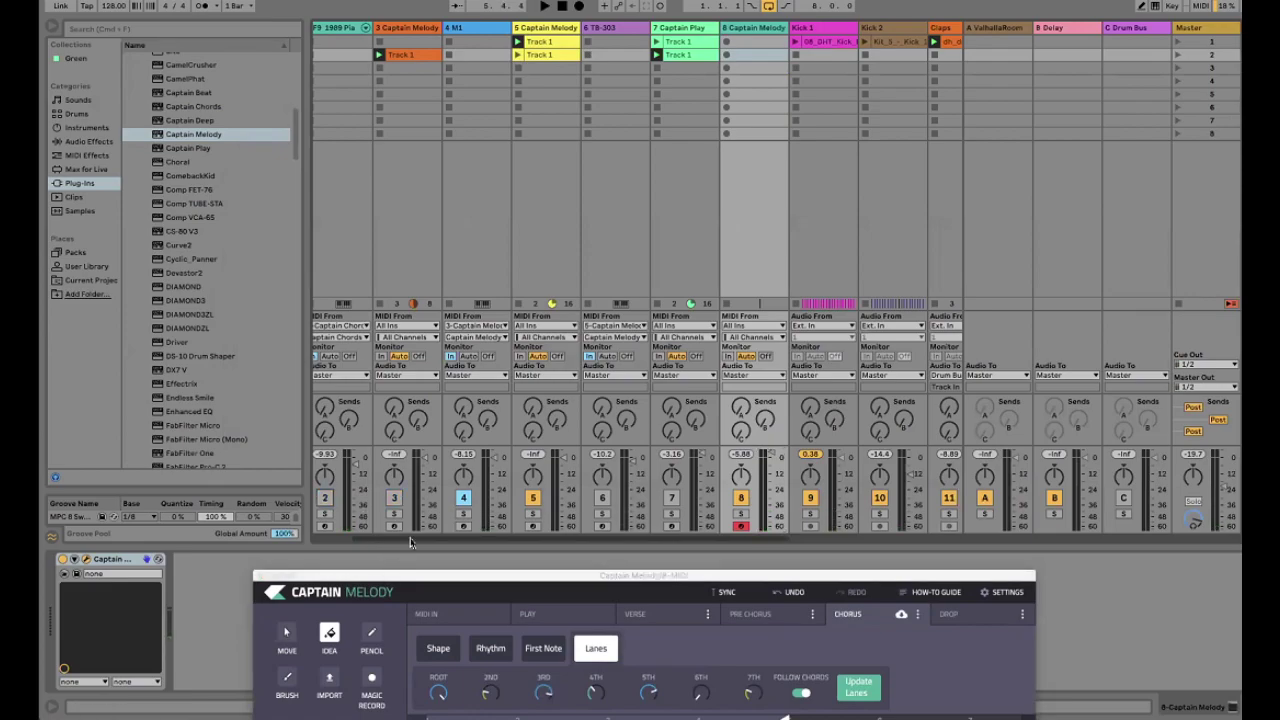
drag(386, 578, 397, 244)
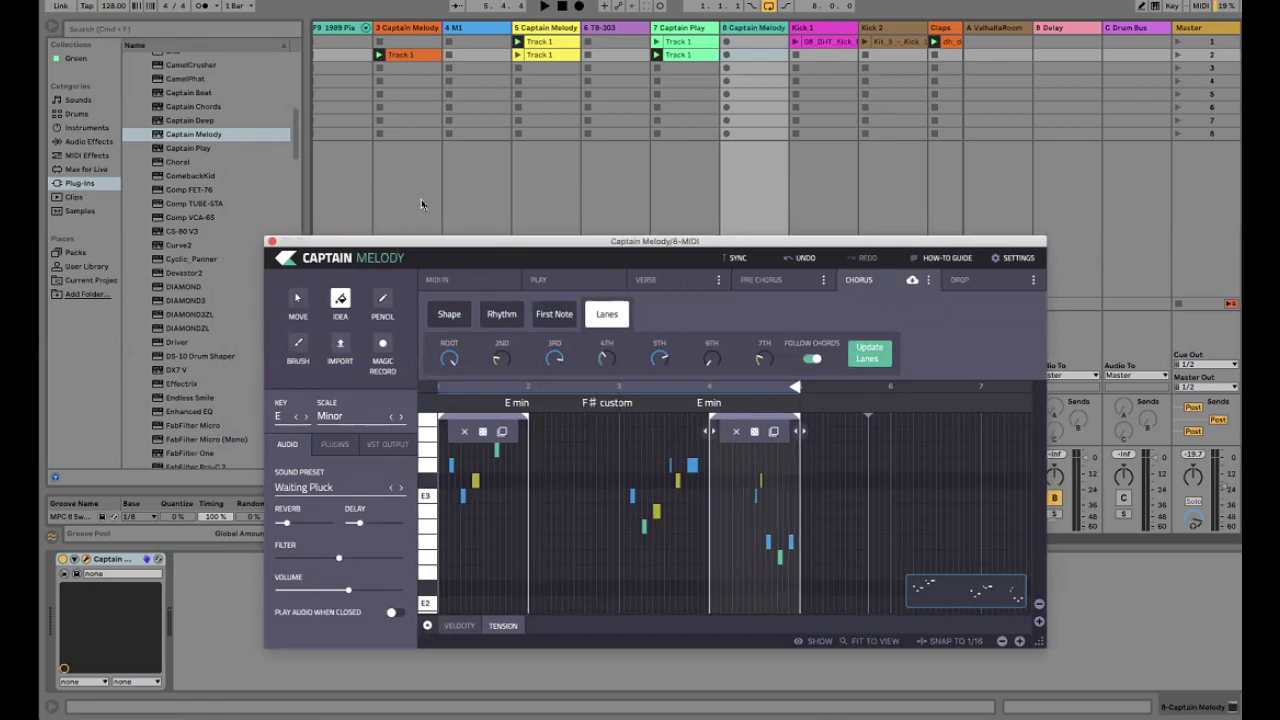
key(space)
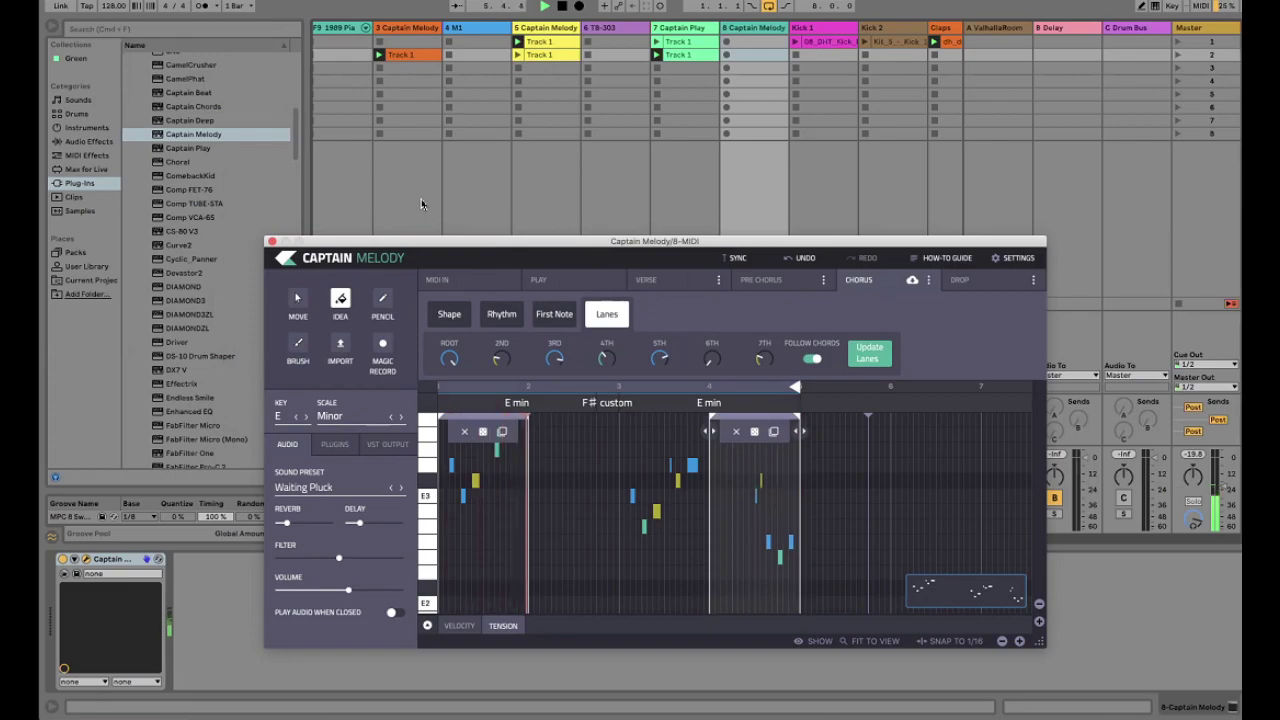
key(space)
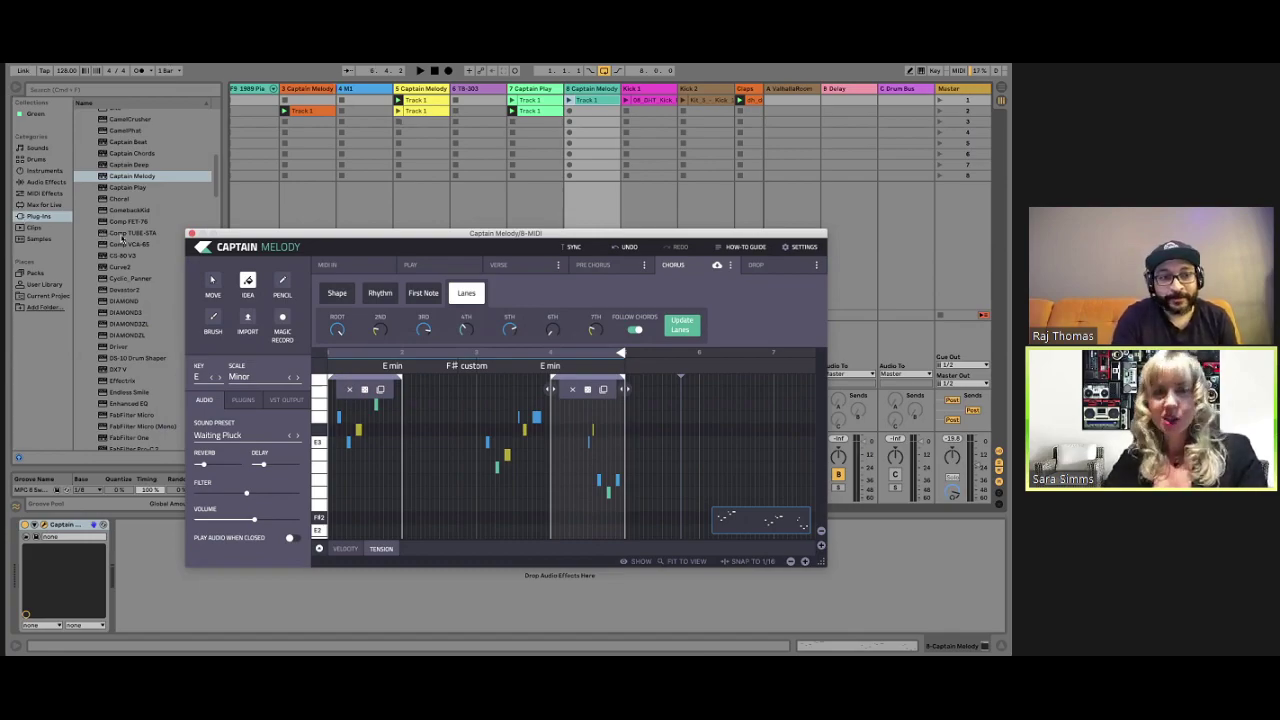
Try the Brush tool by painting a run of 1/8 notes across bars 2 and 3, and undo the painted notes
drag(205, 233, 167, 216)
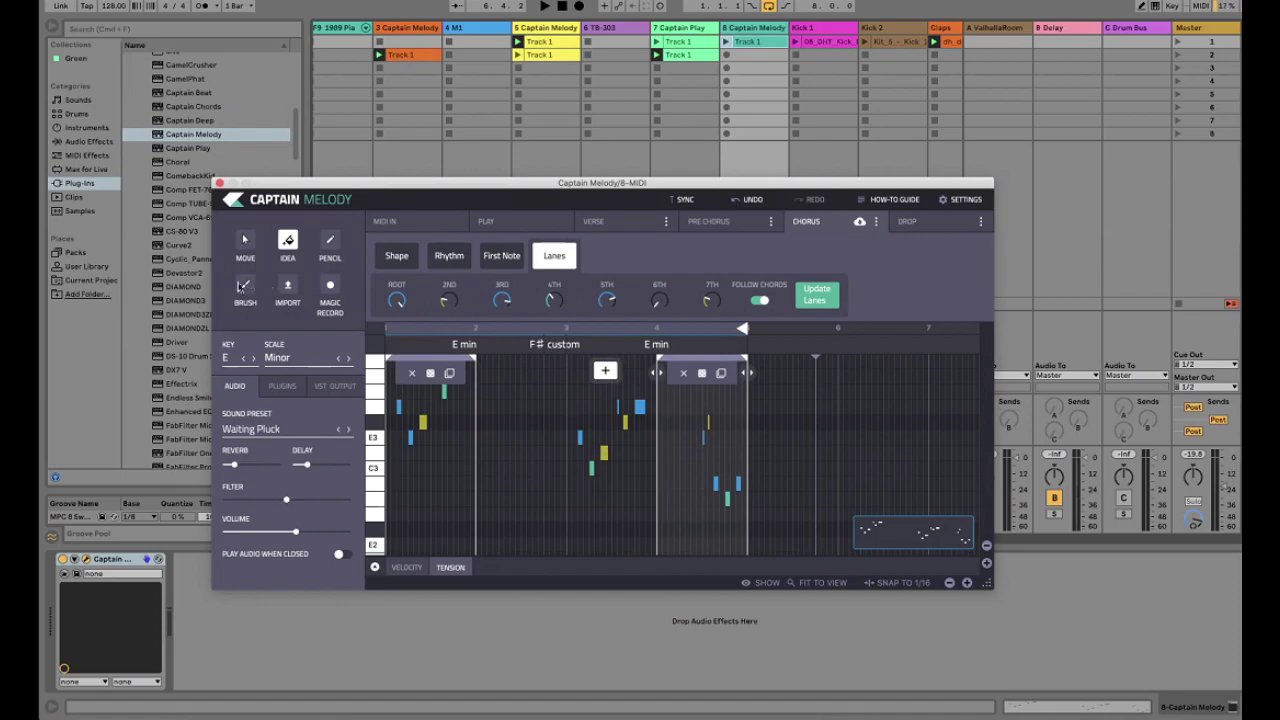
click(246, 288)
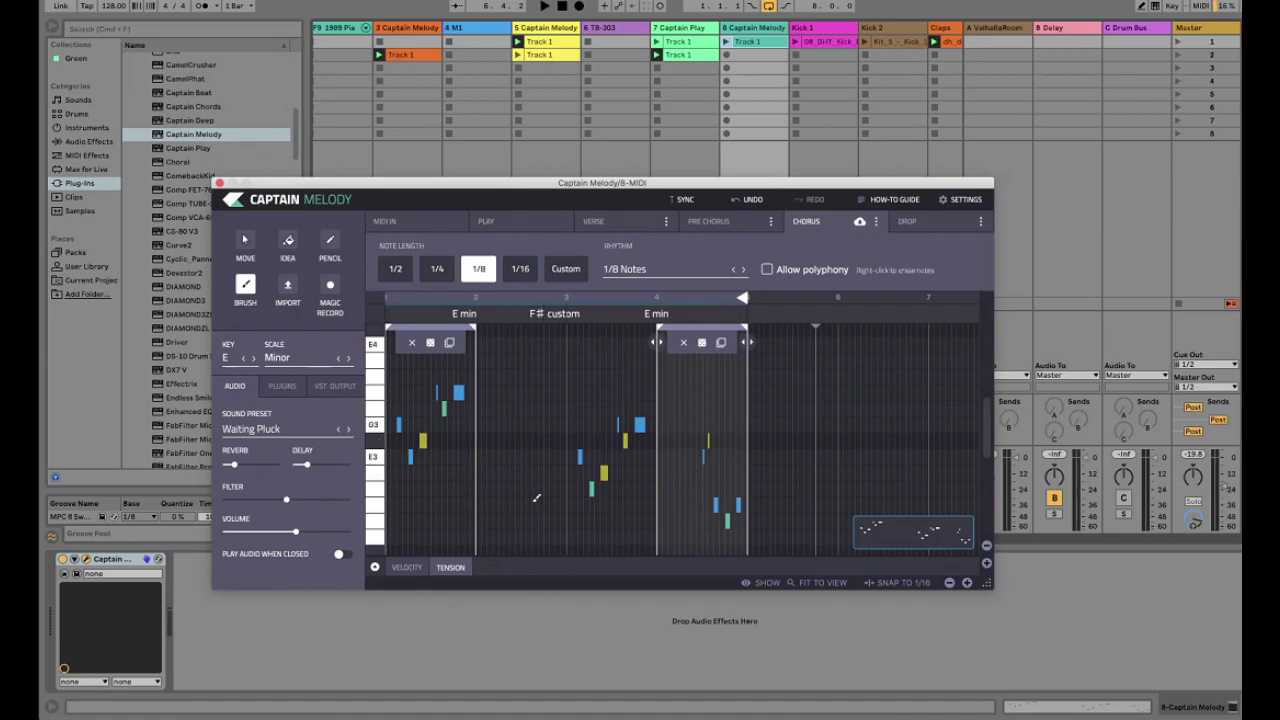
drag(490, 372, 583, 507)
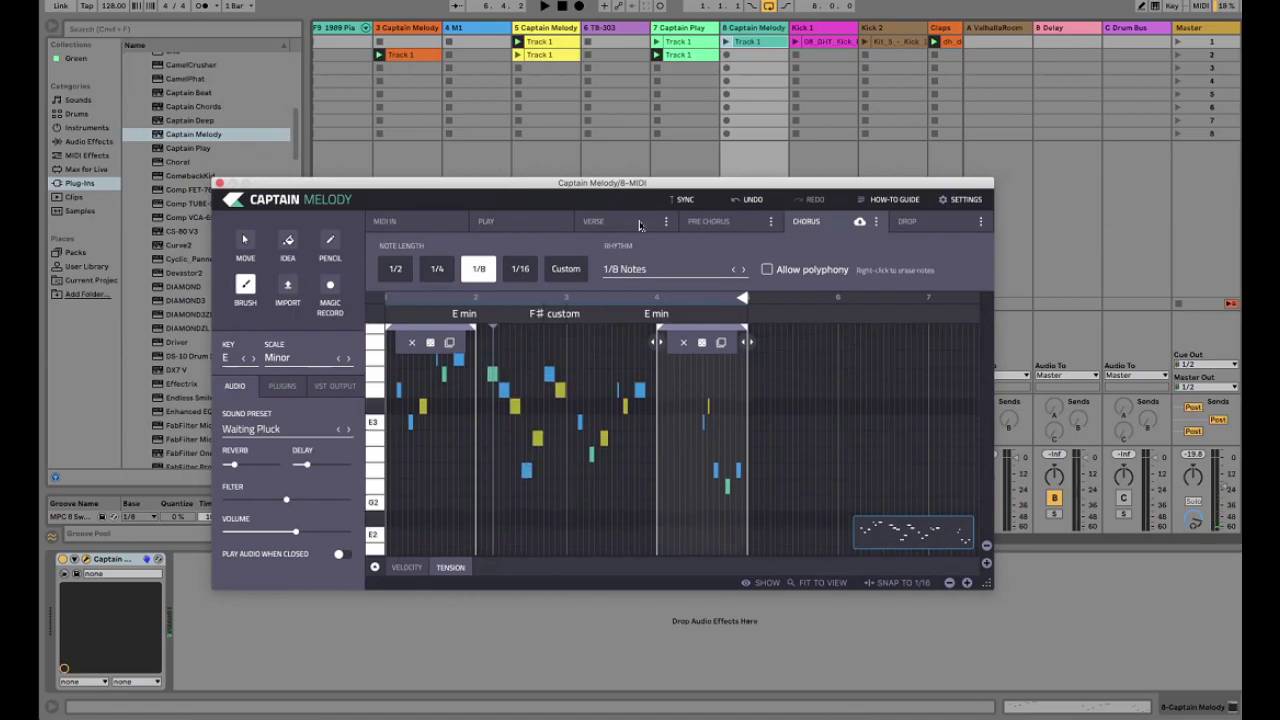
click(519, 270)
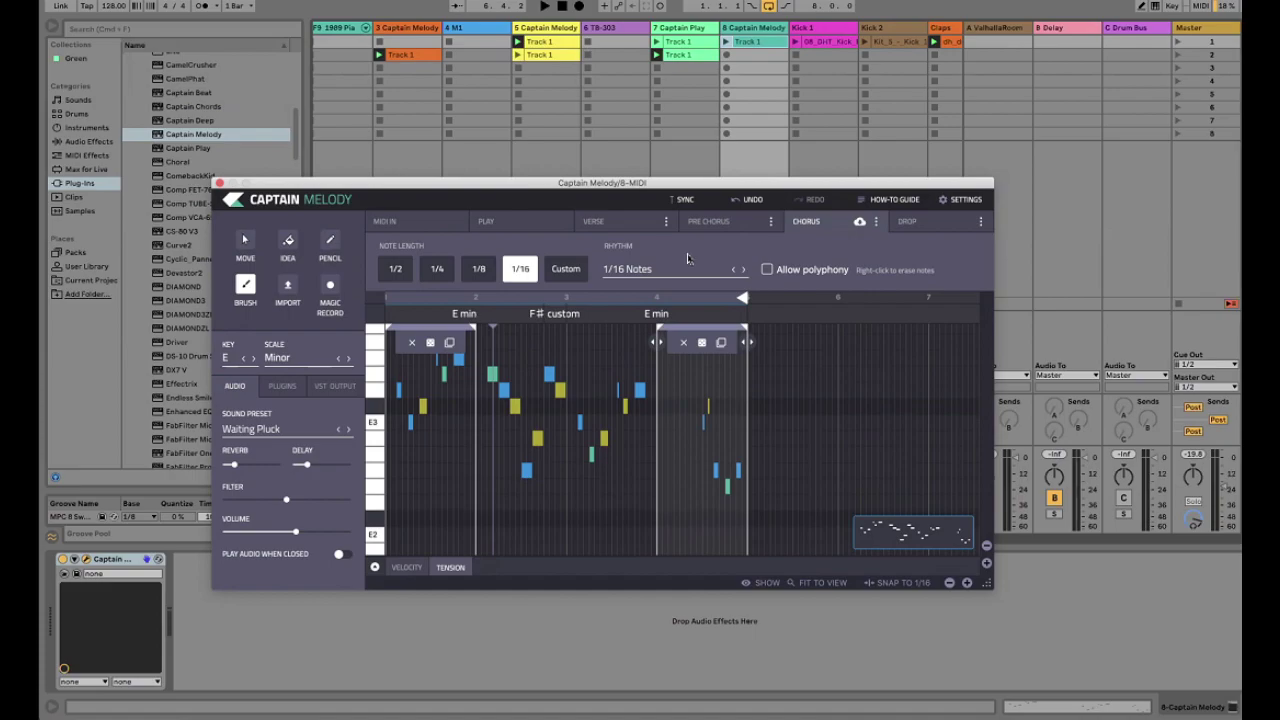
scroll(700, 258, up, 2)
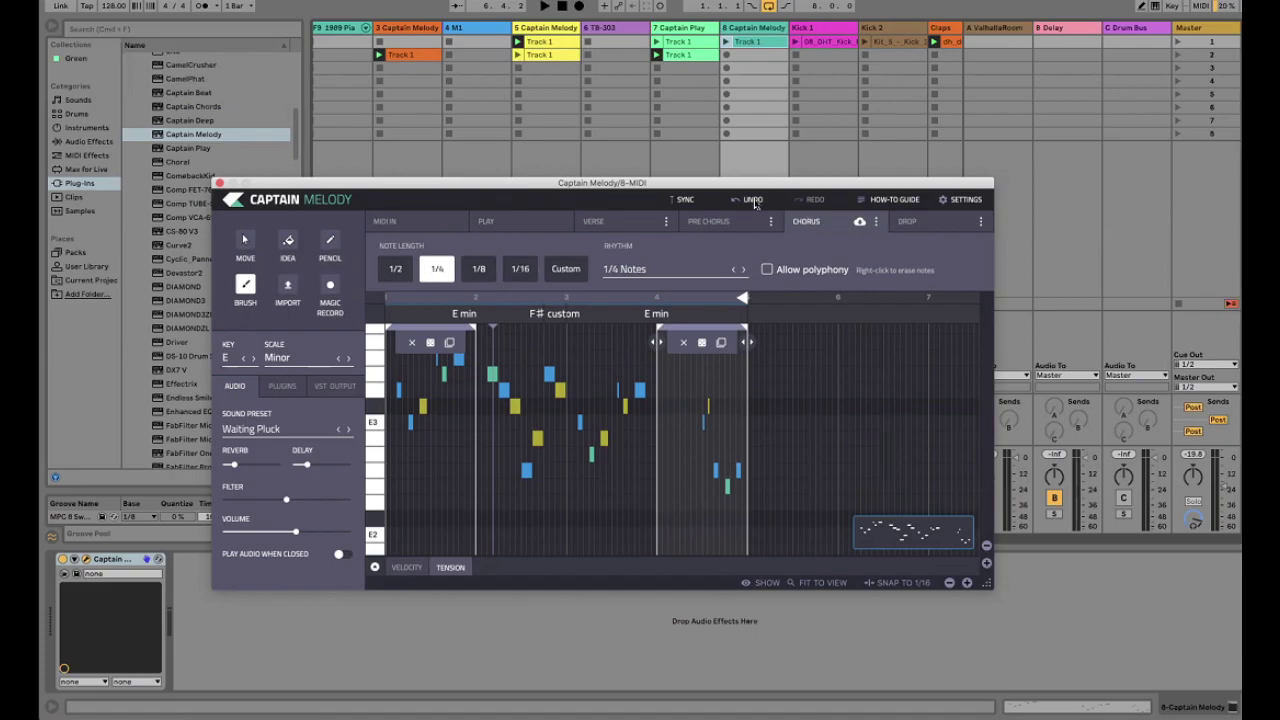
click(753, 200)
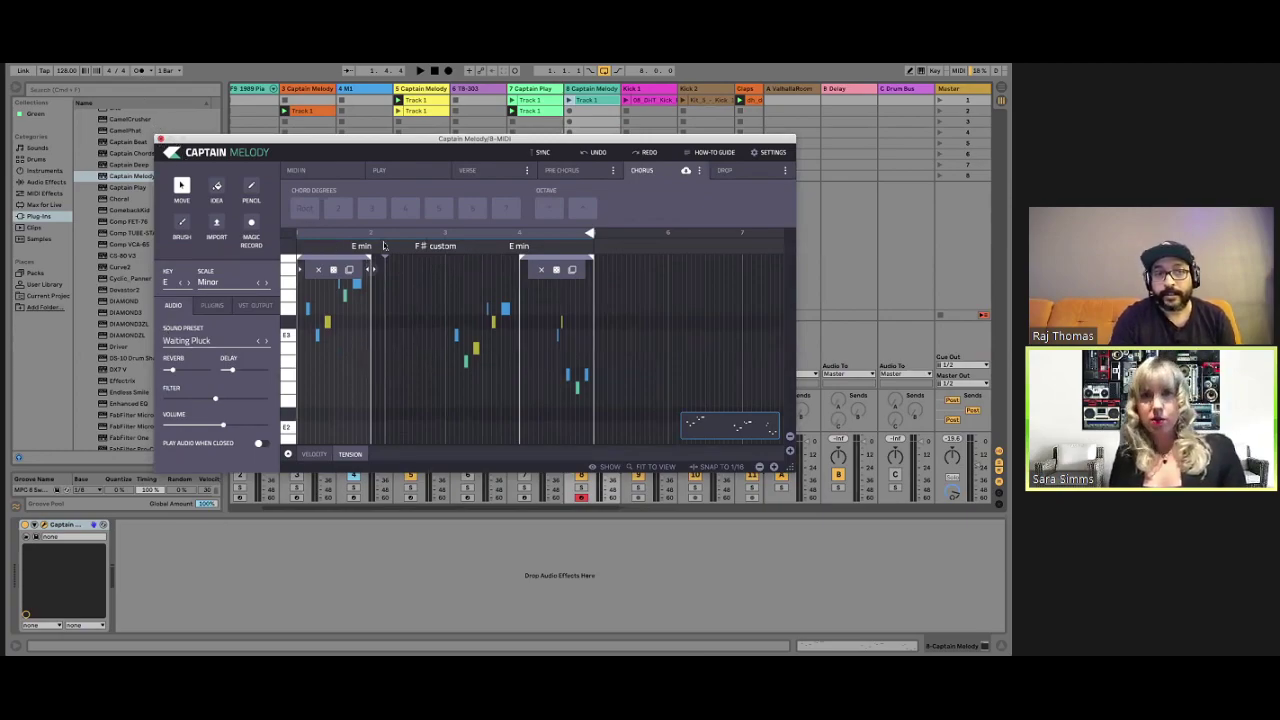
Close the Captain Melody window and go to the drum tracks in the session
click(160, 140)
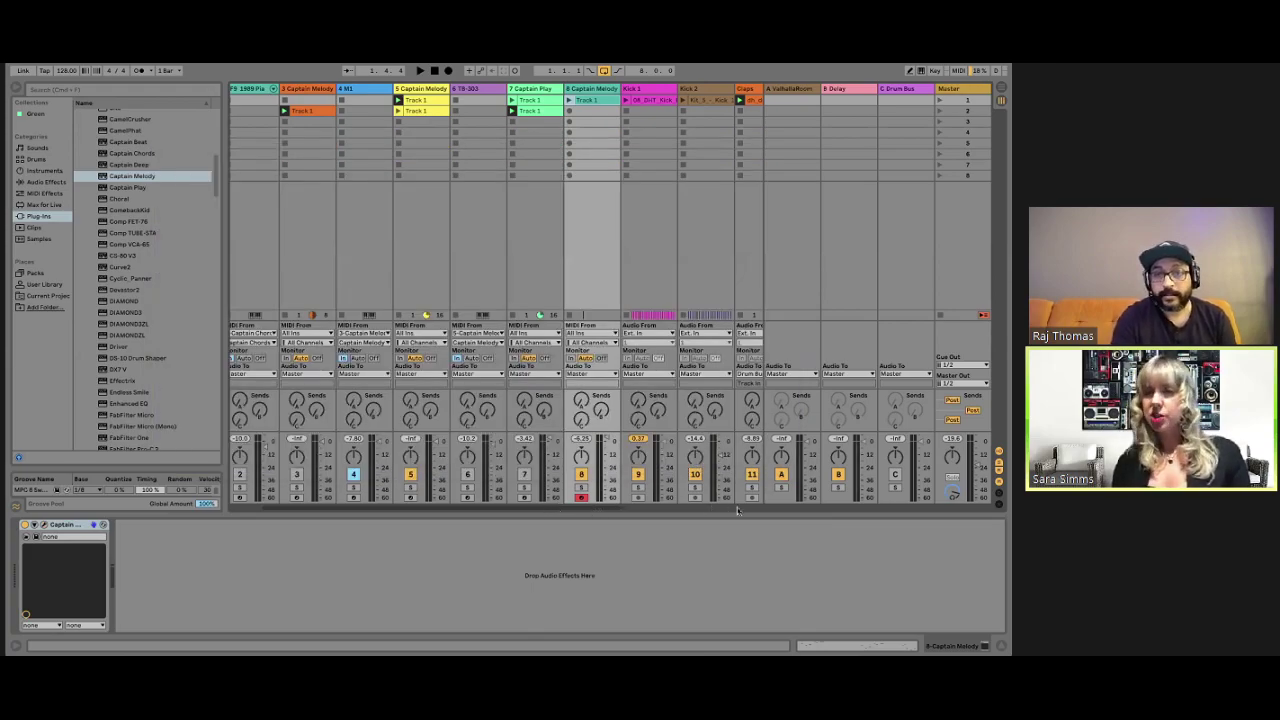
scroll(769, 507, right, 5)
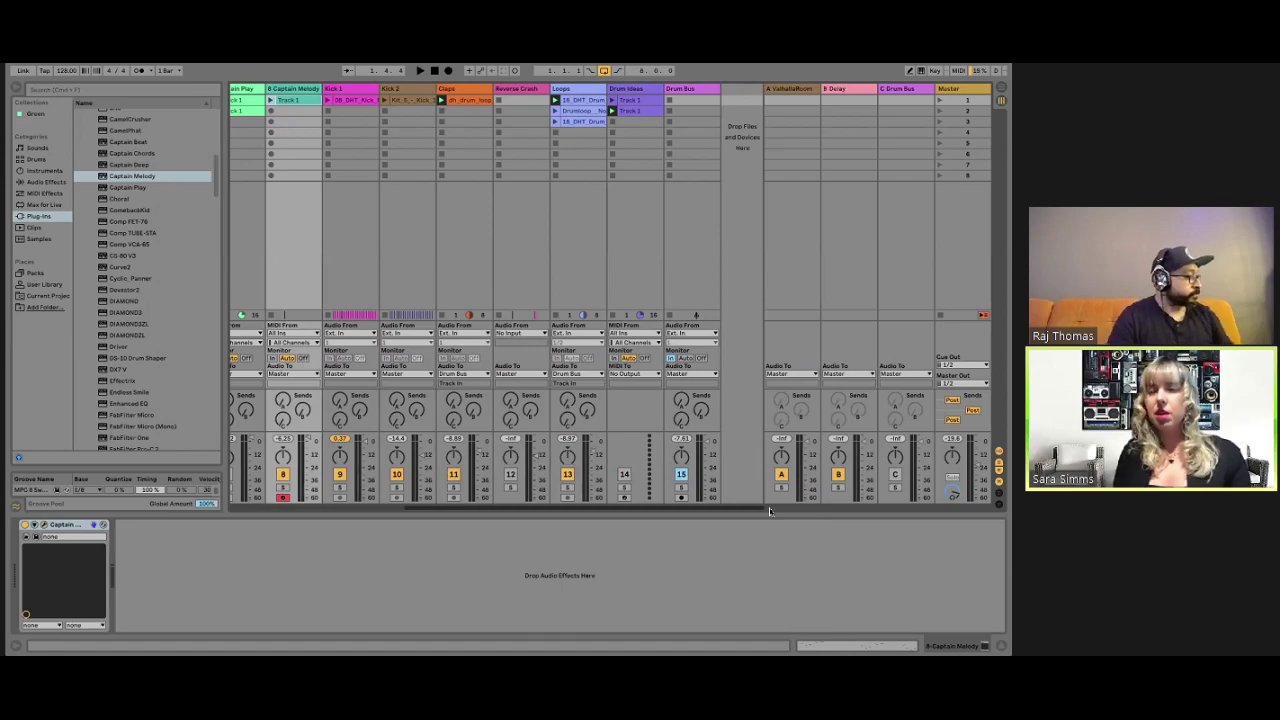
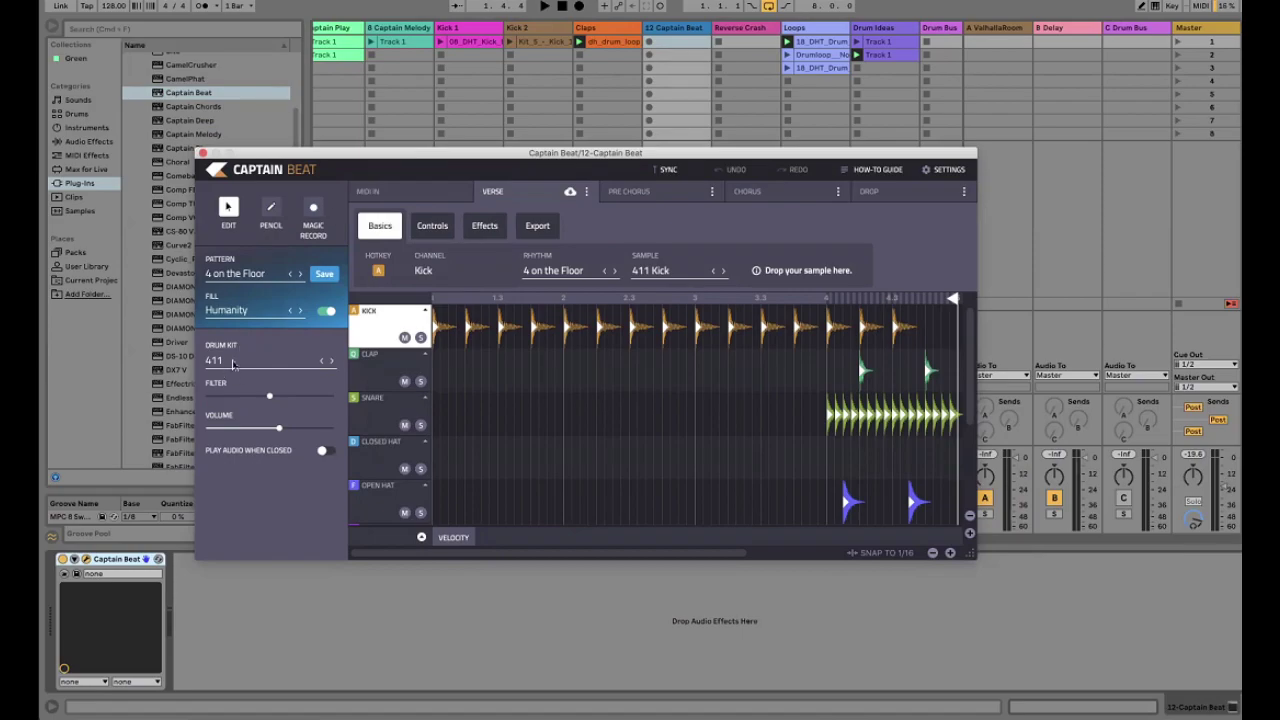
Load the Deep House Drums kit into Captain Beat and move its window clear of the mixer
click(219, 281)
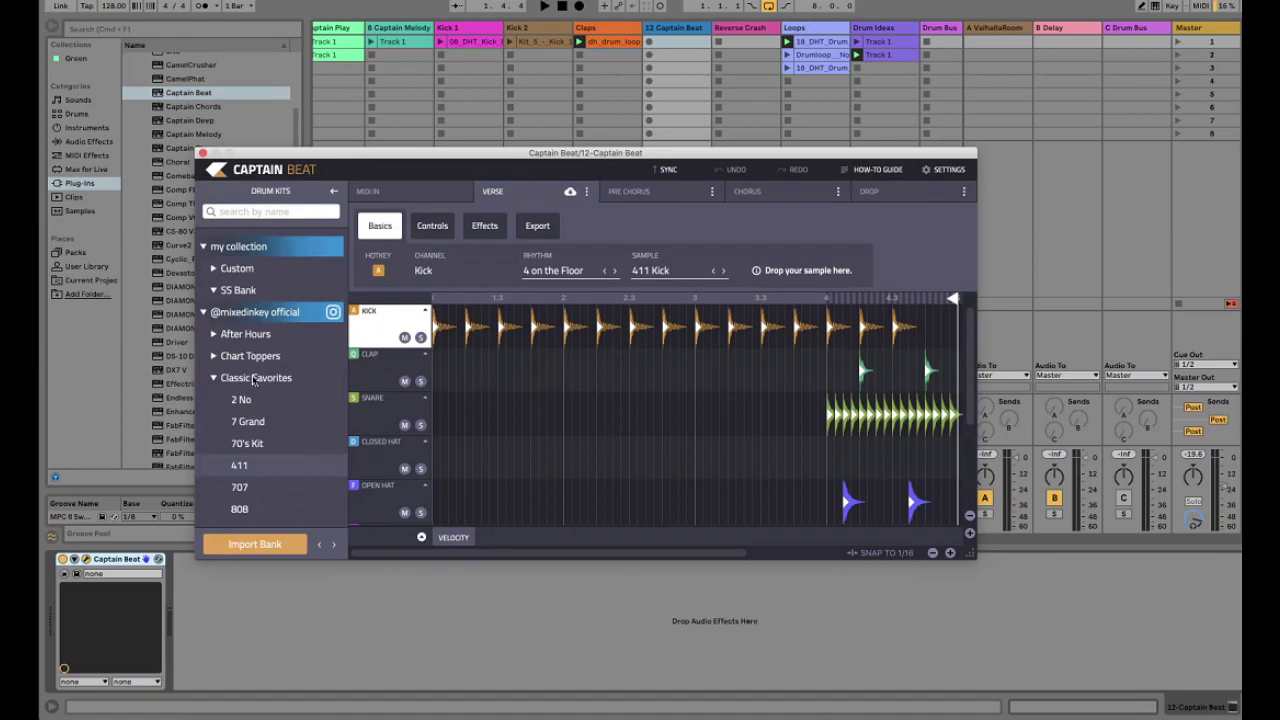
click(272, 377)
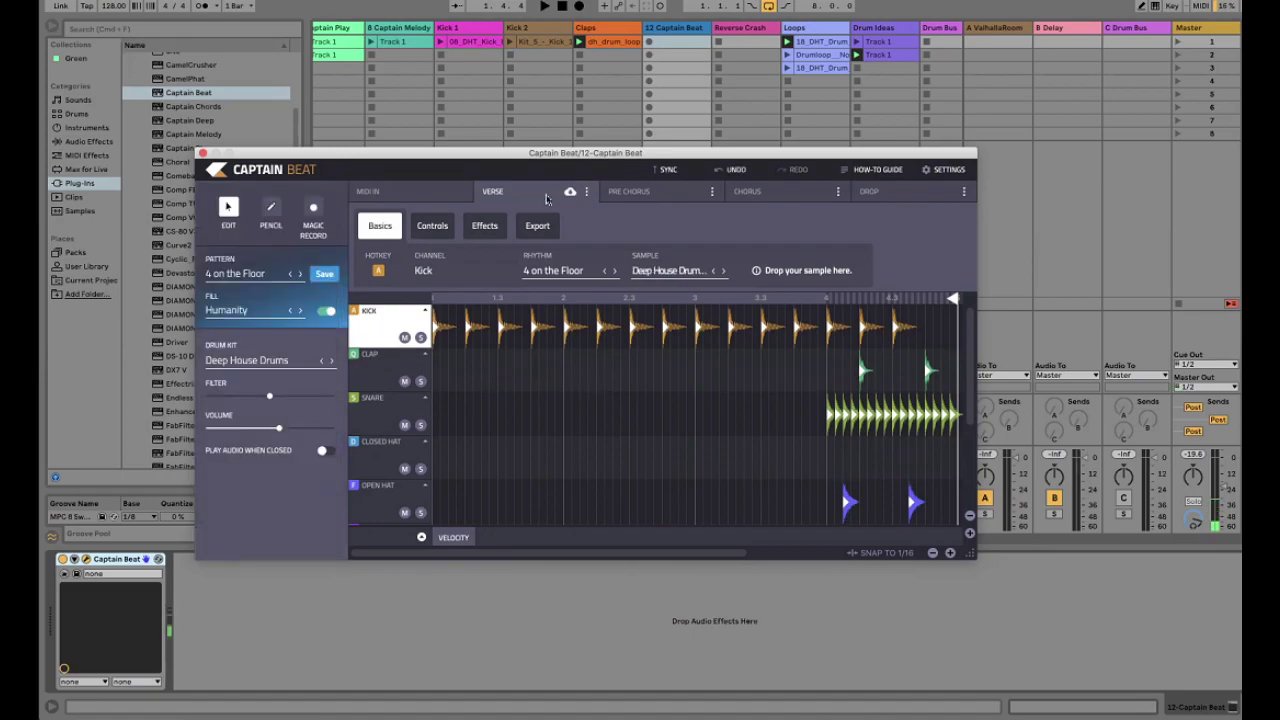
drag(561, 153, 567, 96)
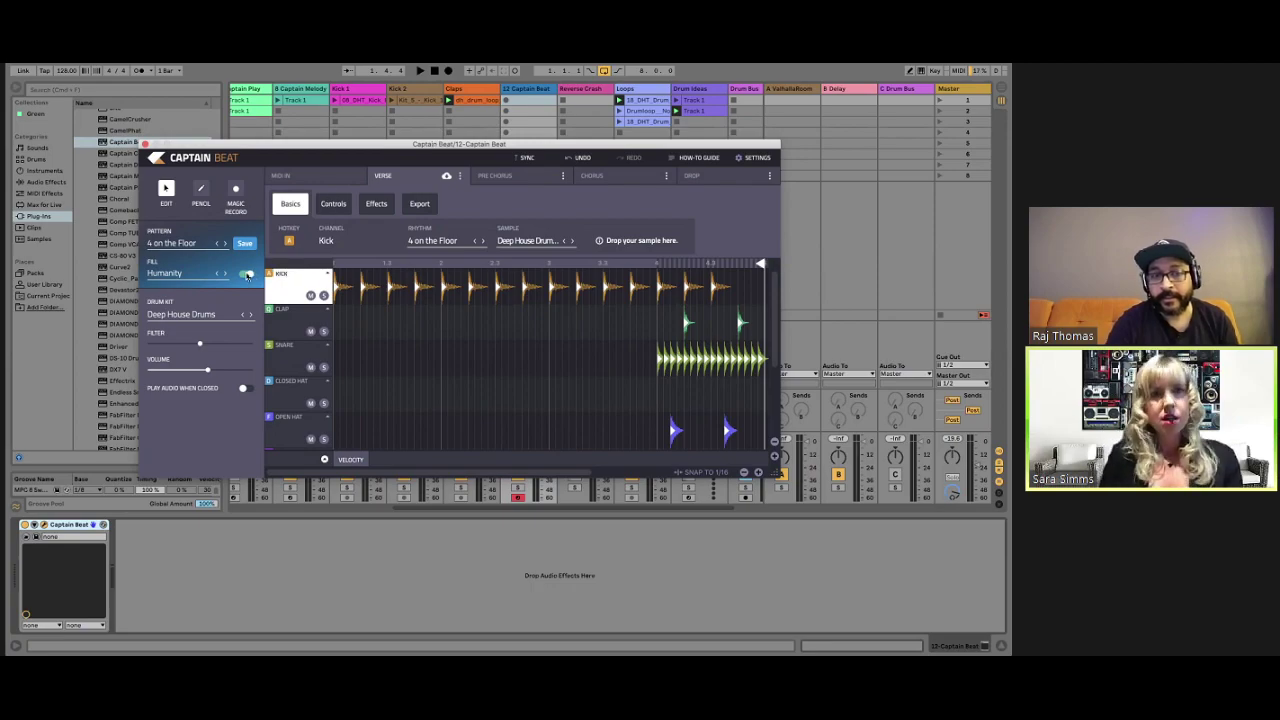
Switch off the Humanity fill so only the 4 on the Floor pattern plays
click(246, 274)
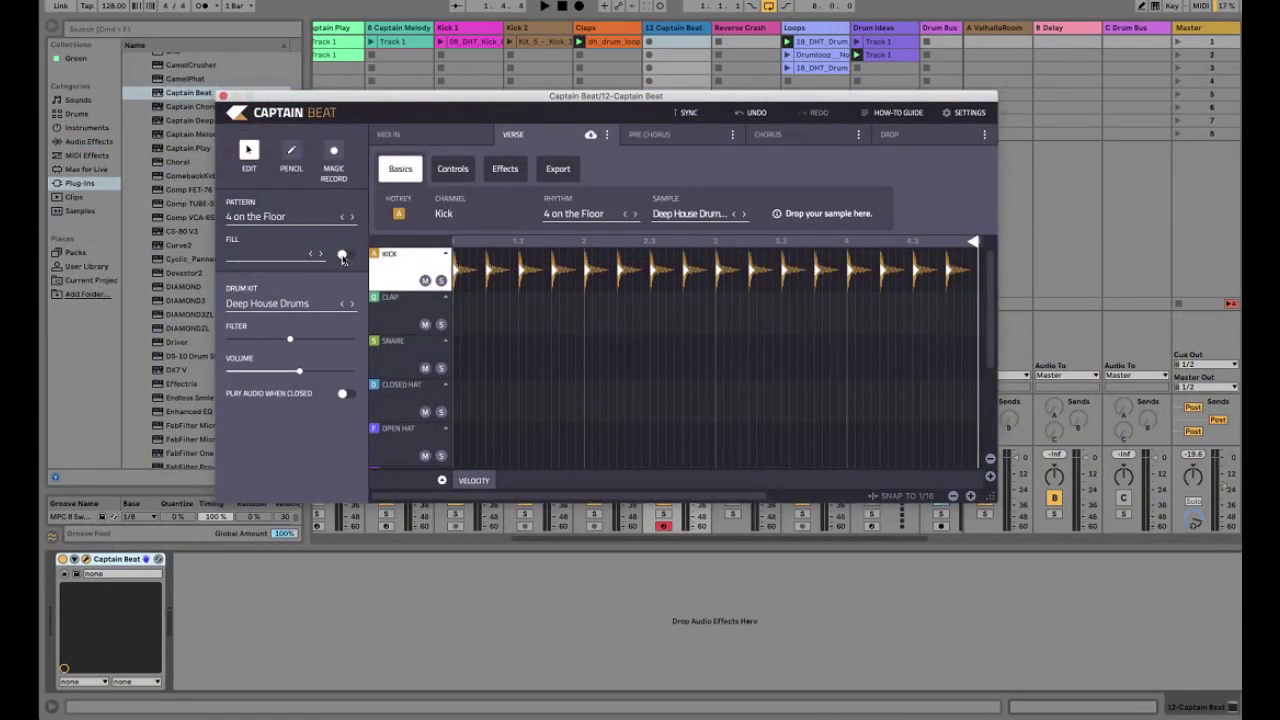
click(343, 255)
click(345, 255)
Clear the Verse drum pattern and trigger the Closed Hat sample to audition it
click(607, 136)
key(Down)
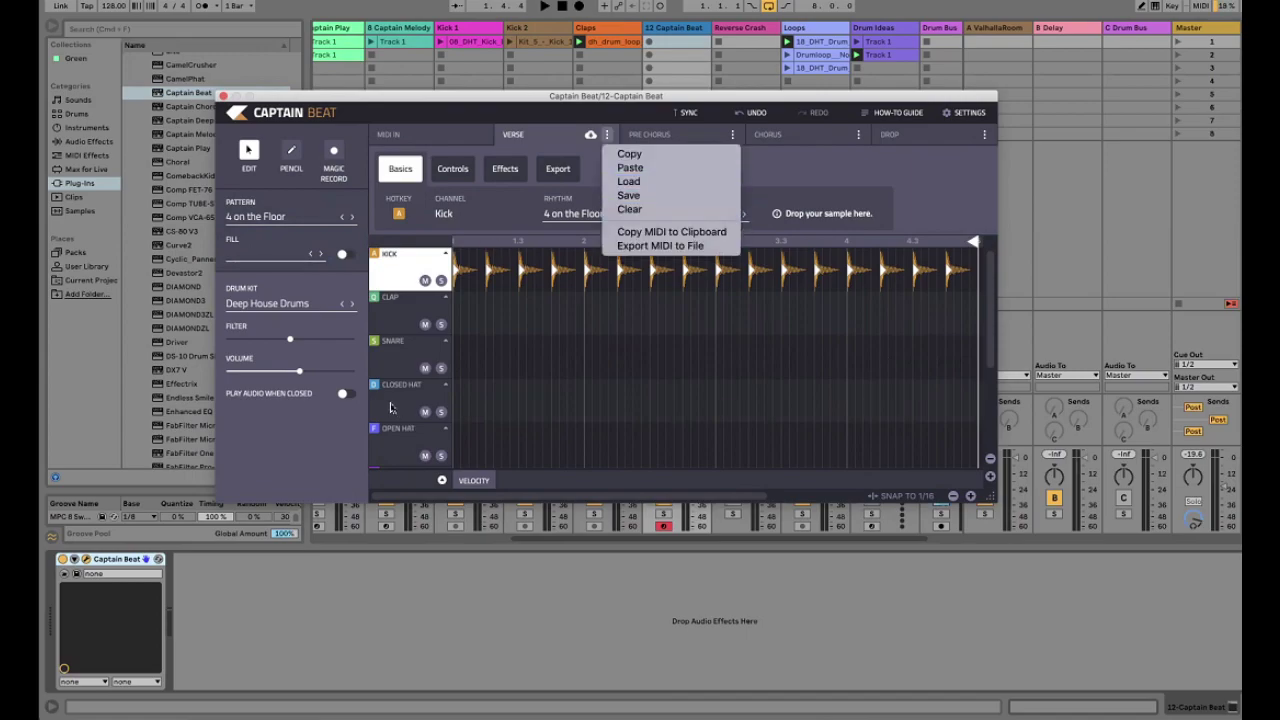
key(Return)
key(d)
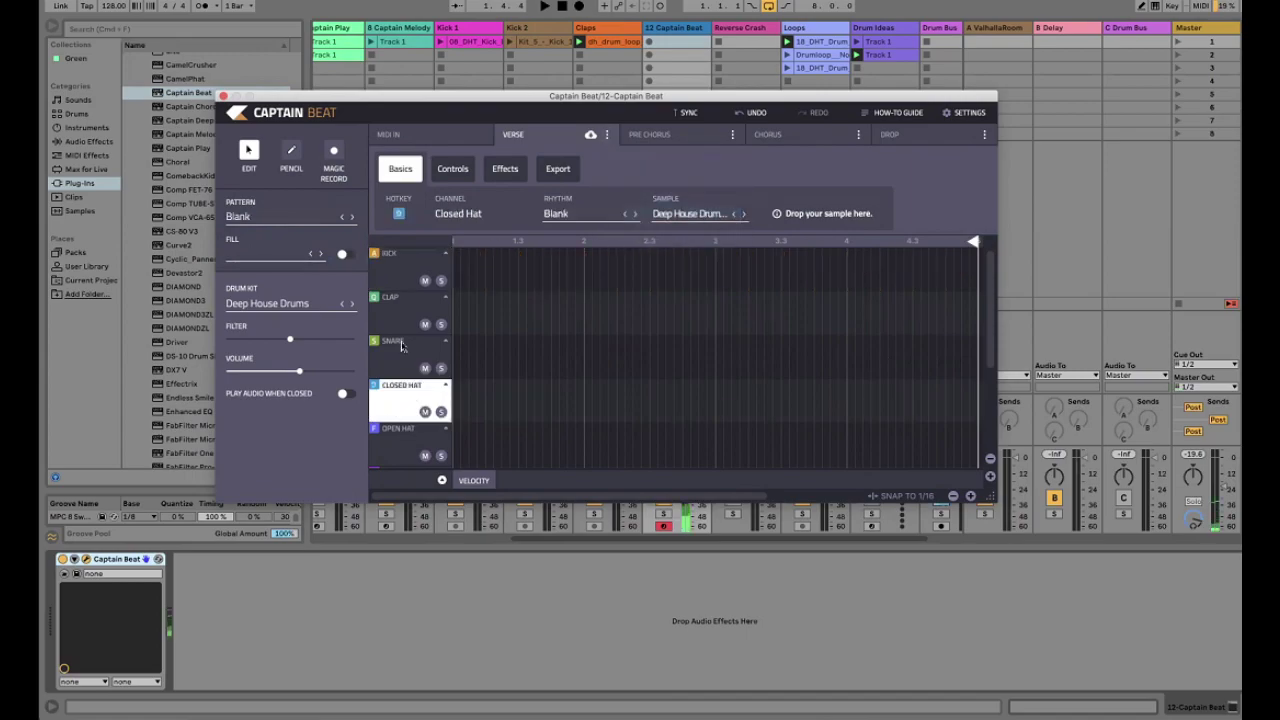
Audition the Open Hat, Snare and Clap samples of the Deep House Drums kit
key(f)
key(s)
key(q)
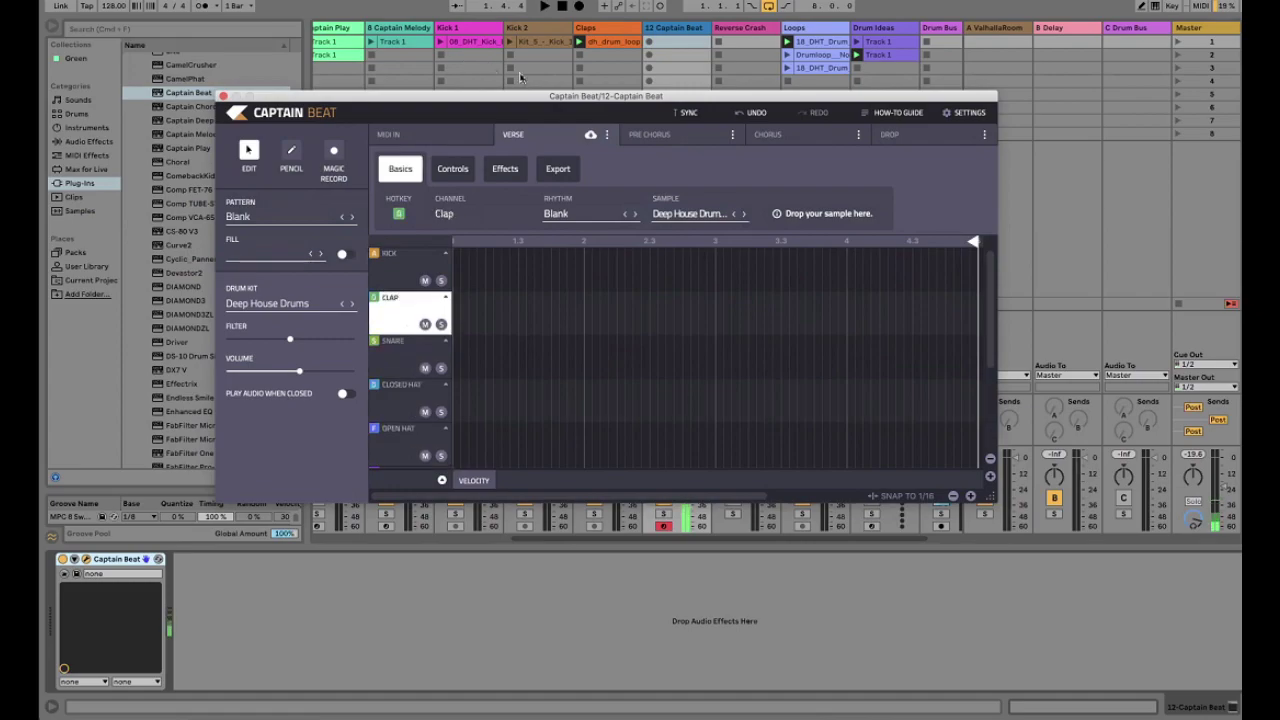
key(s)
Move the Captain Beat window off the mixer, raise its track volume to 4.0 dB, and move the window back up
drag(601, 96, 678, 551)
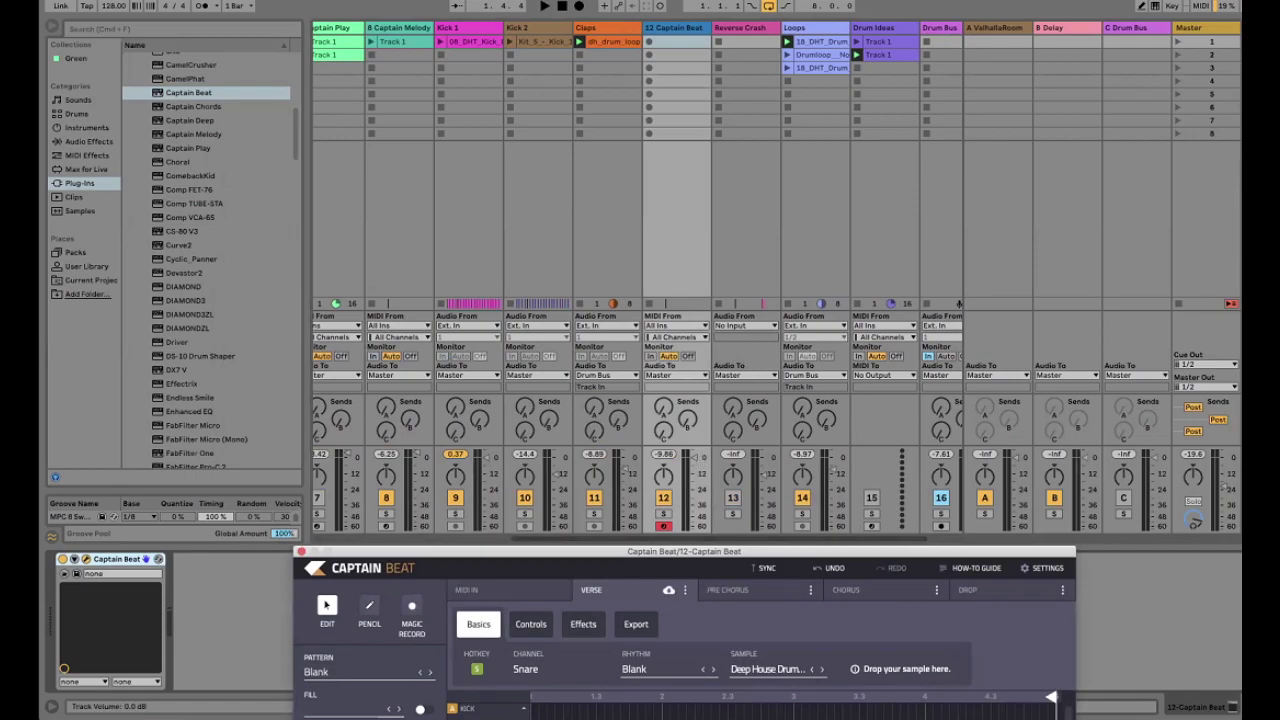
click(697, 456)
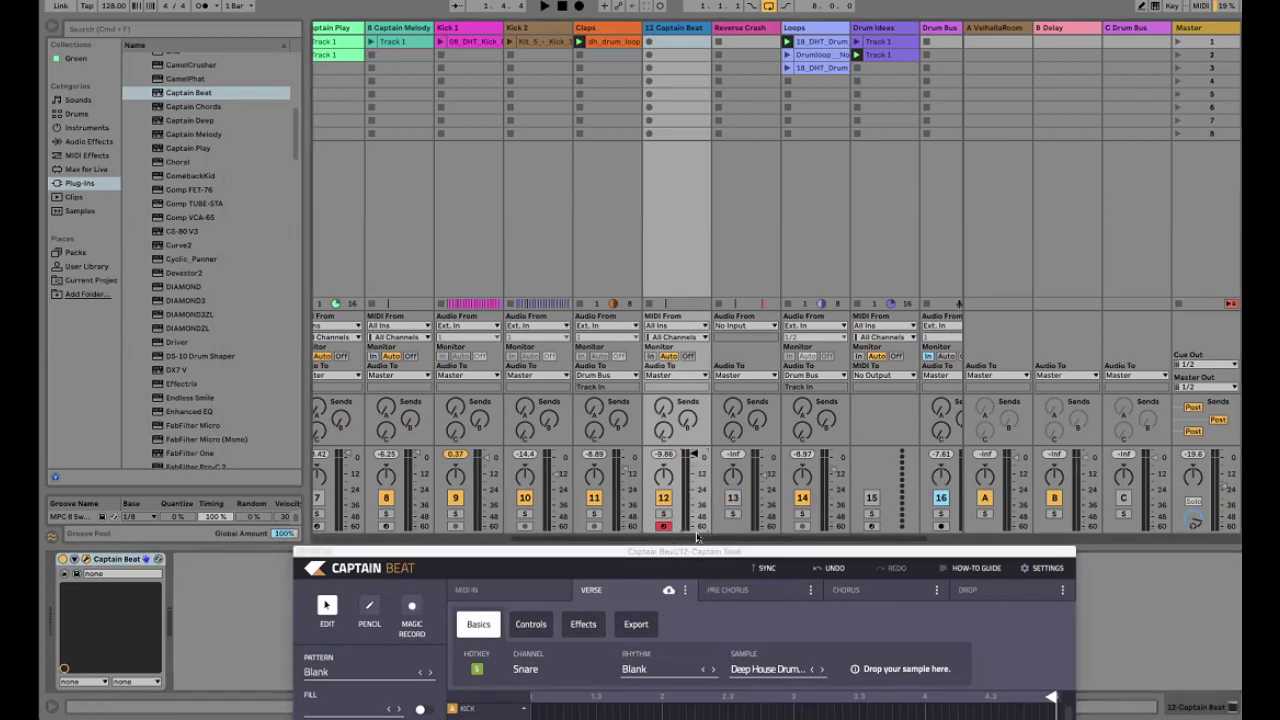
drag(683, 551, 578, 44)
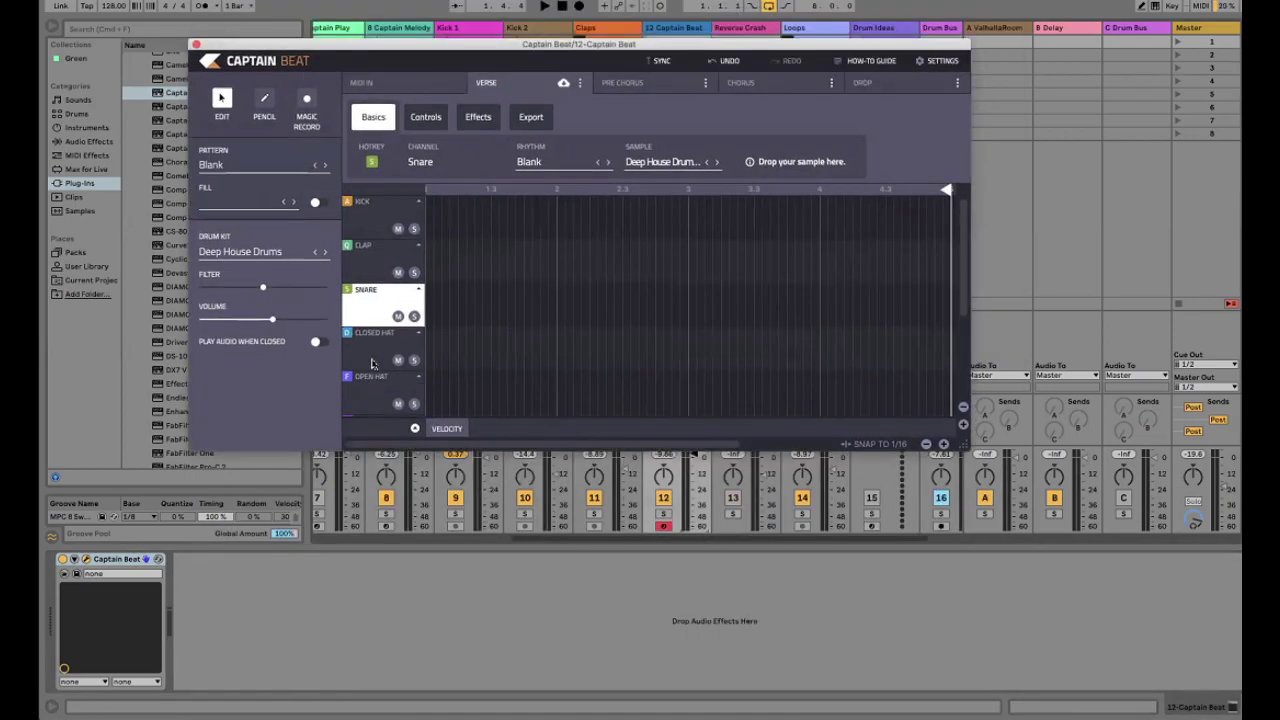
Audition the Closed Hat and Open Hat samples, leaving the Open Hat channel selected
click(372, 355)
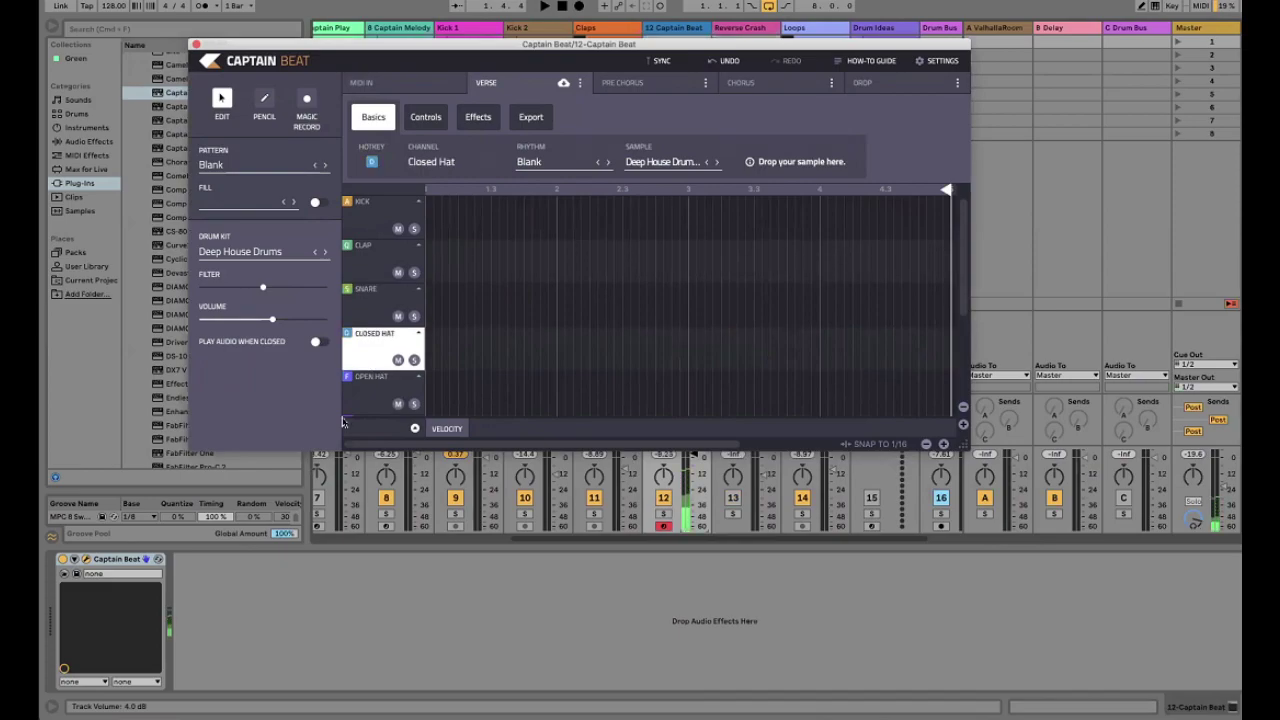
click(348, 387)
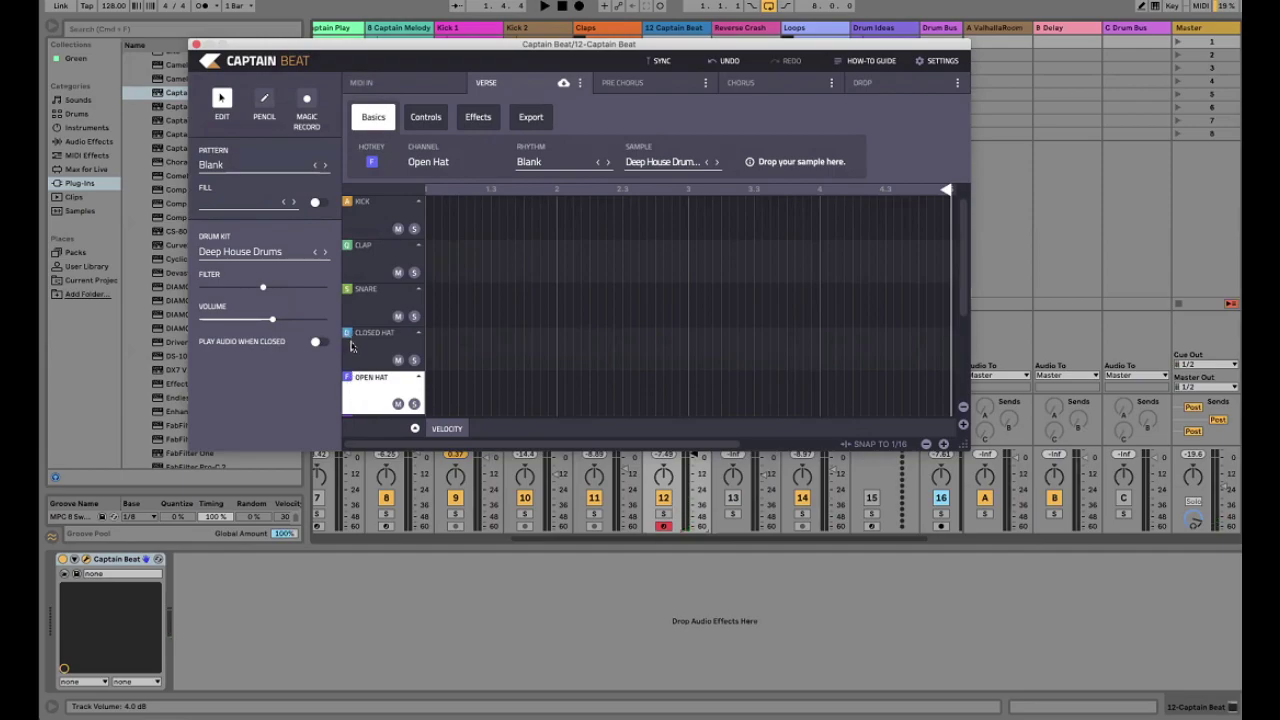
click(382, 400)
Play the session and record a take of Open Hat hits over bars 1 and 2 with Magic Record
key(space)
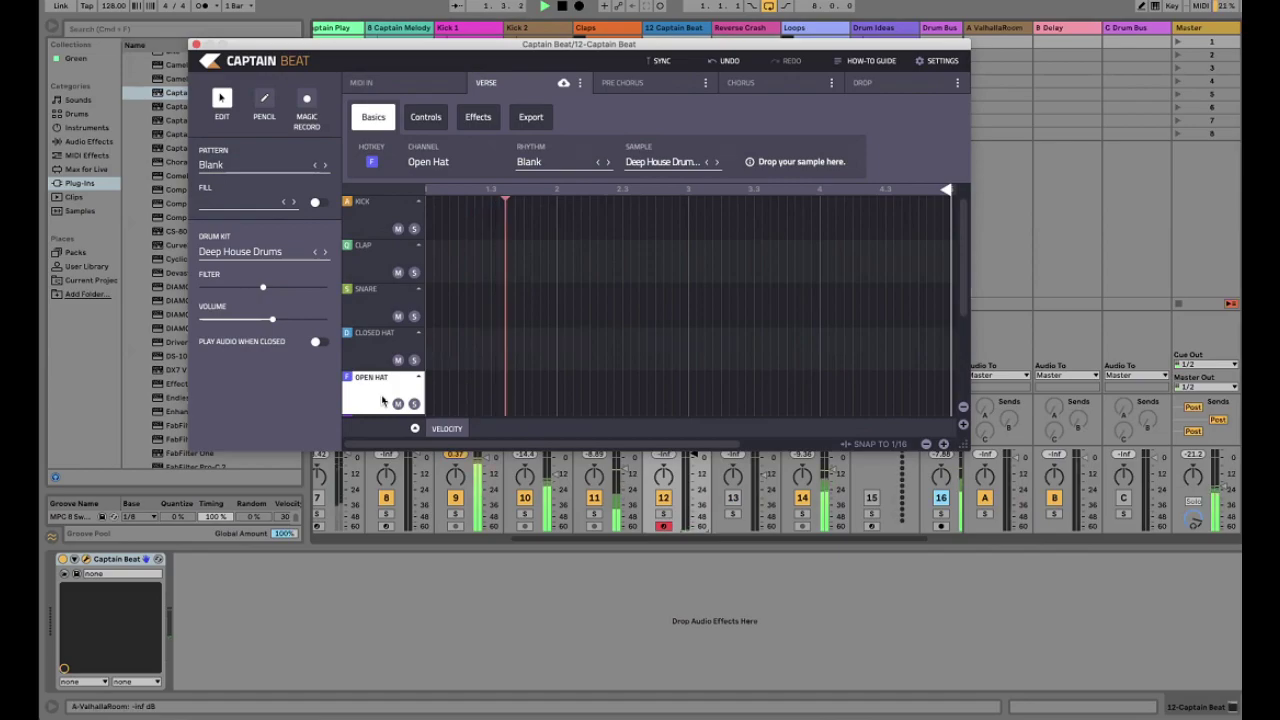
key(f)
key(f)
key(f)
key(f)
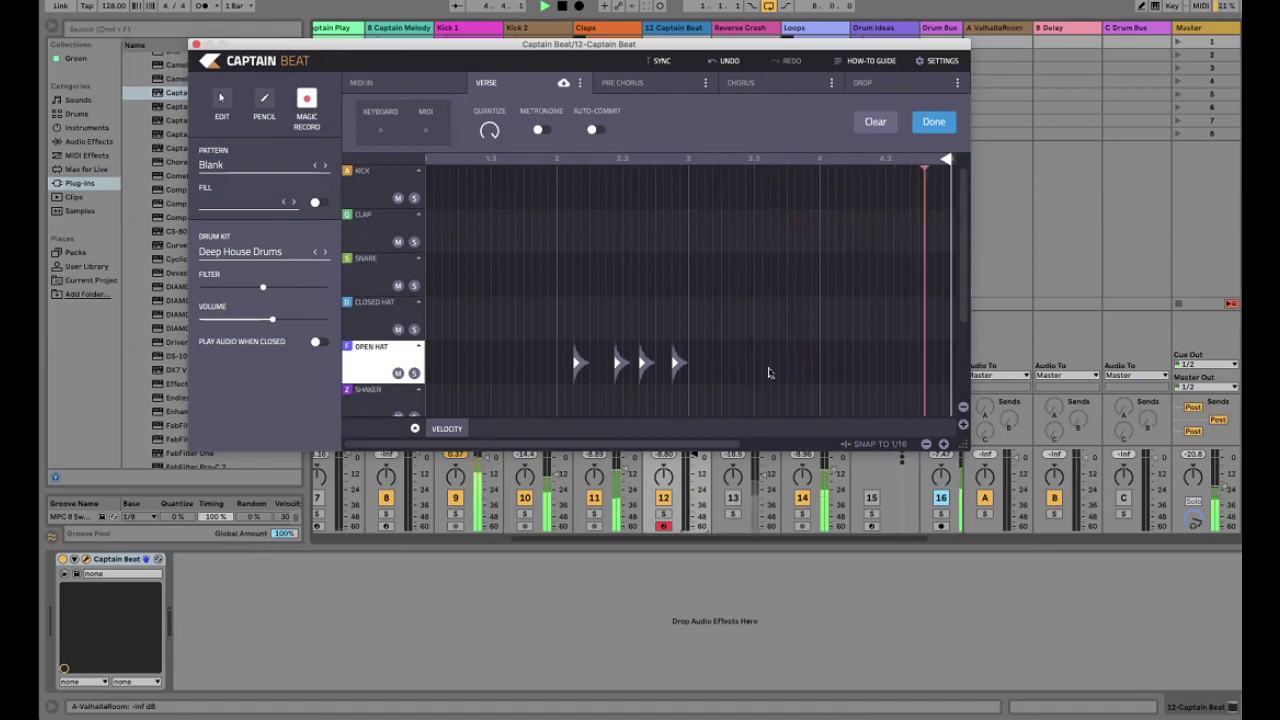
key(f)
key(f)
key(f)
key(f)
key(f)
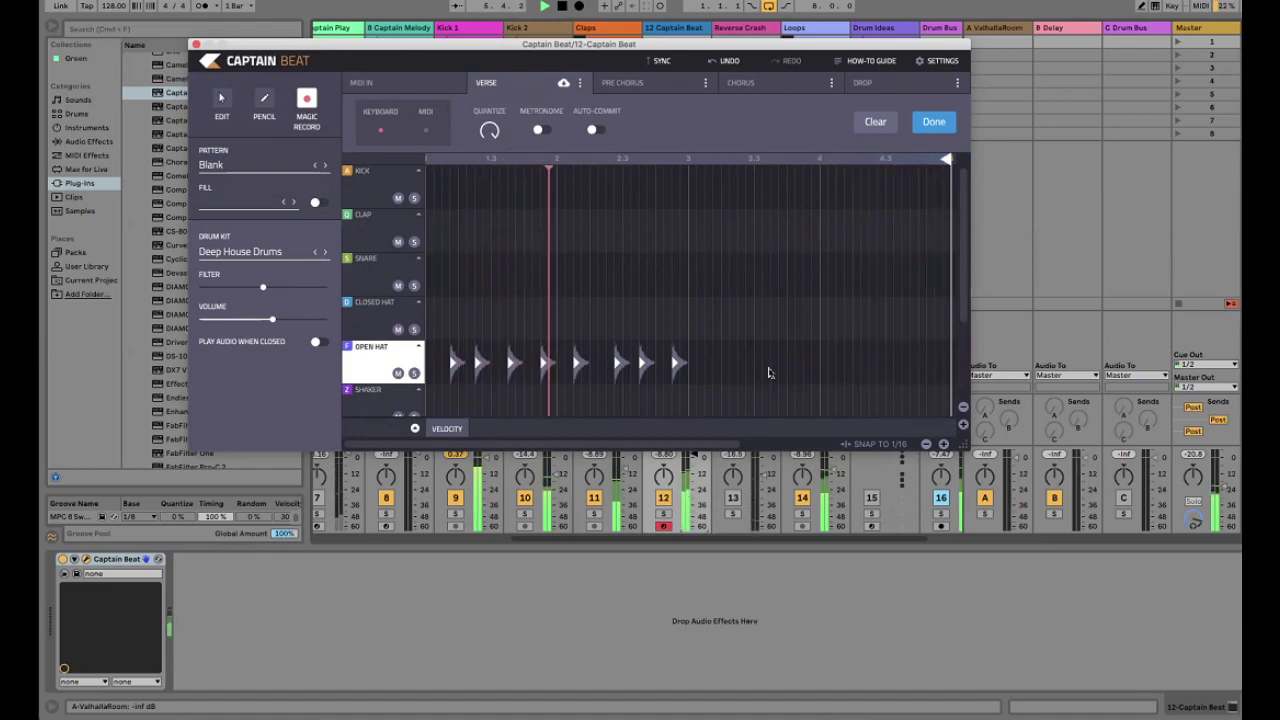
key(f)
key(f)
key(f)
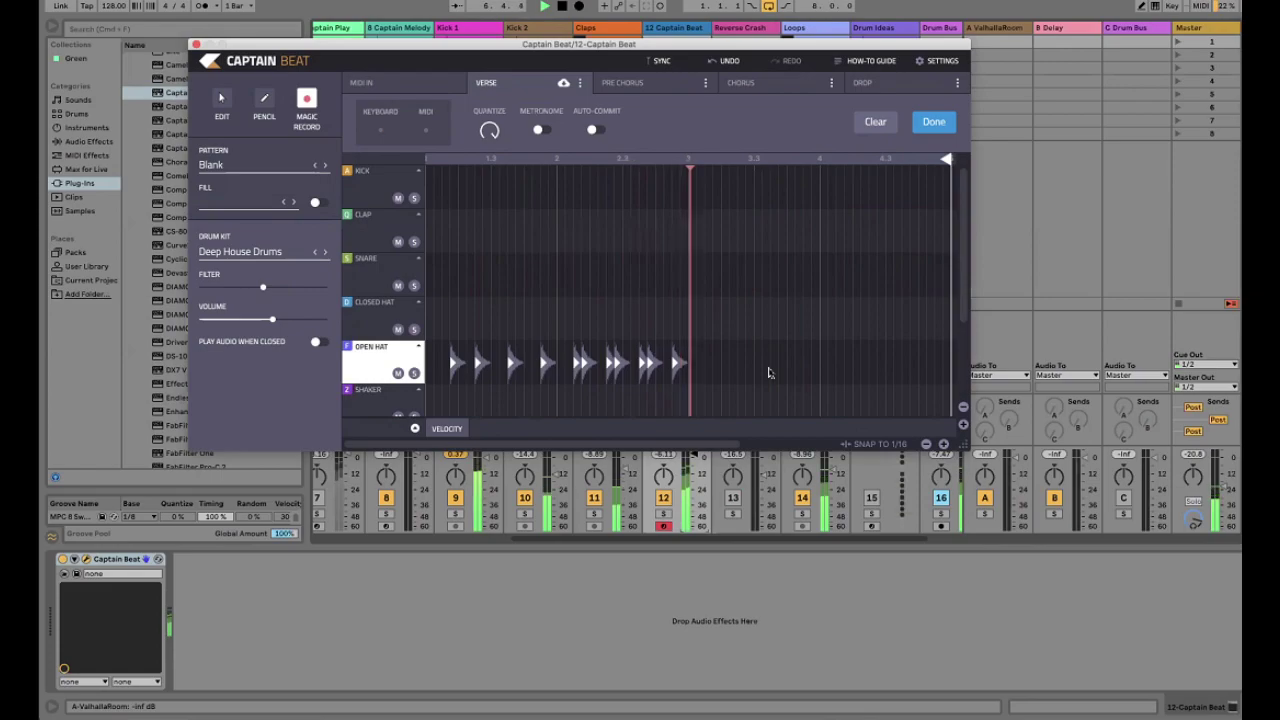
key(space)
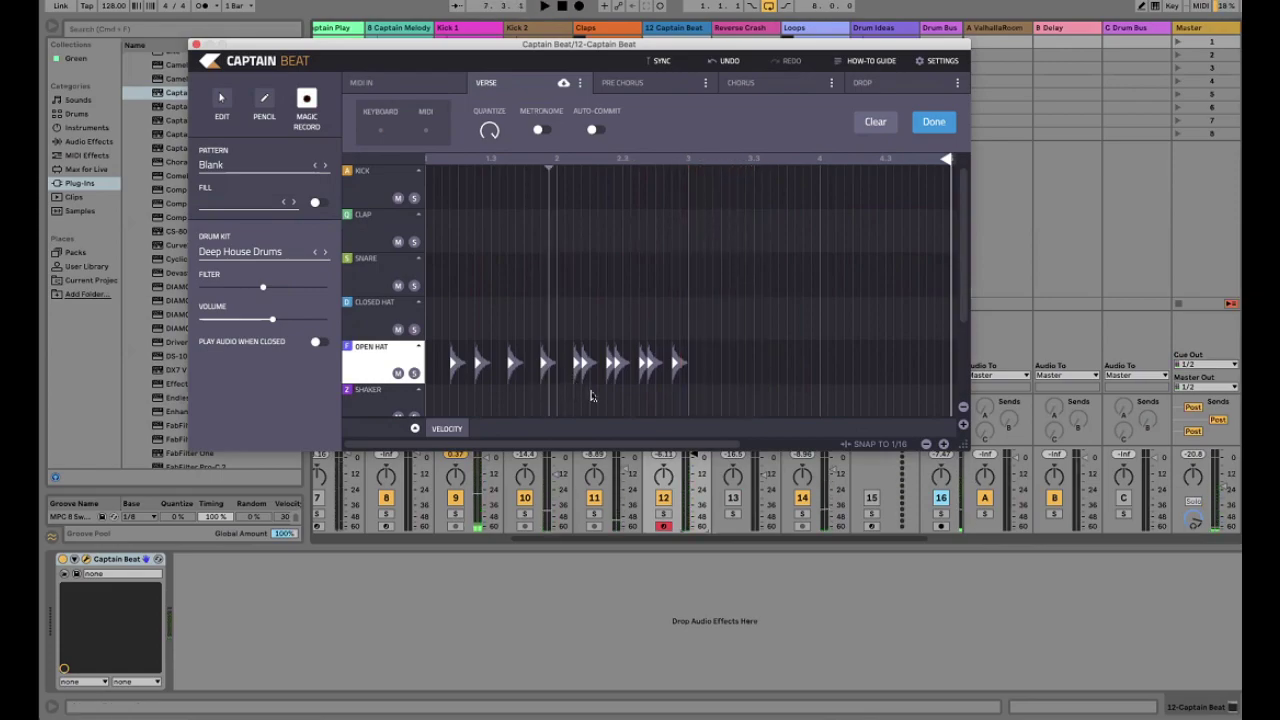
Delete all the recorded Open Hat hits from the Verse pattern
drag(697, 325, 566, 390)
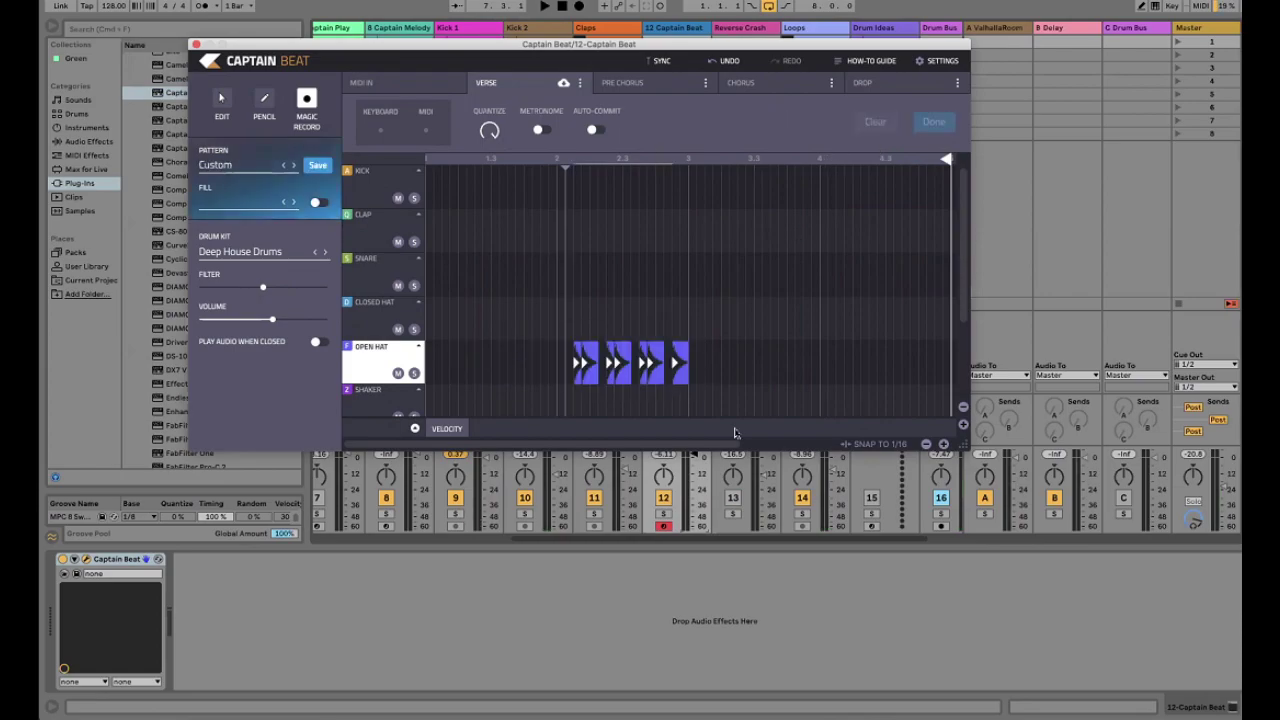
click(673, 405)
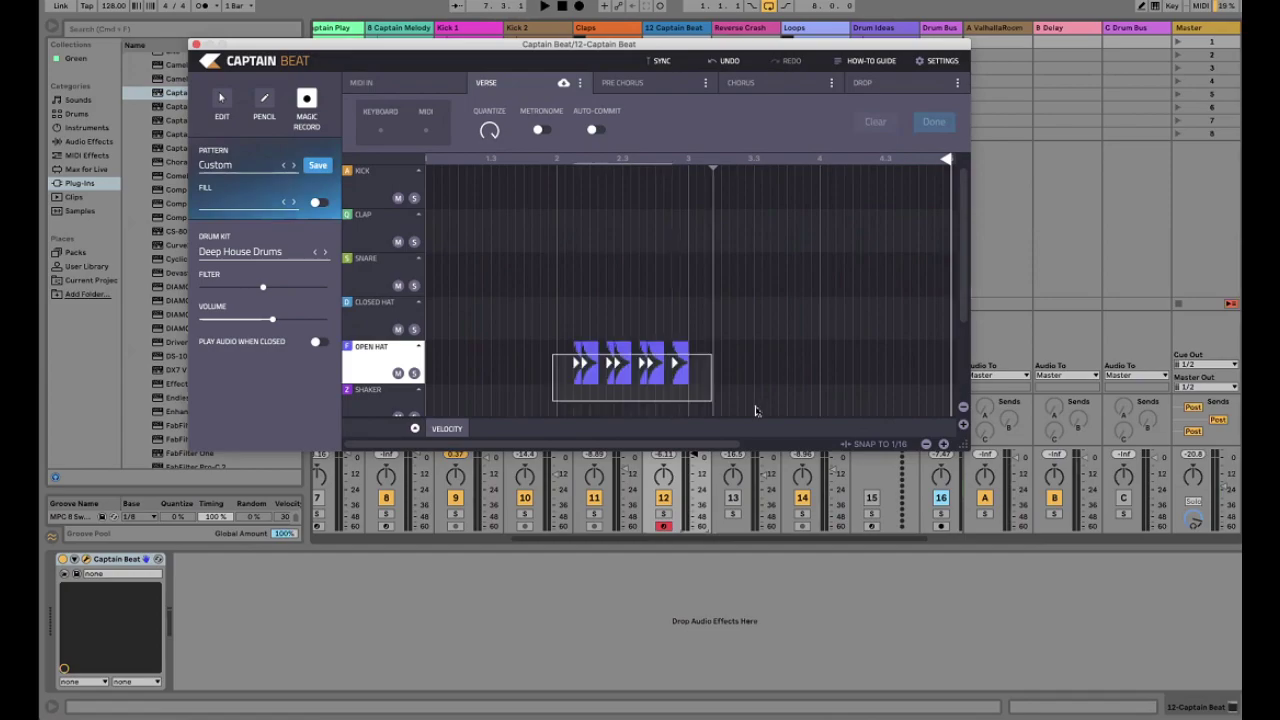
drag(714, 404, 494, 342)
key(BackSpace)
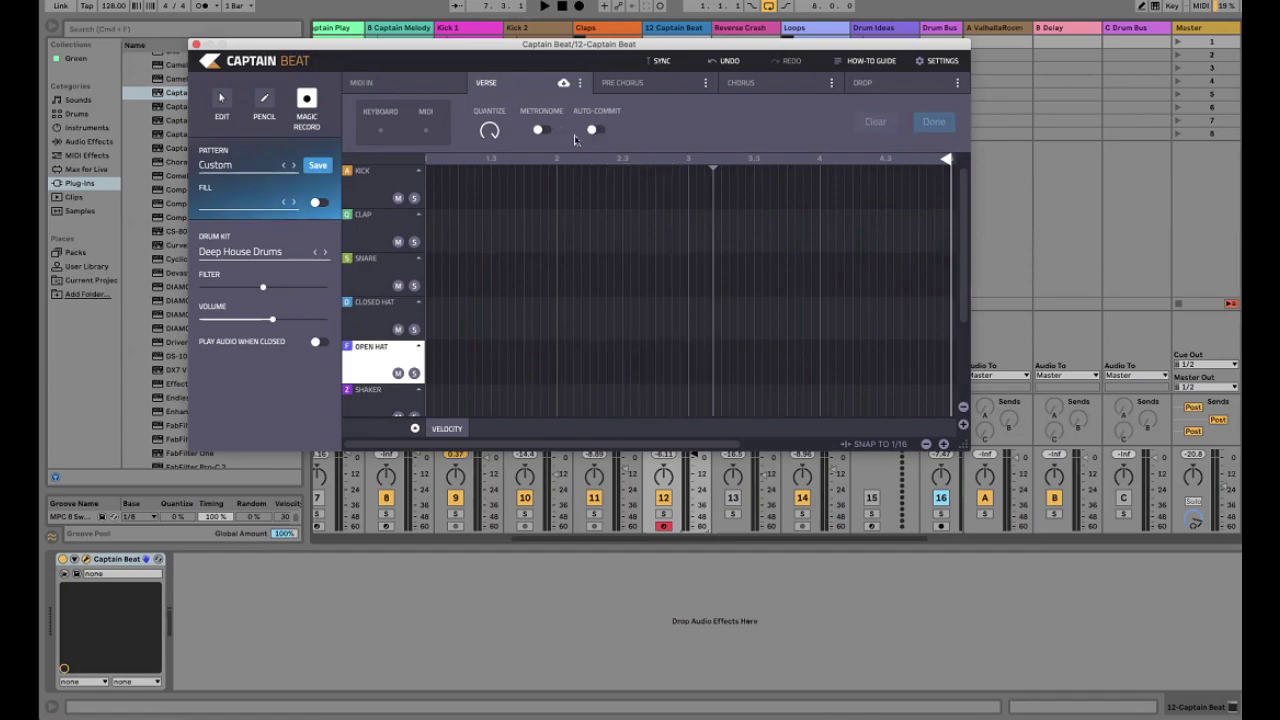
Record a new run of offbeat Open Hat hits through bars 2 to 4 and copy the last bar's four hits into bar 1
key(space)
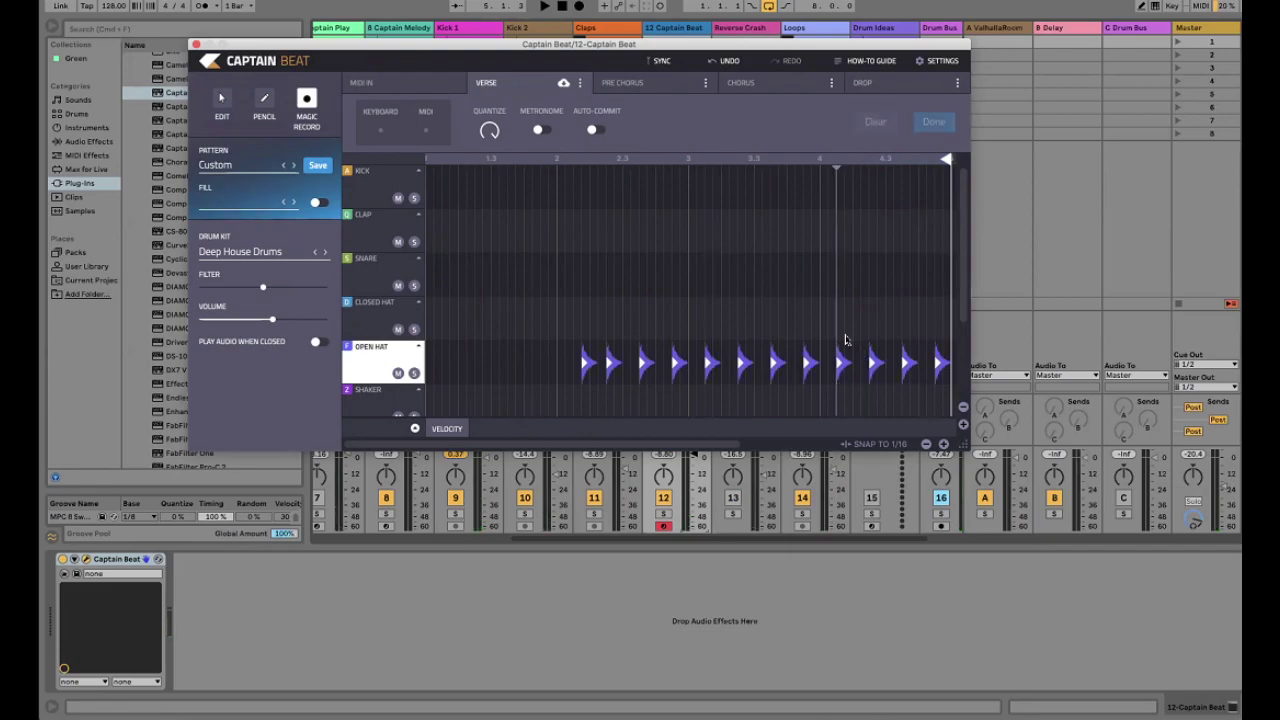
click(840, 358)
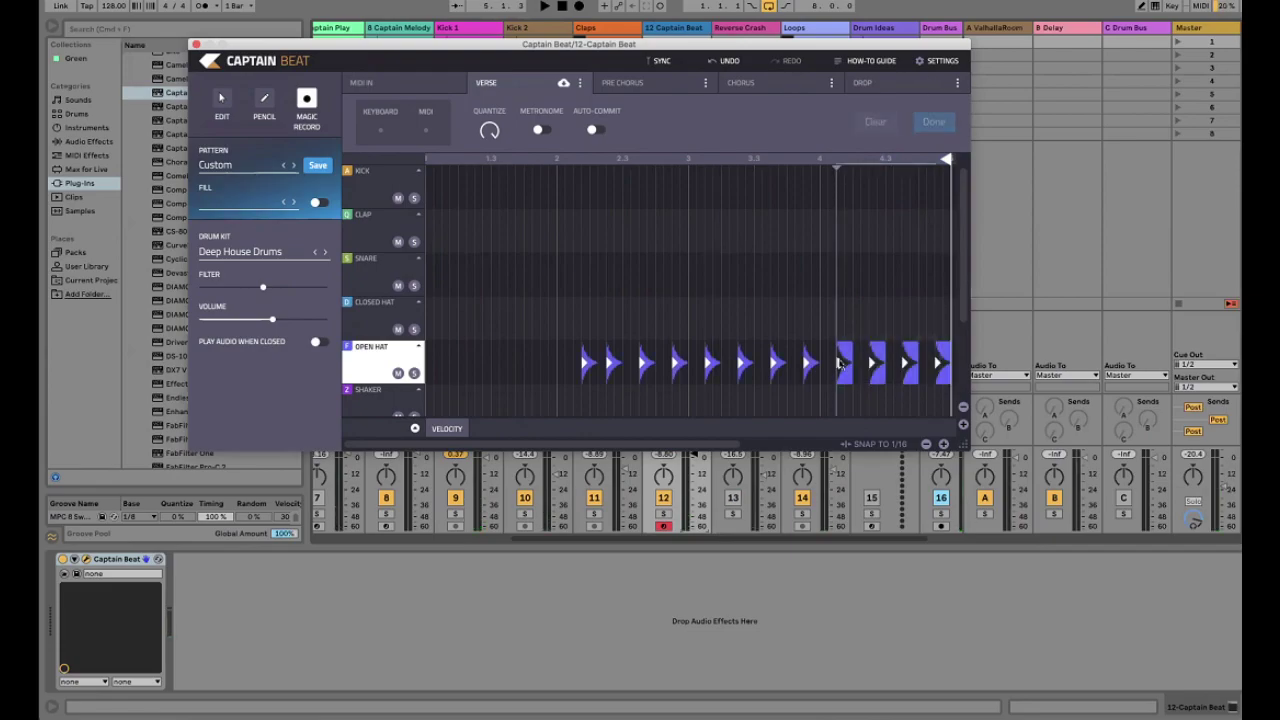
key(super+d)
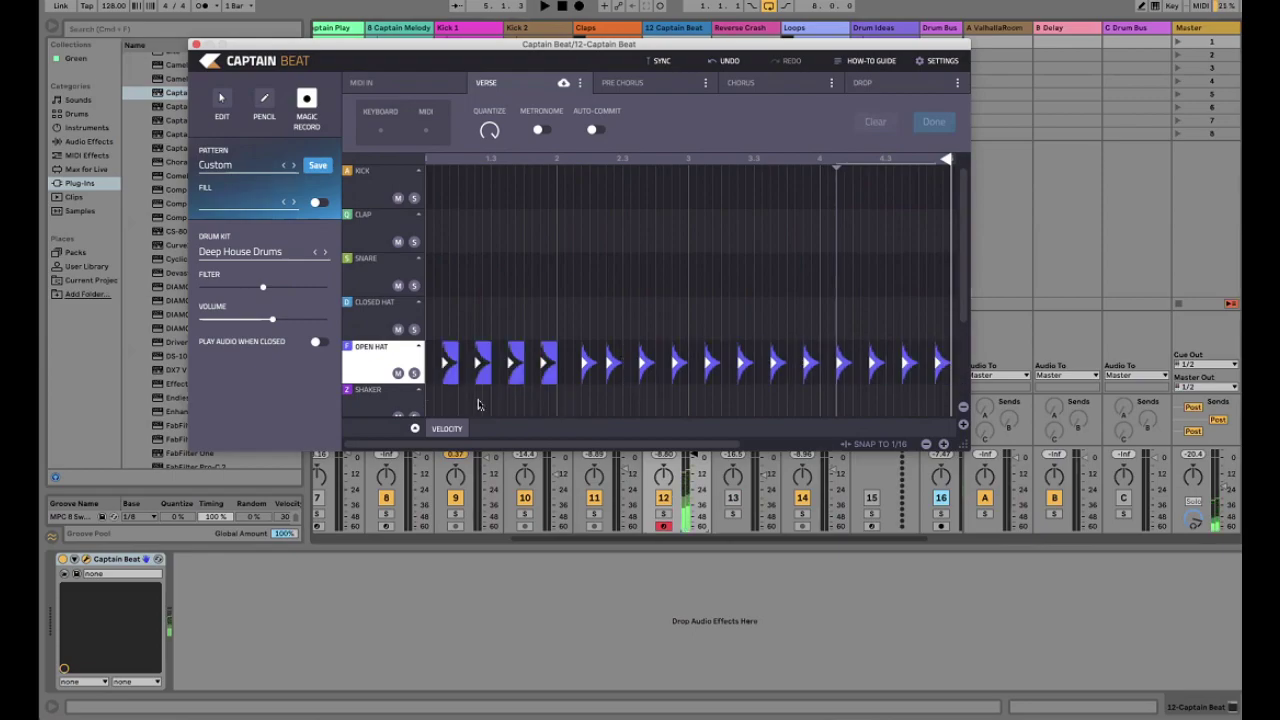
Play the loop and shift the first Open Hat hit of bar 2 earlier onto the offbeat
click(478, 404)
key(space)
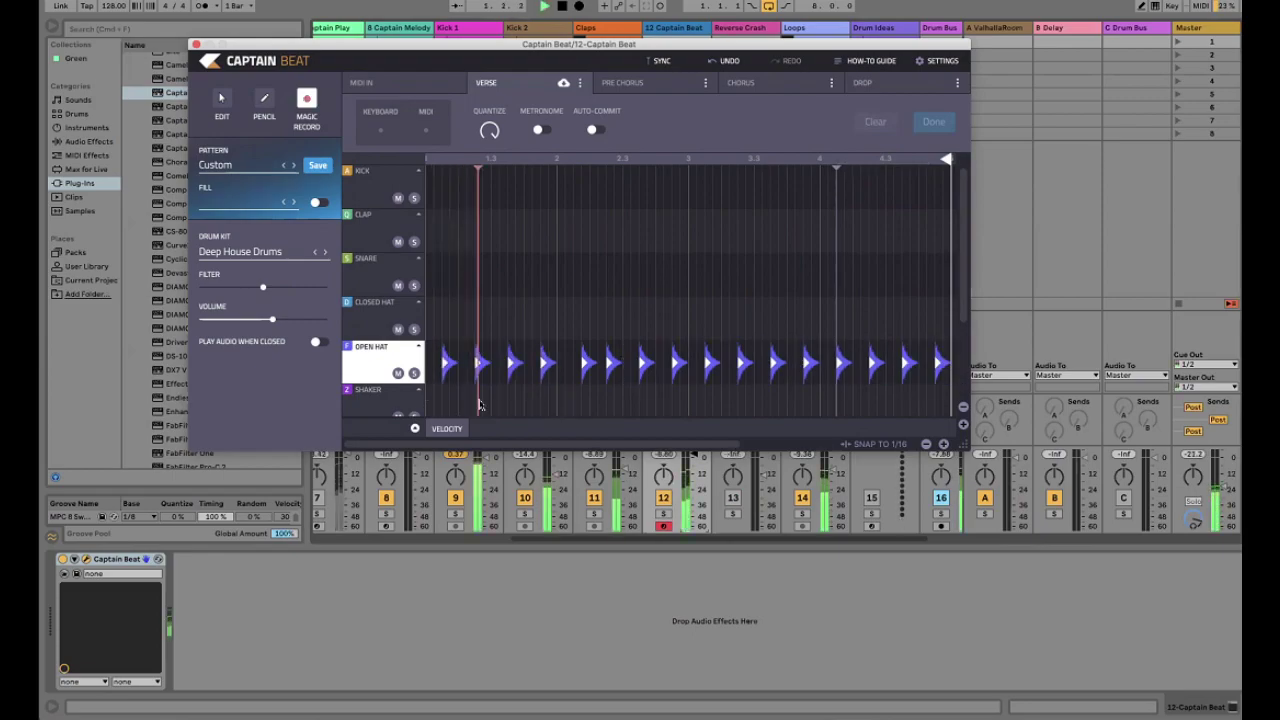
click(578, 360)
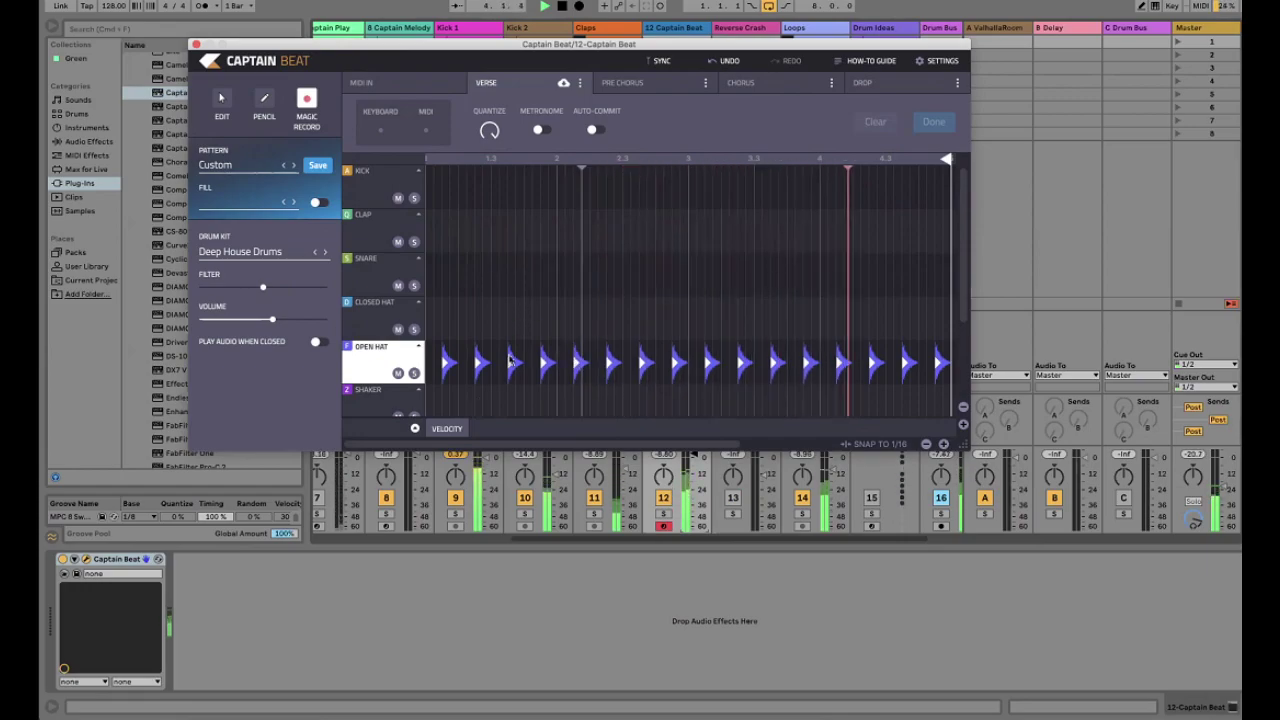
Place five Closed Hat hits across bar 1 of the Verse pattern
click(419, 320)
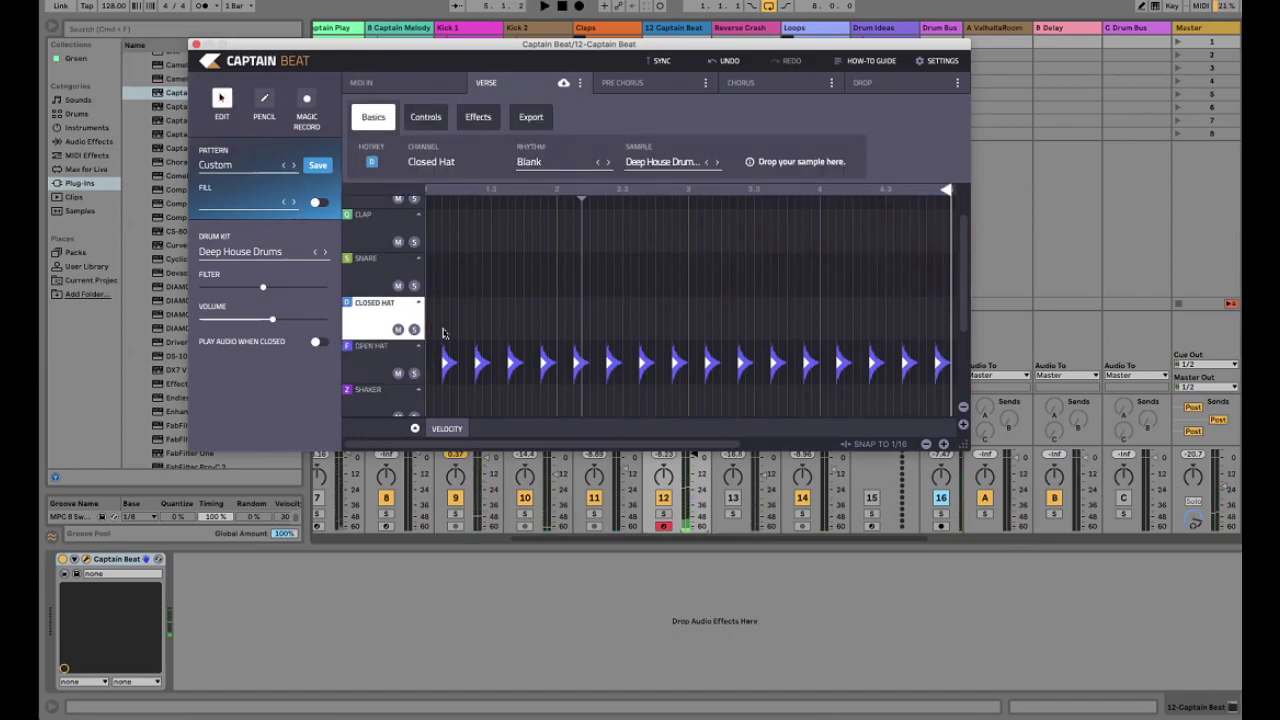
click(454, 329)
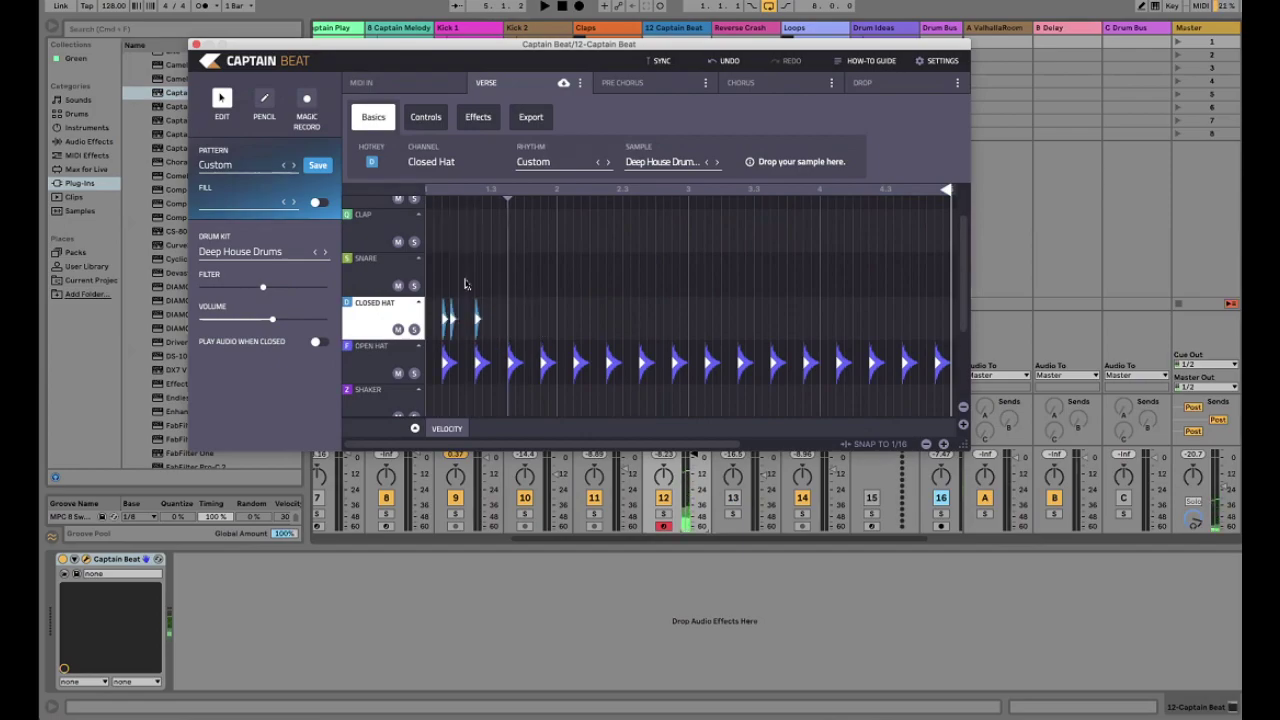
key(d)
Duplicate the five Closed Hat hits of bar 1 into bar 2
drag(553, 342, 437, 317)
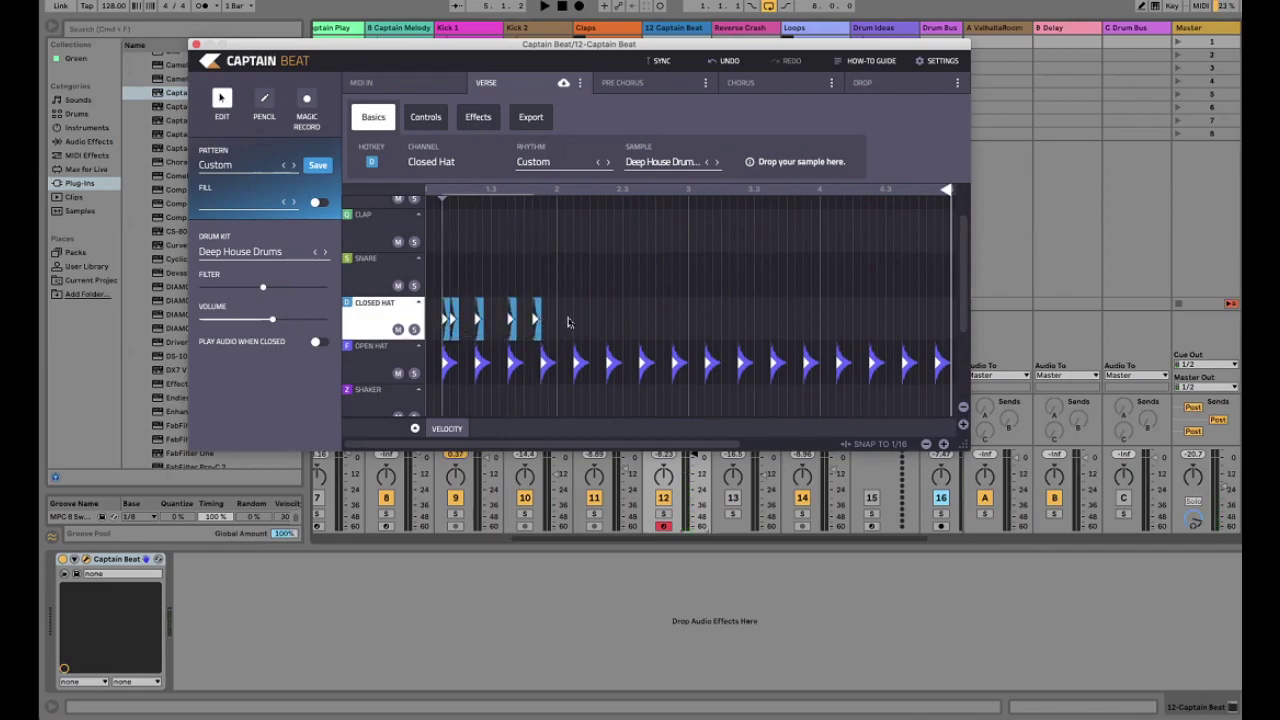
key(d)
key(d)
key(d)
key(d)
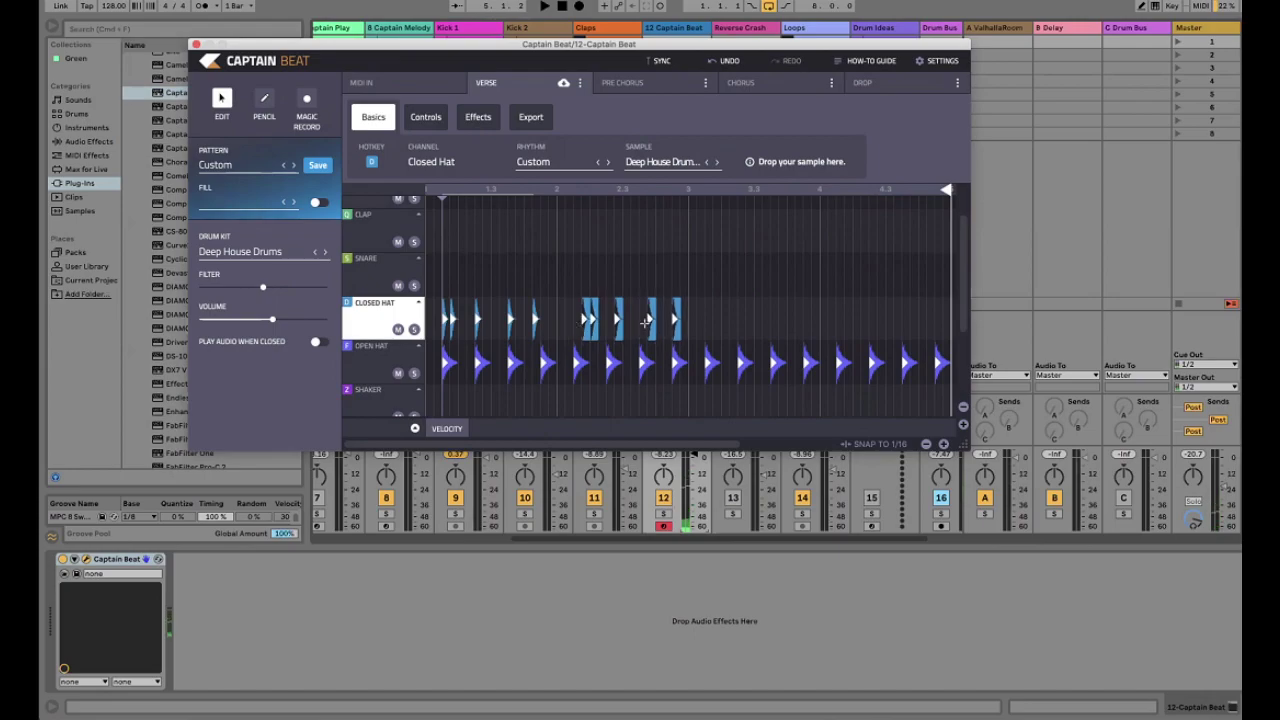
Duplicate the Closed Hat hits of bars 1 and 2 into bars 3 and 4
click(685, 334)
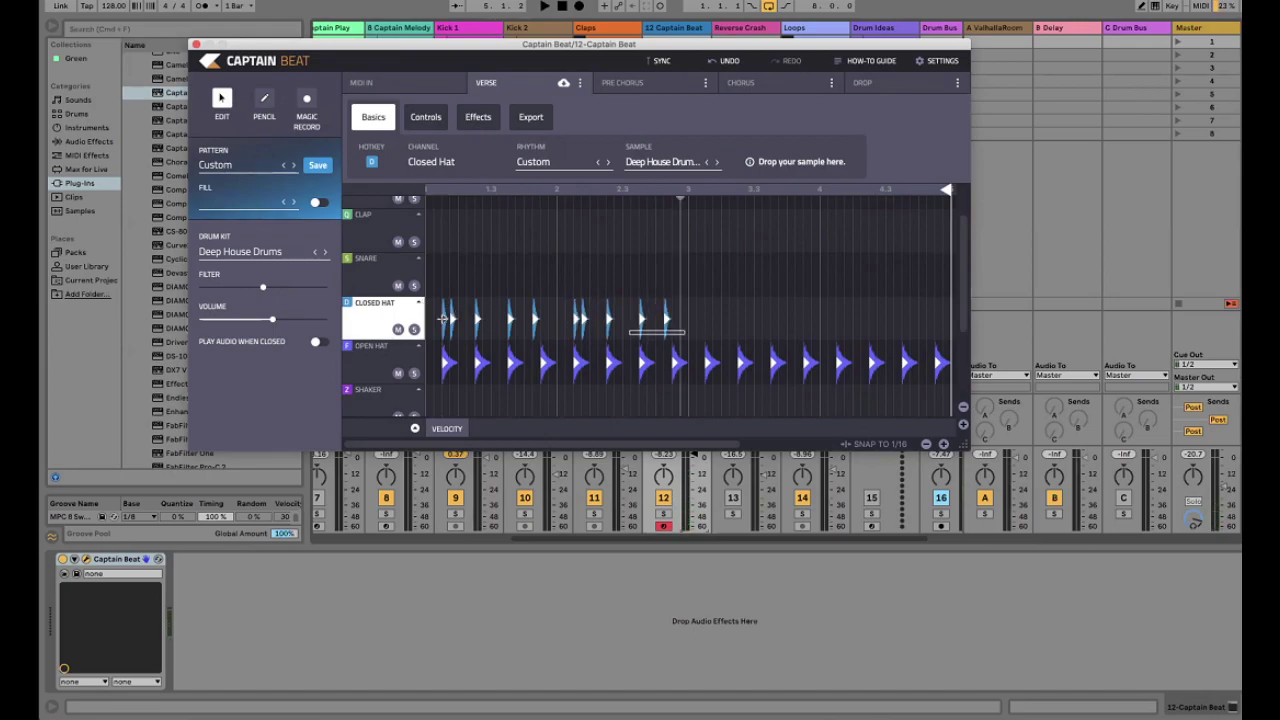
drag(685, 334, 426, 298)
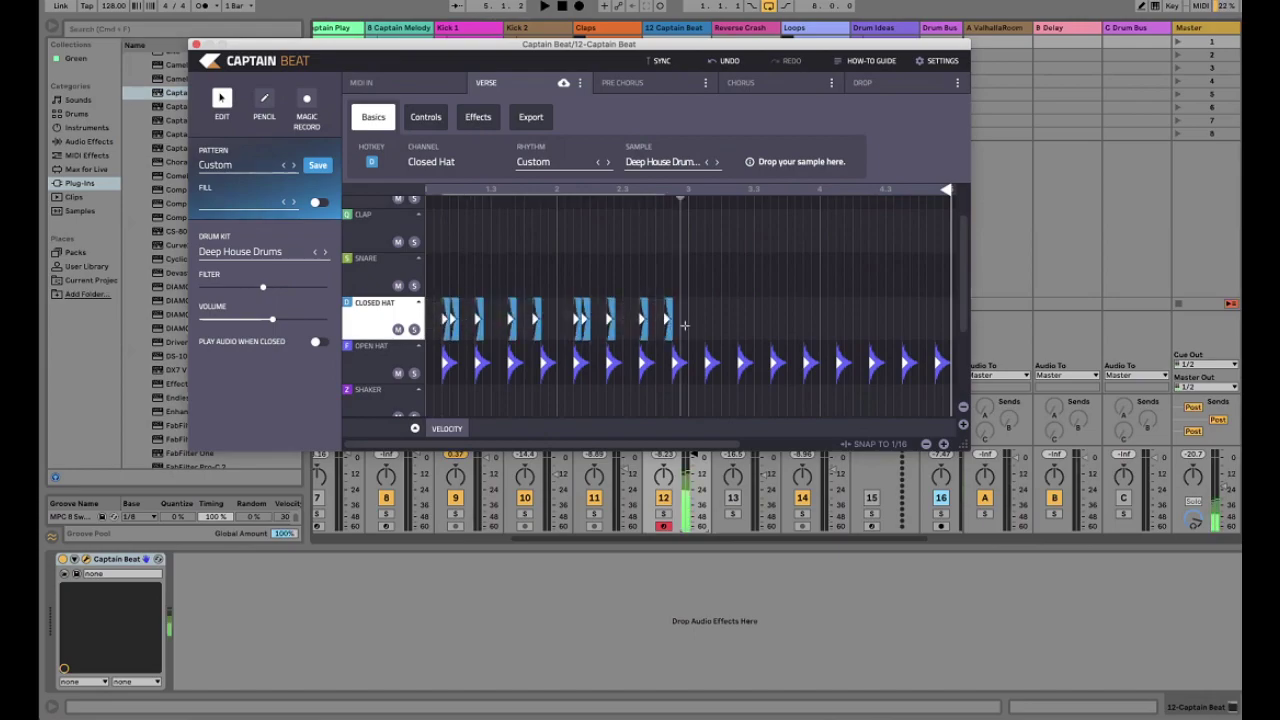
key(super+d)
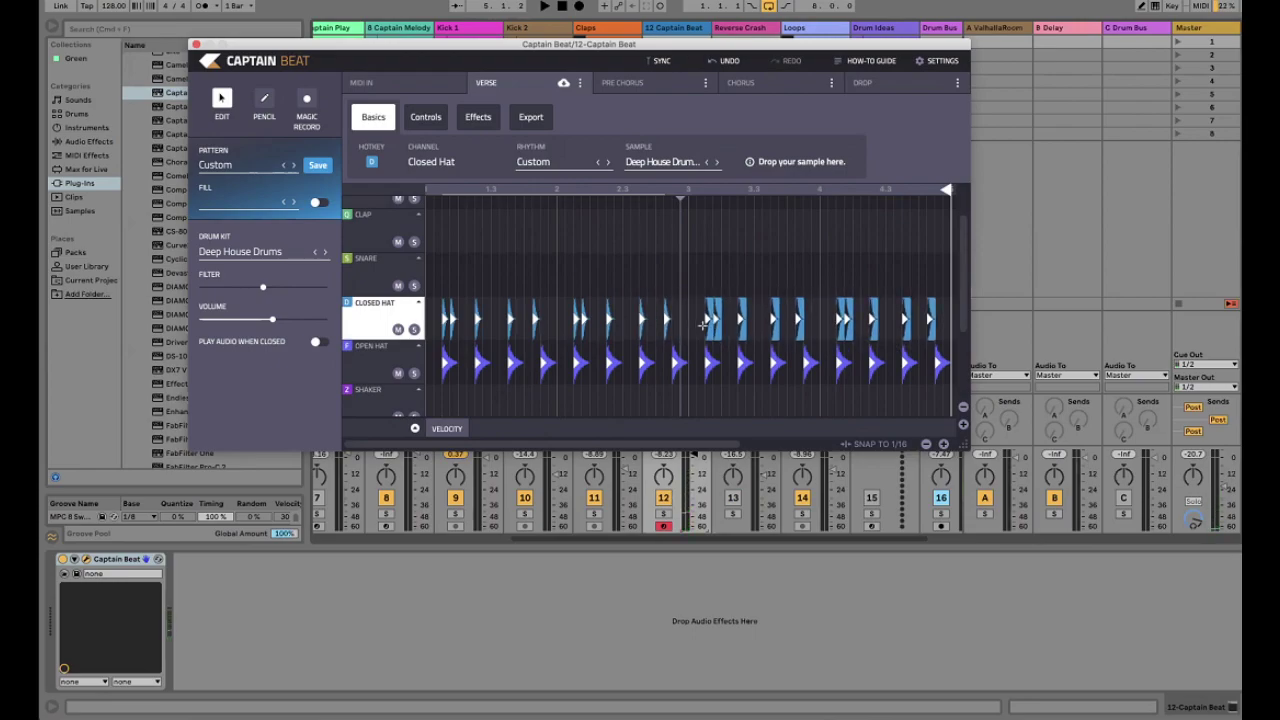
click(641, 292)
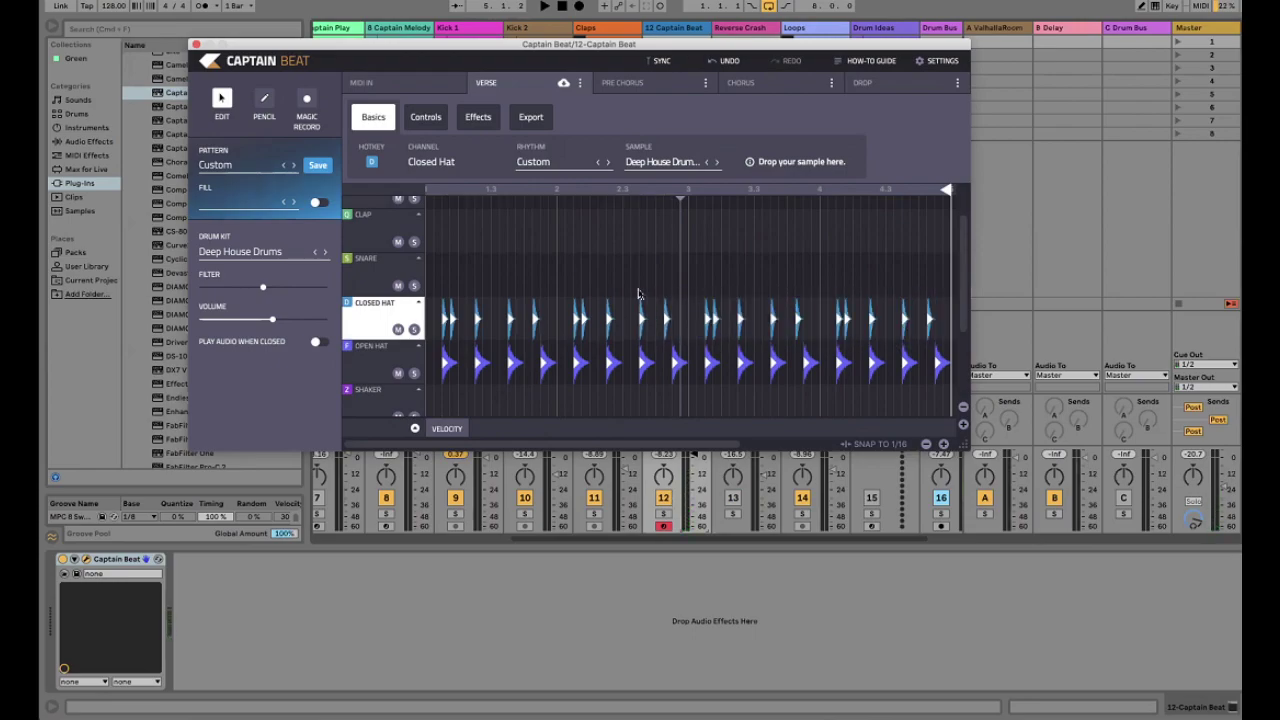
Play the loop and adjust the Closed Hat's hold time while listening to the hat groove
key(space)
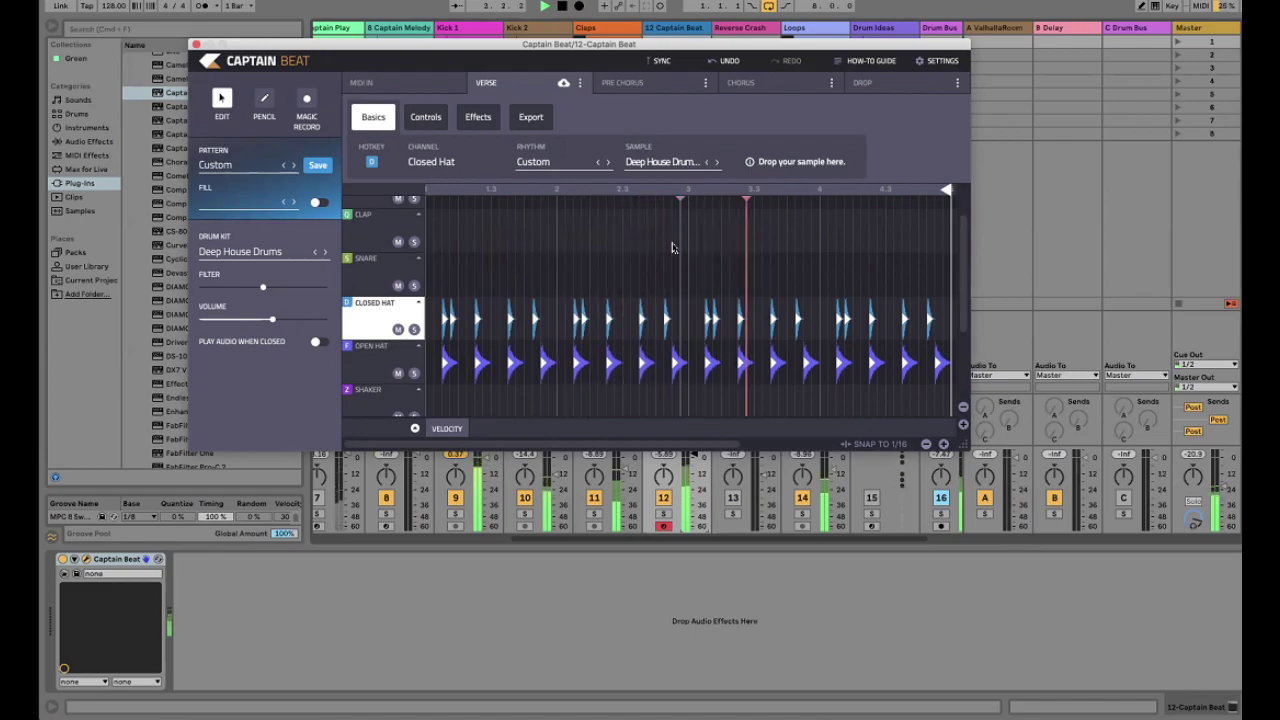
scroll(673, 248, up, 1)
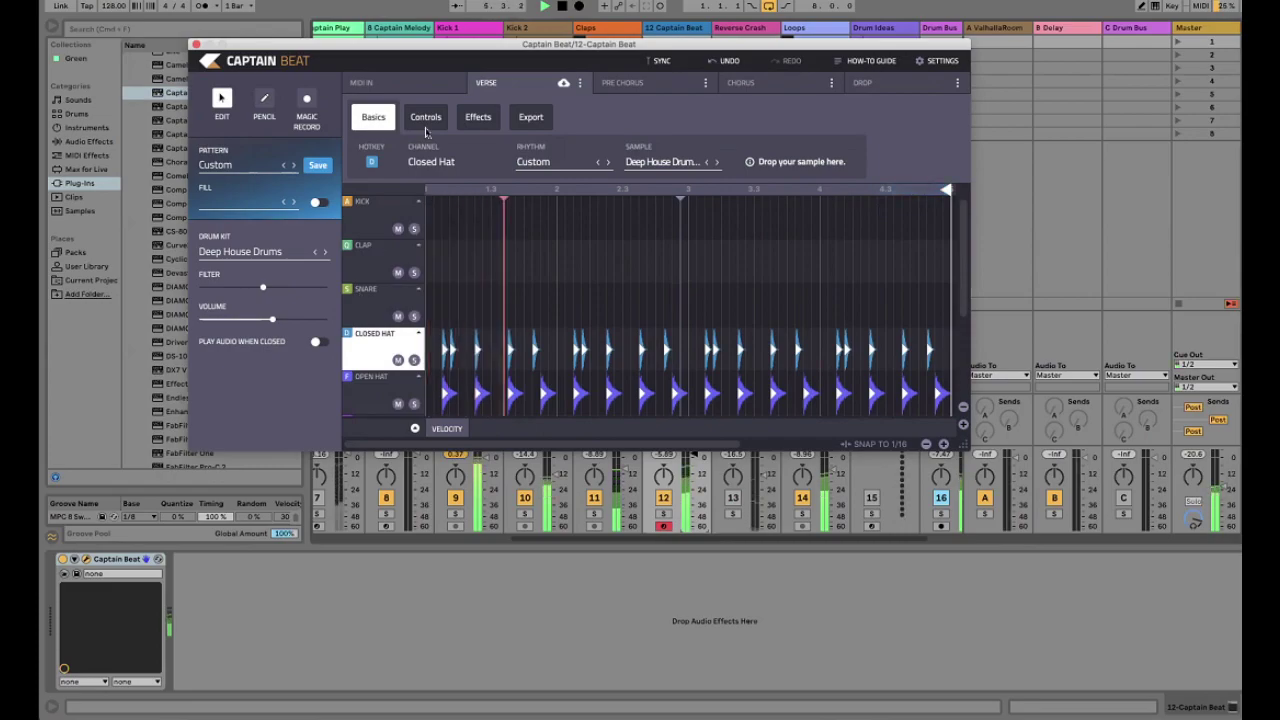
key(space)
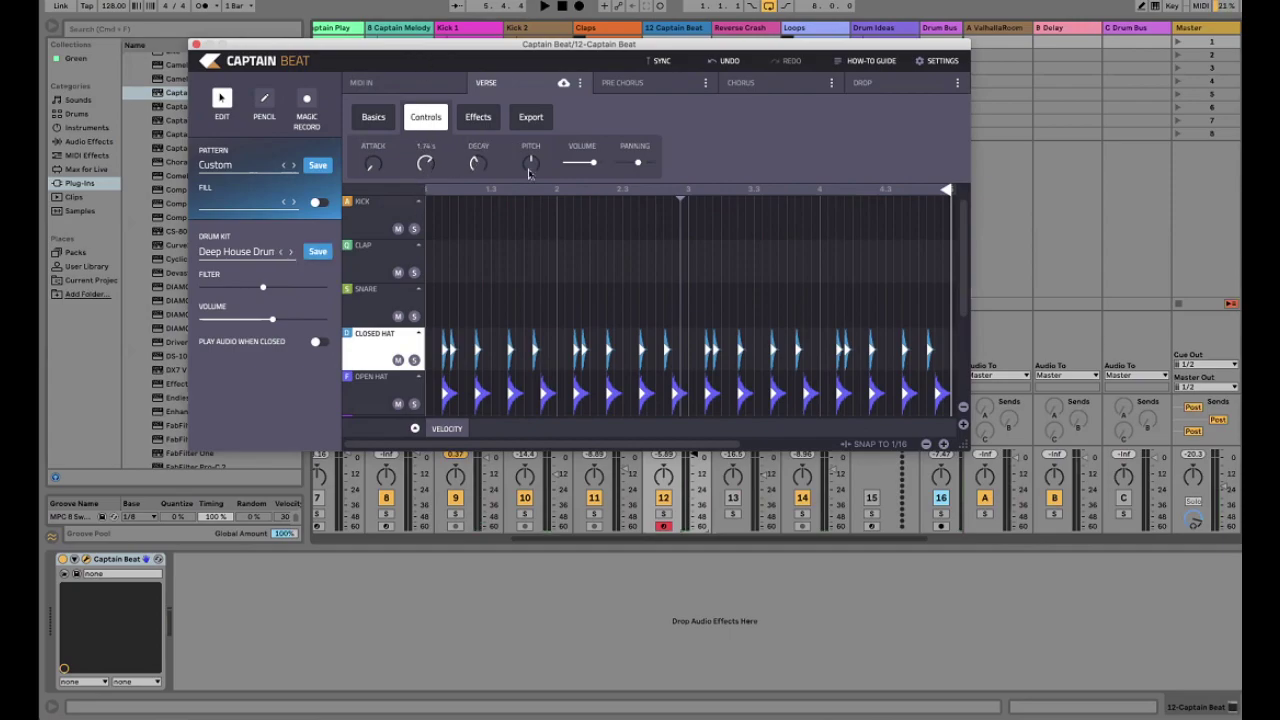
key(space)
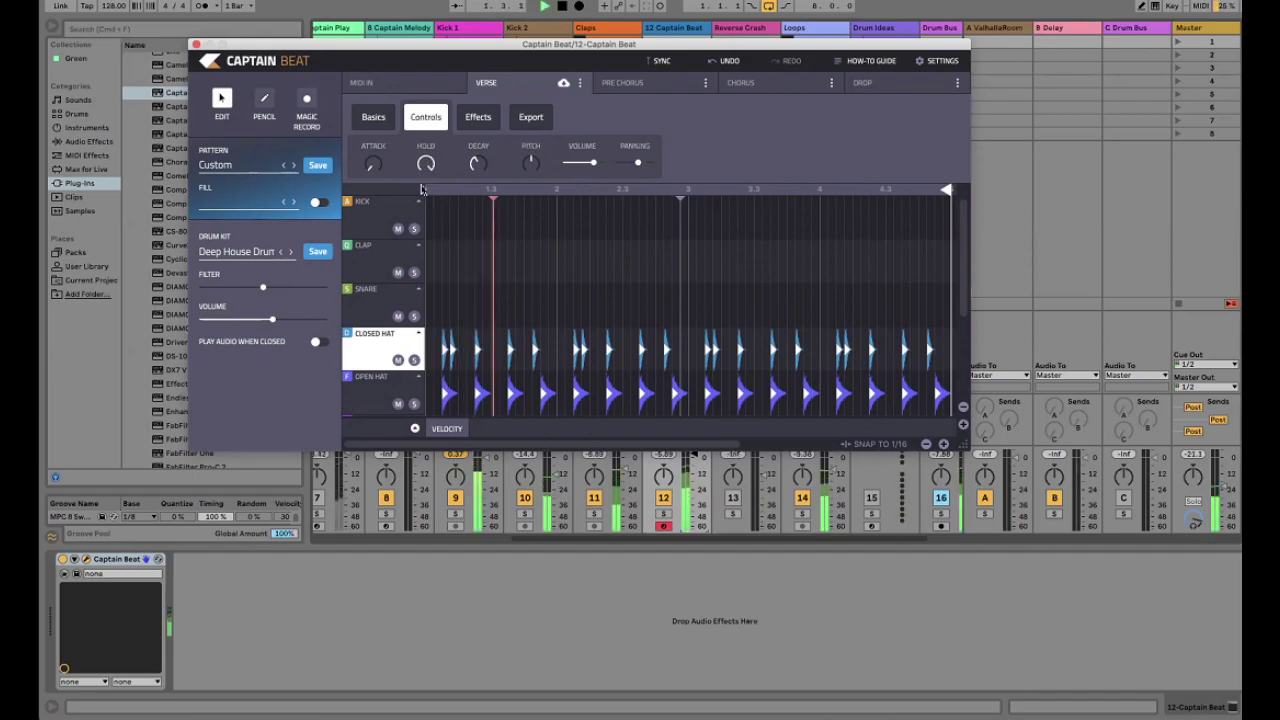
drag(412, 185, 413, 192)
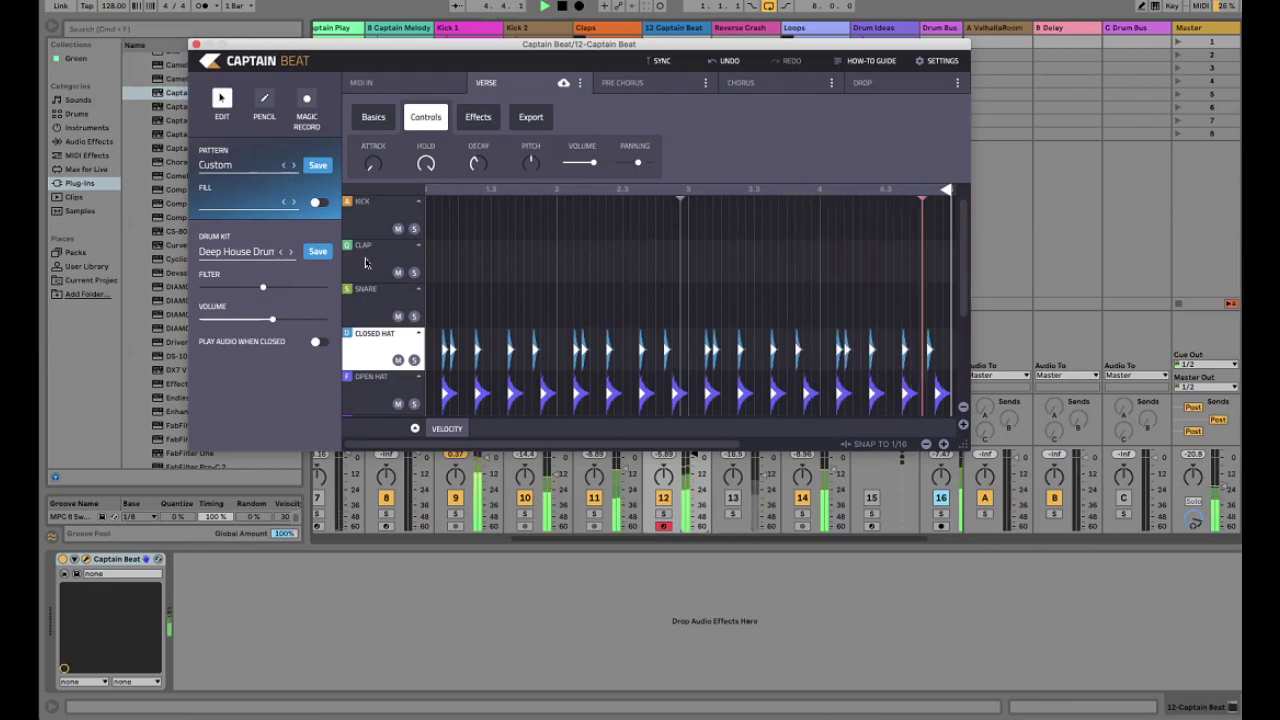
Place two Clap hits at the end of bar 1 and copy the pair to the end of bar 4
click(529, 261)
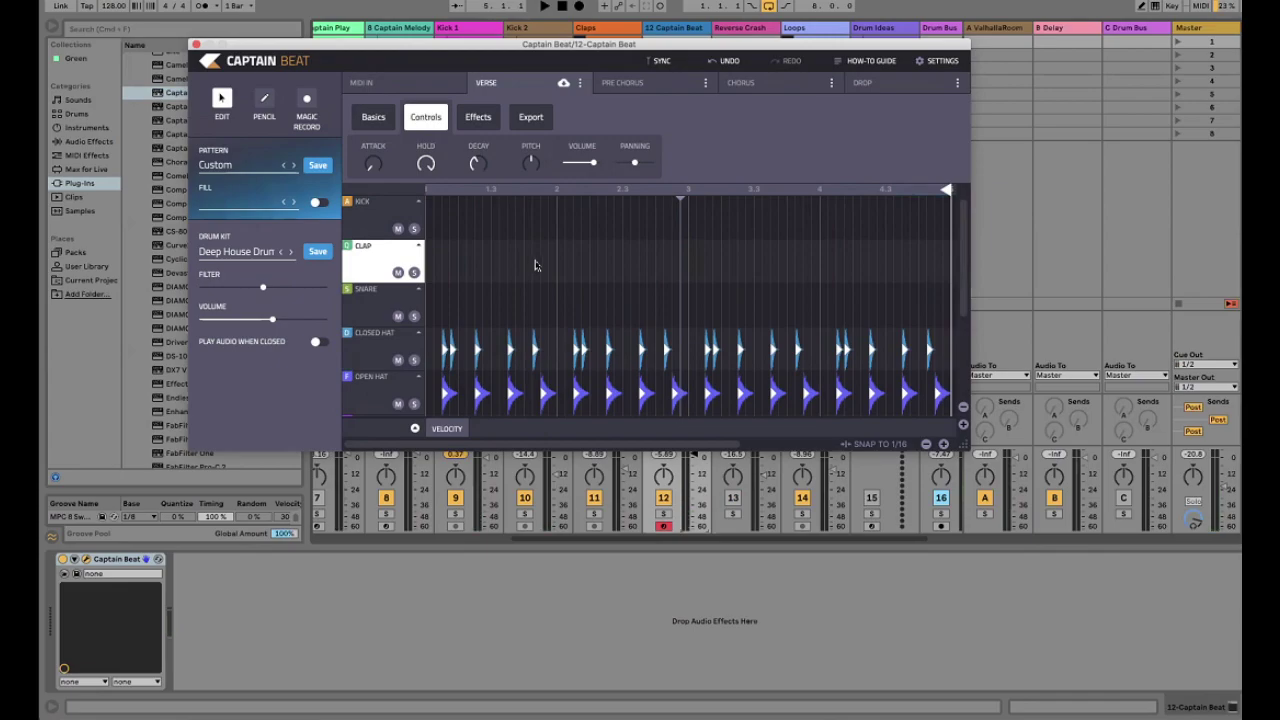
click(544, 262)
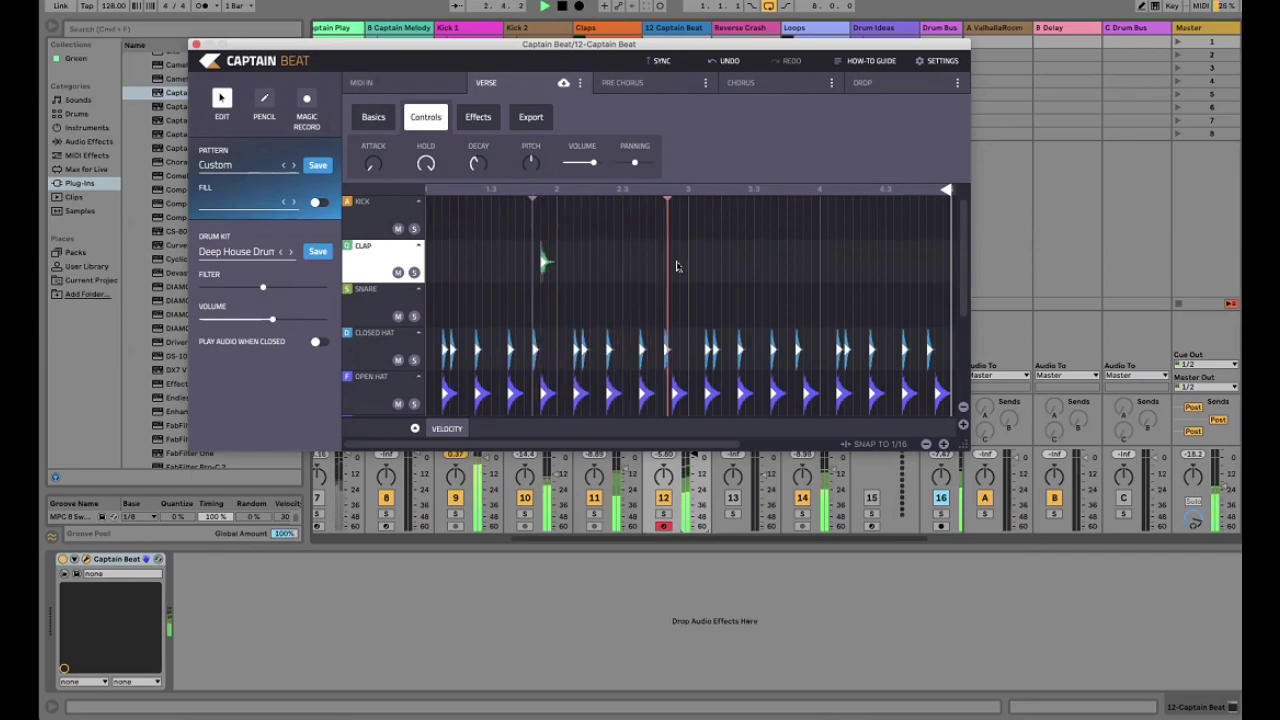
click(531, 266)
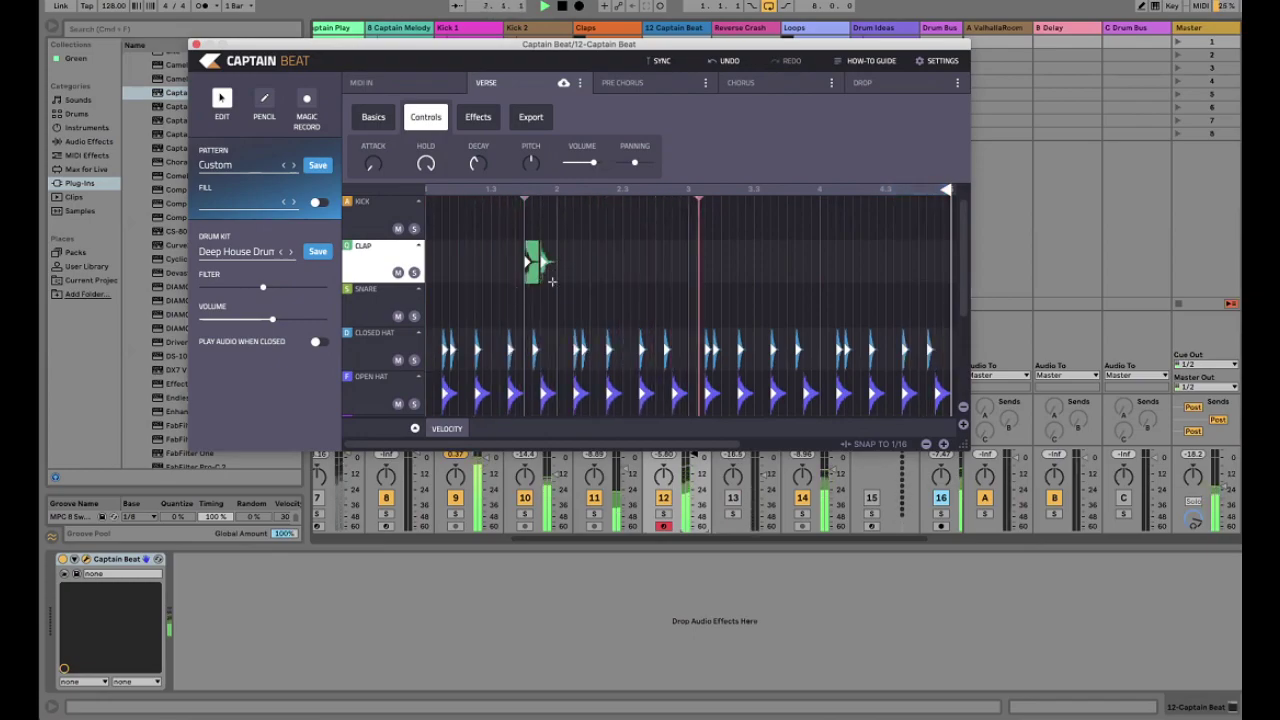
drag(541, 263, 556, 262)
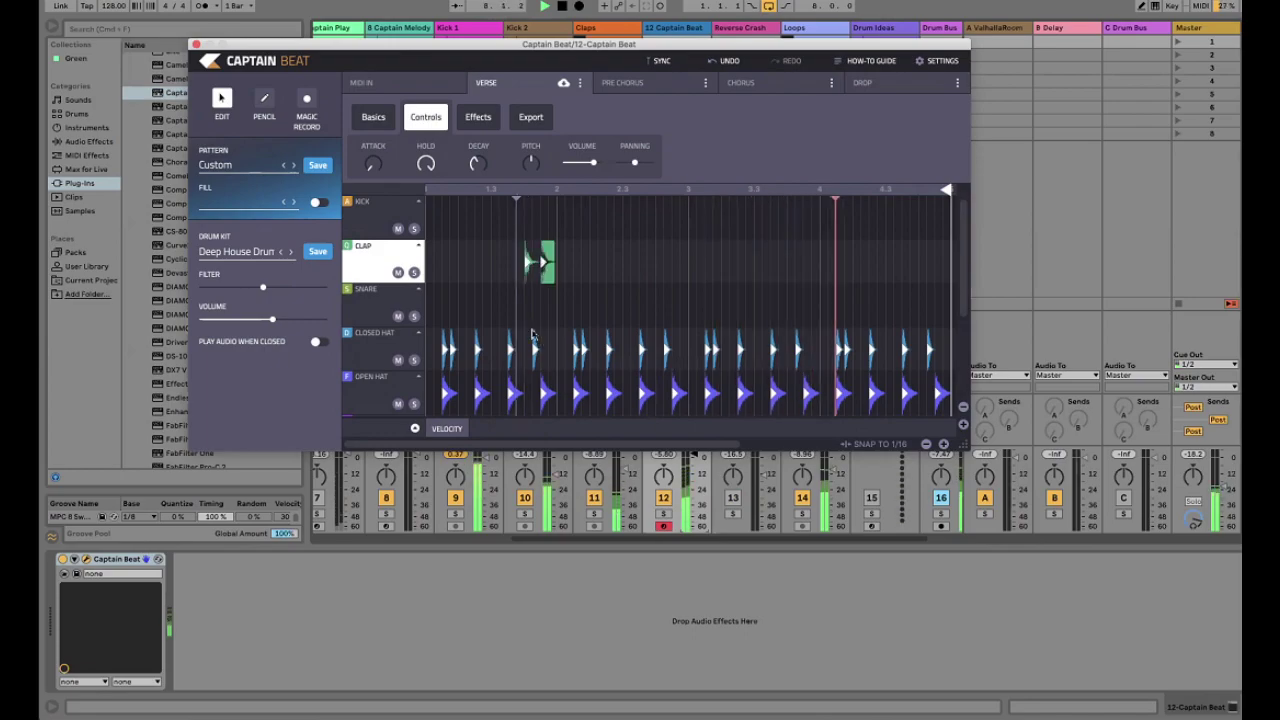
drag(518, 302, 555, 243)
drag(916, 280, 940, 262)
Delete the second Clap hit of bar 1 and move the remaining one into its place
click(545, 263)
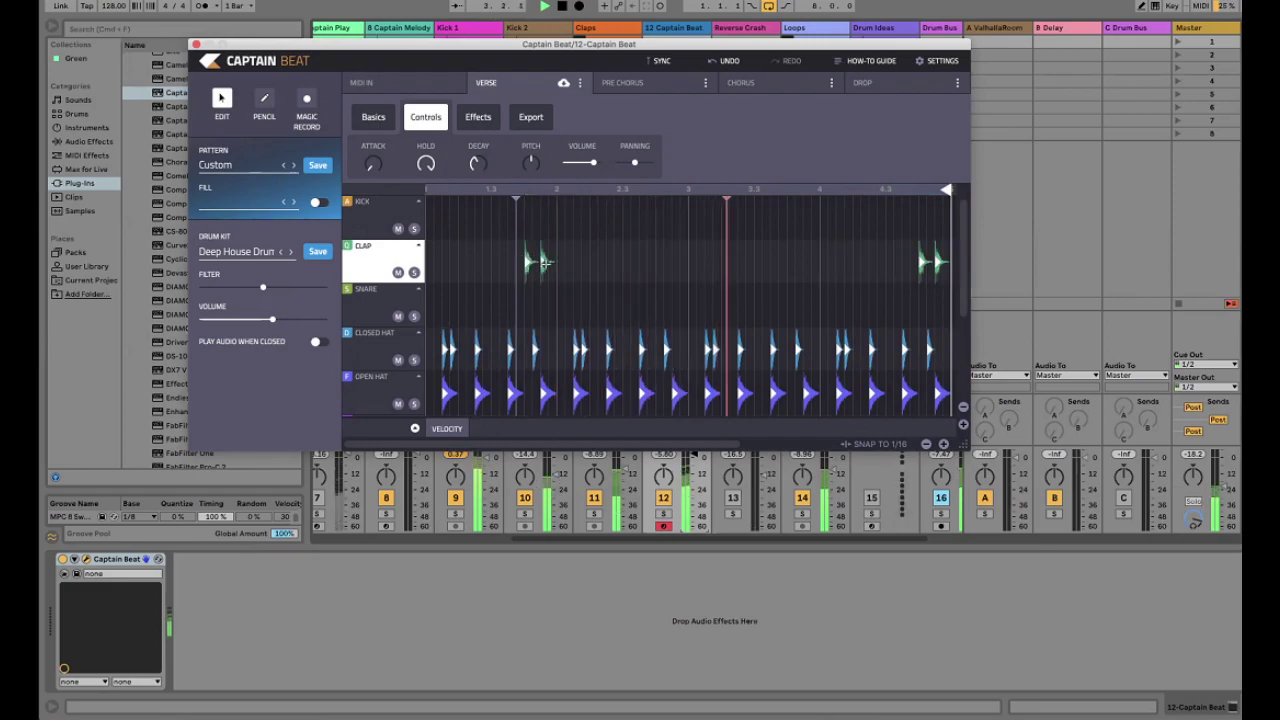
click(545, 262)
key(Delete)
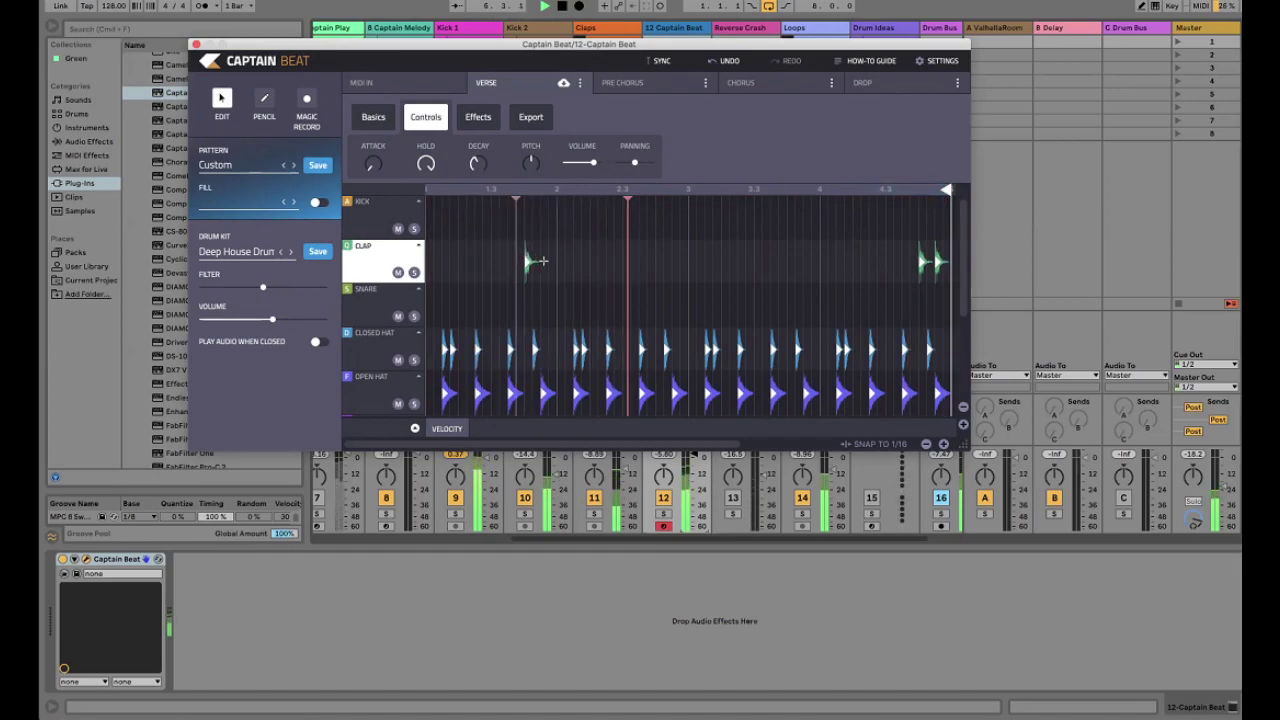
drag(536, 261, 552, 262)
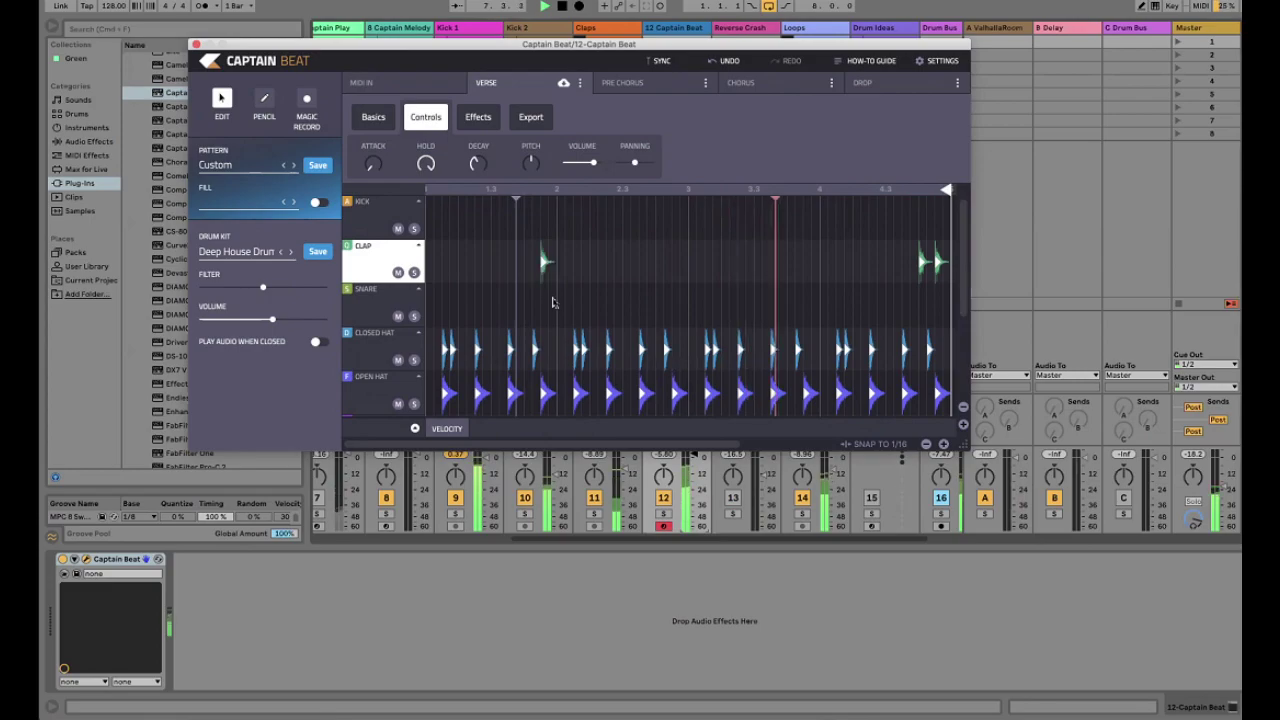
Place a Snare hit at the end of bar 1 and check the sample library for the Snare channel
click(553, 304)
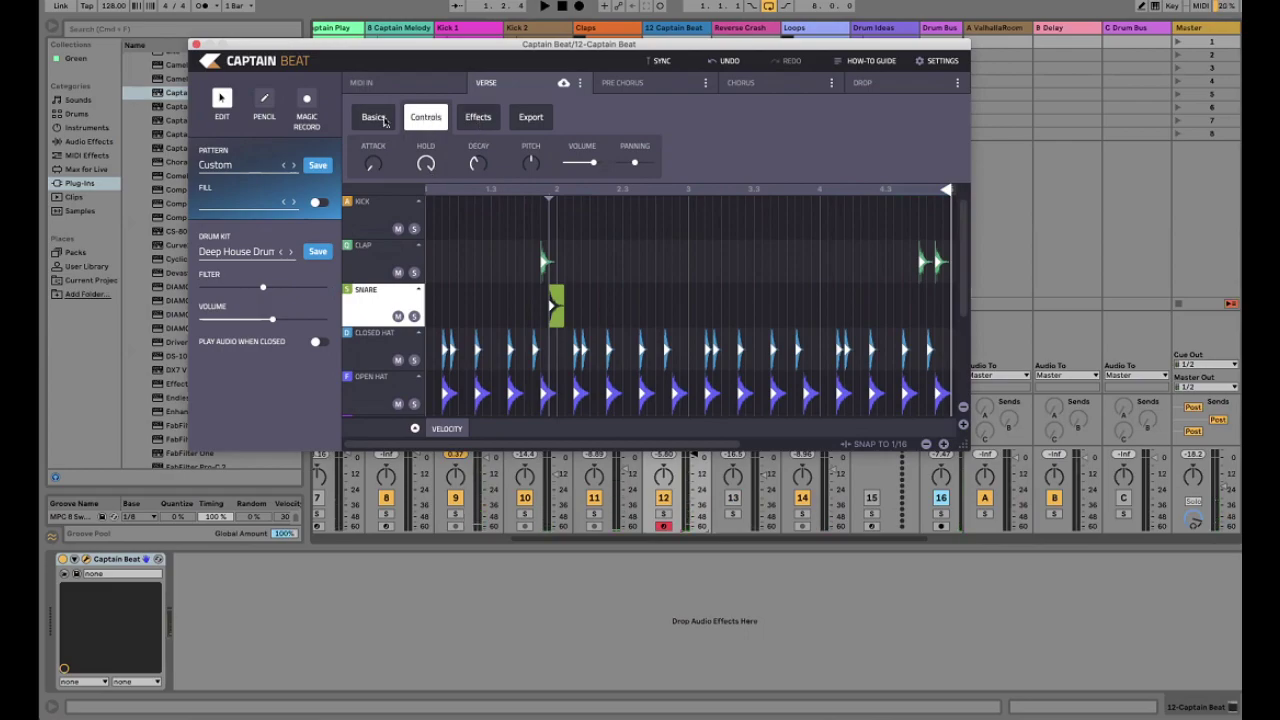
click(391, 321)
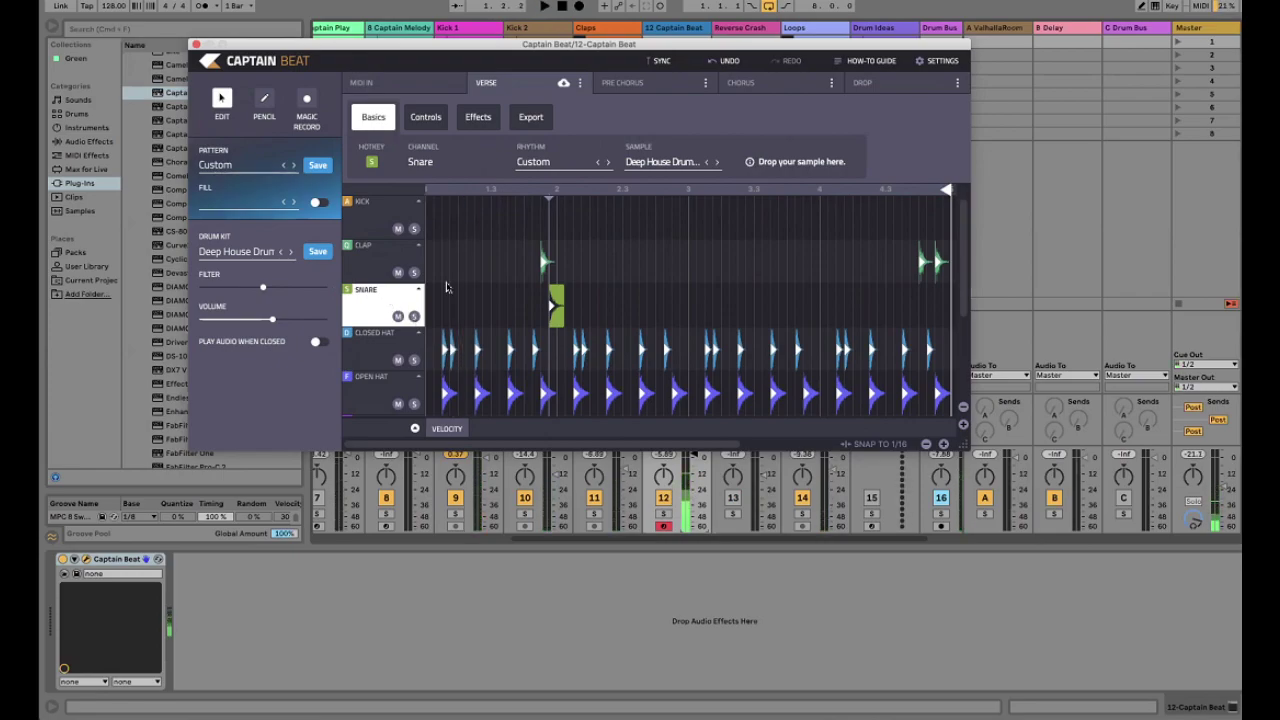
click(658, 162)
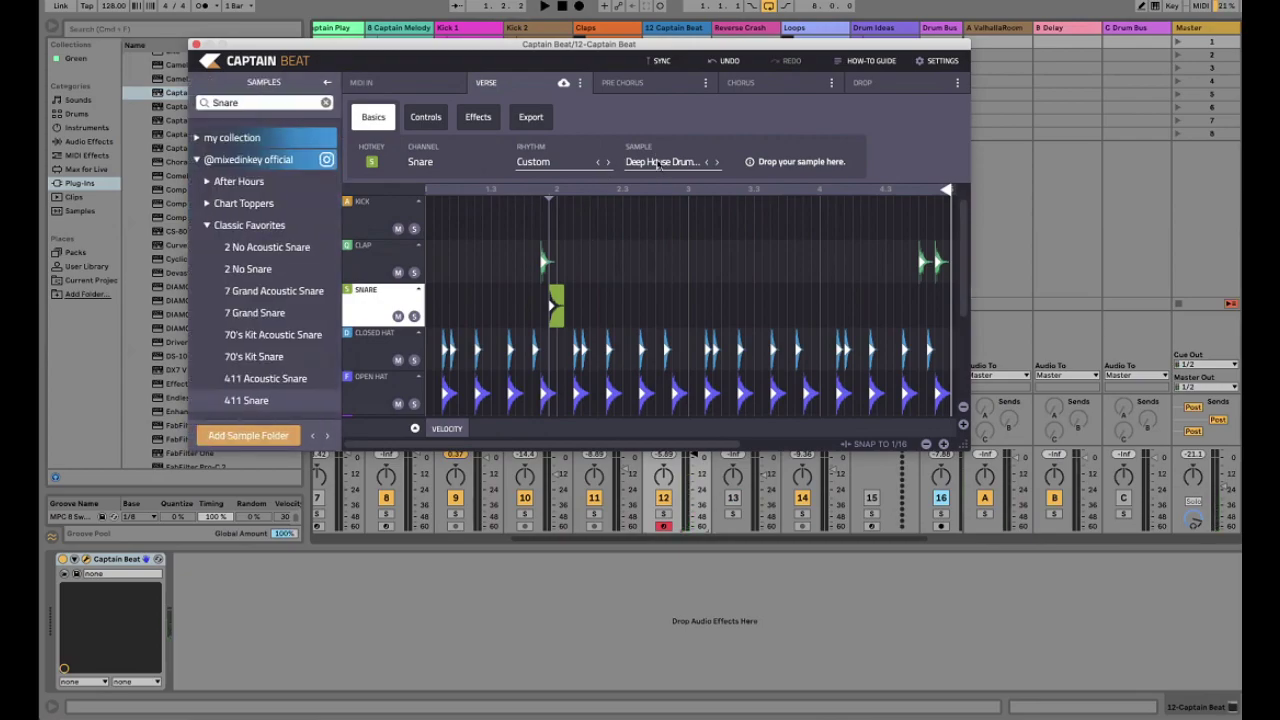
click(327, 83)
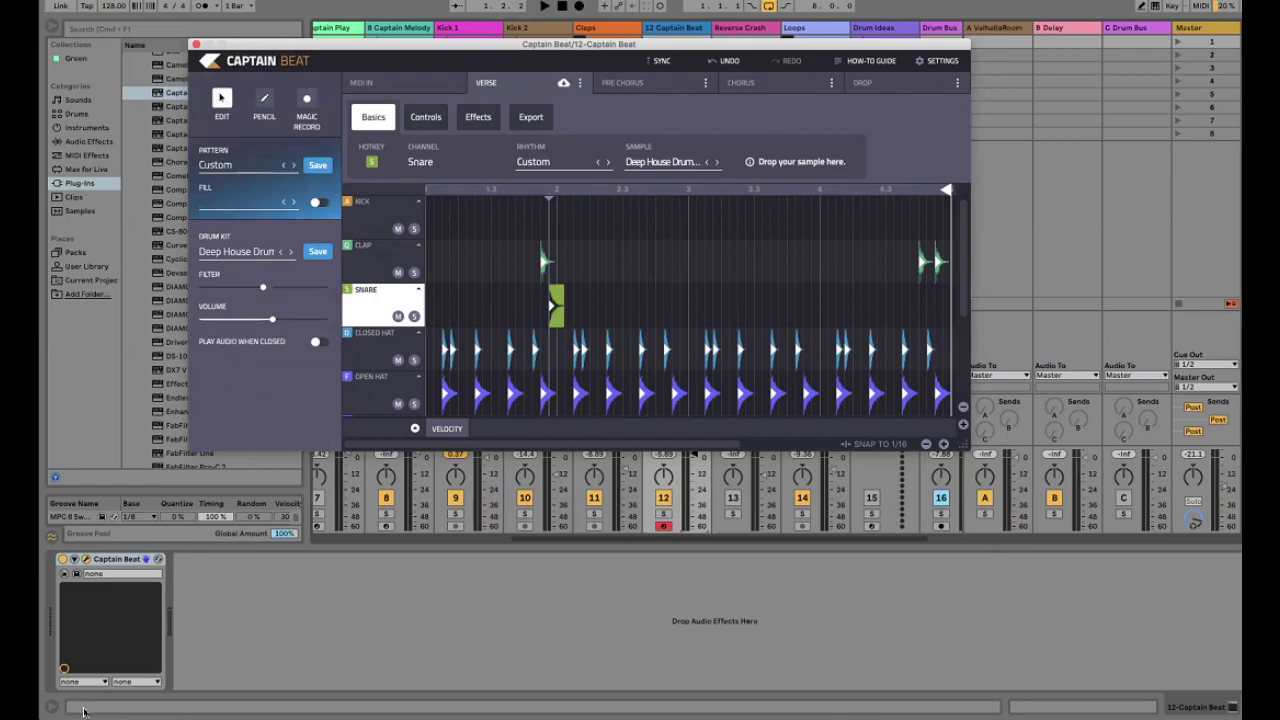
Switch to Finder and browse through Macintosh HD to the Desktop folder
click(78, 707)
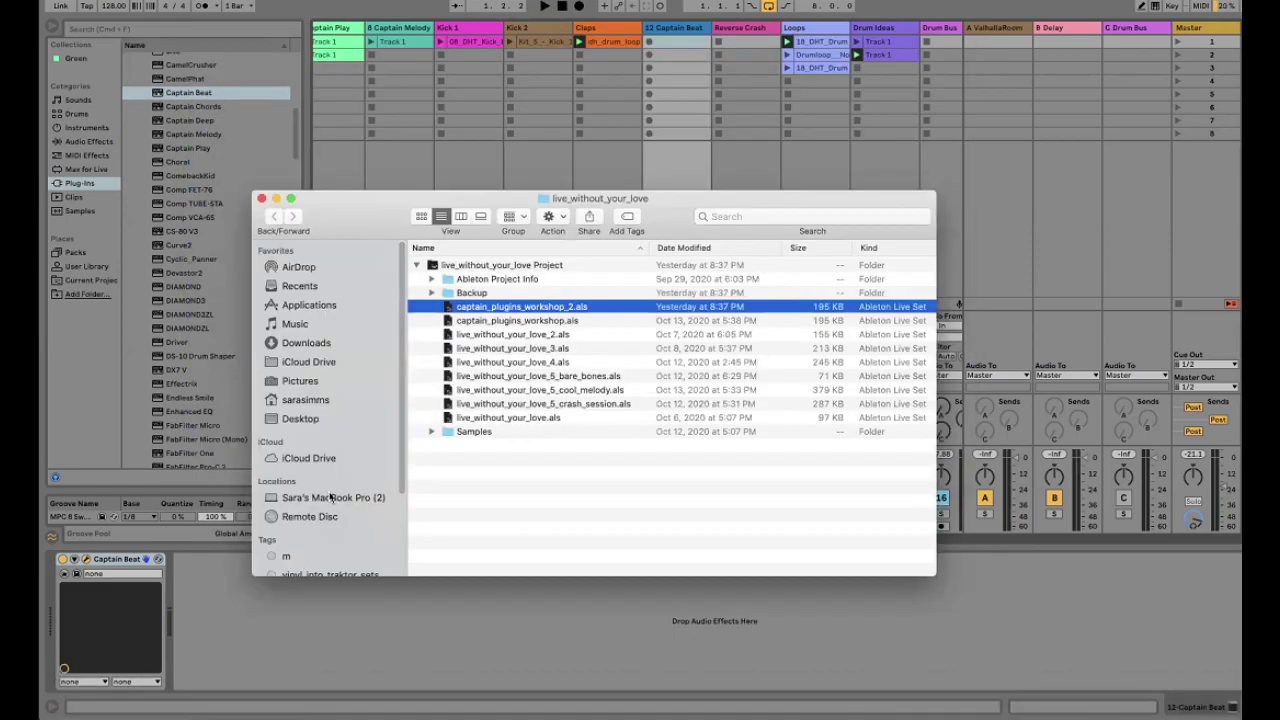
key(super+shift+c)
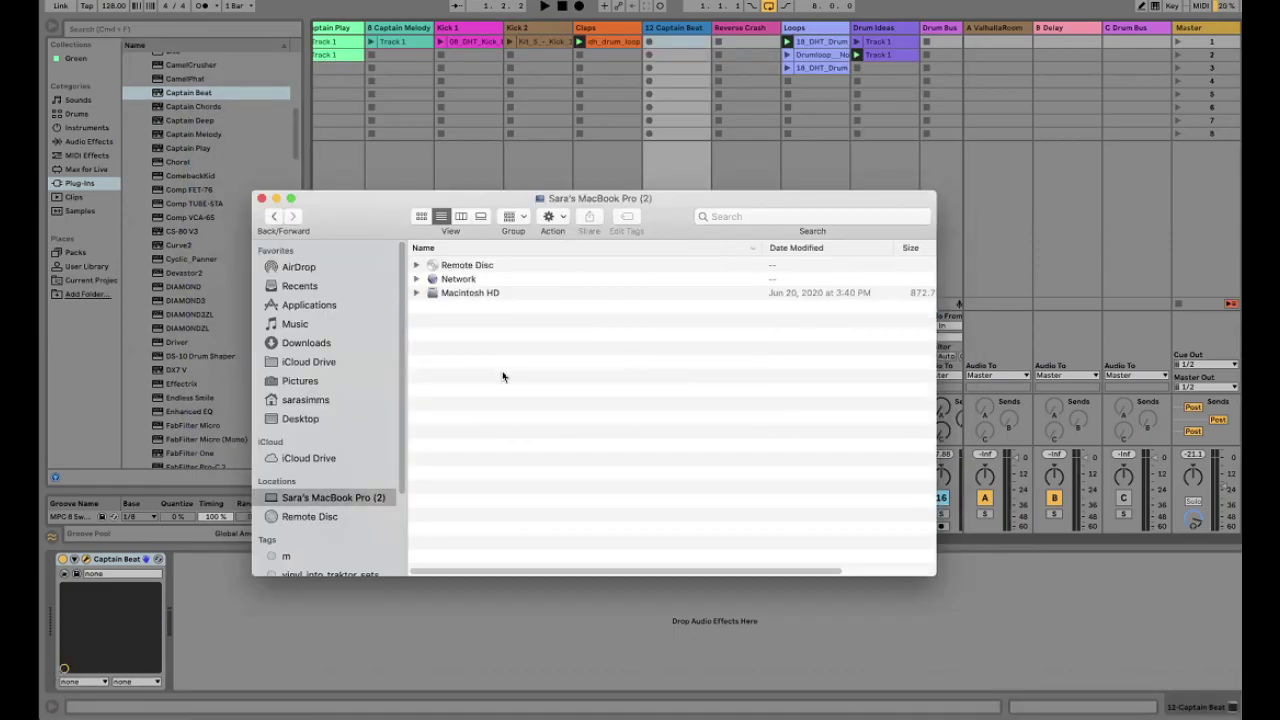
key(m)
key(super+Down)
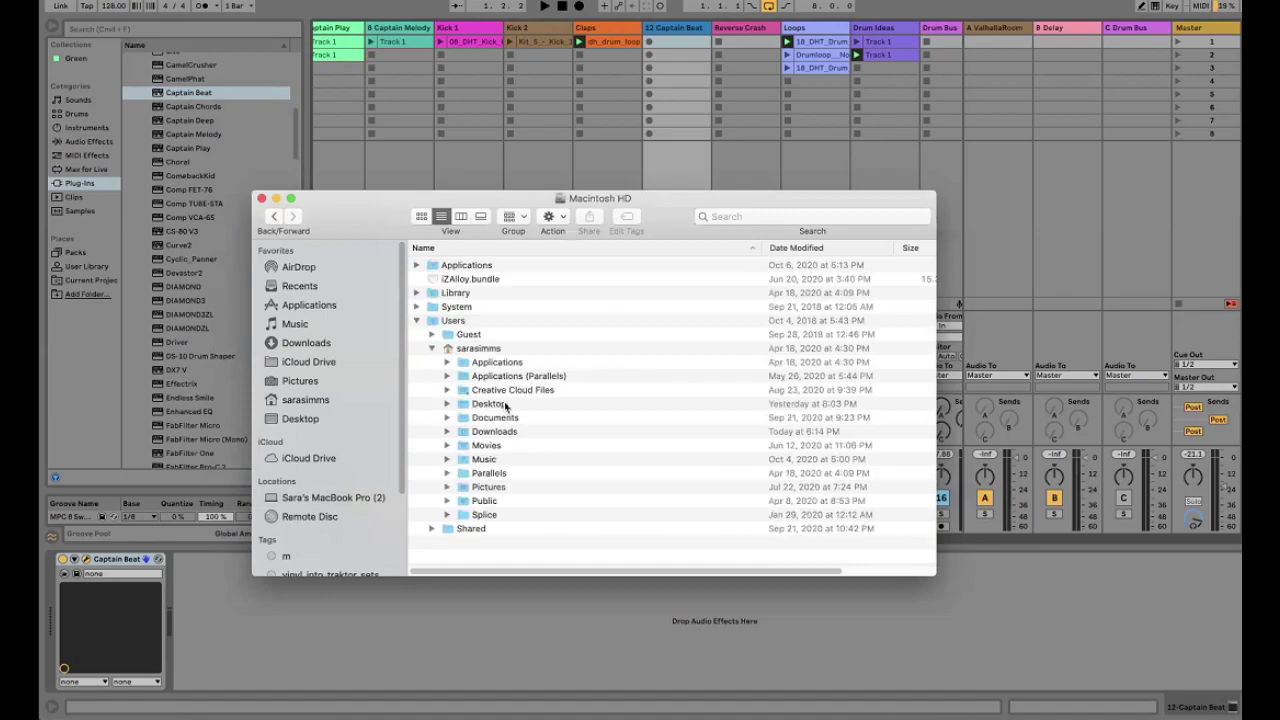
key(d)
key(super+Down)
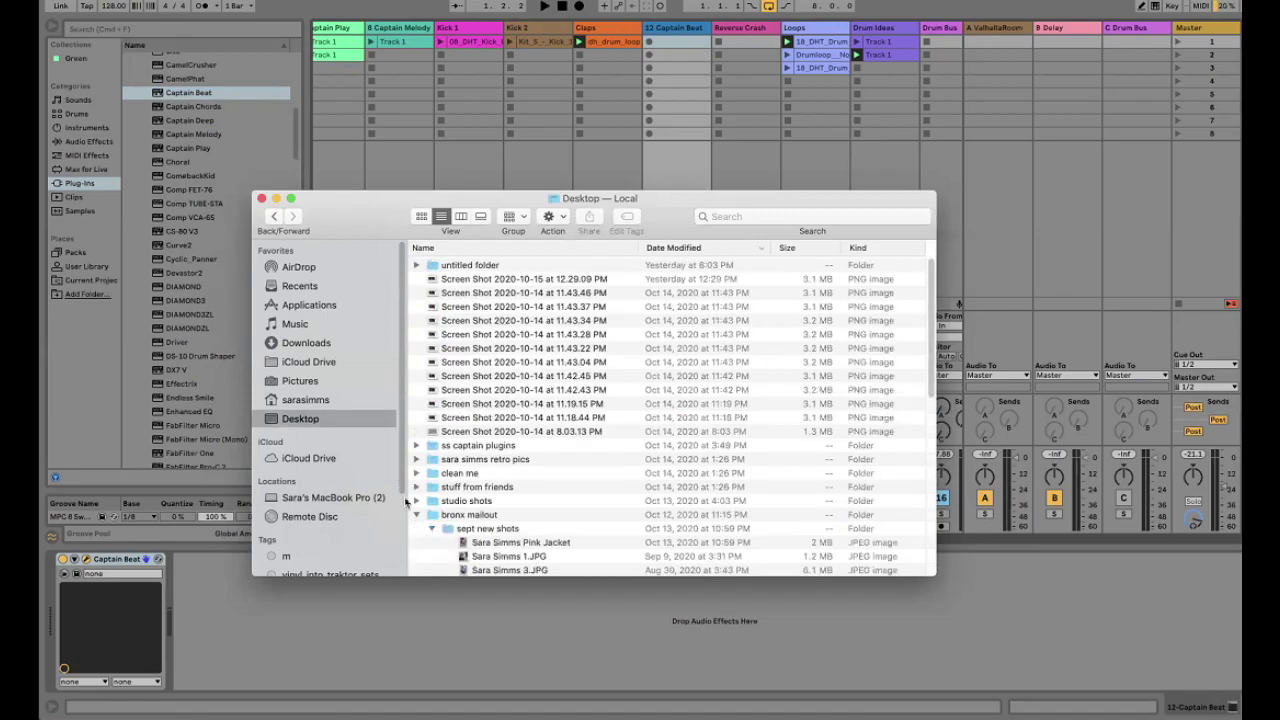
key(super+Left)
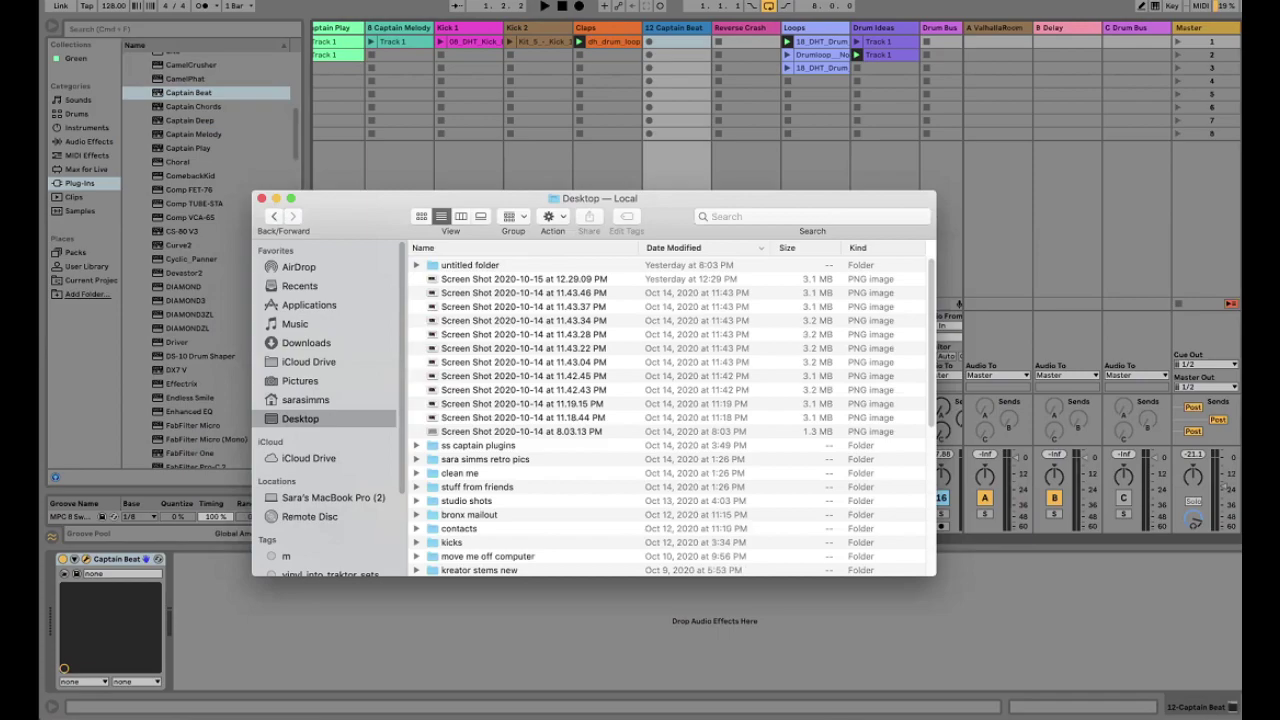
Search the Desktop for "kicks" and open the kicks folder
key(super+f)
text(kicks)
key(super+a)
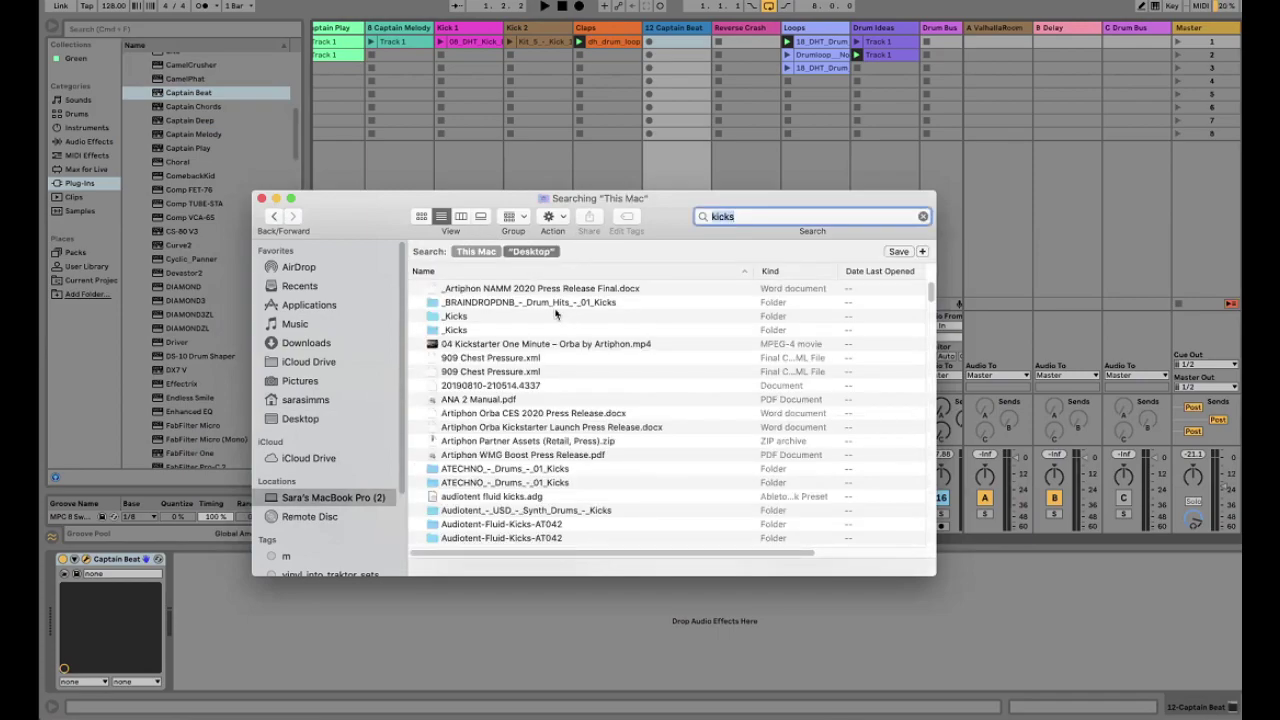
click(531, 251)
key(Tab)
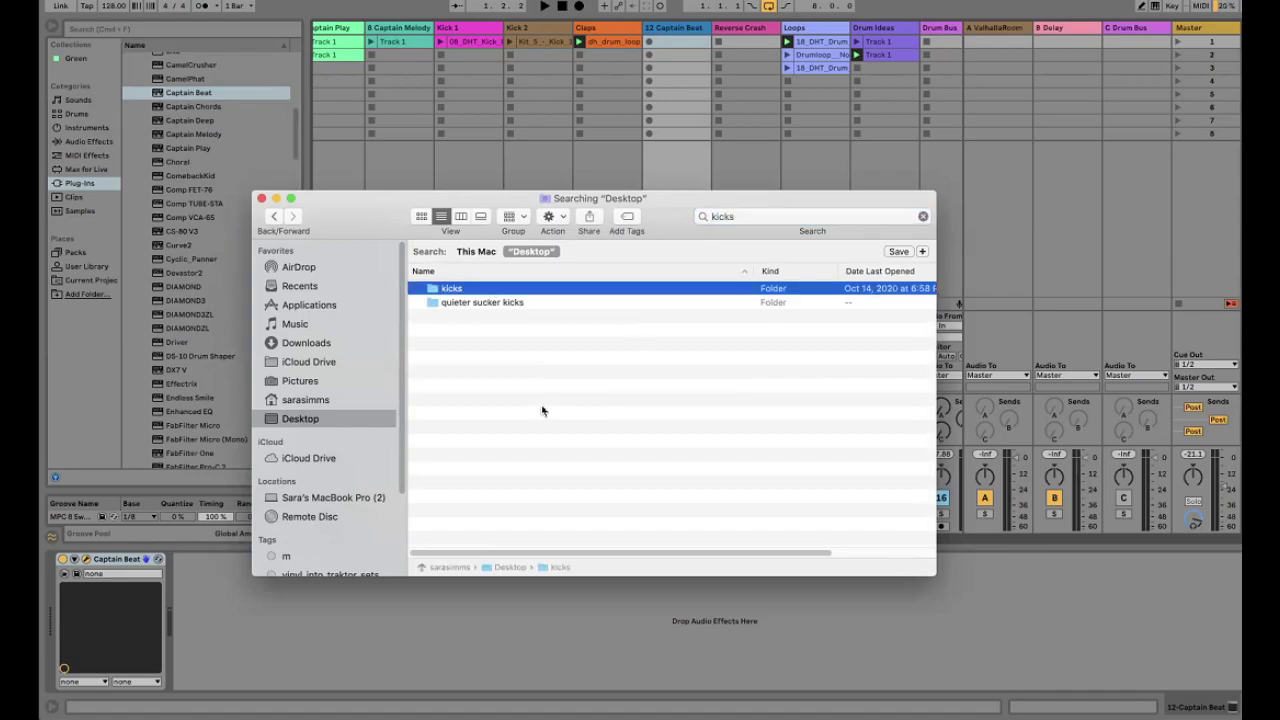
key(super+Down)
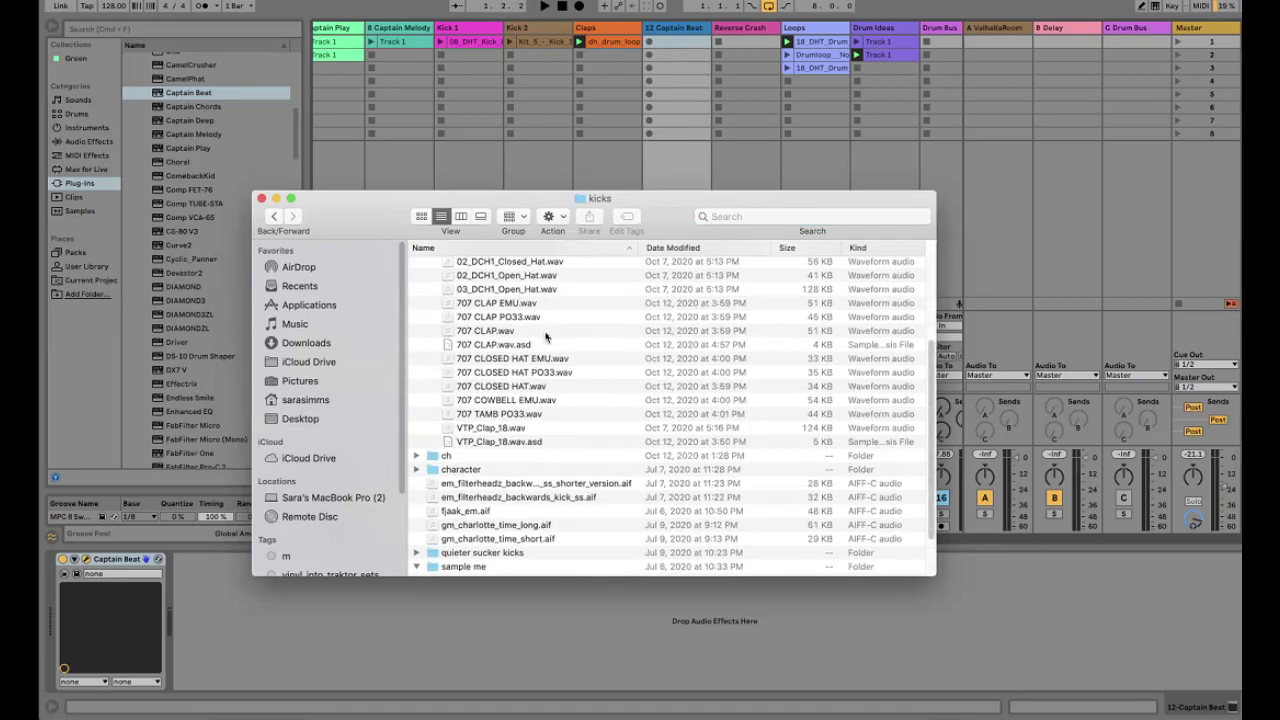
Load 707 CLAP EMU.wav from the kicks folder as the Snare channel's sample in Captain Beat
scroll(543, 352, up, 1)
click(555, 348)
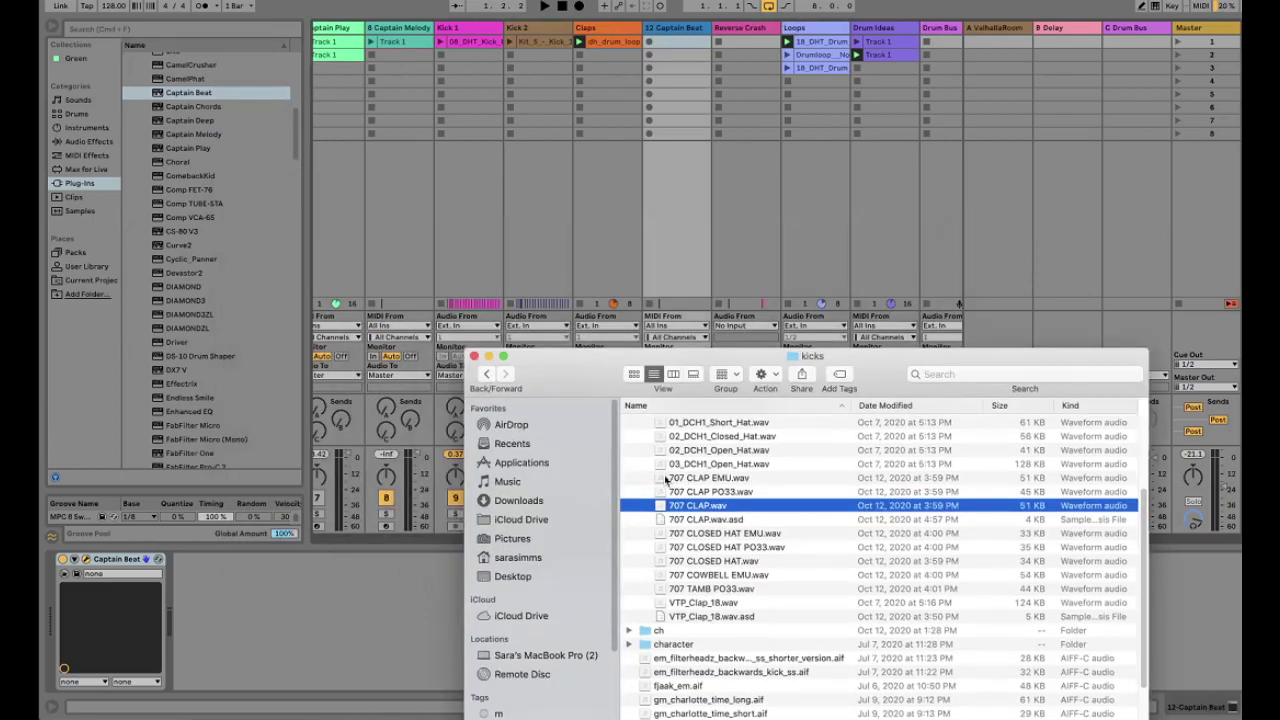
drag(666, 479, 89, 567)
drag(190, 489, 512, 317)
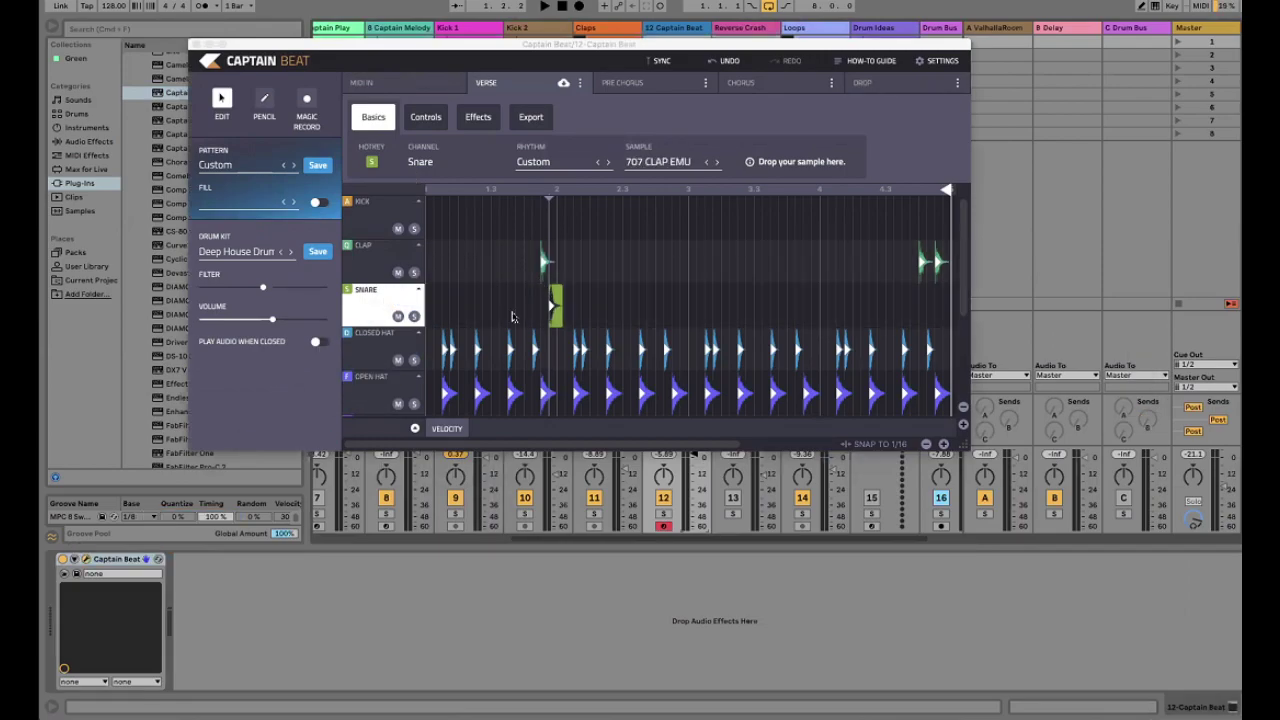
Add a 43% Pong delay send and a light Hall reverb send to the Snare while the loop plays
click(481, 118)
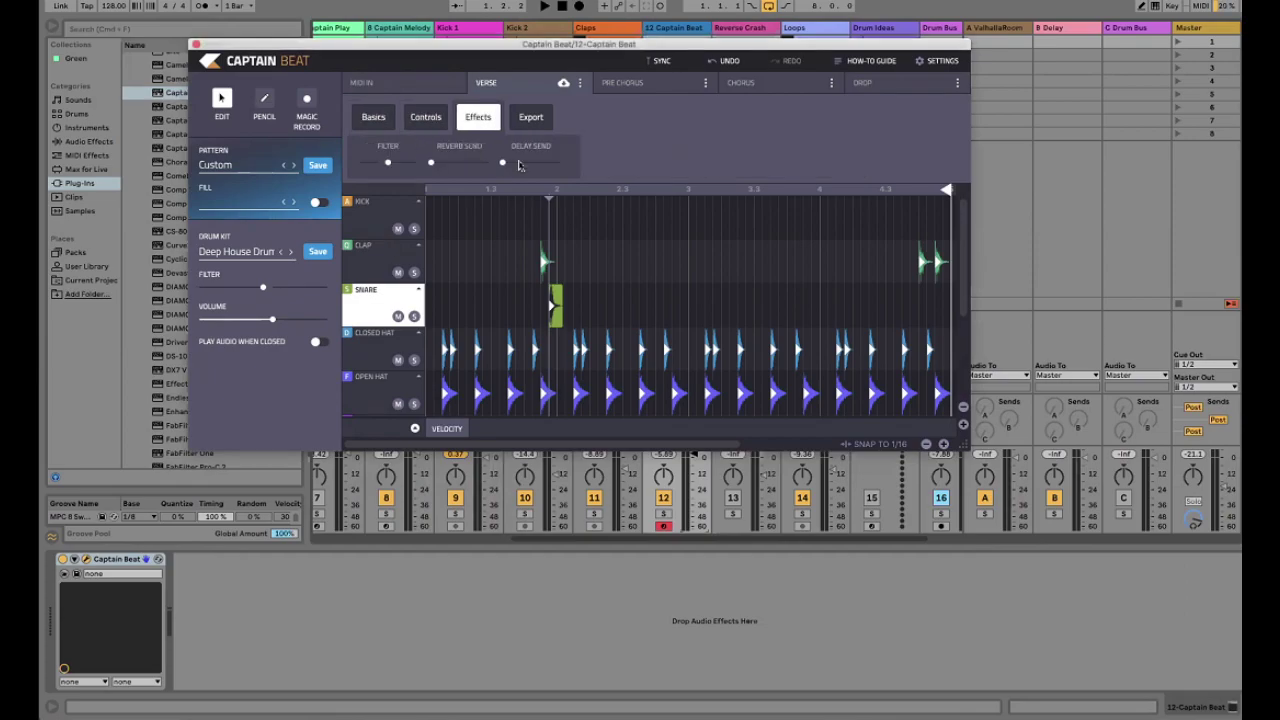
click(536, 166)
click(432, 163)
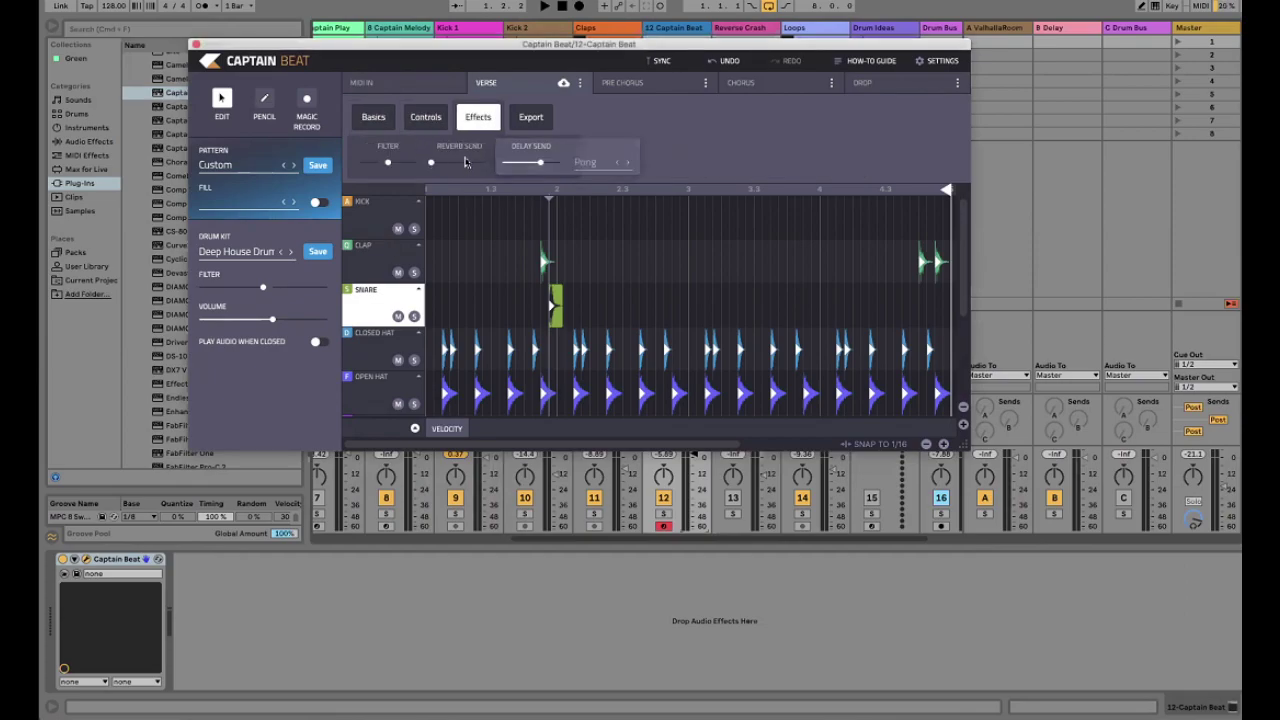
key(space)
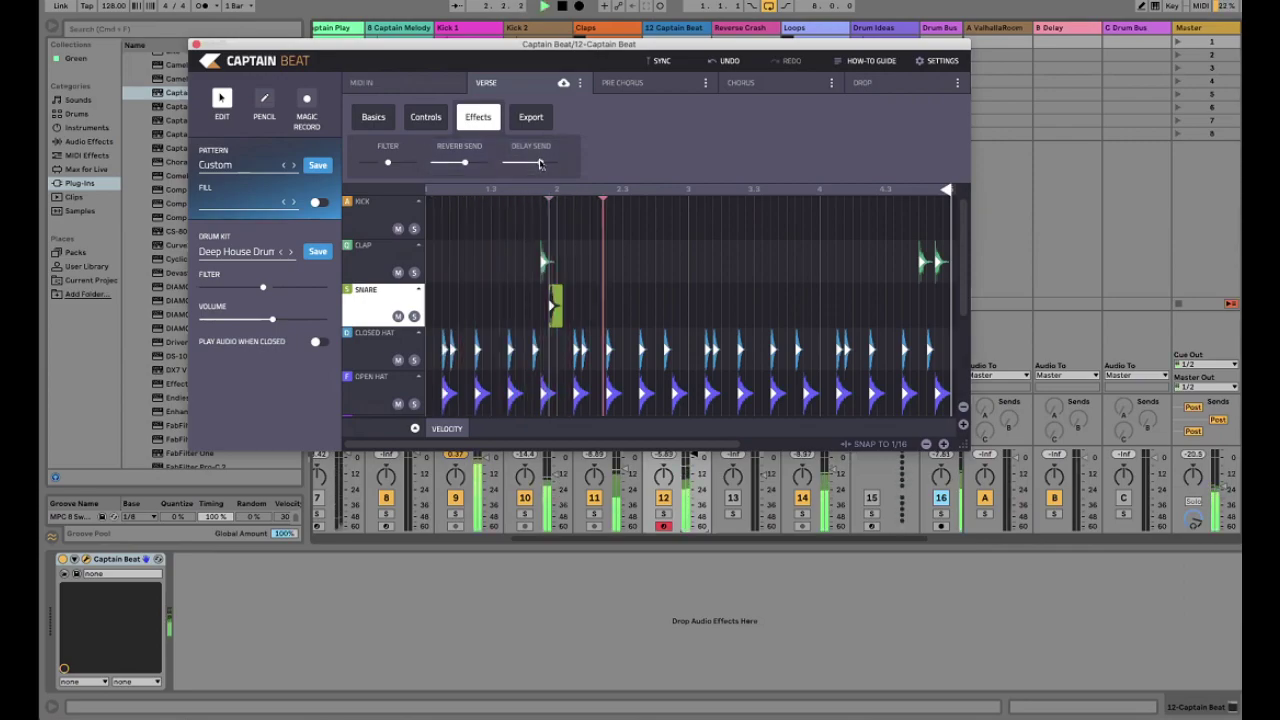
mouse_move(498, 167)
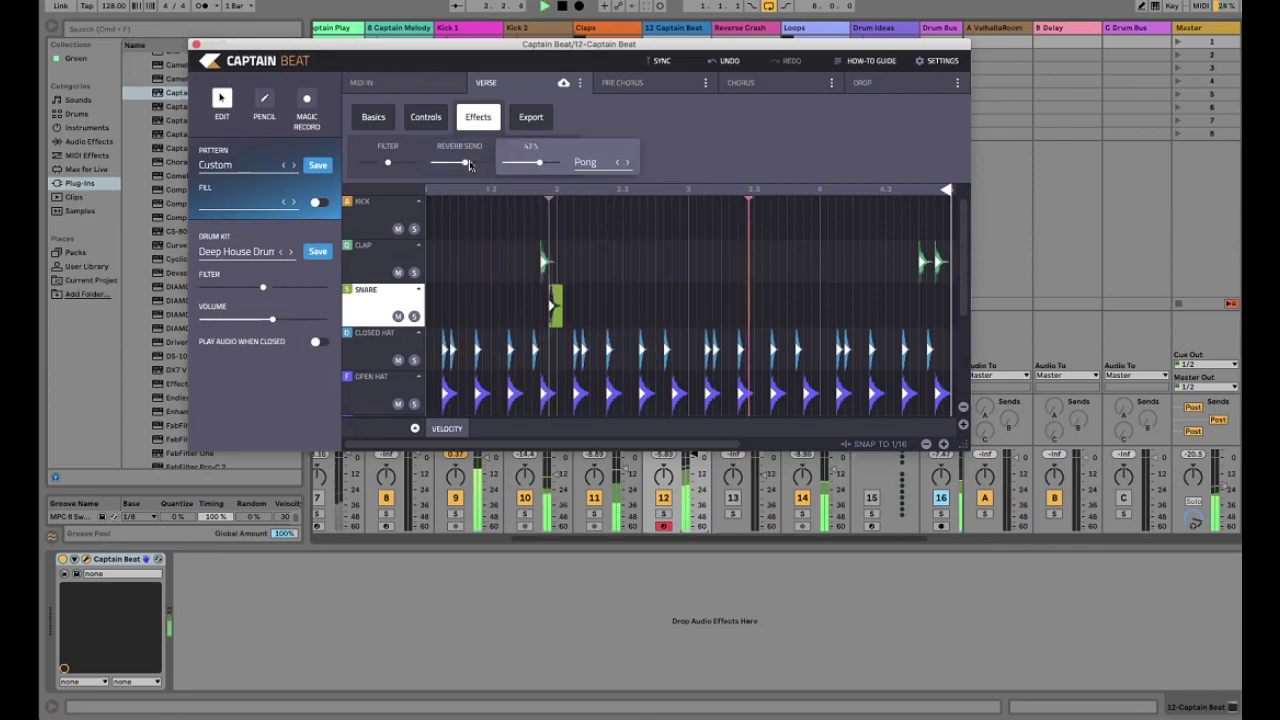
mouse_move(455, 168)
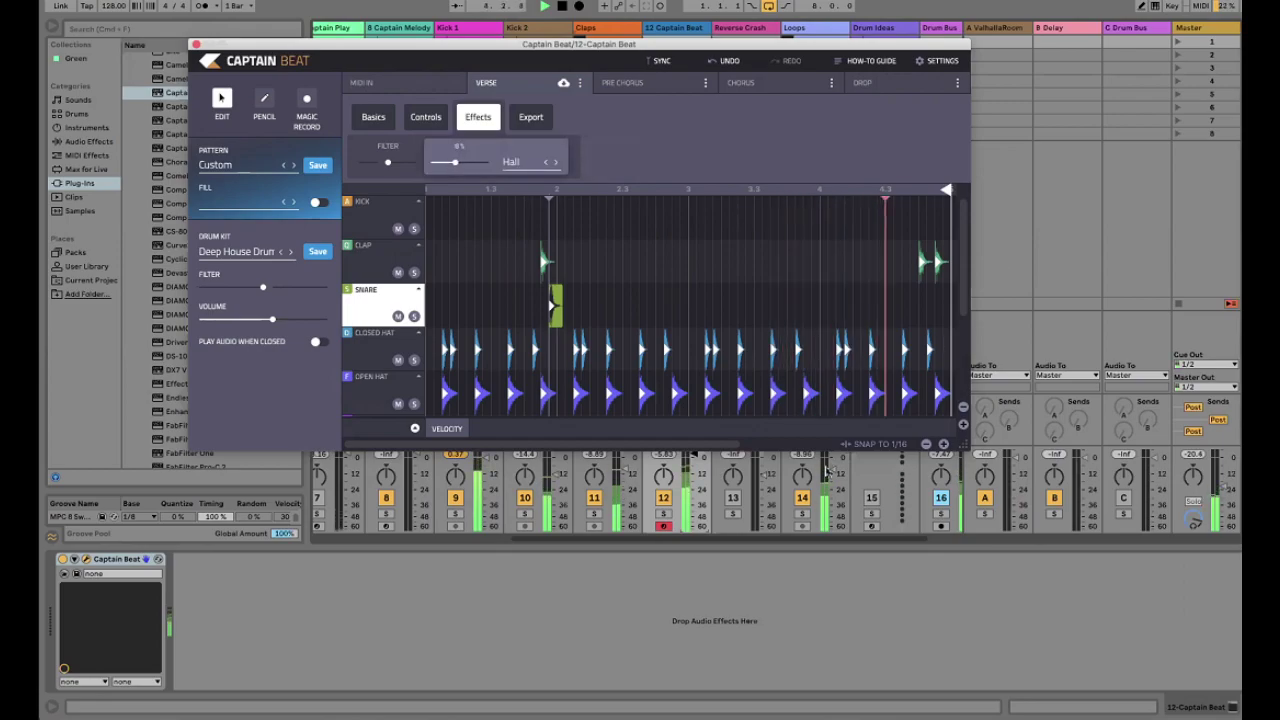
Add a second Snare hit at the end of bar 4 and reduce the Snare's delay send to 38%
click(926, 444)
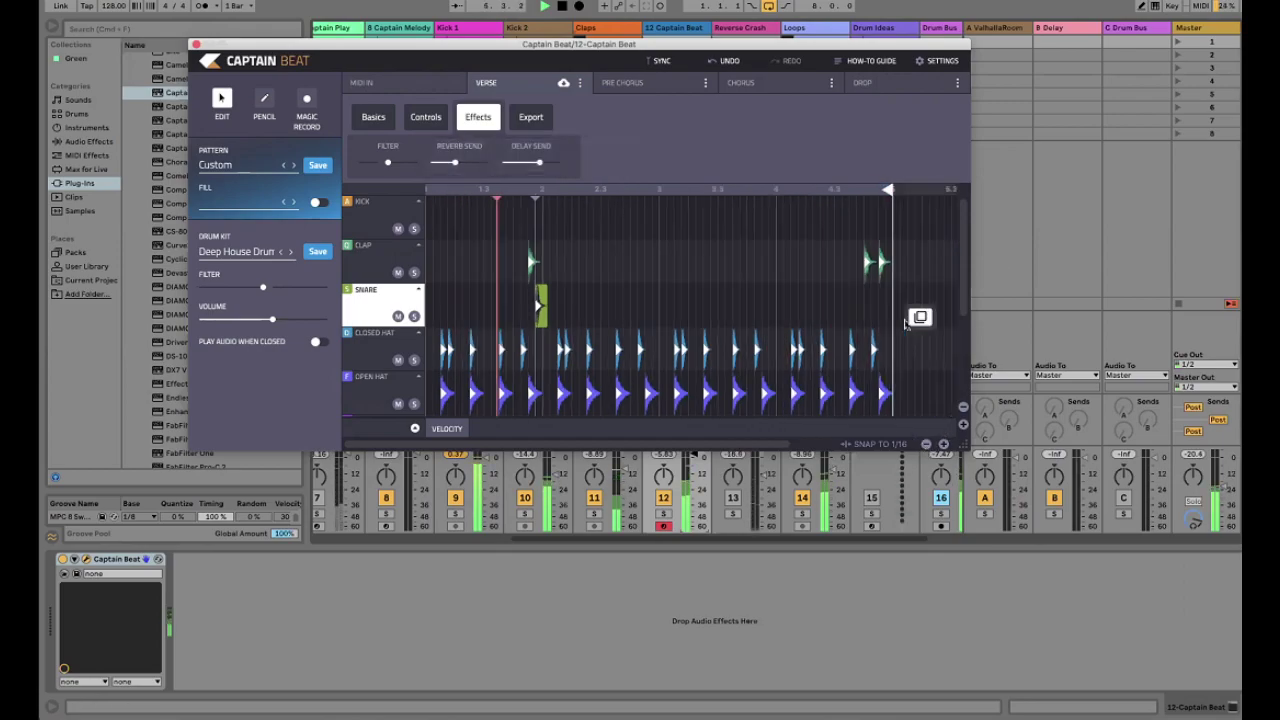
click(886, 303)
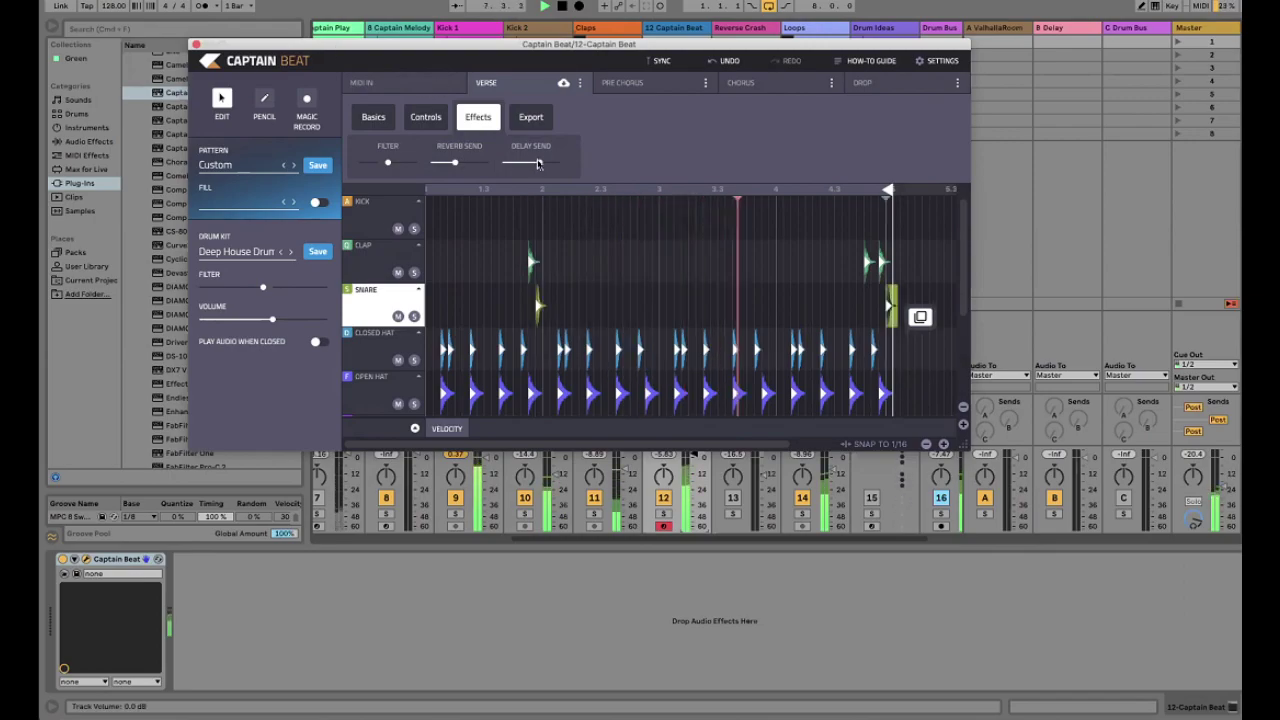
mouse_move(538, 163)
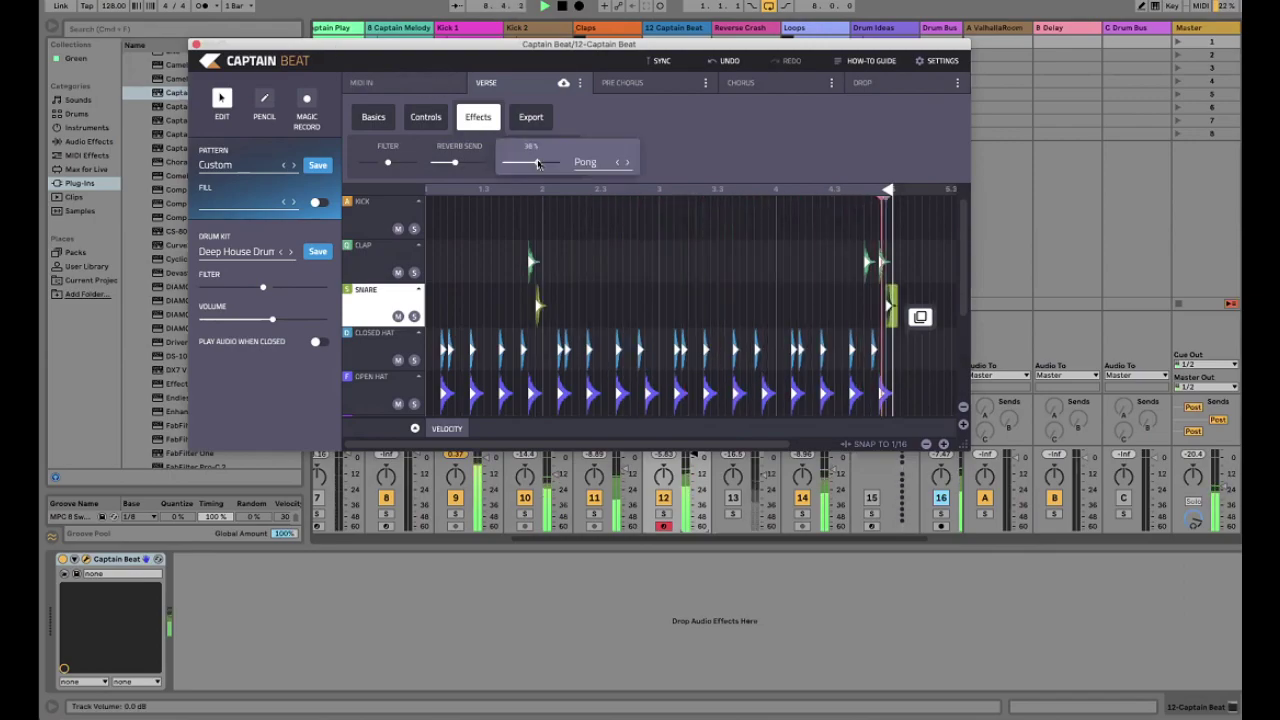
drag(538, 163, 536, 163)
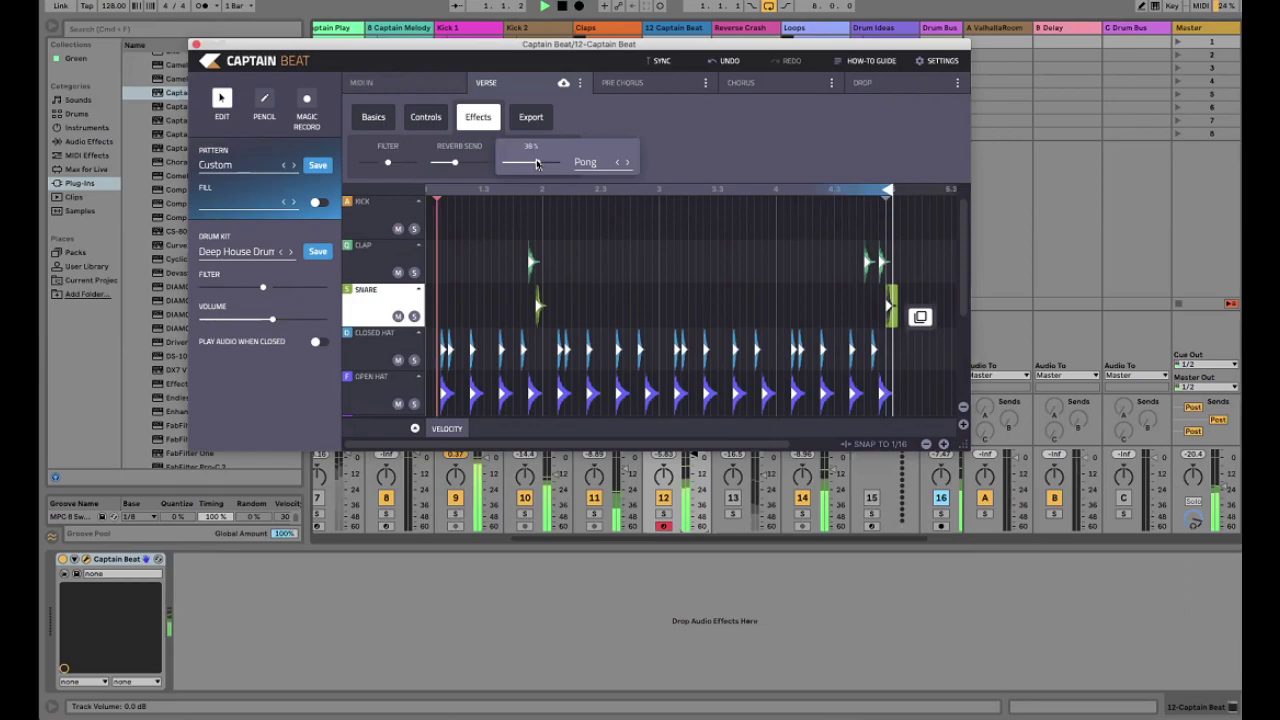
click(453, 165)
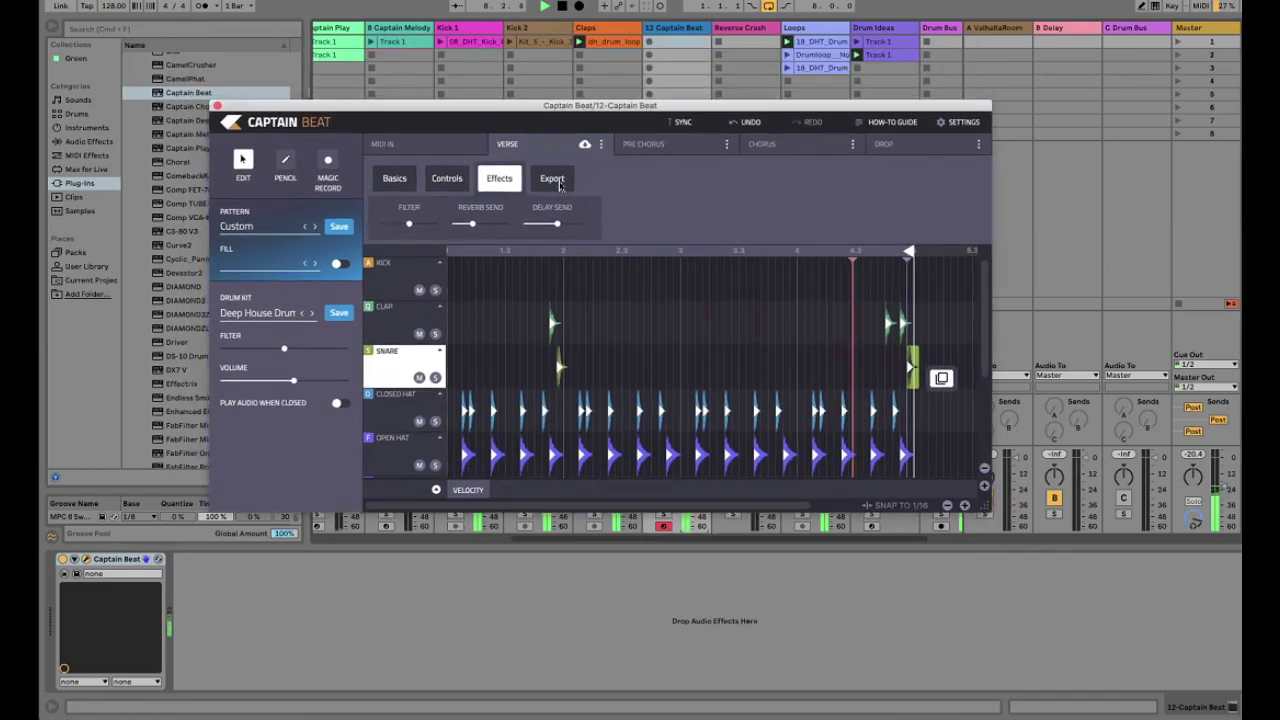
Export the Verse pattern's Master MIDI as a clip in the first slot of the 12 Captain Beat track
click(553, 179)
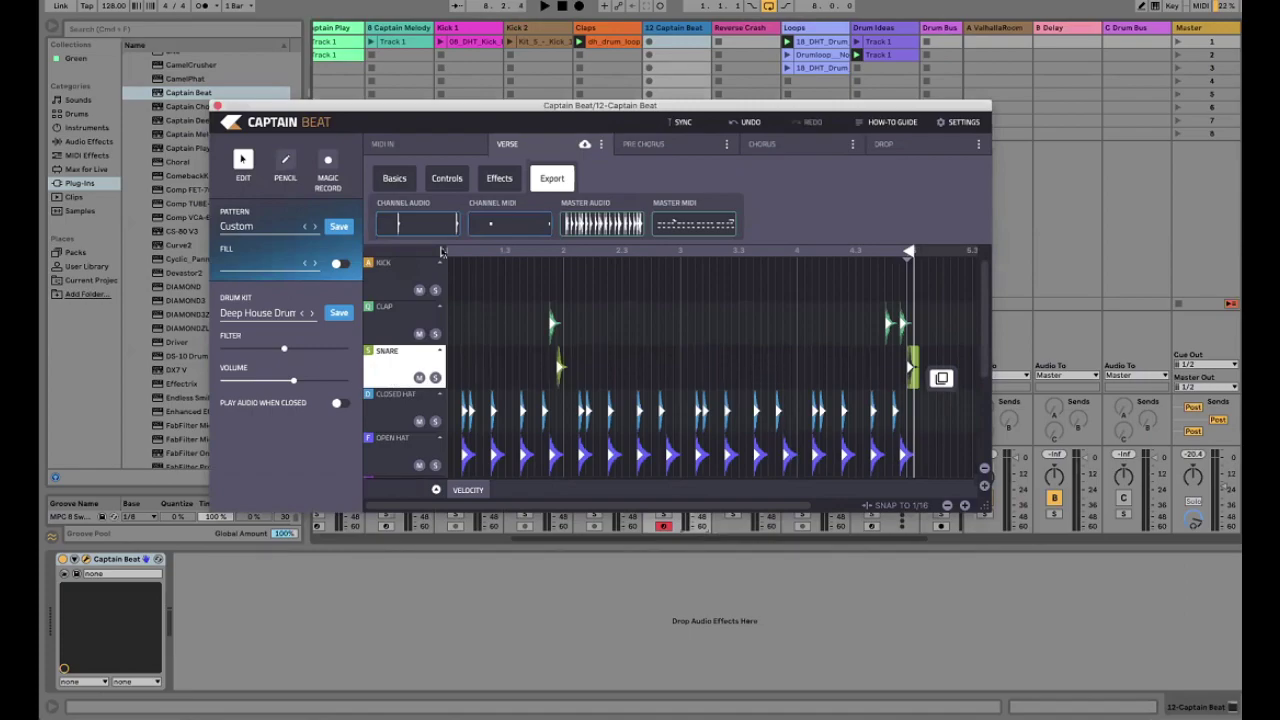
key(Down)
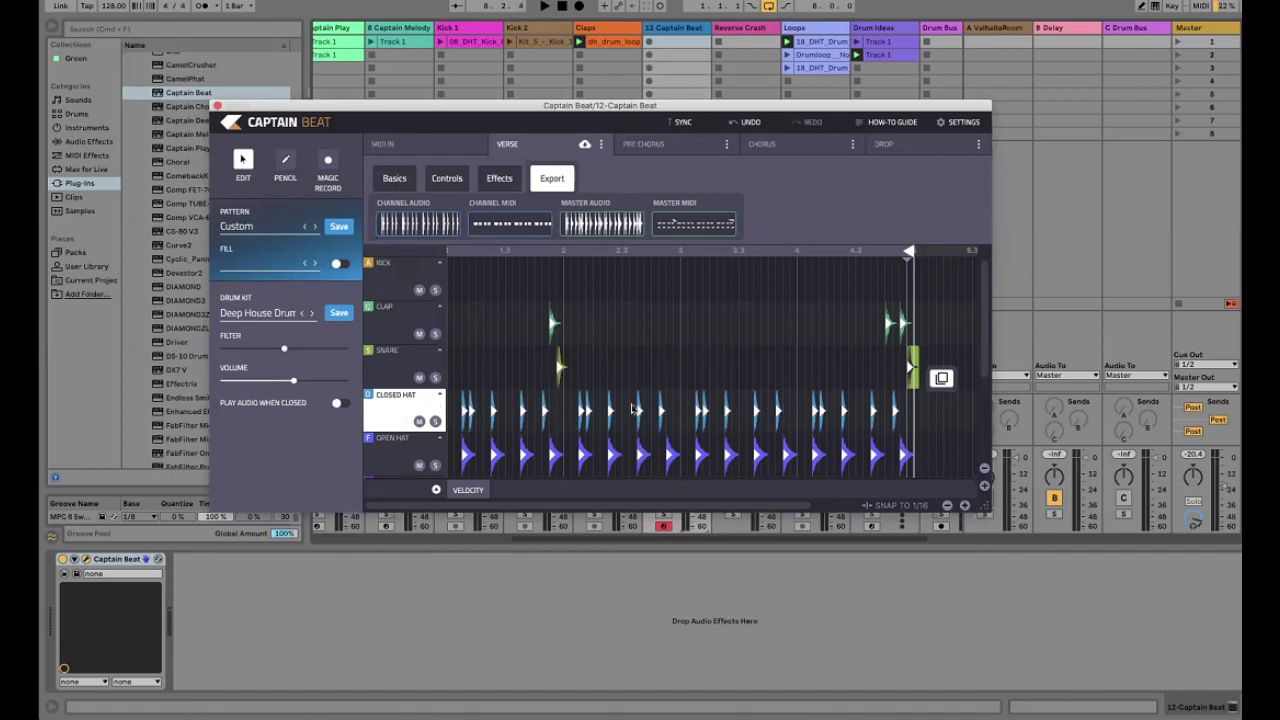
drag(724, 217, 678, 224)
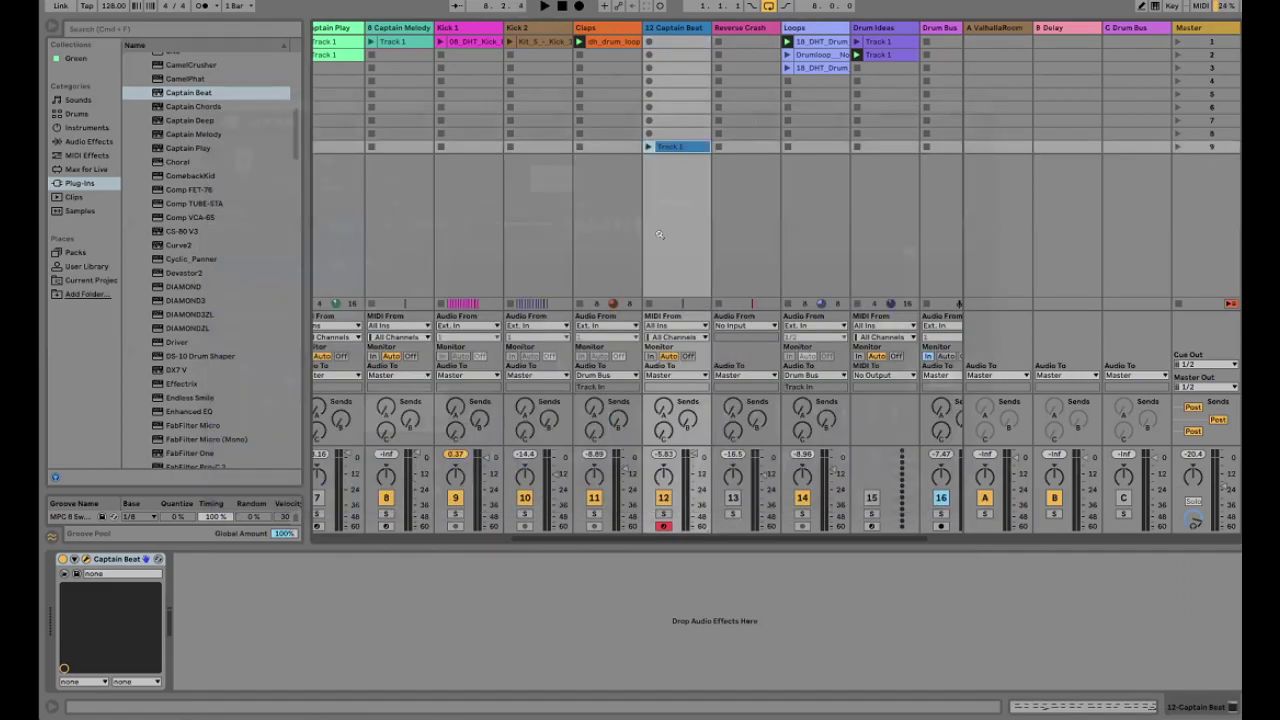
drag(679, 43, 680, 42)
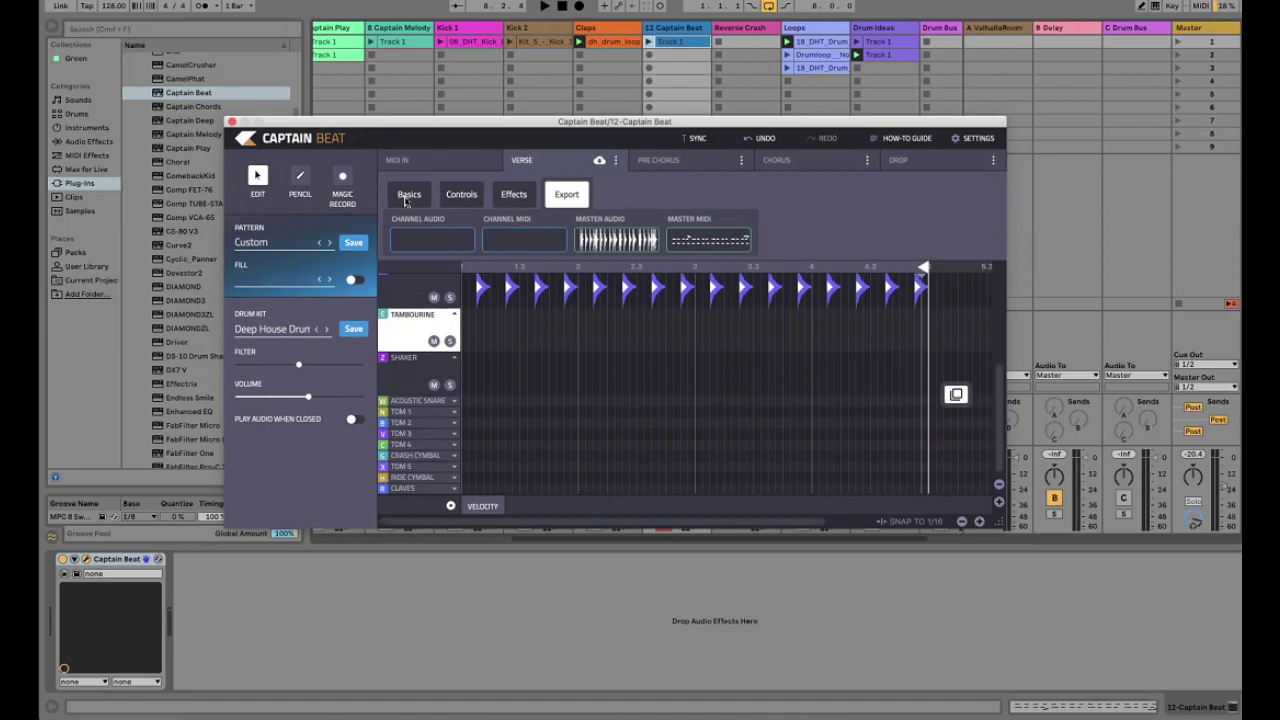
Open the Tambourine channel's rhythm library and browse its collections for a basic rhythm
click(422, 320)
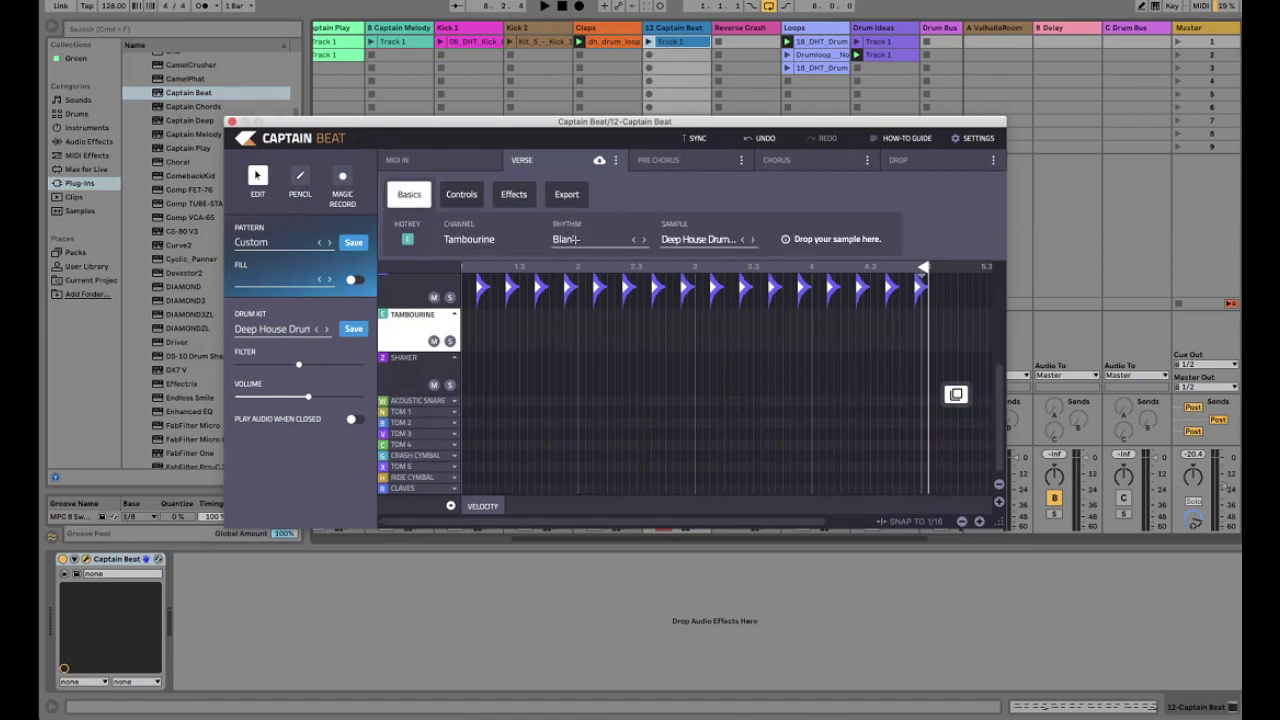
click(245, 240)
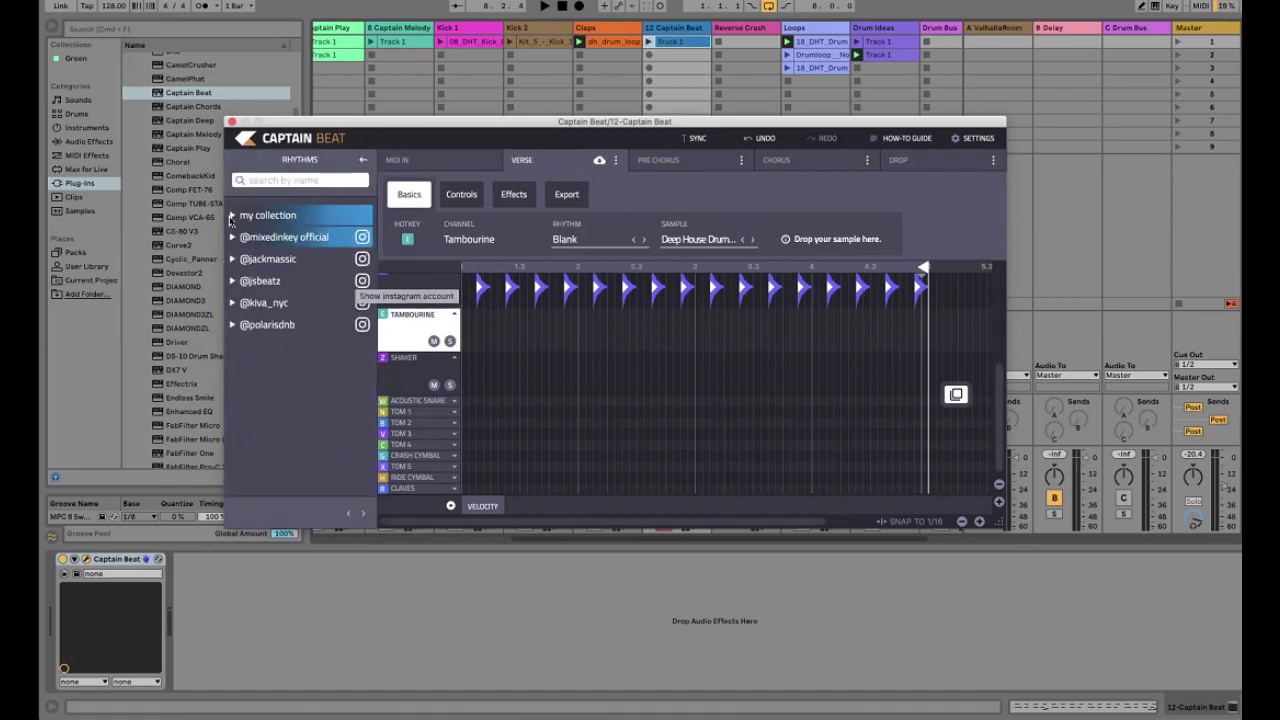
click(232, 215)
click(231, 260)
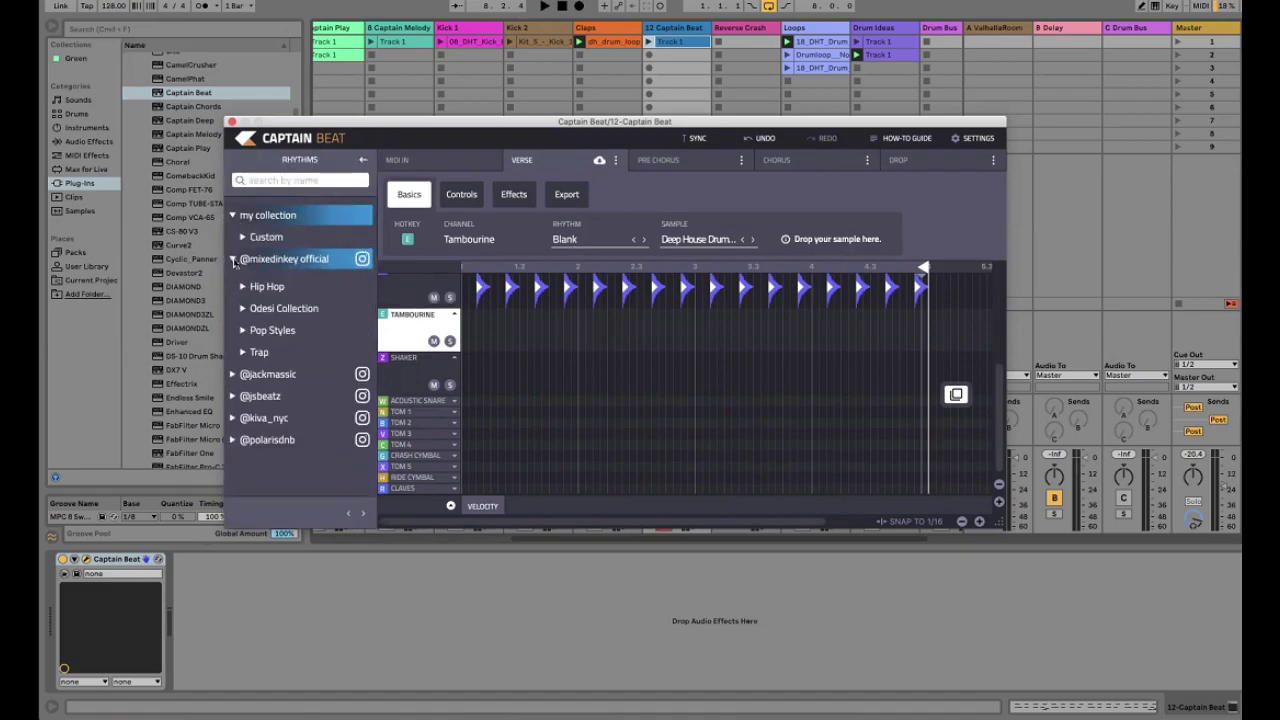
click(231, 260)
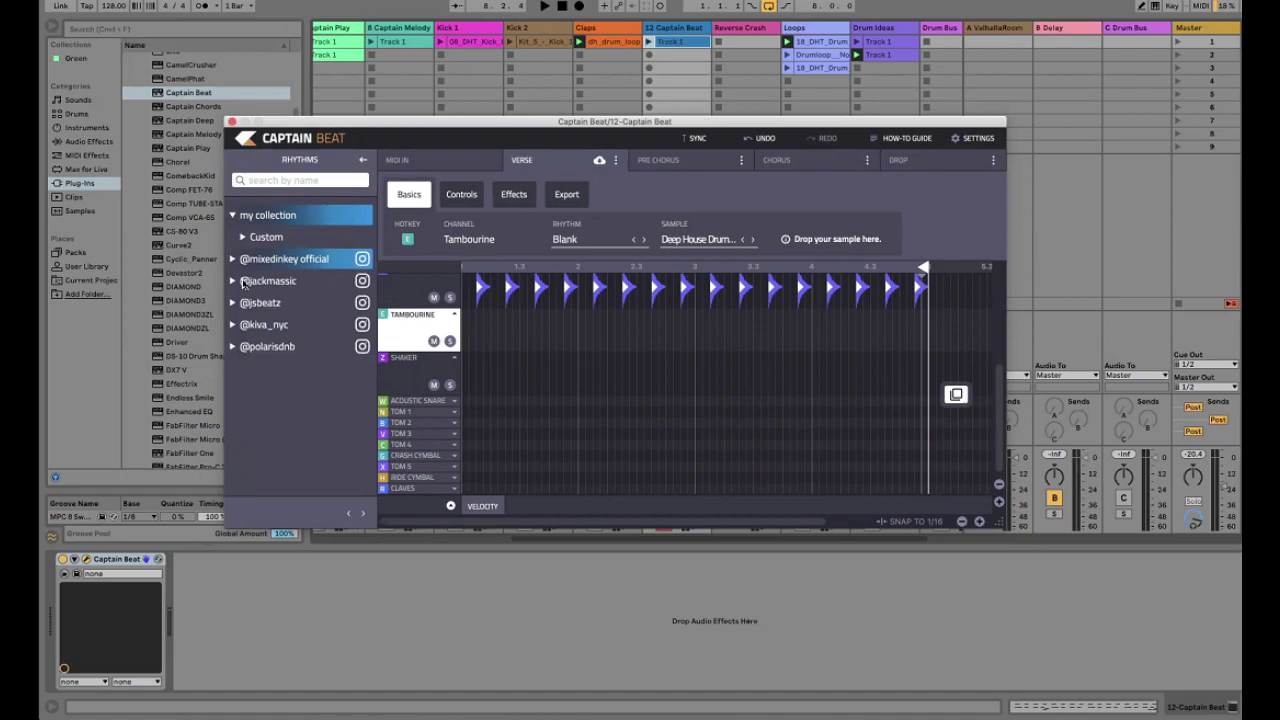
scroll(314, 340, down, 10)
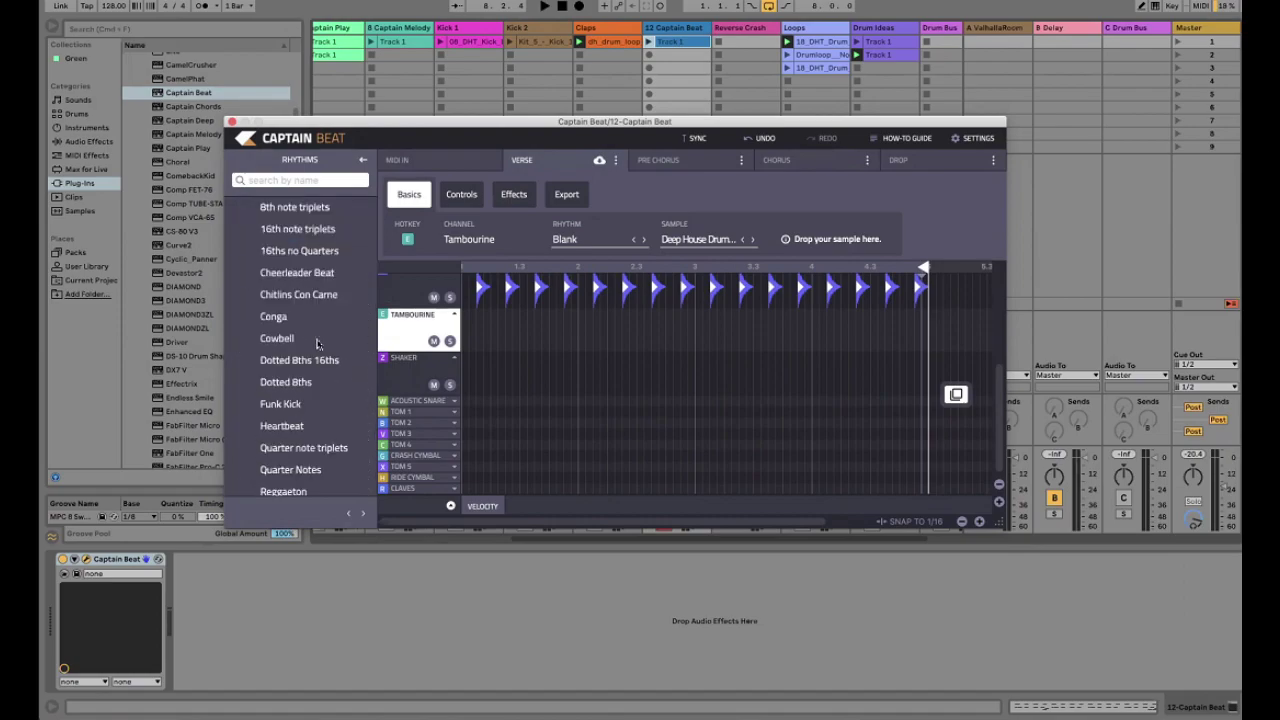
Try the Upbeats 8ths, Upbeats 16ths, Swung 8th notes and Son Clave 2-3 rhythms on the Tambourine channel
click(288, 276)
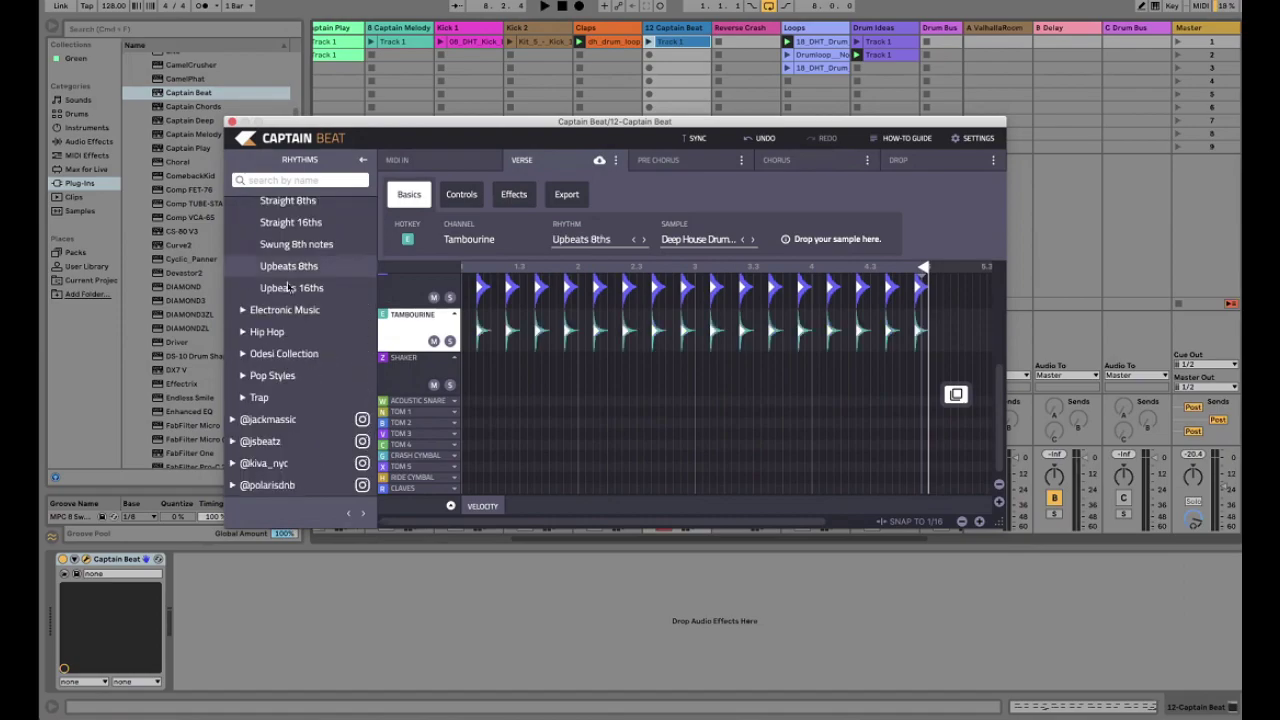
key(Down)
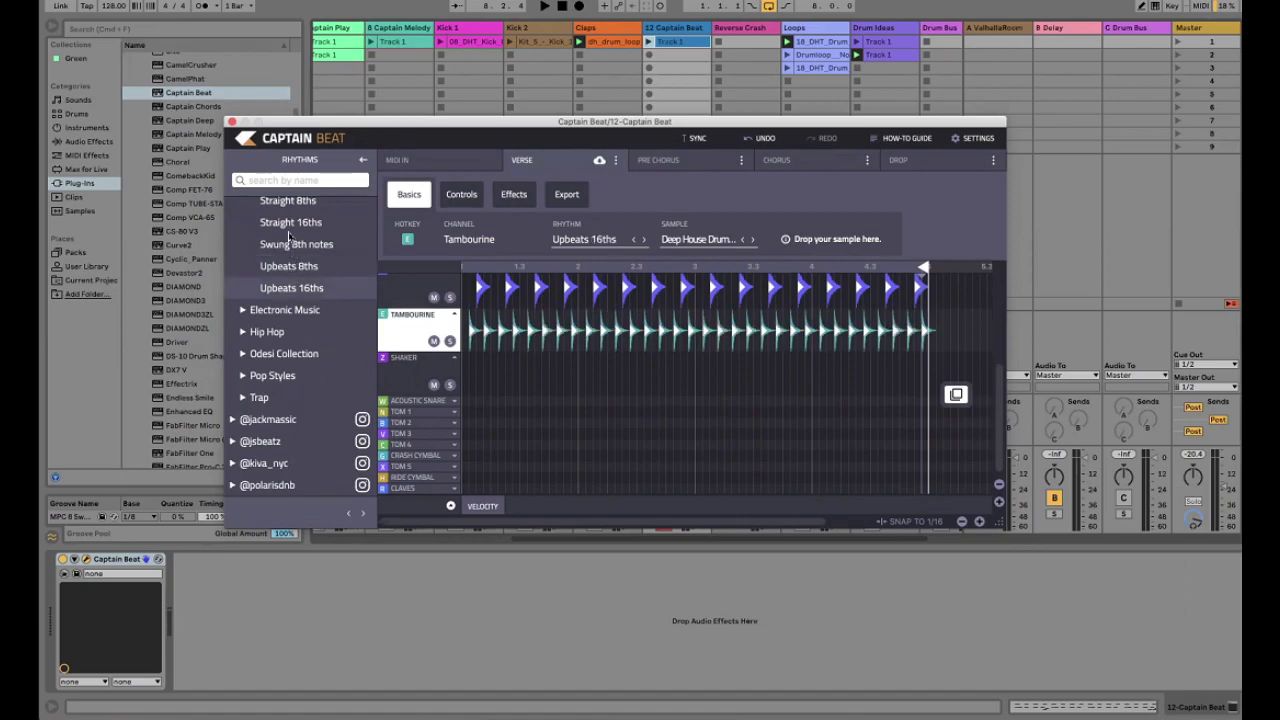
key(Up)
key(Up)
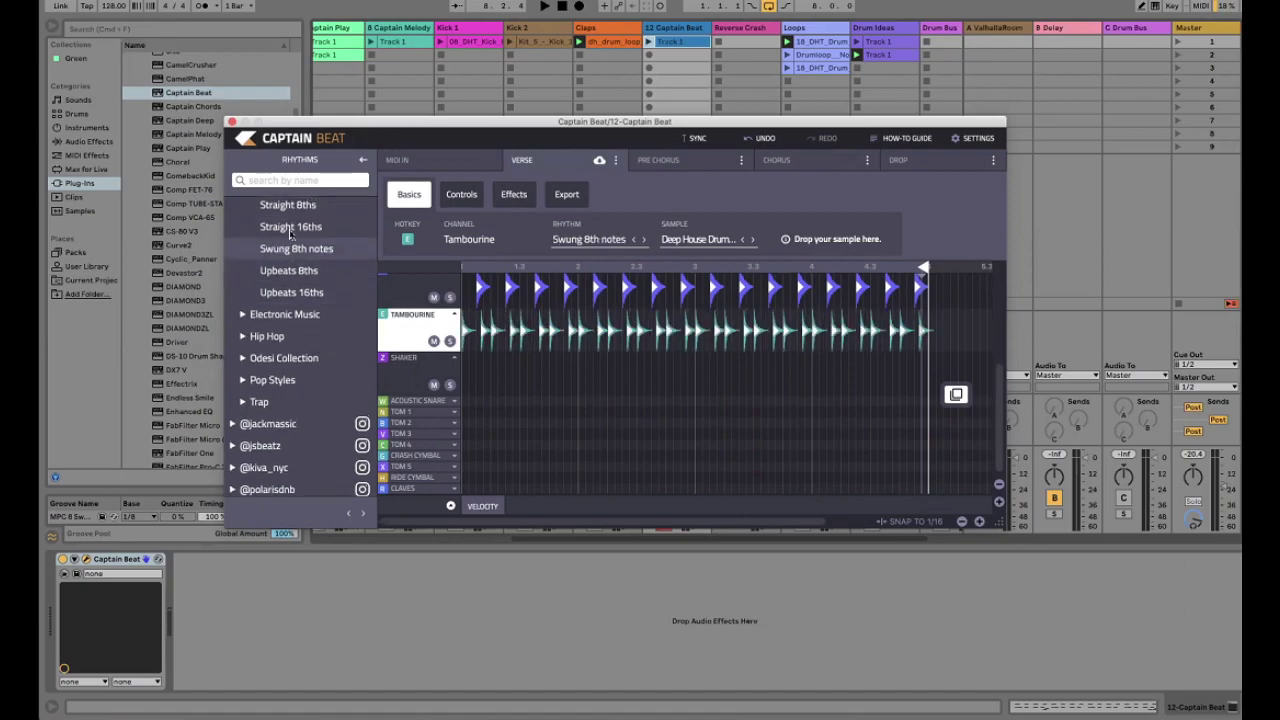
key(Up)
scroll(300, 260, up, 2)
key(Up)
key(Up)
key(Up)
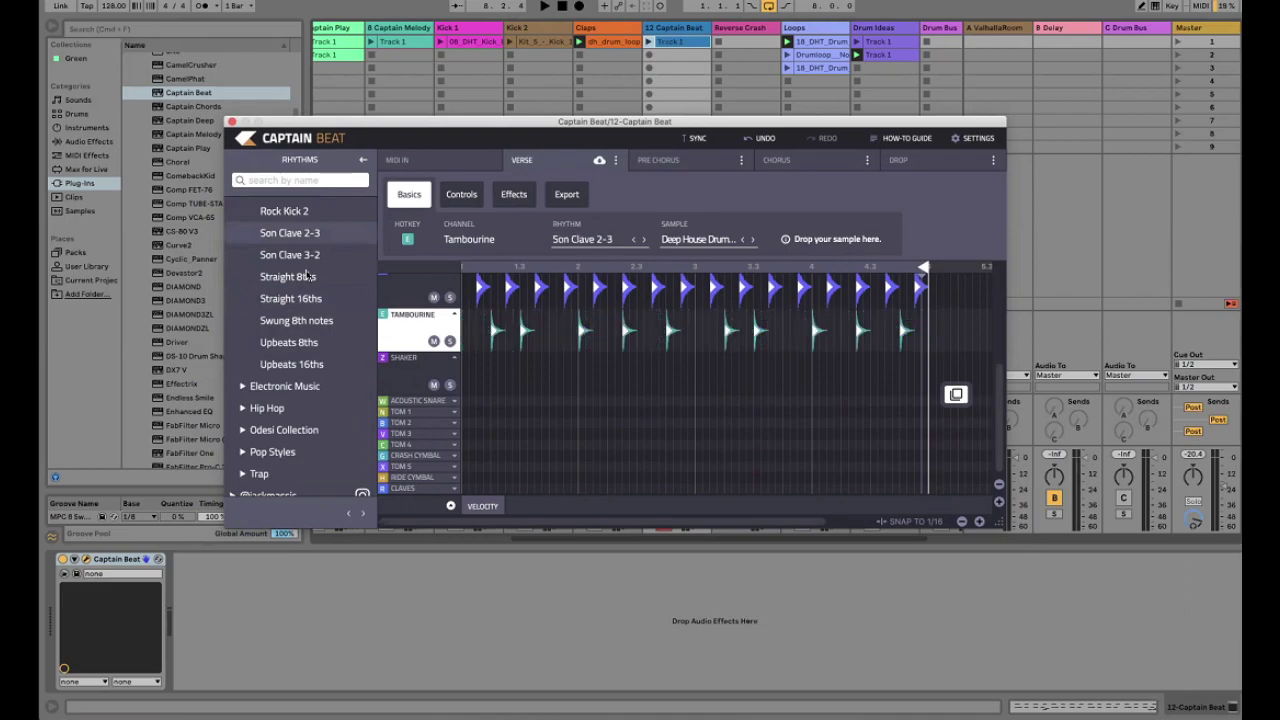
scroll(313, 256, up, 10)
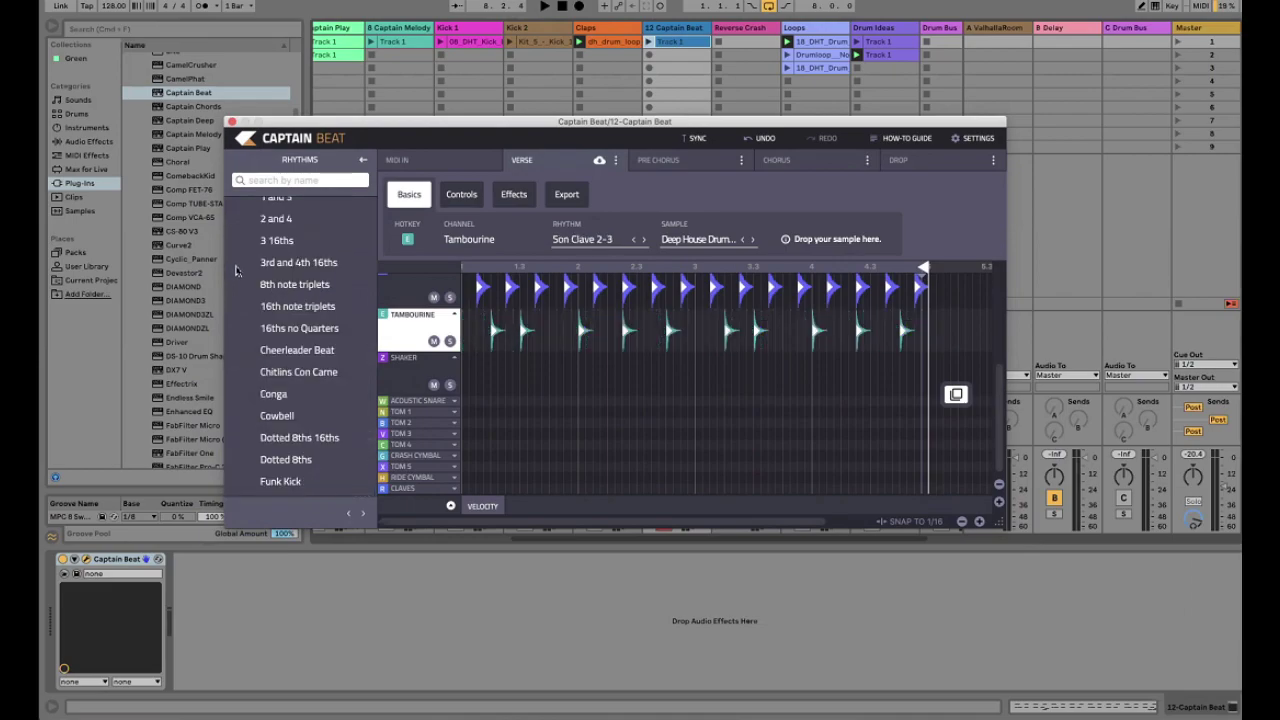
Try the Red Caravan 90 rhythm from the Pop folder on the Tambourine channel
click(247, 285)
key(Left)
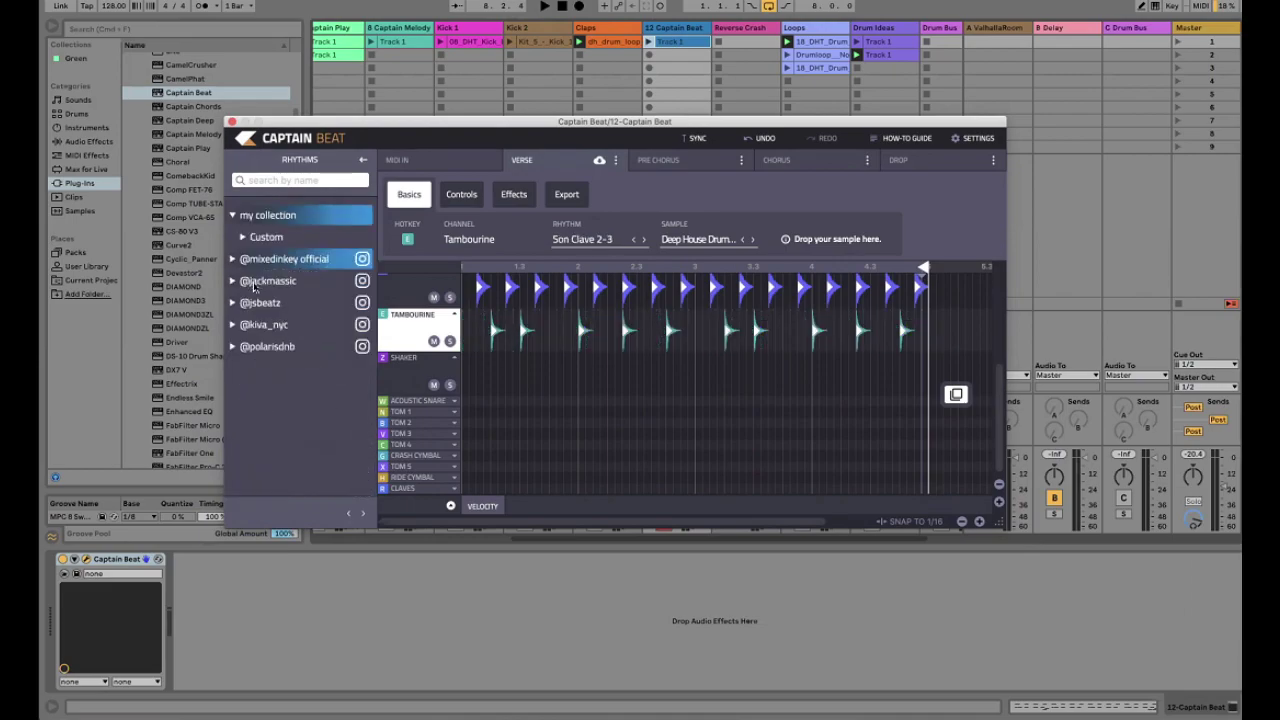
click(267, 284)
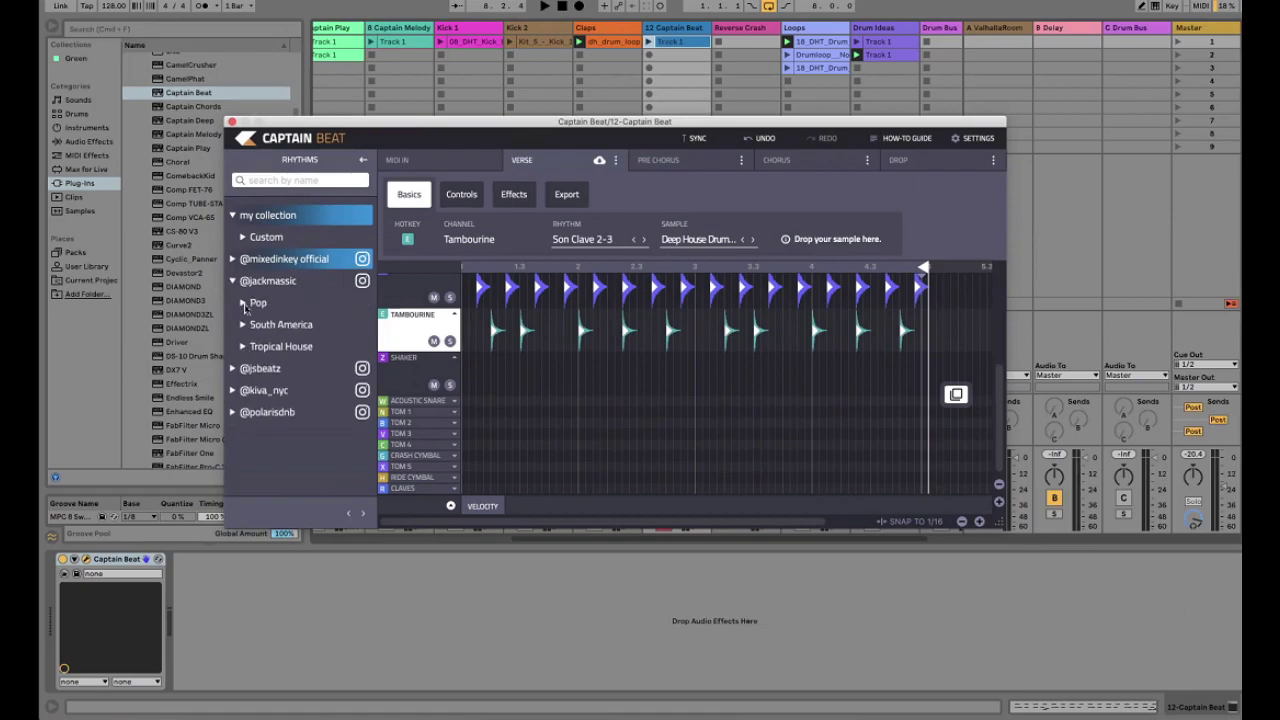
key(Right)
click(268, 346)
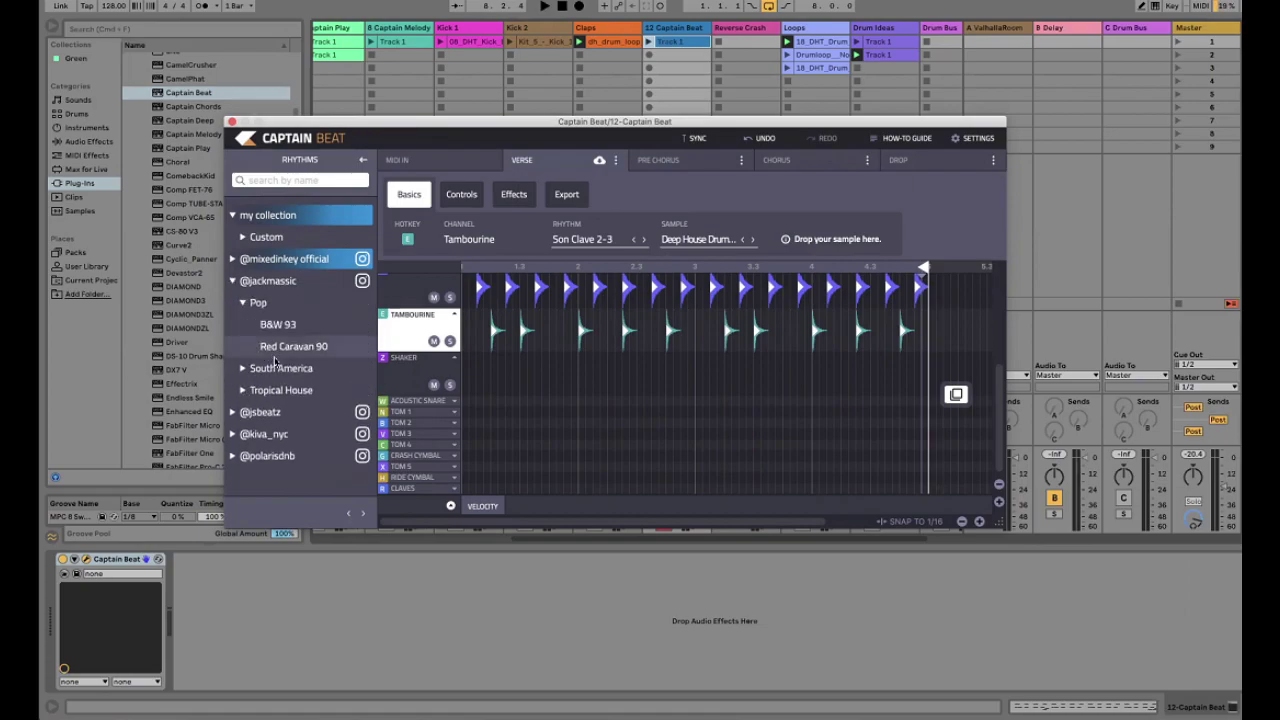
key(Left)
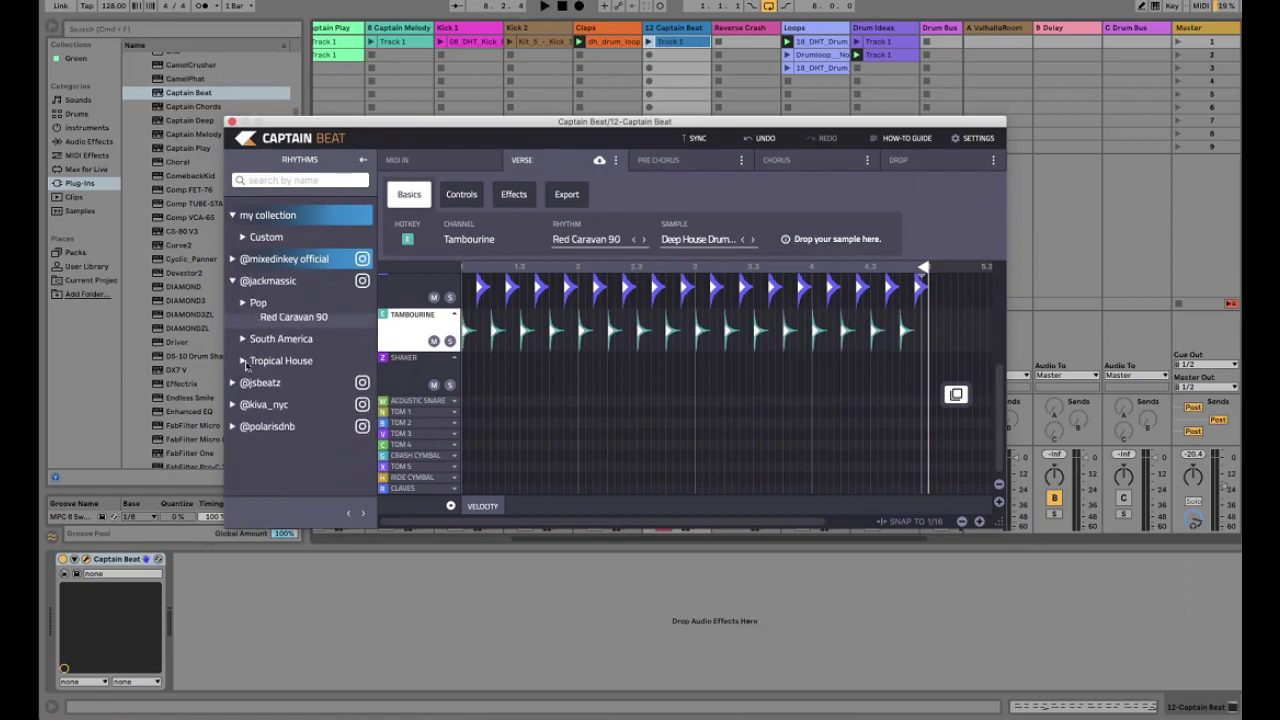
Try the Regal 78 rhythm from the Trap folder on the Tambourine channel
key(Right)
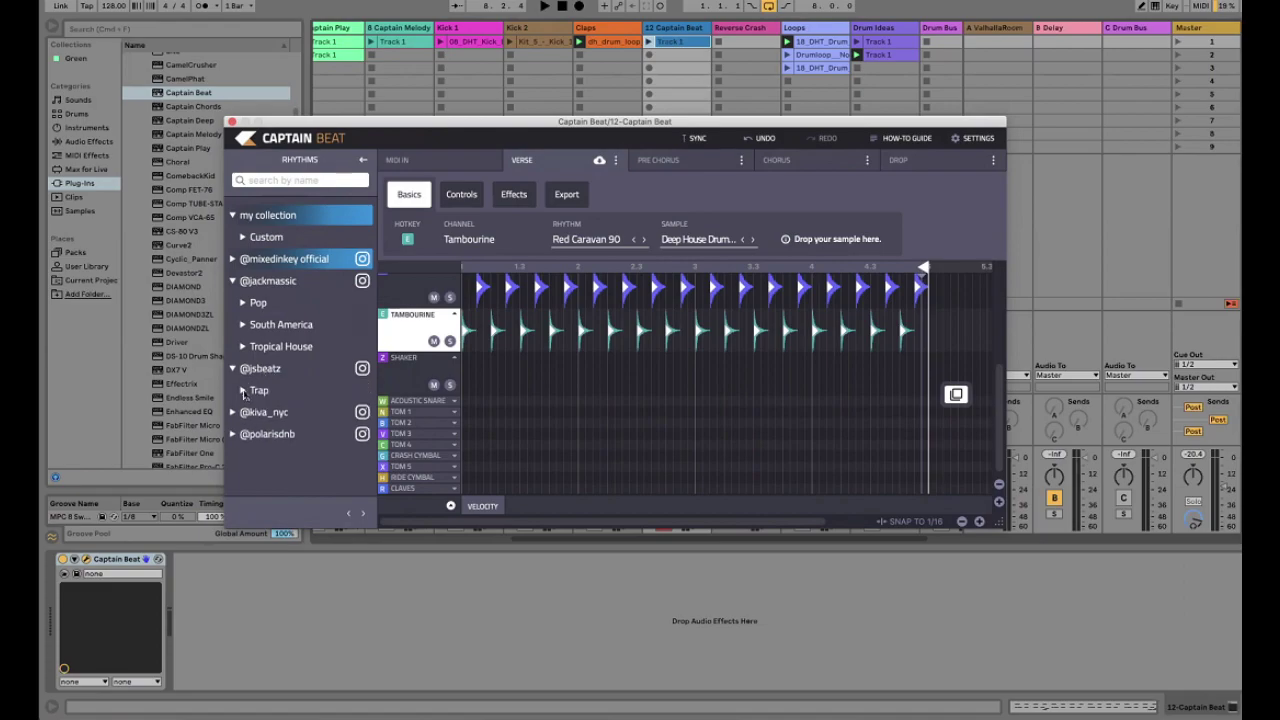
key(Right)
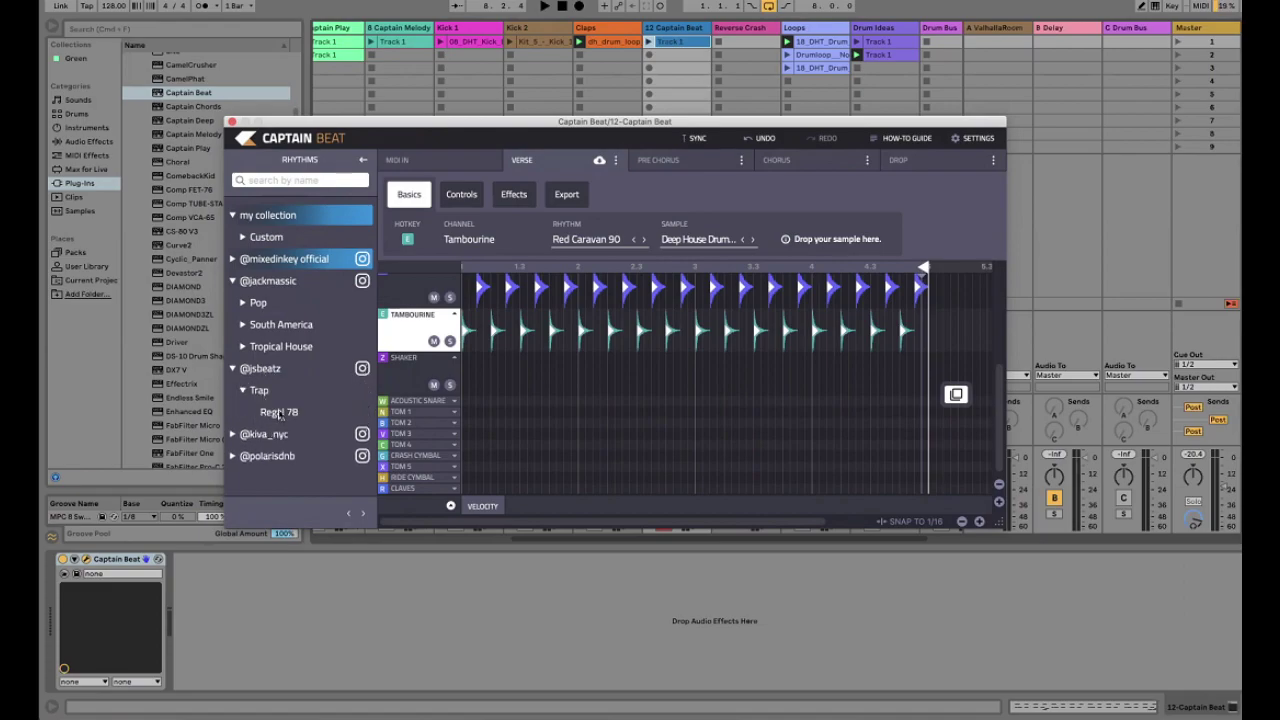
key(Down)
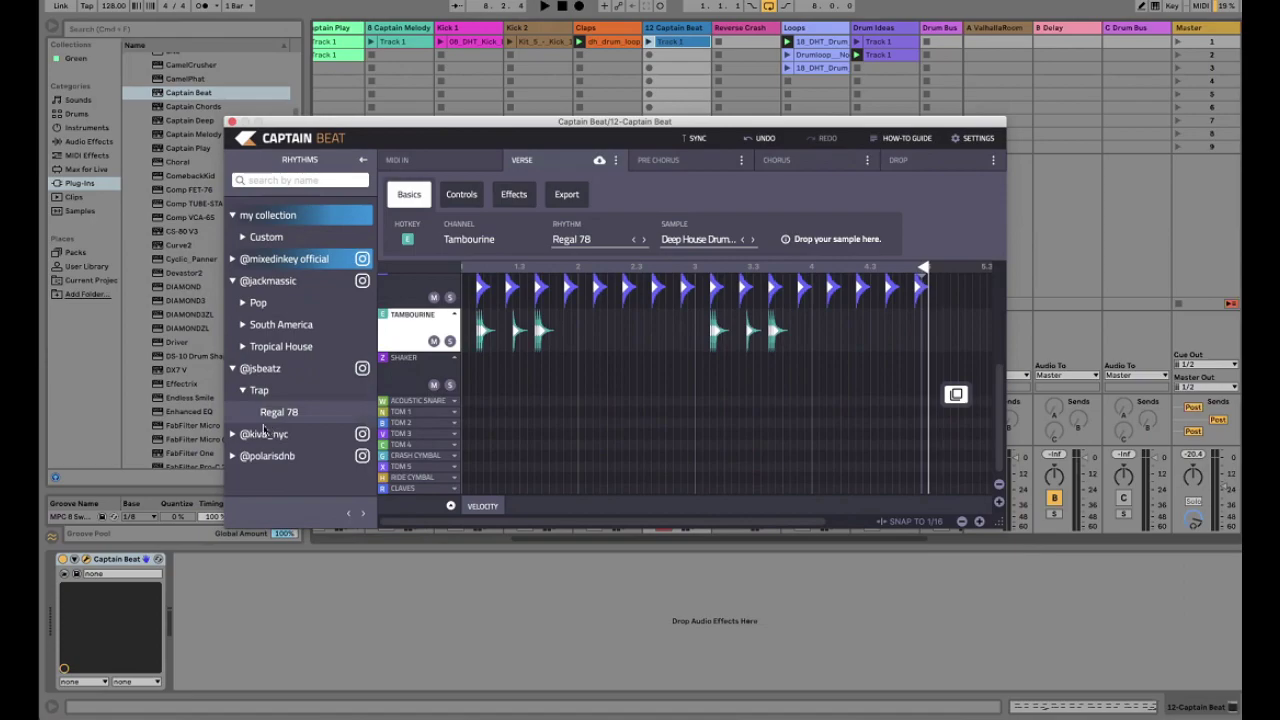
Look through the last two artist collections in the rhythm library, then collapse them
click(250, 432)
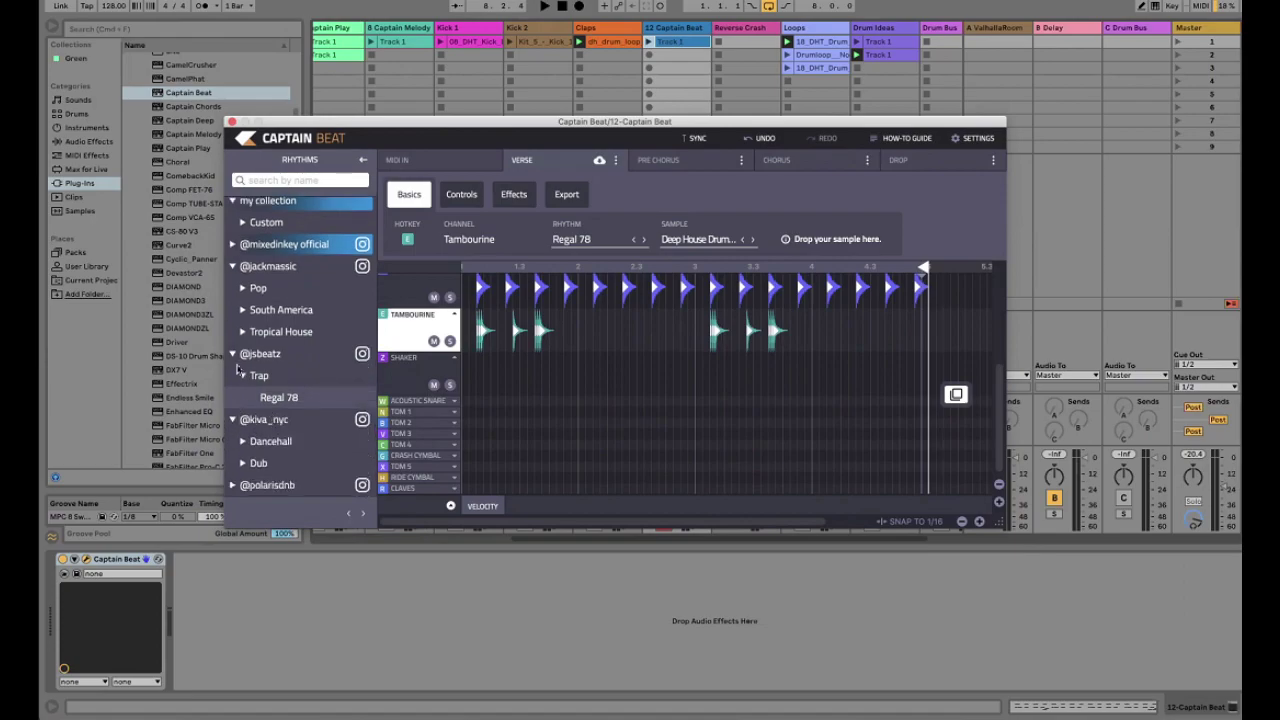
key(Left)
key(Left)
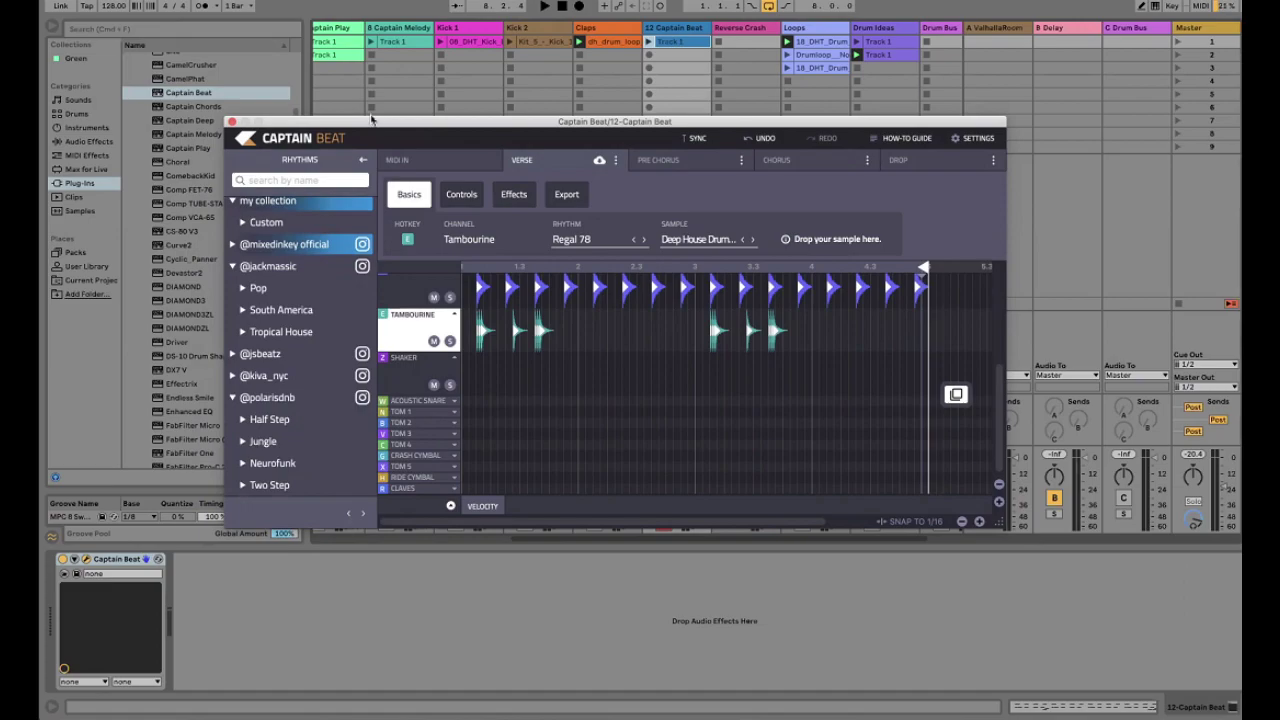
drag(375, 121, 364, 119)
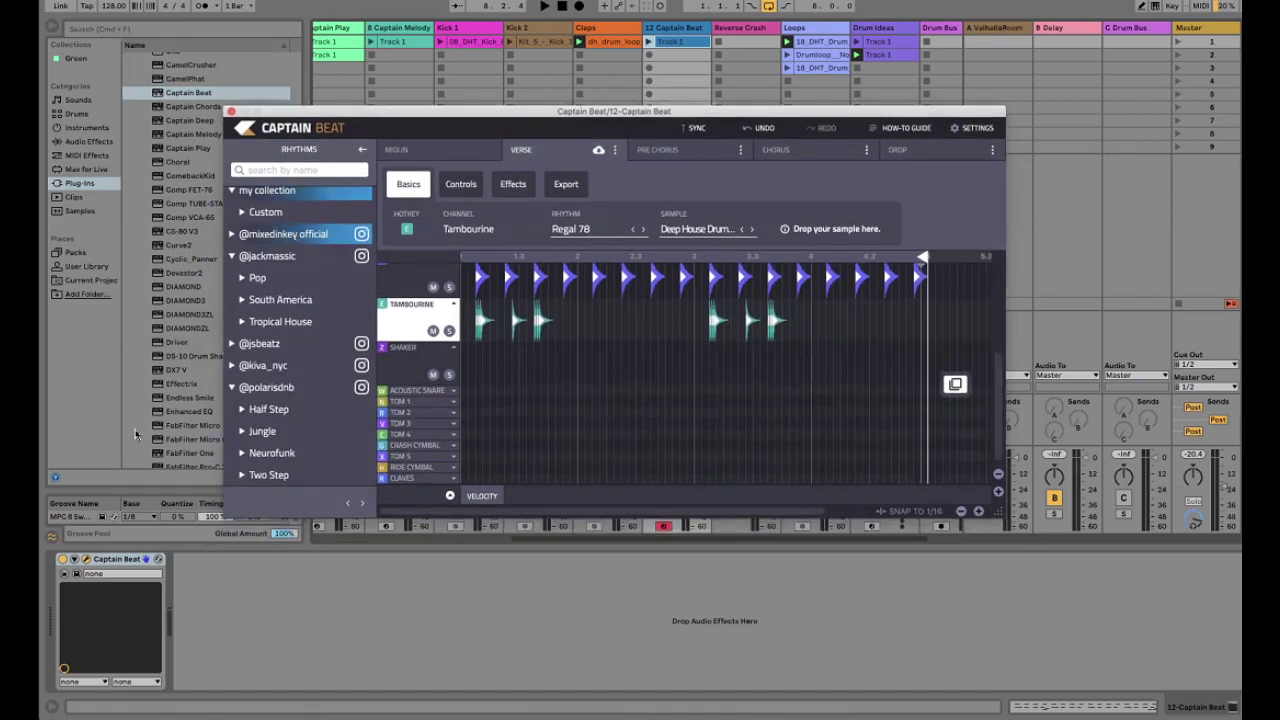
click(231, 391)
With the loop playing, audition South America rhythms on the Tambourine channel and apply More Tambourine 105
key(space)
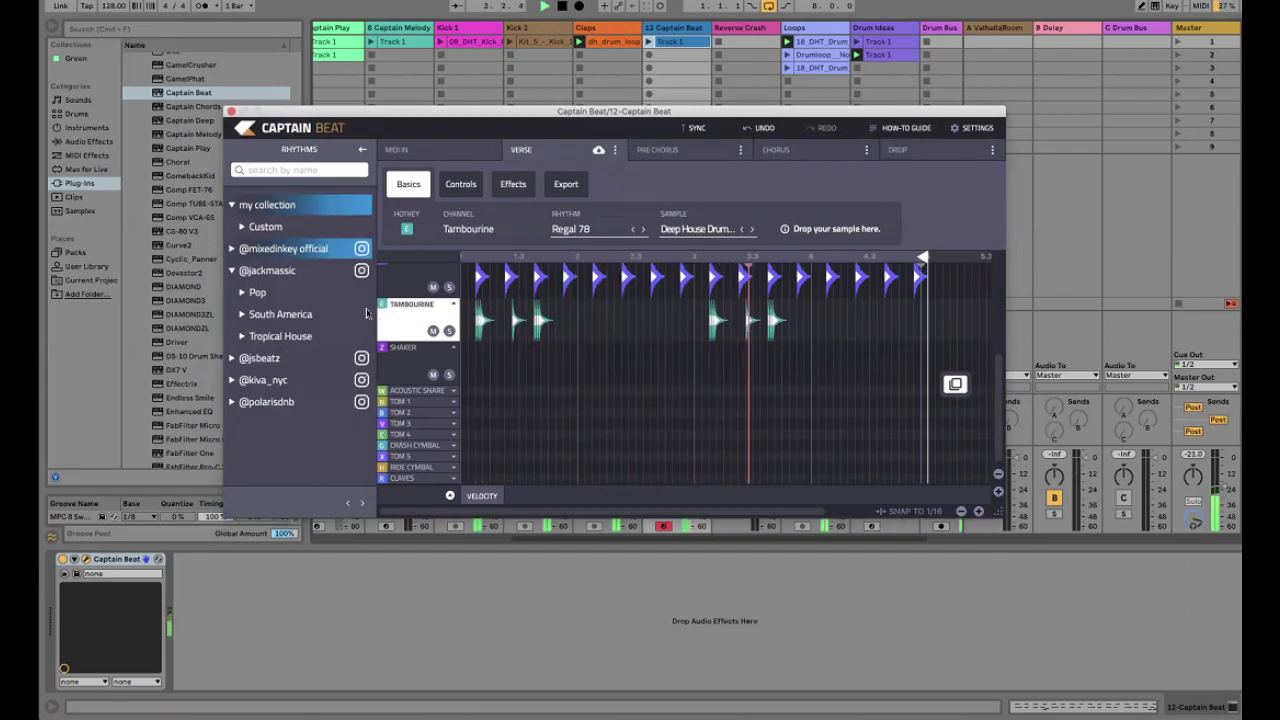
click(242, 314)
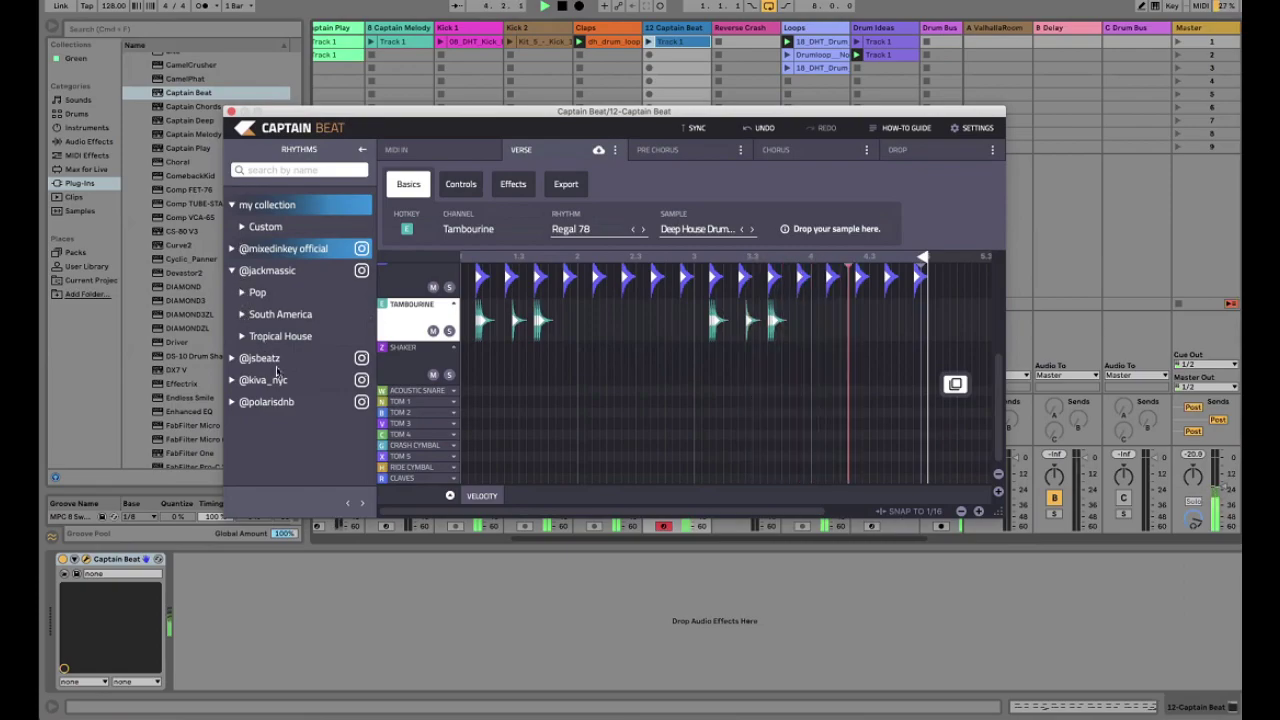
click(276, 358)
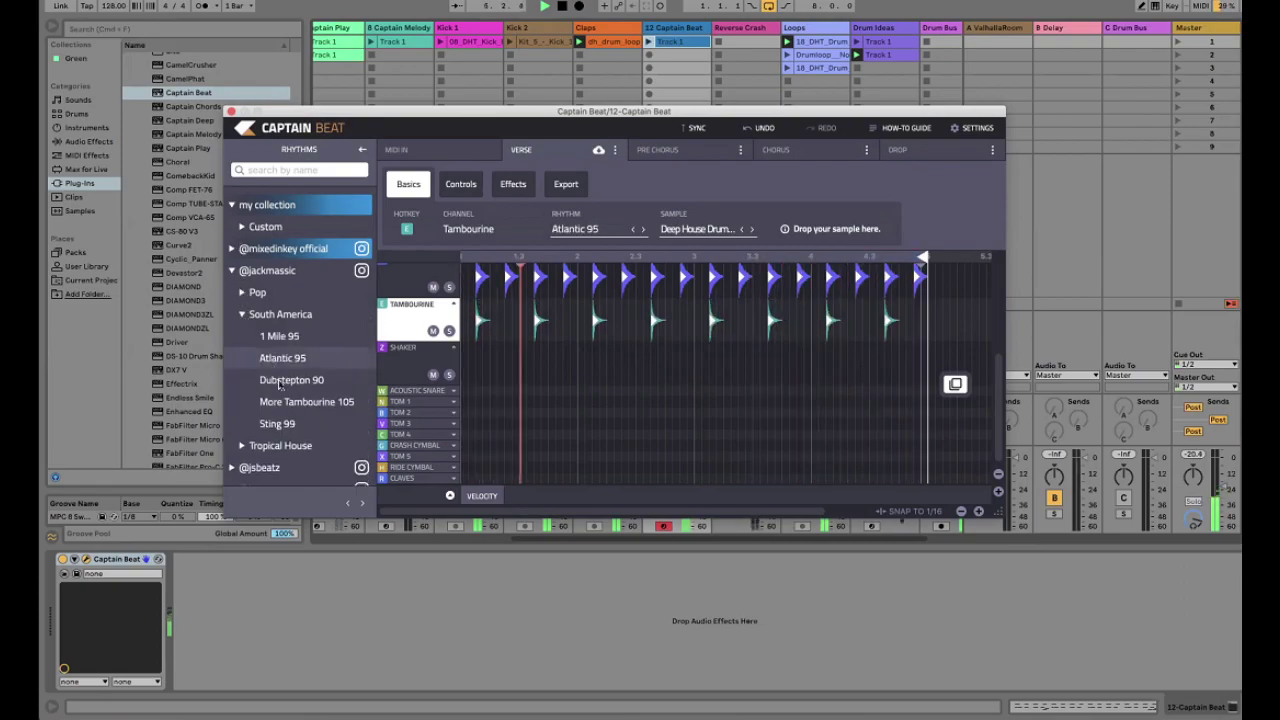
click(278, 380)
click(277, 402)
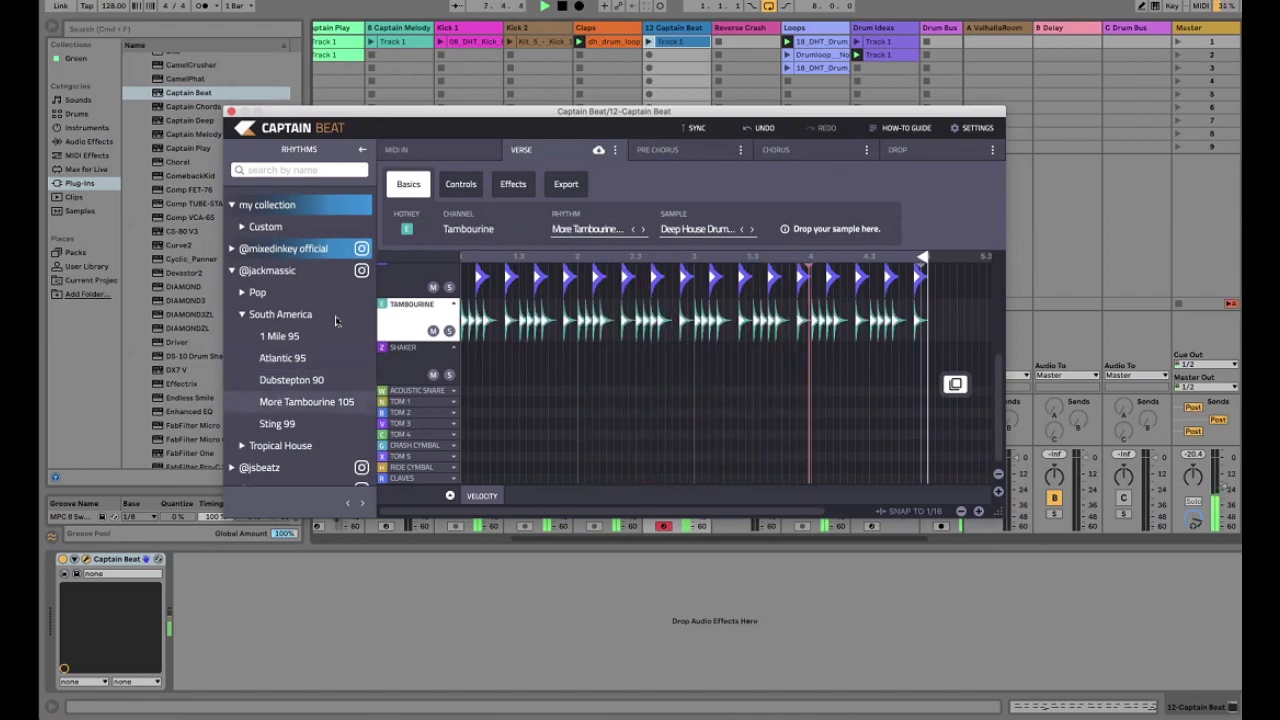
click(410, 316)
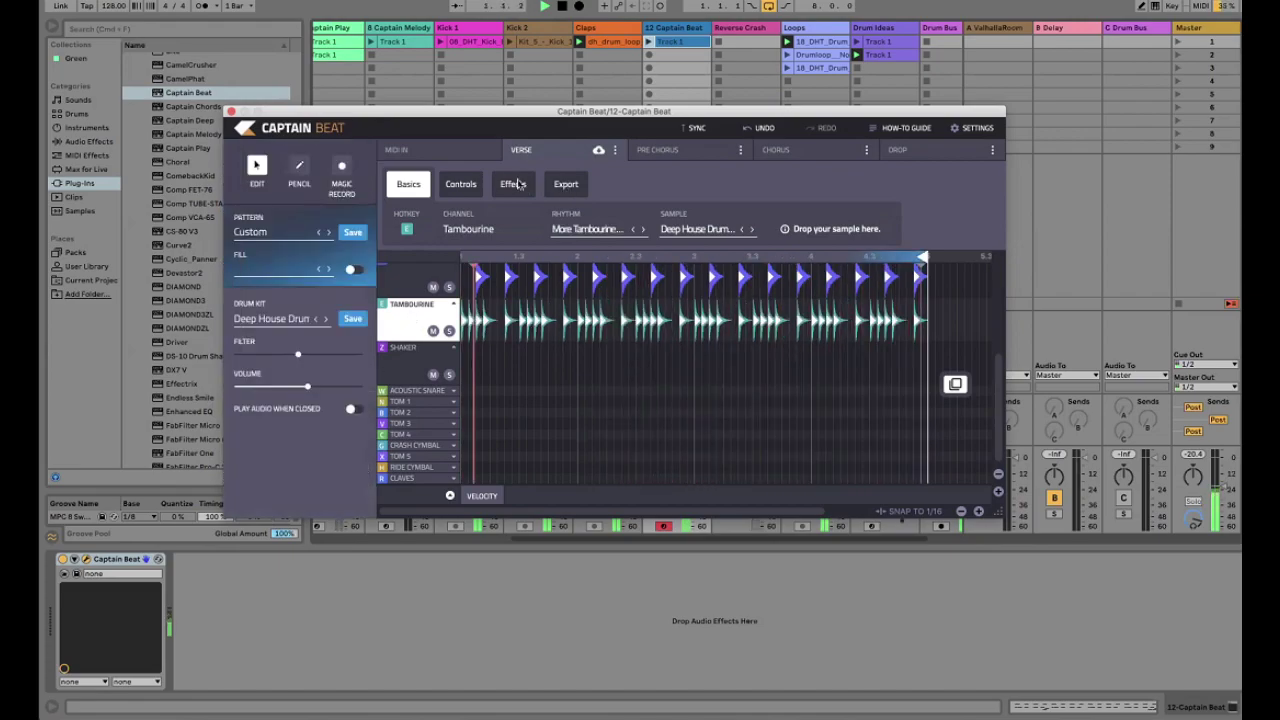
Stop playback and export the Verse pattern's Master MIDI as a clip in the second slot of the 12 Captain Beat track
click(513, 184)
click(461, 184)
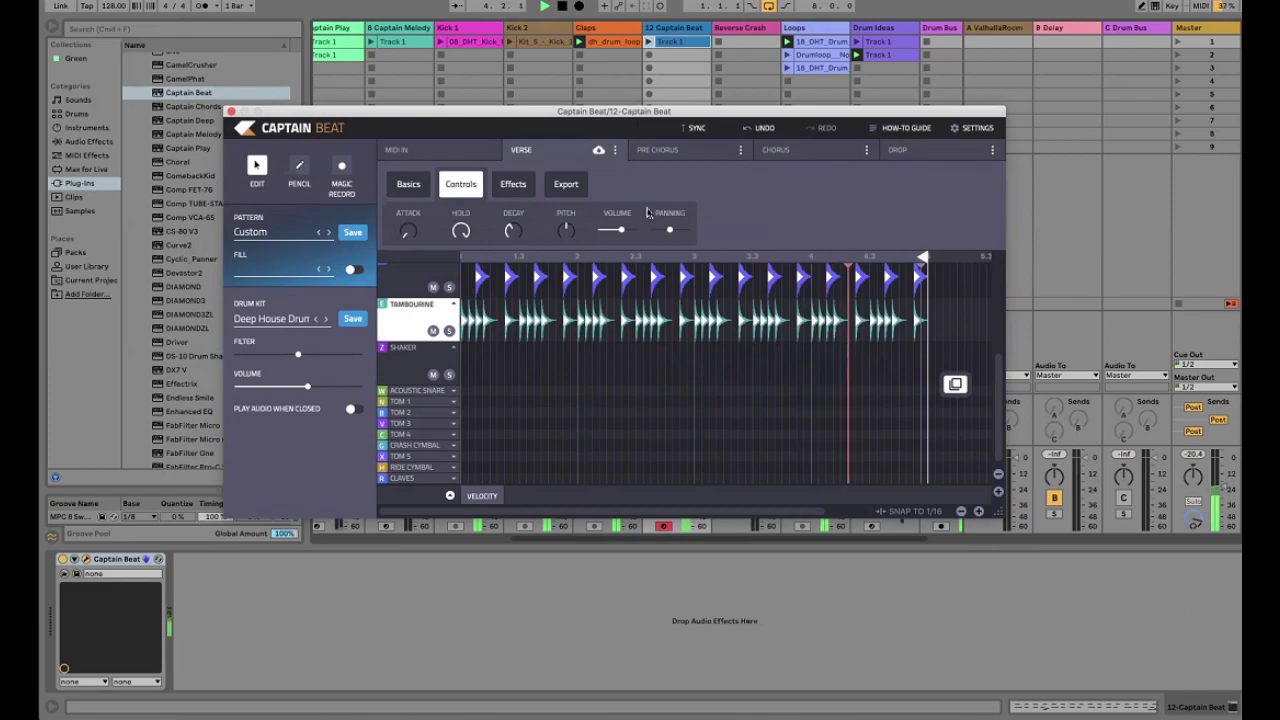
drag(640, 112, 654, 214)
key(space)
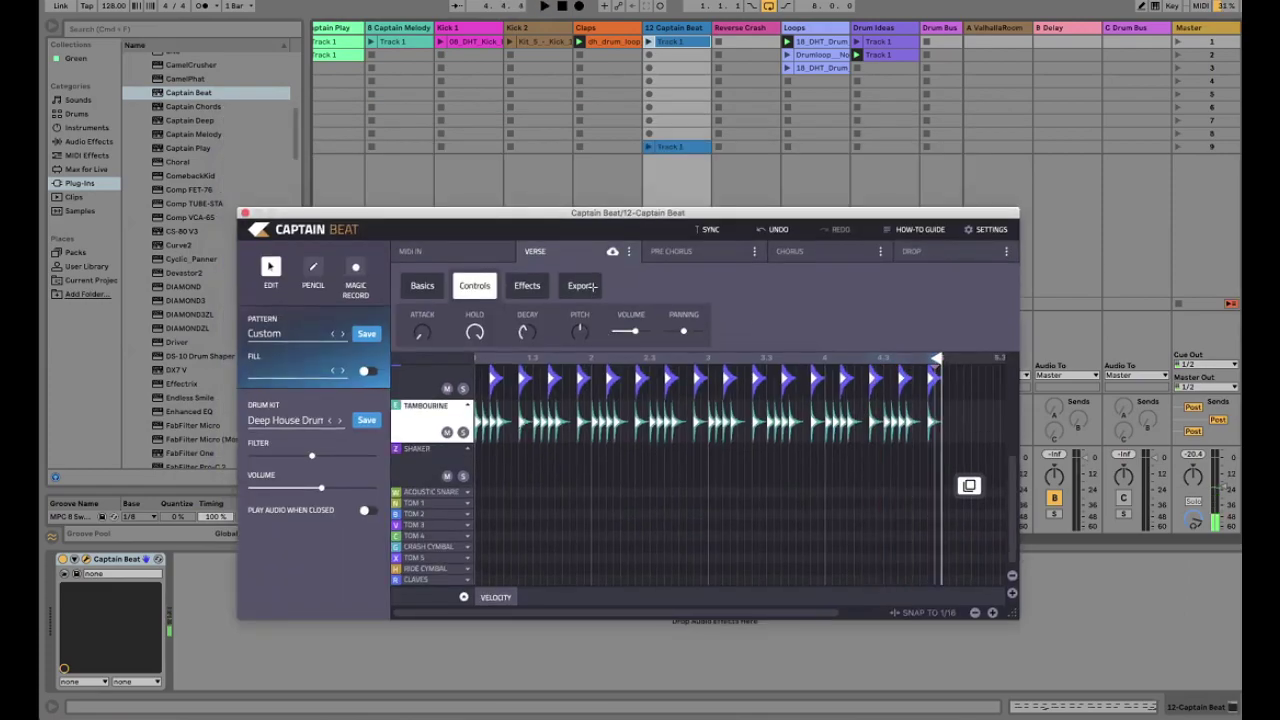
drag(697, 328, 685, 56)
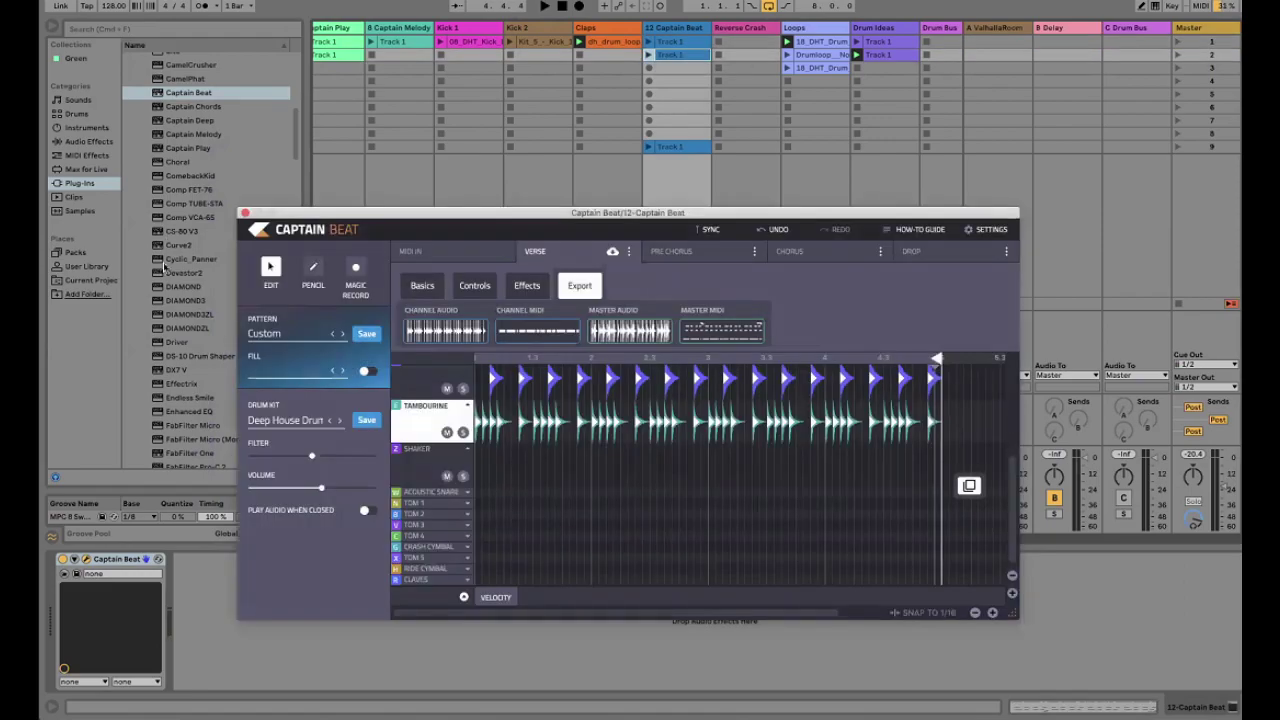
Restart playback, launch the second 12 Captain Beat clip and activate the Reverse Crash track
key(space)
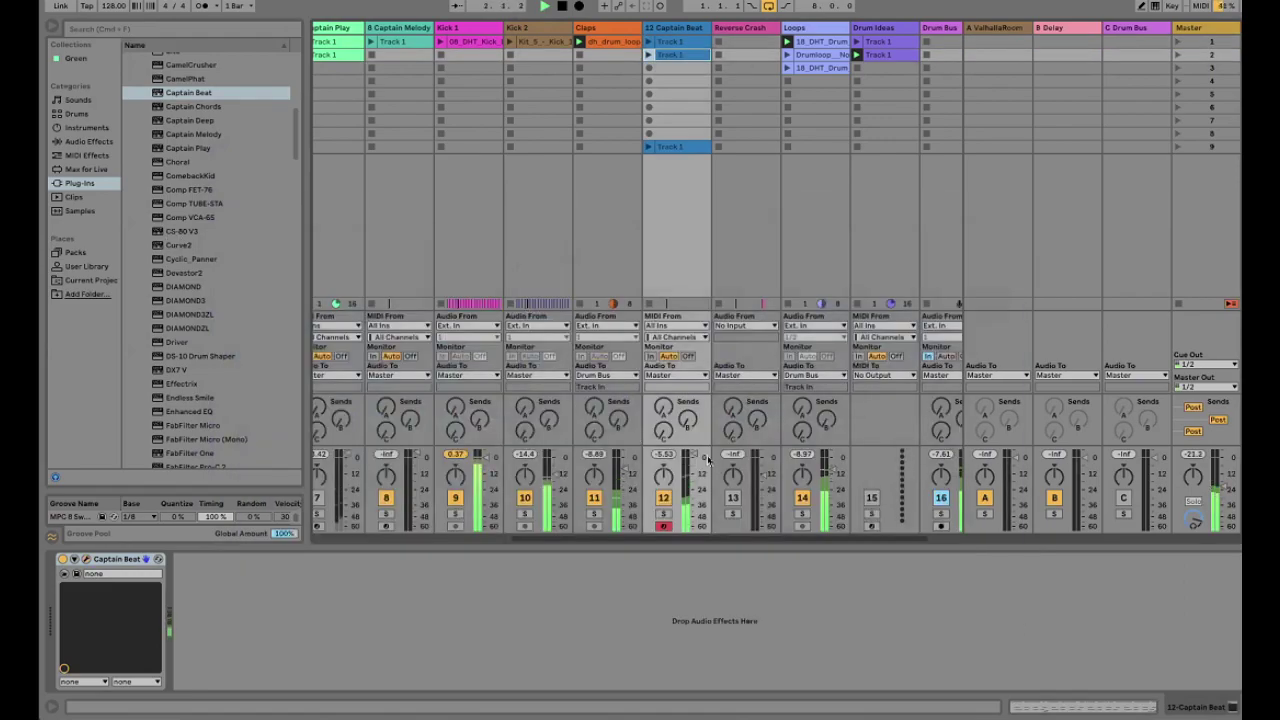
click(649, 55)
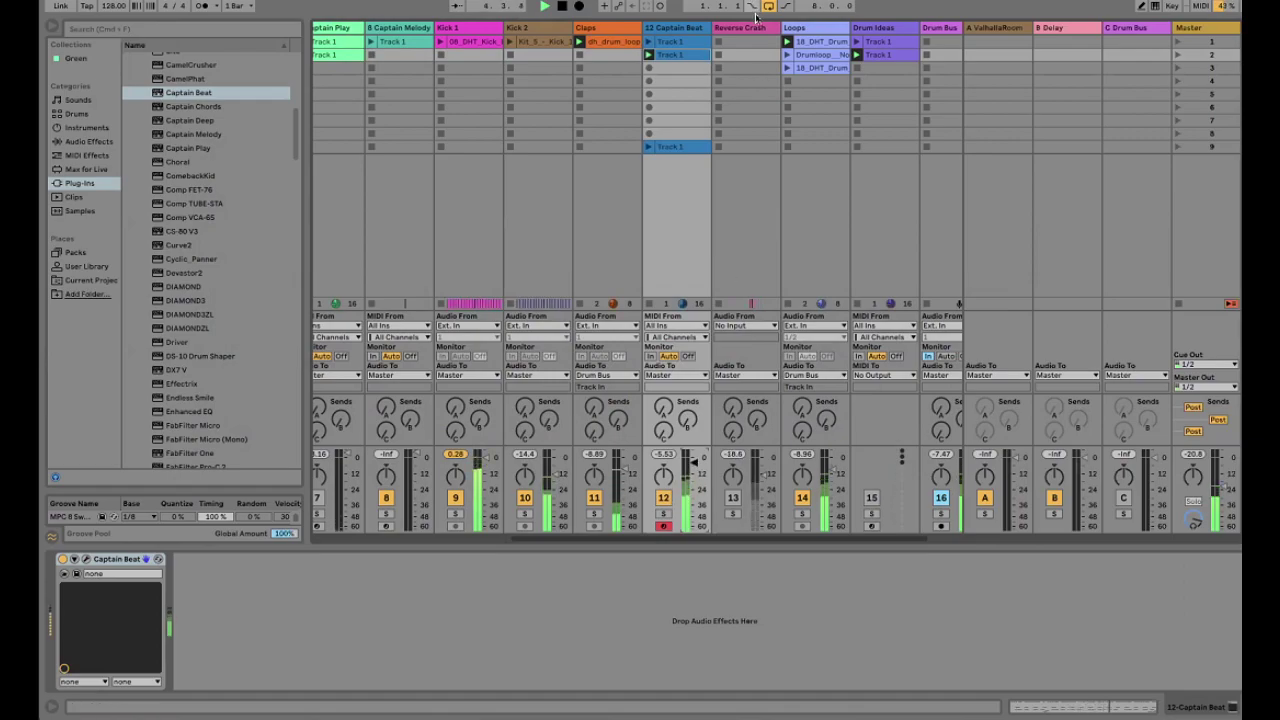
click(733, 497)
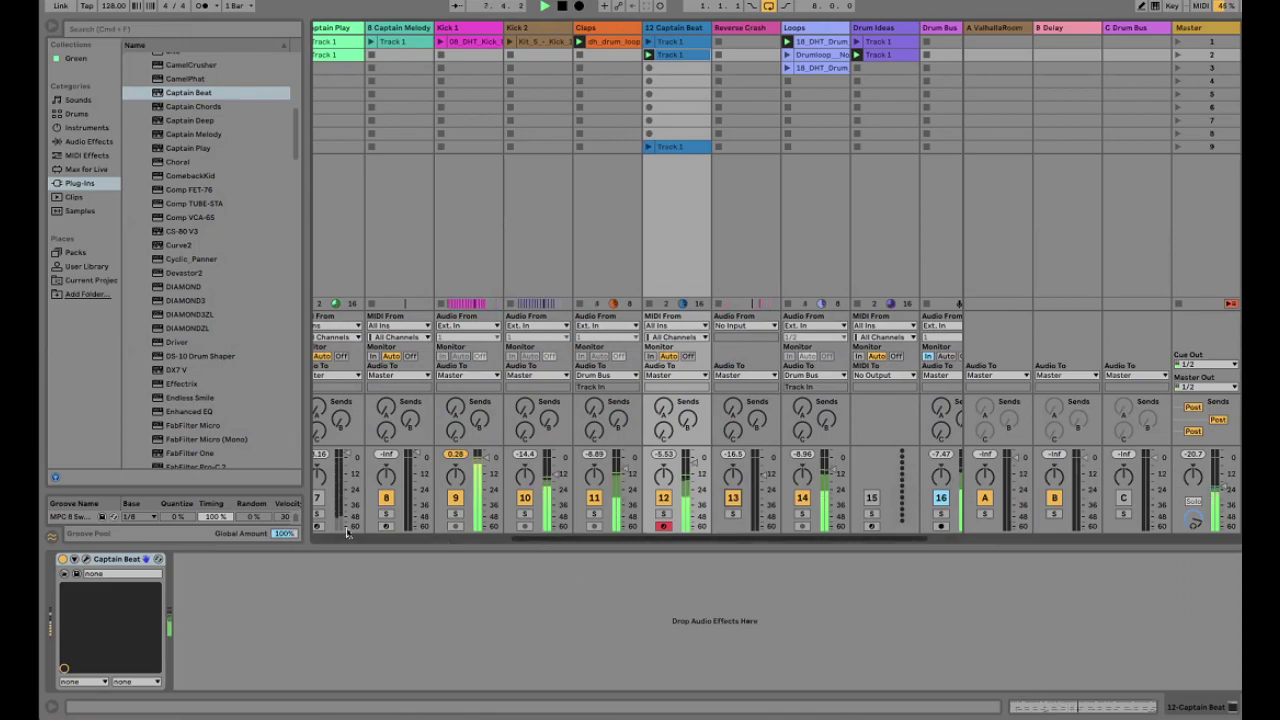
Activate tracks 2 and 6 TB-303 during playback, and launch a clip on the 7 Captain Play track
drag(577, 539, 303, 527)
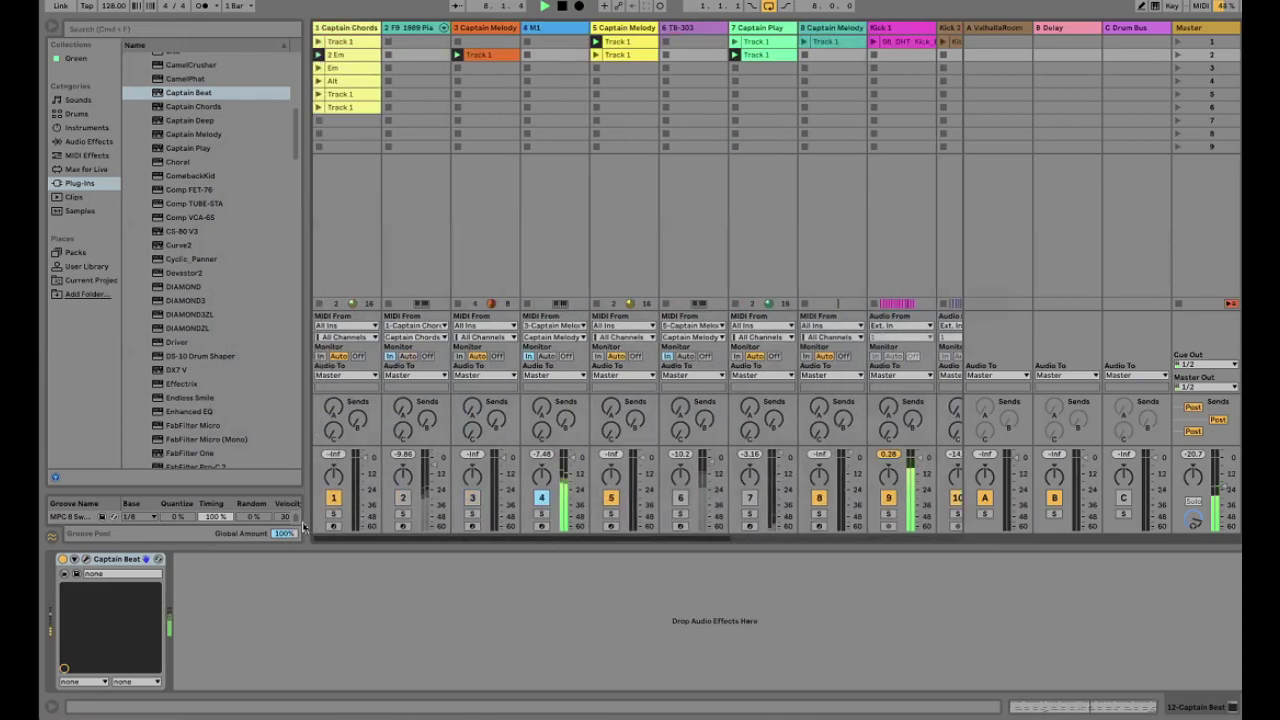
click(402, 499)
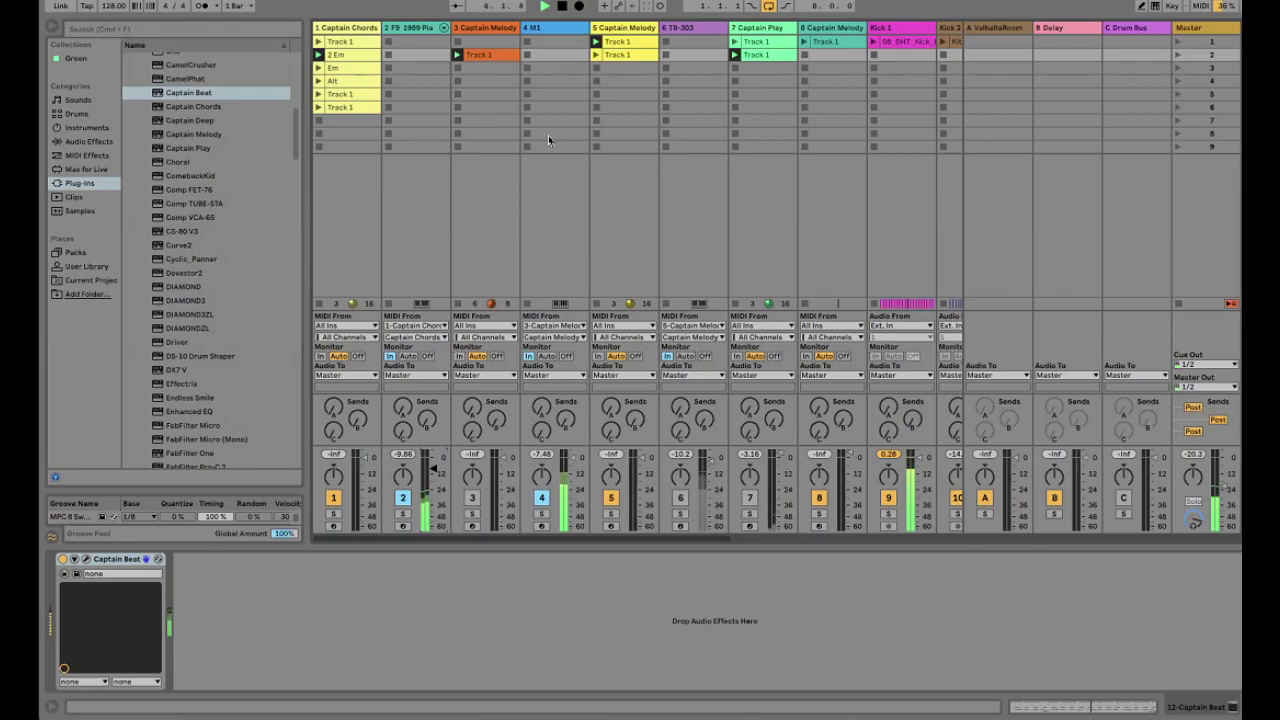
click(681, 498)
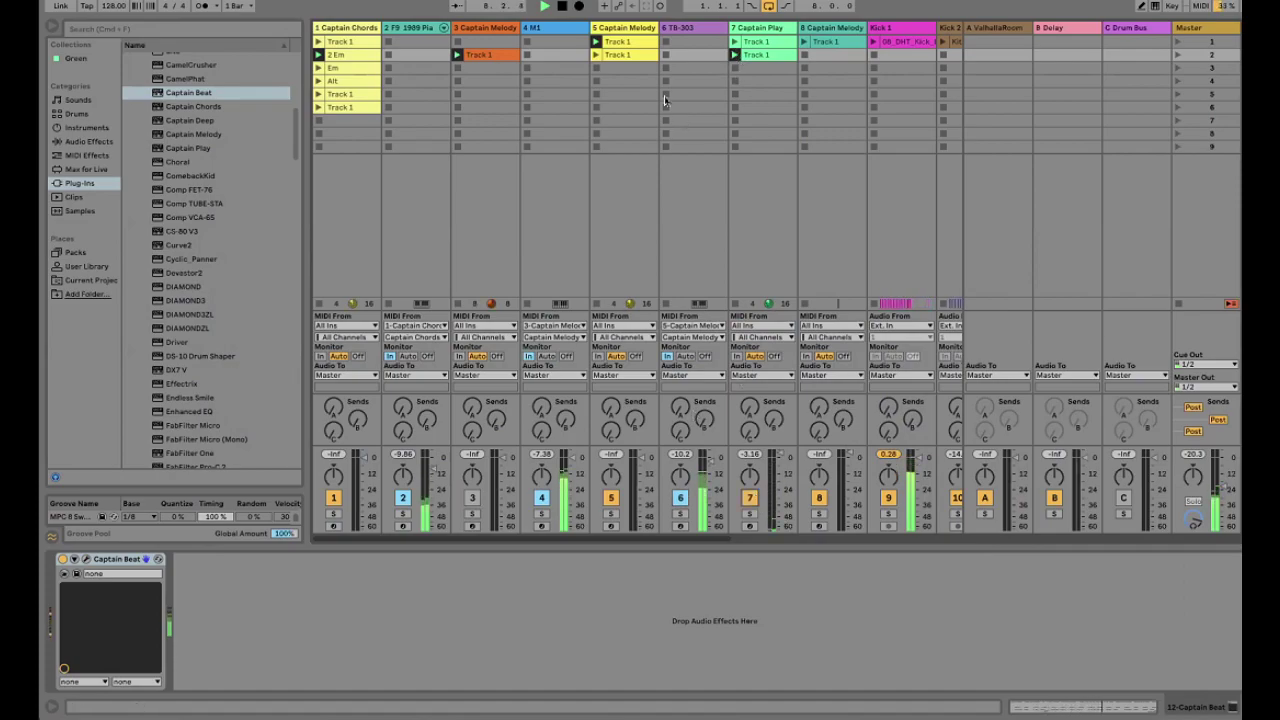
click(735, 54)
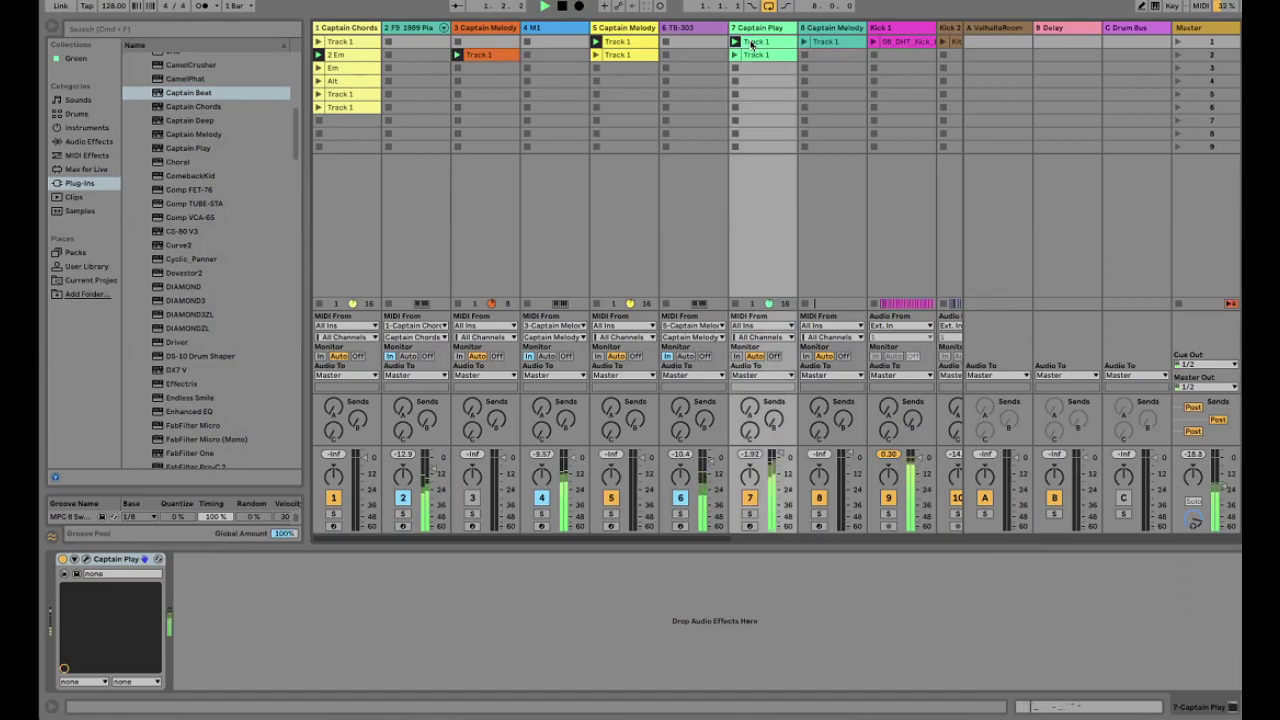
In the second 7 Captain Play clip, add a one-sixteenth G2 note at 2.2.1 and shift it one sixteenth later
click(752, 55)
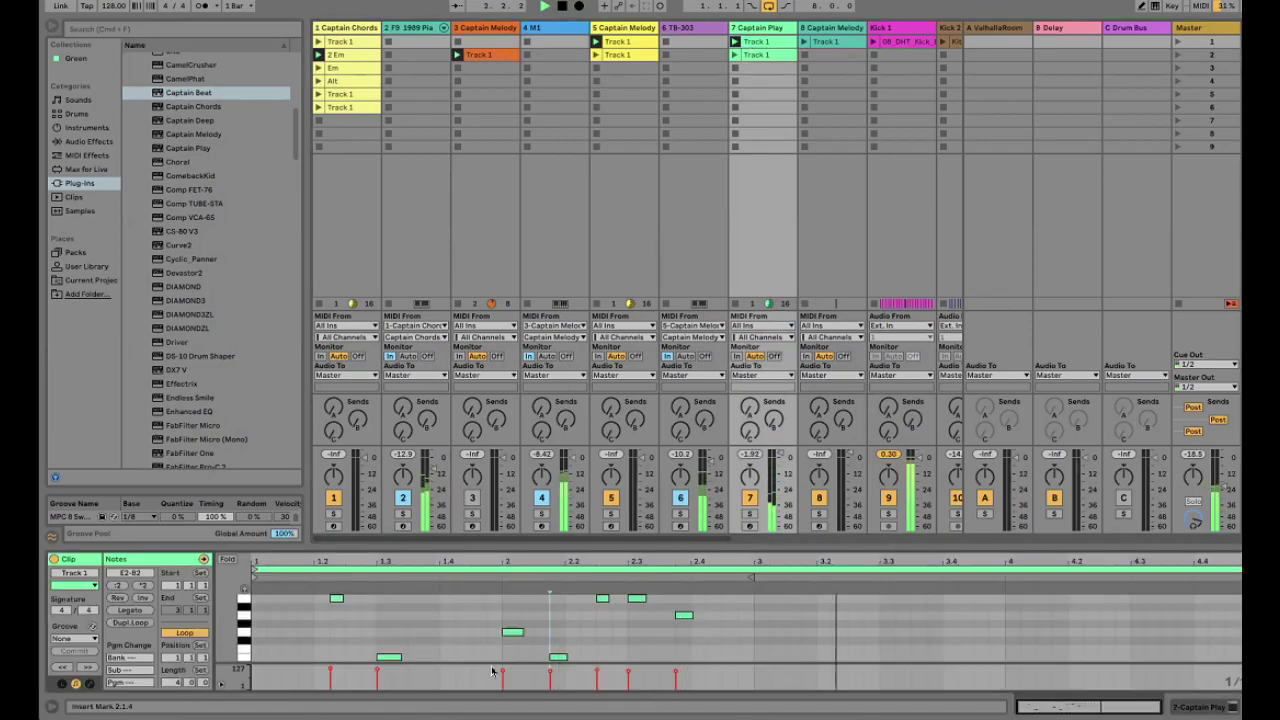
scroll(555, 647, down, 2)
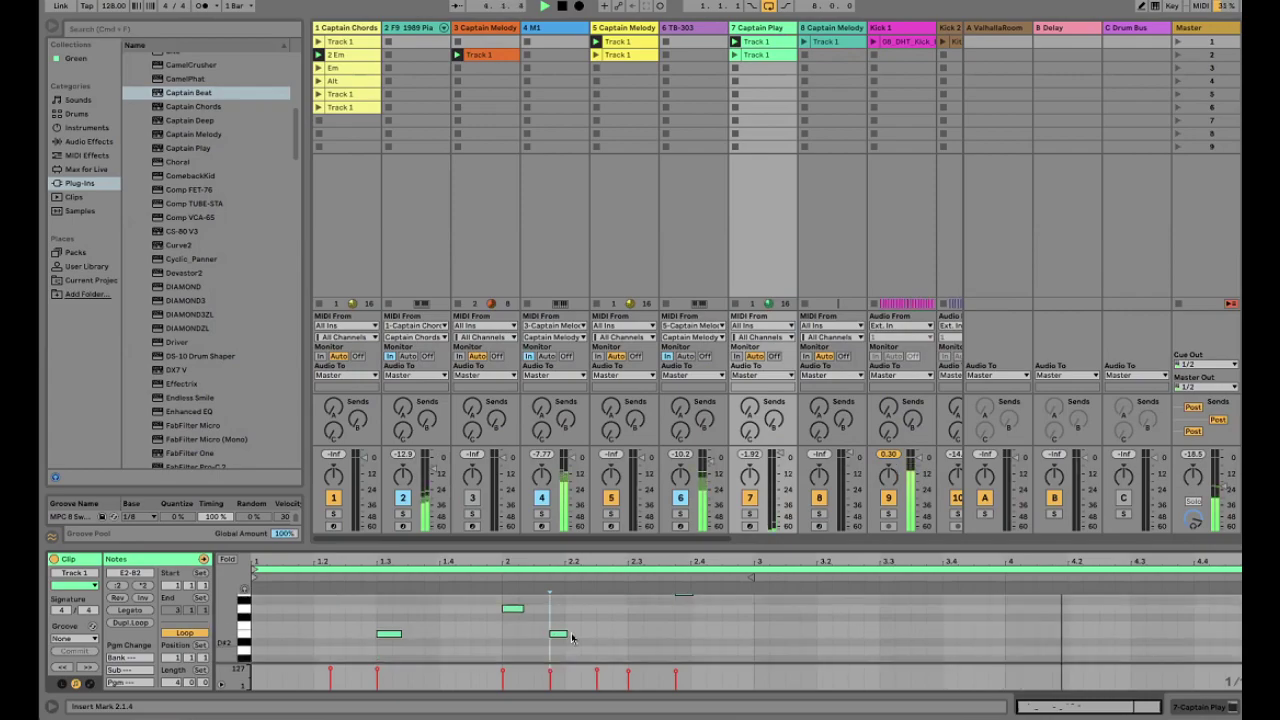
scroll(565, 642, up, 1)
scroll(572, 640, up, 1)
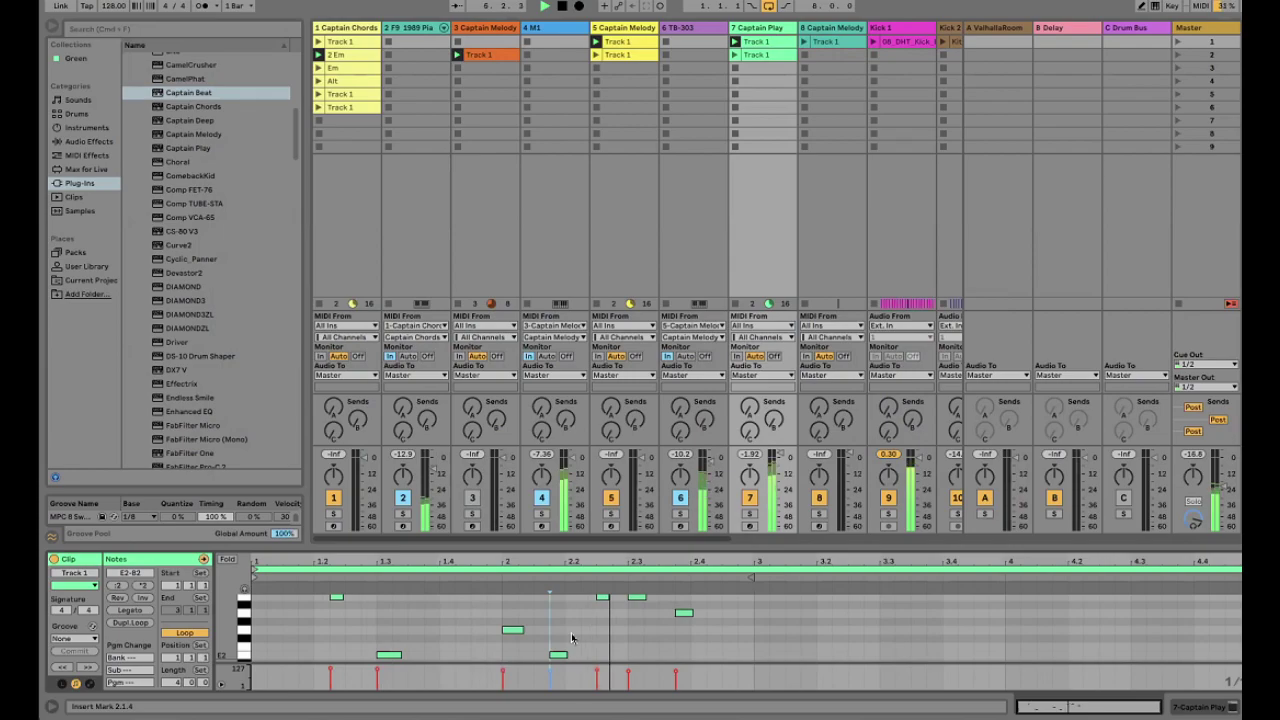
double_click(574, 632)
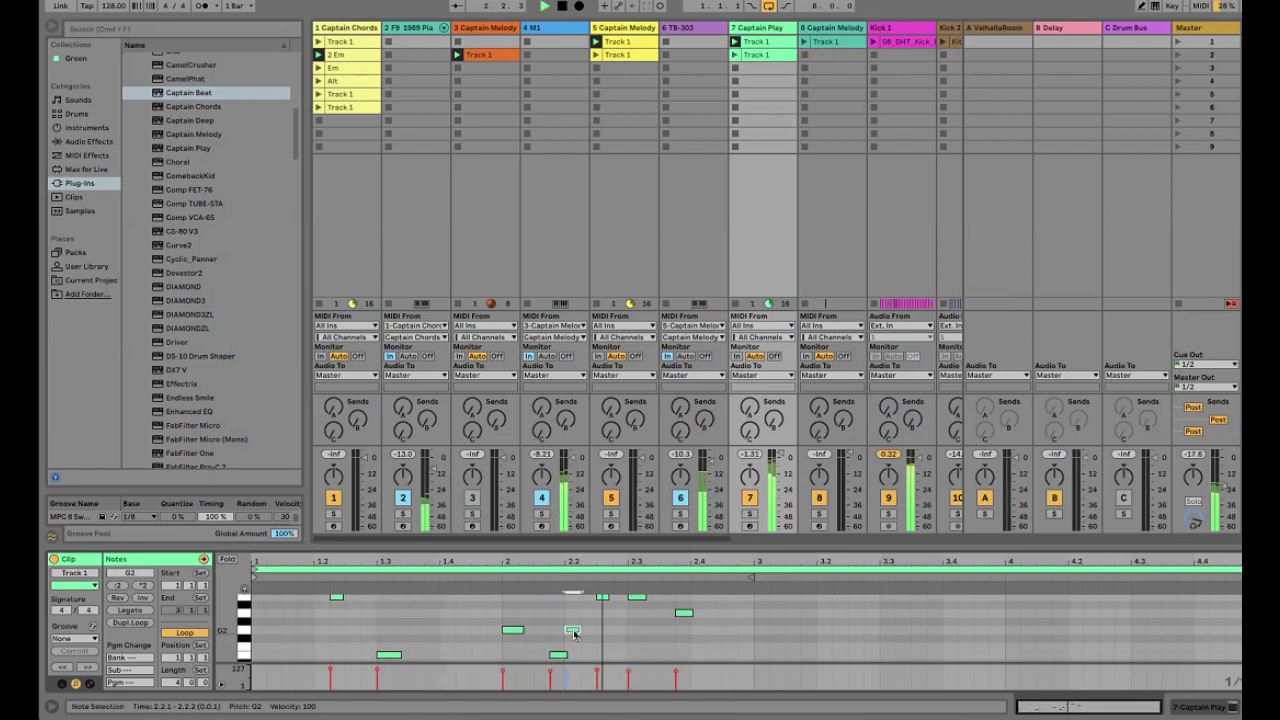
drag(575, 633, 591, 633)
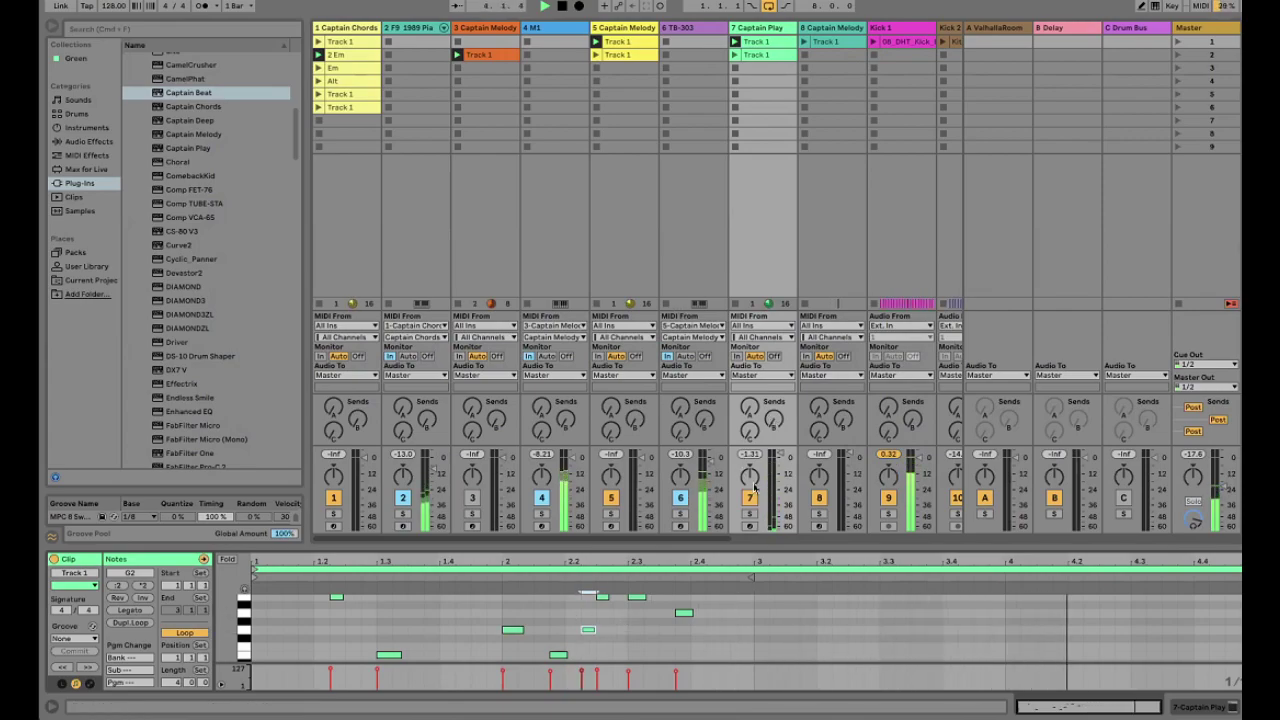
Swap track 7 Captain Play for the 8 Captain Melody clip in the playing mix and raise track 8's volume slightly
click(737, 62)
key(F7)
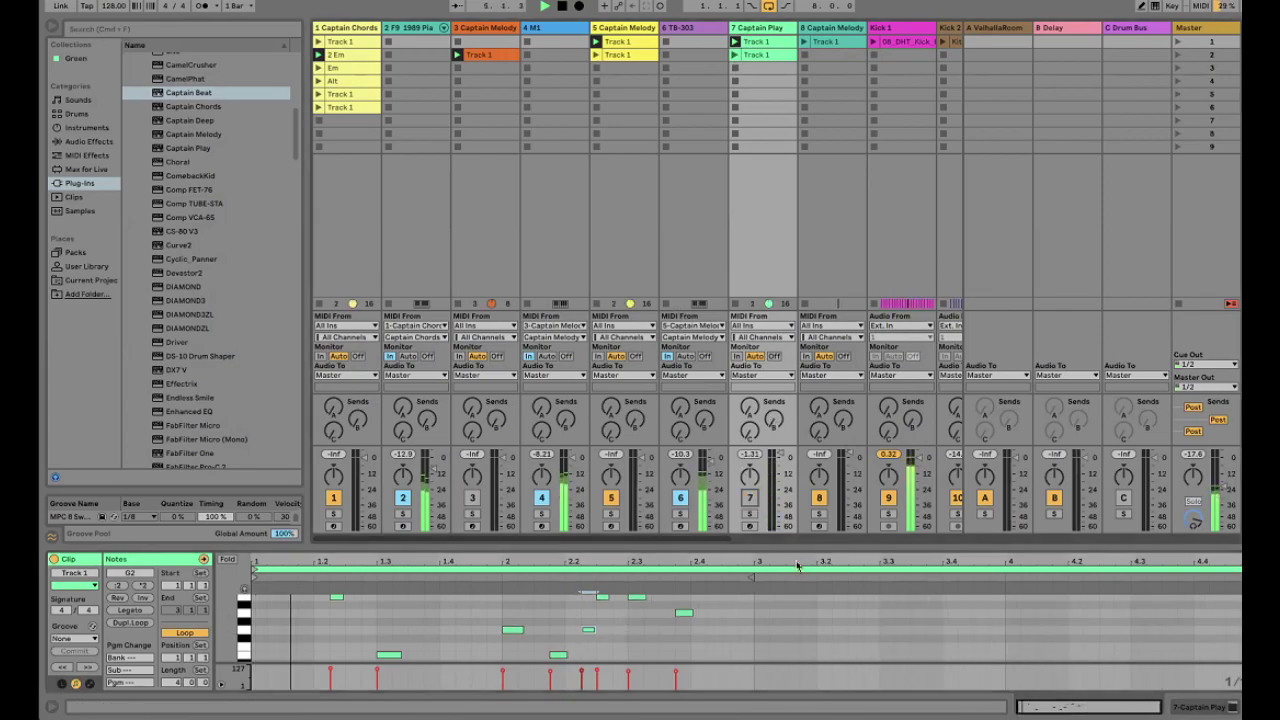
click(804, 42)
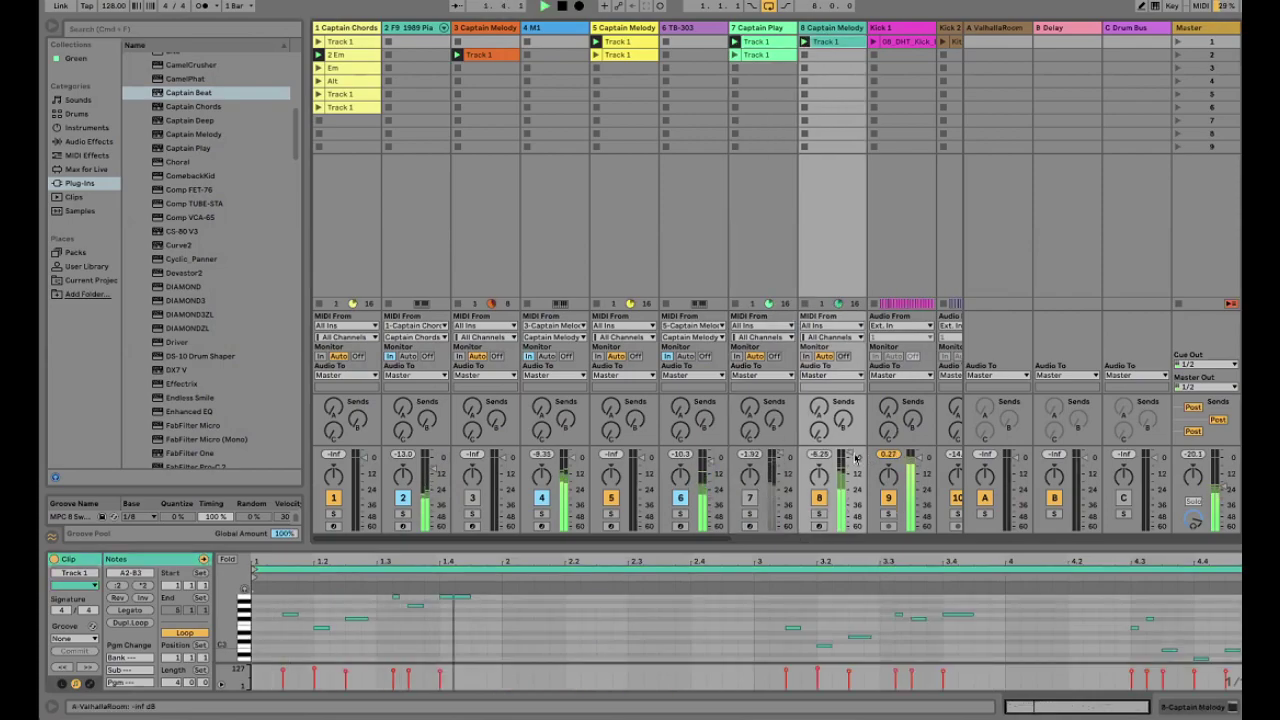
drag(848, 455, 855, 450)
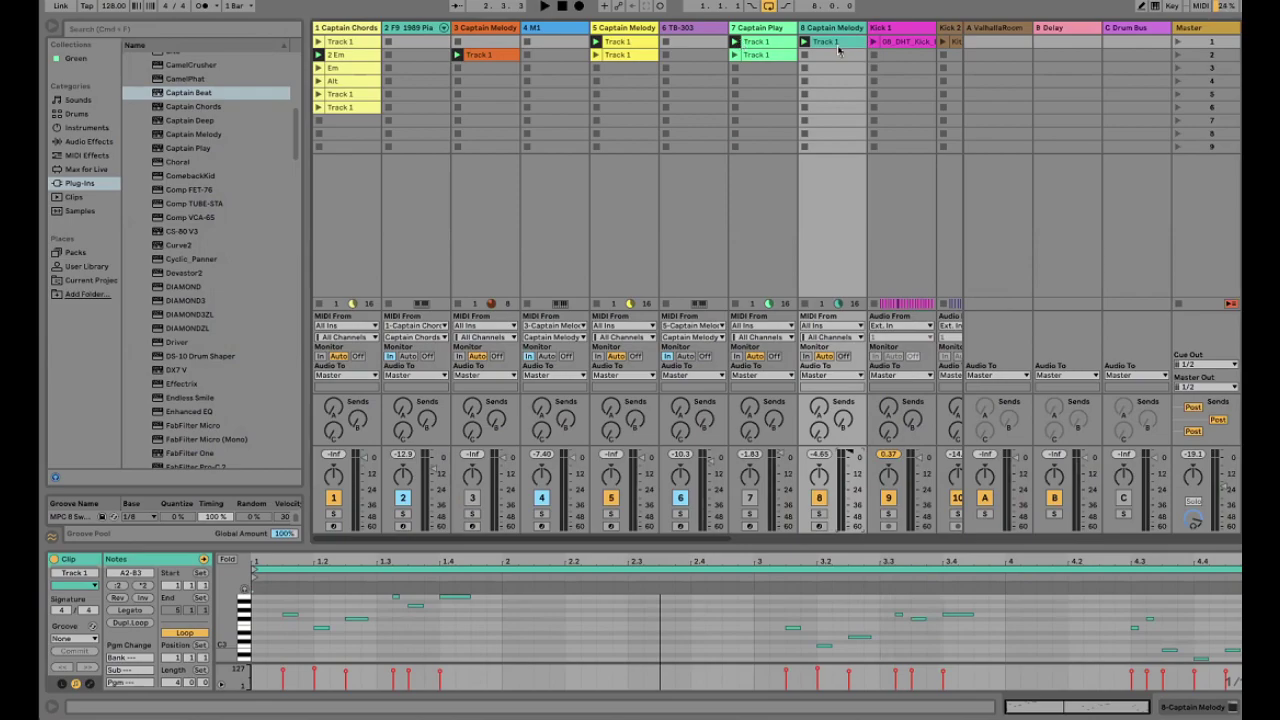
Play the loop again and review the session's tracks from the melodies across to the drum tracks
key(space)
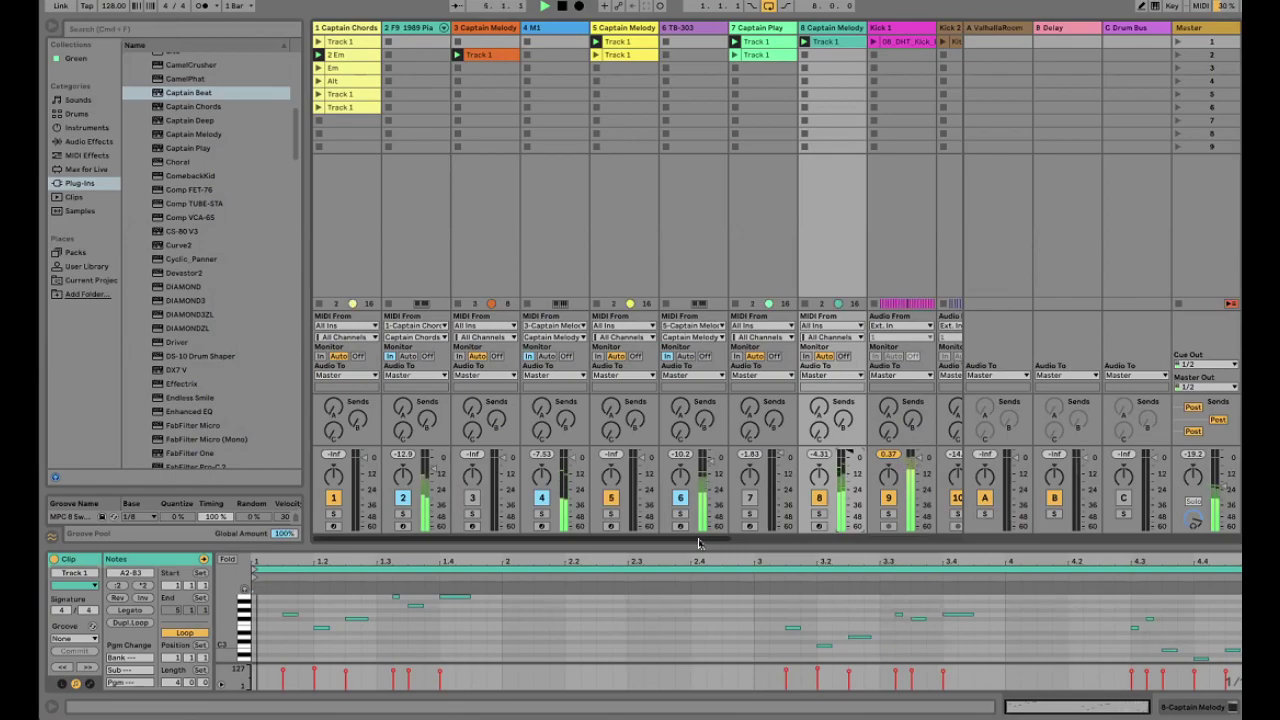
drag(699, 543, 894, 546)
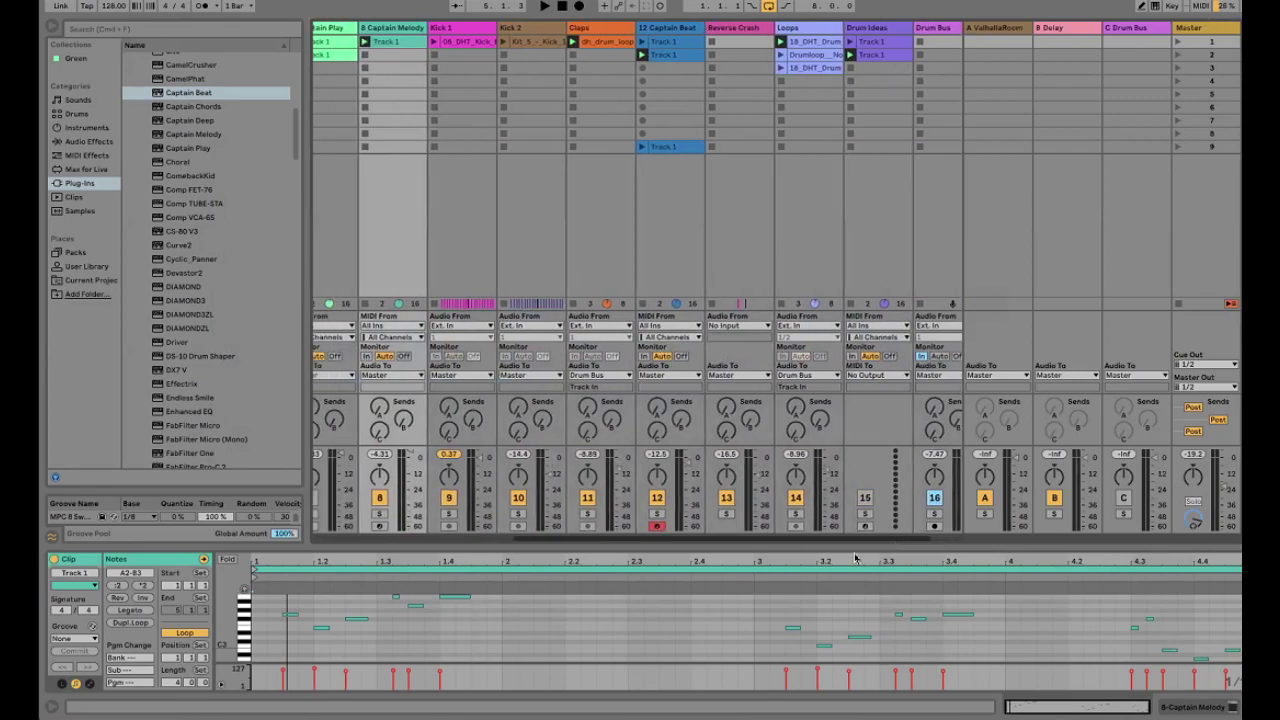
scroll(855, 558, left, 5)
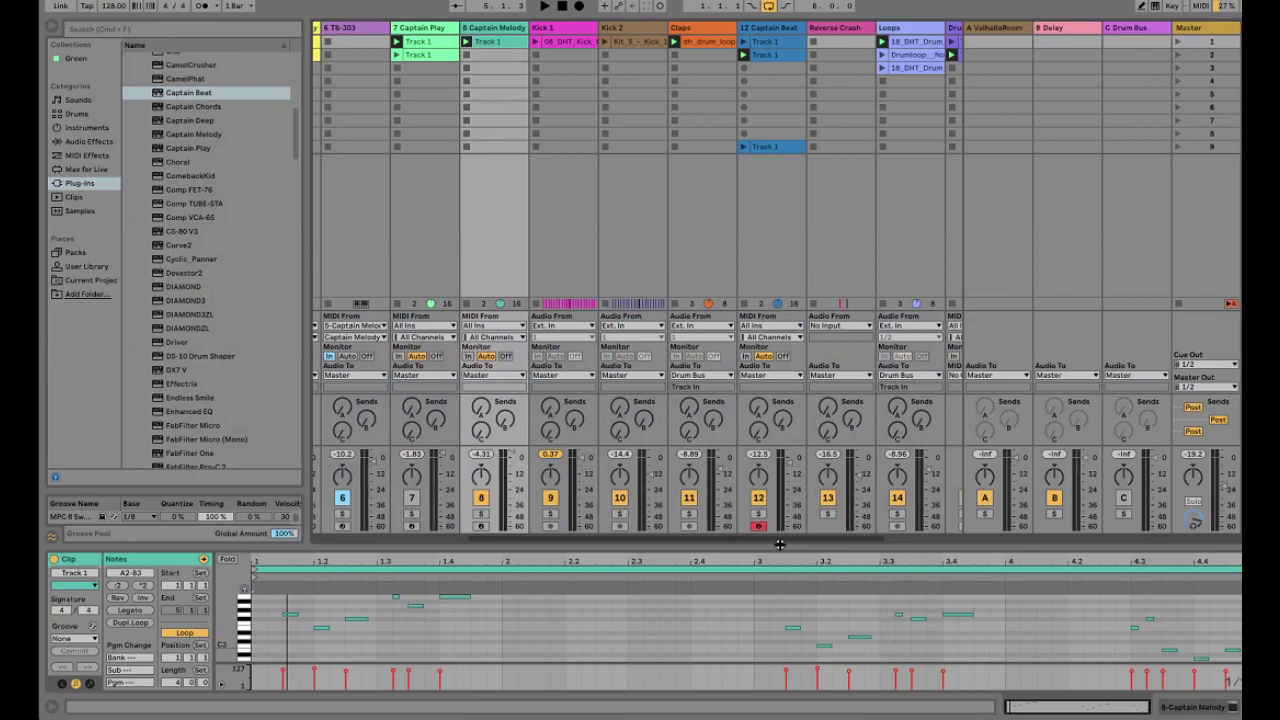
scroll(688, 543, left, 5)
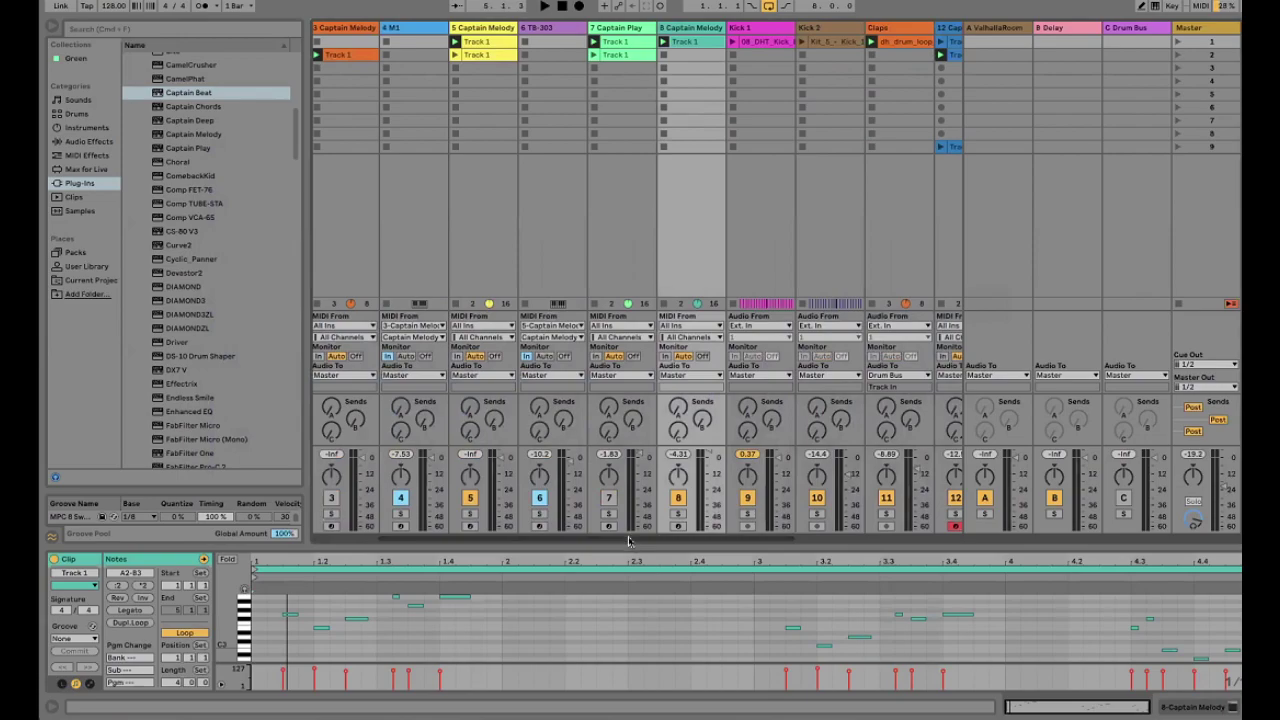
scroll(495, 545, left, 3)
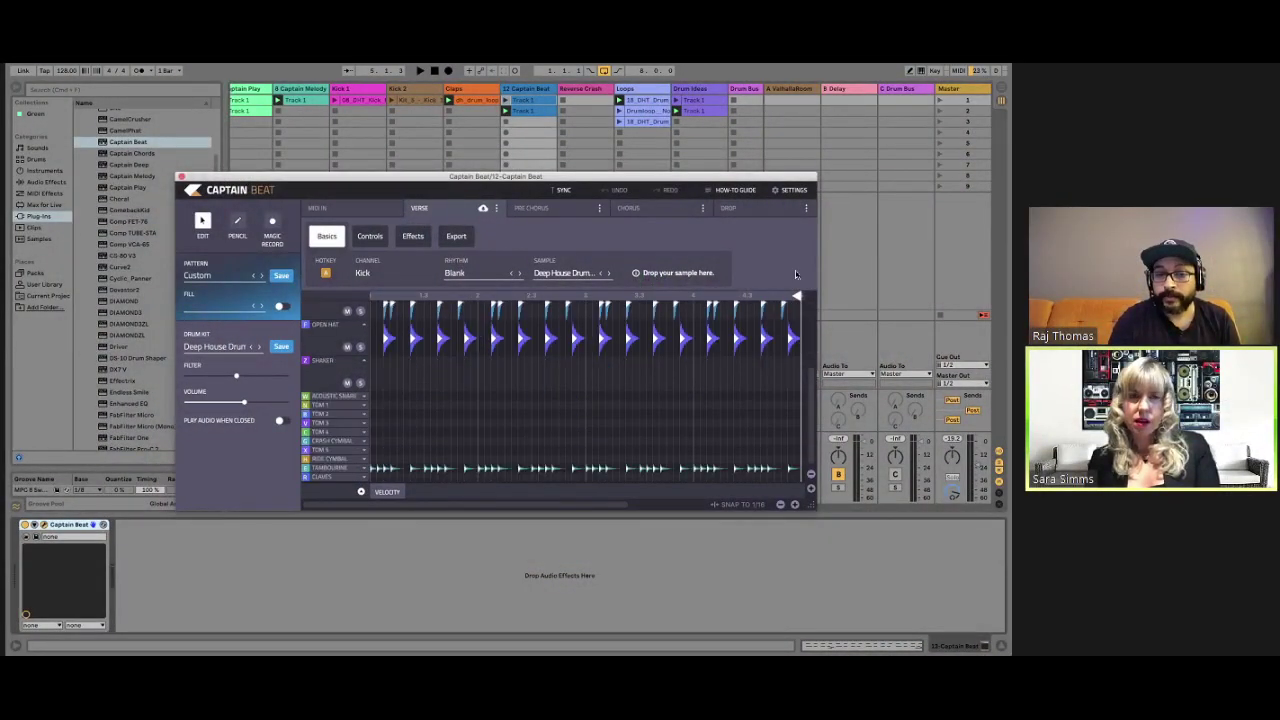
Audition the drum channels from Kick through Open Hat in Captain Beat's Verse pattern
scroll(318, 328, up, 3)
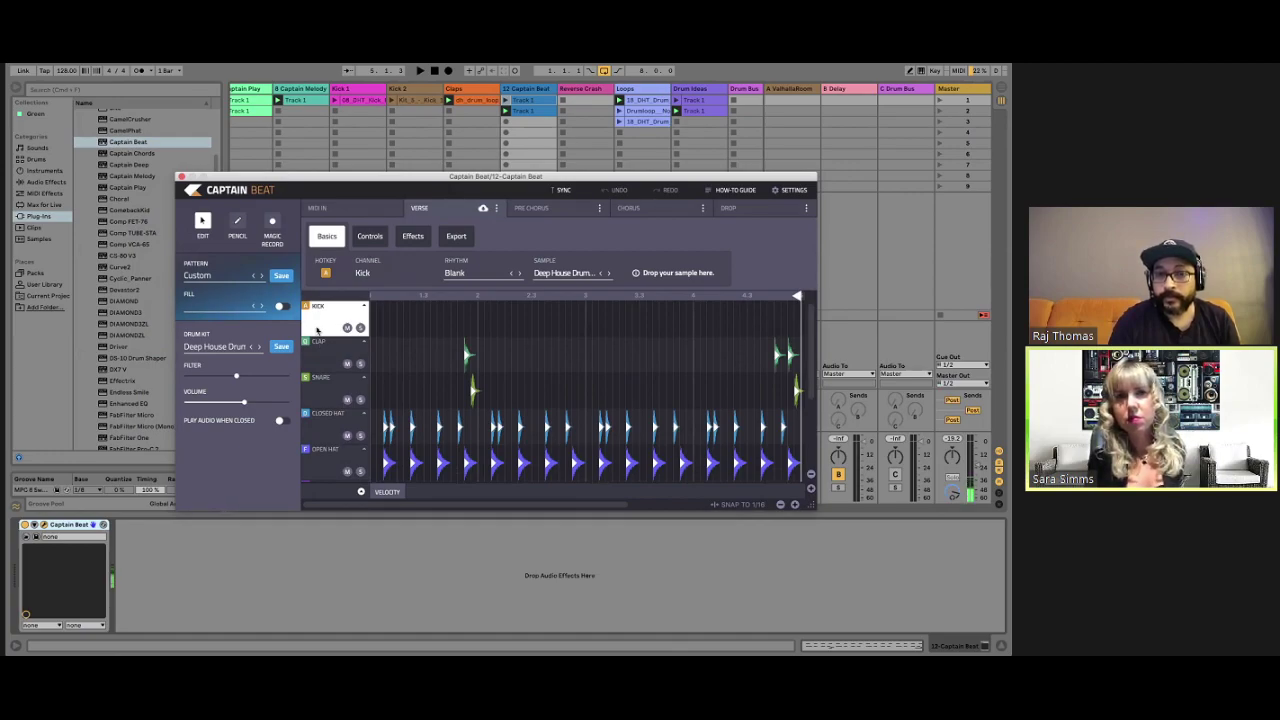
key(Down)
click(317, 330)
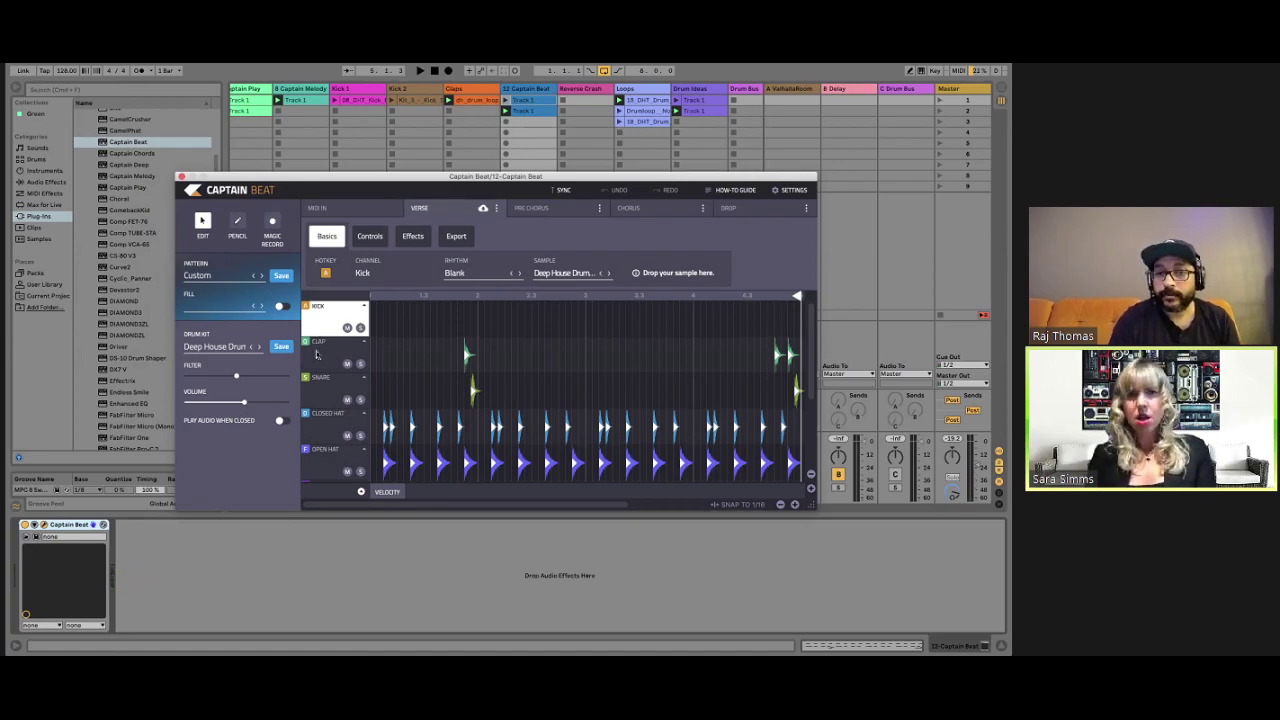
key(Down)
key(Down)
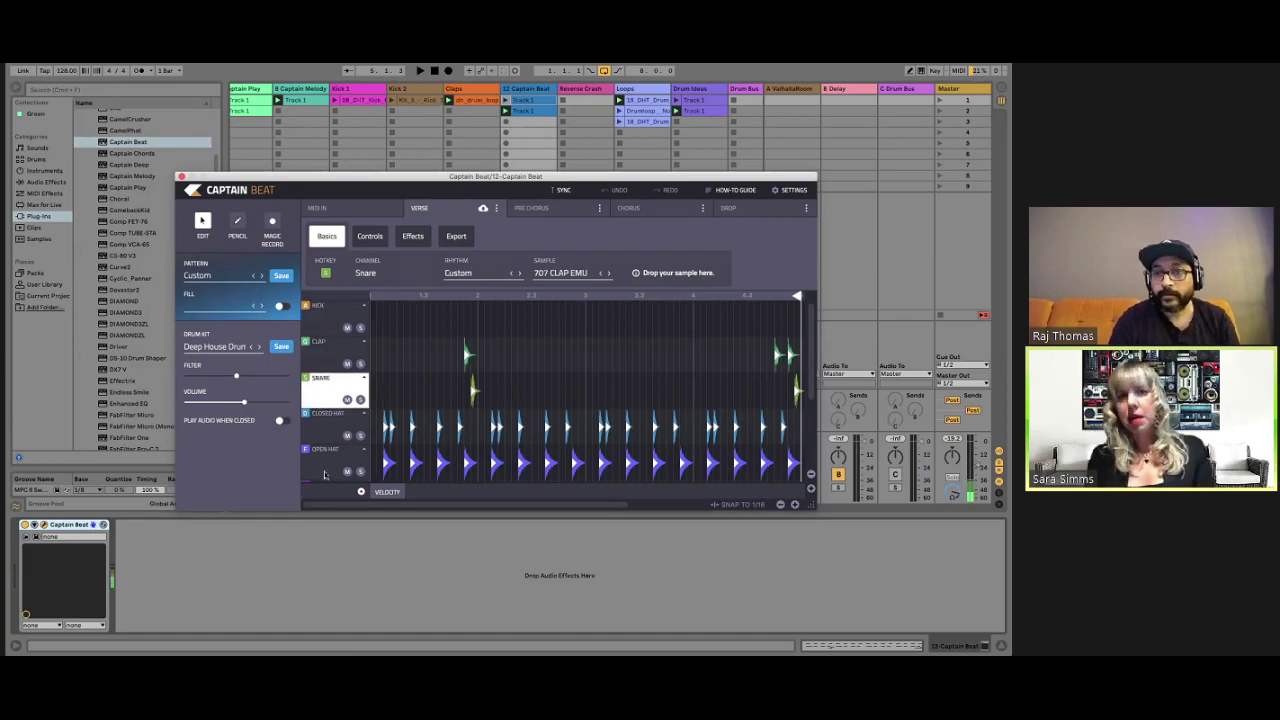
key(Down)
key(Down)
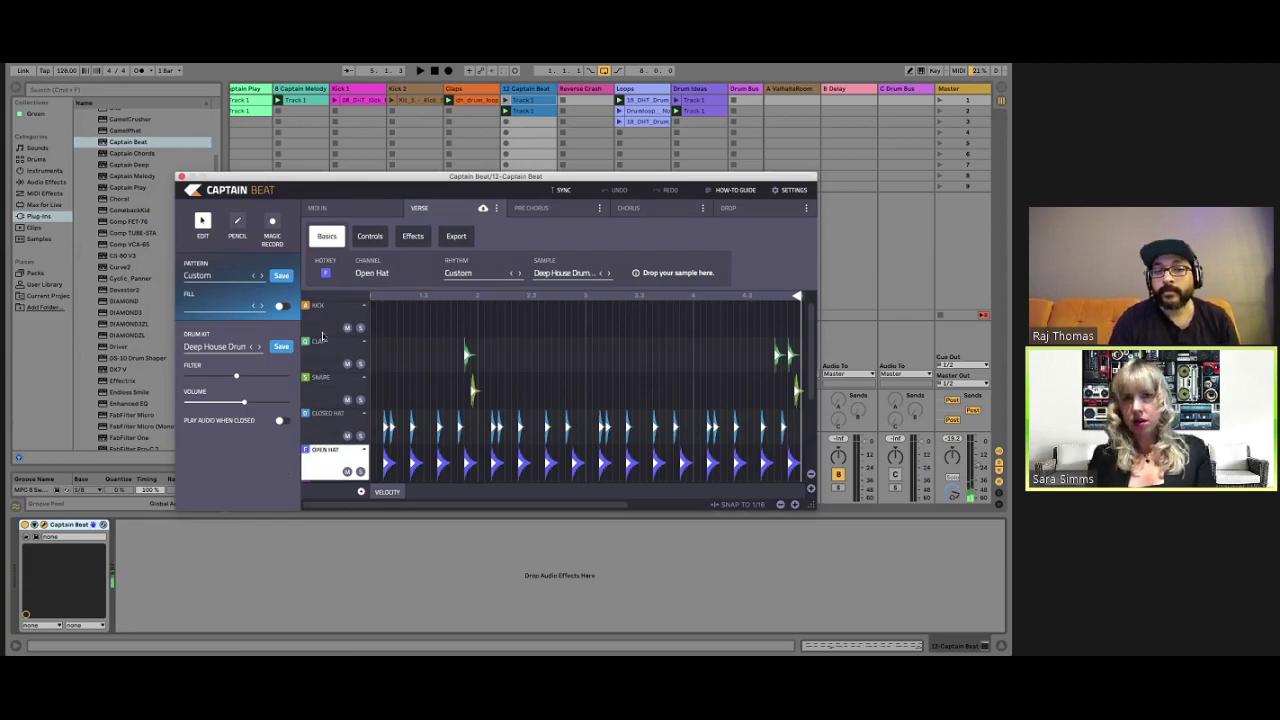
key(Down)
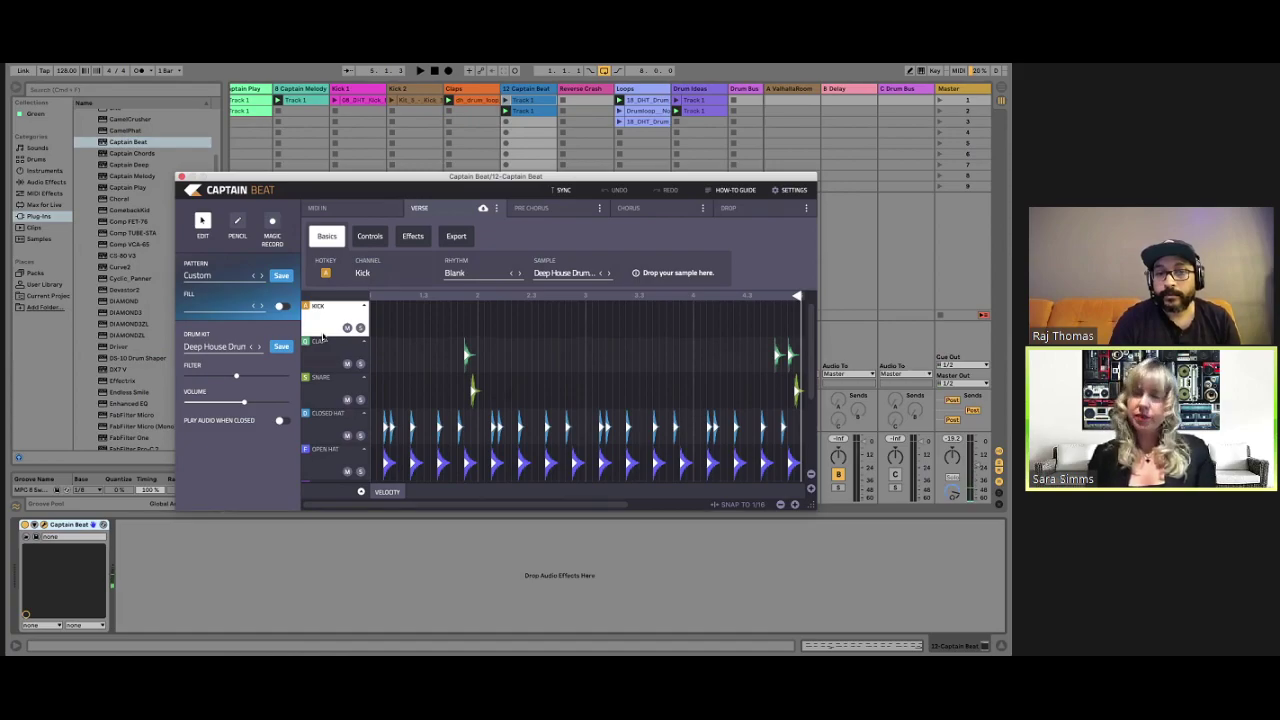